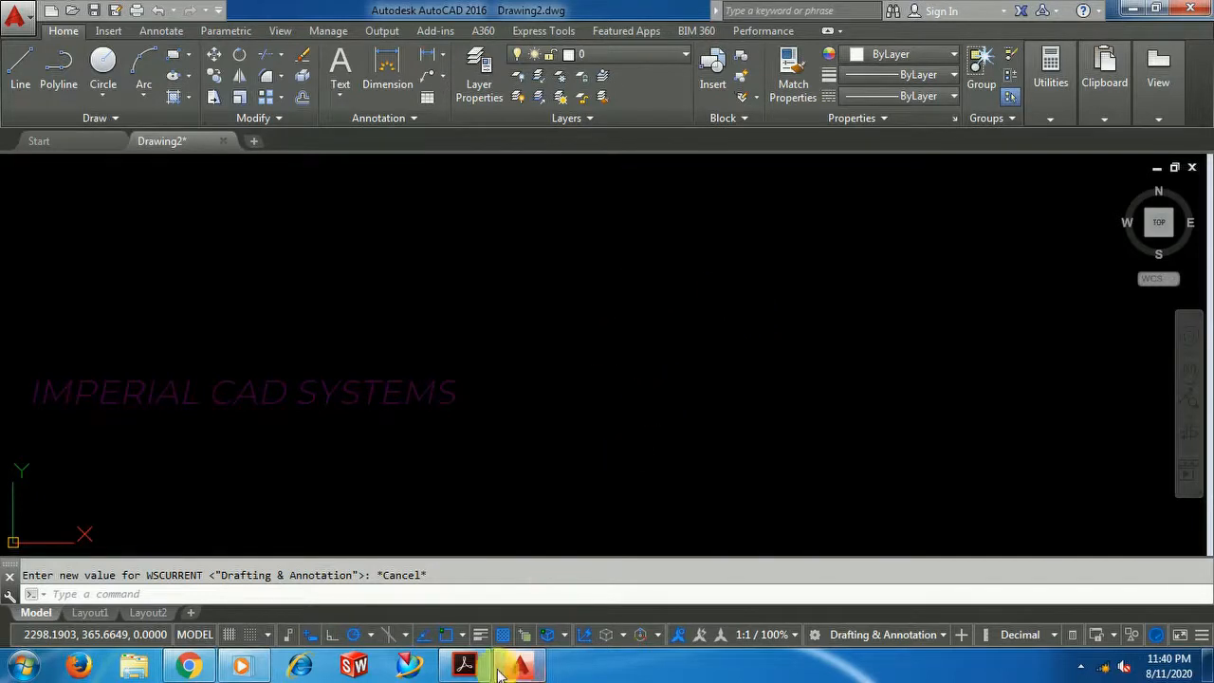
- Switch to the workbook PDF in Acrobat Reader and examine the knuckle joint's dimensioned views and the fork end illustration on page 37
click(464, 664)
scroll(617, 304, up, 3)
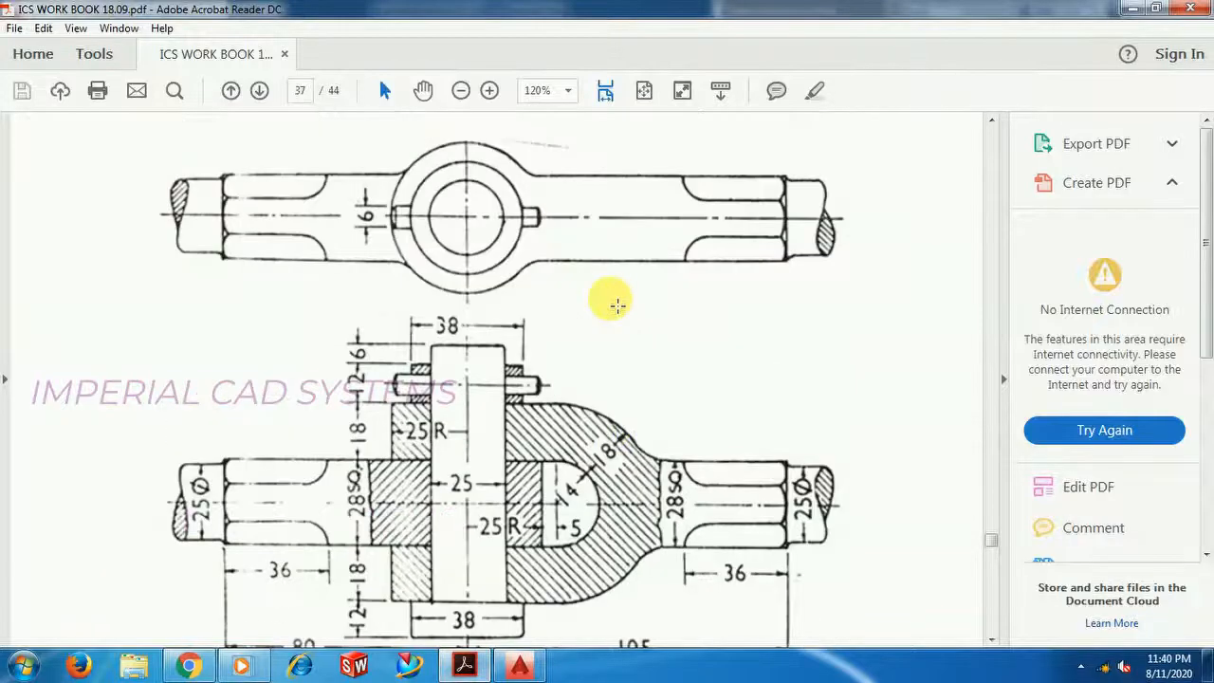
scroll(616, 303, down, 10)
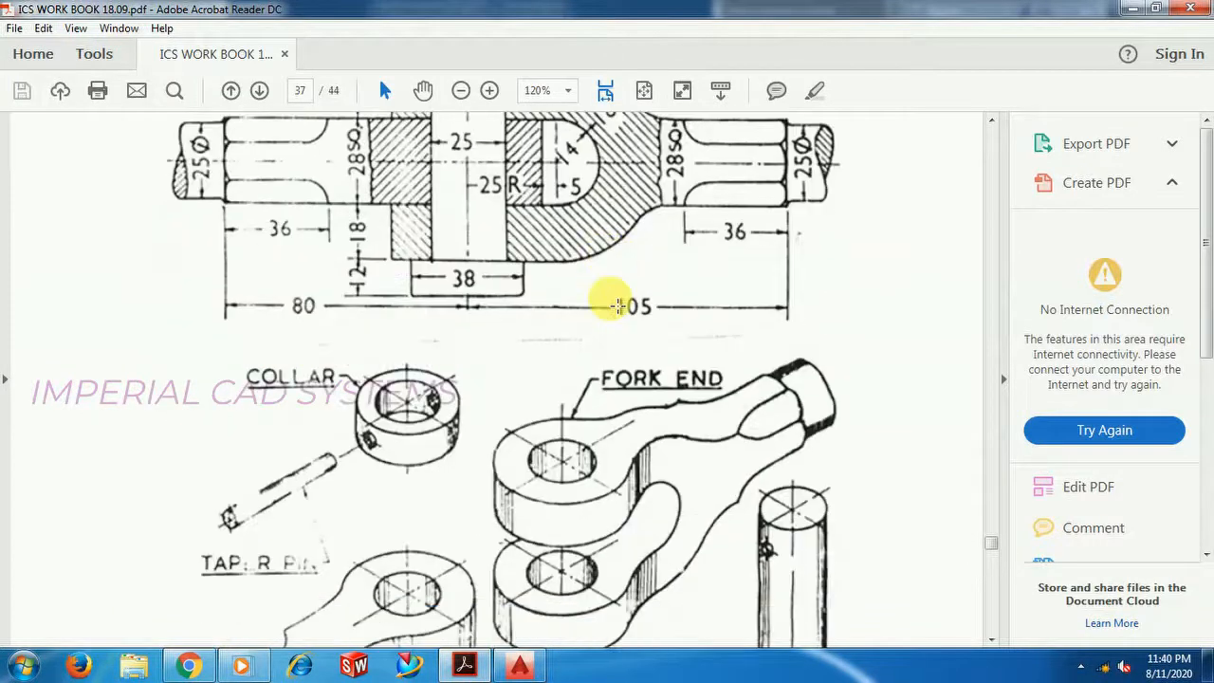
scroll(617, 303, down, 1)
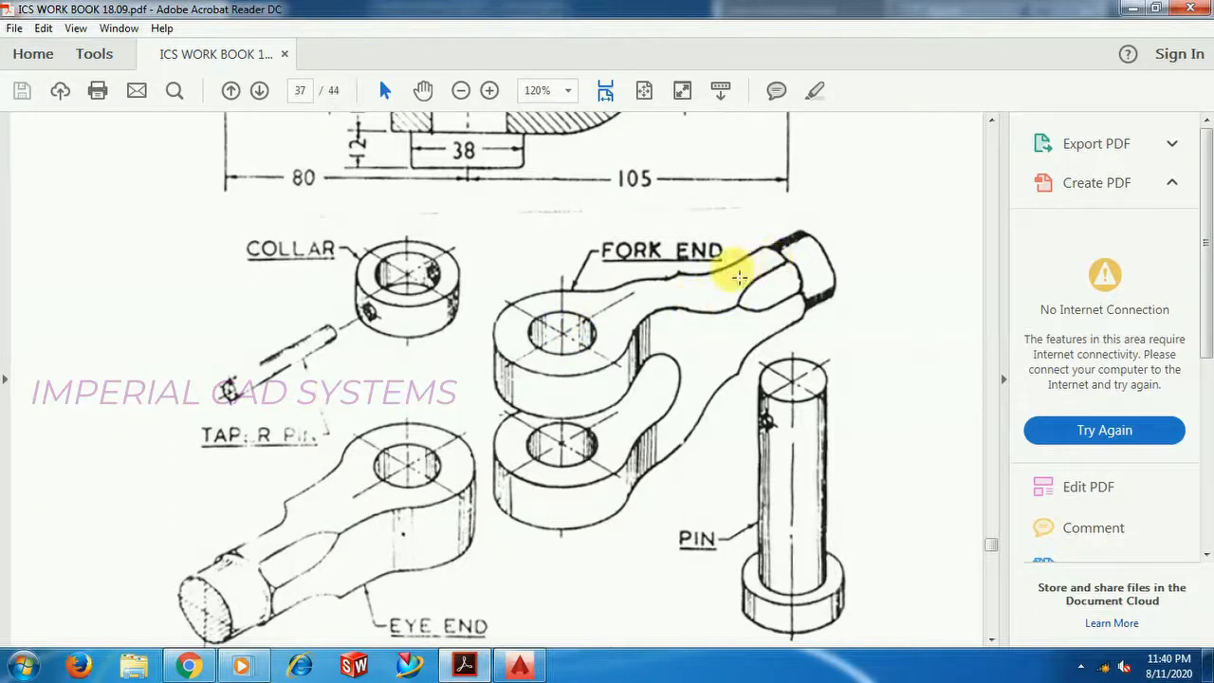
scroll(702, 335, up, 2)
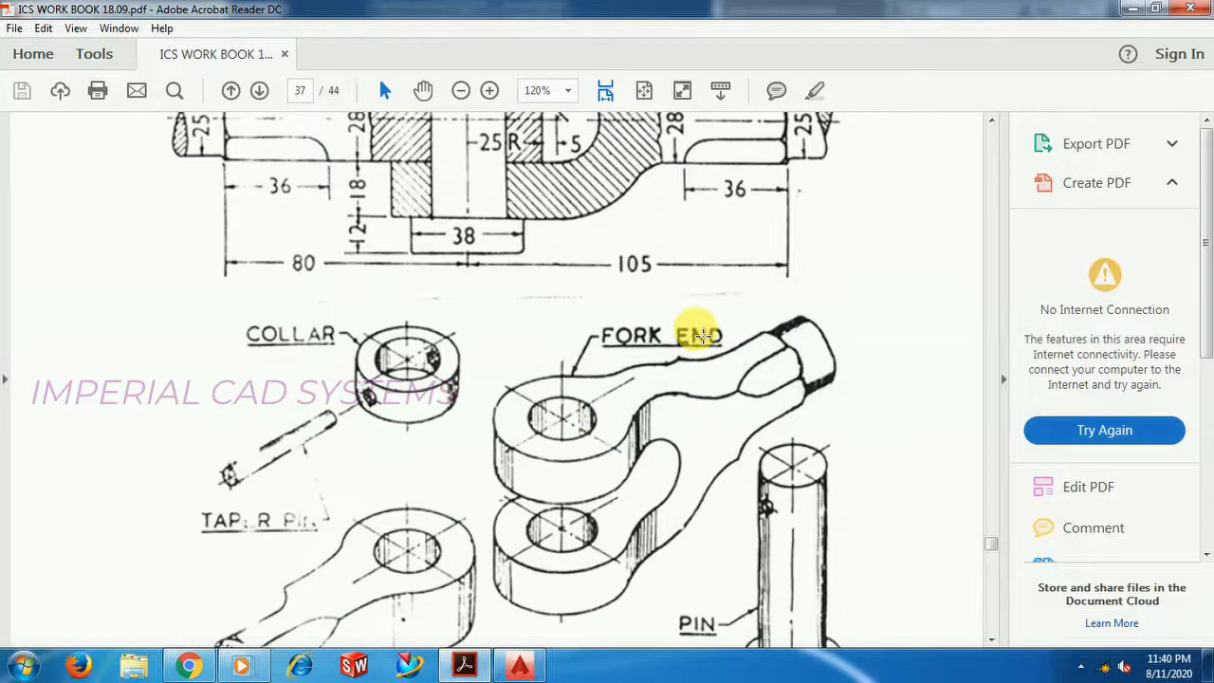
scroll(679, 379, up, 3)
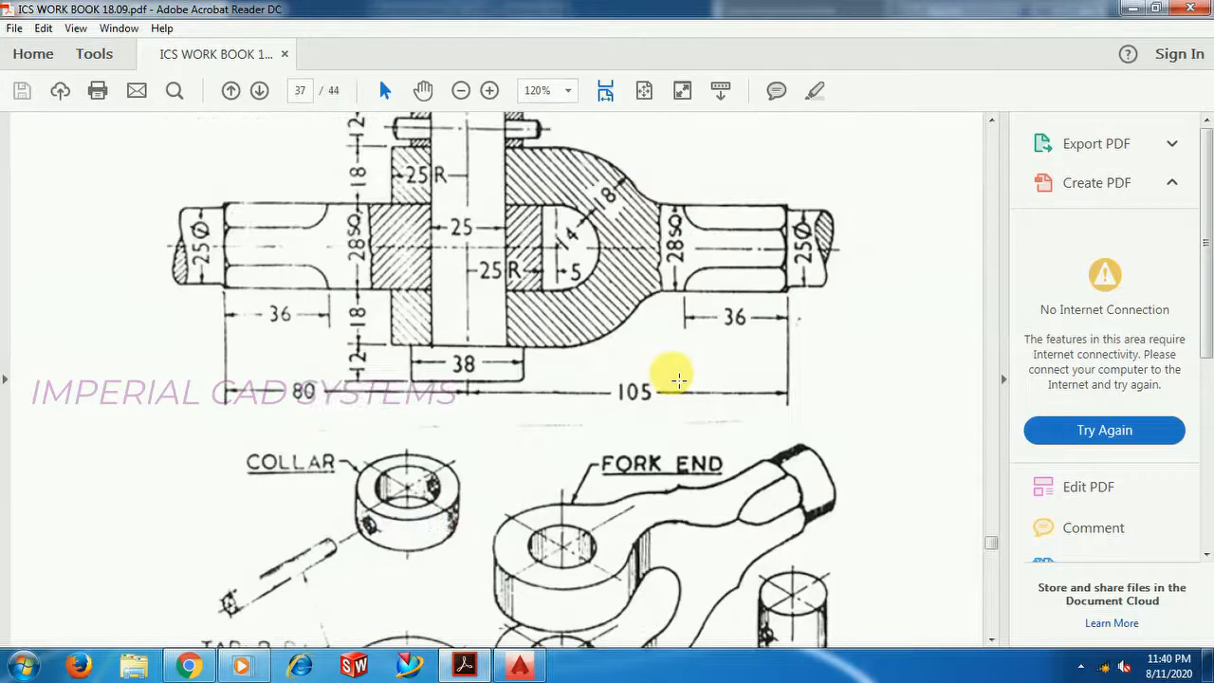
scroll(679, 380, up, 1)
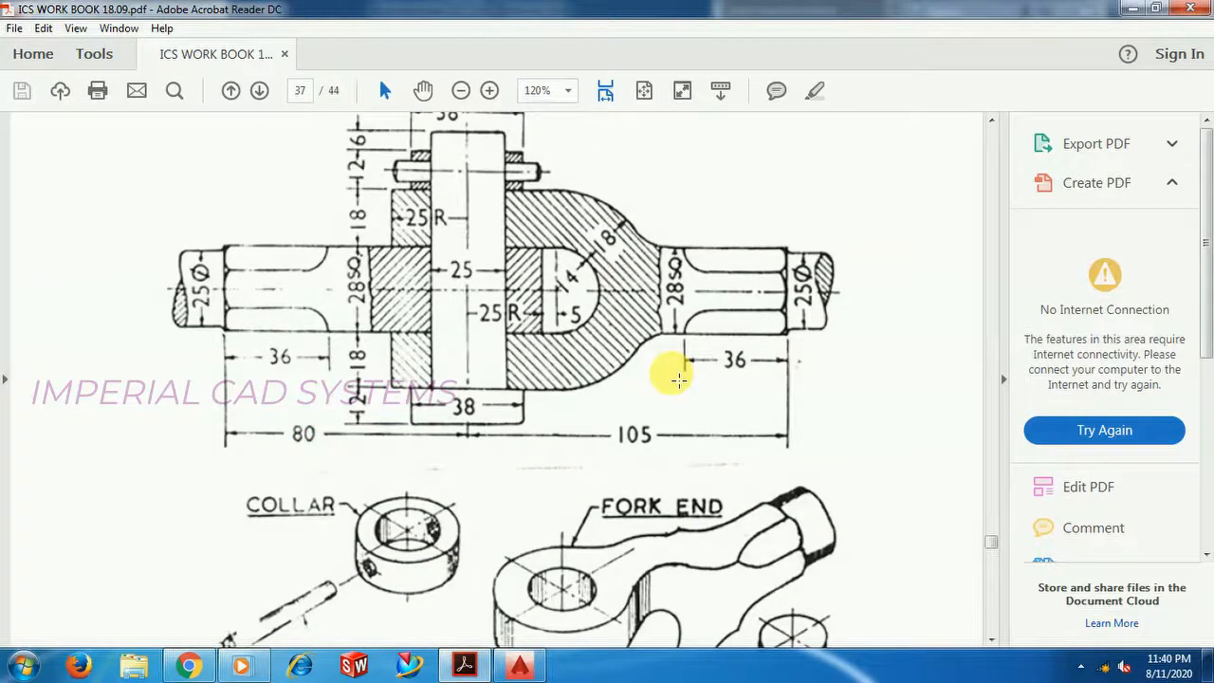
scroll(679, 379, down, 1)
scroll(678, 376, up, 2)
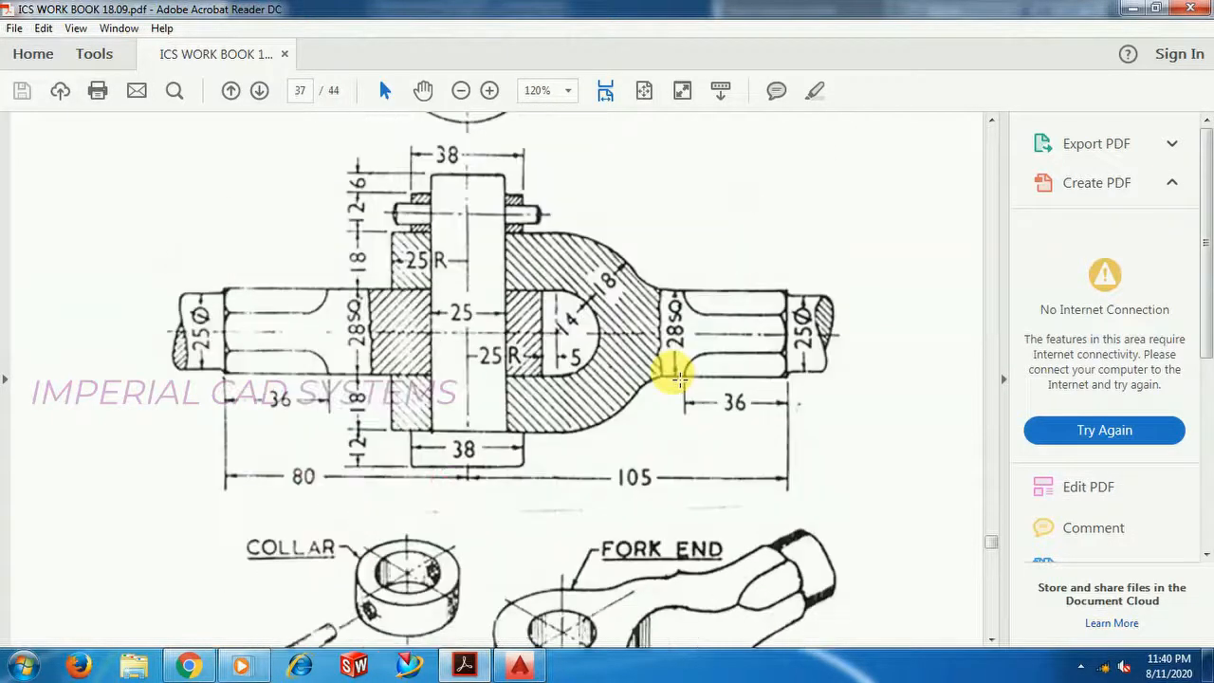
scroll(556, 566, down, 3)
scroll(557, 566, up, 2)
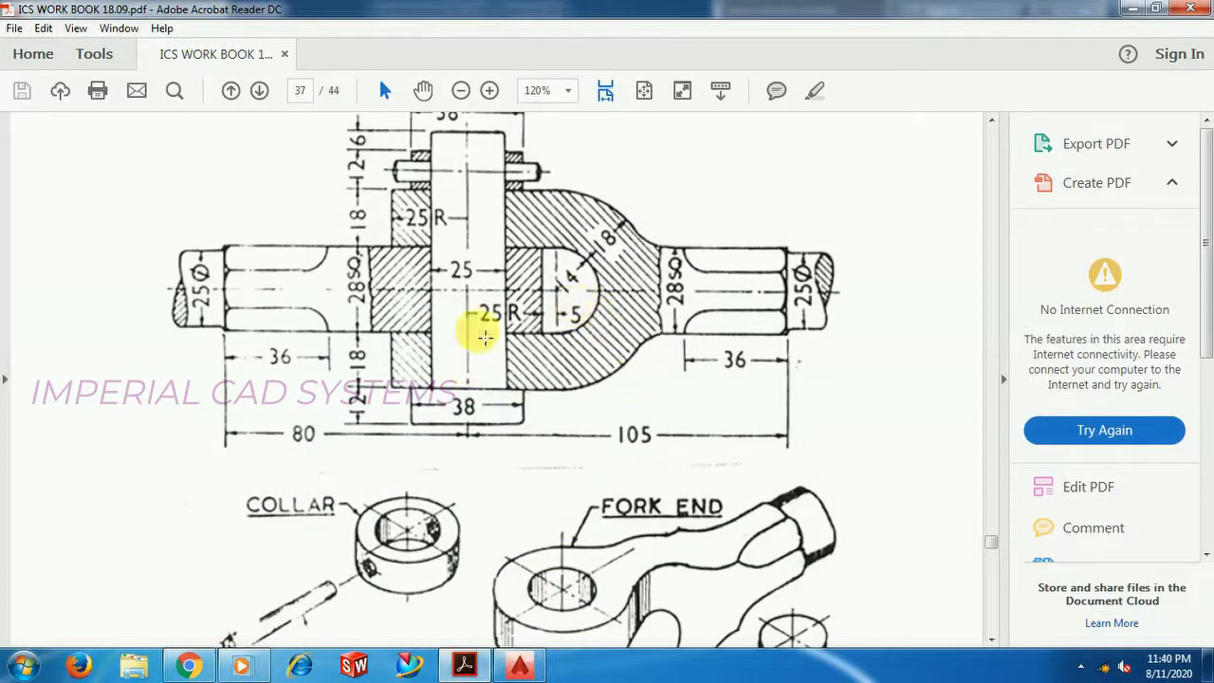
scroll(602, 402, up, 2)
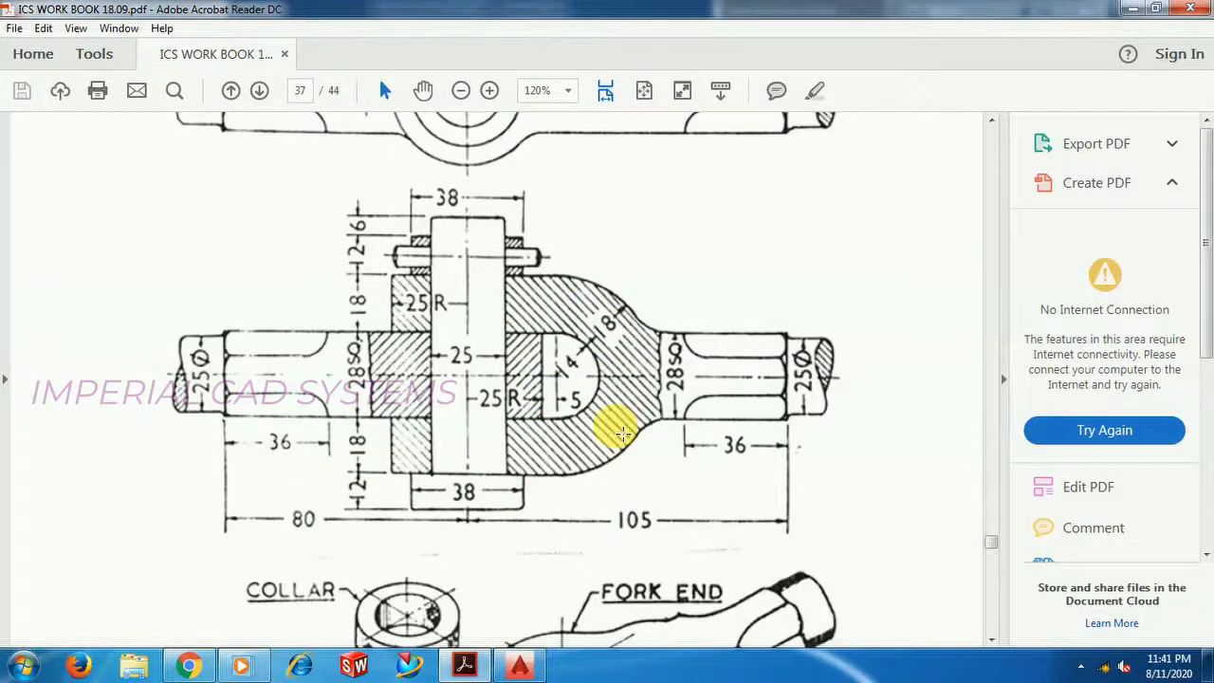
- Switch to AutoCAD, change the workspace to 3D Modeling and dock the command line beneath the drawing area
click(519, 666)
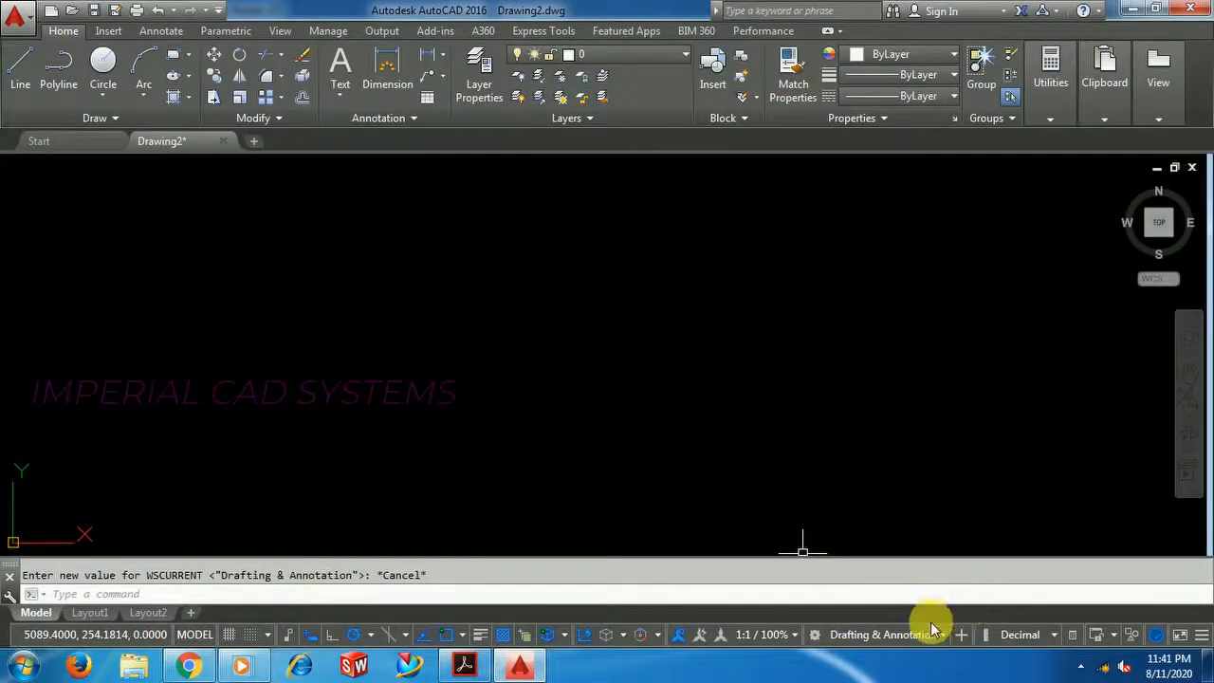
click(883, 635)
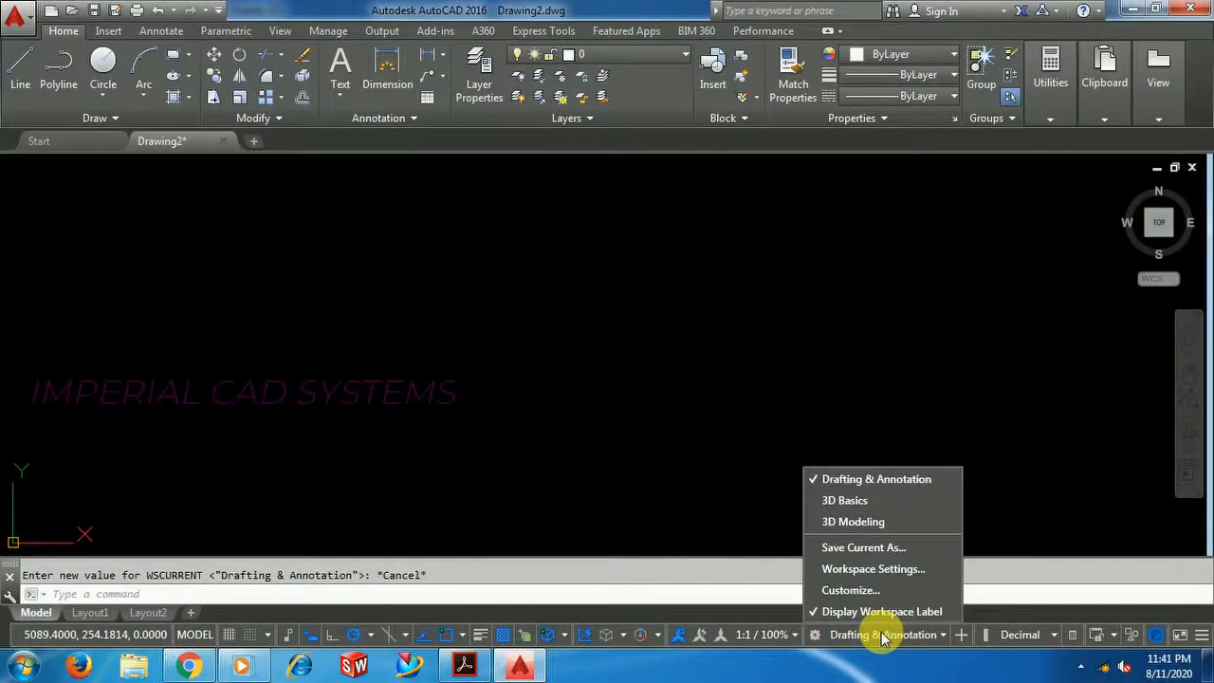
click(871, 525)
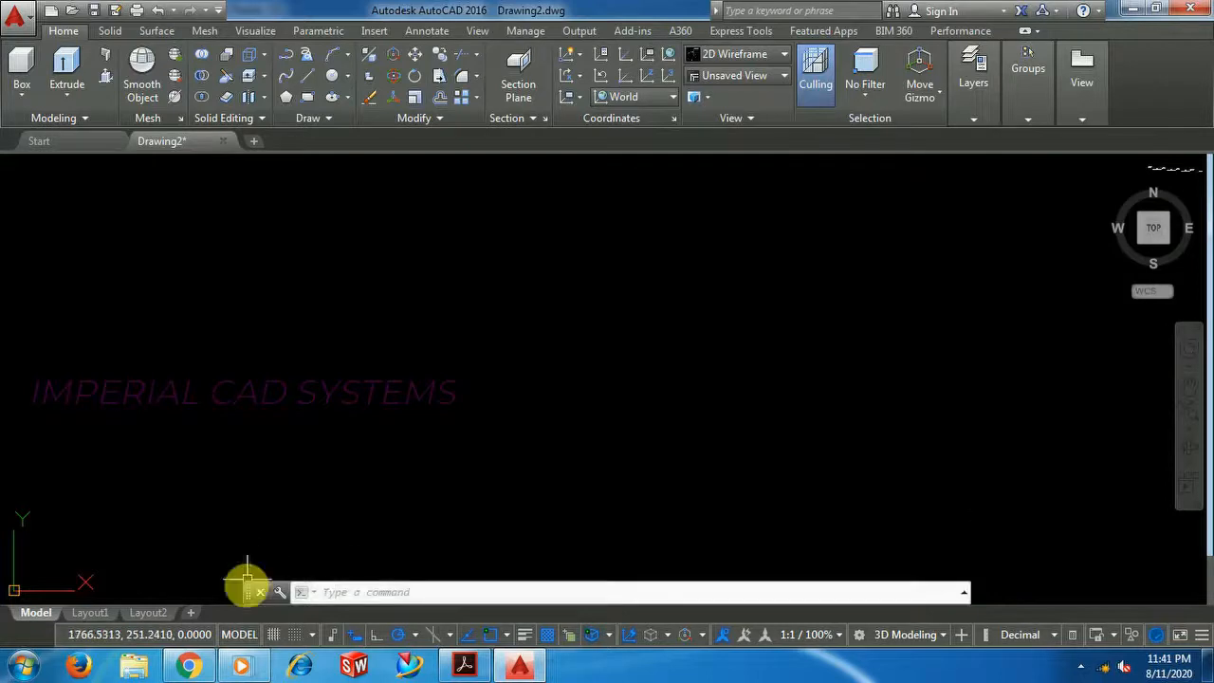
drag(248, 594, 245, 612)
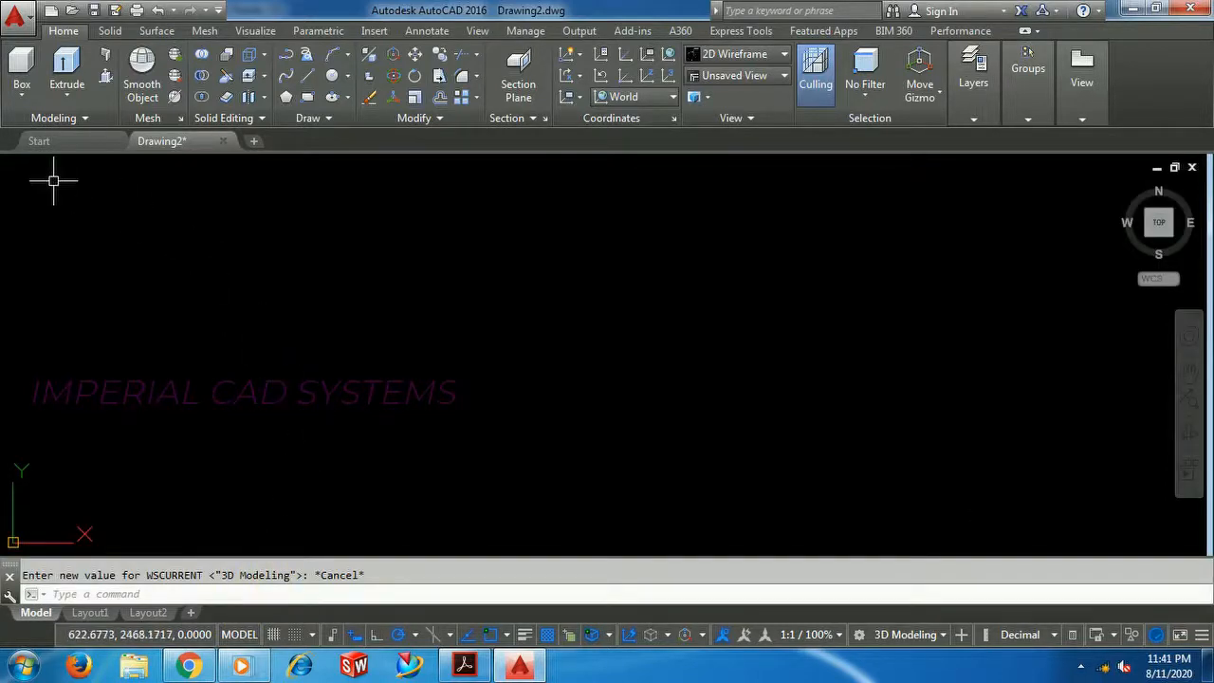
- Set the model view to Front and apply the Noorigin option of UCSICON to the UCS icon
click(27, 169)
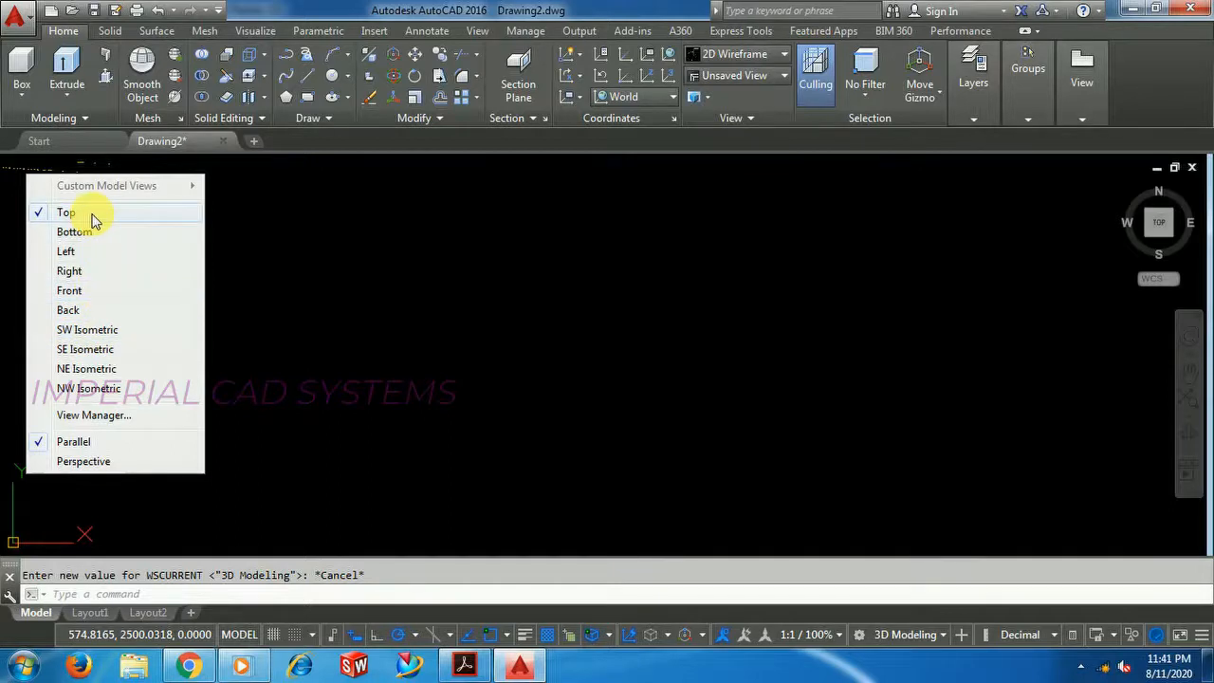
click(69, 290)
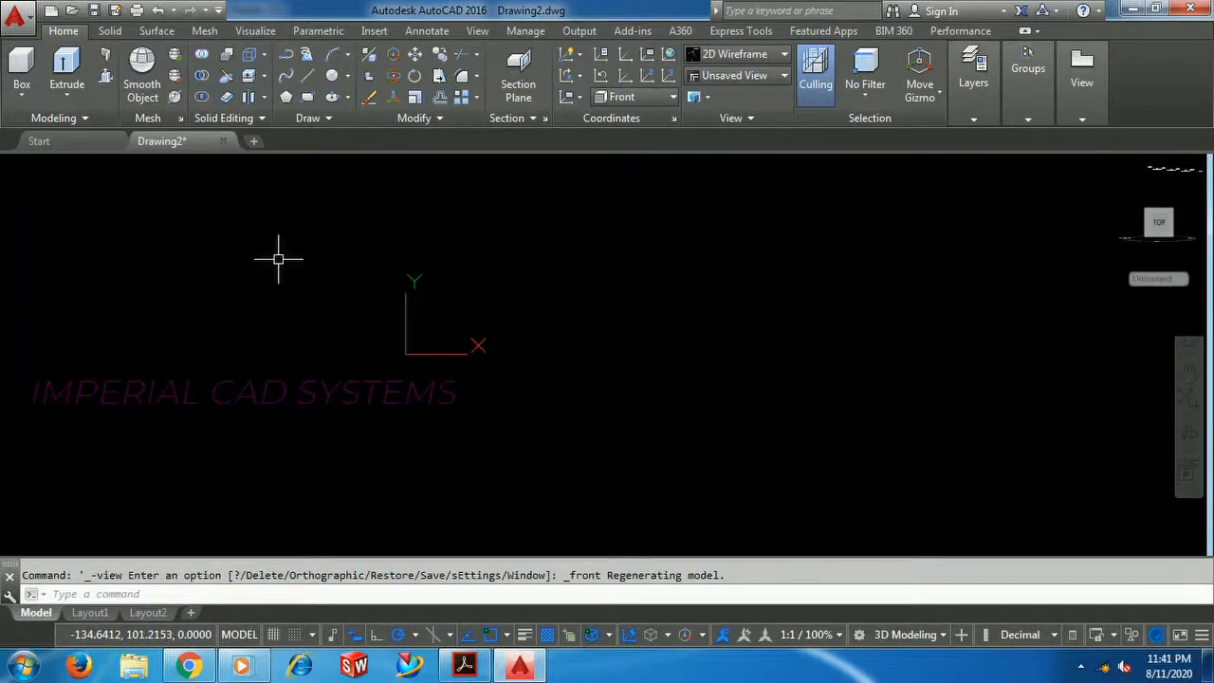
text(UCSICON)
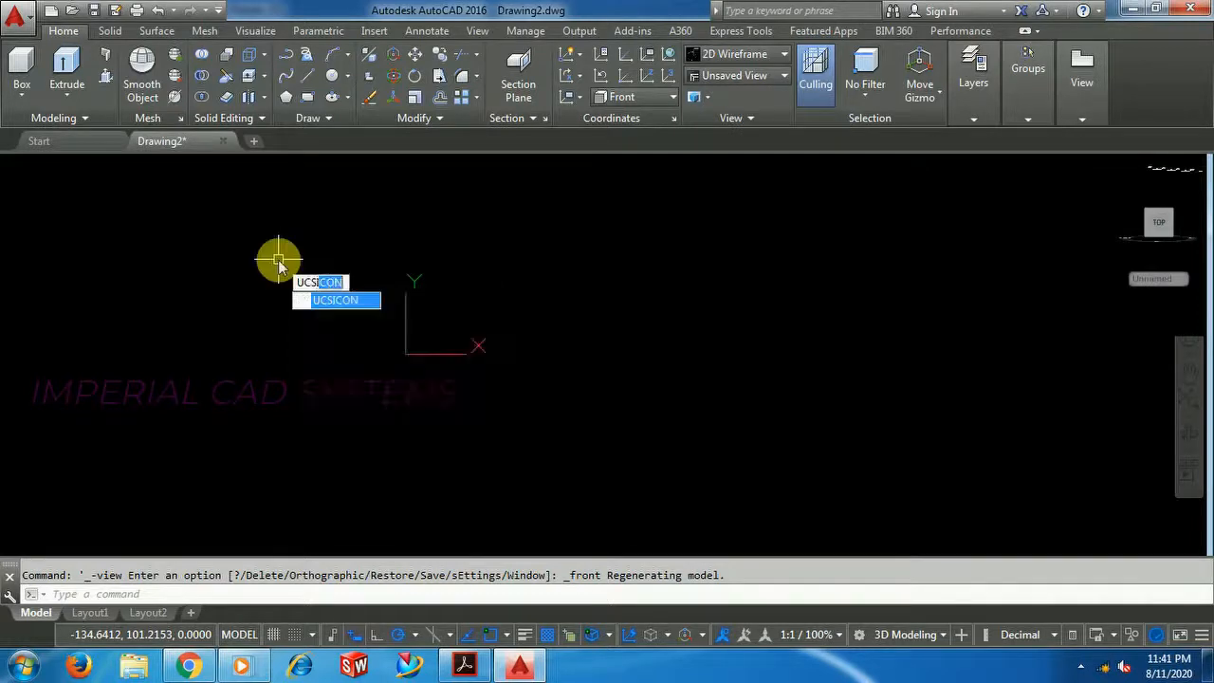
key(Return)
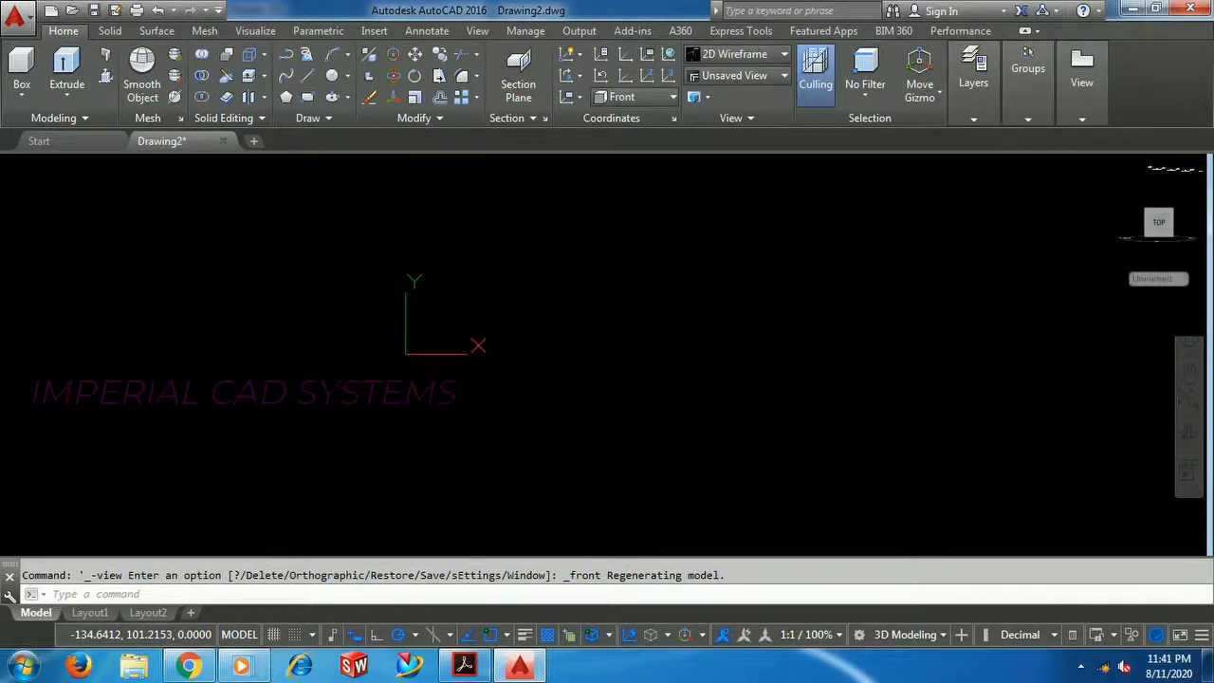
text(n)
key(Return)
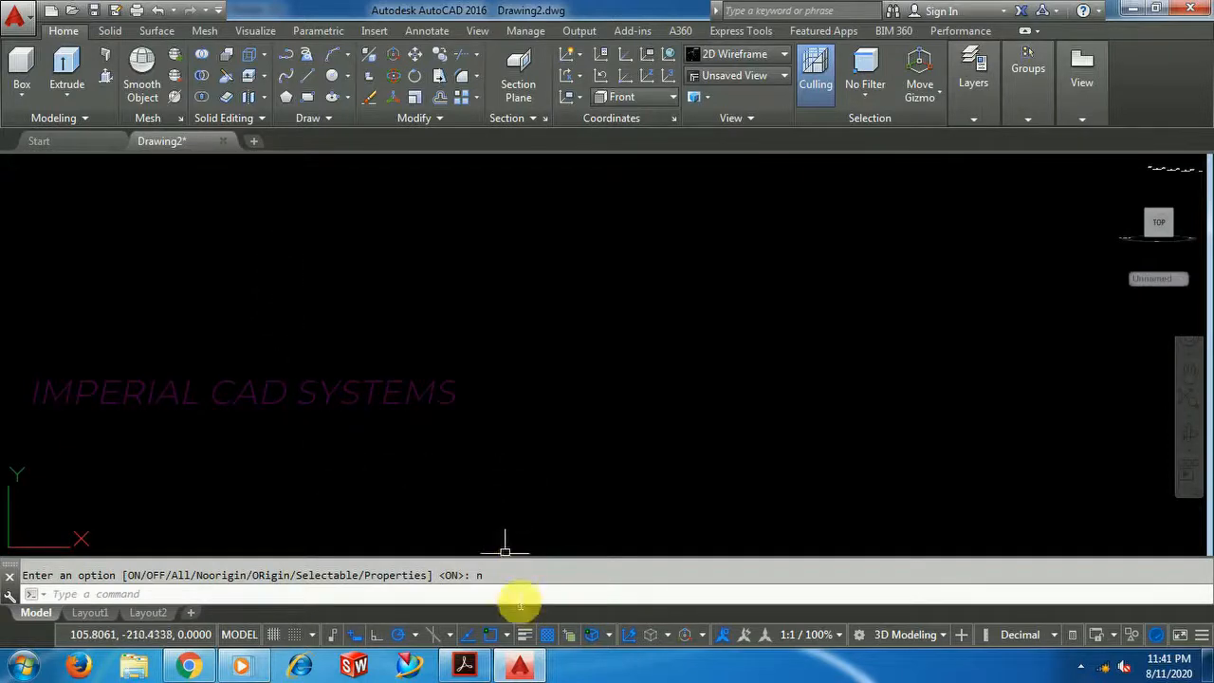
- Check the PDF drawing briefly, return to AutoCAD and draw a circle of radius 14 in the empty front view
click(472, 666)
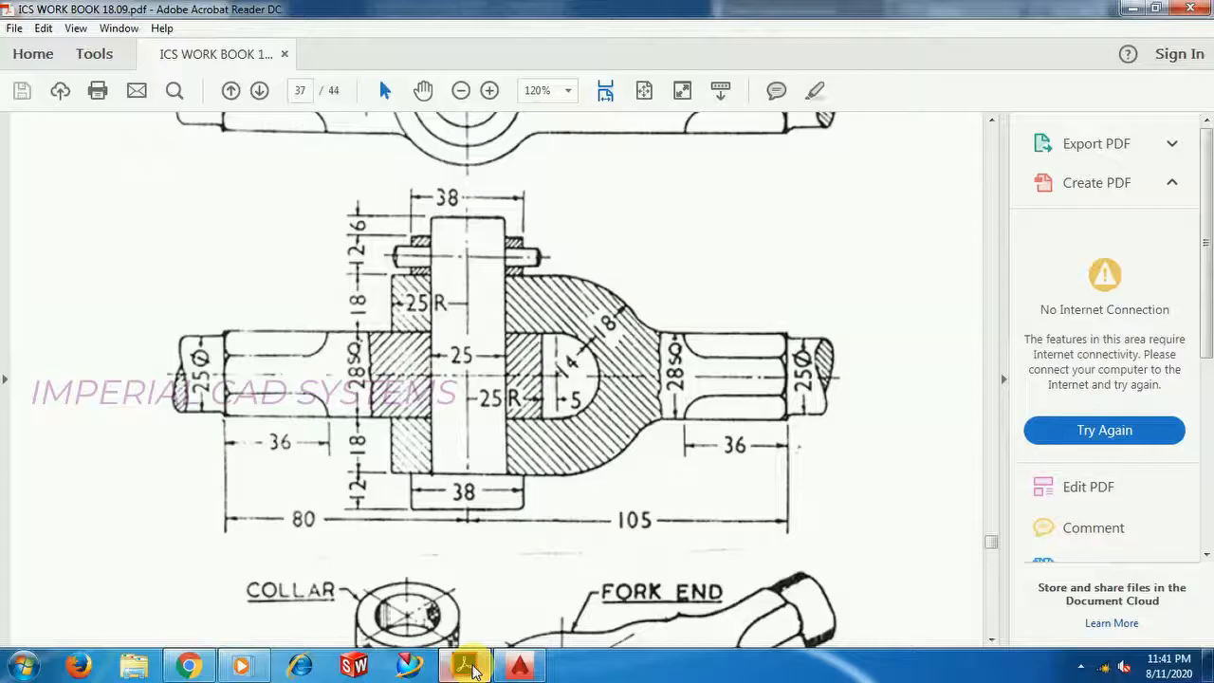
click(471, 667)
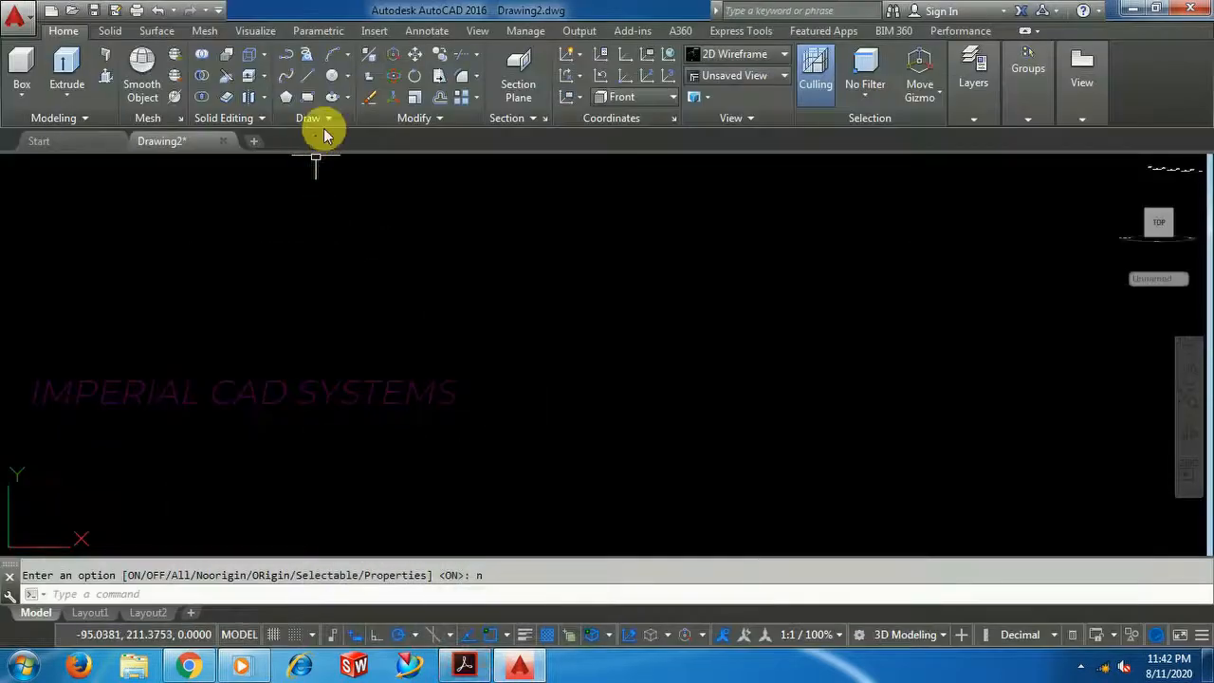
click(331, 75)
click(500, 332)
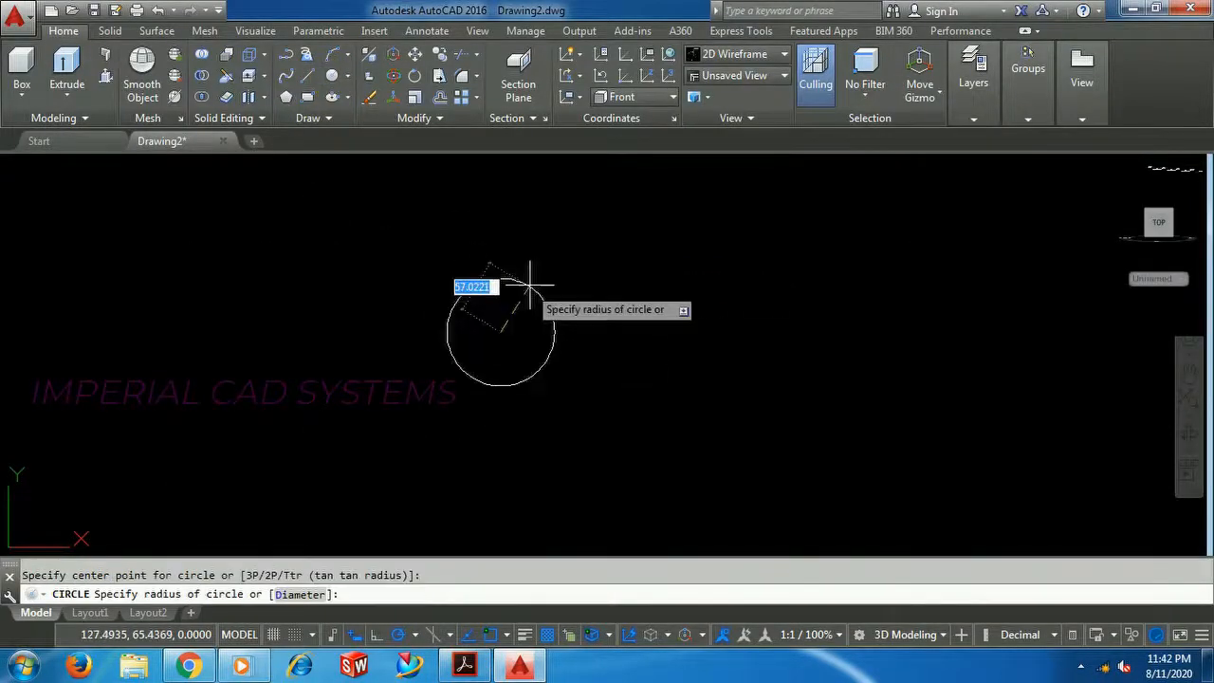
text(14)
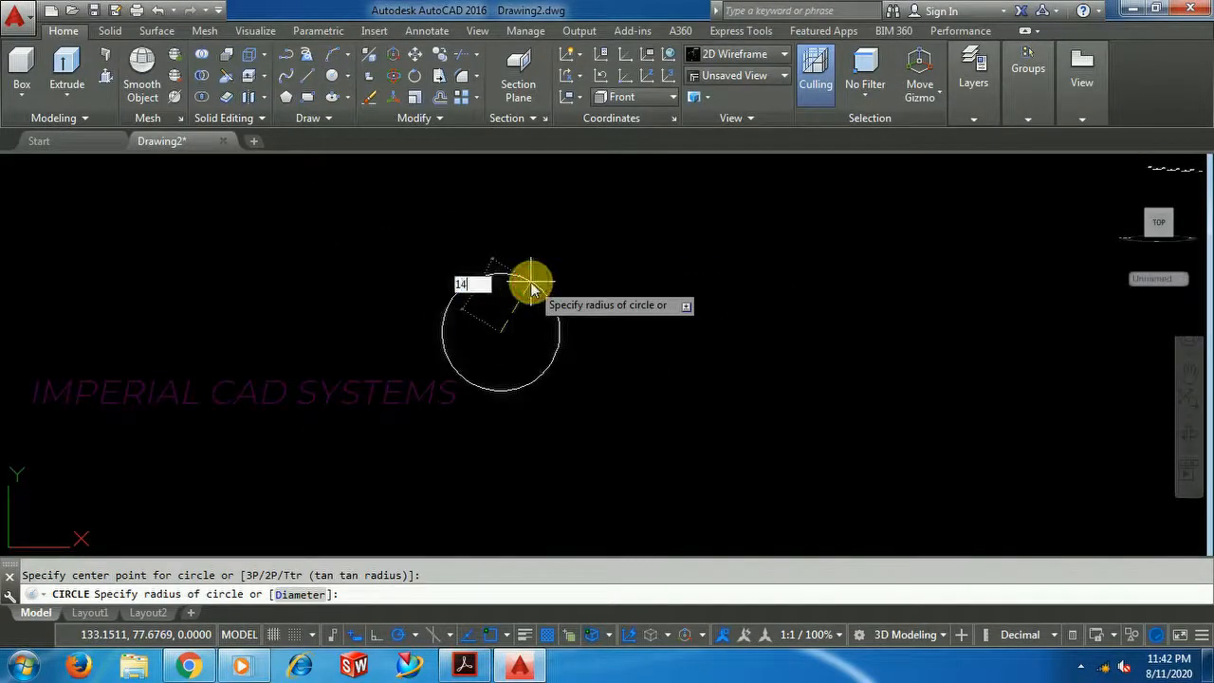
key(Return)
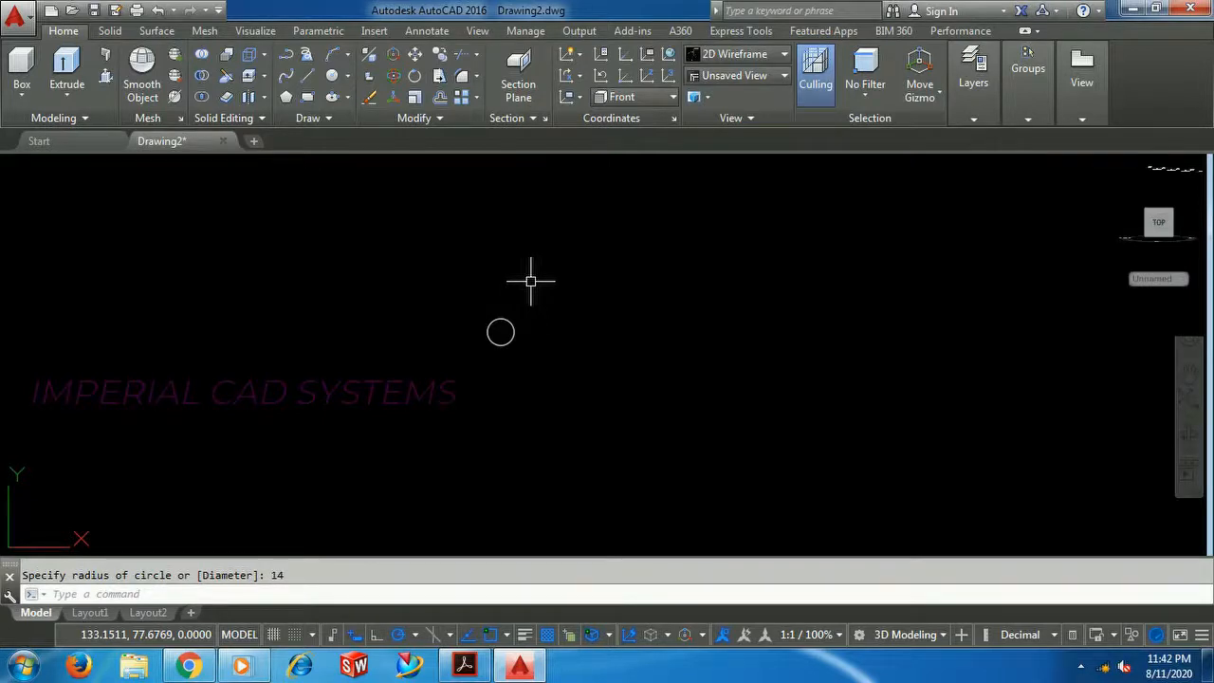
scroll(526, 294, up, 5)
middle_drag(516, 383, 663, 281)
scroll(652, 298, down, 2)
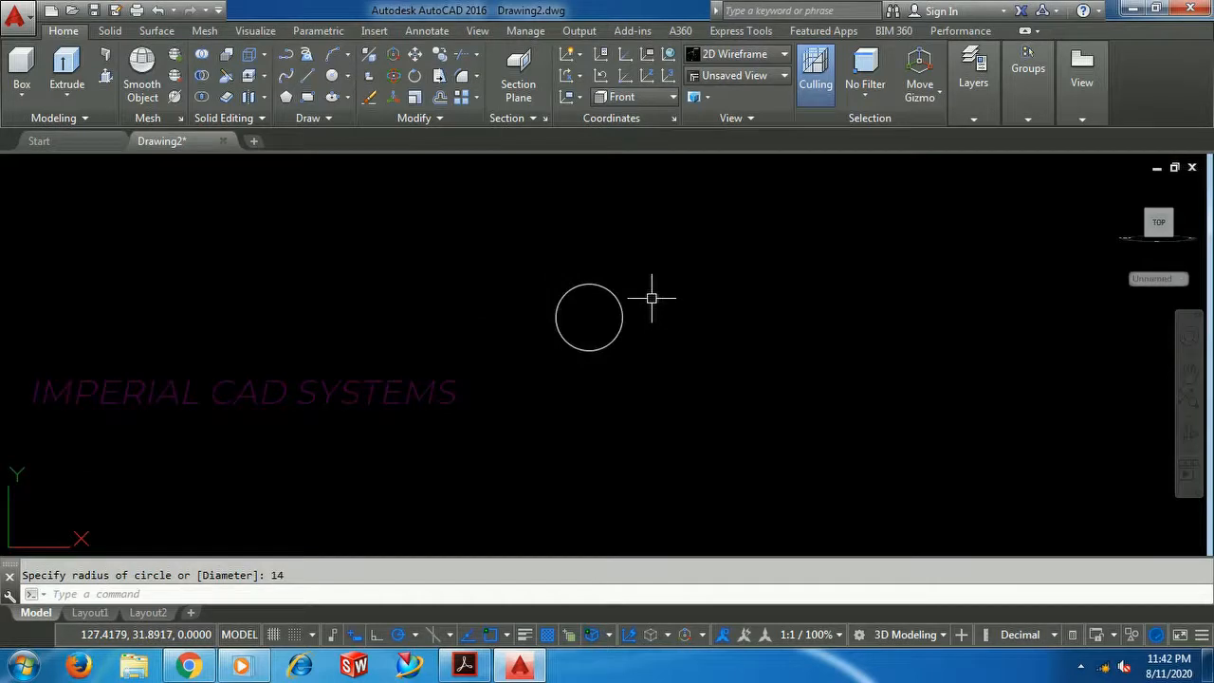
middle_drag(630, 304, 630, 305)
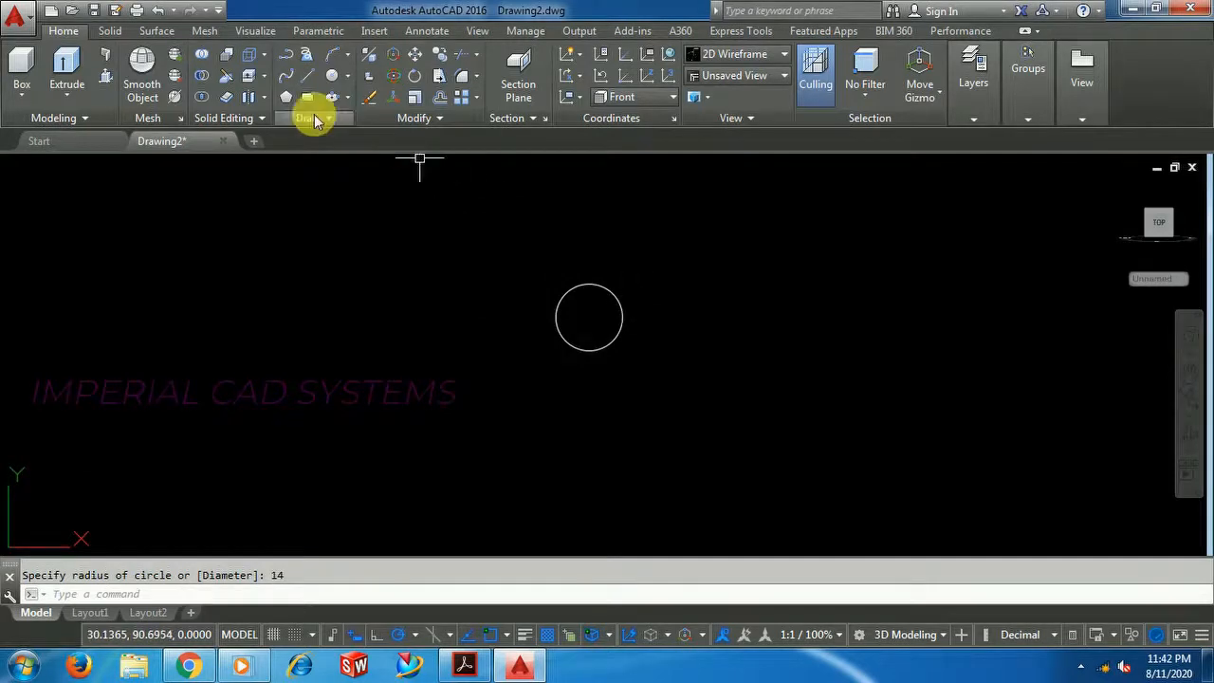
- Draw a concentric circle of radius 32 from the center of the radius 14 circle
click(331, 75)
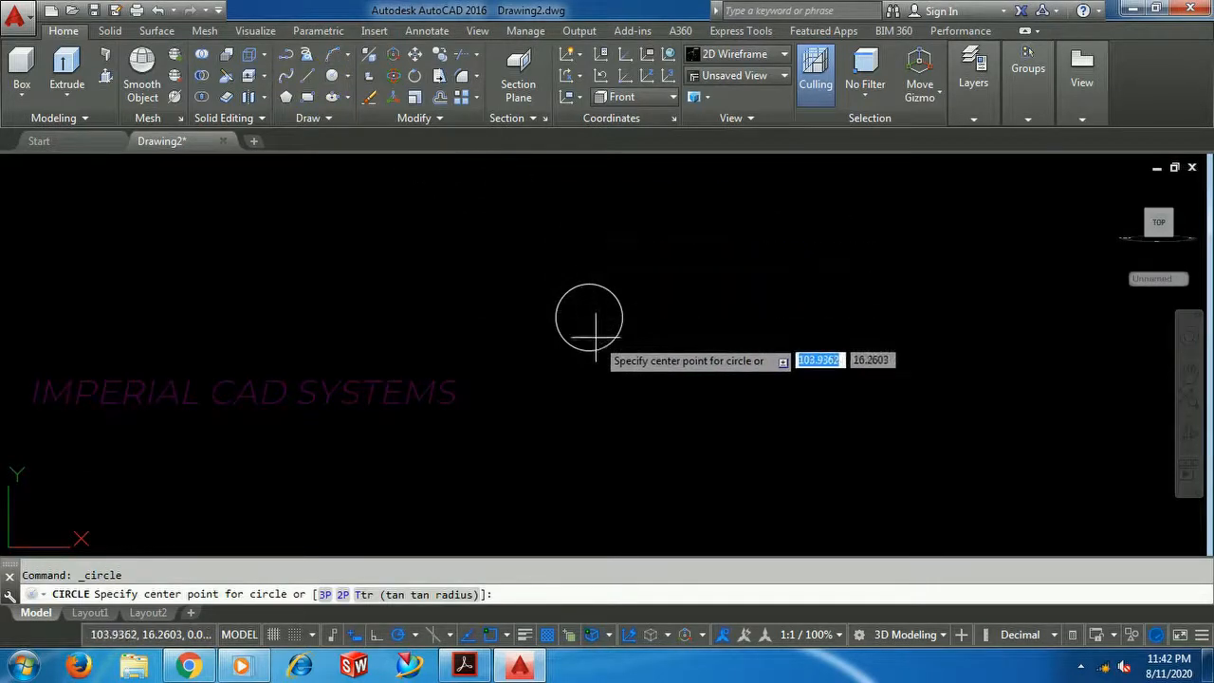
click(589, 316)
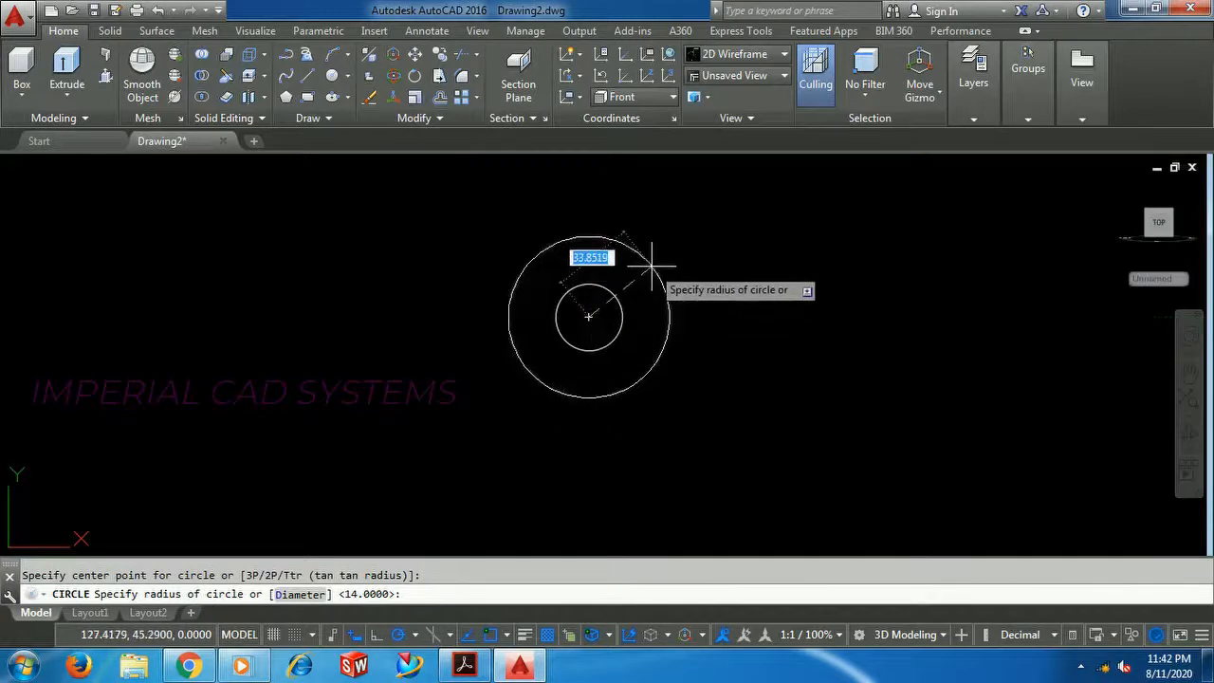
text(32)
key(Return)
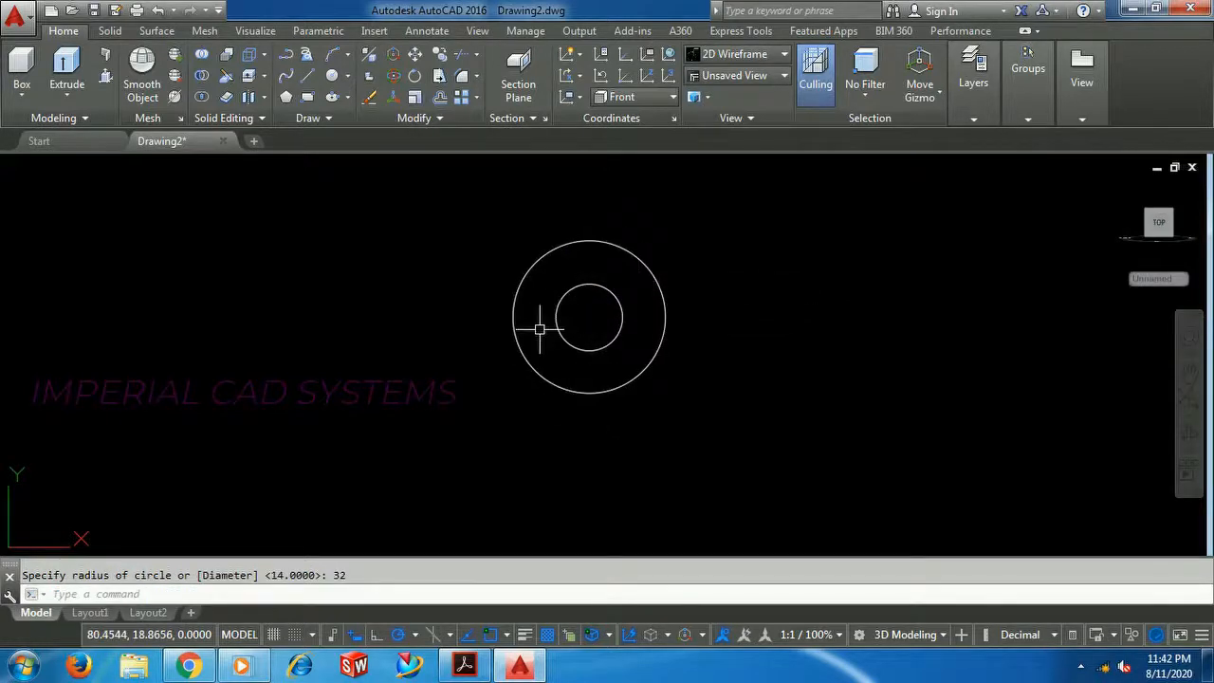
- Draw a horizontal center line through the circles' common center, extending beyond the outer circle on both sides
click(306, 80)
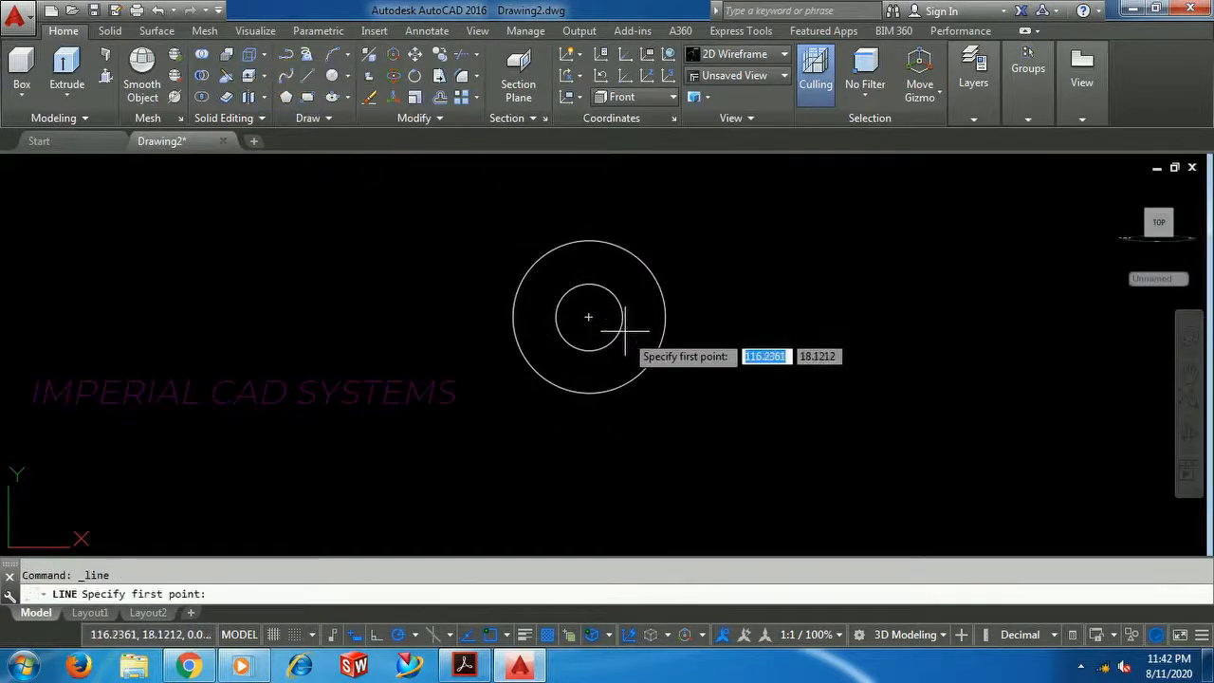
click(414, 316)
click(837, 316)
right_click(727, 238)
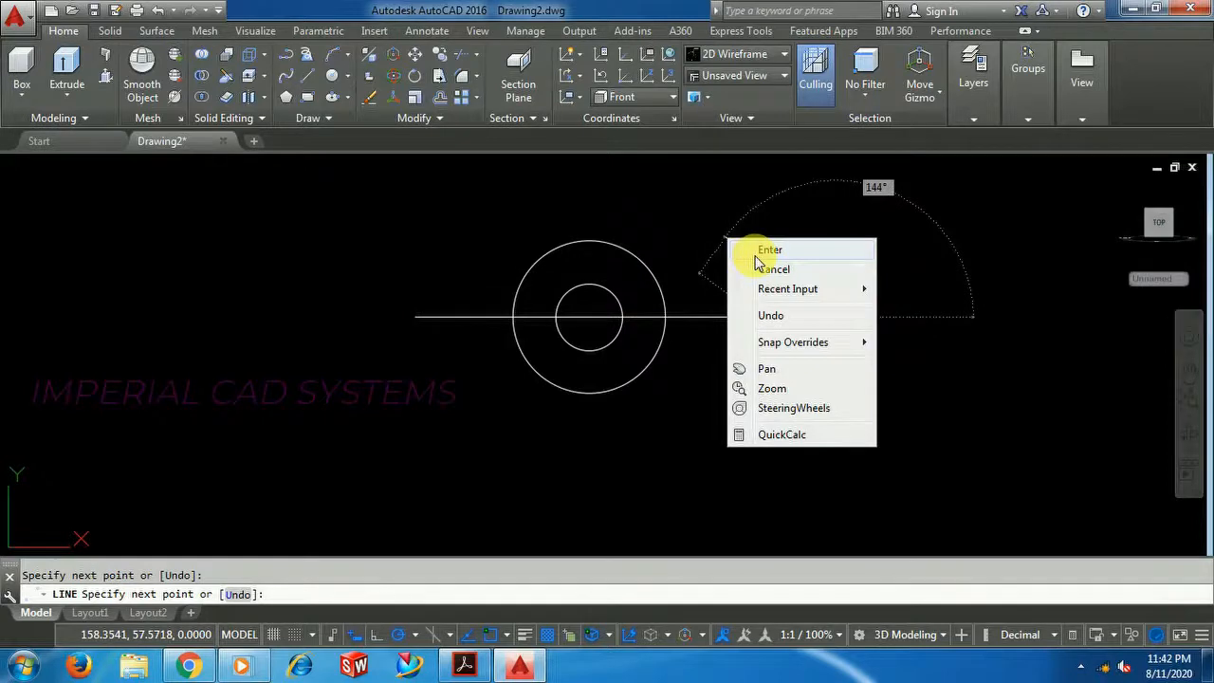
click(756, 255)
- Draw a vertical center line through the circles' common center, extending slightly above and below the outer circle
right_click(716, 212)
click(739, 222)
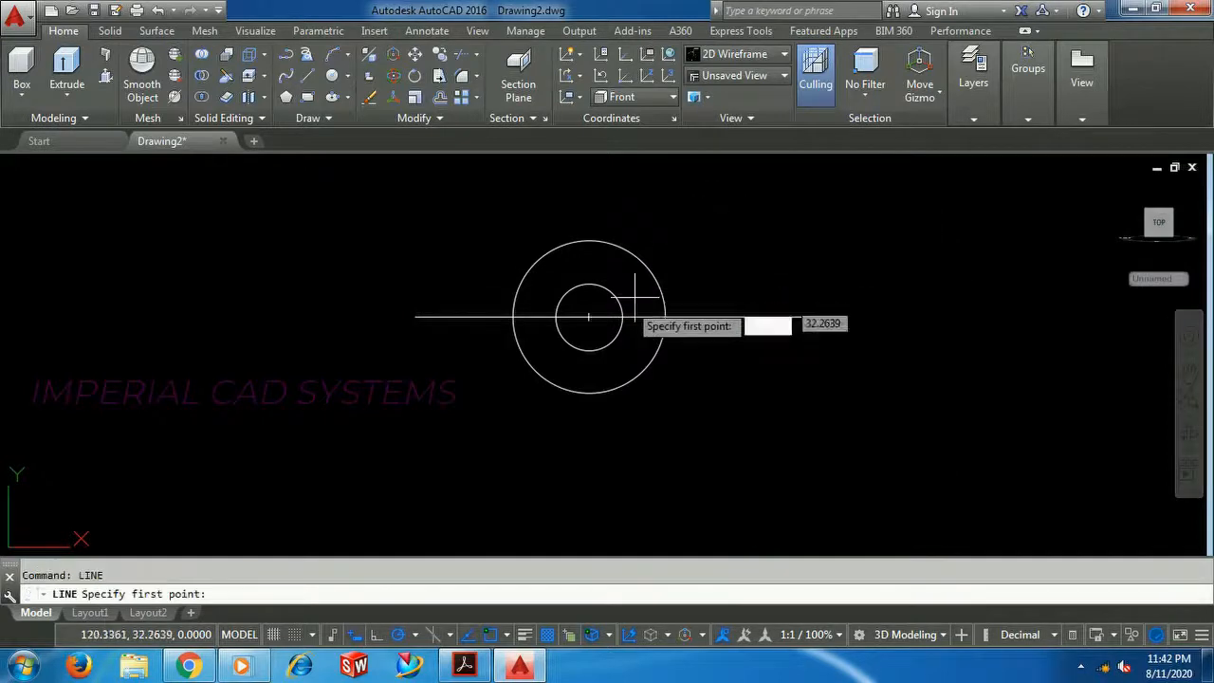
click(588, 202)
click(588, 415)
right_click(664, 222)
click(679, 237)
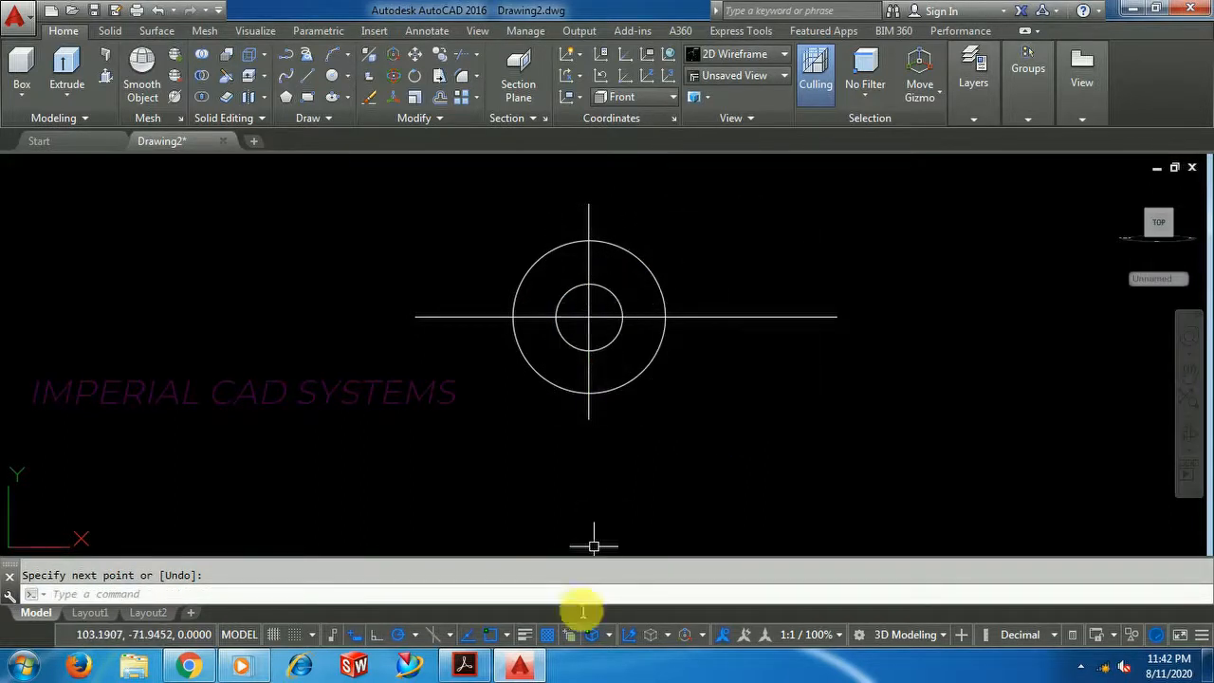
- Check the fork end's dimensions in the sectional view of the workbook PDF, then return to AutoCAD
mouse_move(509, 670)
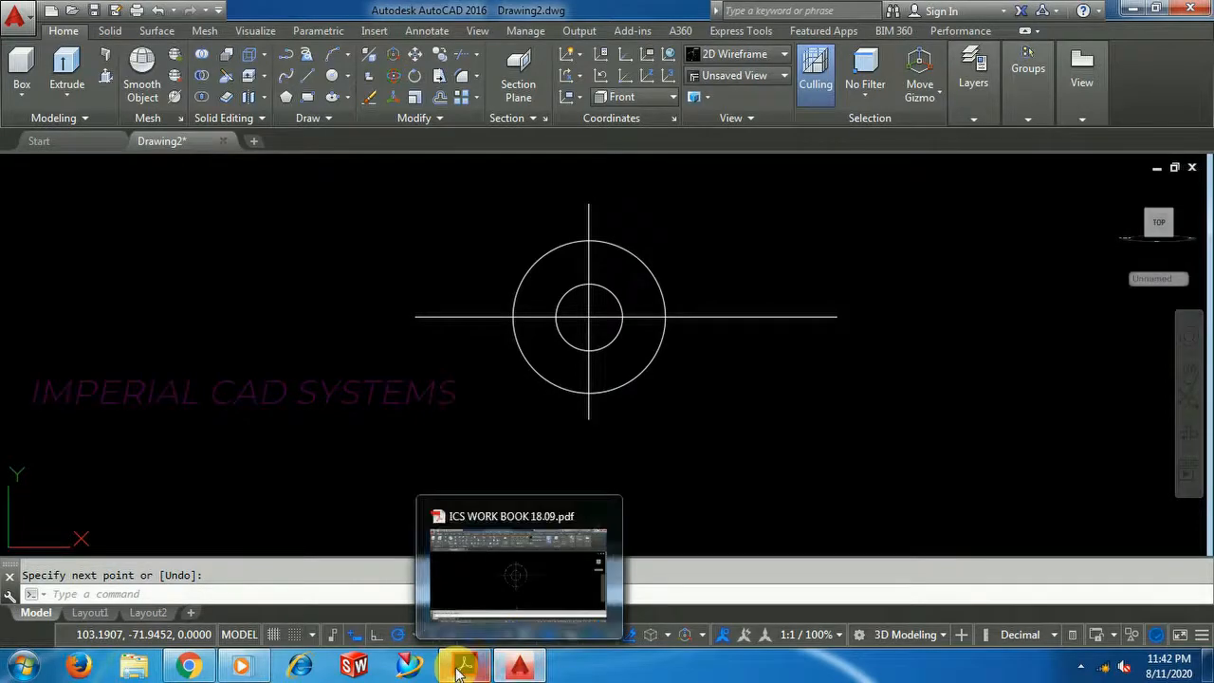
click(465, 666)
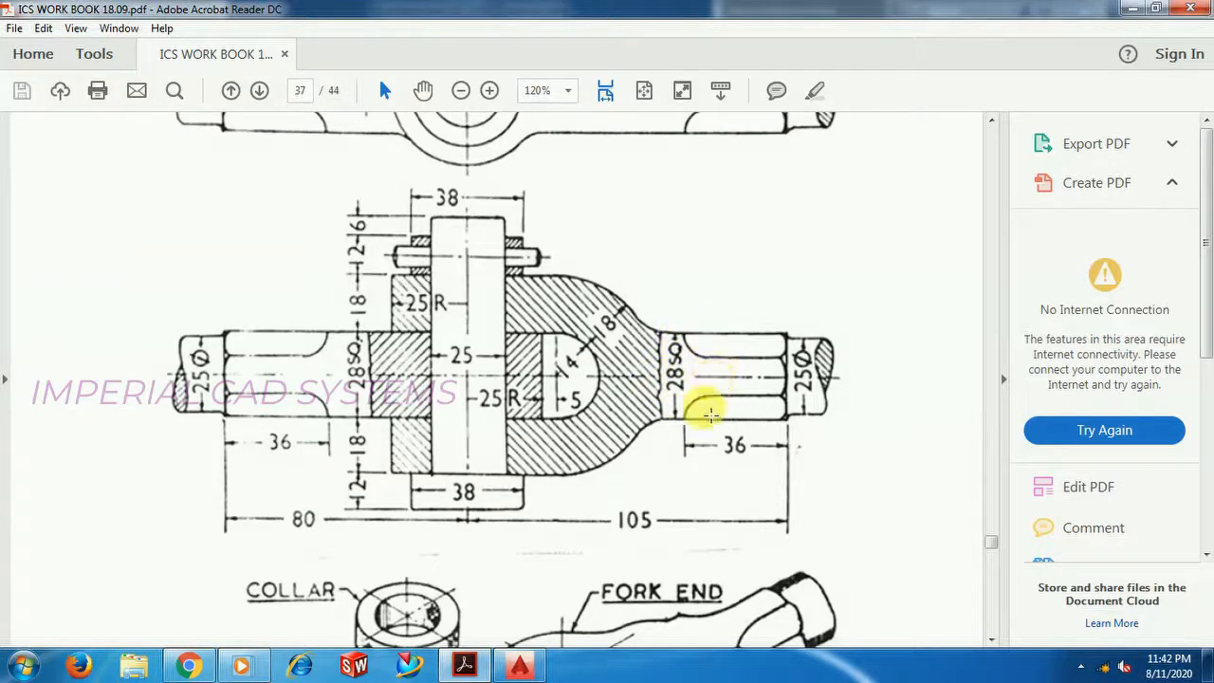
click(521, 667)
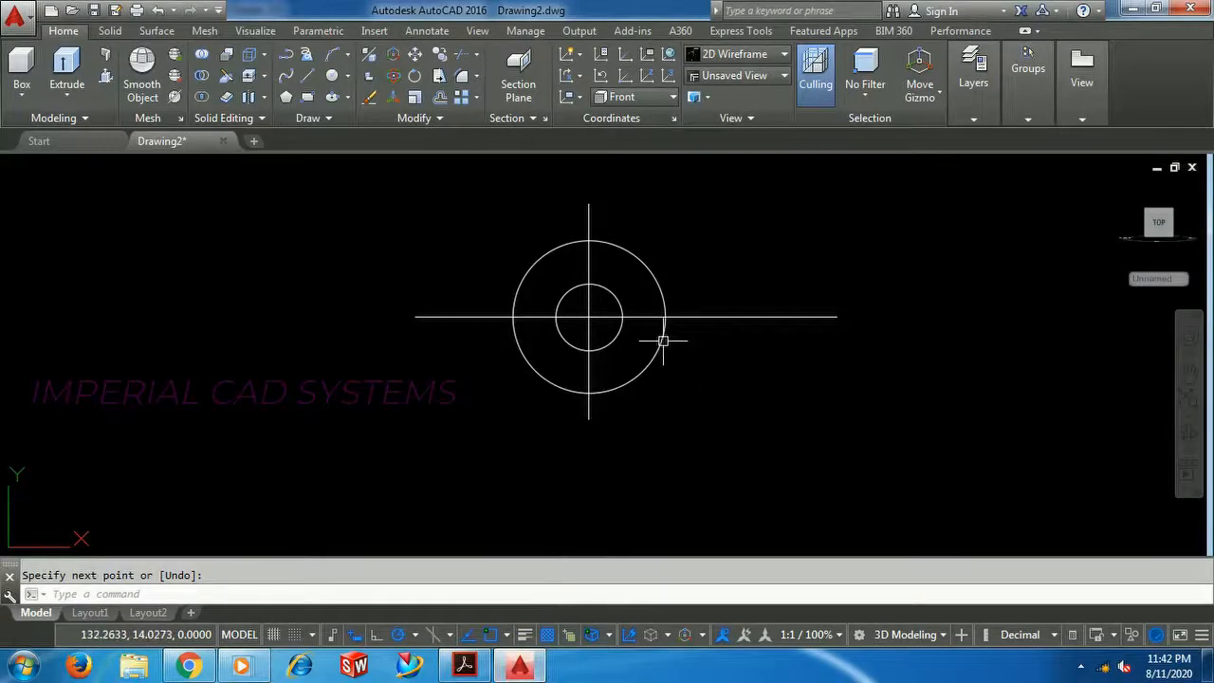
- Offset the horizontal center line by 14 both above and below
text(o)
key(Return)
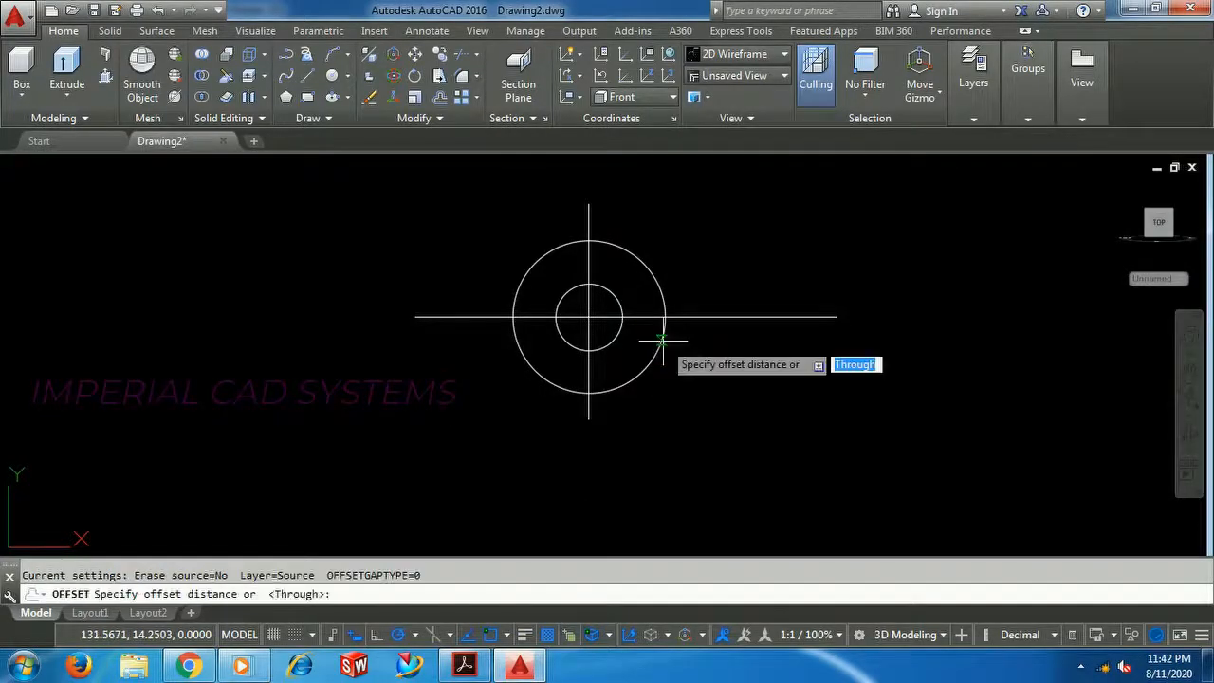
text(14)
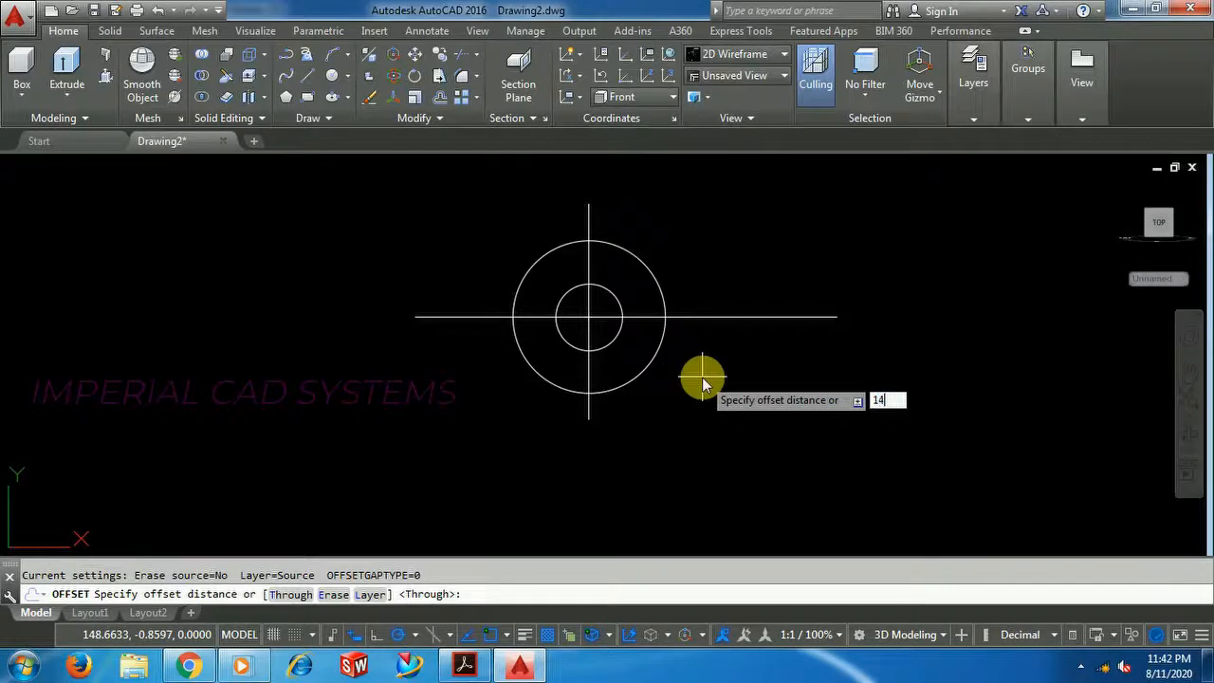
key(Return)
click(712, 317)
click(708, 273)
click(716, 314)
click(716, 347)
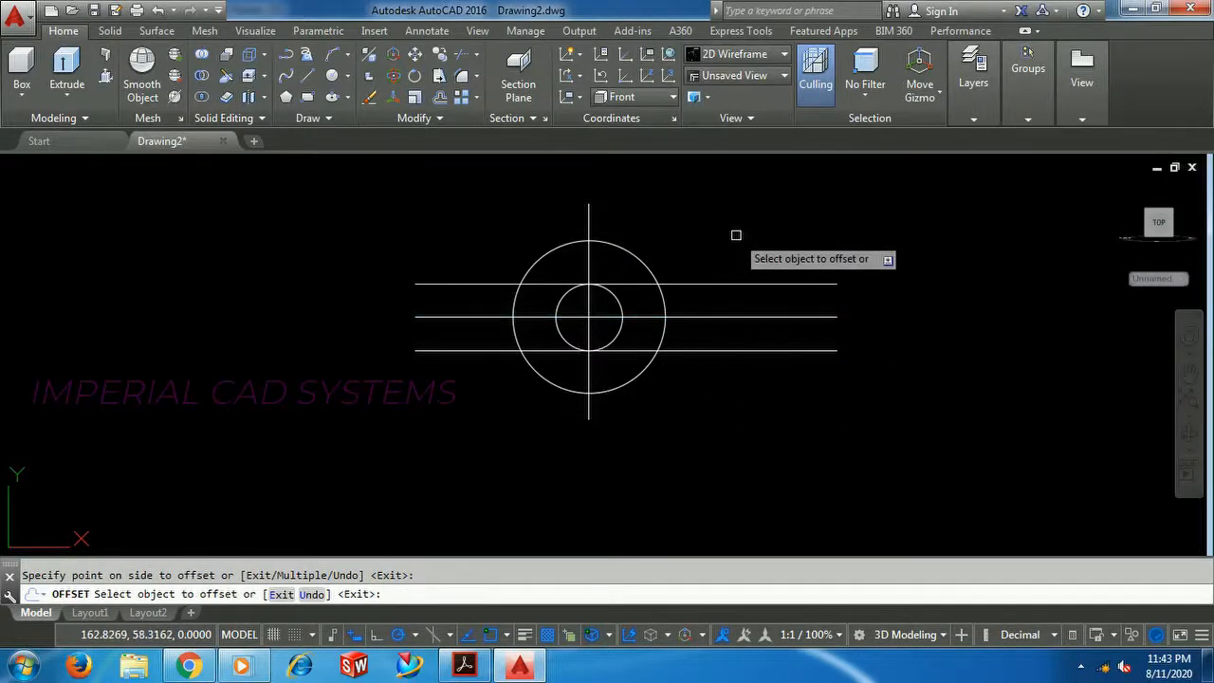
key(Return)
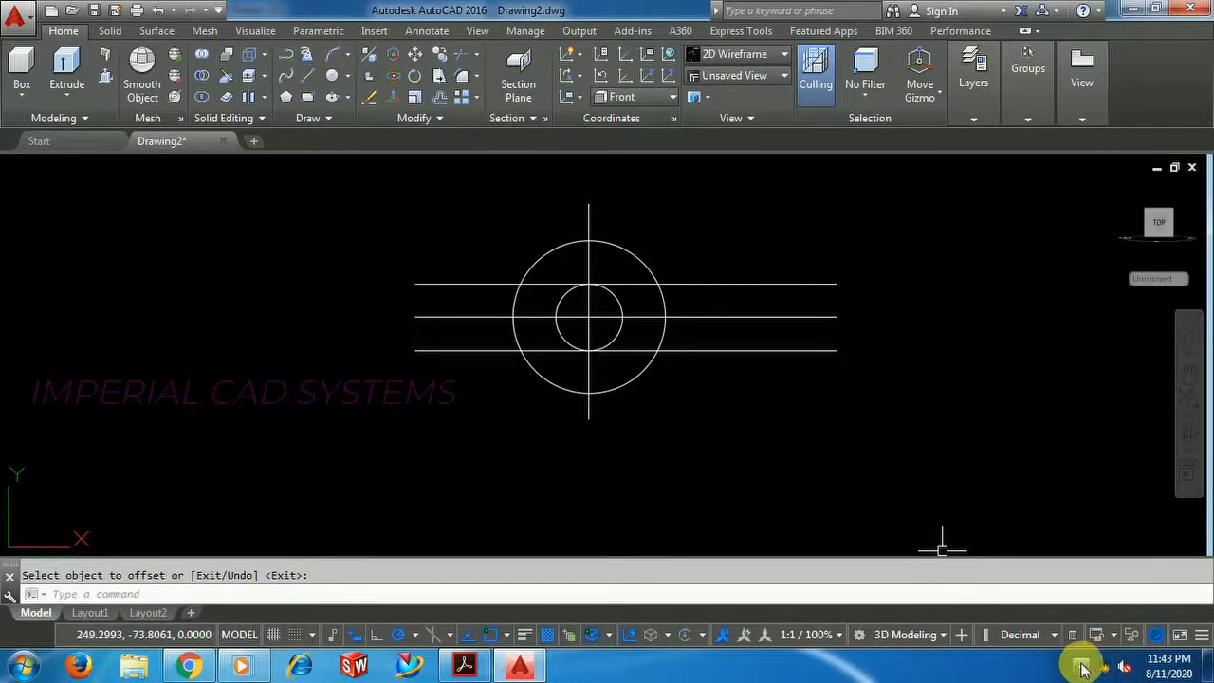
- Check the sectional view in the workbook PDF, then in AutoCAD offset the vertical center line 75 to the right
click(1082, 664)
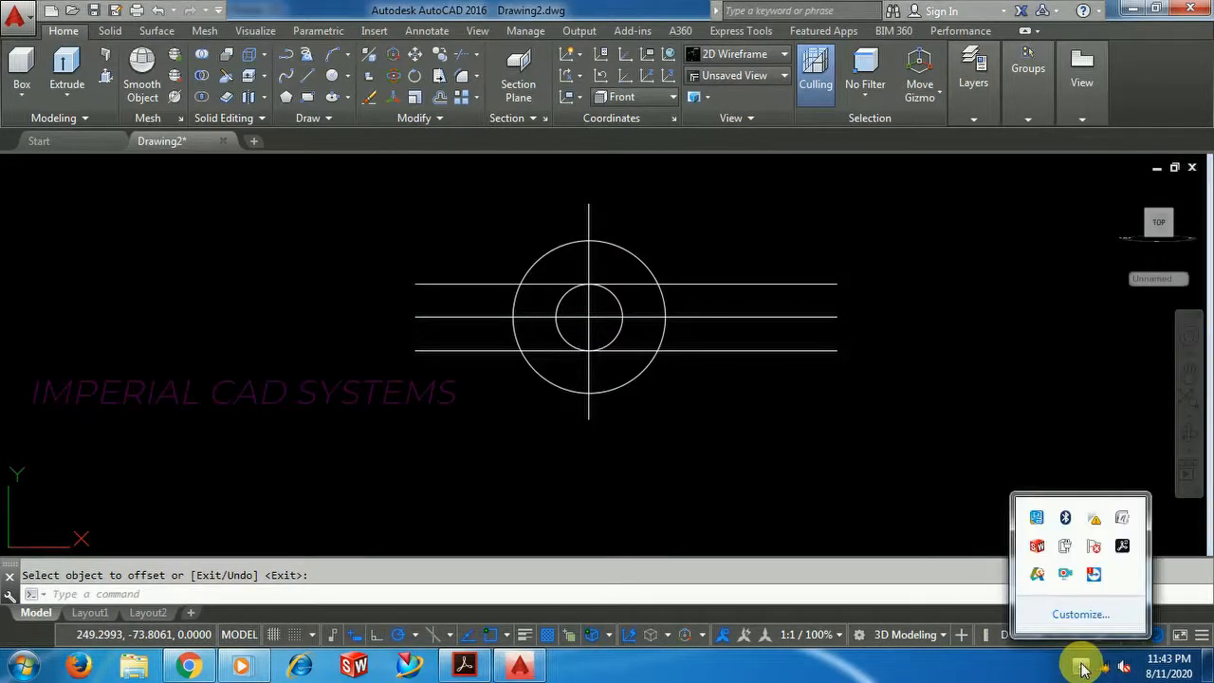
click(442, 447)
click(461, 667)
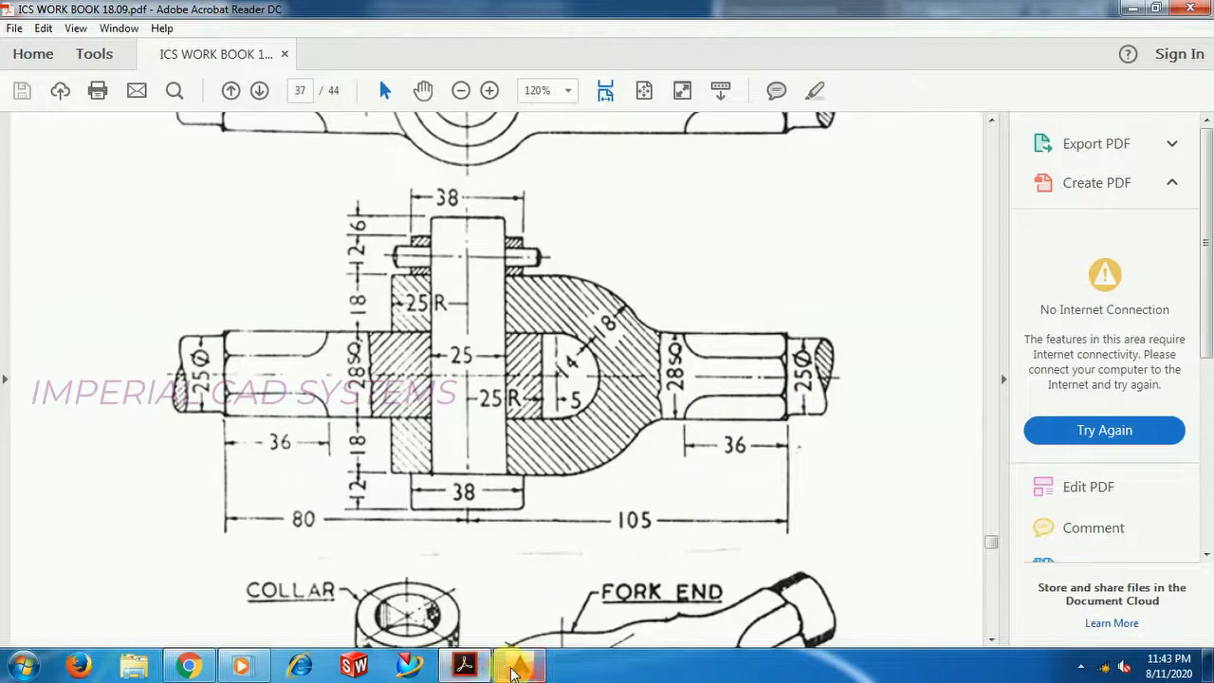
click(519, 664)
text(o)
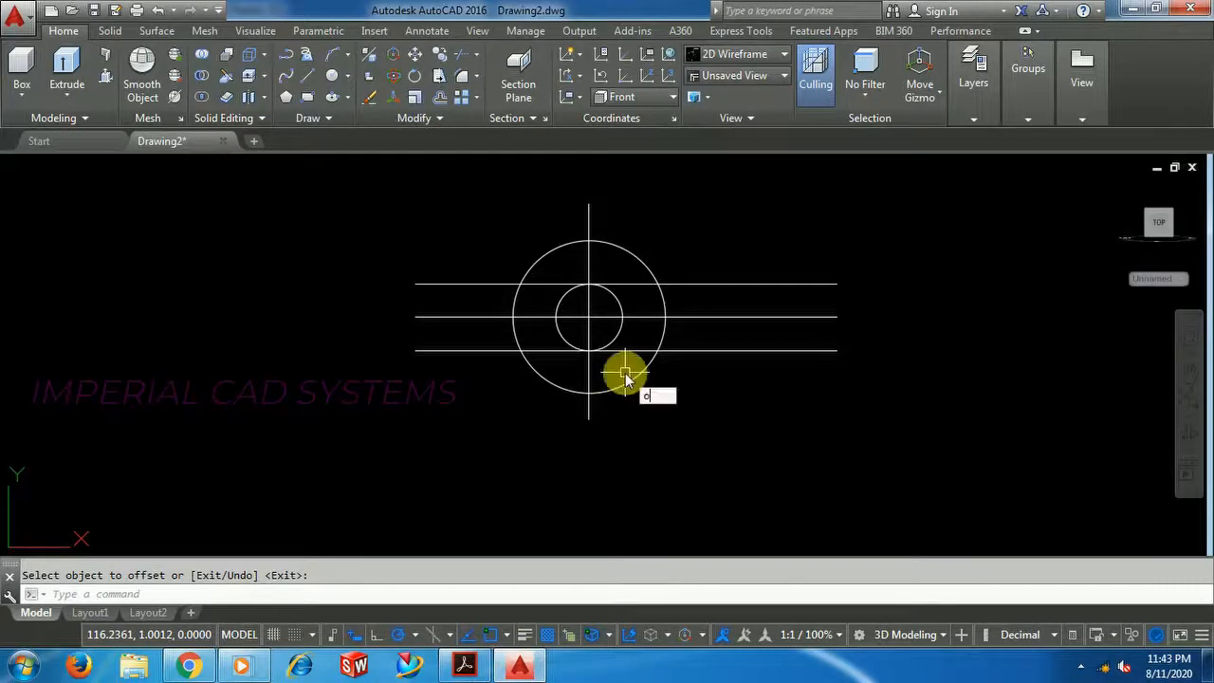
key(Return)
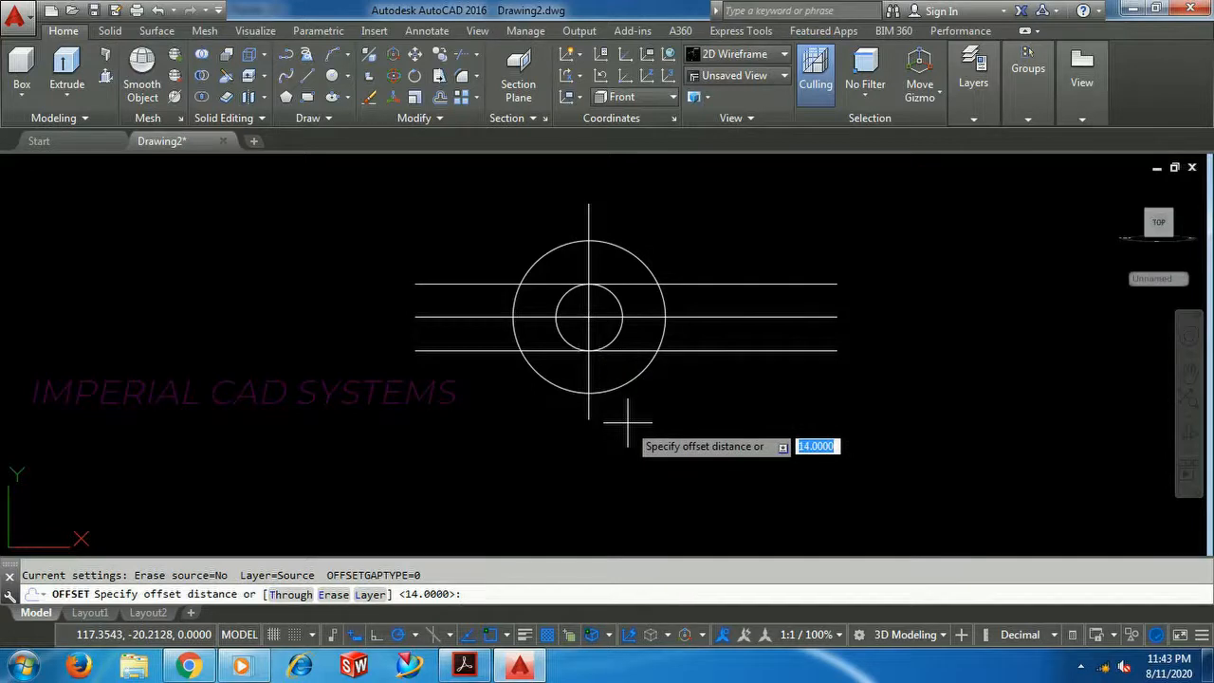
text(75)
key(Return)
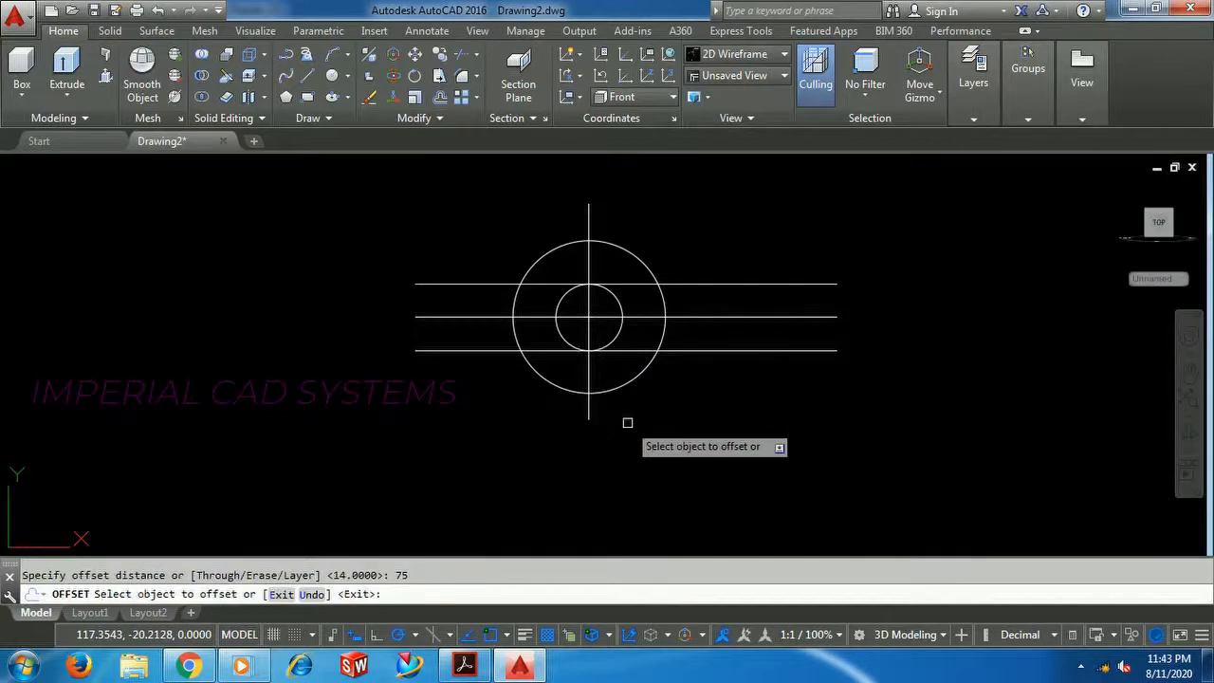
click(588, 380)
click(741, 378)
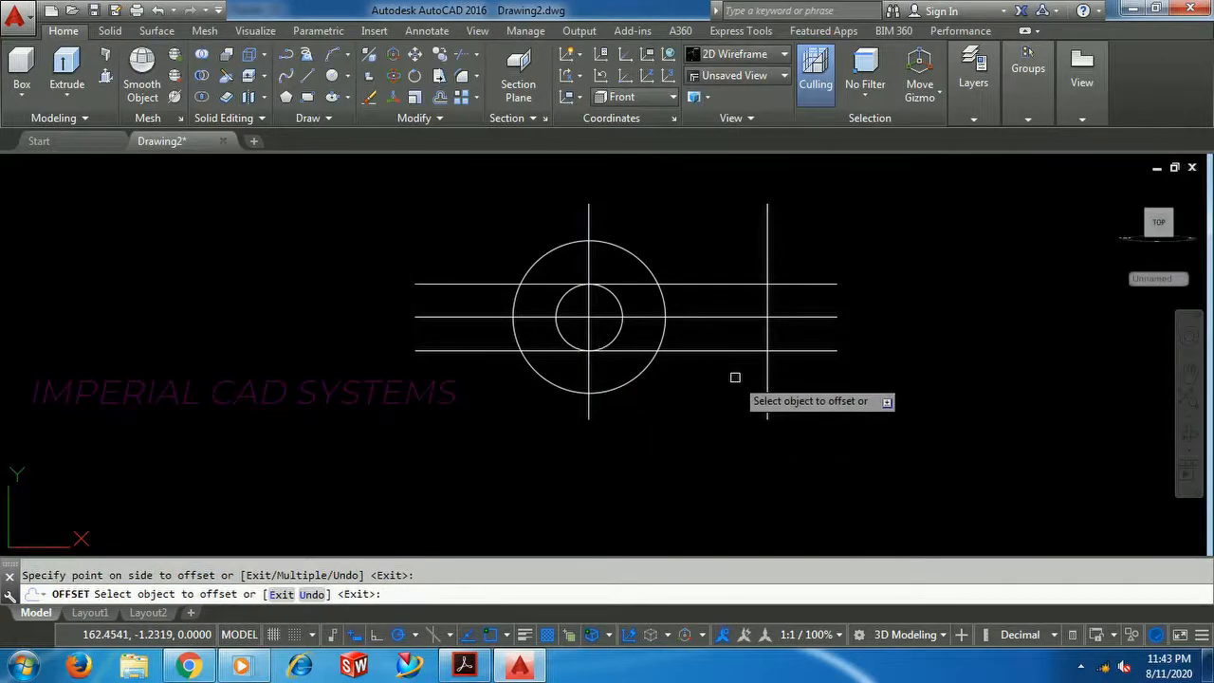
key(Return)
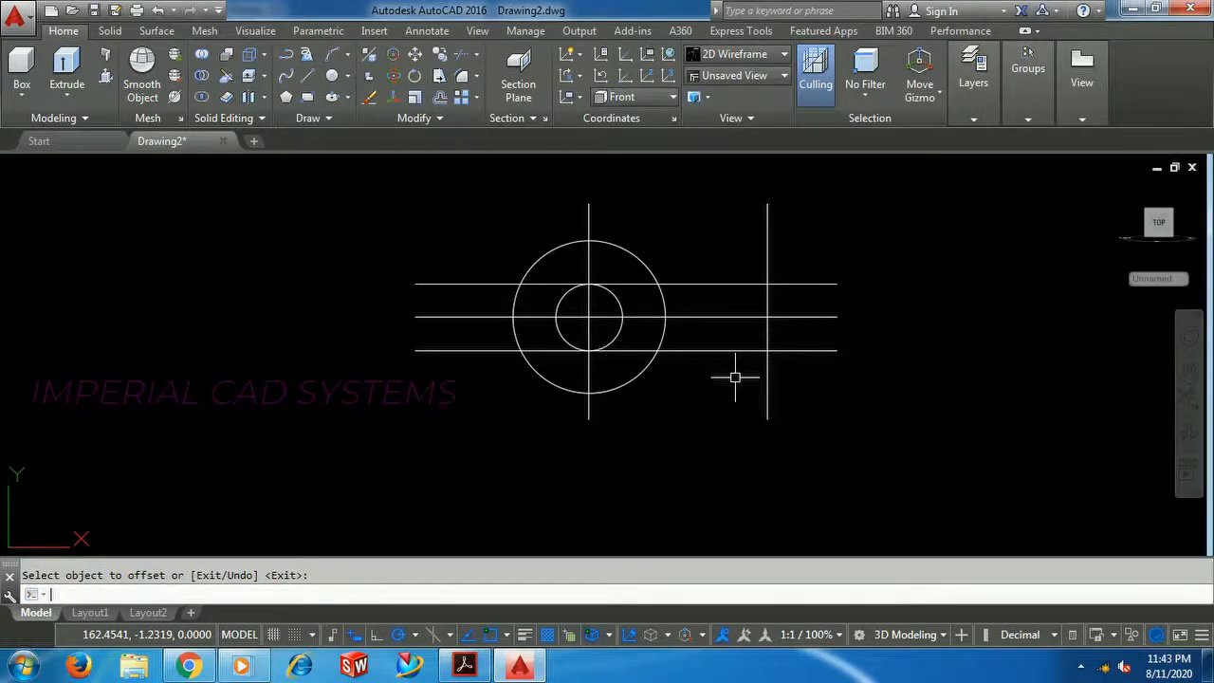
- Trim the offset lines into a rectangular shank right of the outer circle and erase the two leftover lines on the circles' left side
click(735, 379)
text(TR)
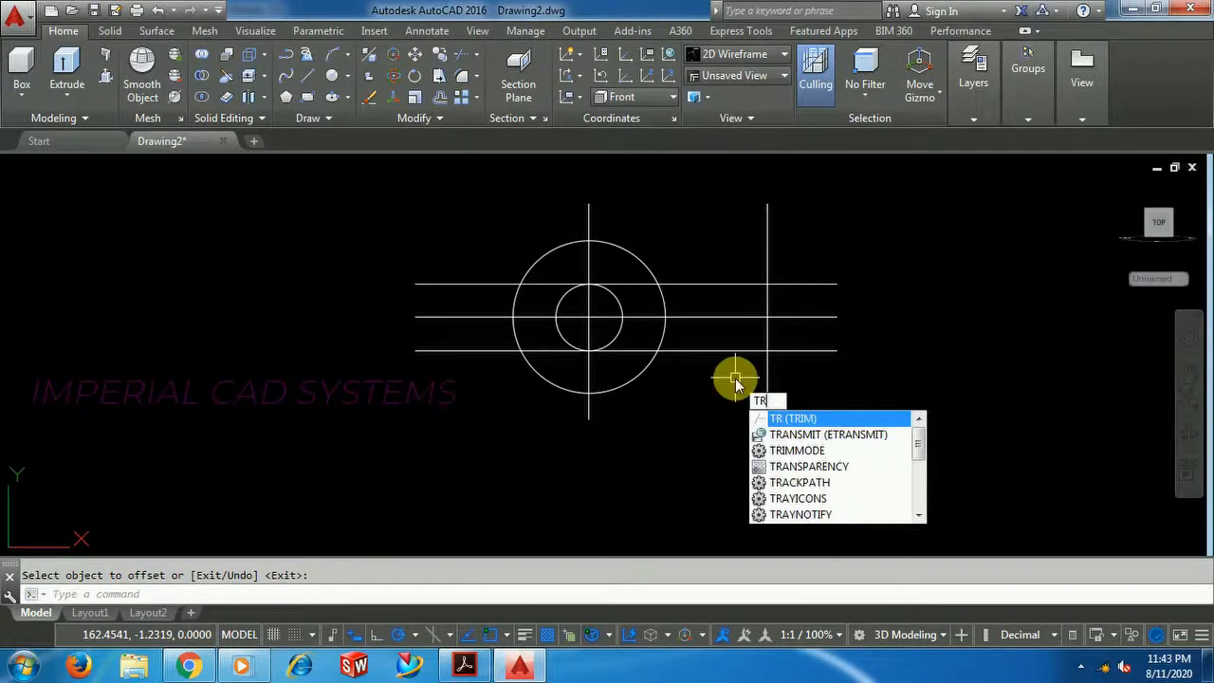
key(Return)
key(Return)
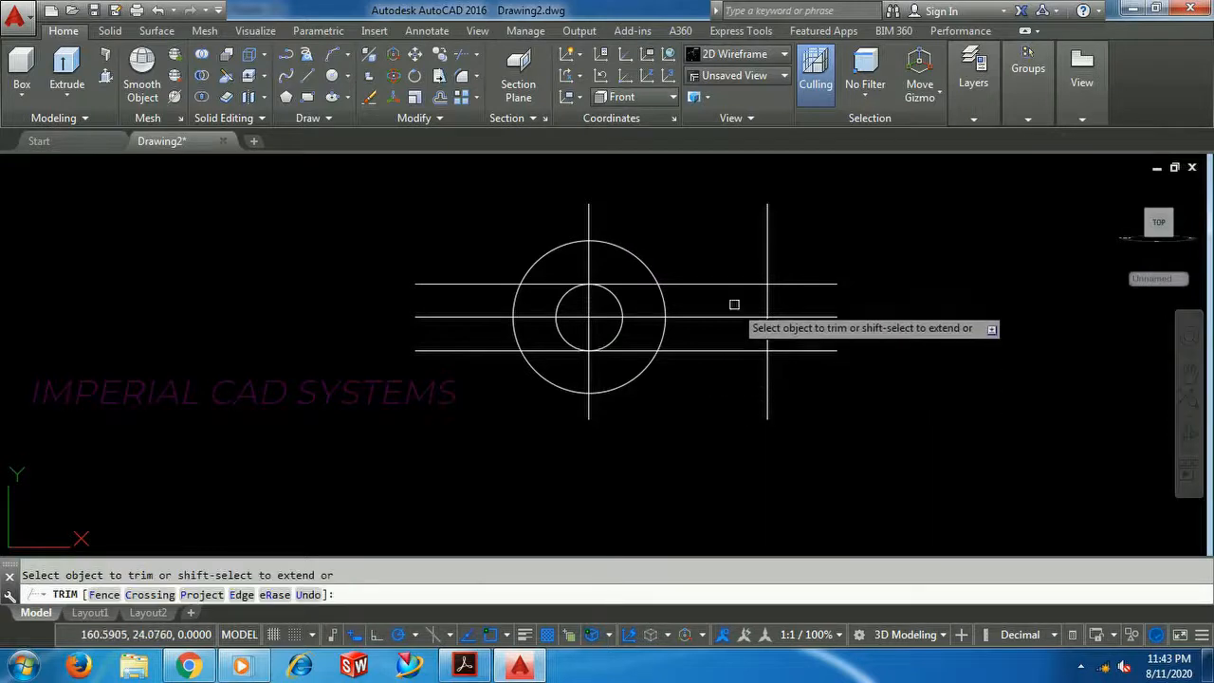
click(768, 252)
click(770, 358)
click(783, 350)
middle_drag(669, 395, 723, 413)
click(687, 302)
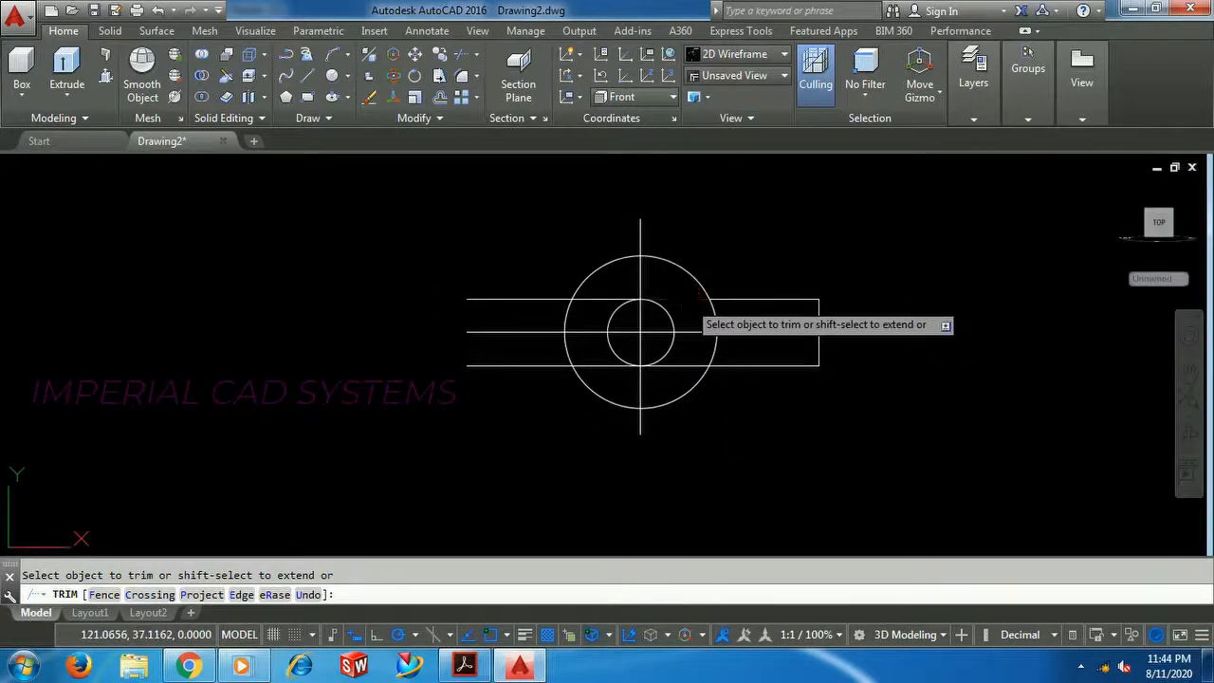
right_click(565, 224)
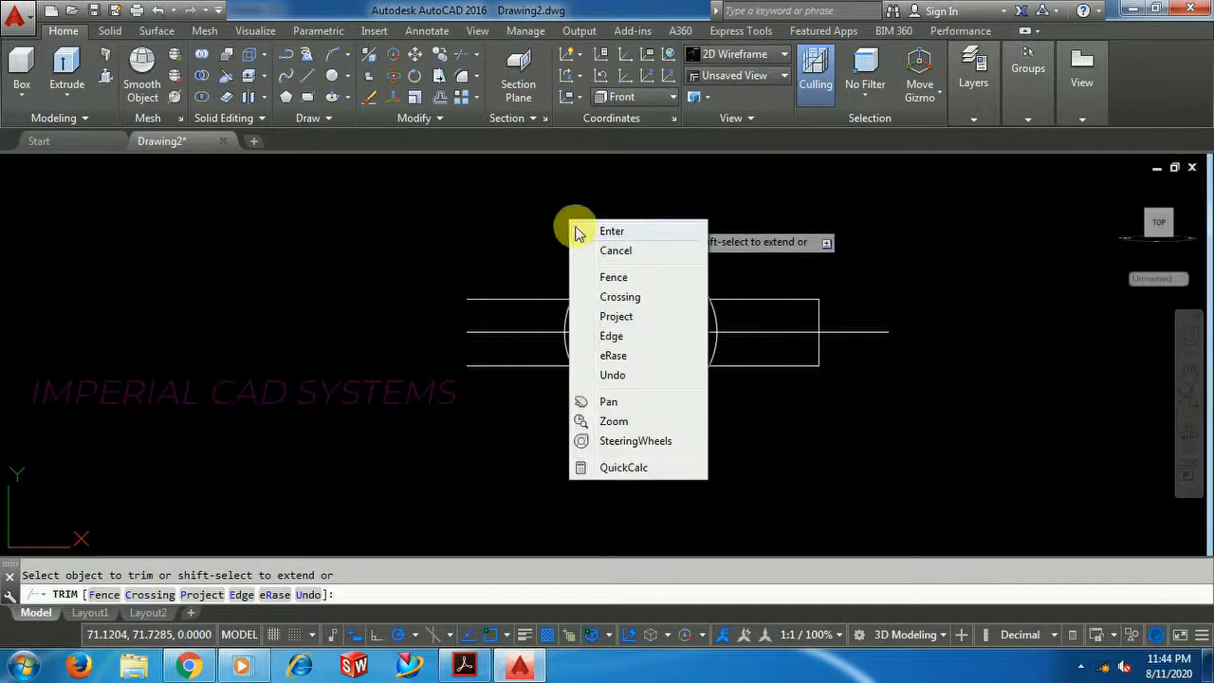
click(577, 233)
click(508, 300)
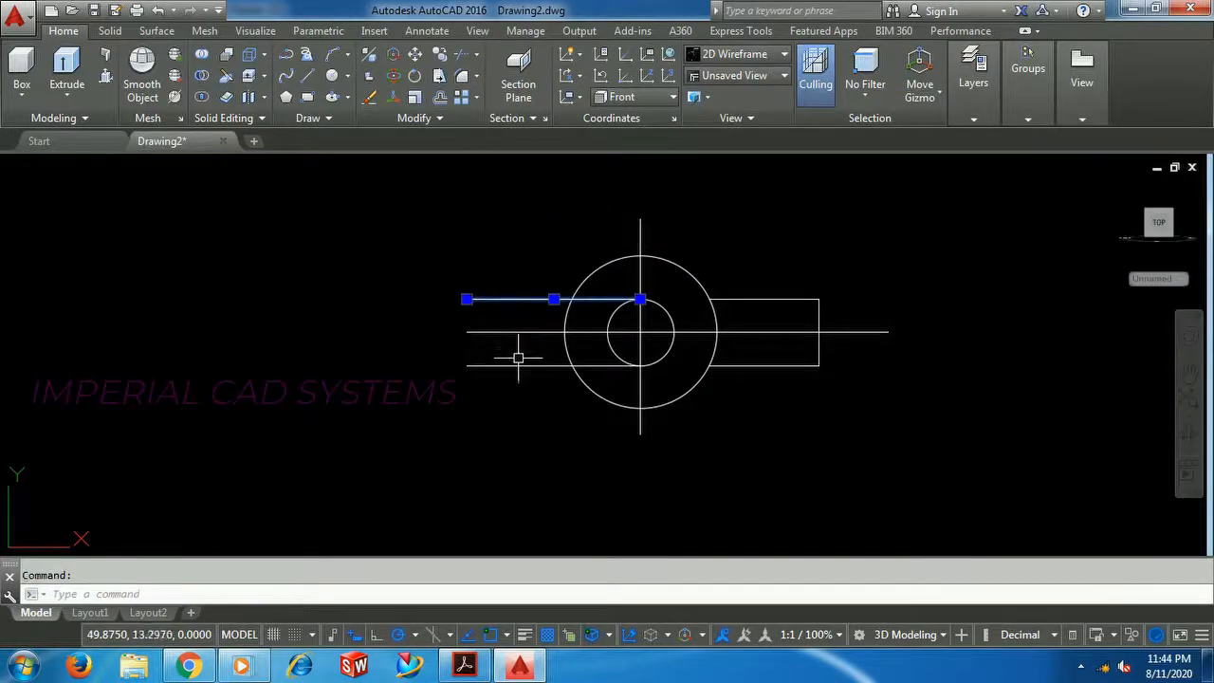
key(Delete)
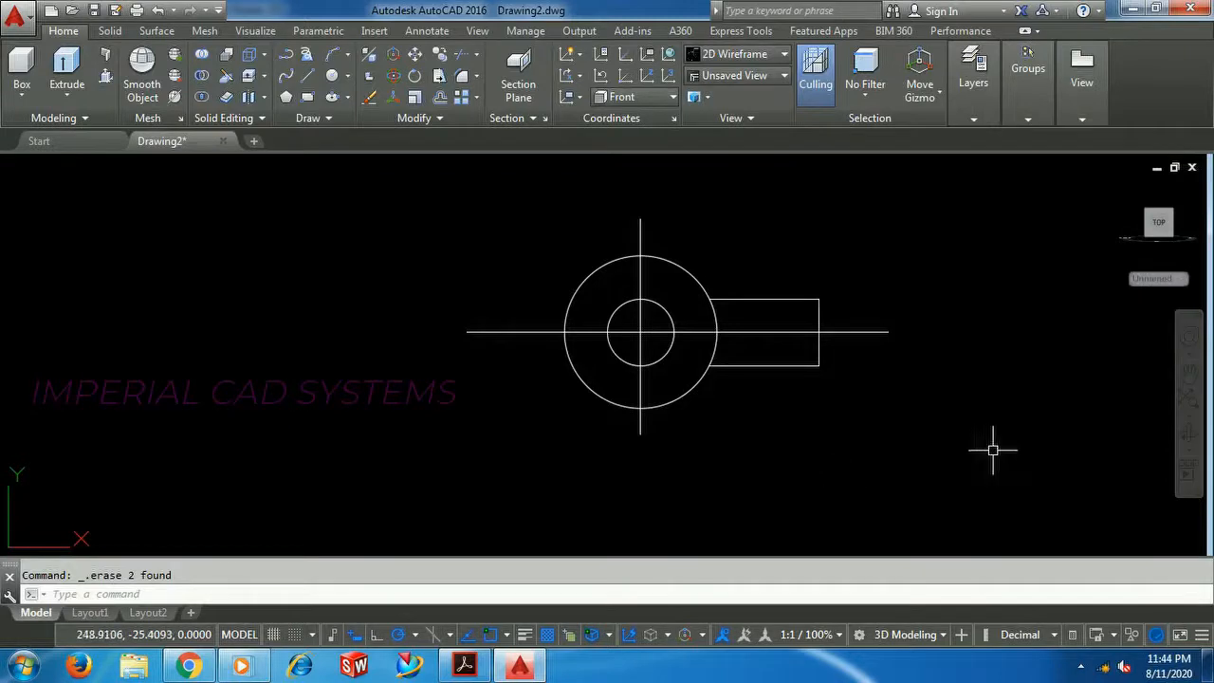
- Review the fork section in the workbook PDF, then in AutoCAD offset the horizontal center line 32 above and below
middle_click(547, 454)
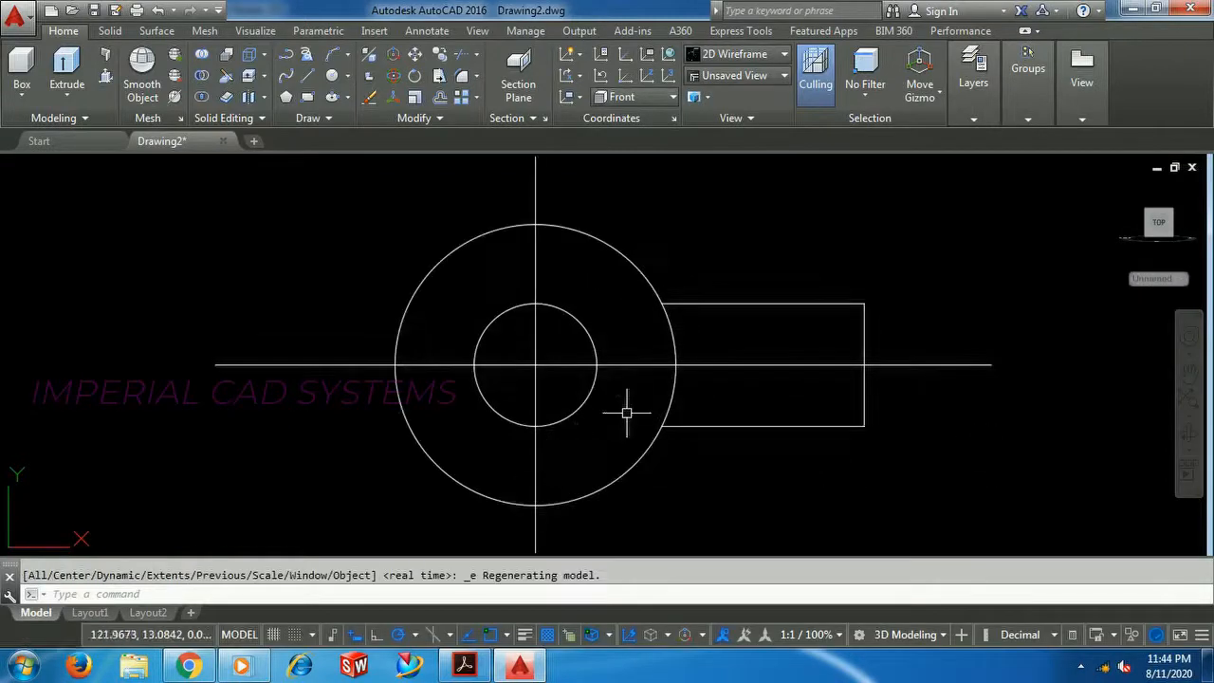
scroll(627, 412, down, 3)
scroll(627, 412, up, 2)
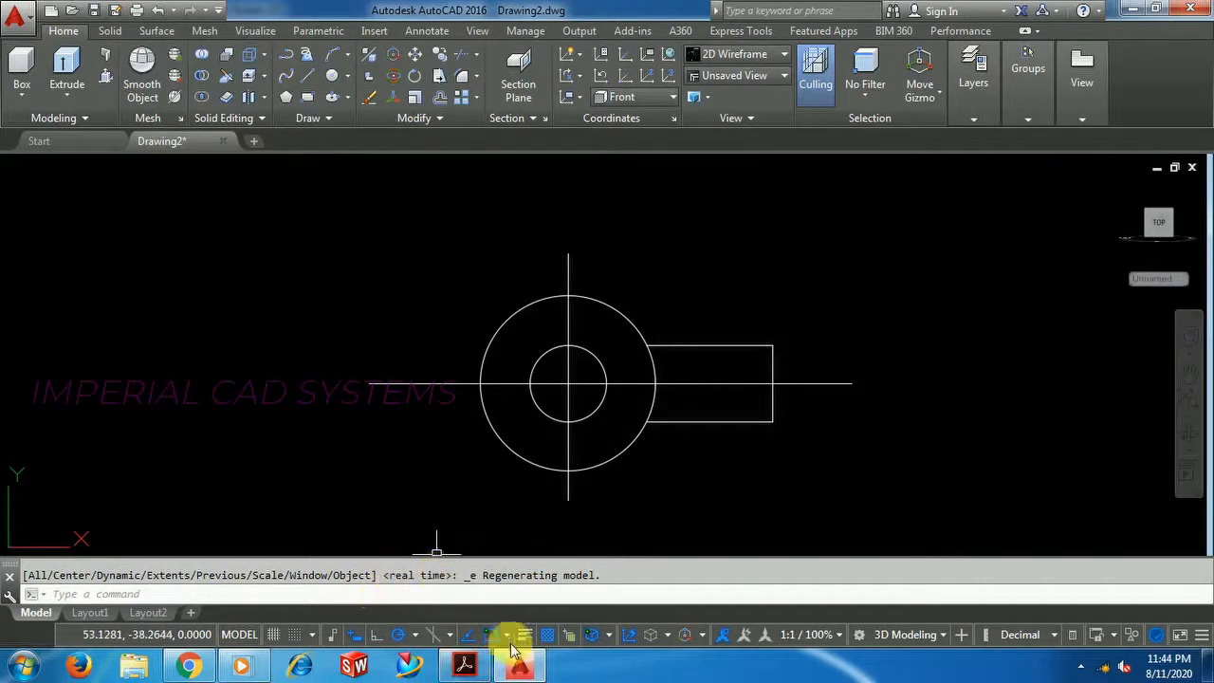
click(464, 664)
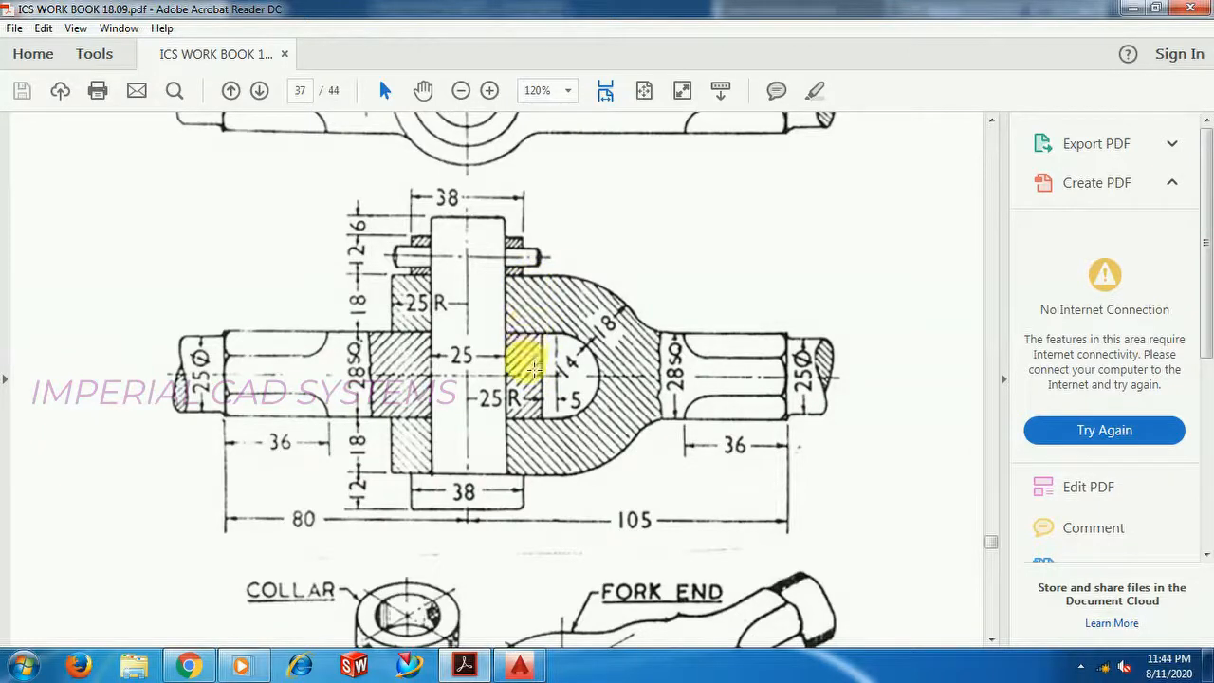
click(539, 672)
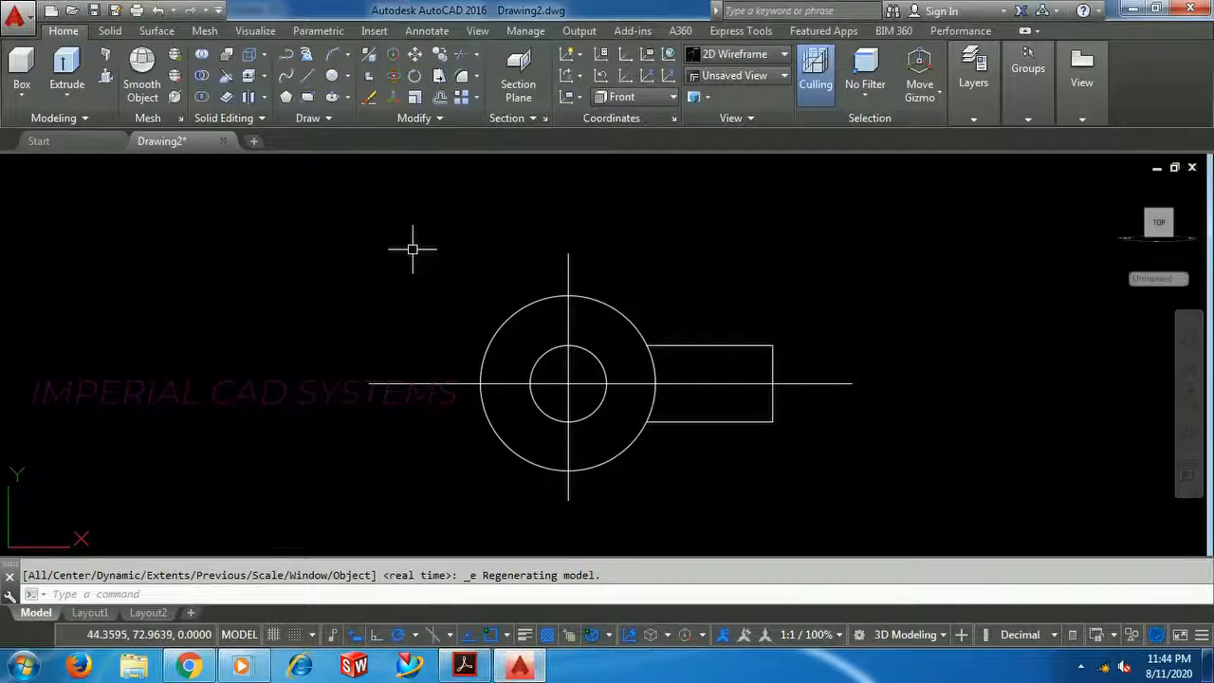
text(o)
key(Return)
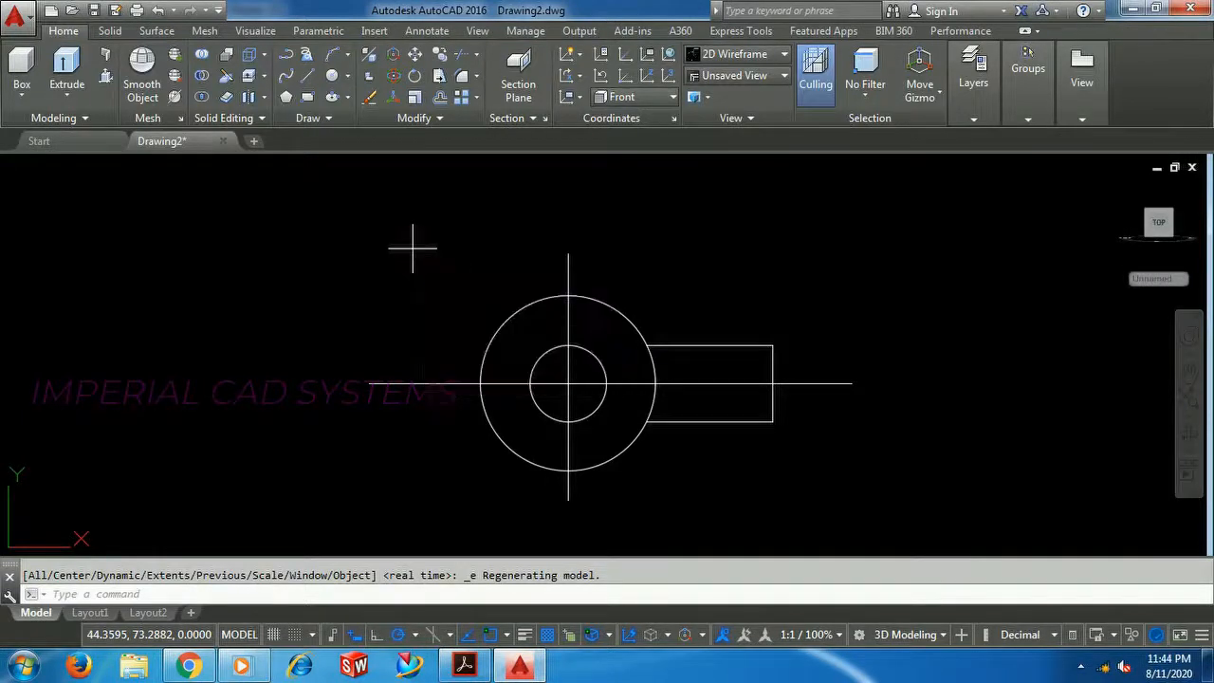
text(3)
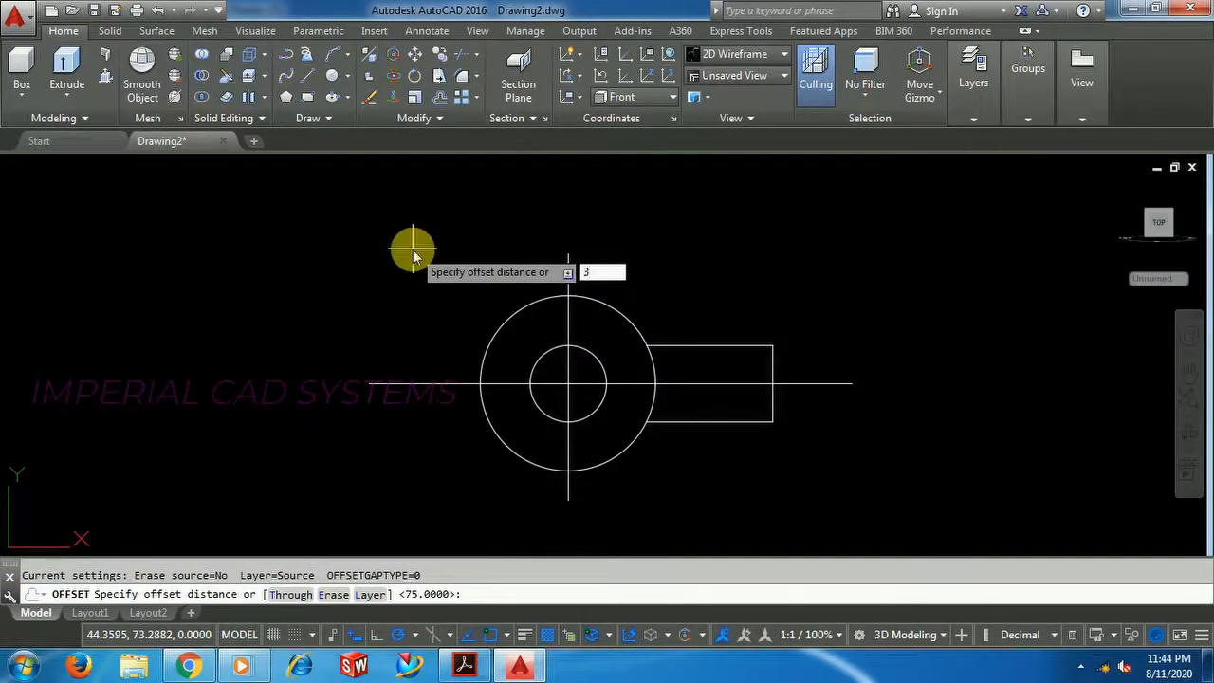
text(2)
key(Return)
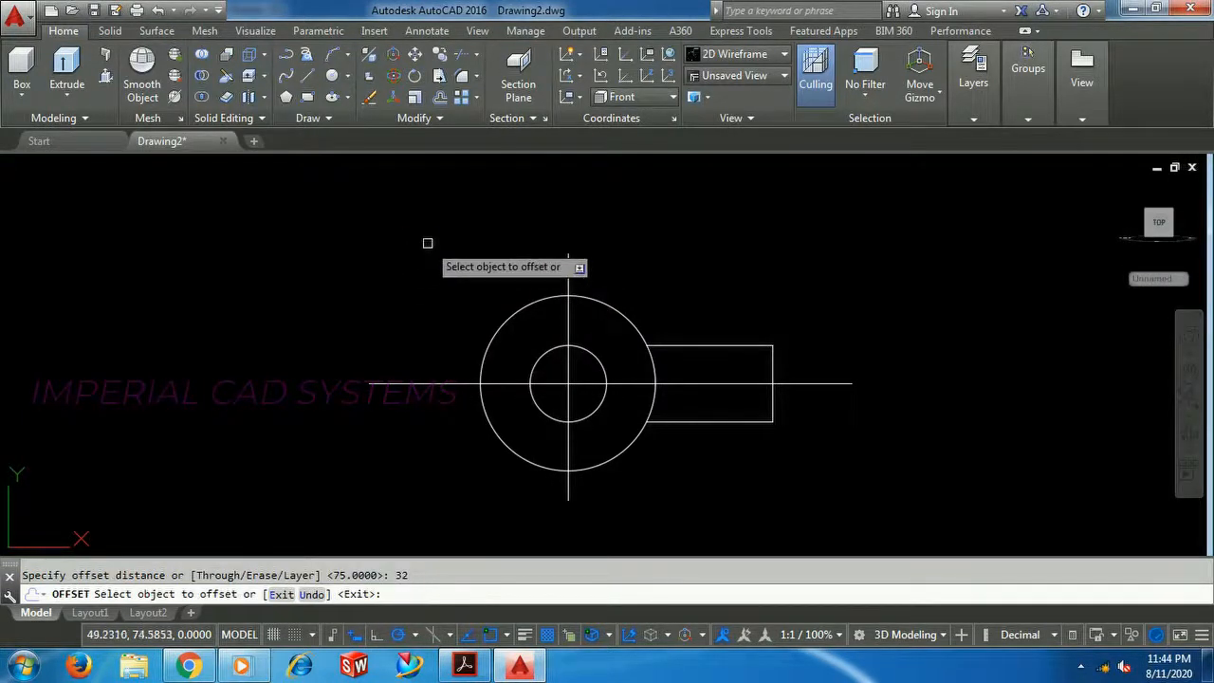
click(501, 384)
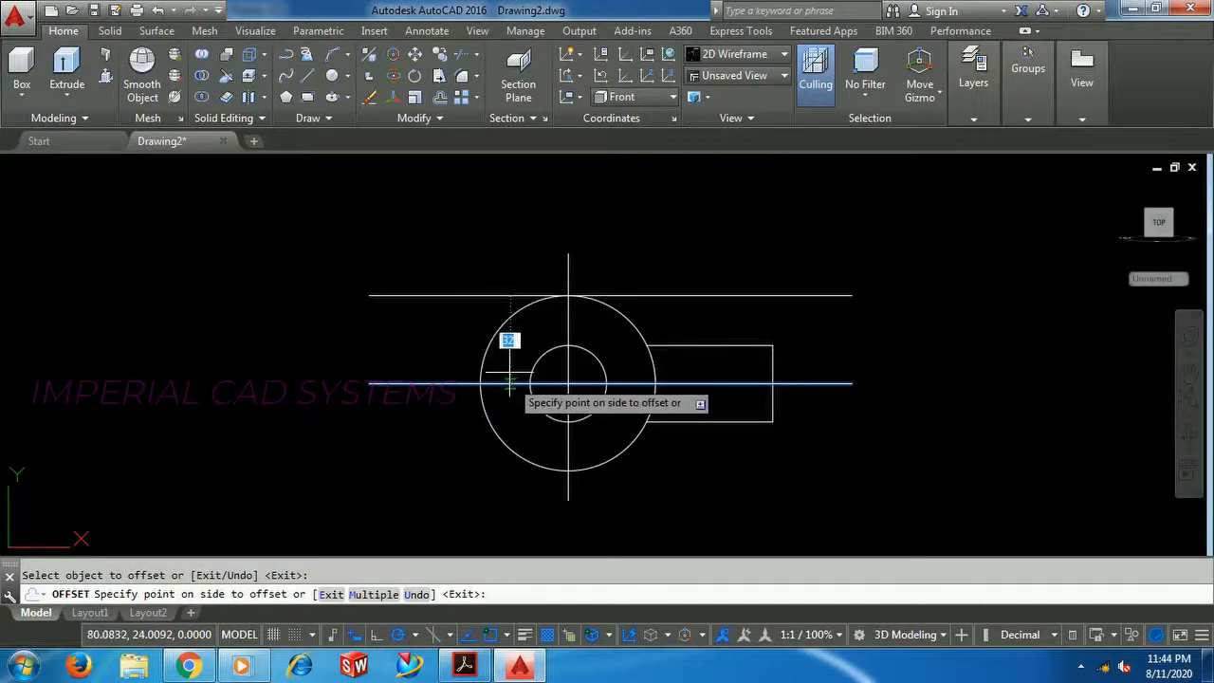
click(503, 337)
click(508, 384)
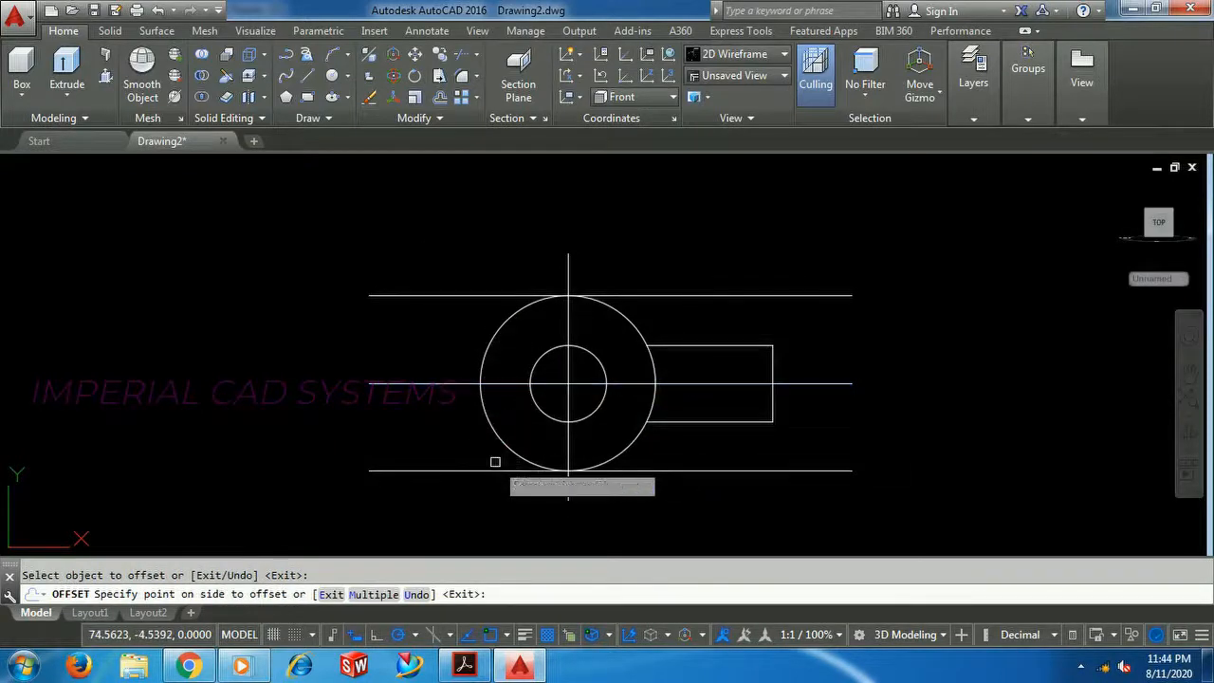
click(493, 423)
click(501, 200)
right_click(501, 200)
click(514, 208)
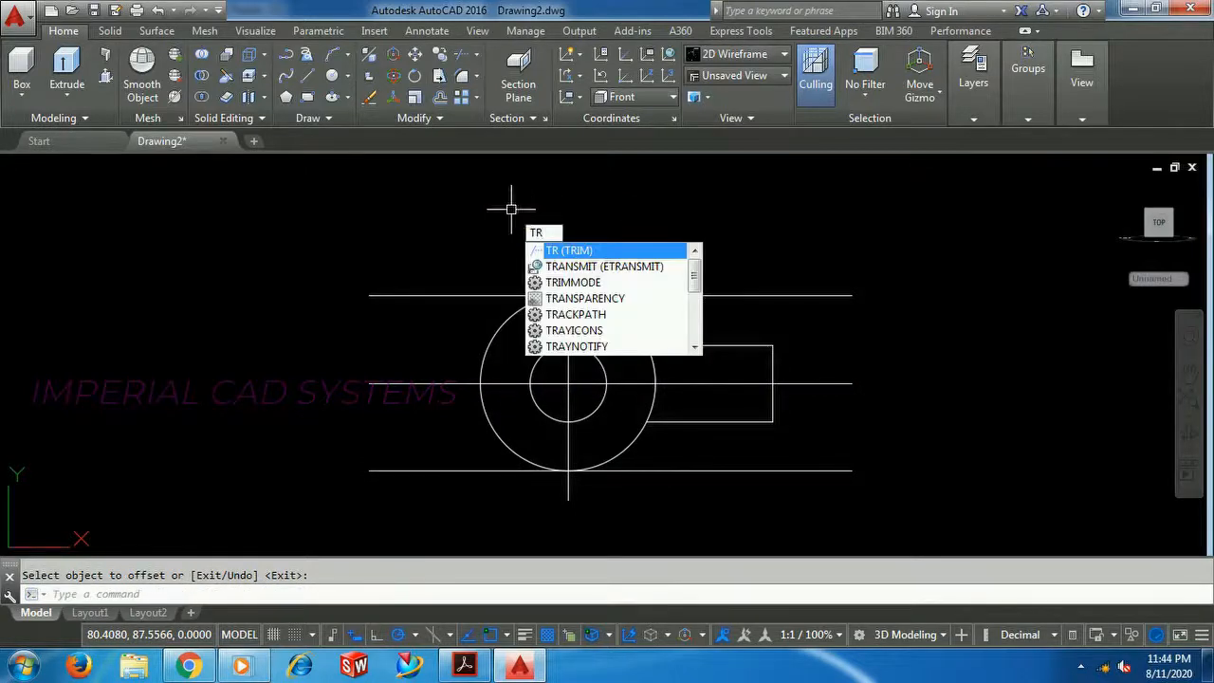
- Trim the two outer horizontal lines to the right of the outer circle's top and bottom tangent points
key(Return)
click(665, 297)
click(671, 469)
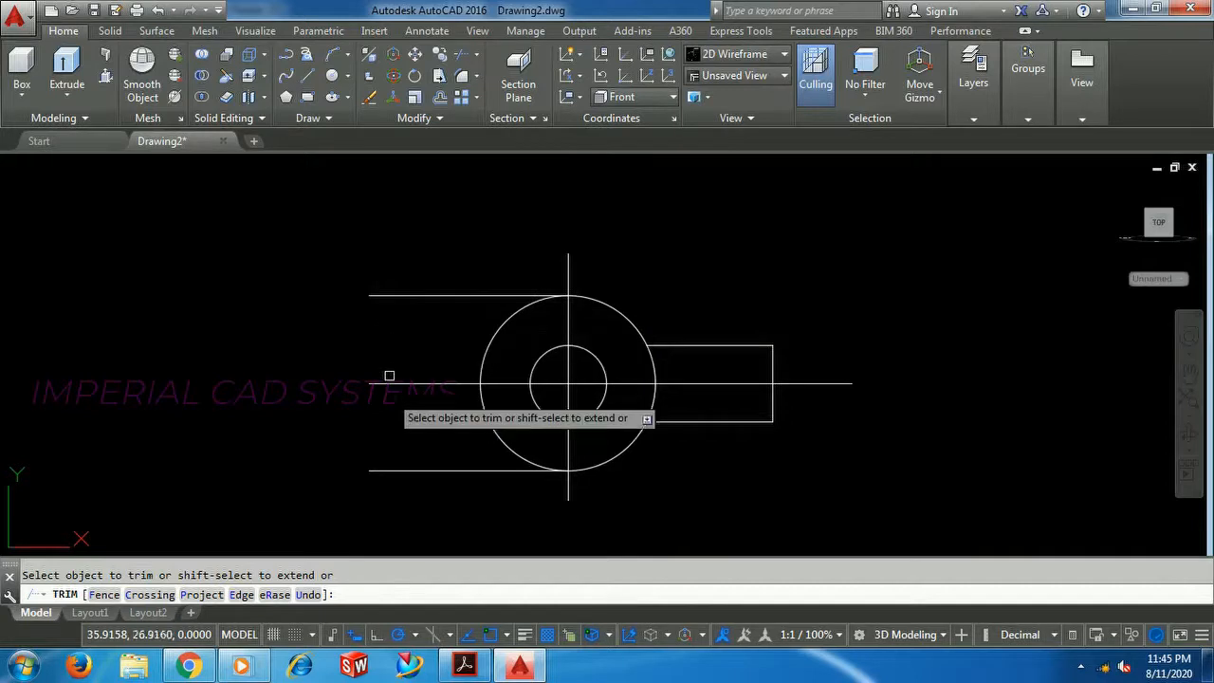
right_click(457, 230)
click(498, 238)
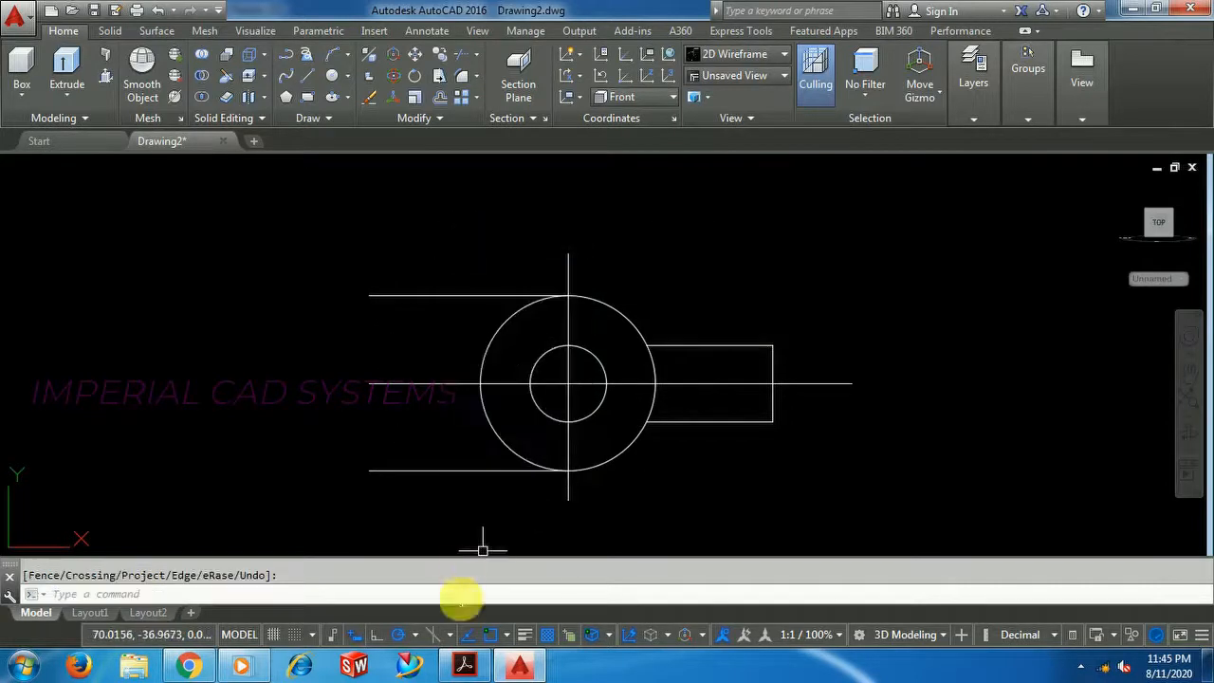
- Check the arm thickness in the workbook PDF, then in AutoCAD offset both outer horizontal lines 18 inward toward the center line
click(464, 665)
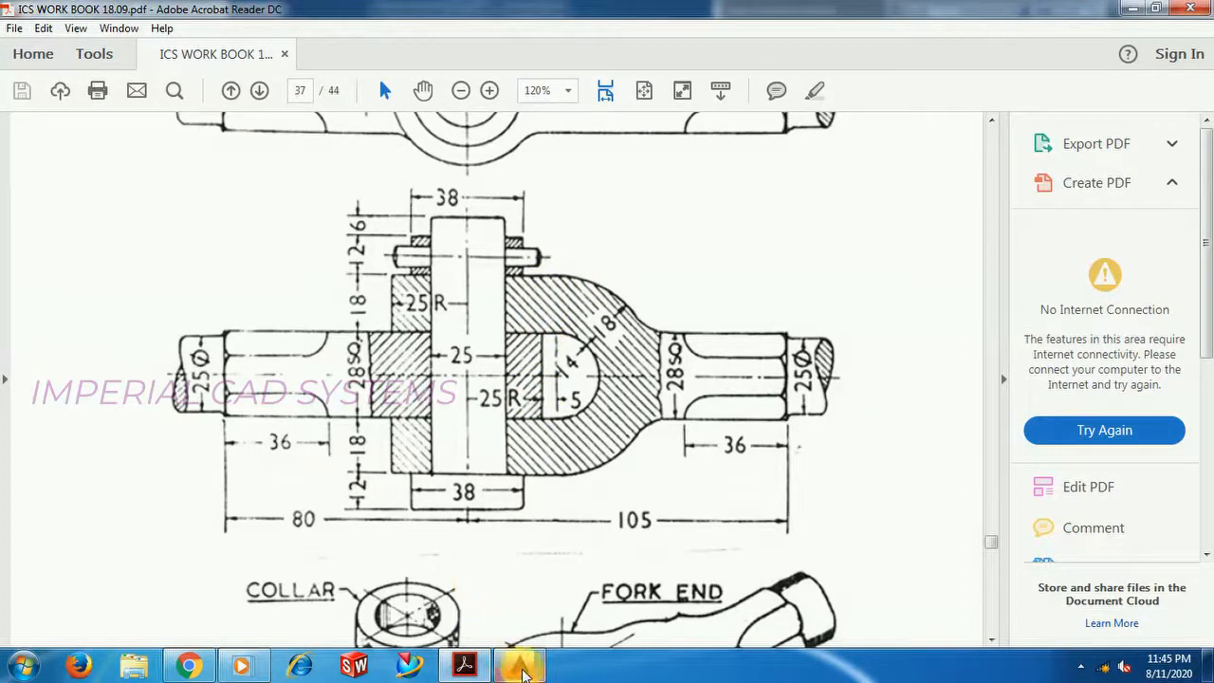
click(519, 664)
text(o)
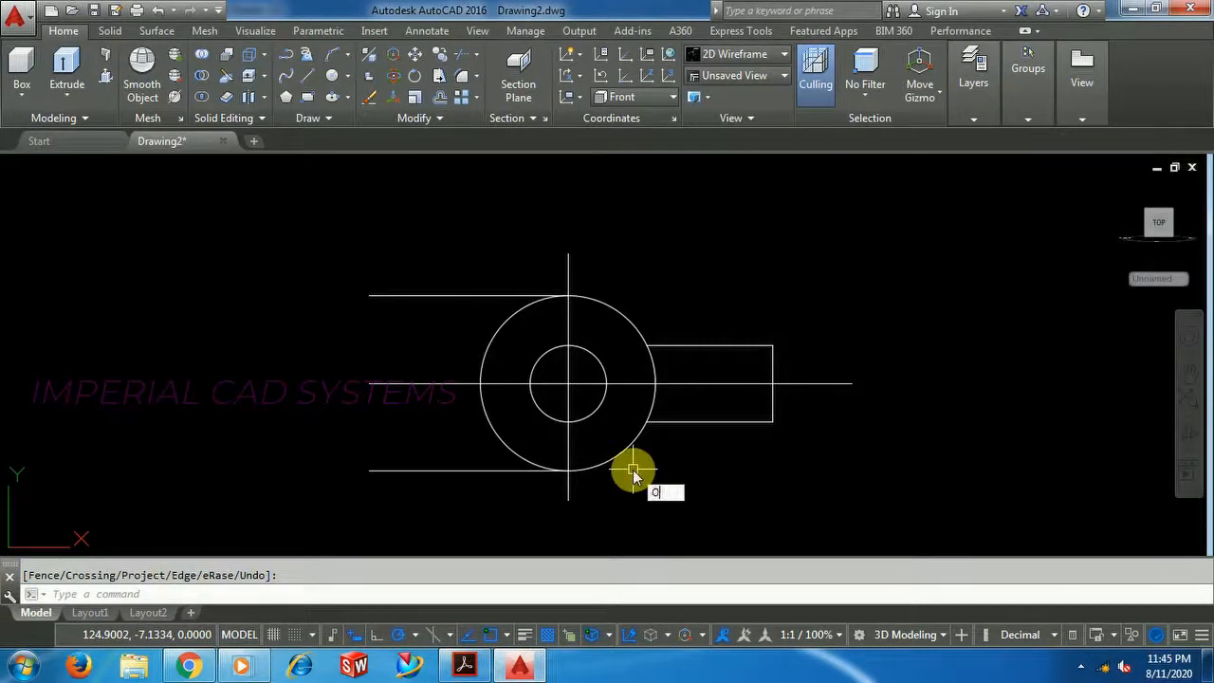
key(Return)
text(18)
key(Return)
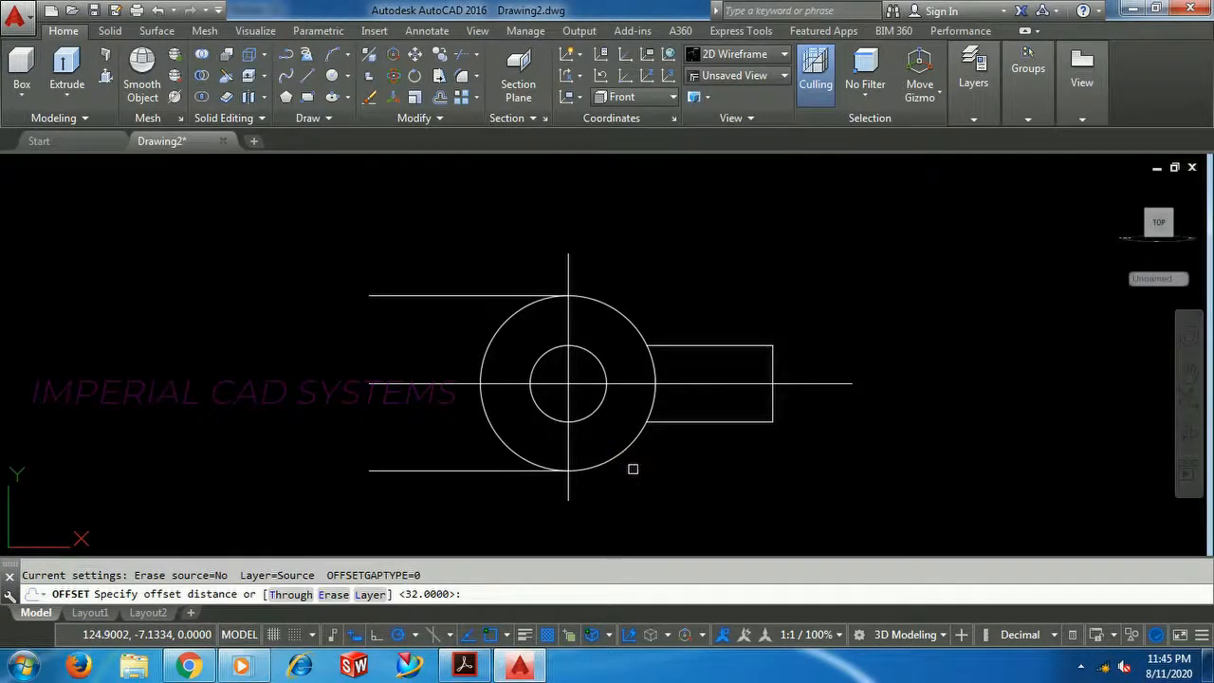
click(474, 295)
click(466, 312)
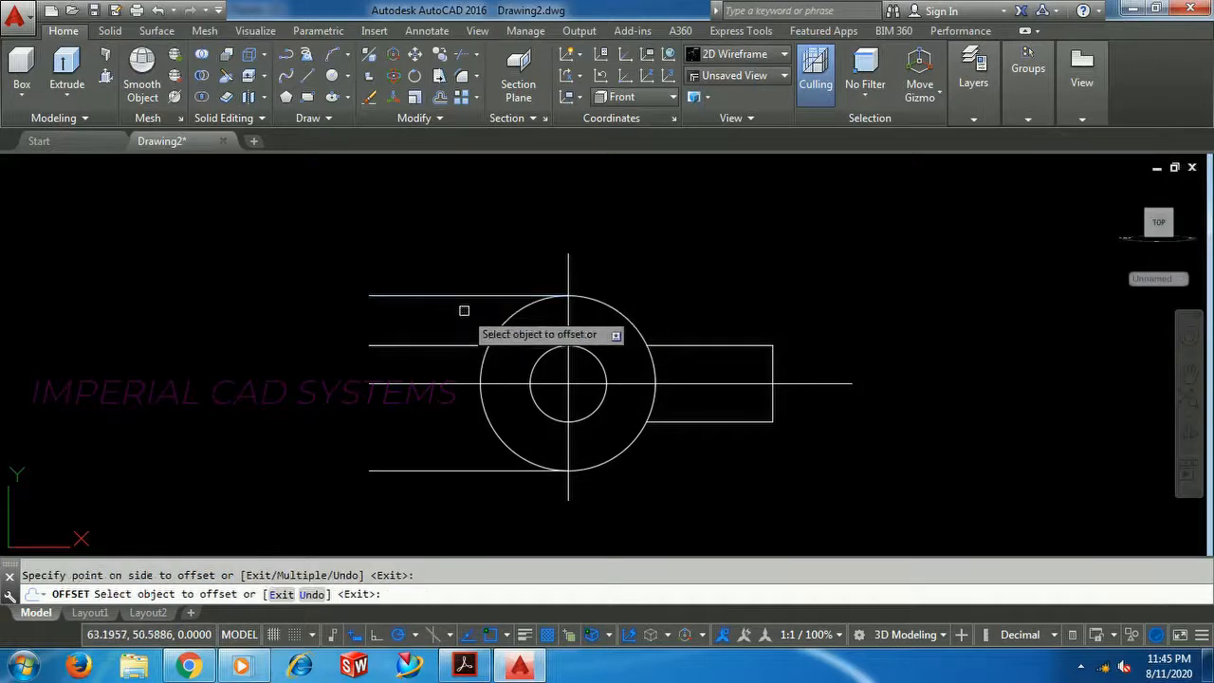
click(474, 471)
click(474, 439)
right_click(452, 250)
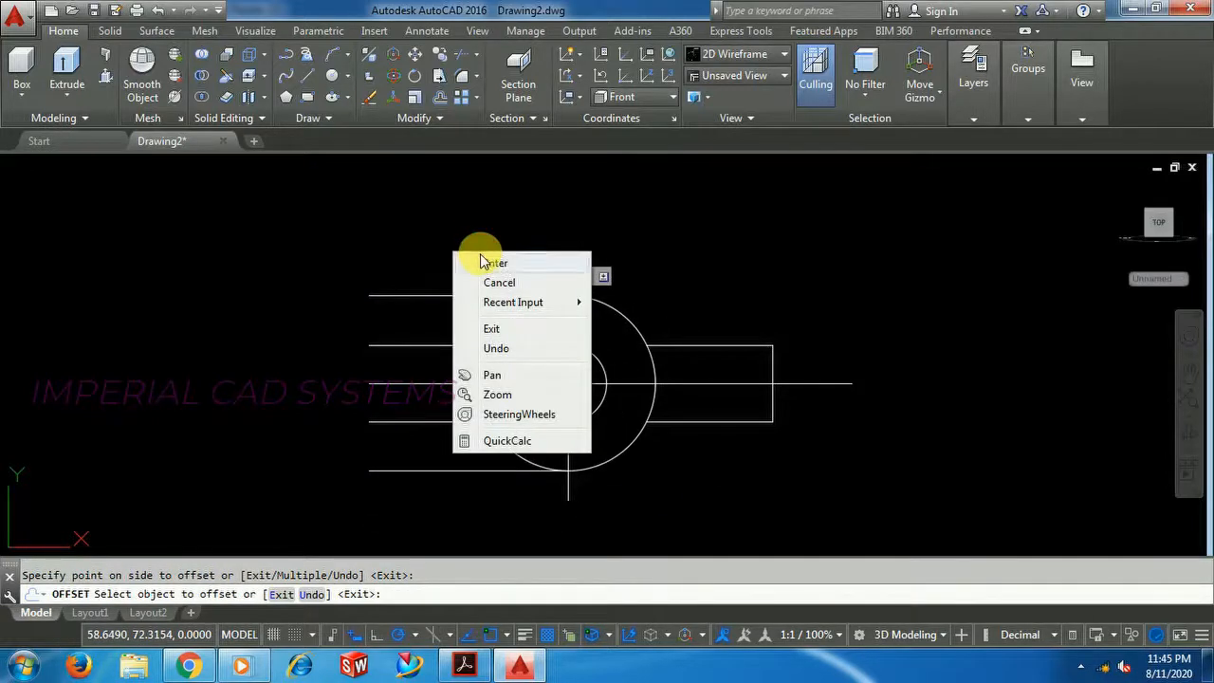
click(478, 256)
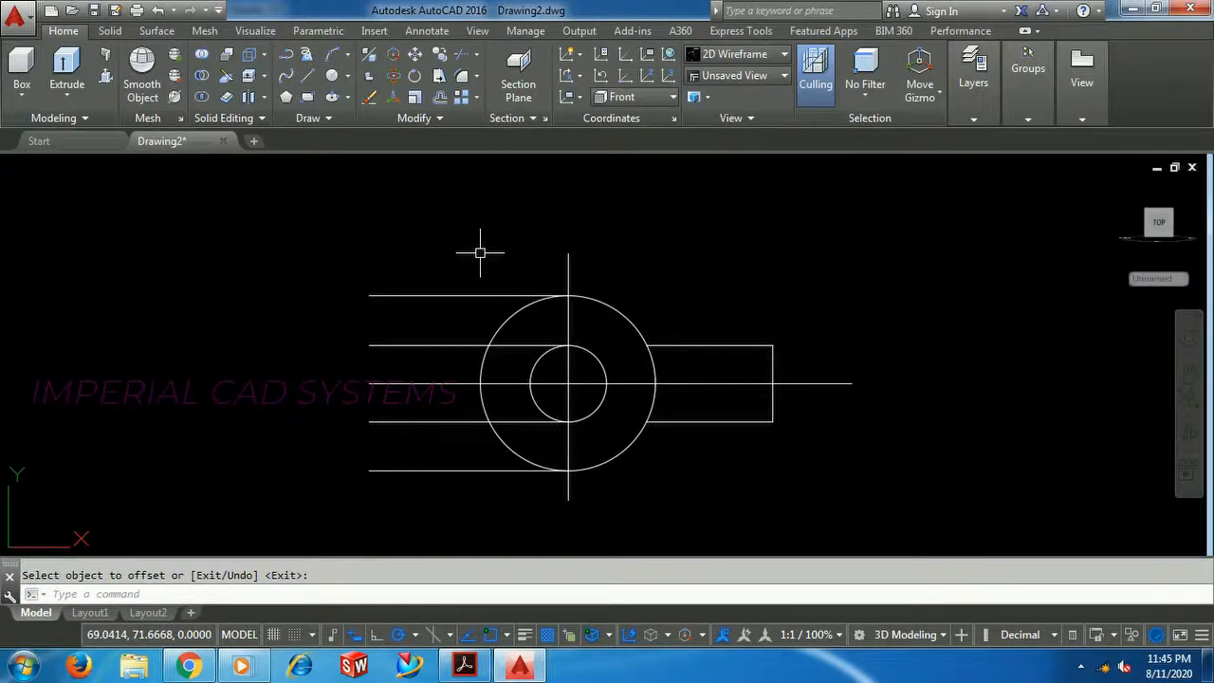
- Check the fork arm length in the workbook PDF, then in AutoCAD offset the vertical center line 30 to the left
click(520, 664)
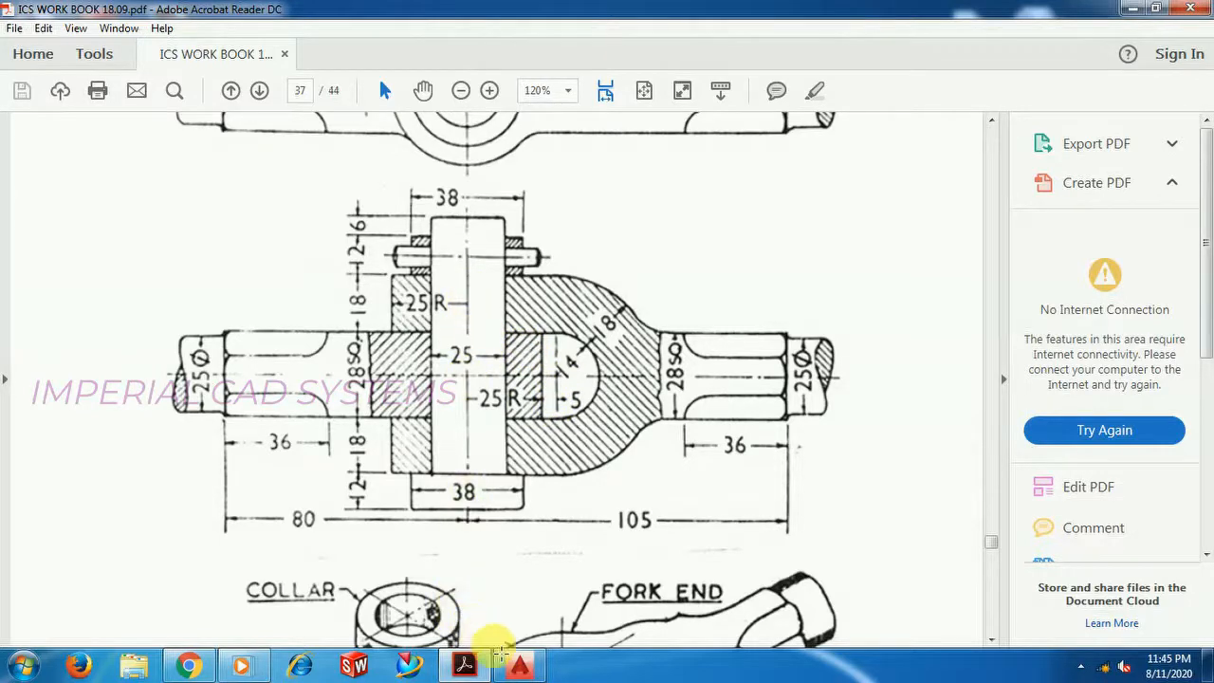
click(519, 664)
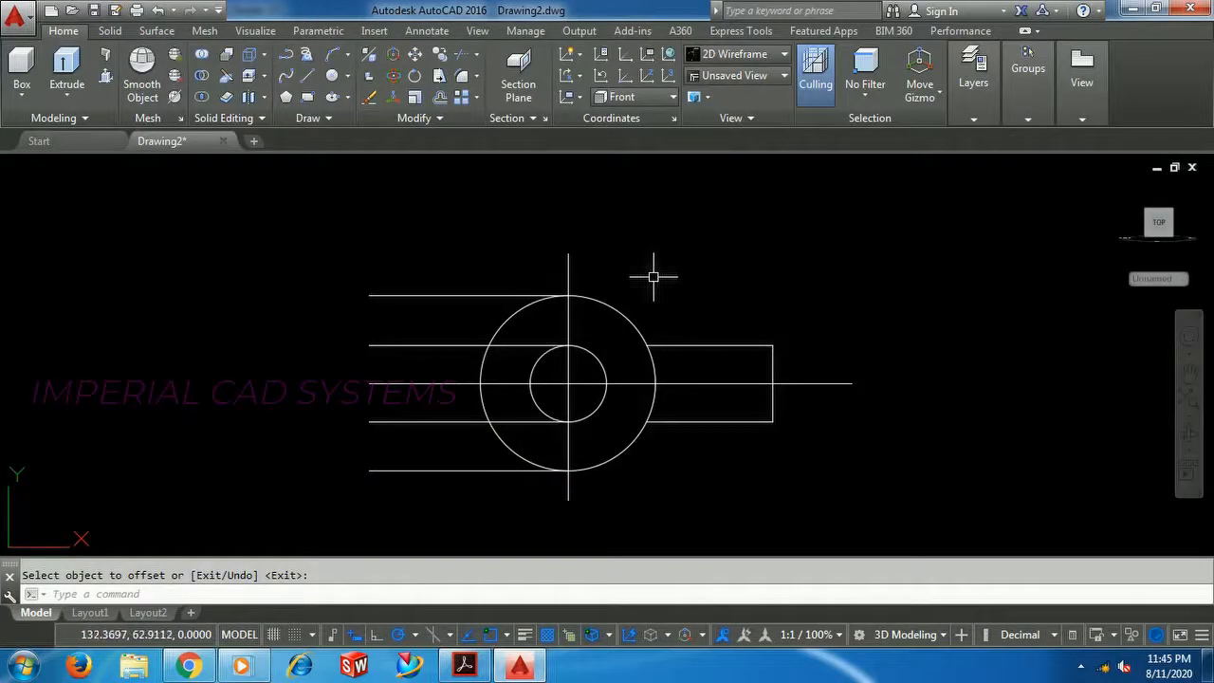
text(o)
key(Return)
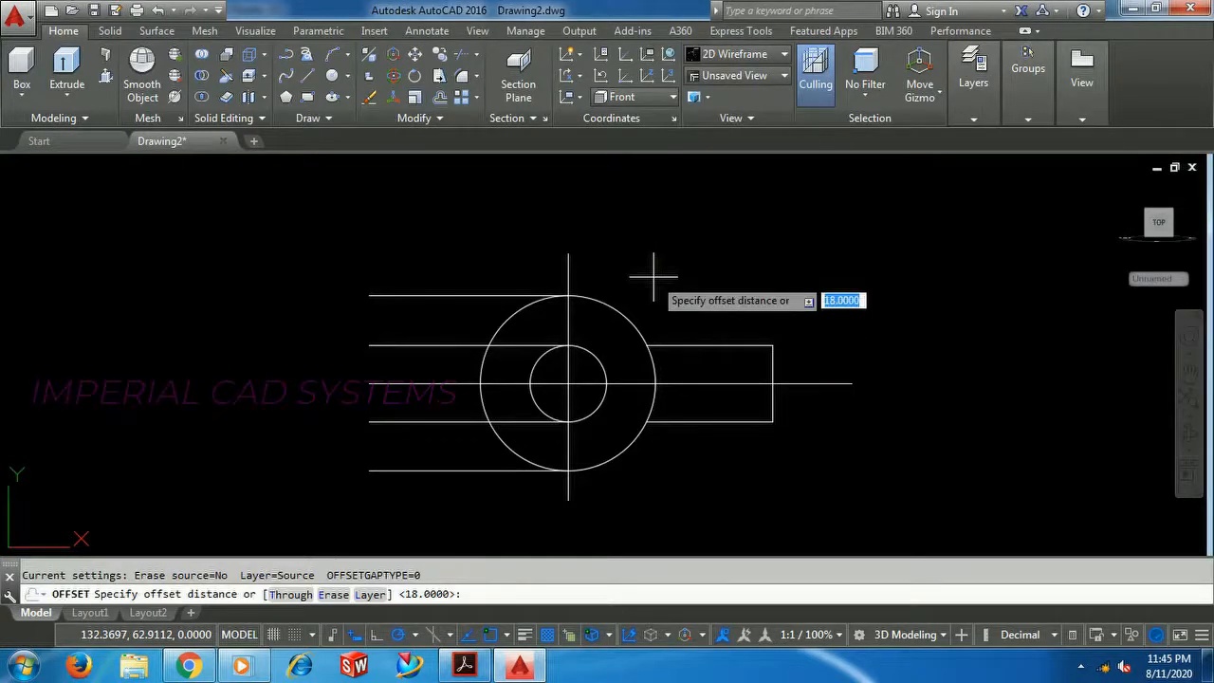
text(30)
key(Return)
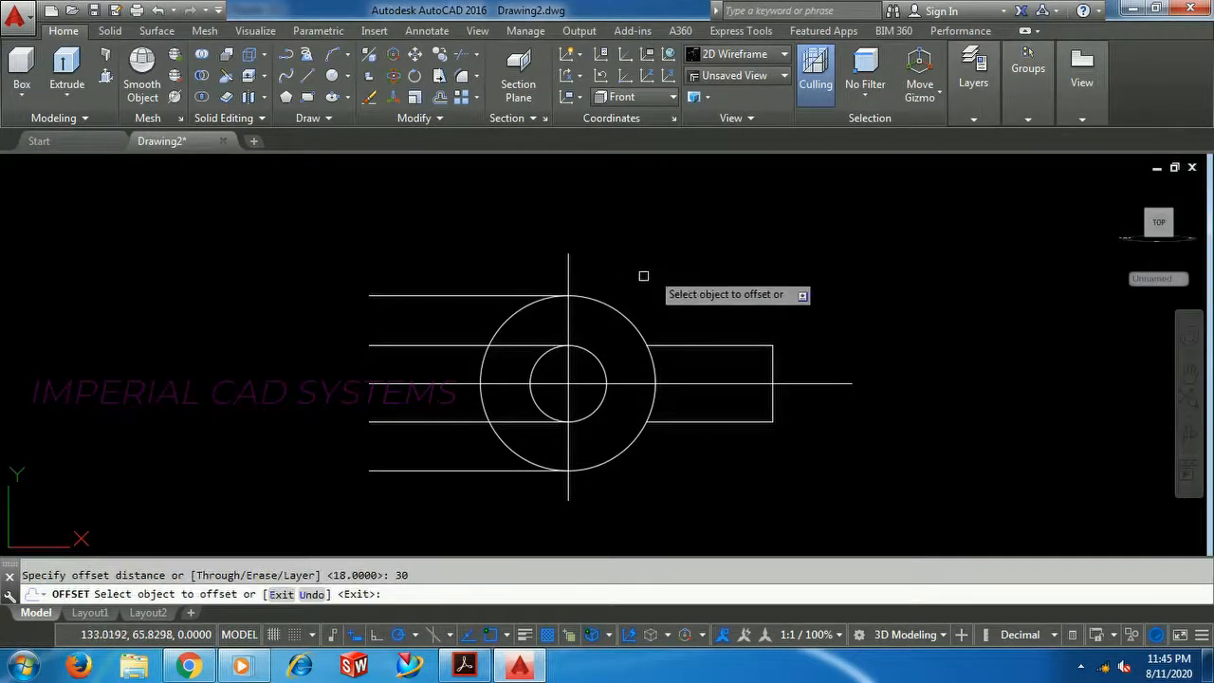
click(570, 281)
click(479, 224)
right_click(494, 220)
click(517, 222)
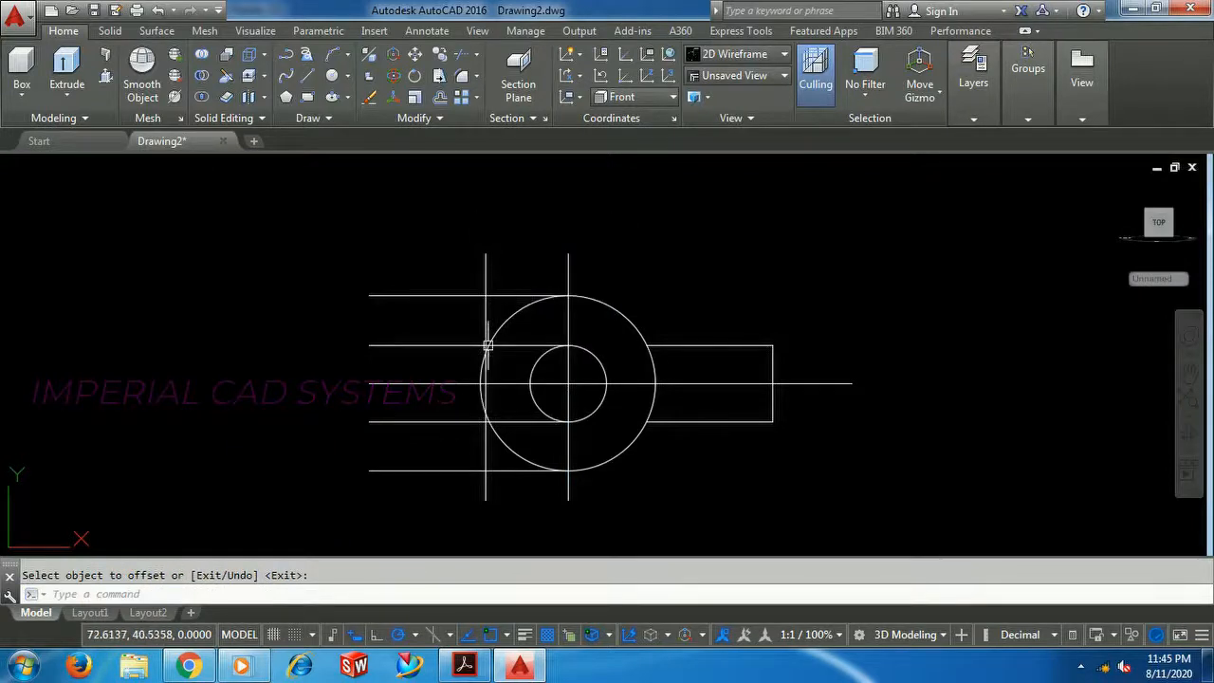
- Trim the offset vertical line and the topmost horizontal line to a corner at the upper fork arm's free end
text(tr)
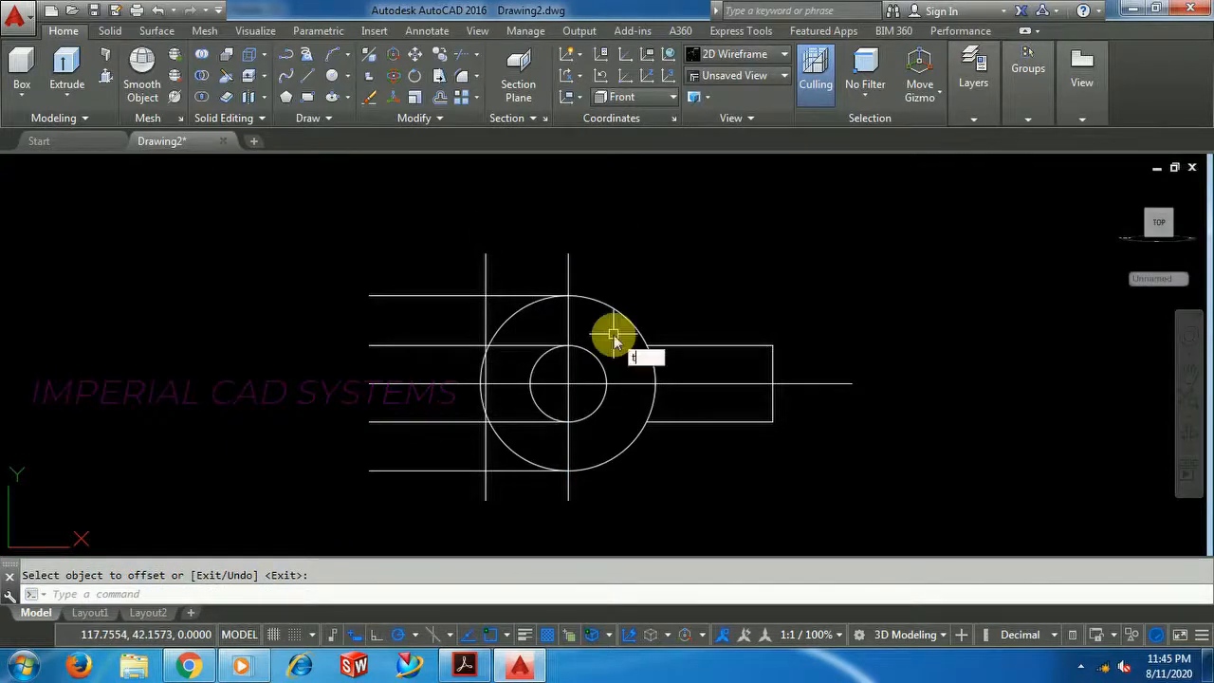
key(Return)
key(Return)
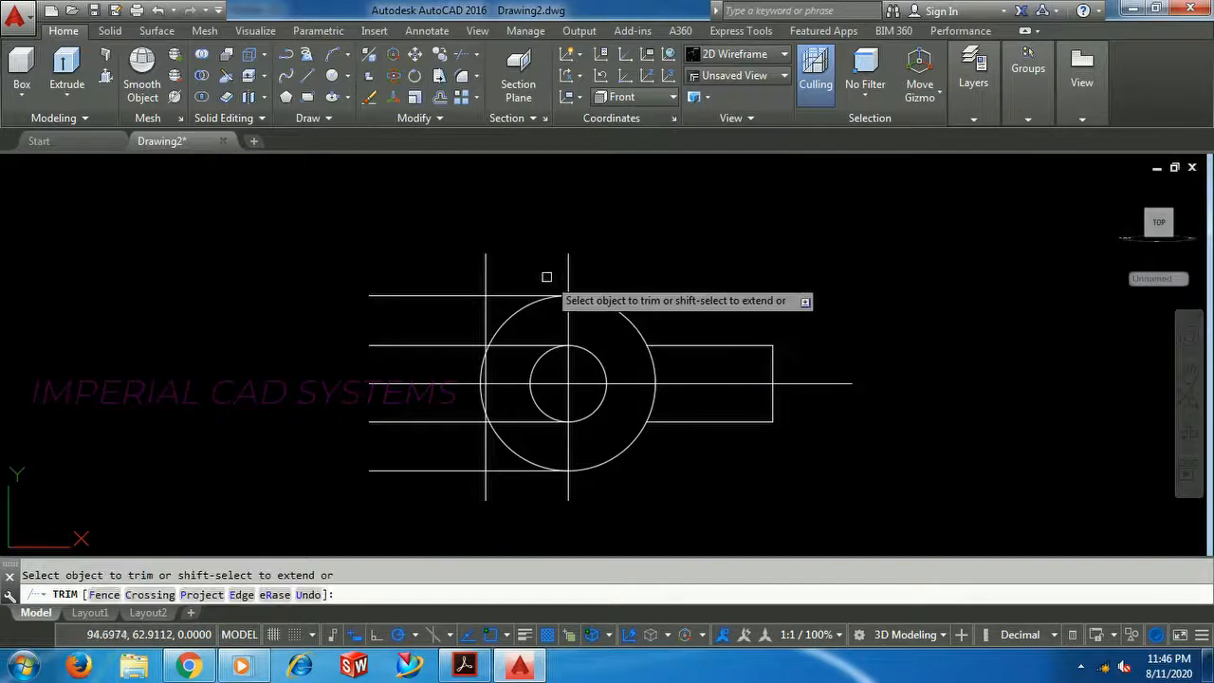
click(490, 274)
click(470, 295)
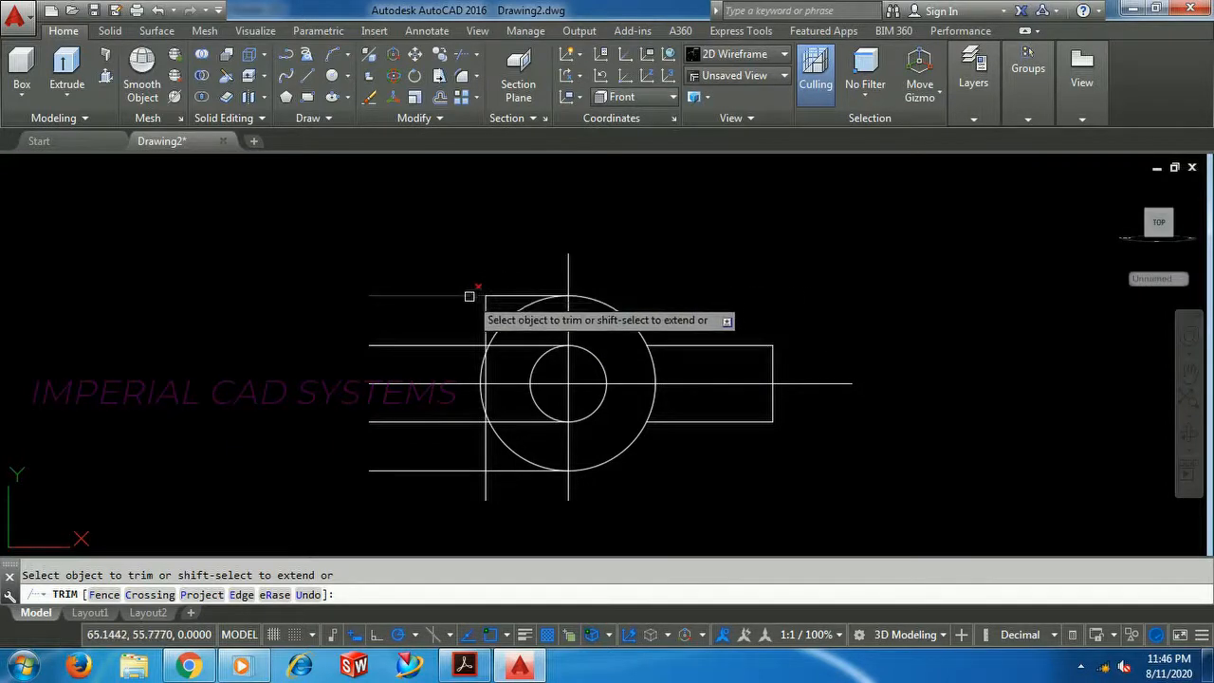
click(461, 347)
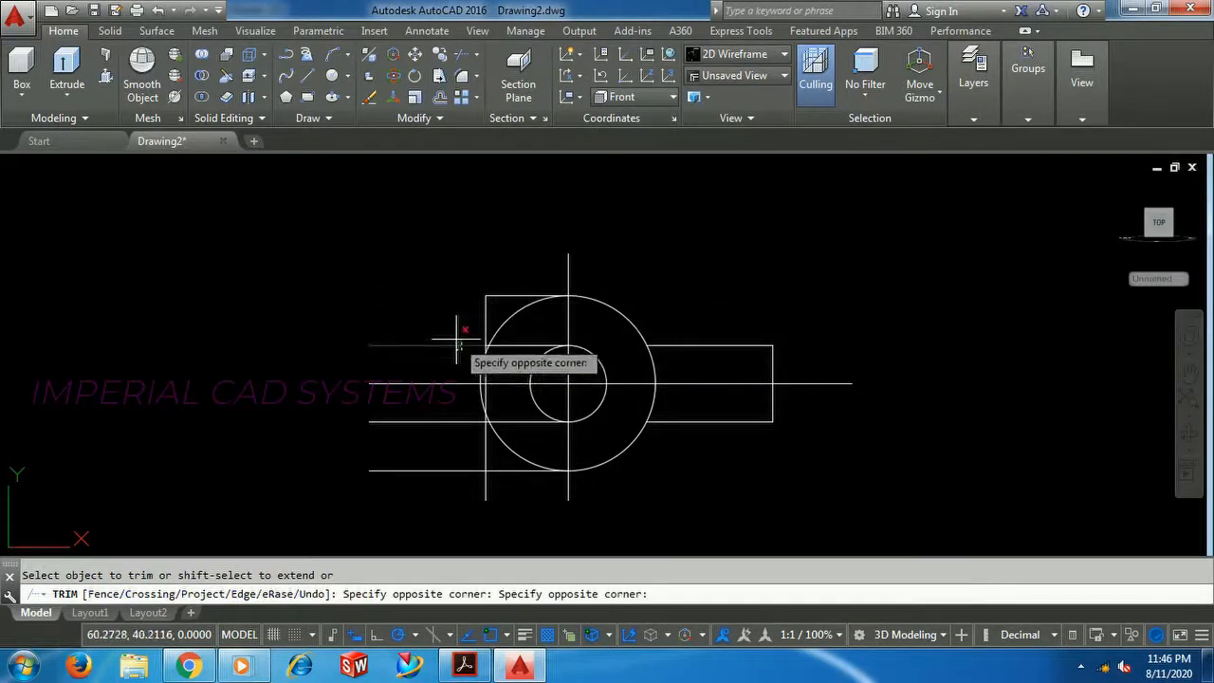
click(445, 294)
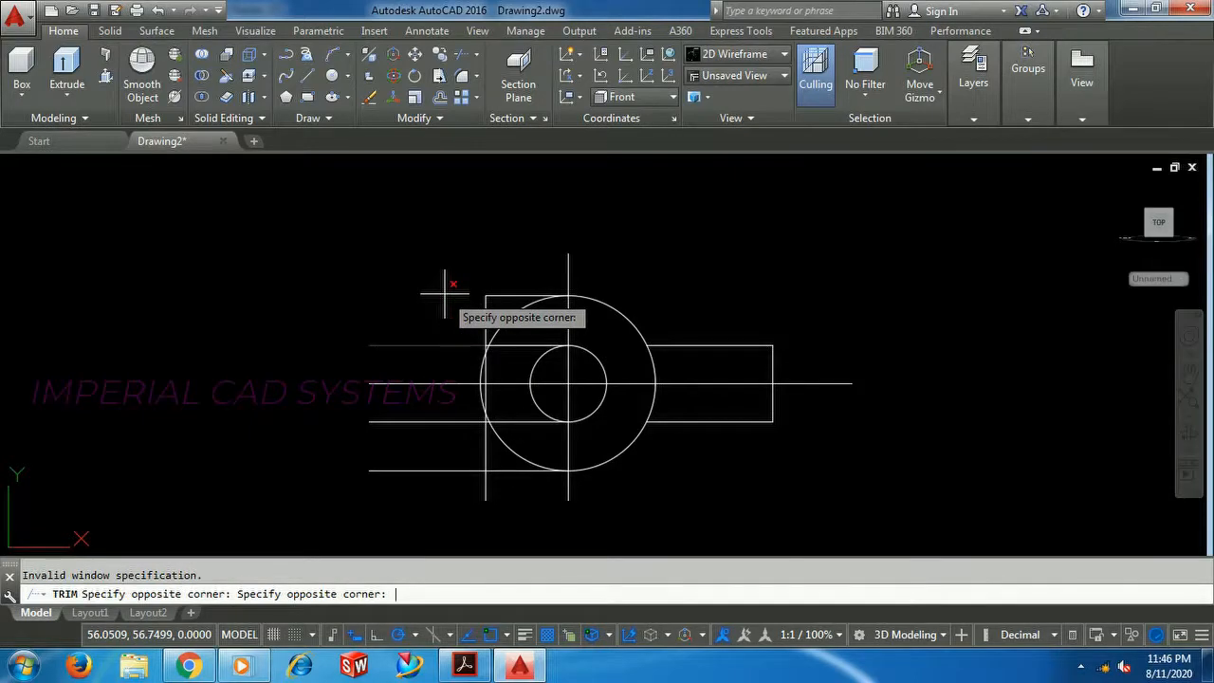
key(Escape)
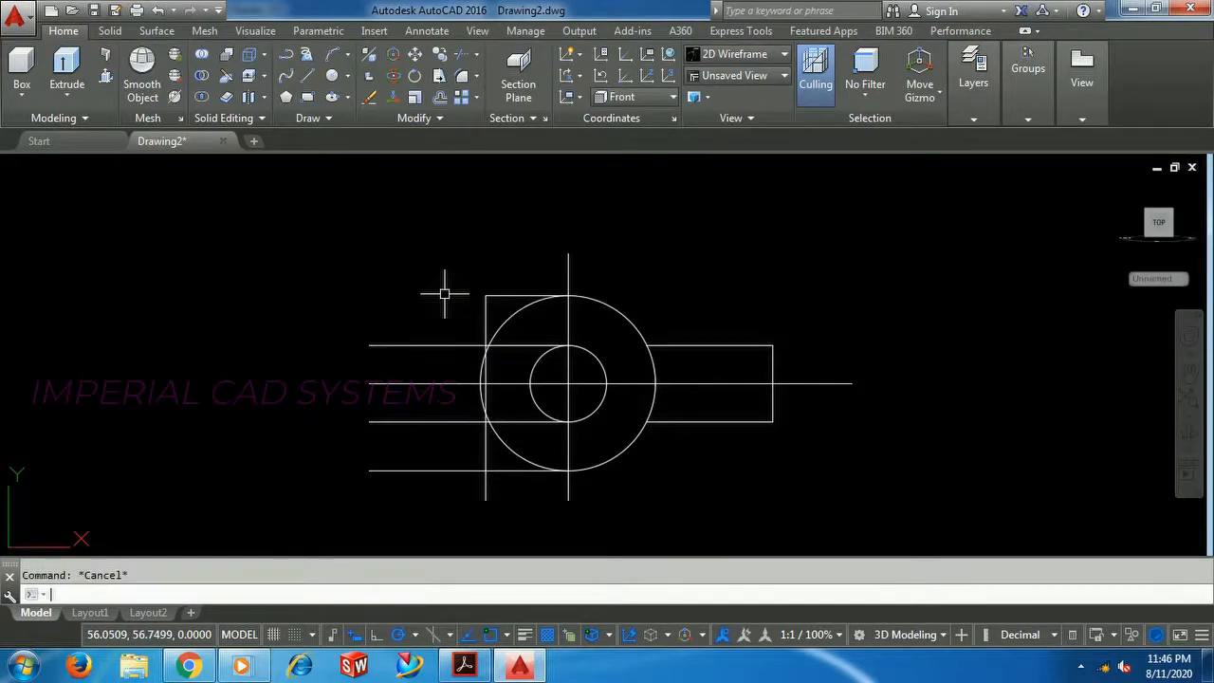
- Trim the upper arm's inner line beyond its end line and remove the outer circle's arc inside the upper arm
key(Return)
key(Return)
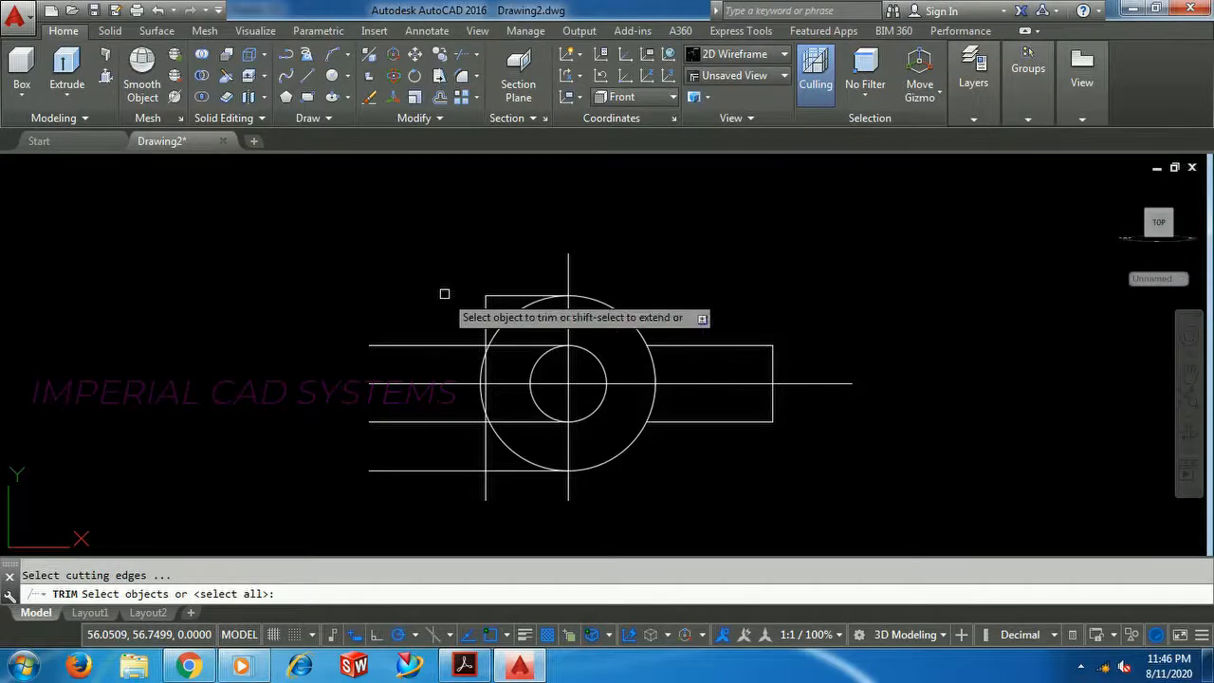
click(445, 295)
text(tr)
key(Return)
key(Return)
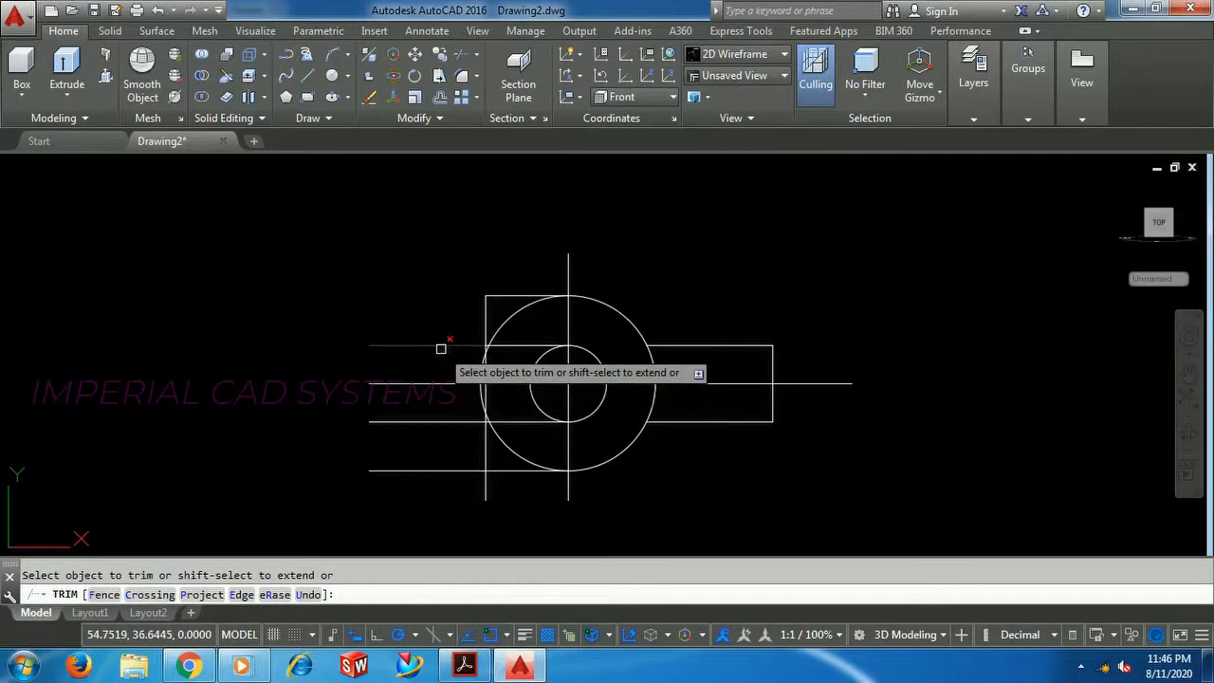
scroll(513, 335, up, 5)
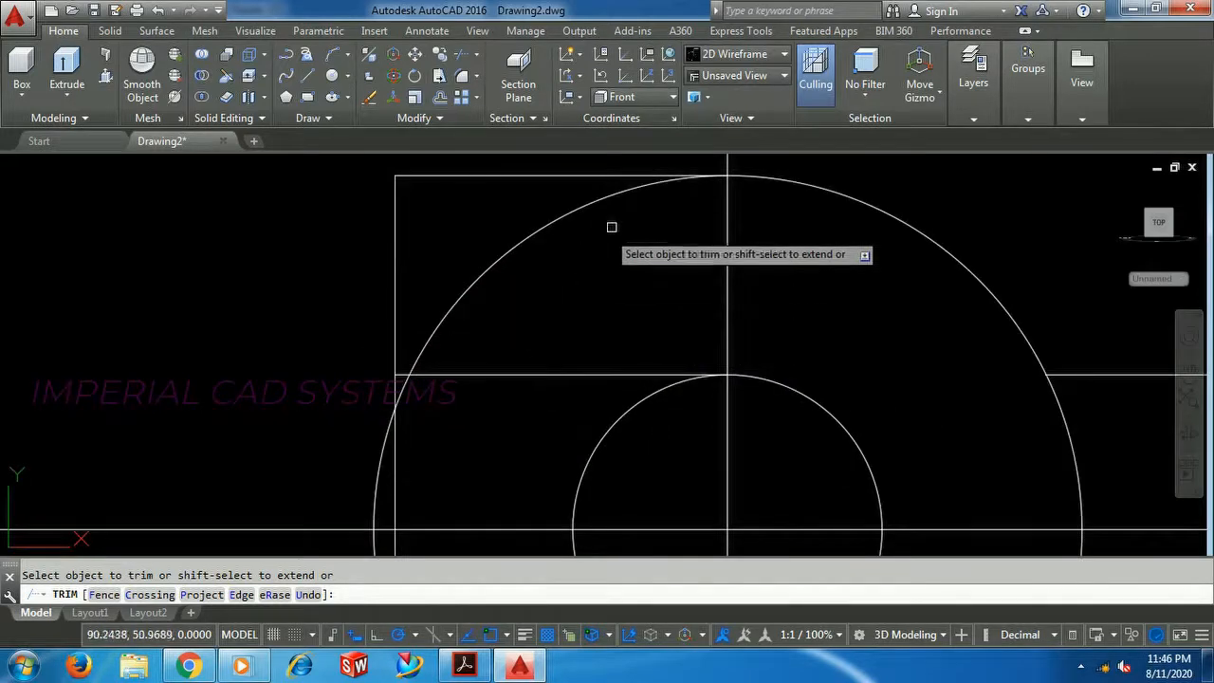
click(626, 199)
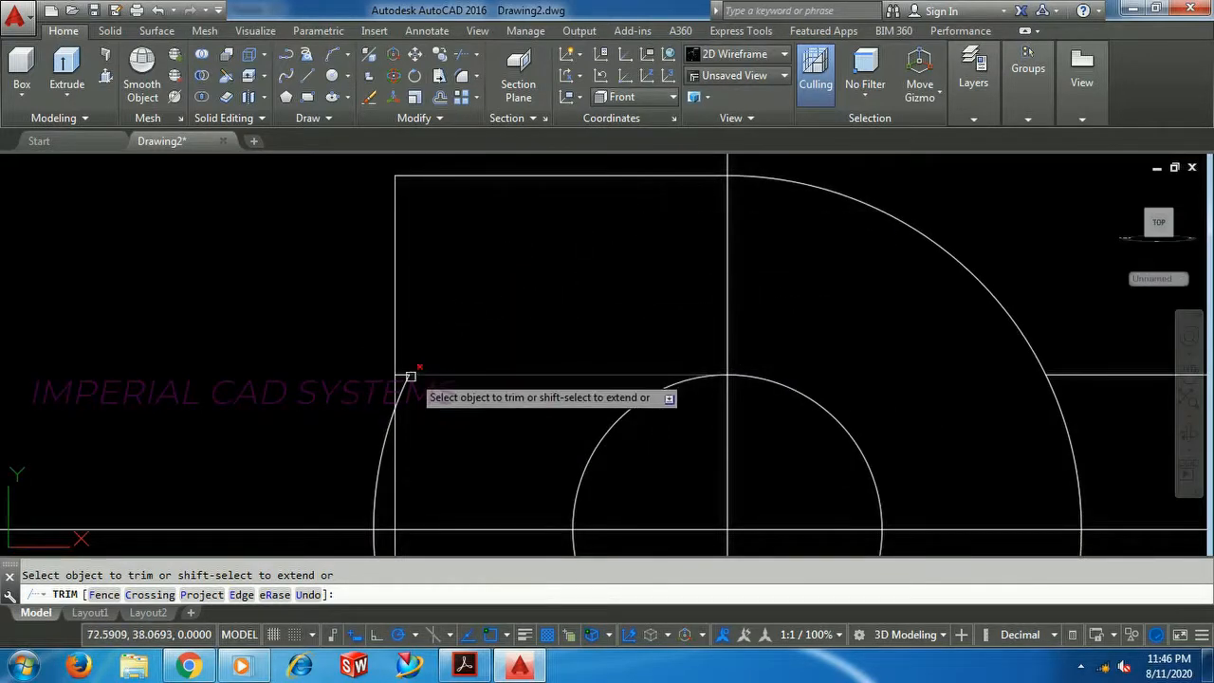
- Trim the end line between the two fork arms and the remaining outer circle arcs left of the vertical center line
scroll(523, 312, down, 3)
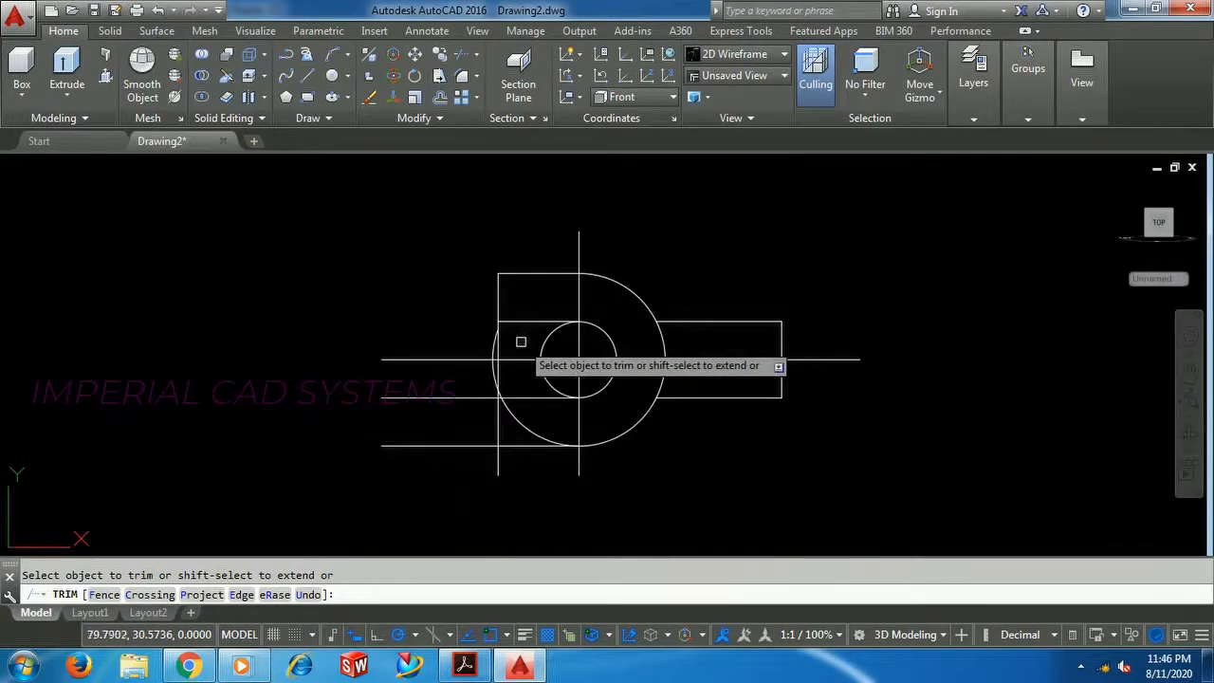
scroll(441, 372, up, 1)
click(446, 353)
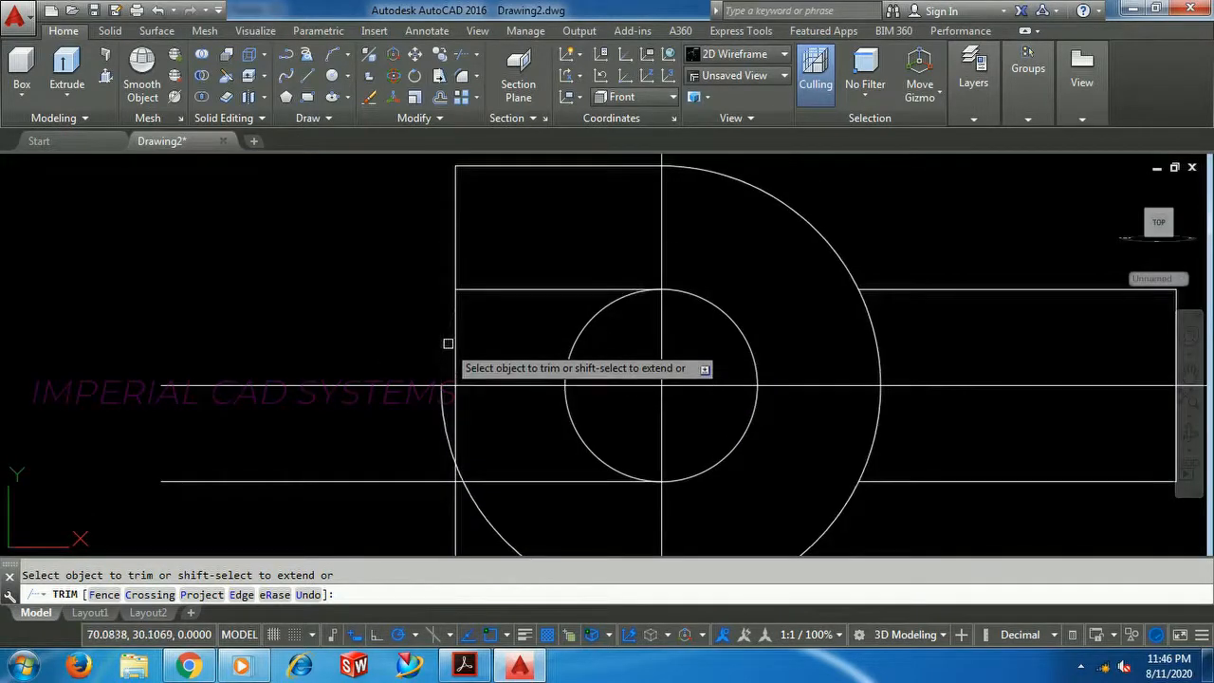
click(454, 337)
scroll(519, 323, down, 2)
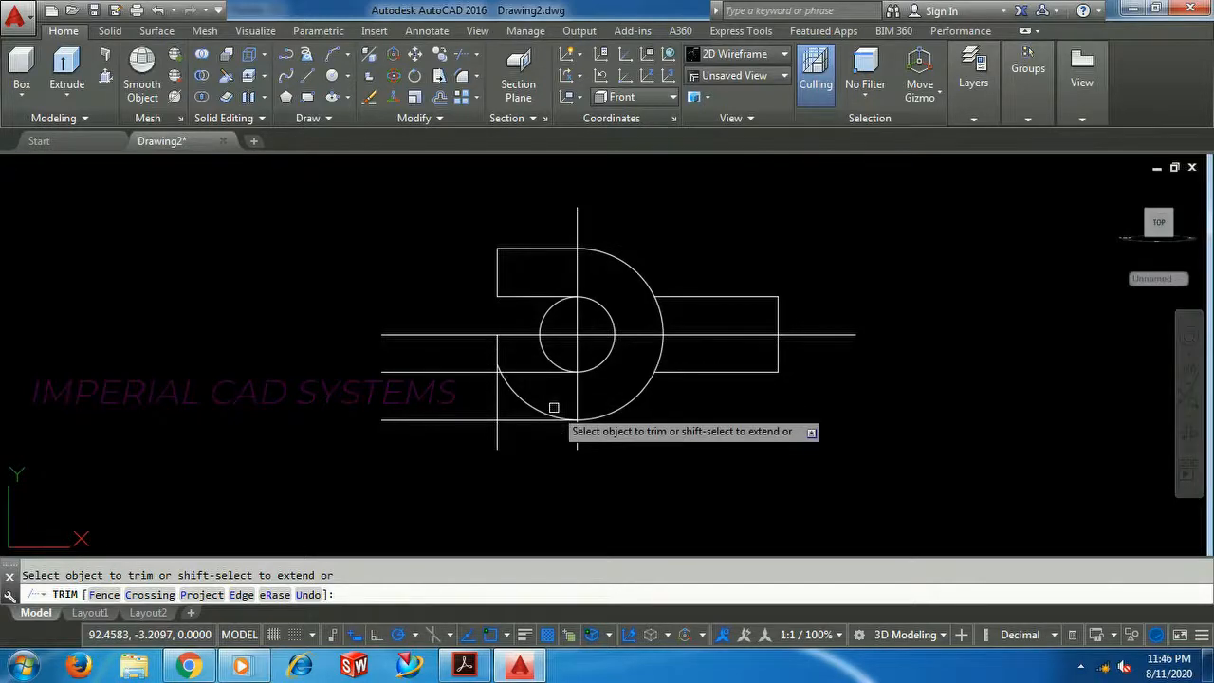
scroll(496, 388, up, 5)
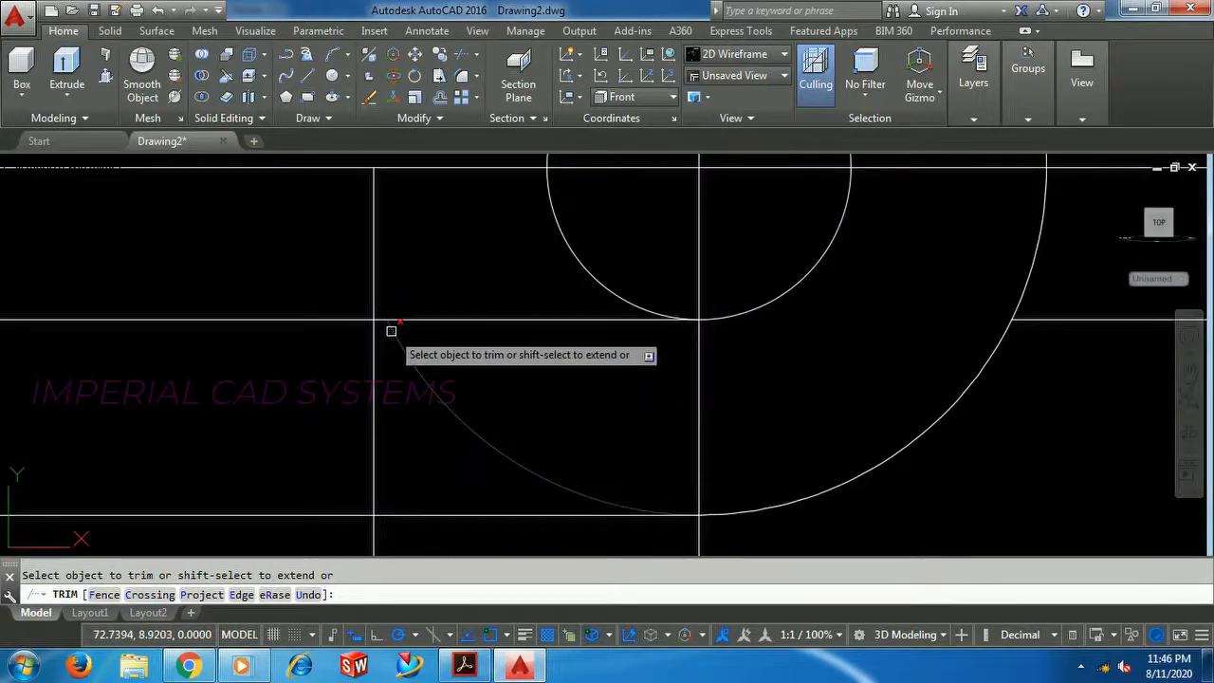
scroll(511, 360, down, 5)
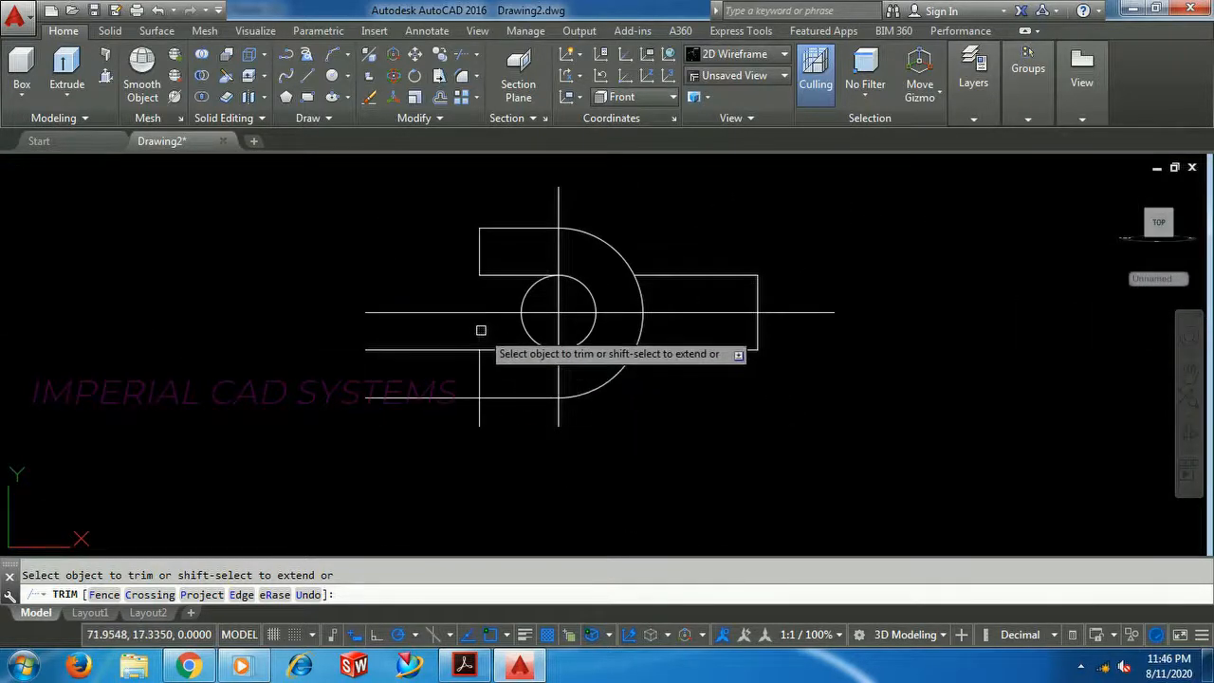
- Trim the line ends projecting past the lower fork arm and remove the left half of the inner circle
click(574, 448)
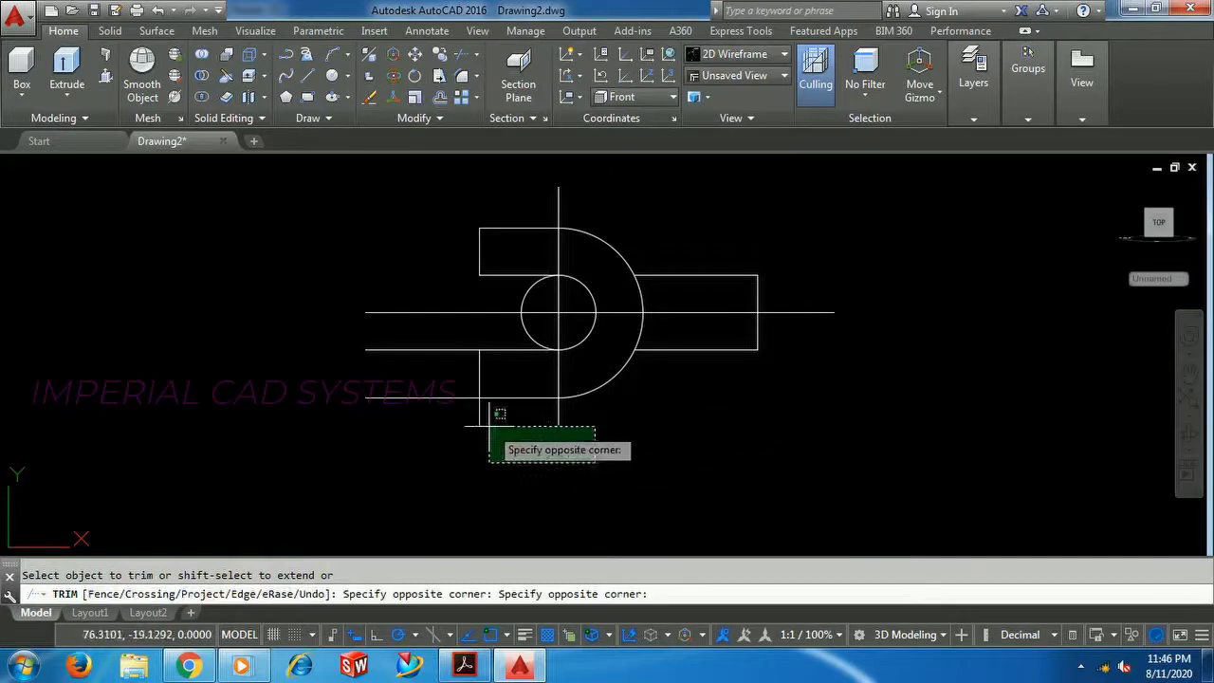
click(446, 411)
click(433, 397)
click(439, 349)
click(530, 332)
click(525, 297)
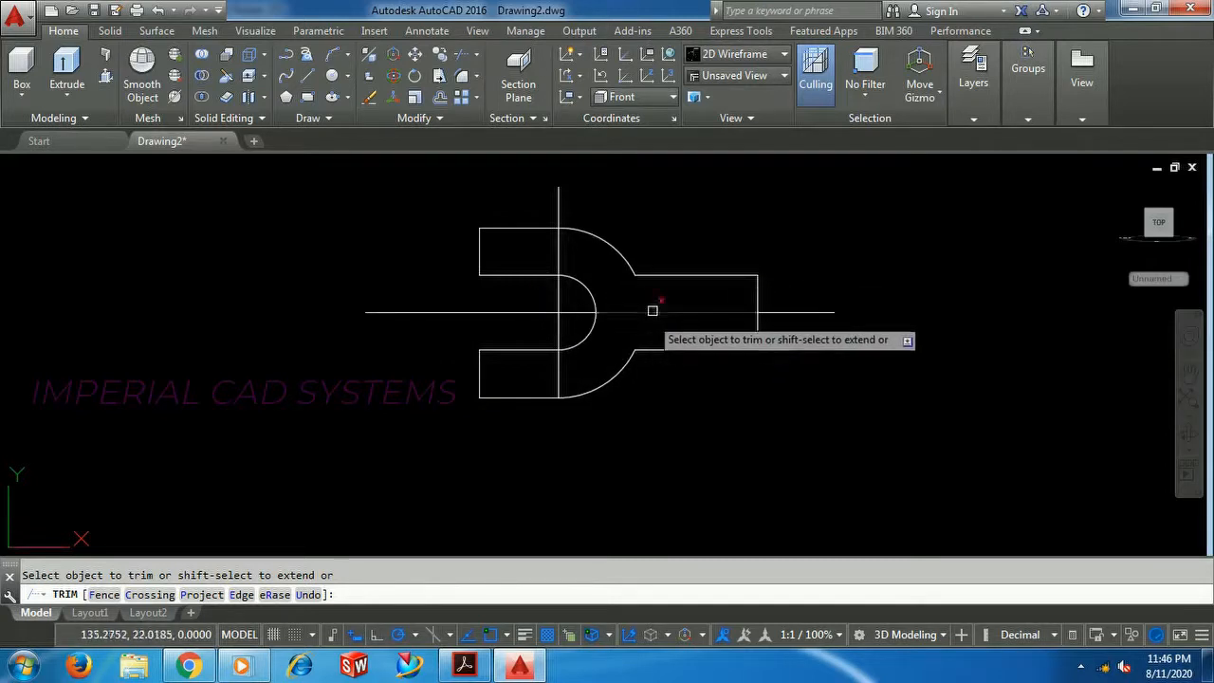
right_click(658, 192)
click(699, 202)
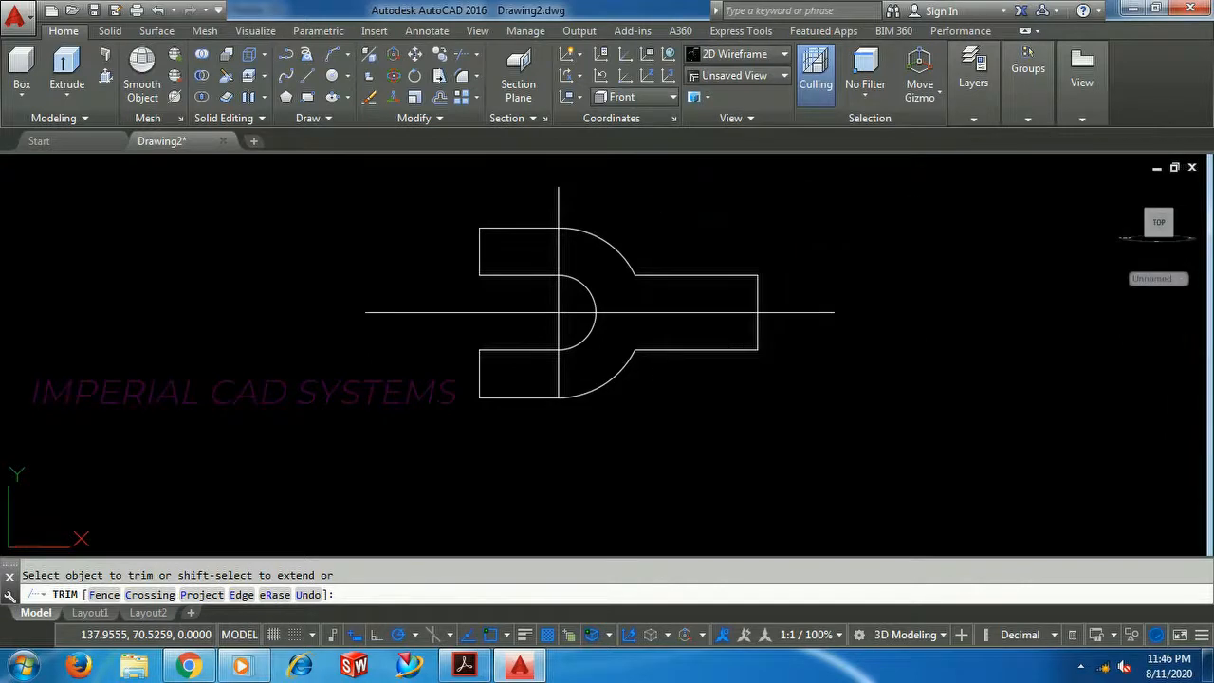
- Erase the horizontal and vertical center lines from the fork profile
scroll(589, 288, up, 2)
scroll(546, 284, down, 2)
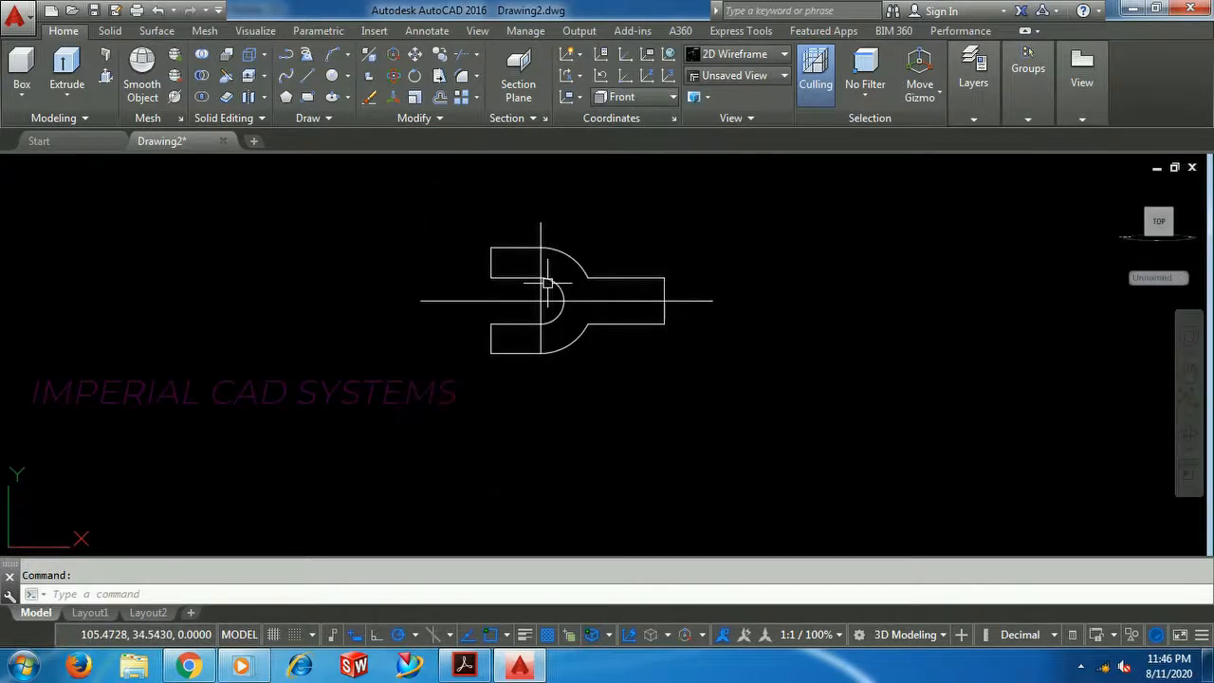
click(545, 320)
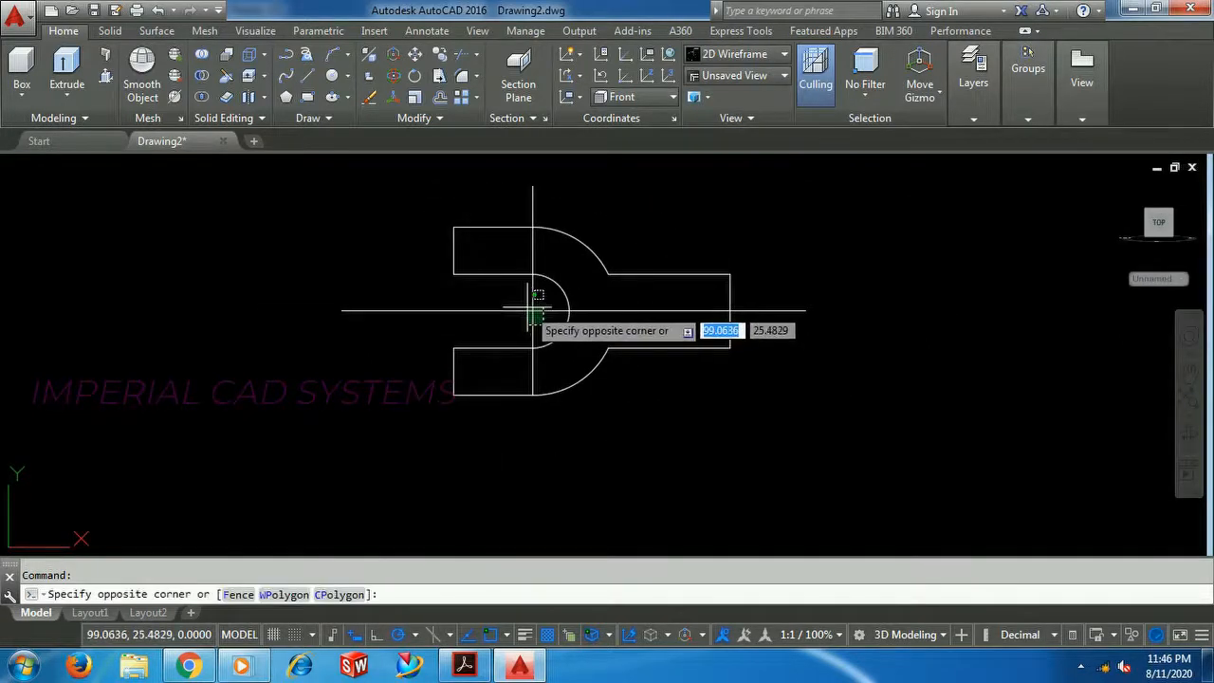
click(525, 301)
key(Delete)
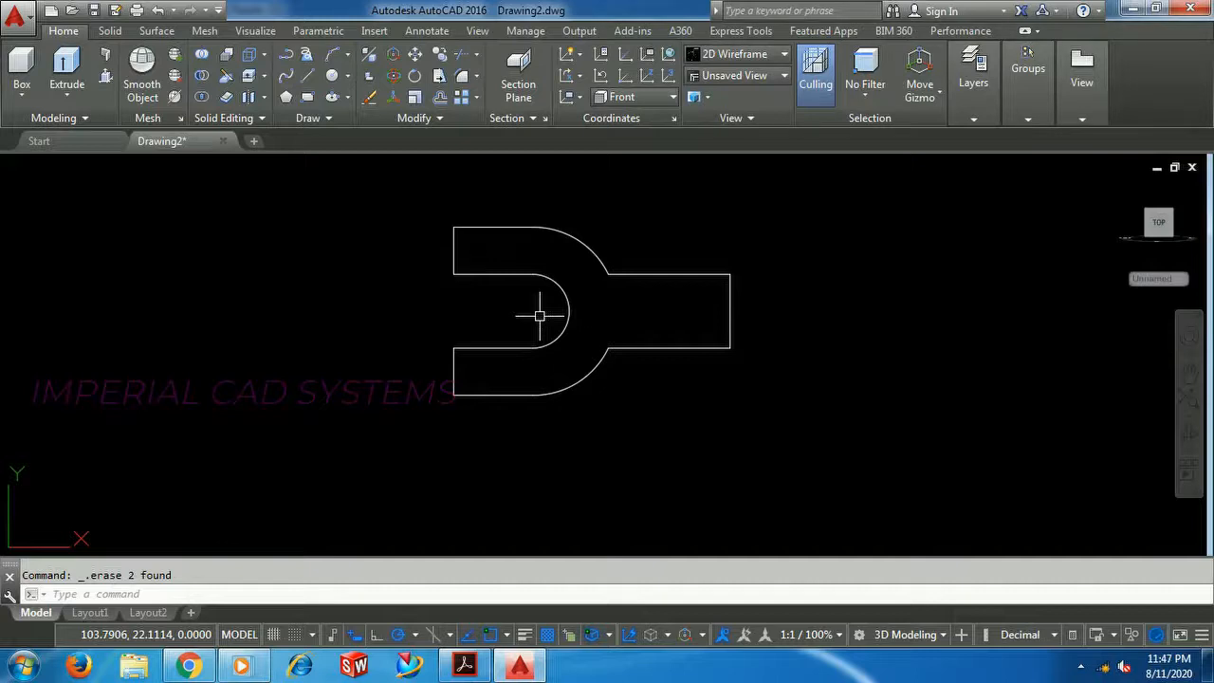
click(652, 274)
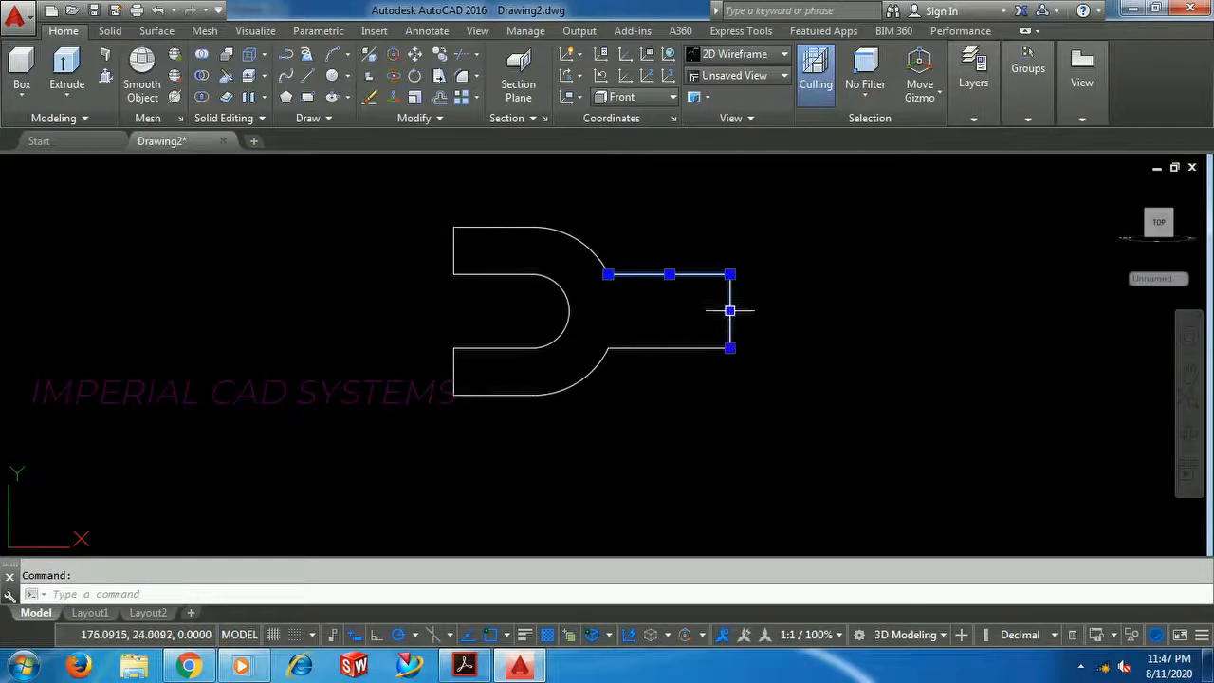
click(686, 348)
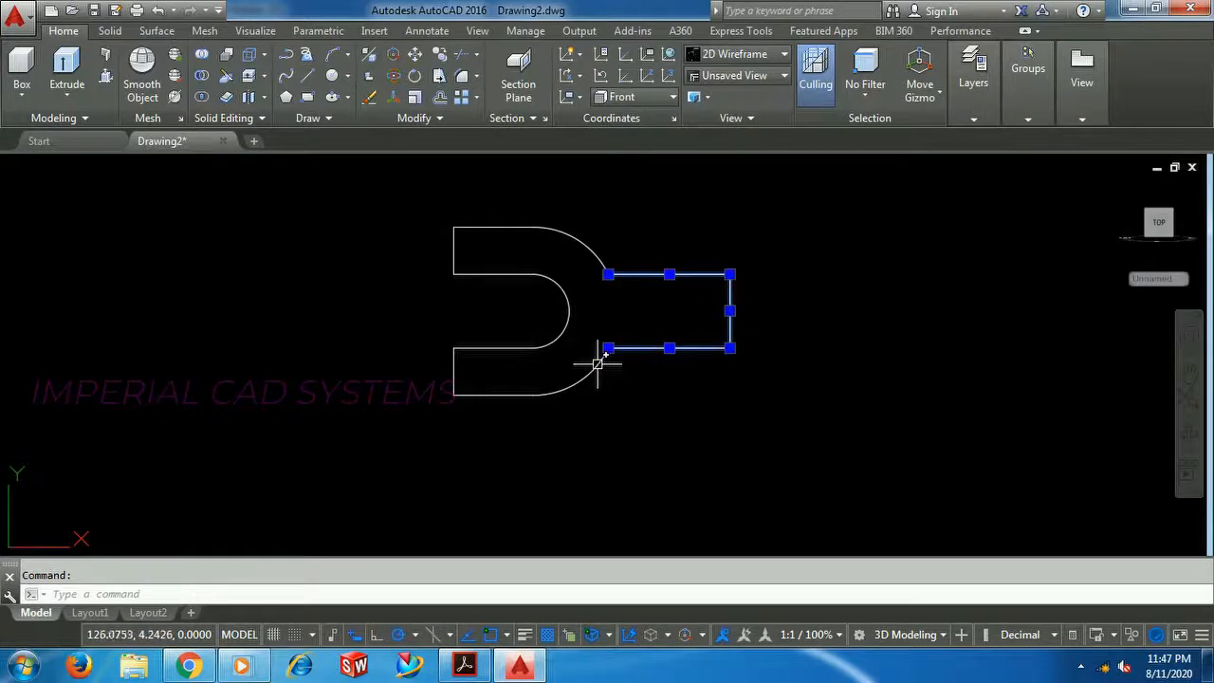
click(499, 395)
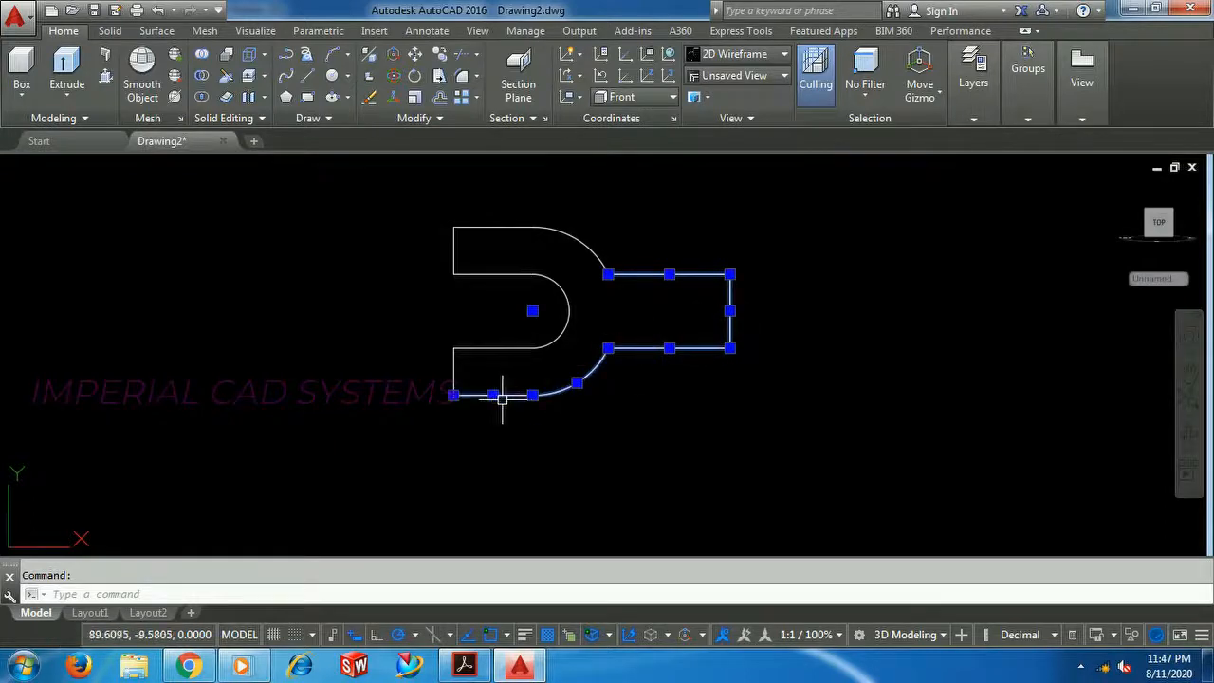
click(459, 366)
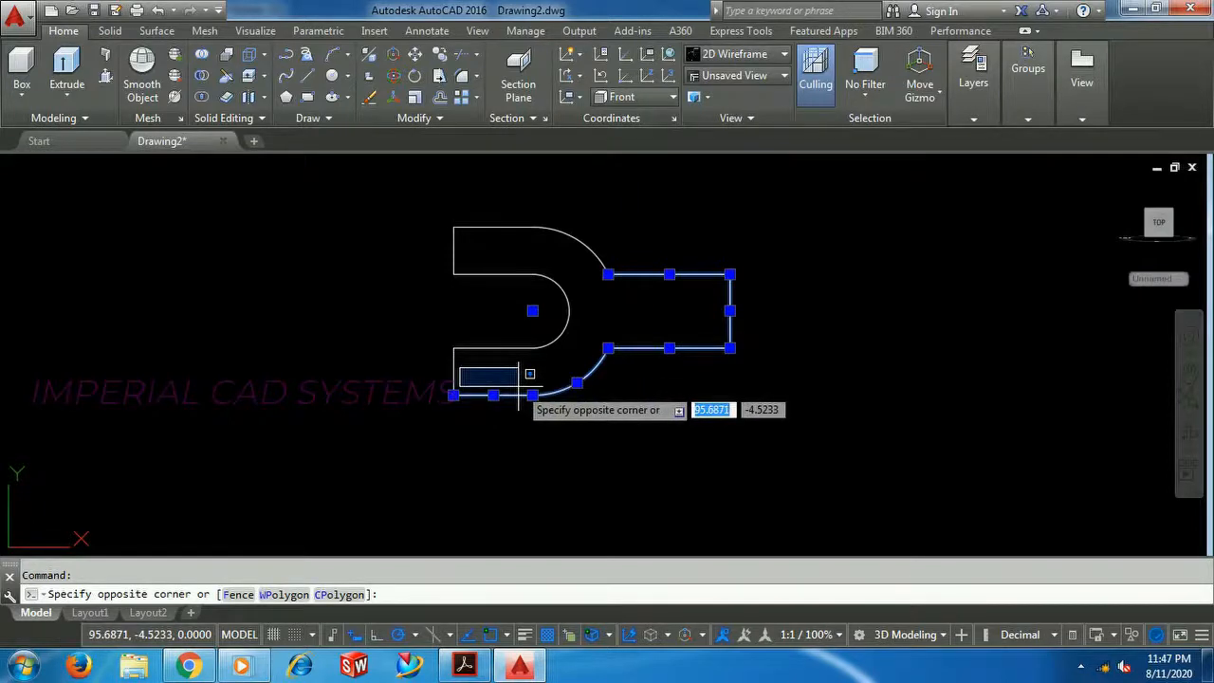
key(Escape)
key(Escape)
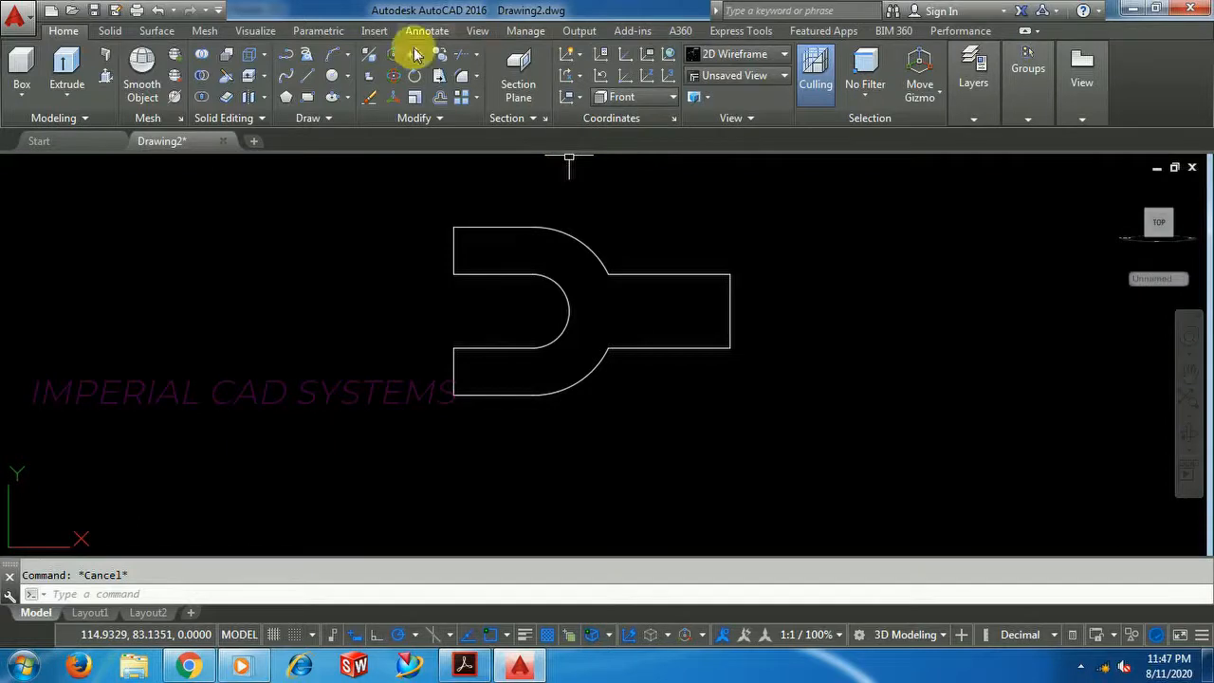
click(347, 76)
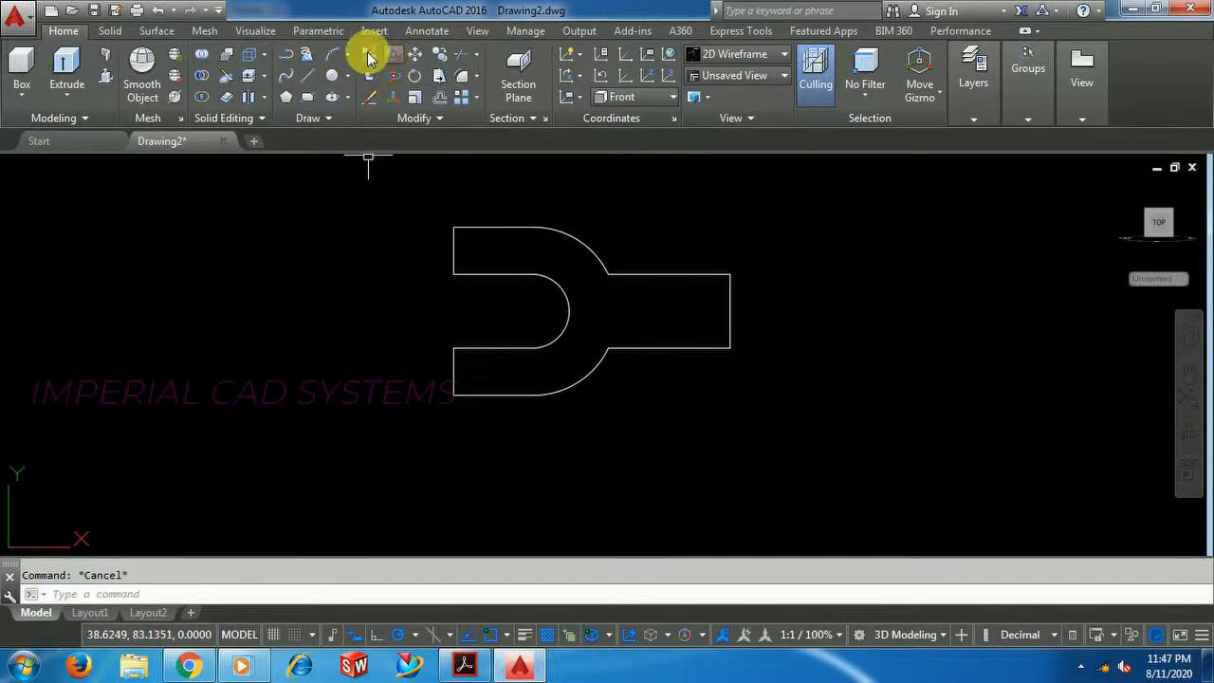
click(342, 121)
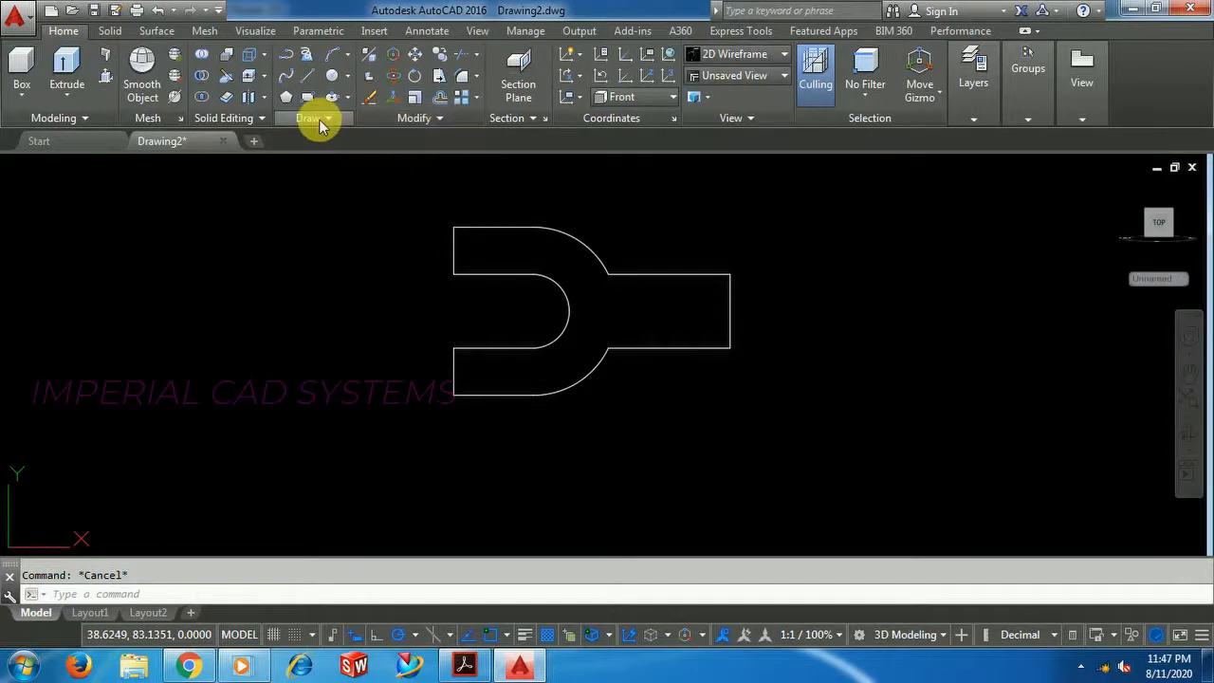
click(309, 118)
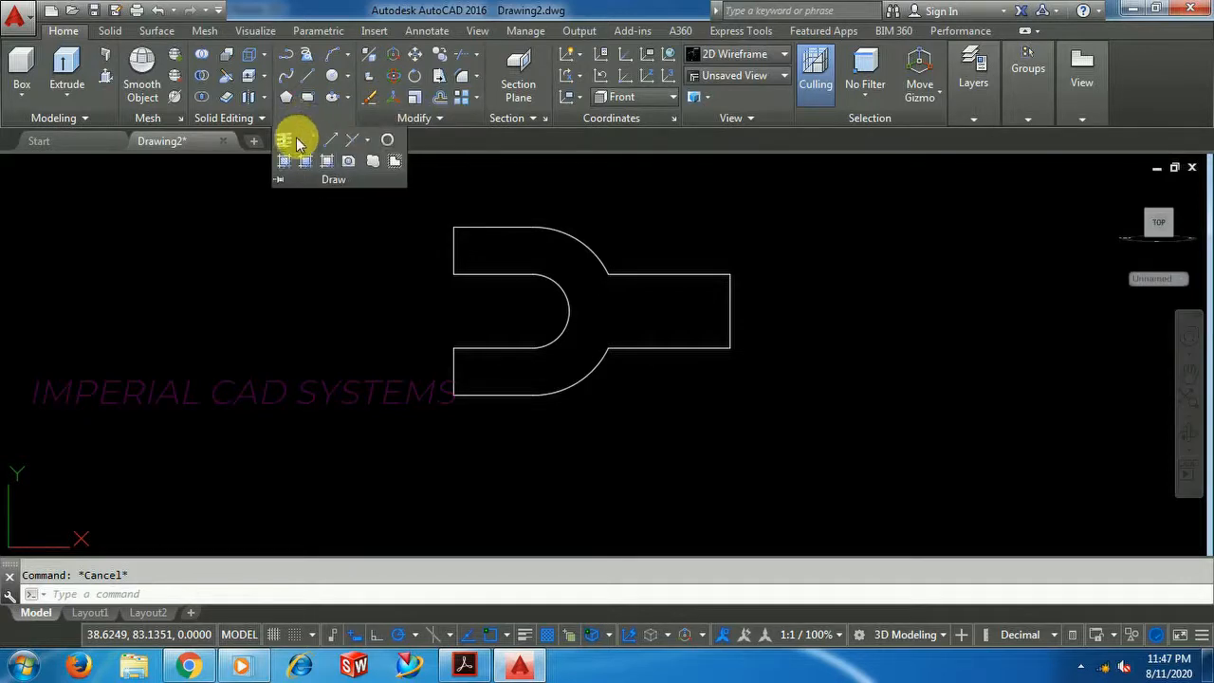
click(362, 260)
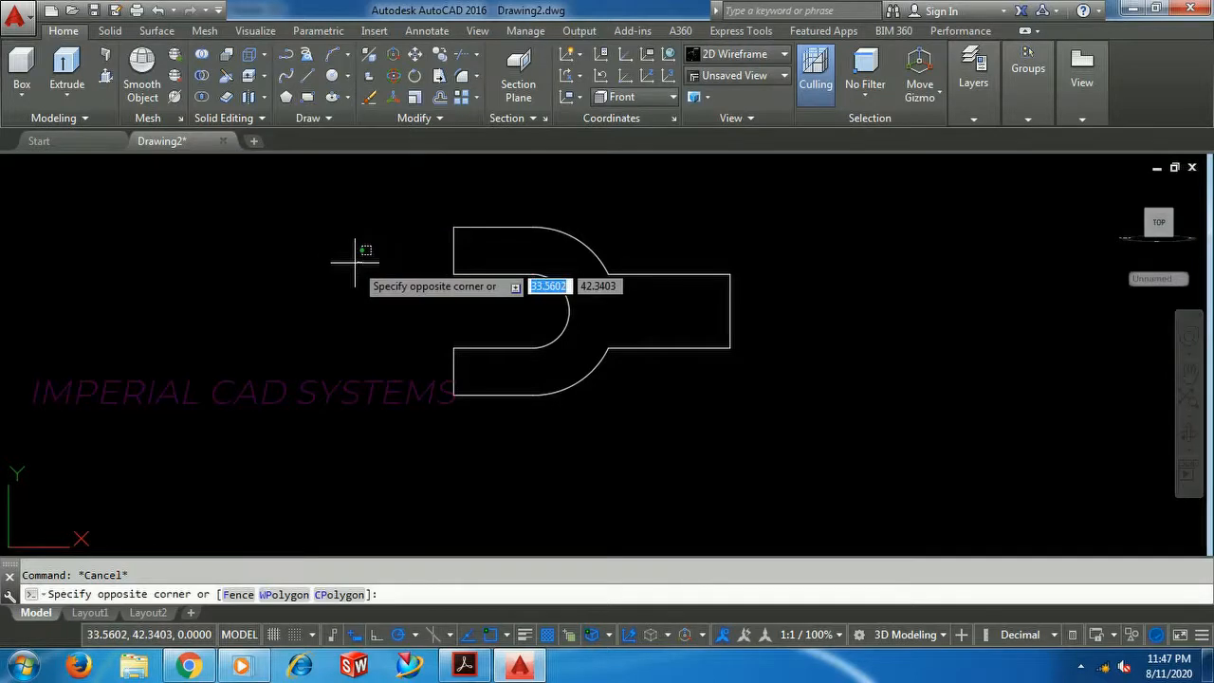
- Join all the lines and arcs of the fork profile, then select the result to check which segments were connected
key(Escape)
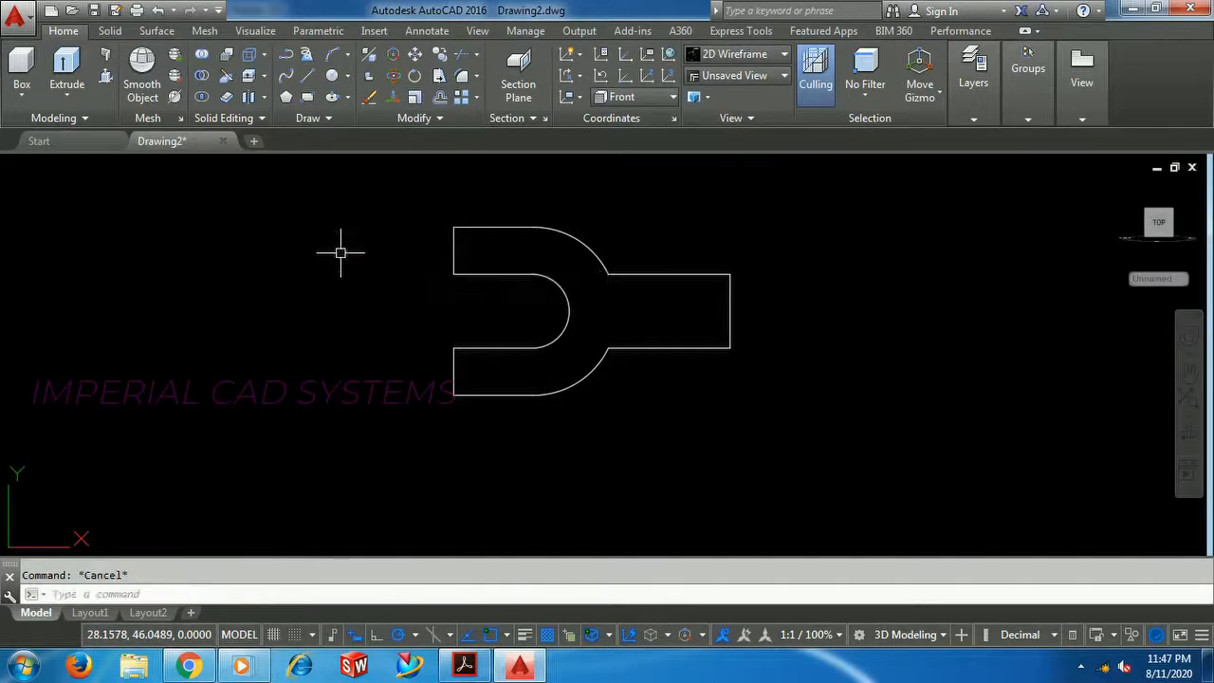
text(j)
key(Return)
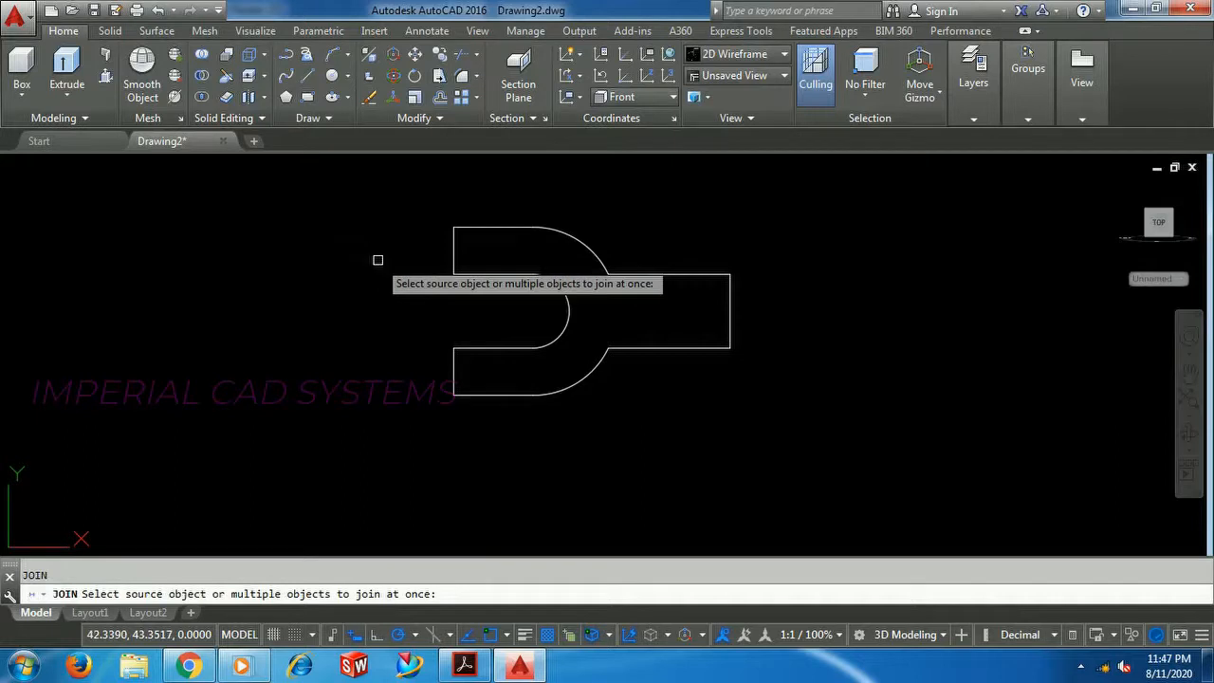
click(416, 209)
click(814, 446)
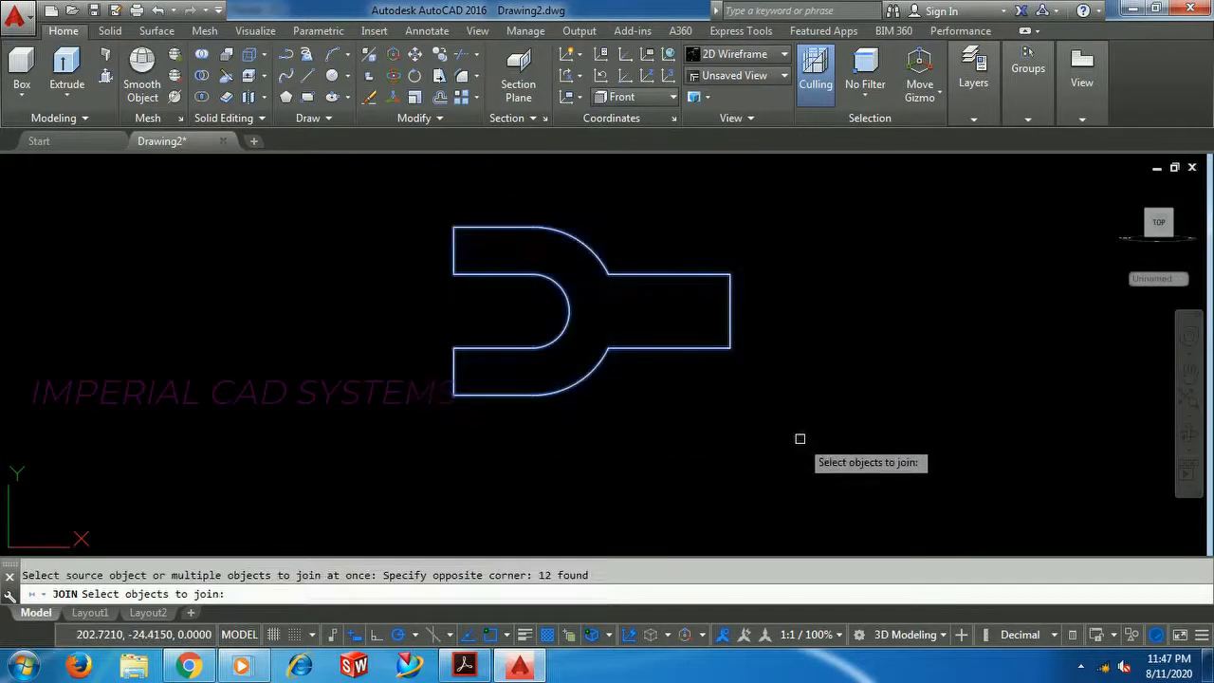
click(780, 407)
click(395, 205)
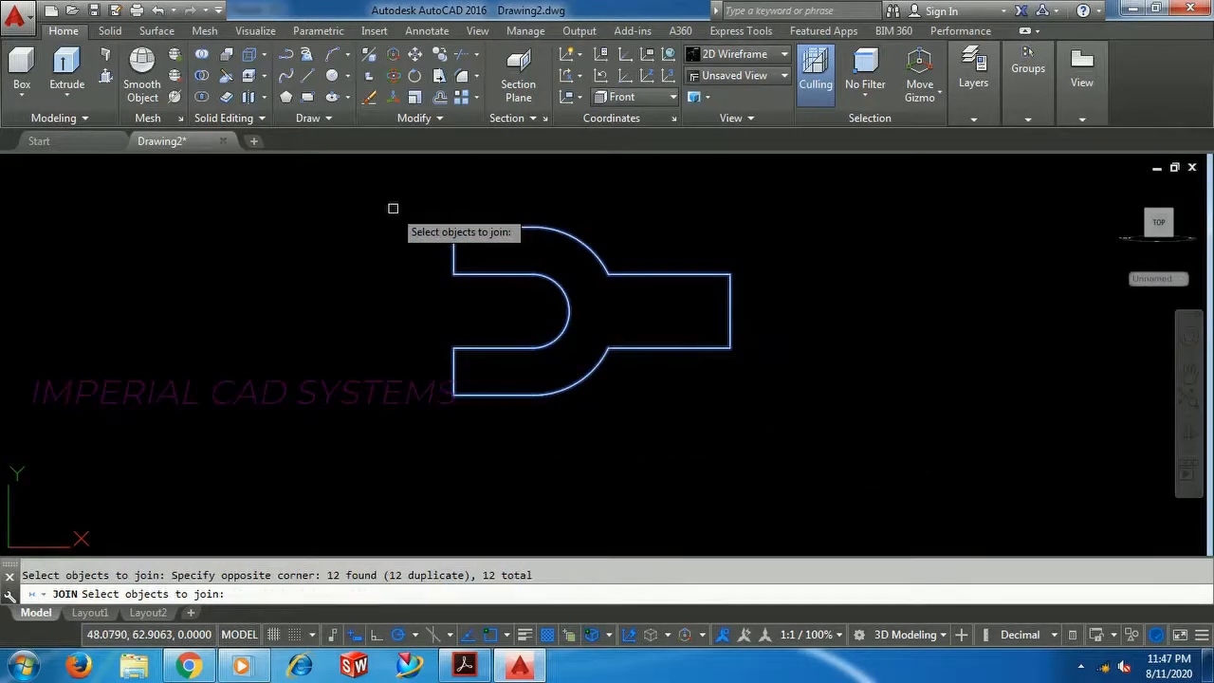
key(Return)
click(563, 296)
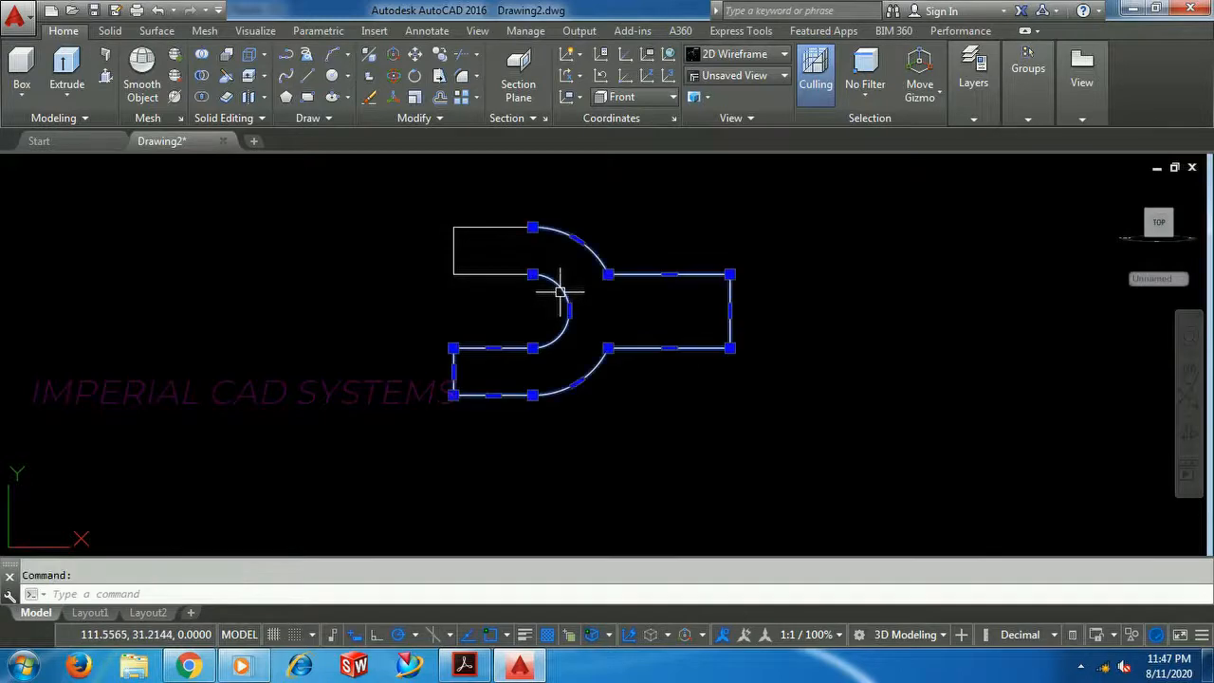
key(Escape)
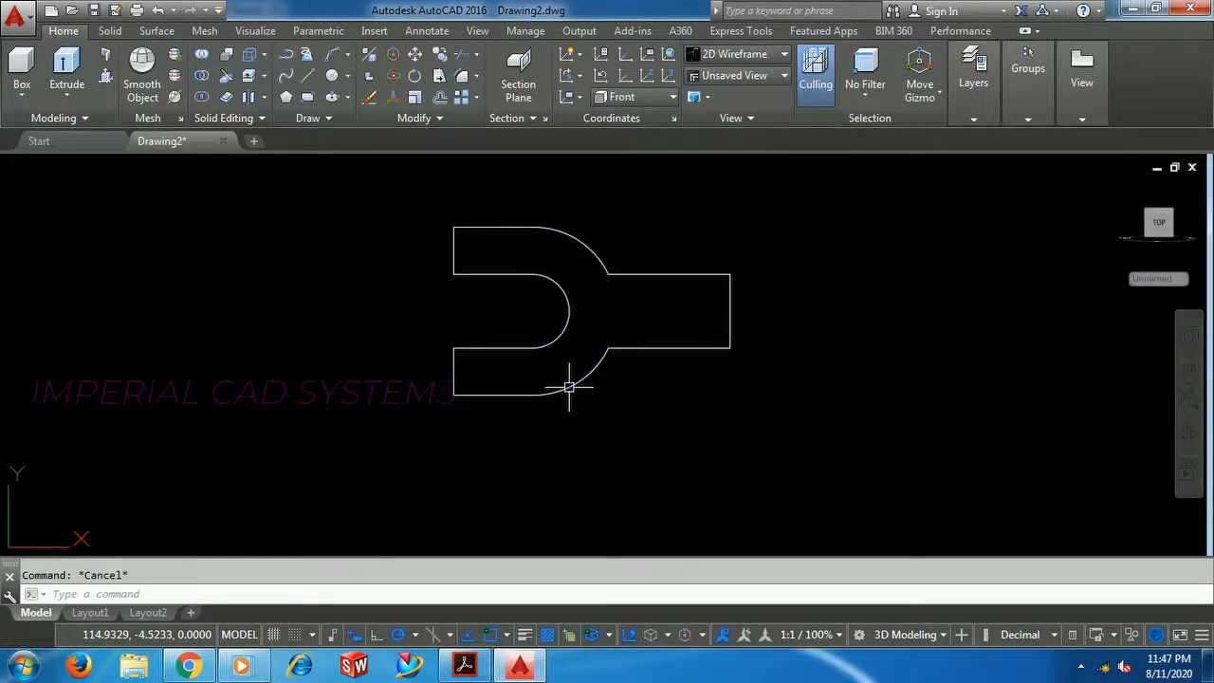
- Join the fork polyline with the remaining upper arm outline to form one closed polyline and check its selection
text(j)
key(Return)
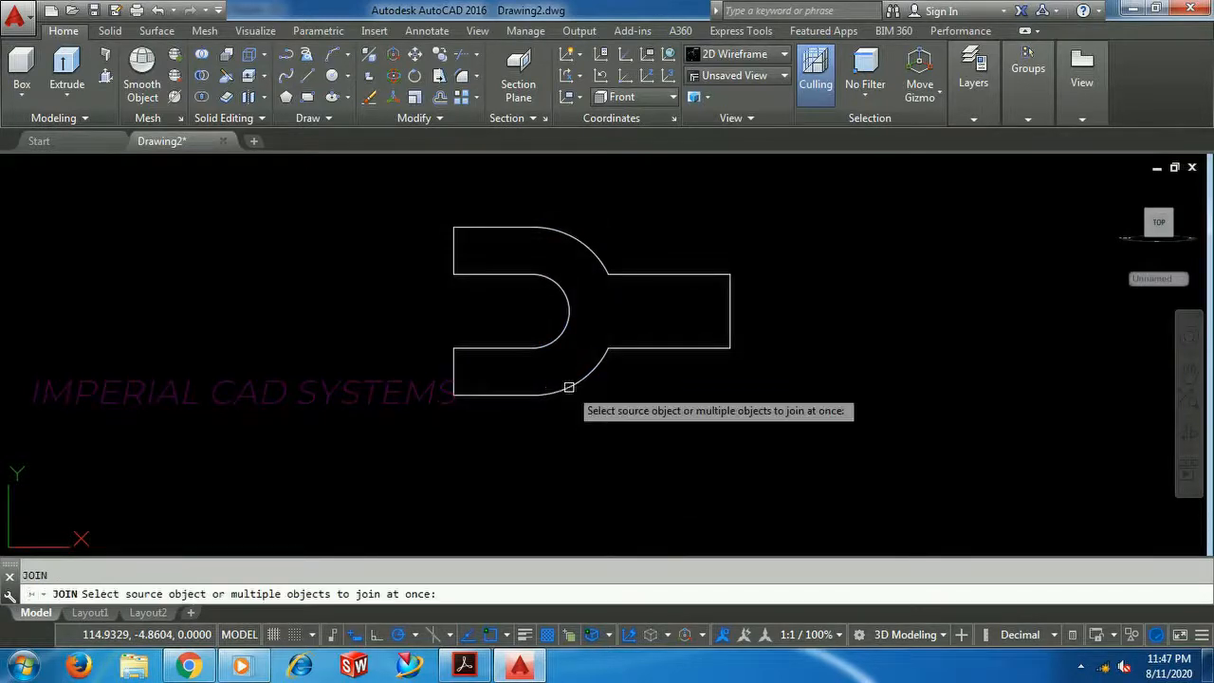
click(577, 386)
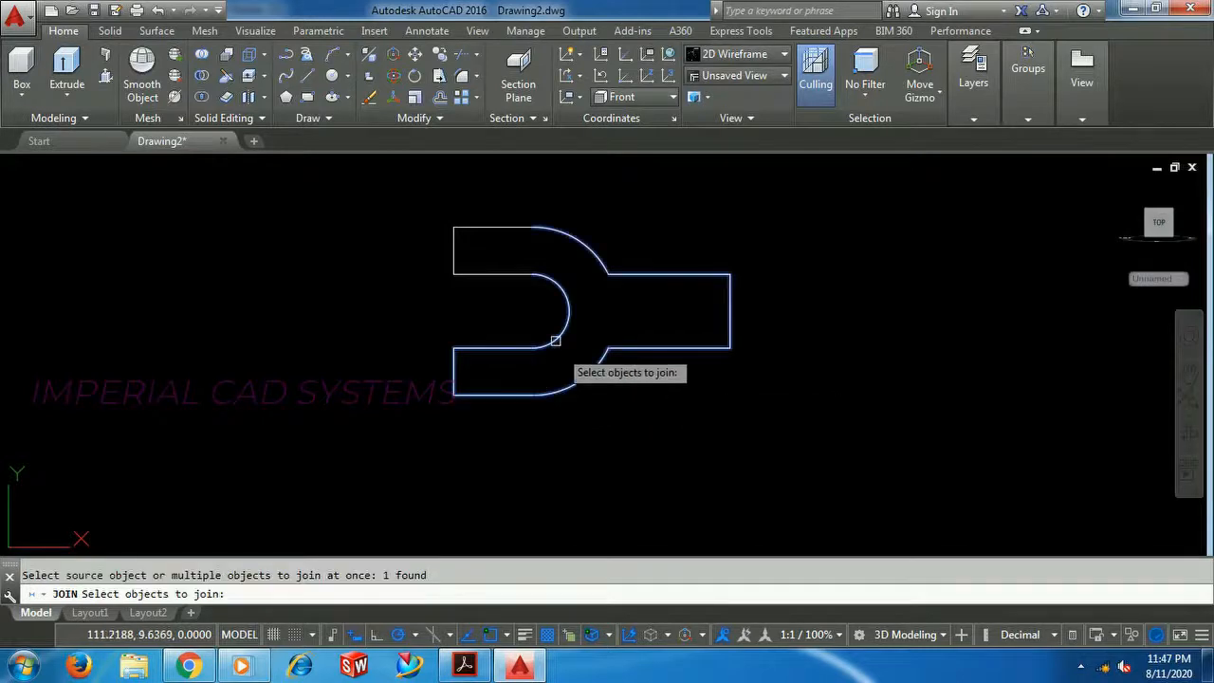
click(507, 228)
key(Return)
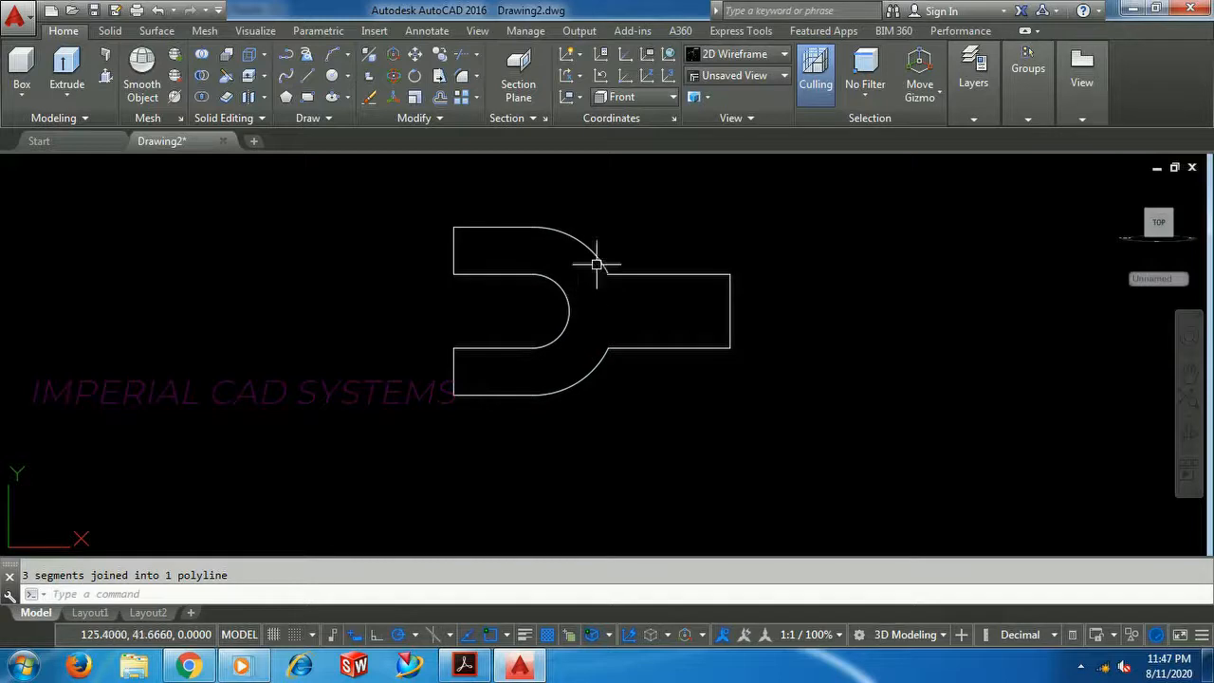
click(641, 349)
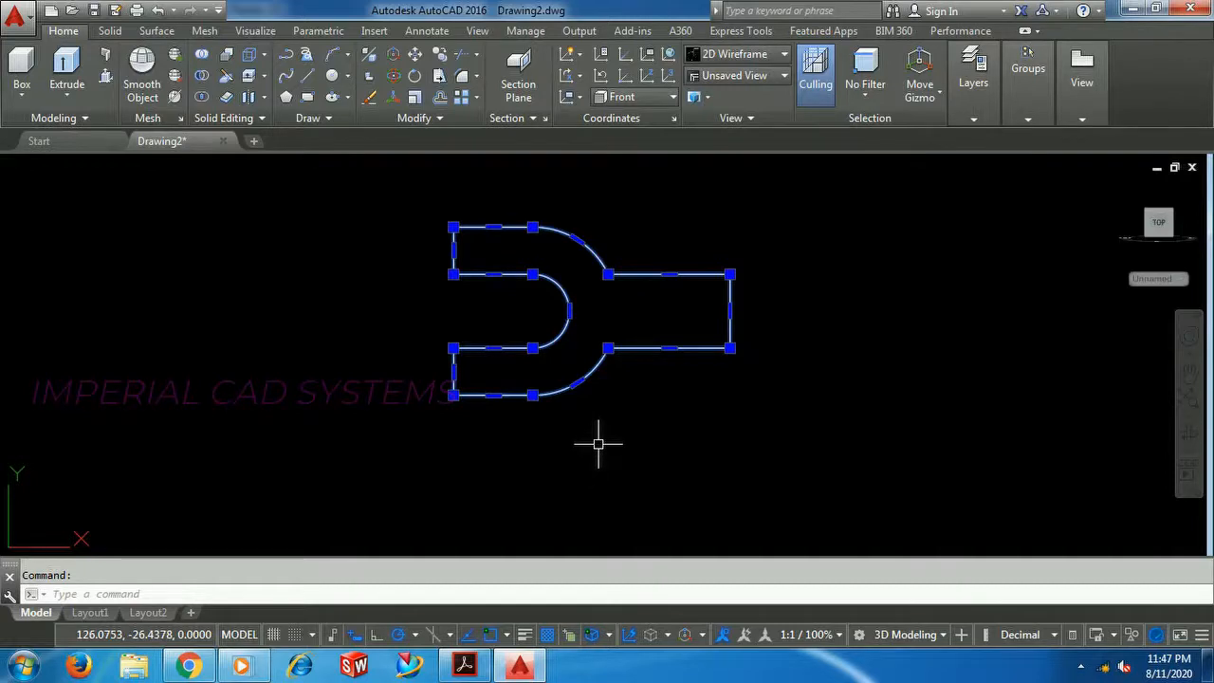
key(Escape)
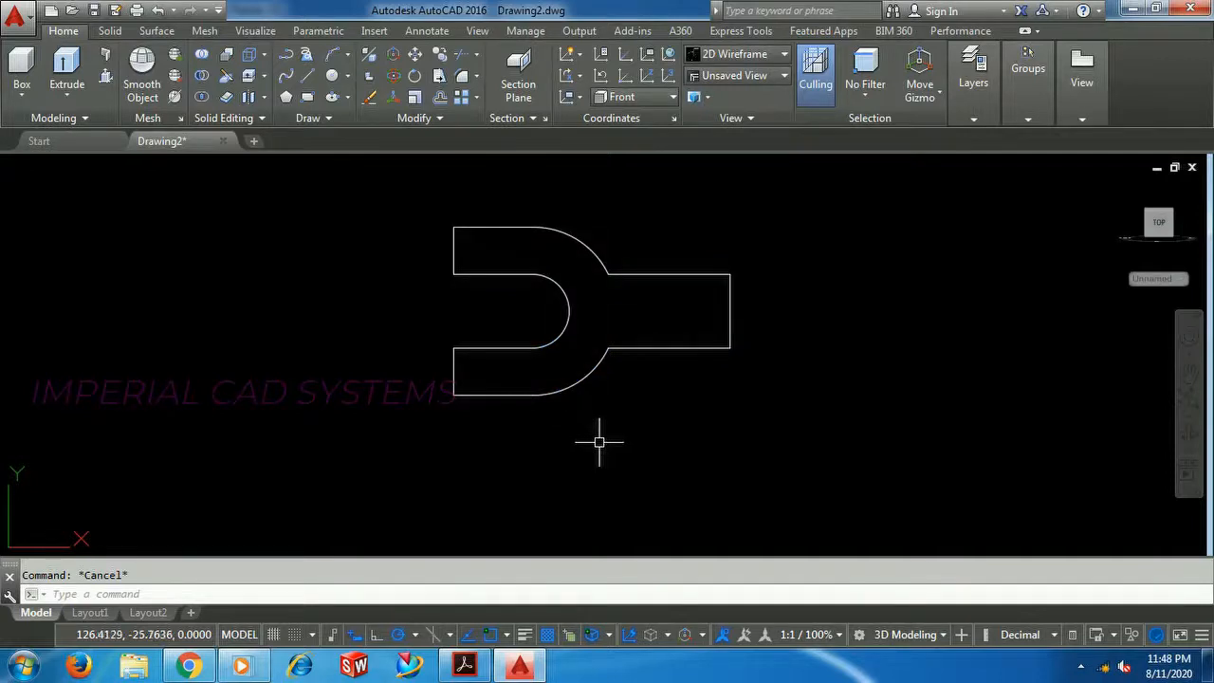
- Switch to the workbook PDF in Acrobat Reader, examine the transition between fork and square shank in the sectional view, and return to AutoCAD
click(520, 667)
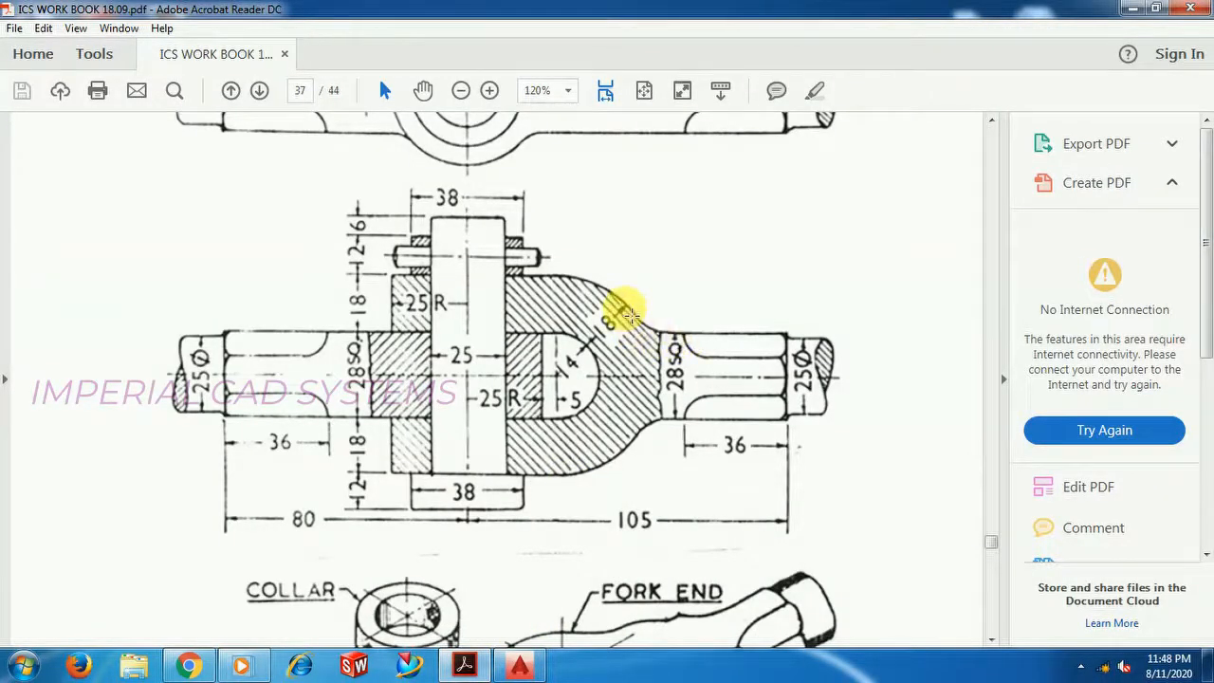
scroll(629, 319, down, 1)
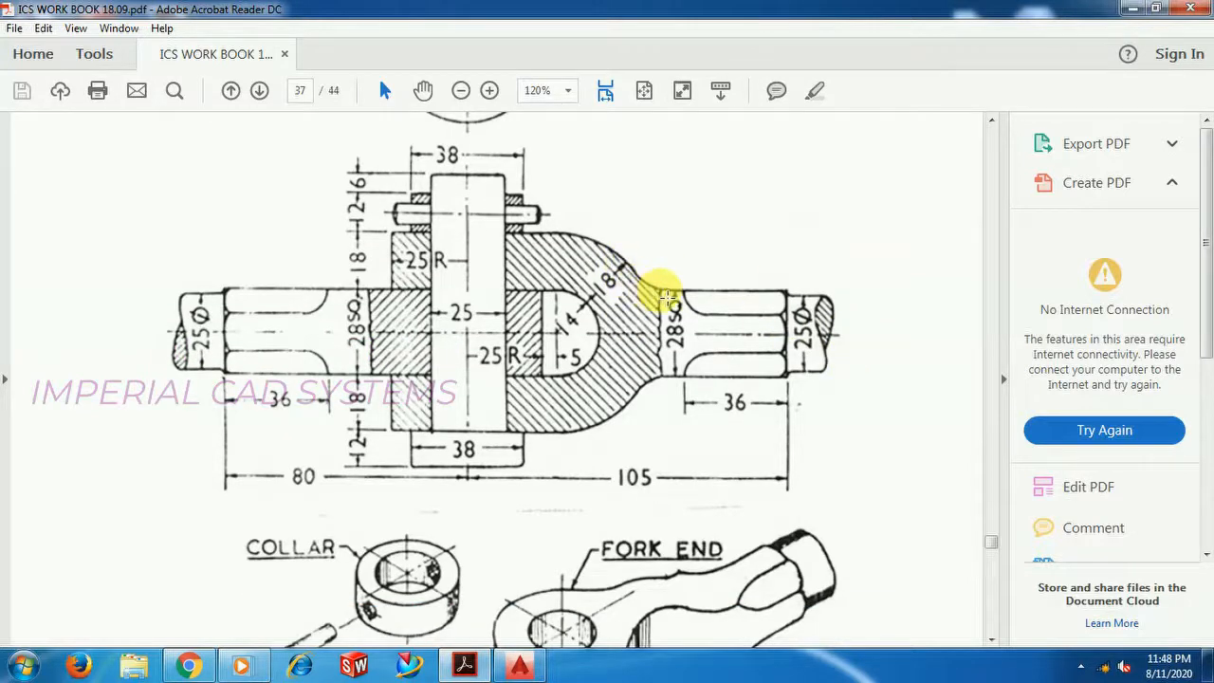
scroll(654, 316, up, 2)
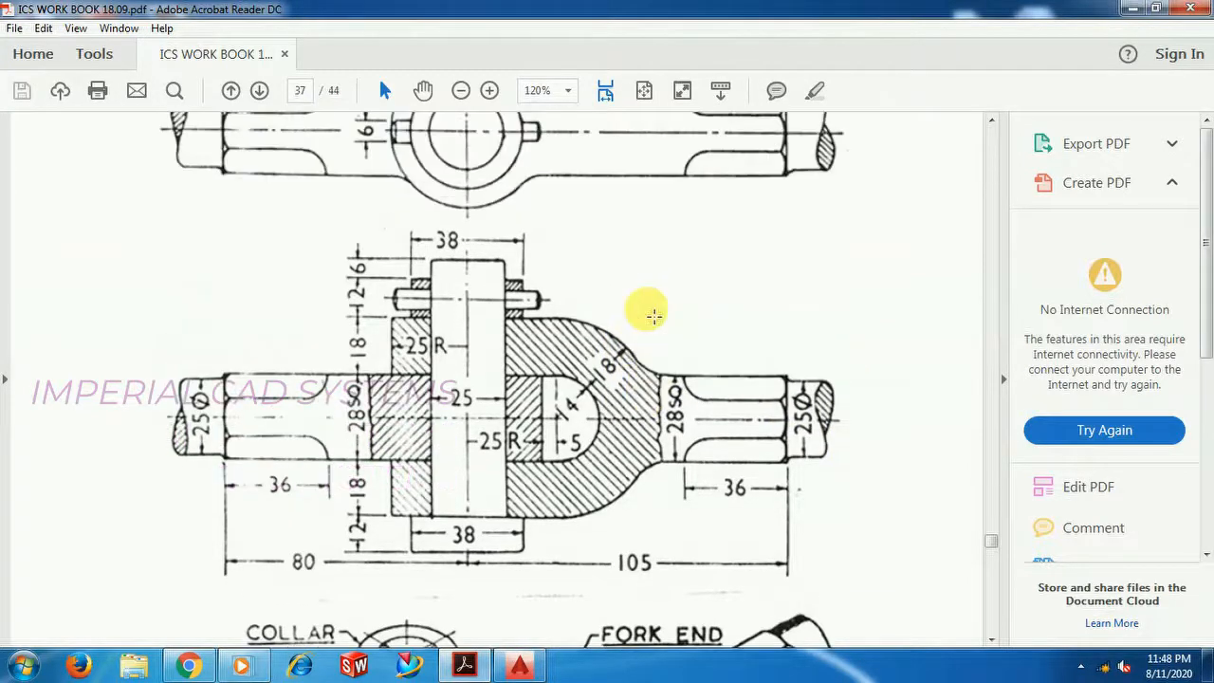
scroll(653, 316, down, 1)
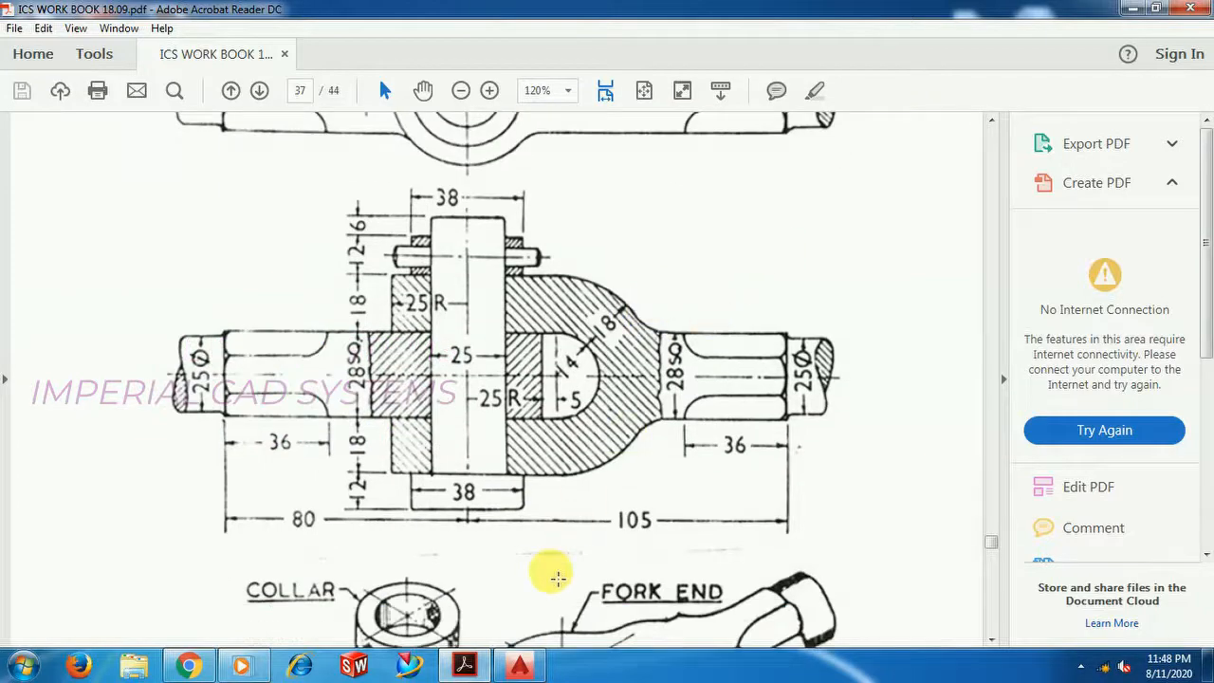
click(454, 670)
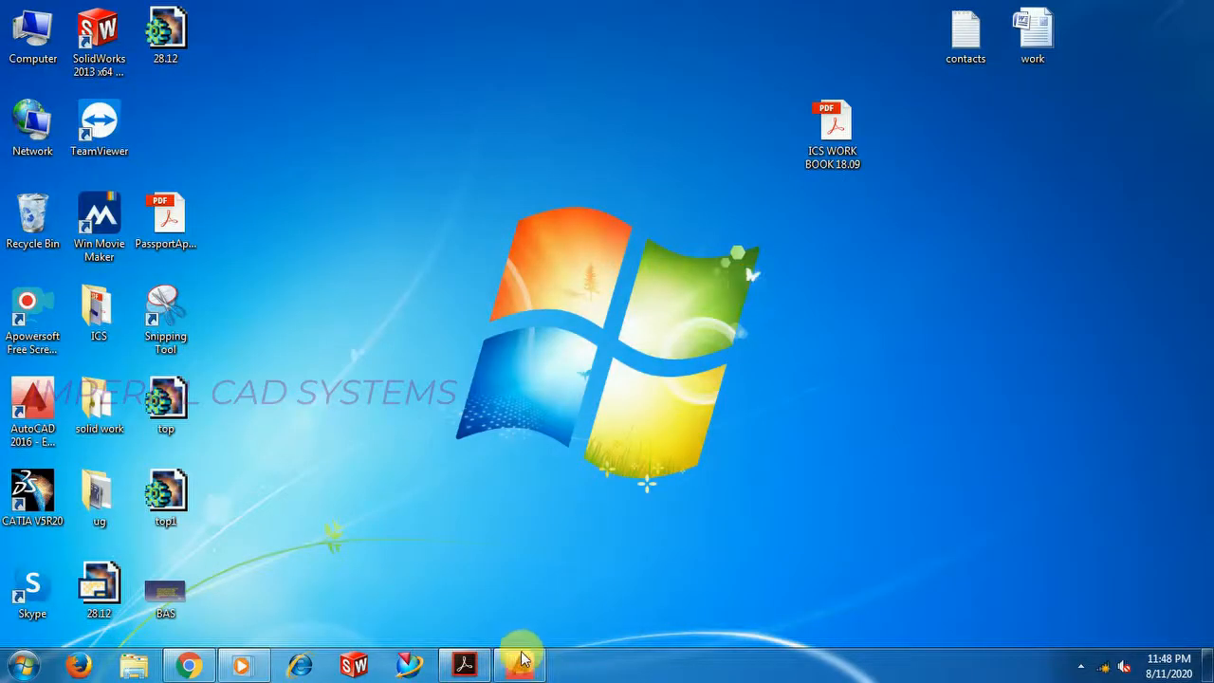
click(520, 664)
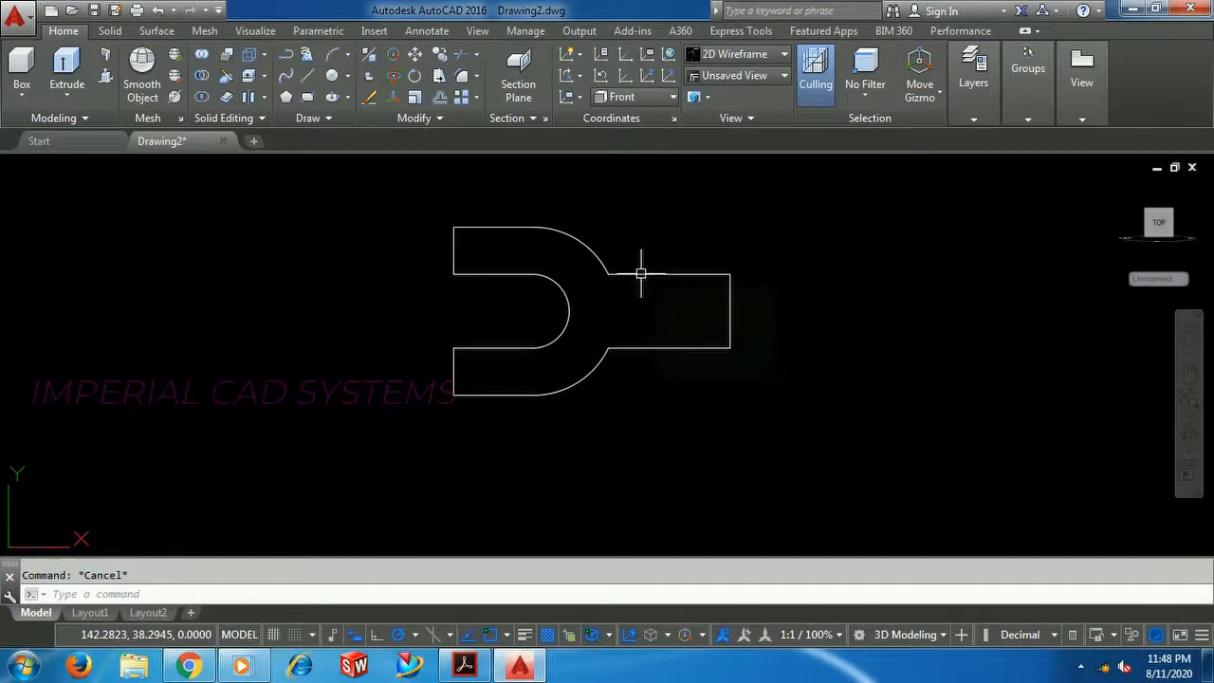
- Fillet the upper and lower corners where the outer arcs meet the shank with radius 10, using the Trim and Multiple options
text(f)
key(Return)
right_click(713, 240)
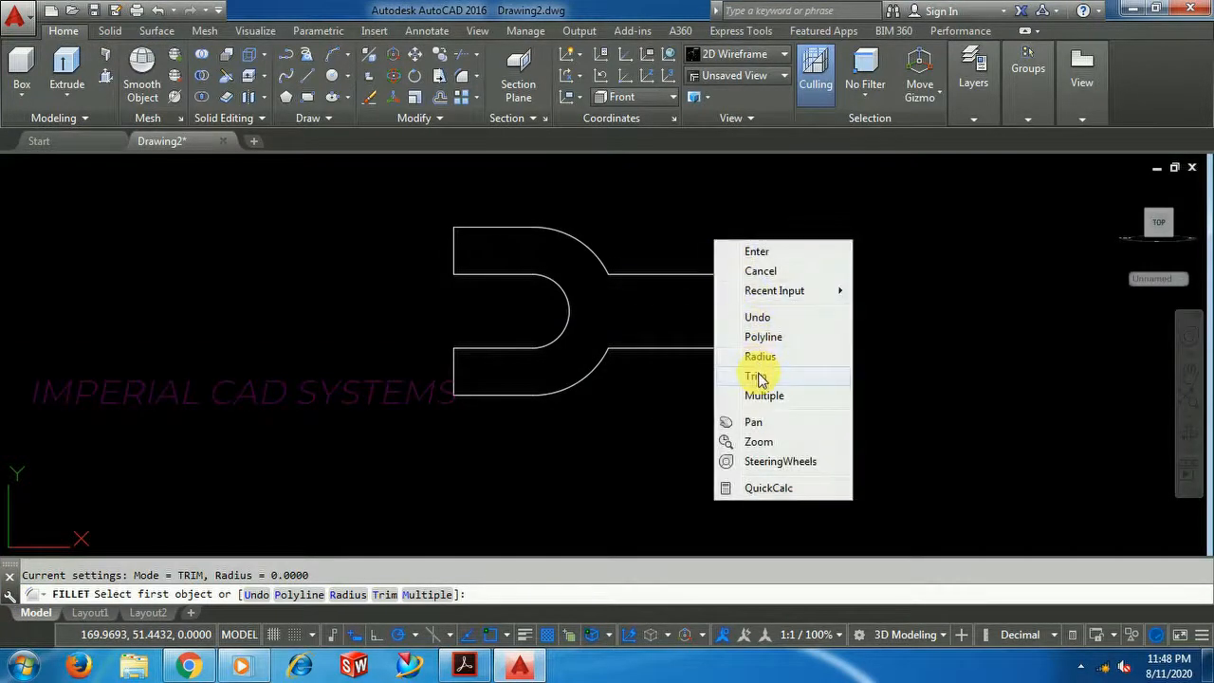
click(758, 378)
click(792, 414)
right_click(759, 360)
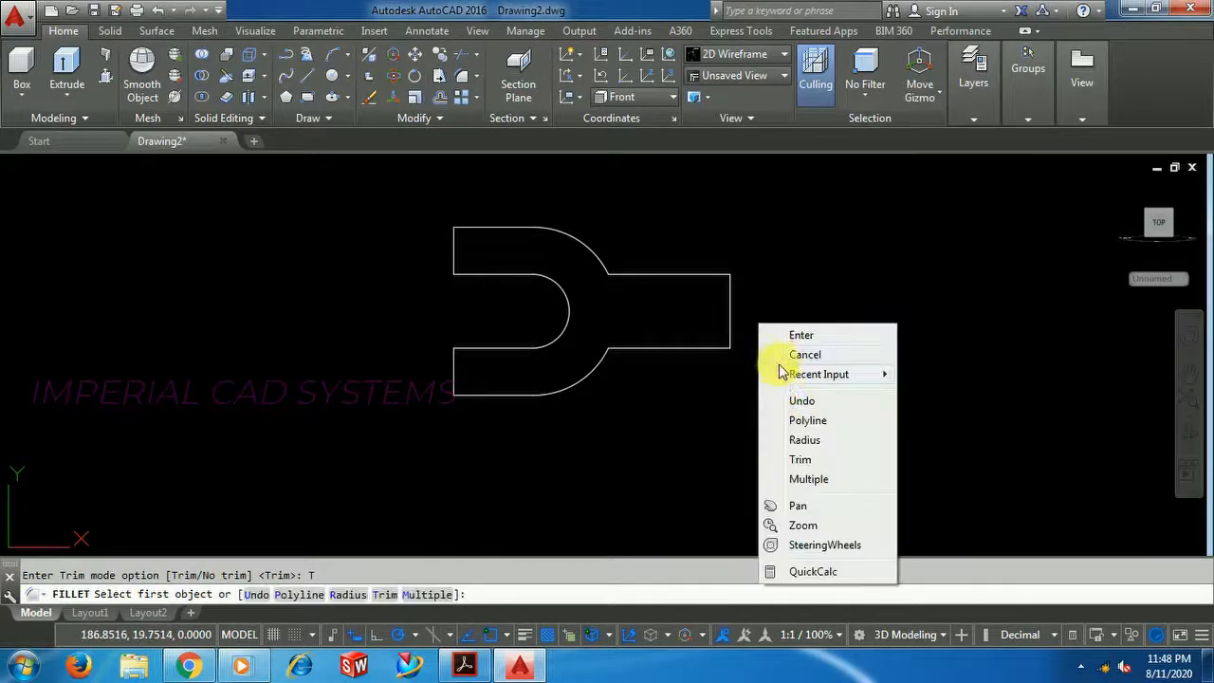
click(795, 441)
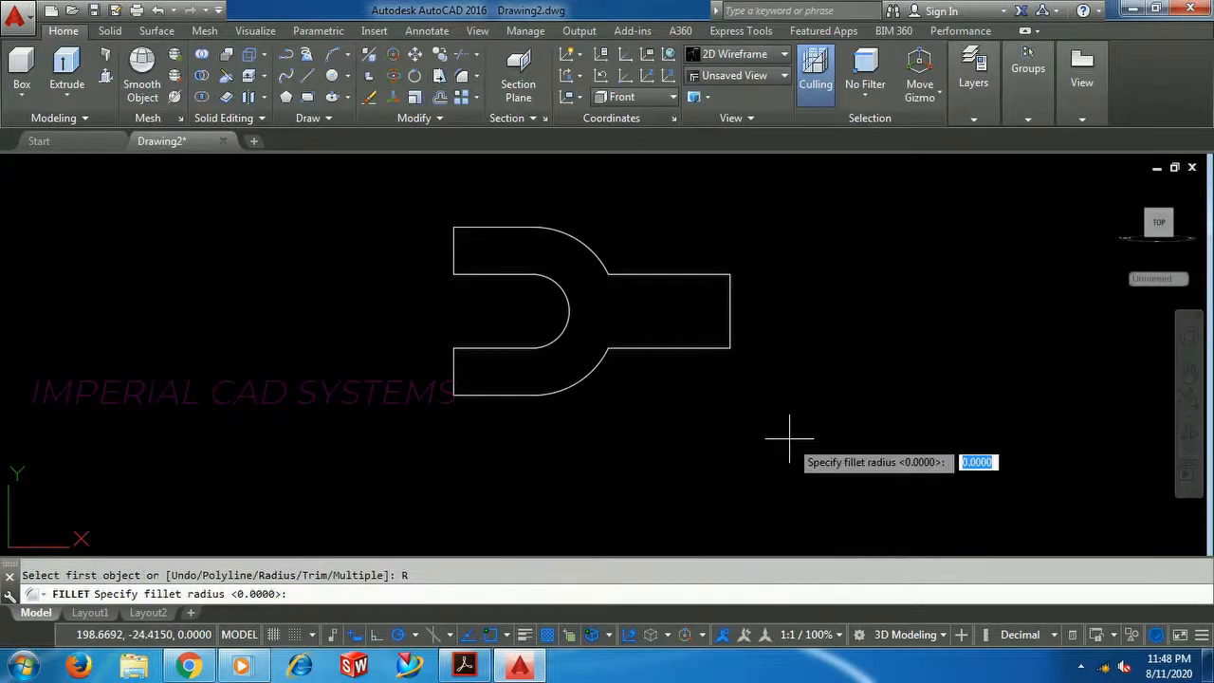
text(10)
key(Return)
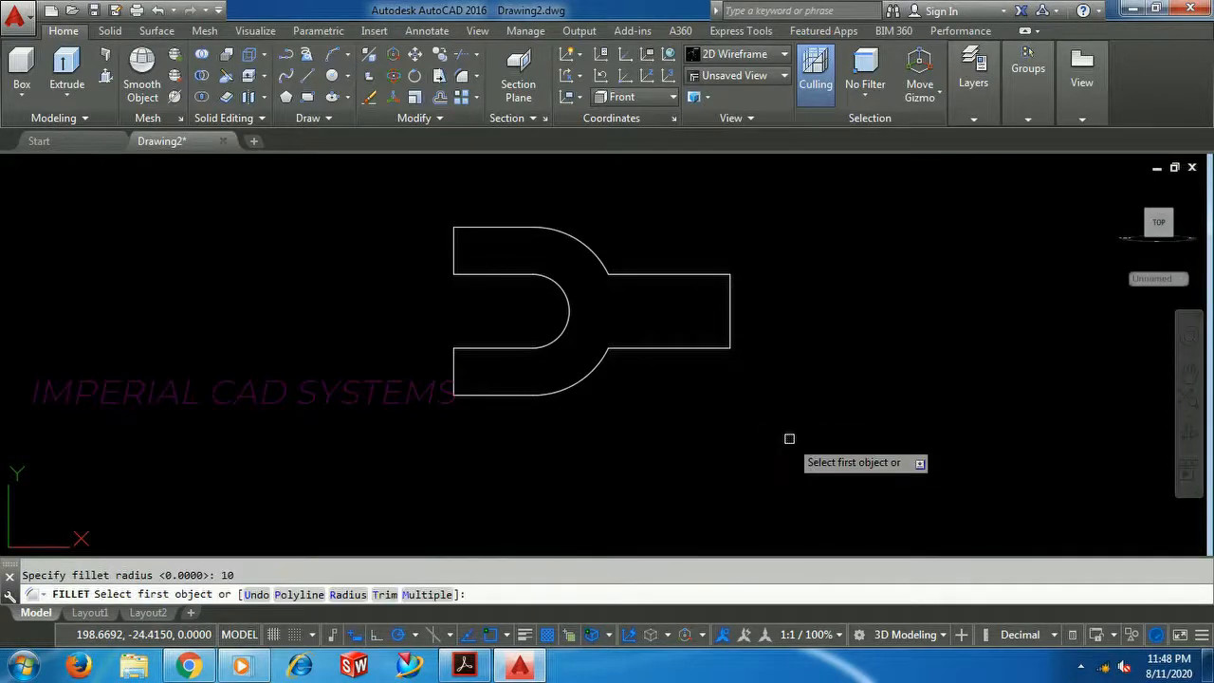
right_click(787, 232)
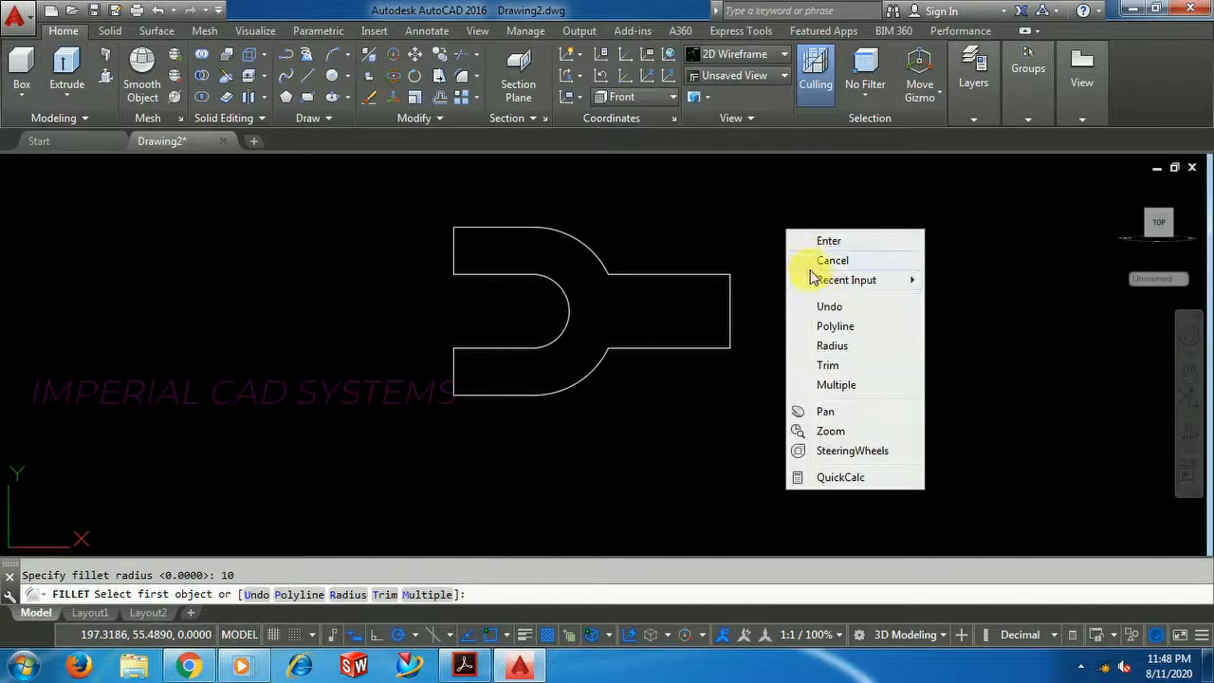
click(835, 385)
click(604, 267)
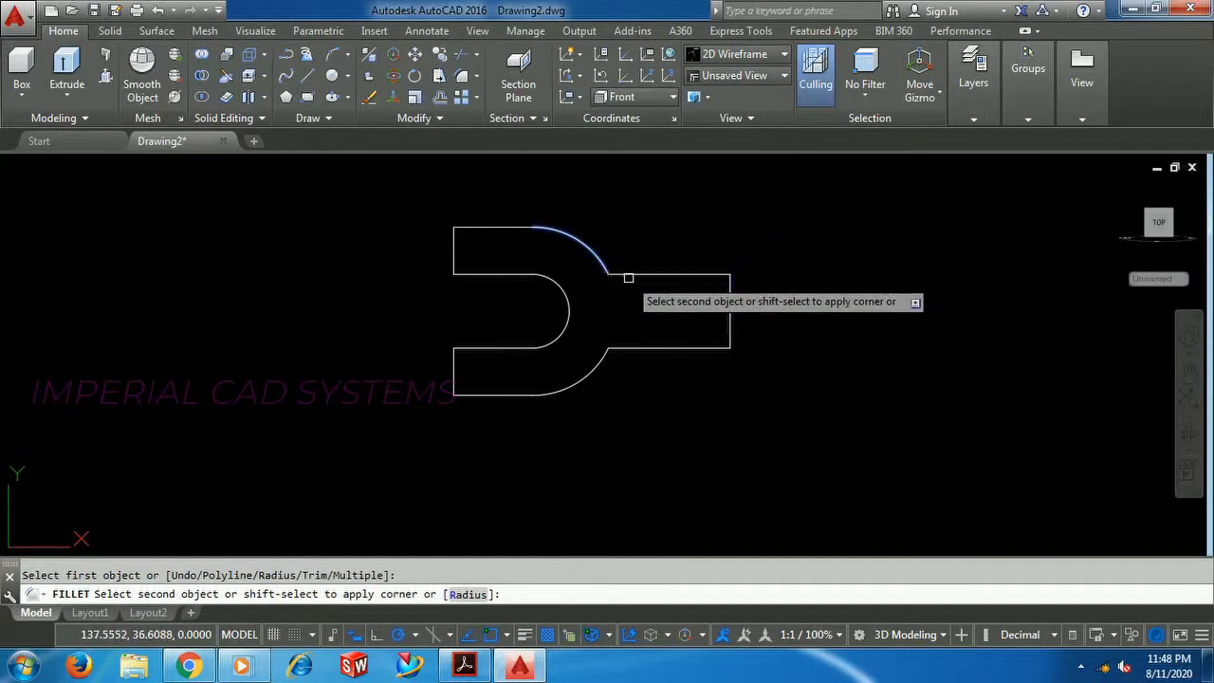
click(628, 278)
click(603, 353)
click(626, 349)
right_click(766, 239)
click(789, 246)
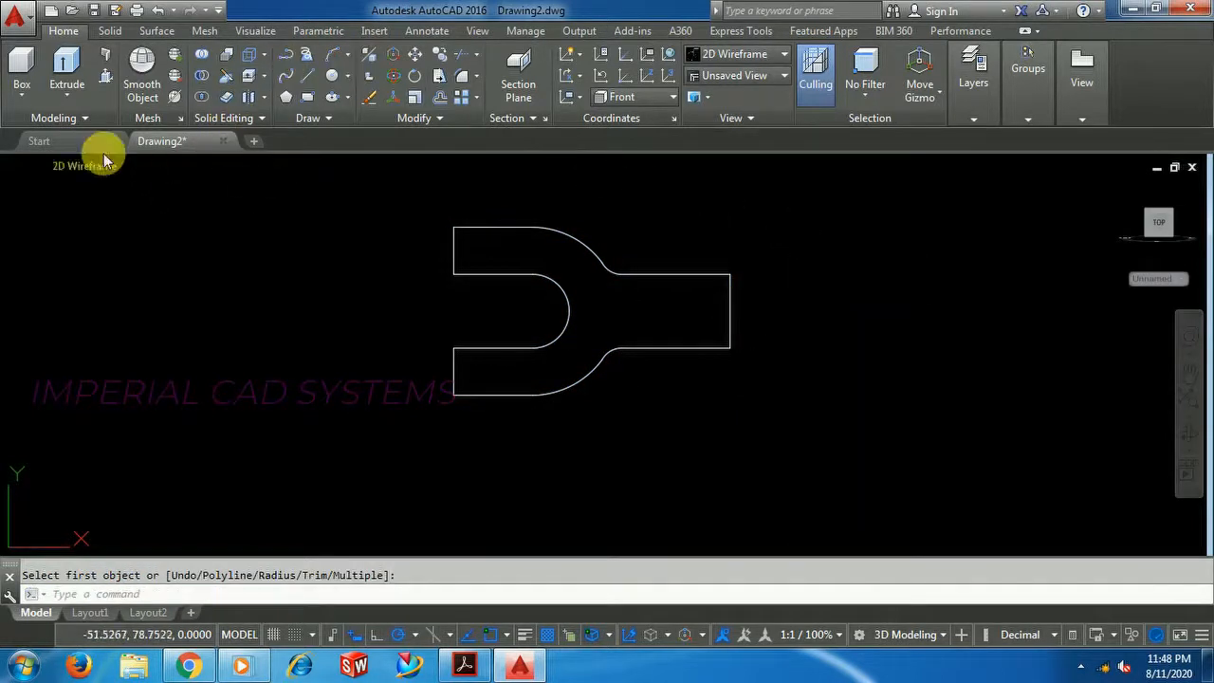
- Change the viewport from the Front view to SW Isometric
click(26, 165)
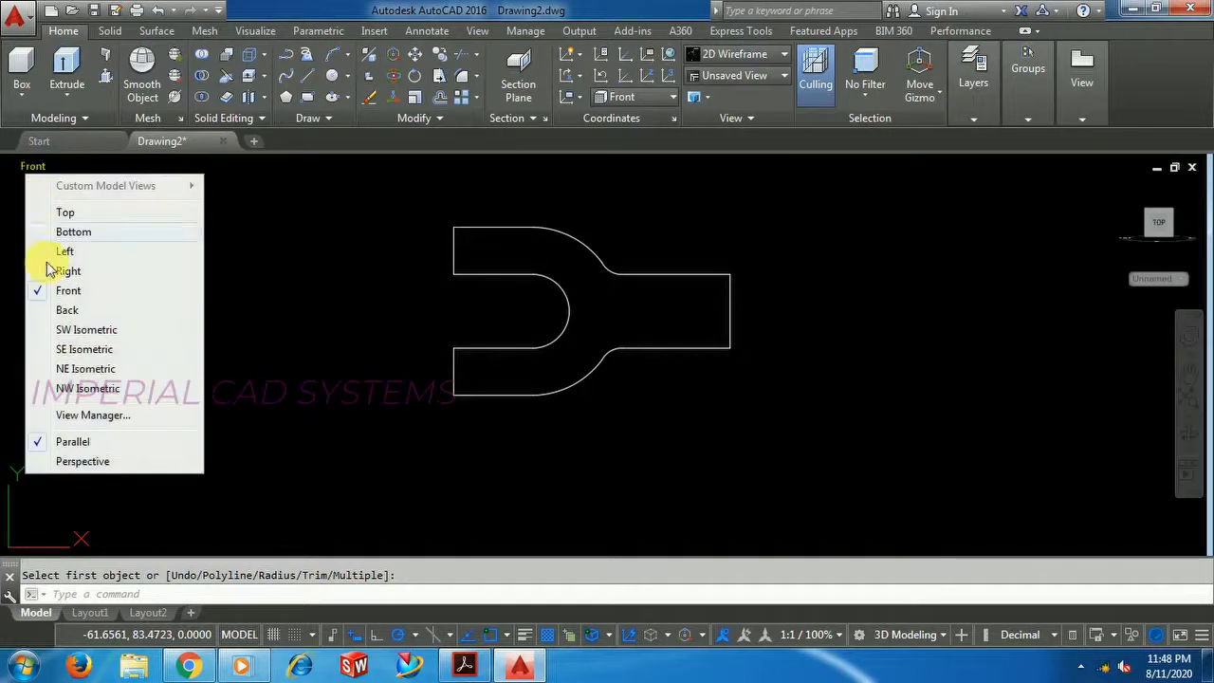
click(81, 332)
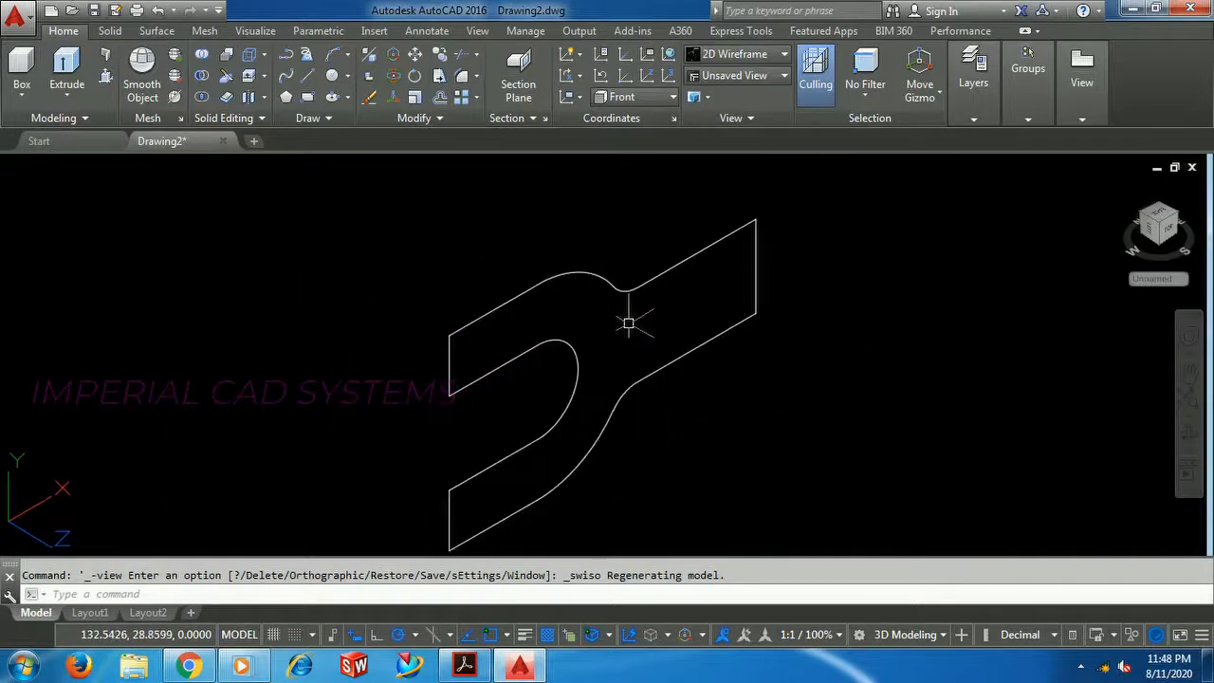
scroll(628, 323, down, 2)
scroll(627, 324, up, 2)
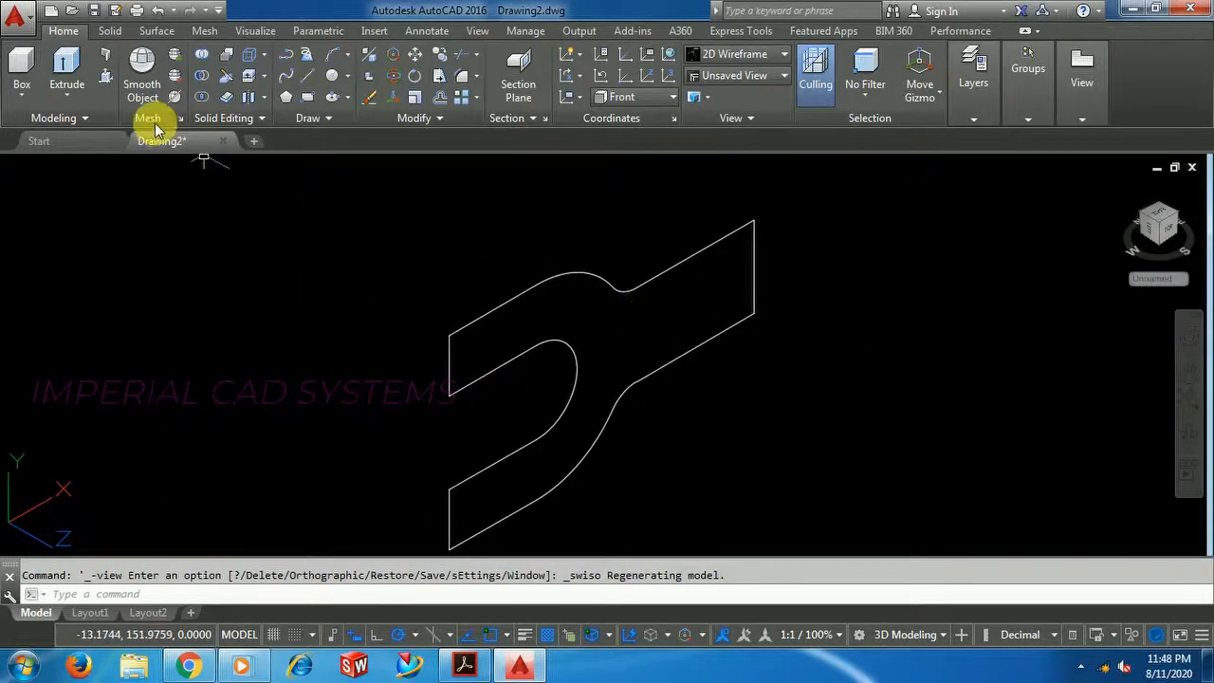
- Extrude the closed fork profile by 28, checking the shank's square size in the workbook PDF in Acrobat Reader before returning to AutoCAD
click(64, 60)
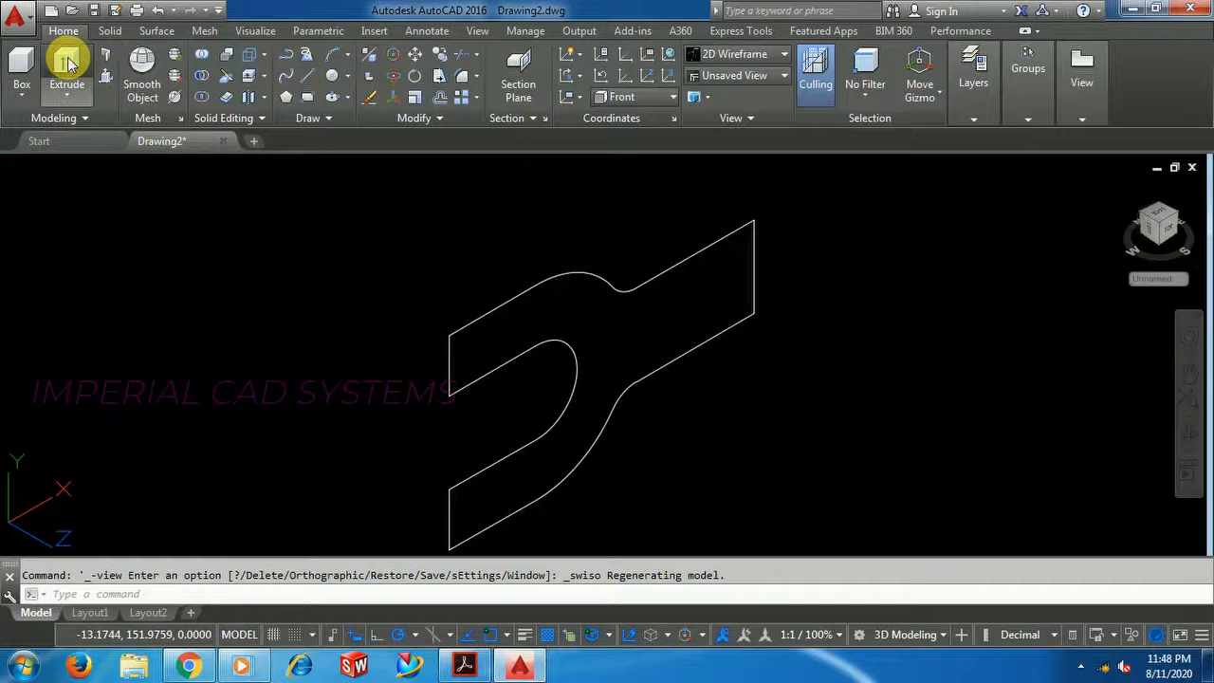
click(626, 292)
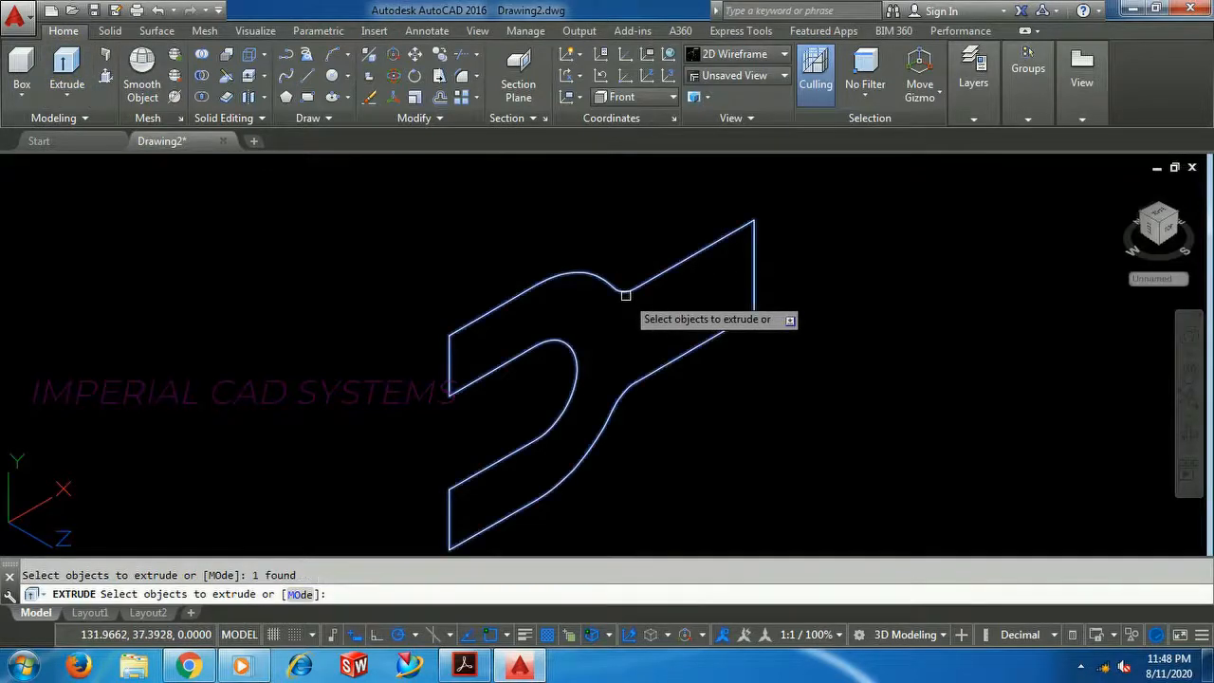
click(464, 664)
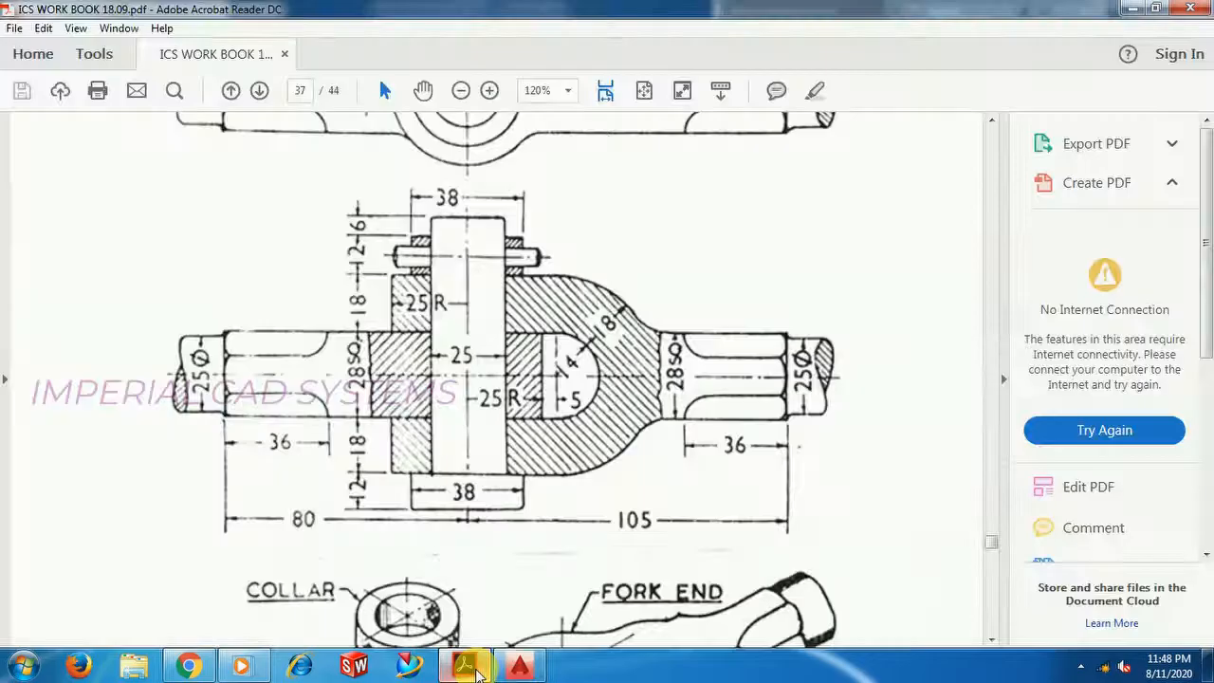
scroll(675, 374, down, 1)
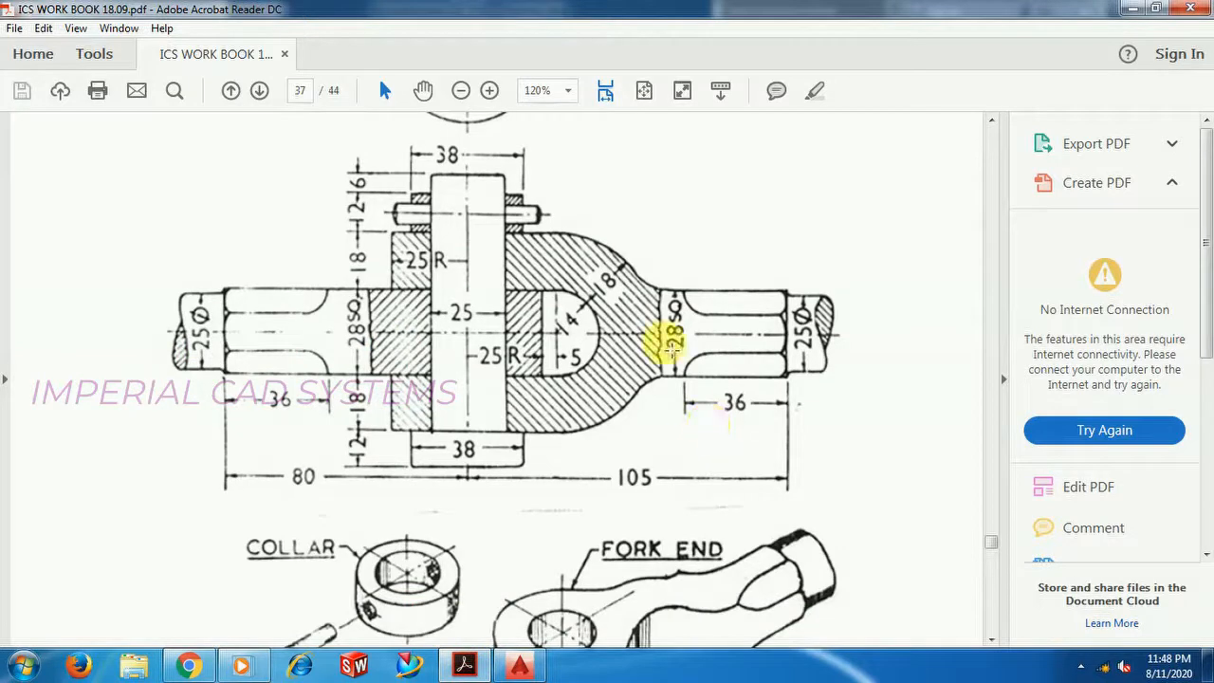
scroll(675, 308, up, 1)
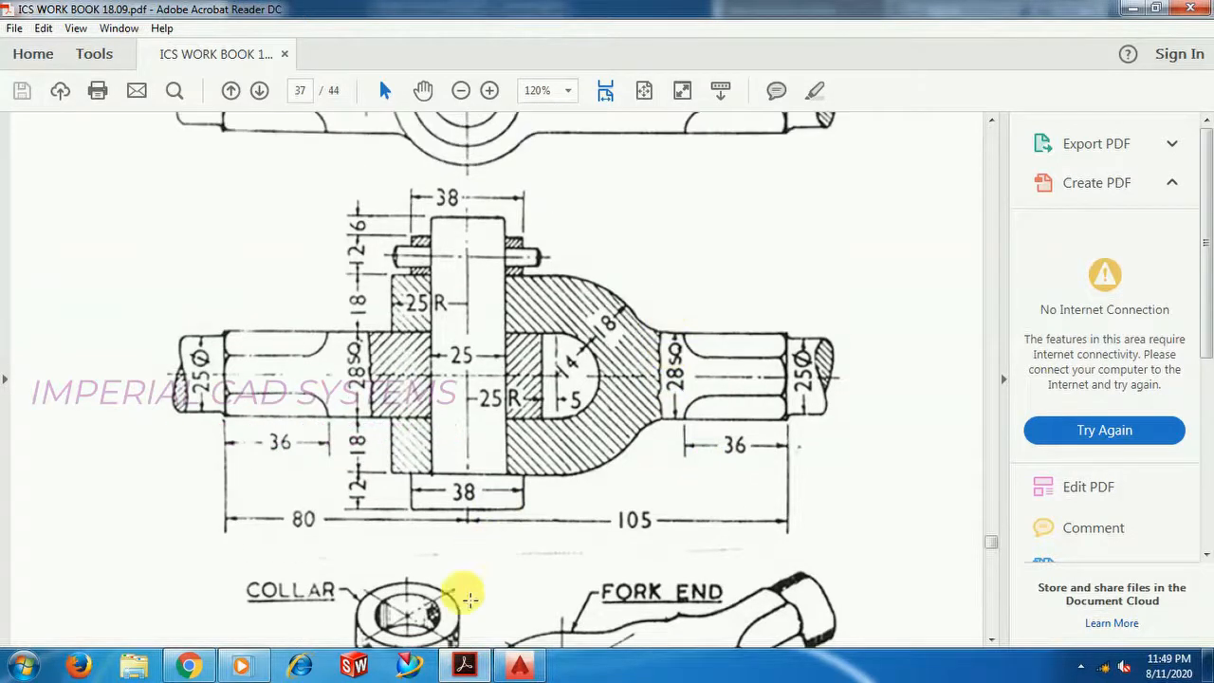
mouse_move(531, 667)
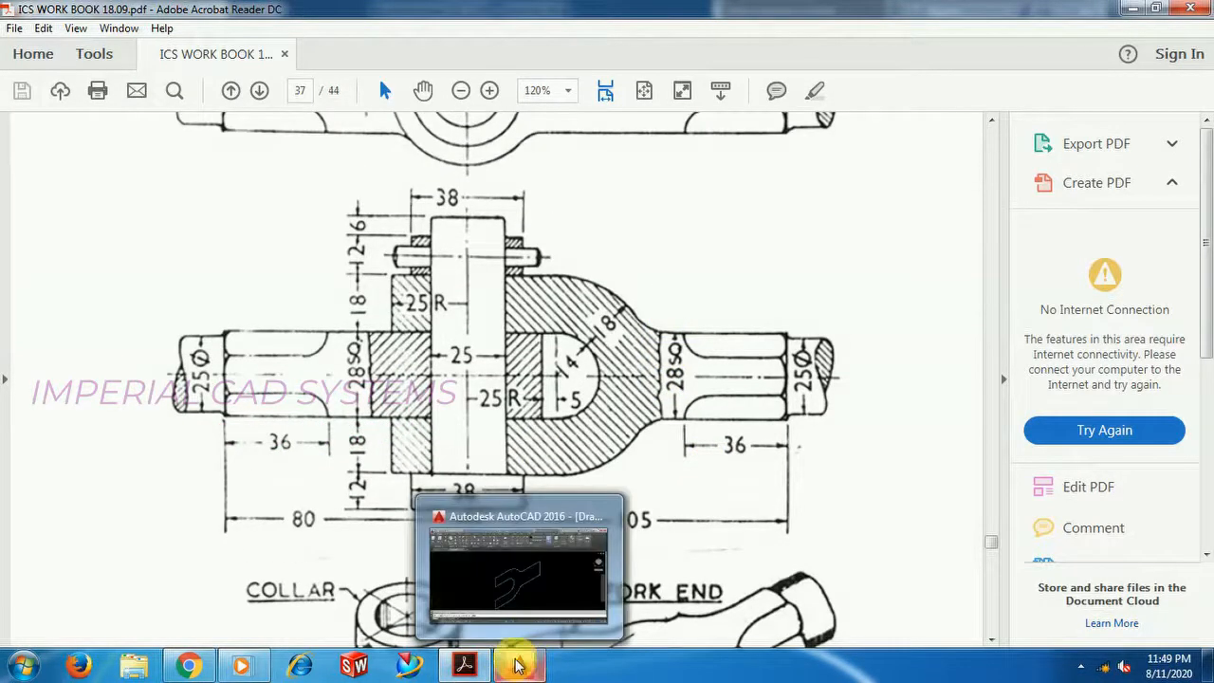
click(517, 667)
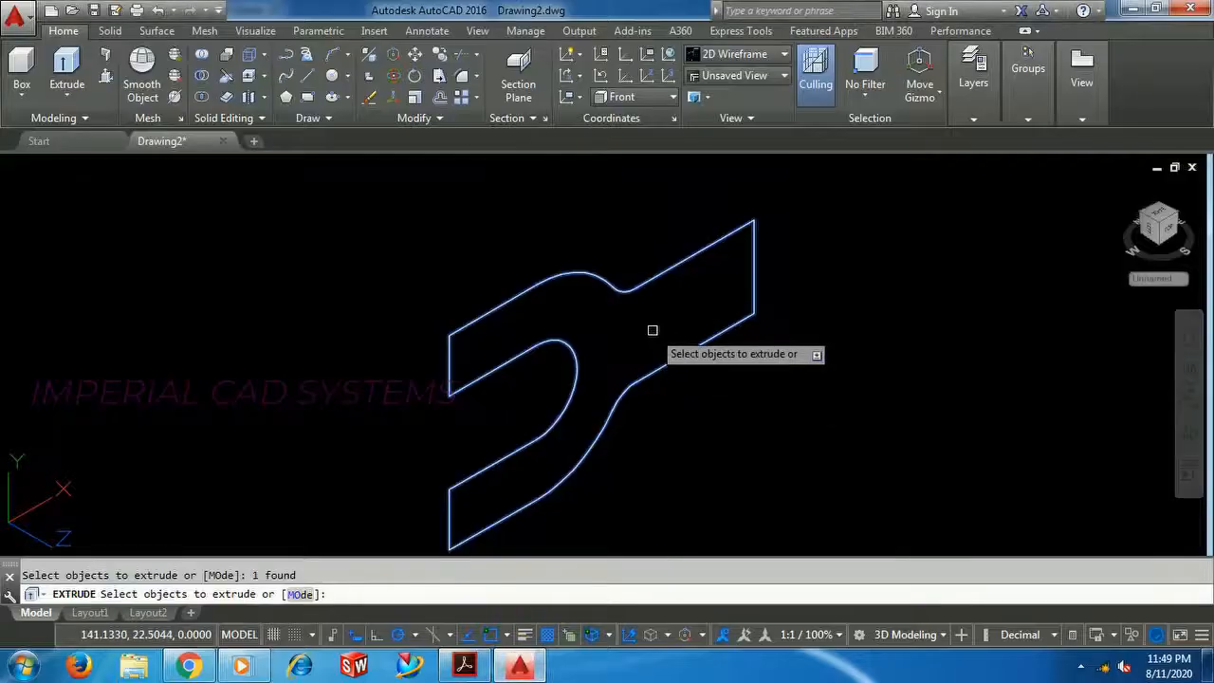
key(Return)
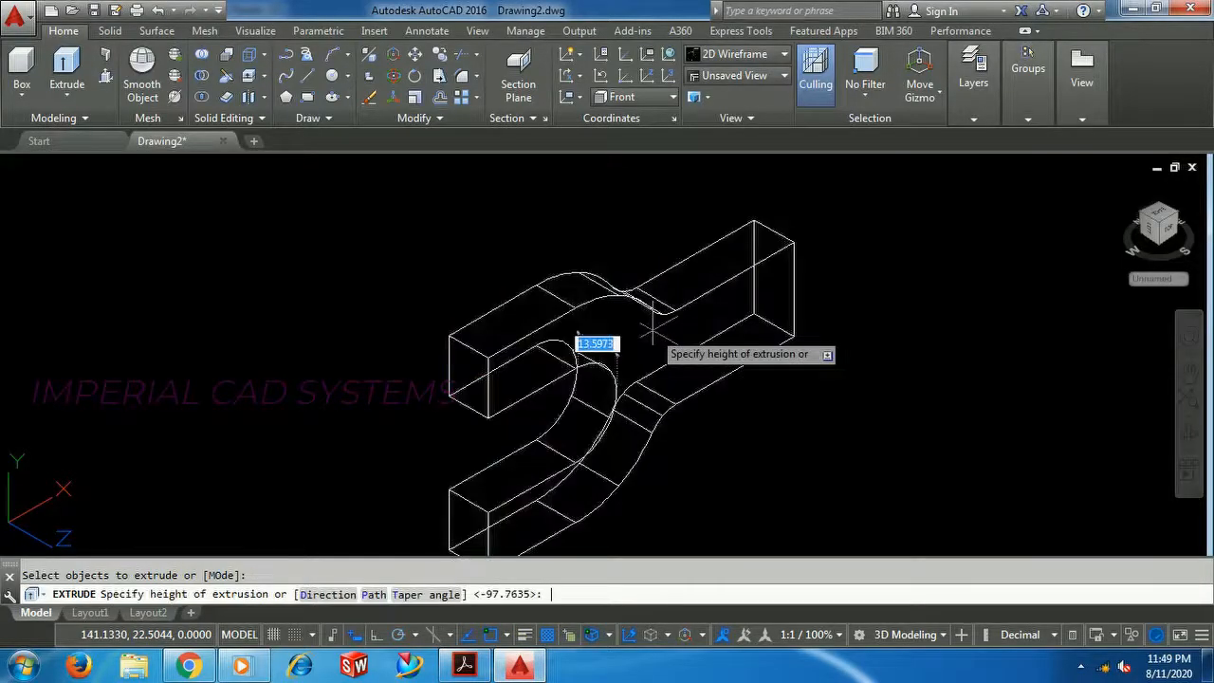
text(2)
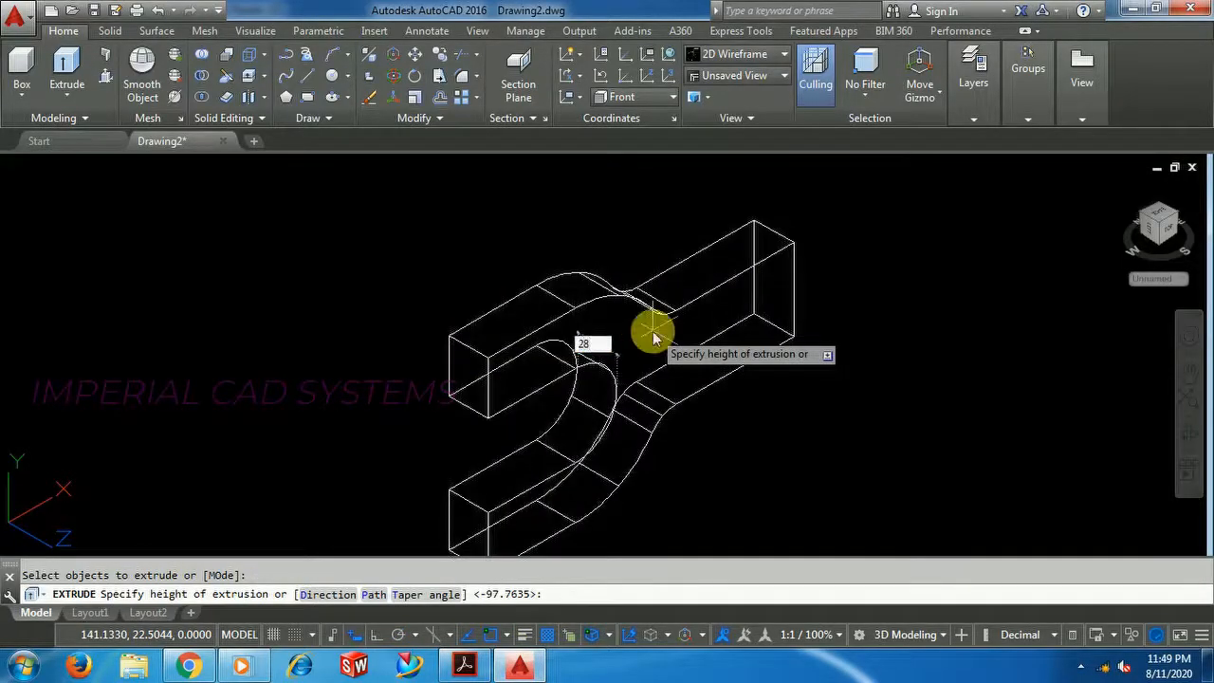
text(8)
key(Return)
middle_drag(653, 330, 626, 269)
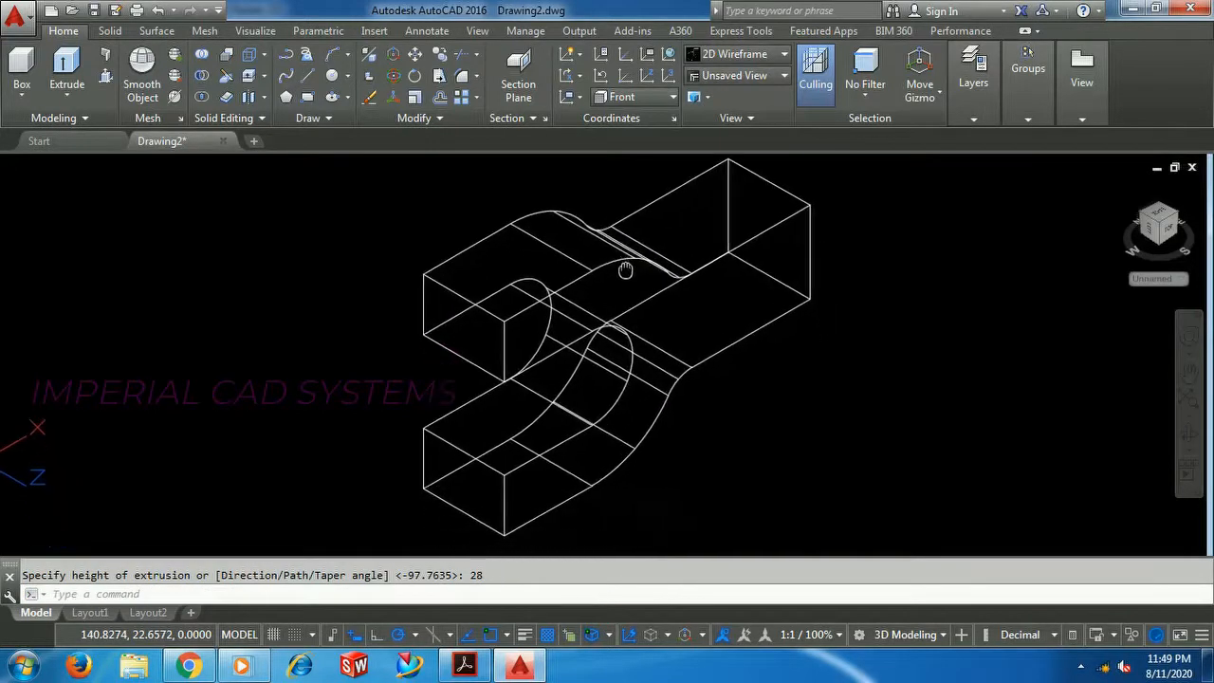
- Change the viewport's visual style from 2D Wireframe to Realistic
click(122, 166)
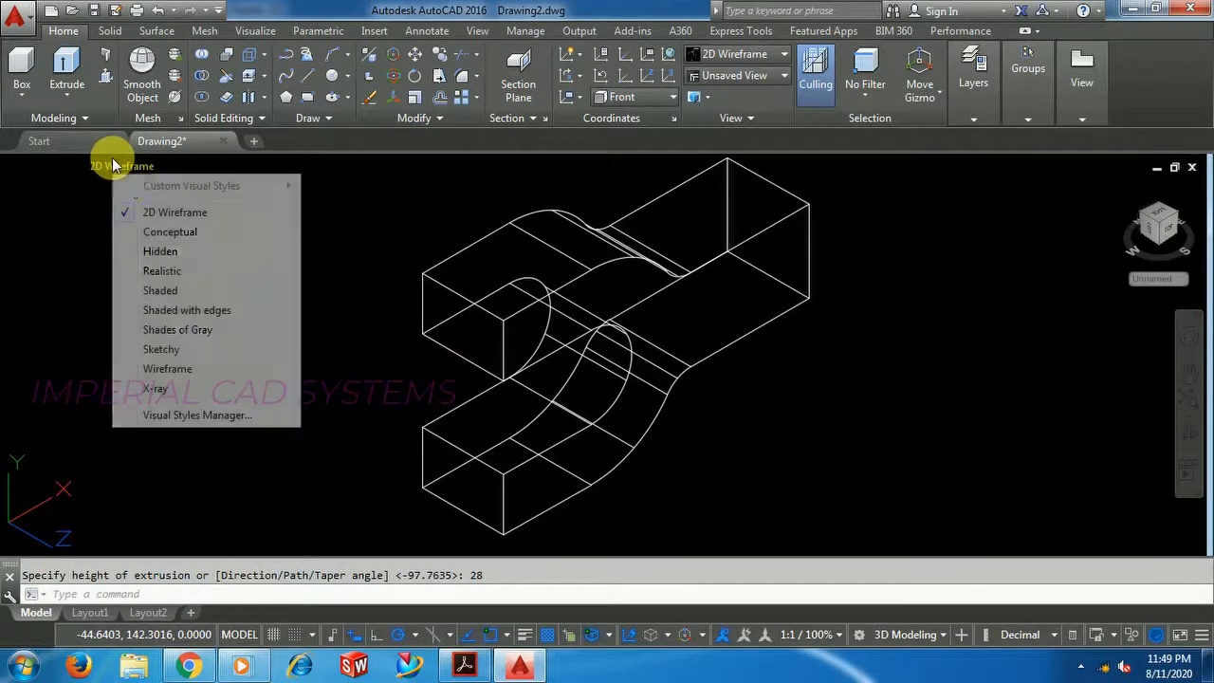
click(152, 271)
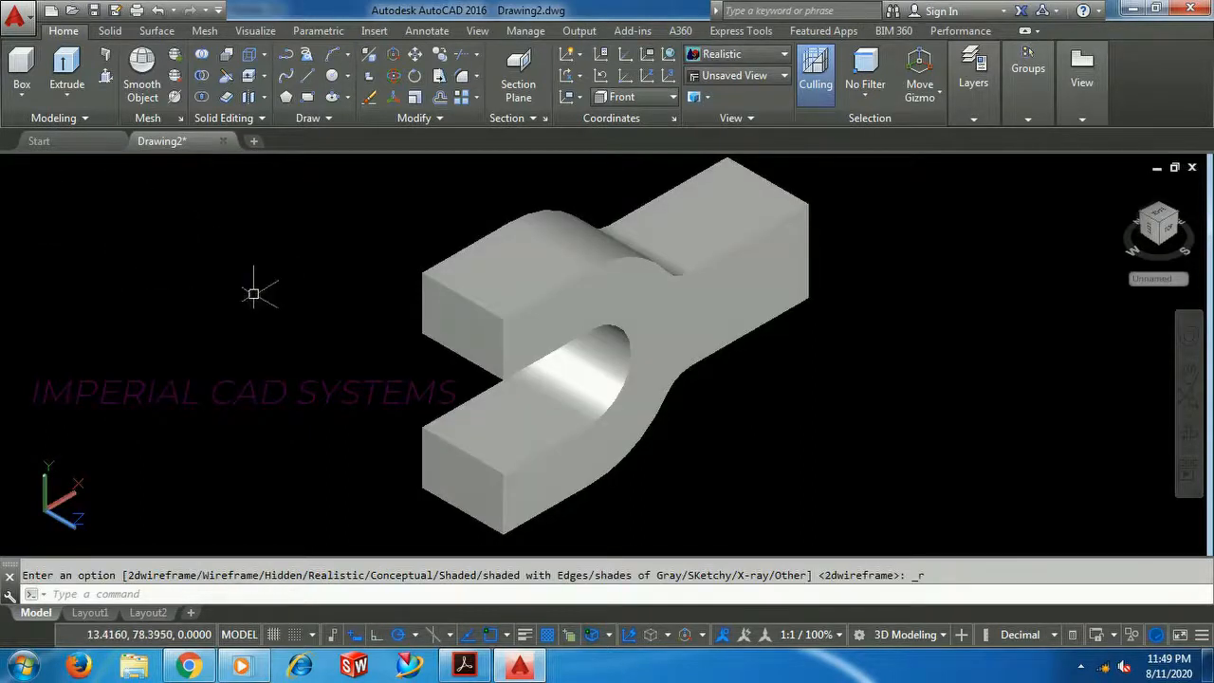
middle_drag(253, 294, 181, 318)
- Set the extruded fork solid's colour to index colour 21 and deselect it
click(408, 268)
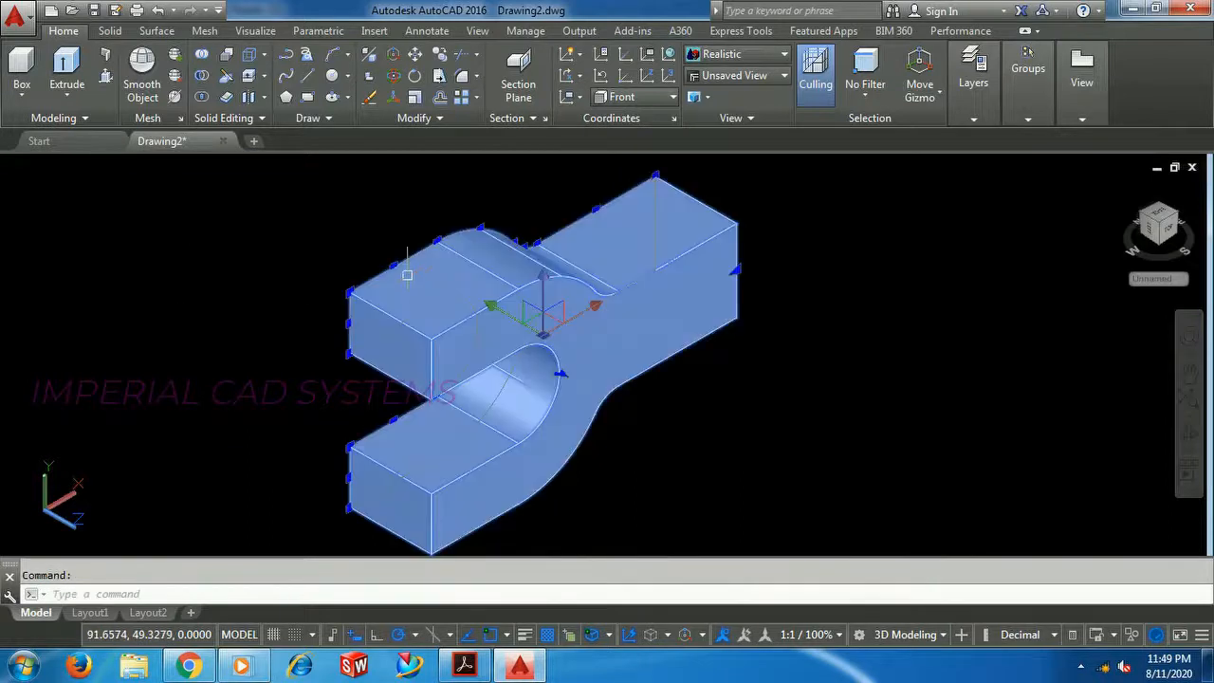
click(621, 158)
click(623, 161)
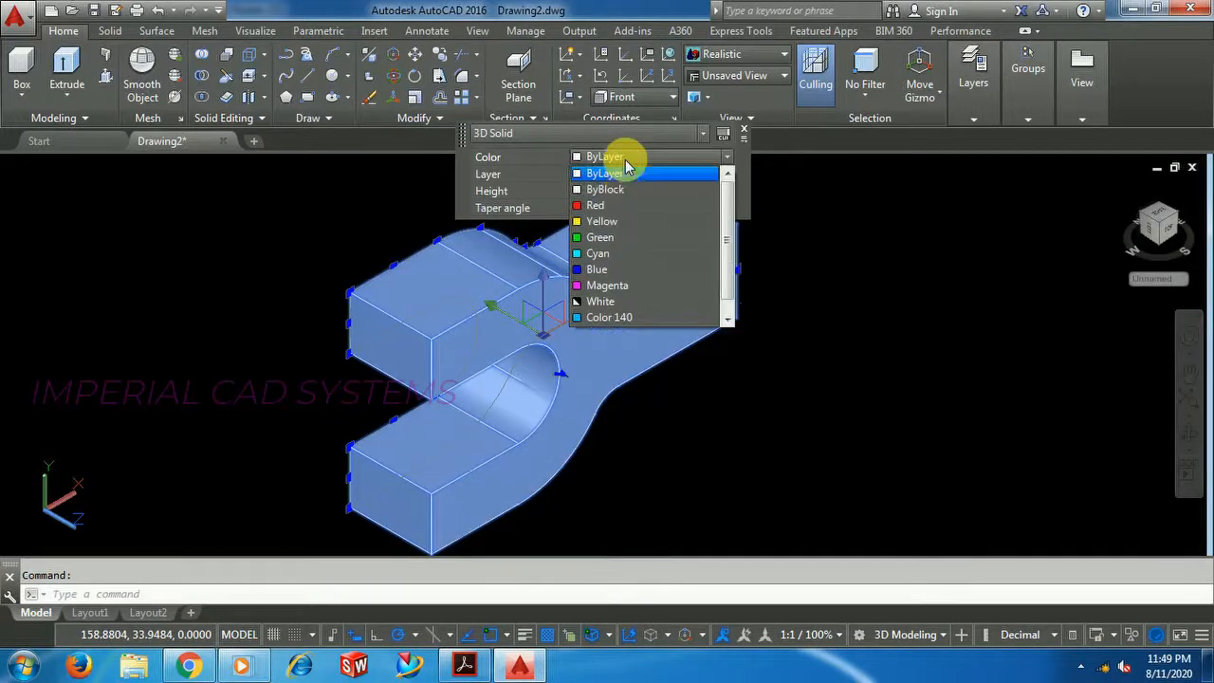
scroll(616, 311, down, 1)
click(619, 318)
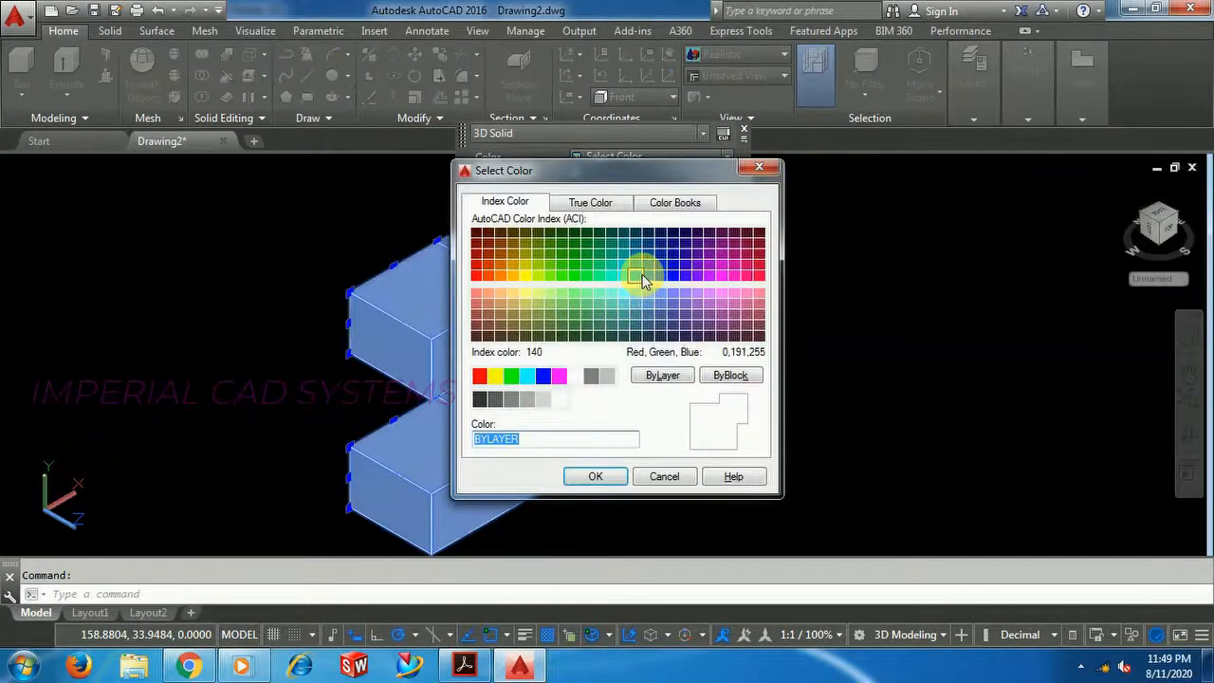
click(487, 293)
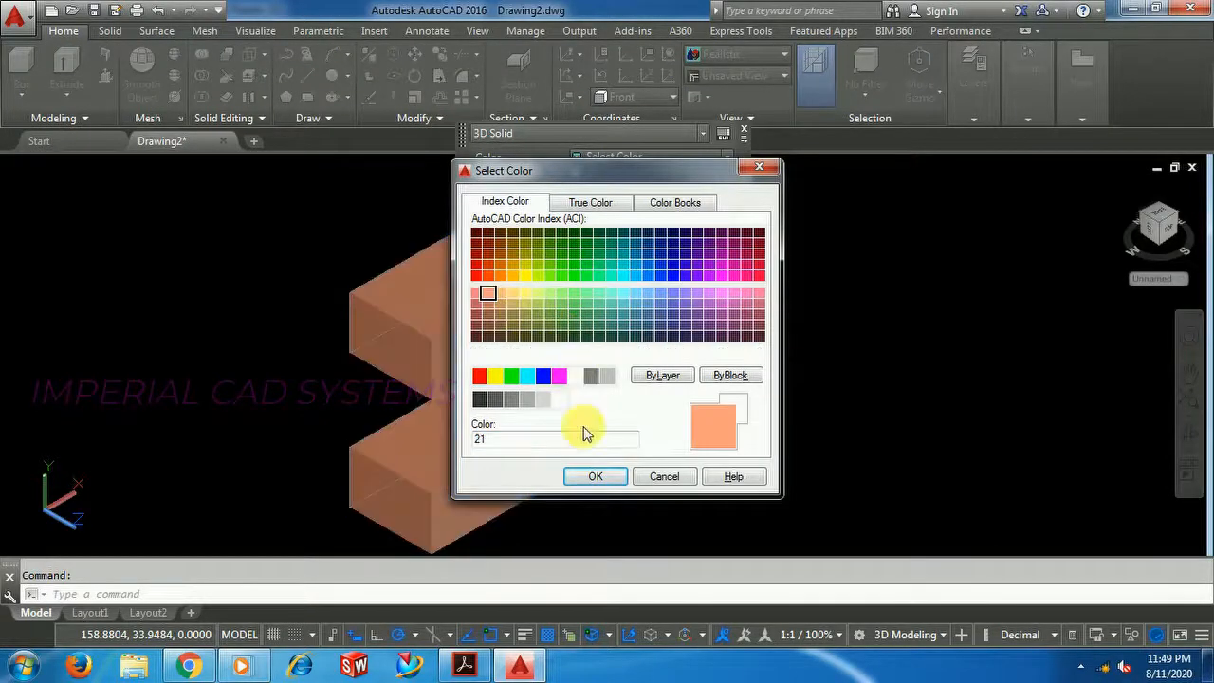
click(595, 476)
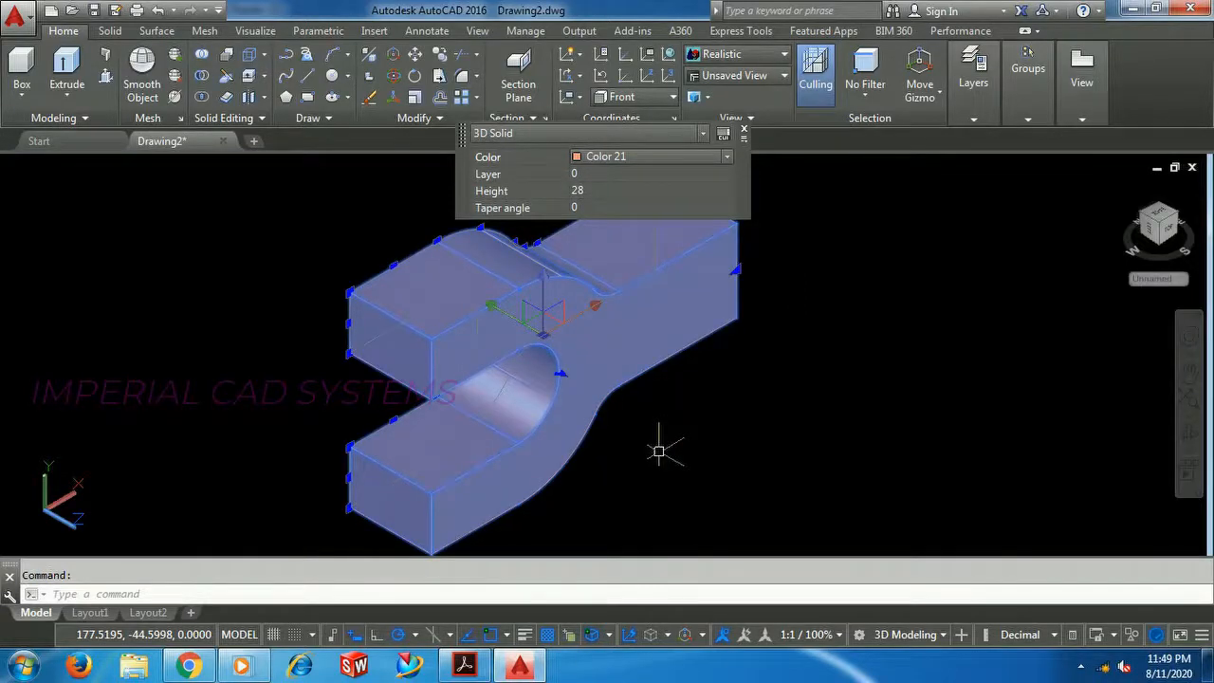
key(Escape)
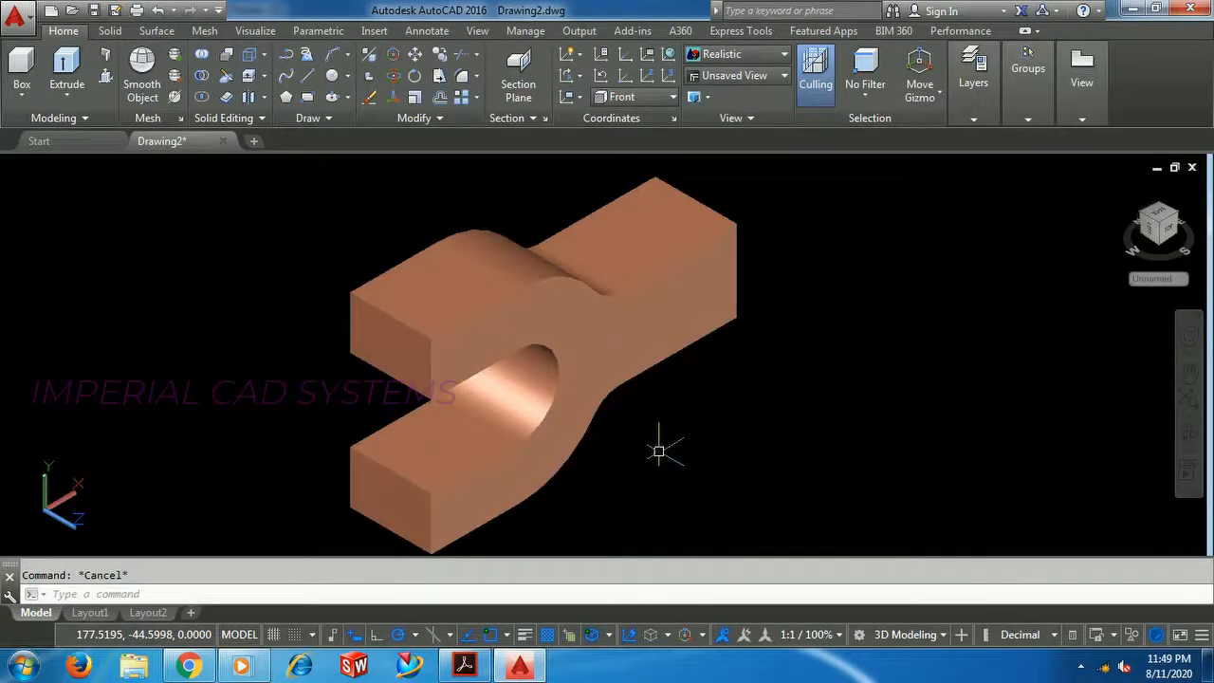
scroll(669, 405, up, 6)
scroll(670, 403, down, 8)
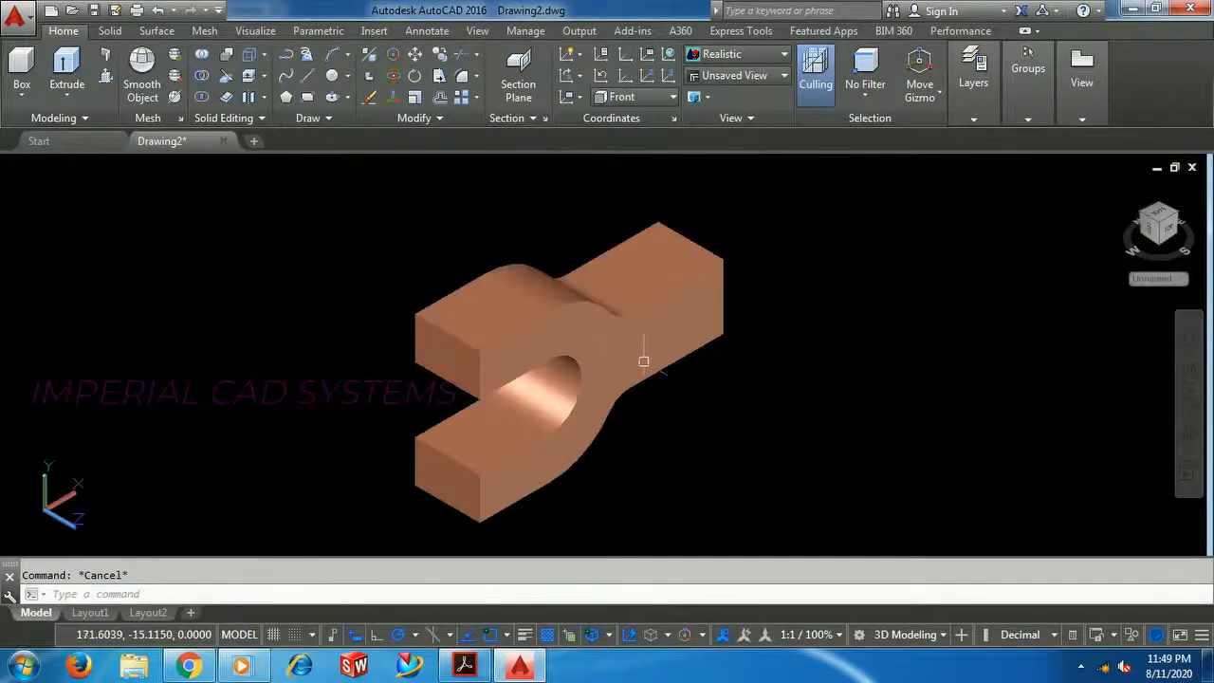
middle_drag(631, 423, 633, 390)
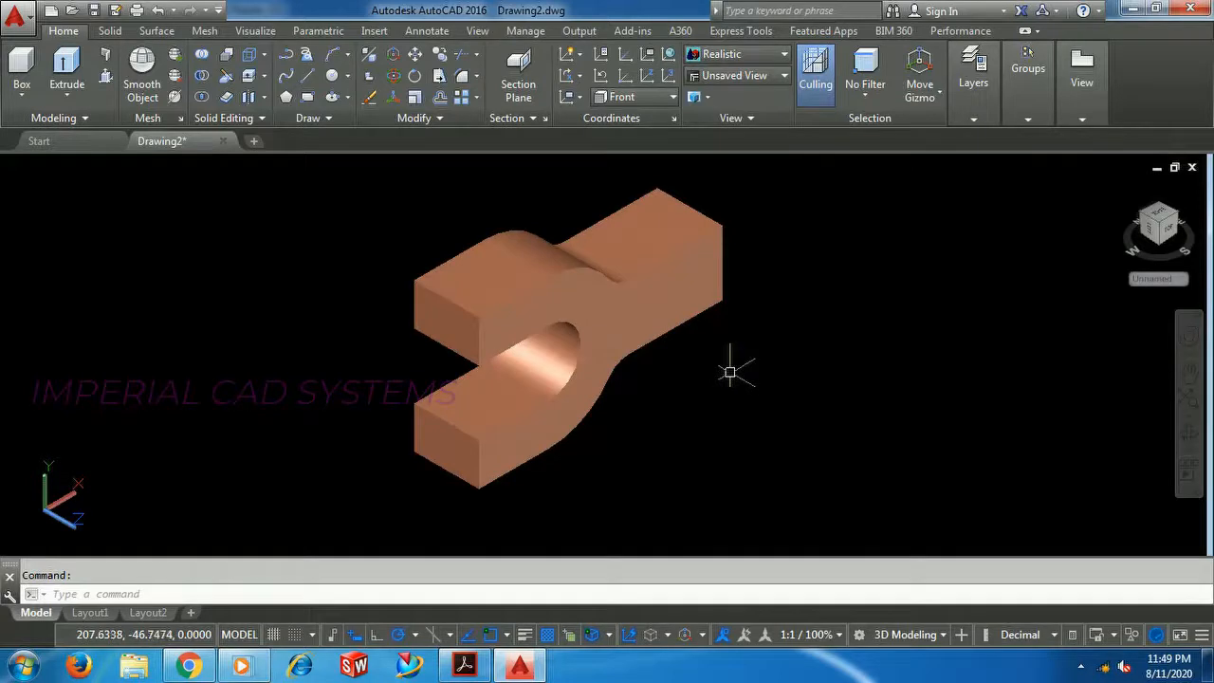
- Set the fork solid's colour to index colour 31 and deselect it
click(632, 320)
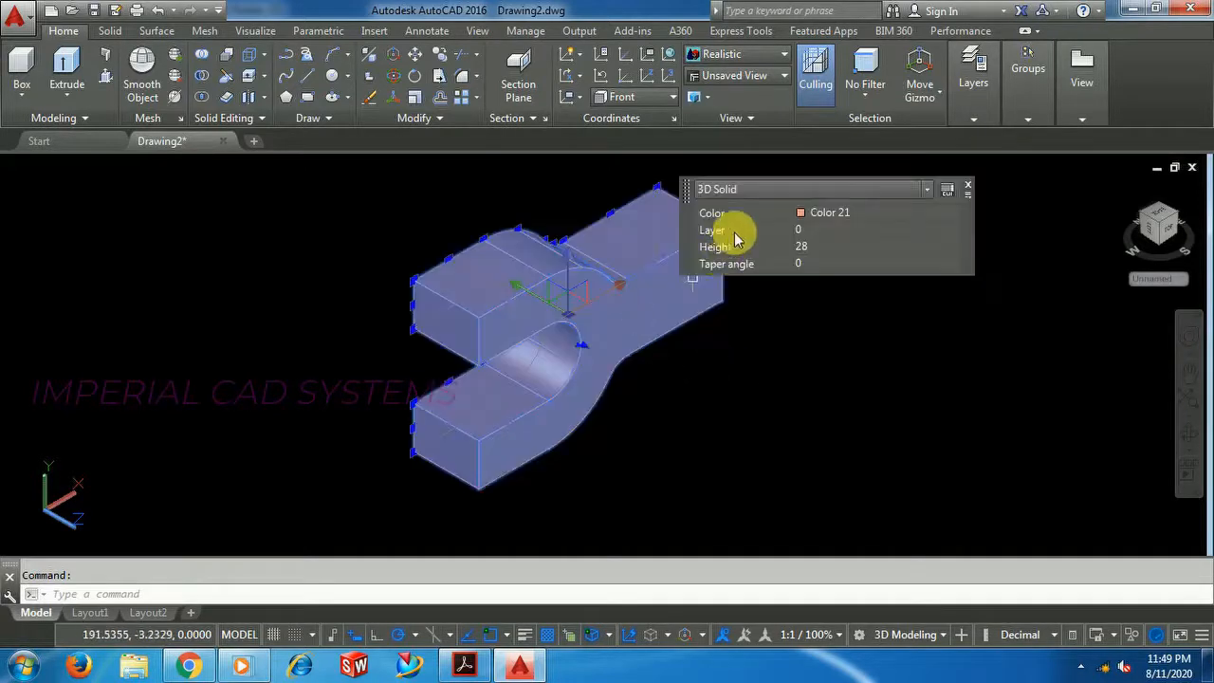
click(817, 219)
click(816, 215)
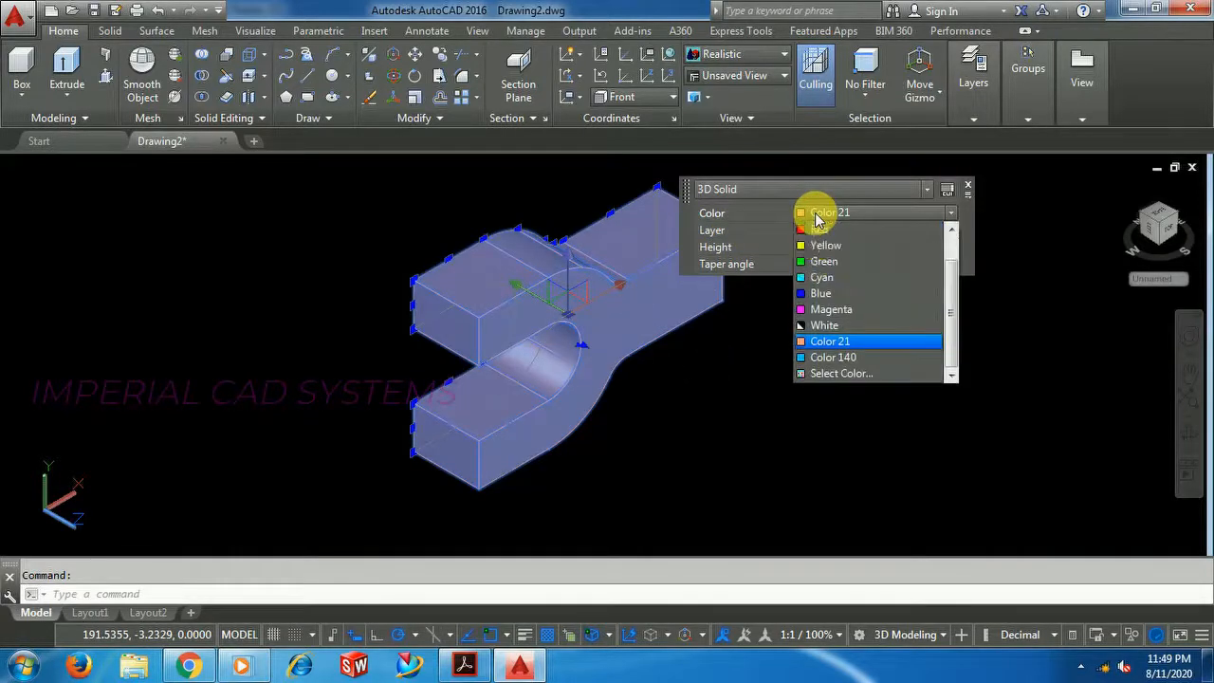
click(820, 376)
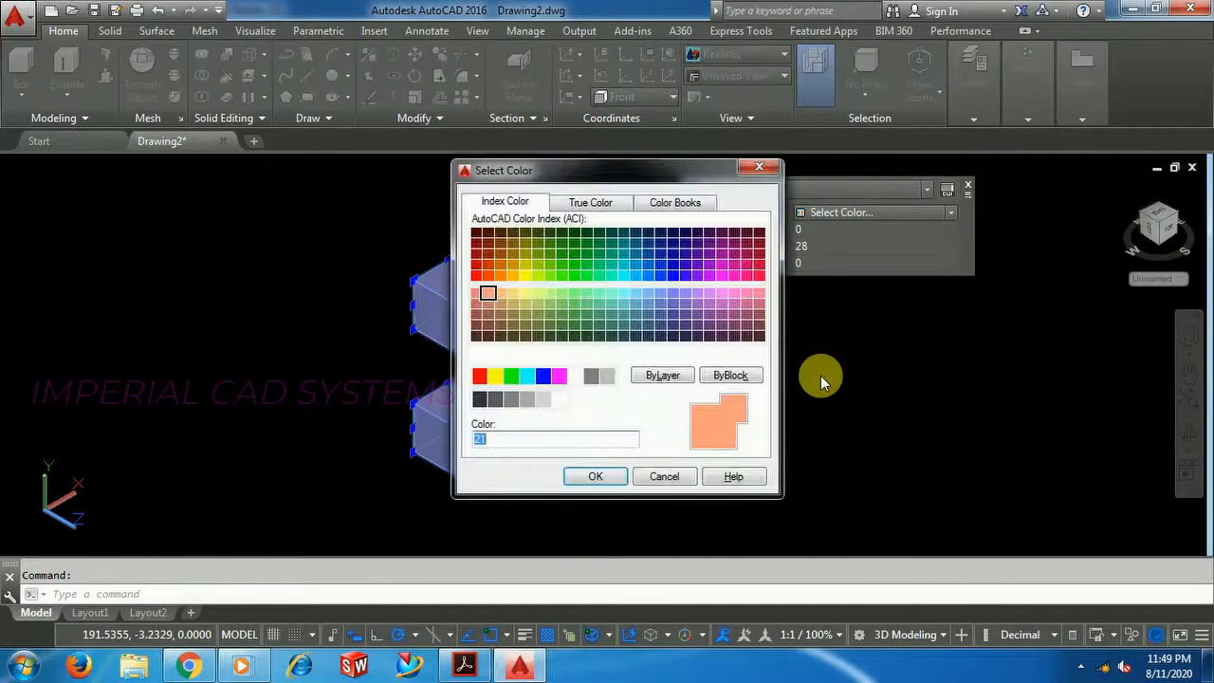
click(503, 296)
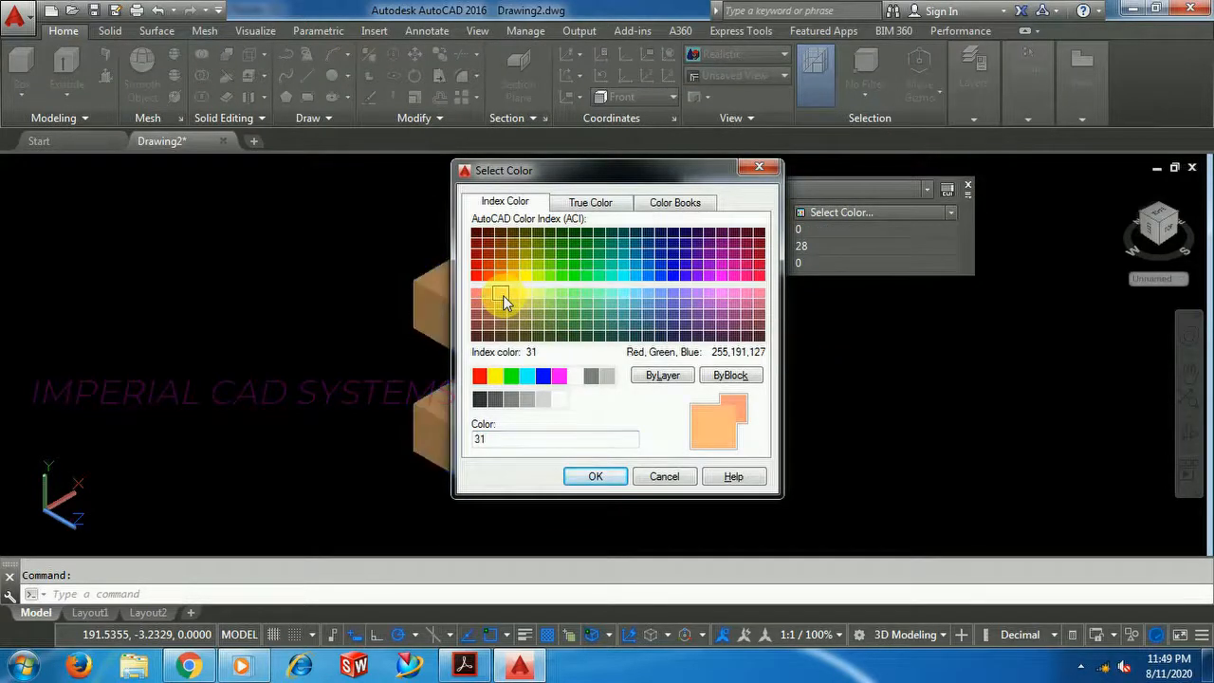
click(612, 480)
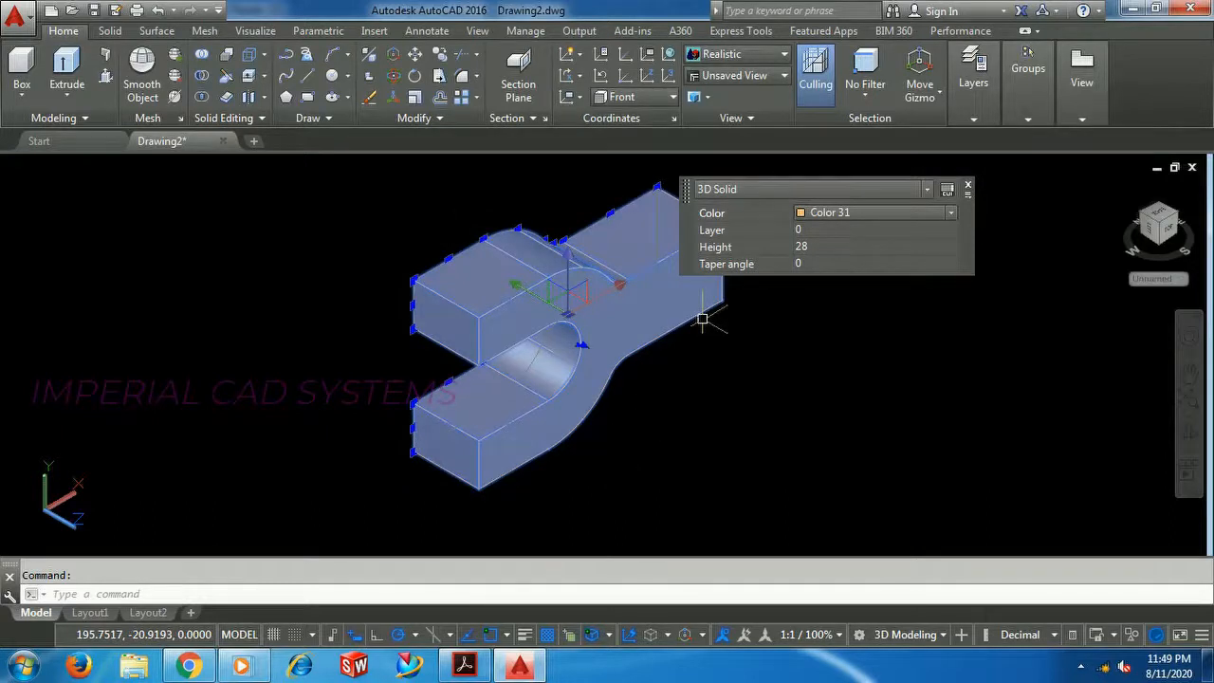
key(Escape)
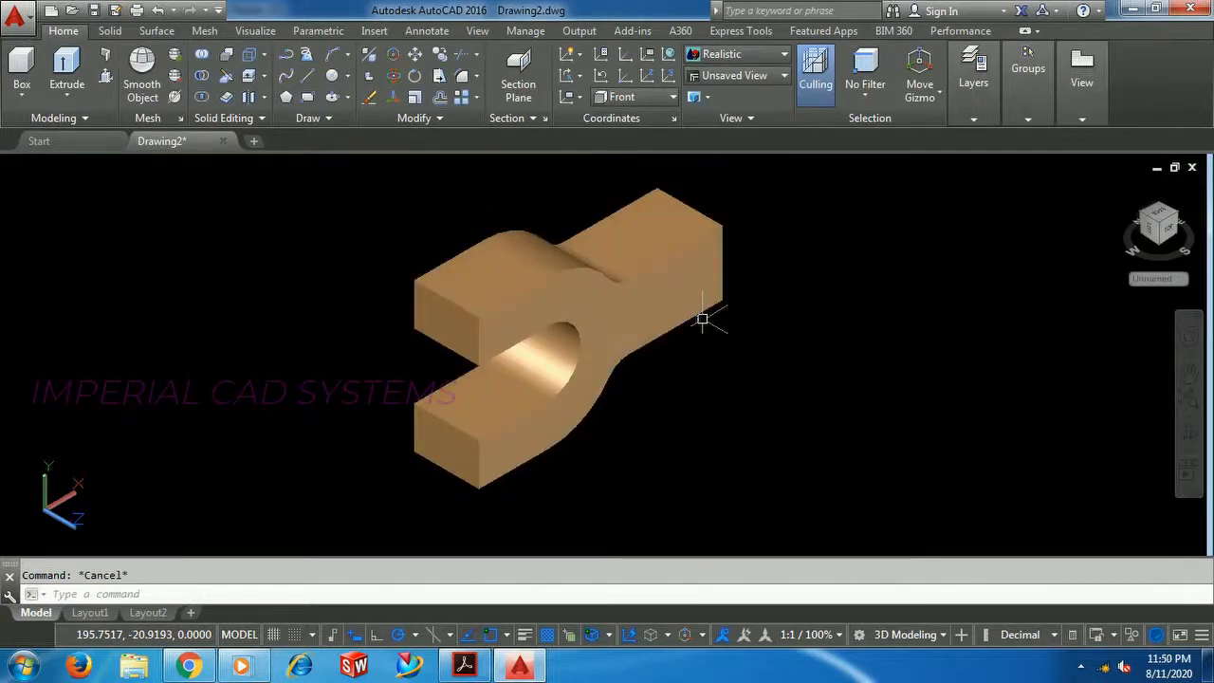
scroll(612, 325, up, 4)
scroll(612, 325, down, 3)
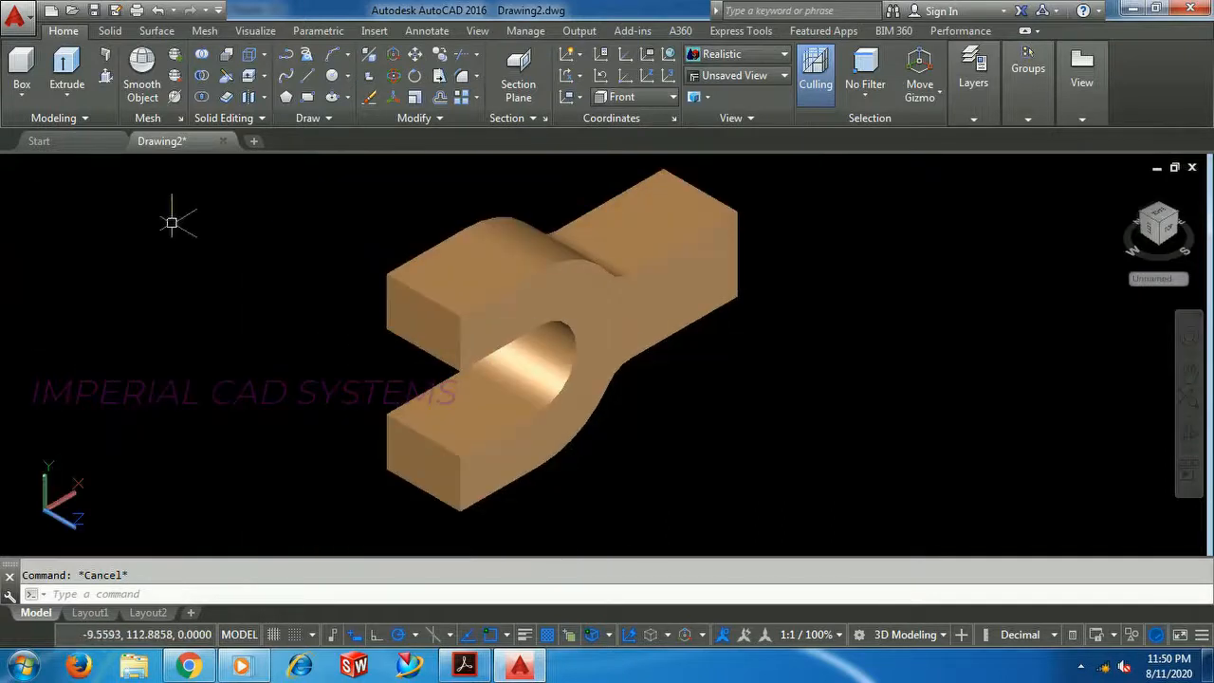
- Inspect the fork solid in the SE, NE and NW Isometric views and return to SW Isometric
click(33, 167)
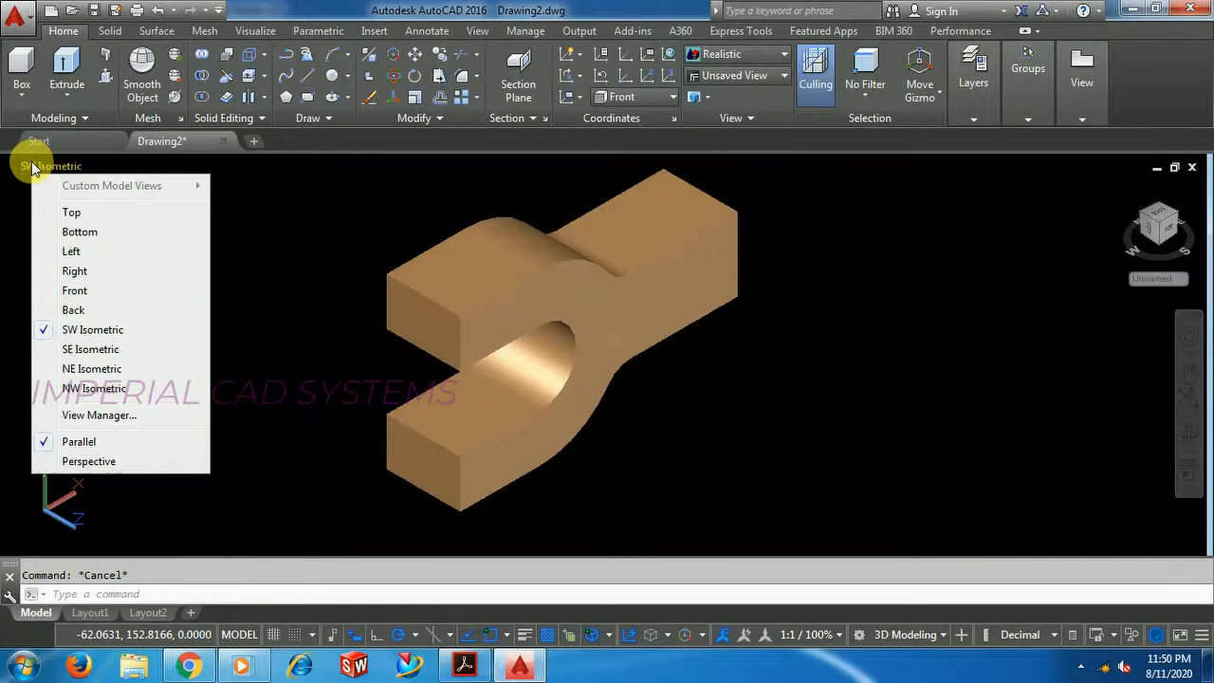
click(76, 349)
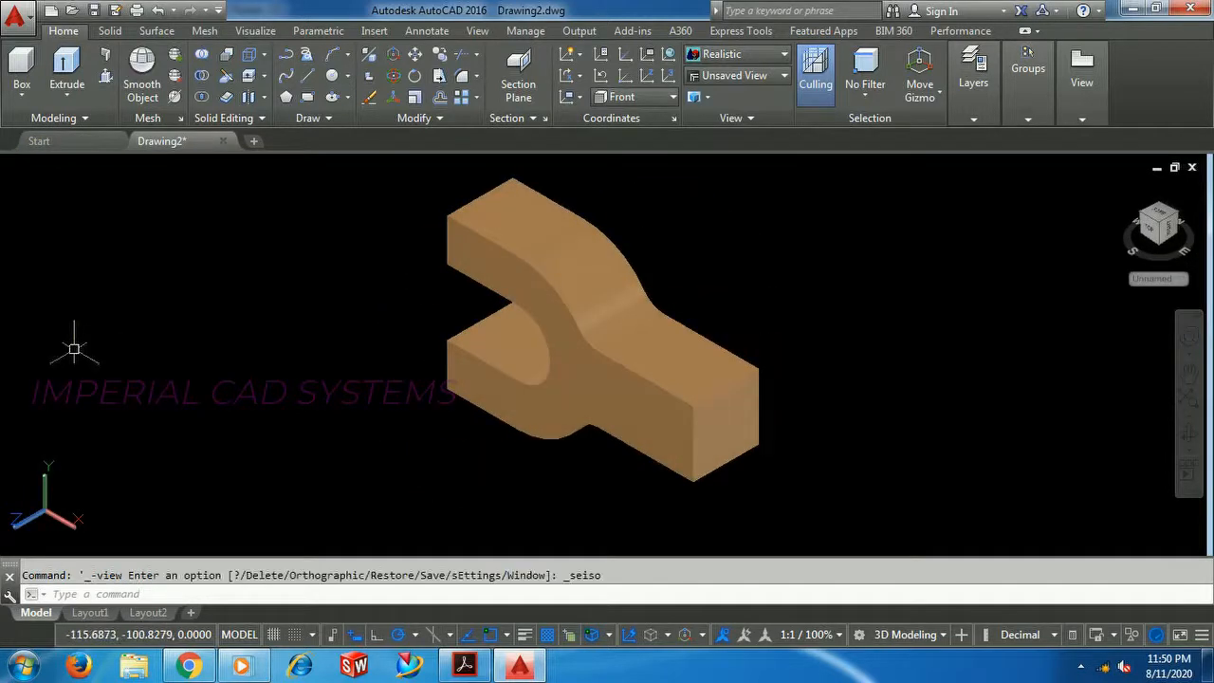
click(90, 144)
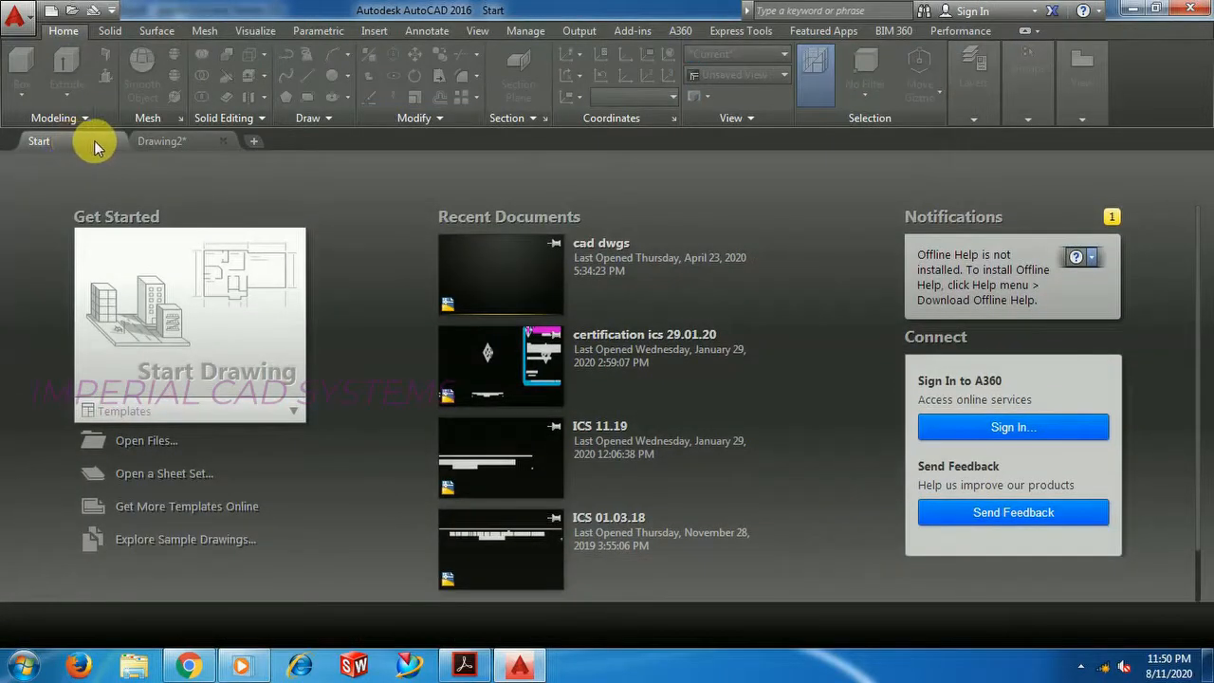
click(150, 141)
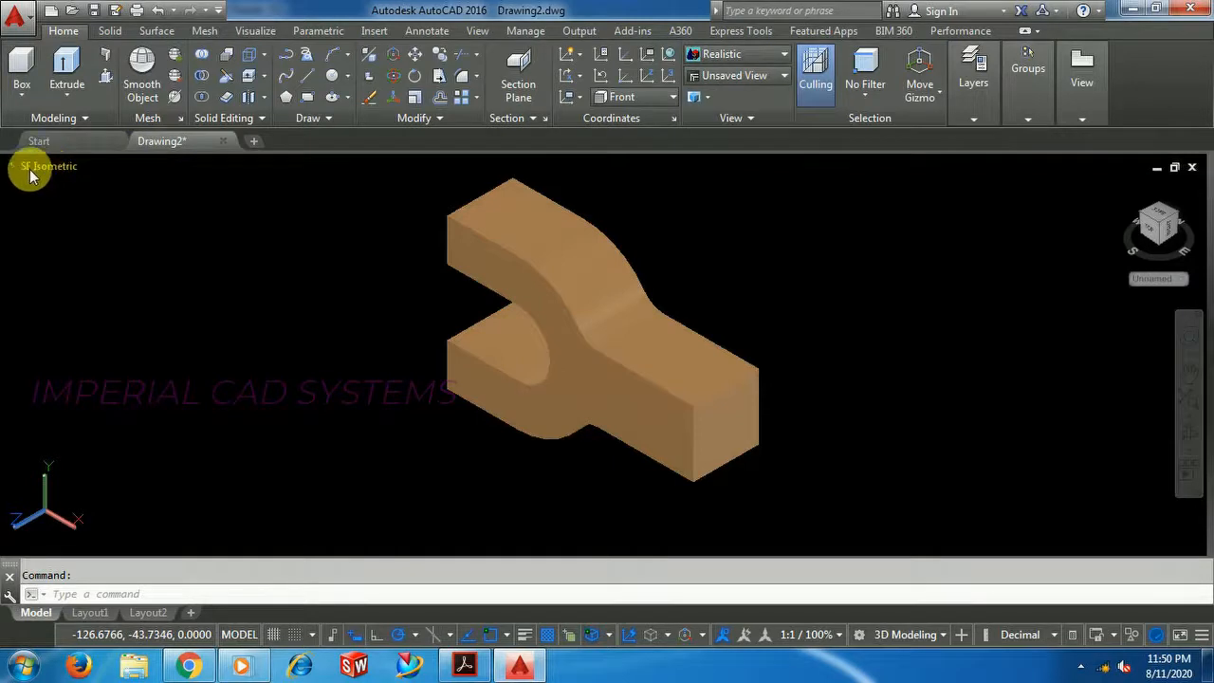
click(38, 169)
click(50, 368)
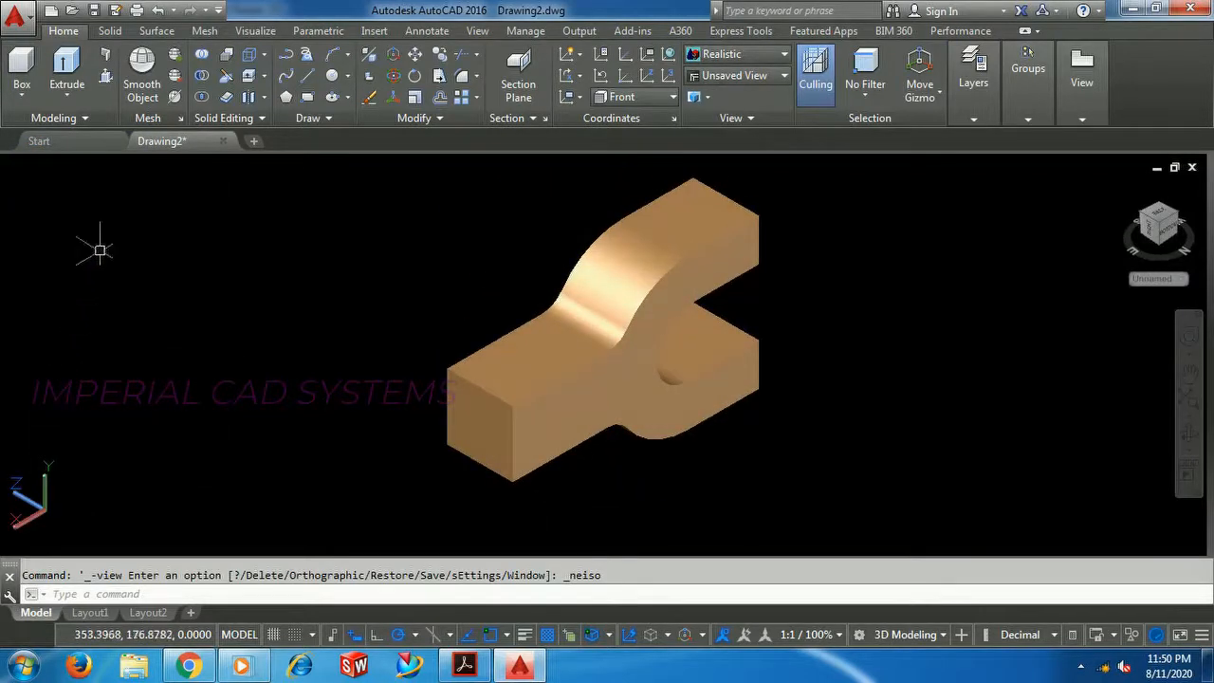
click(33, 166)
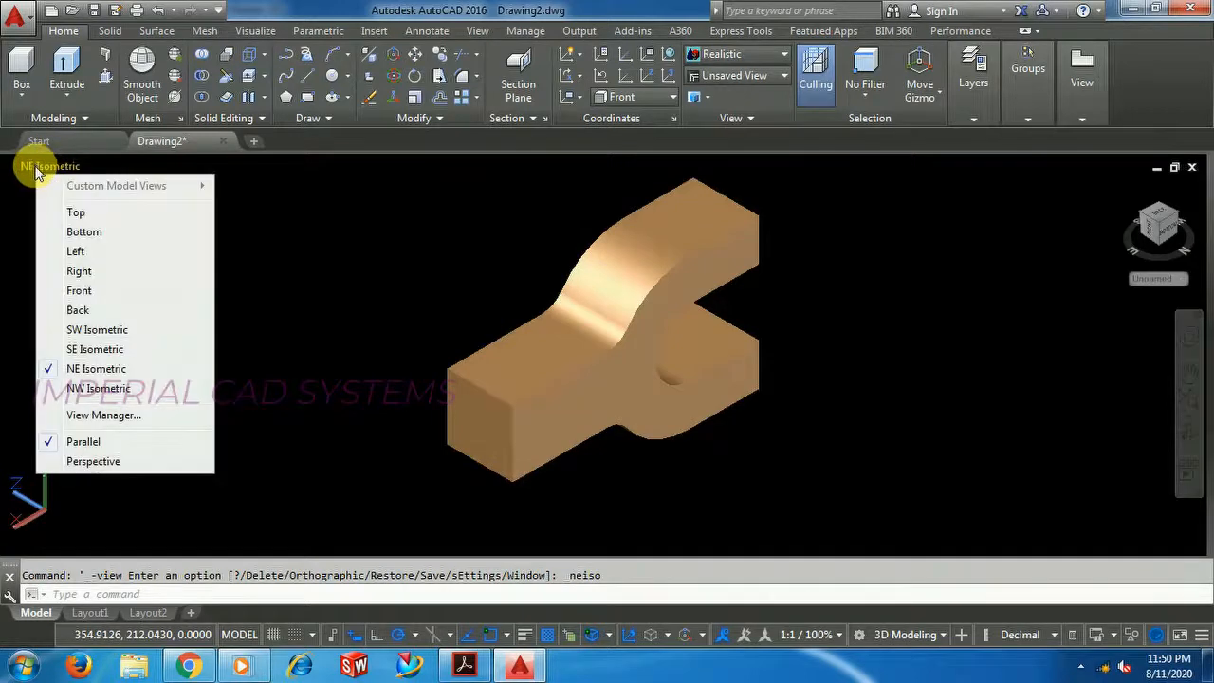
click(70, 389)
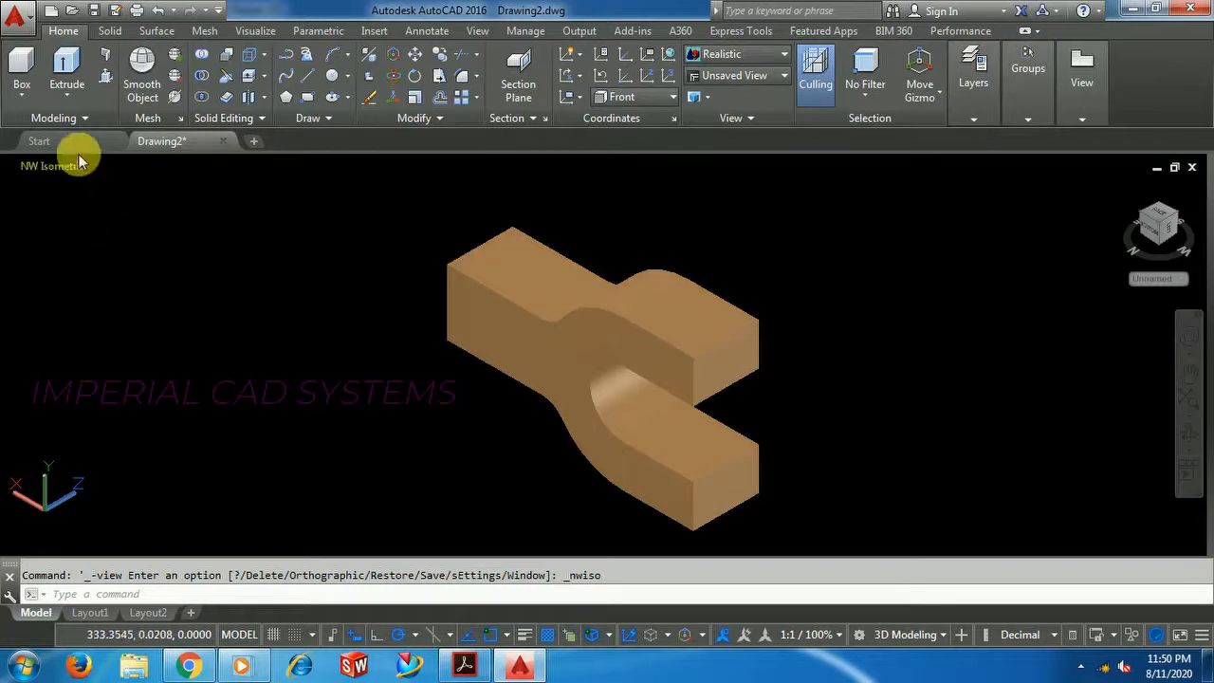
click(30, 165)
click(76, 332)
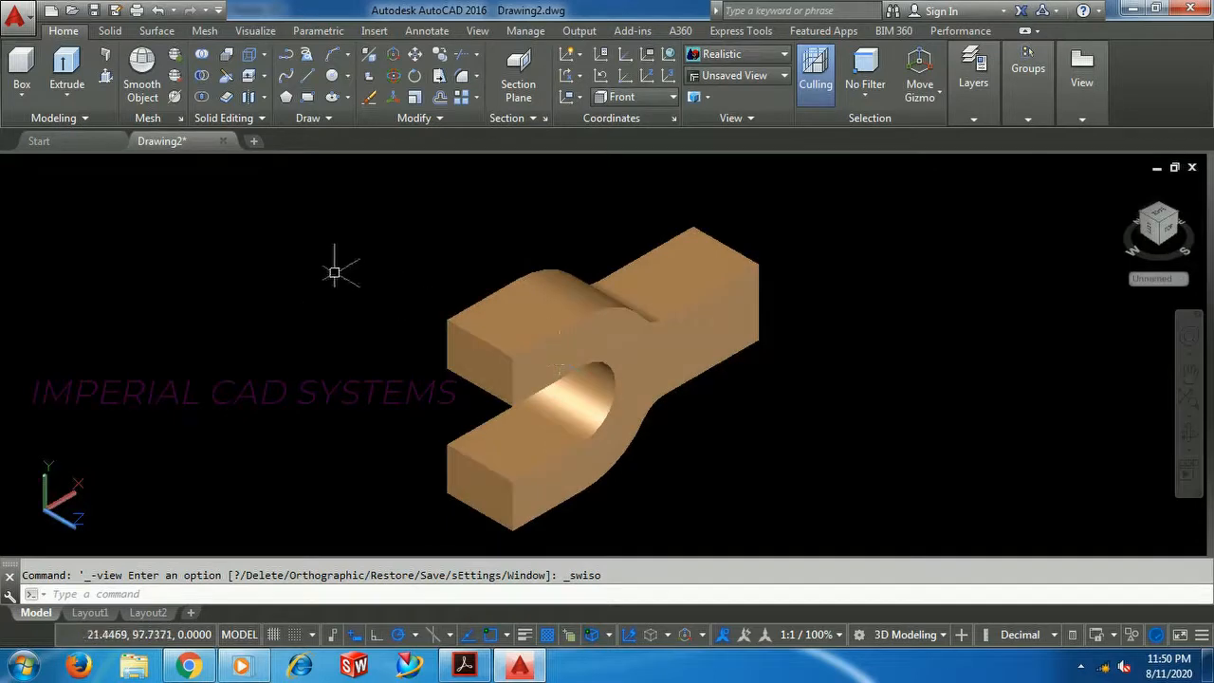
- Check the fork end's sectional dimensions and pictorial view in the workbook PDF, and return to the AutoCAD model
scroll(716, 391, up, 2)
middle_drag(716, 392, 706, 380)
scroll(707, 381, down, 2)
scroll(707, 377, up, 1)
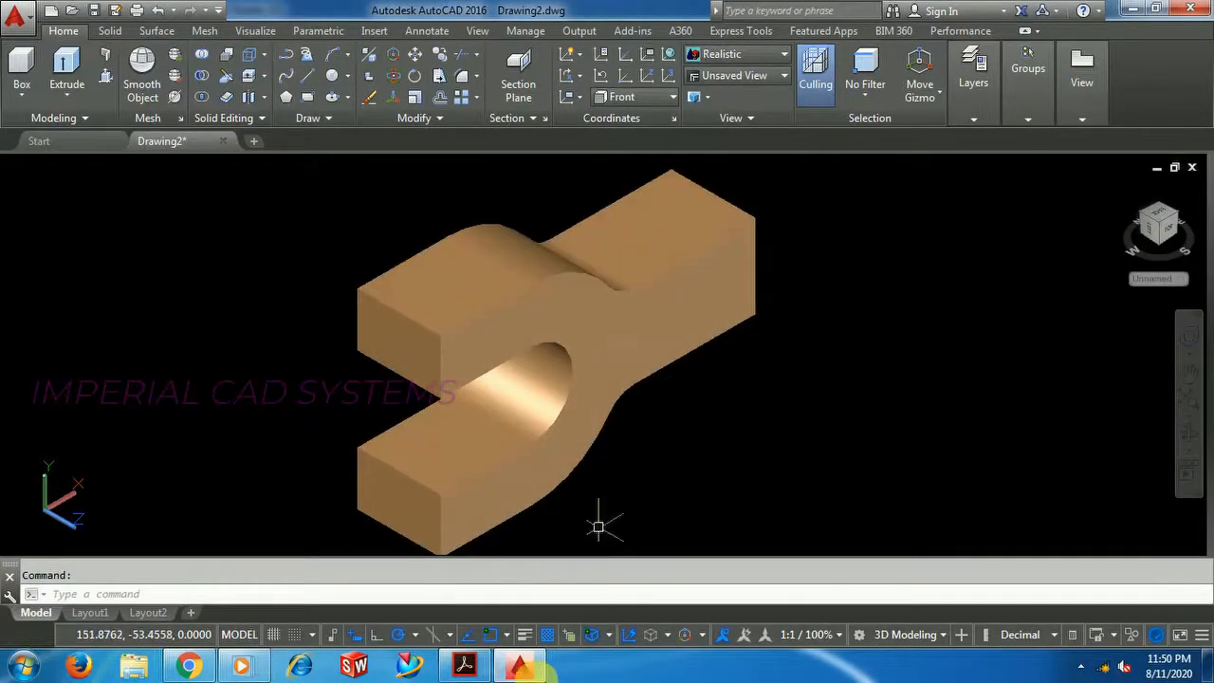
click(524, 668)
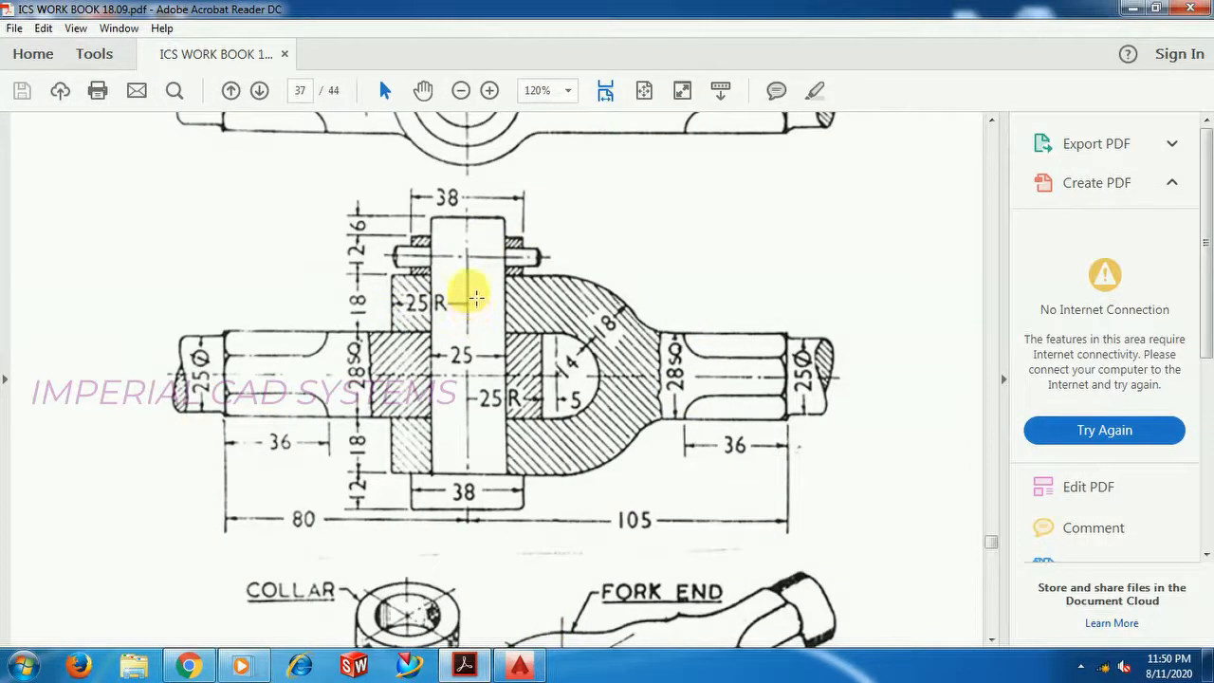
scroll(476, 314, down, 2)
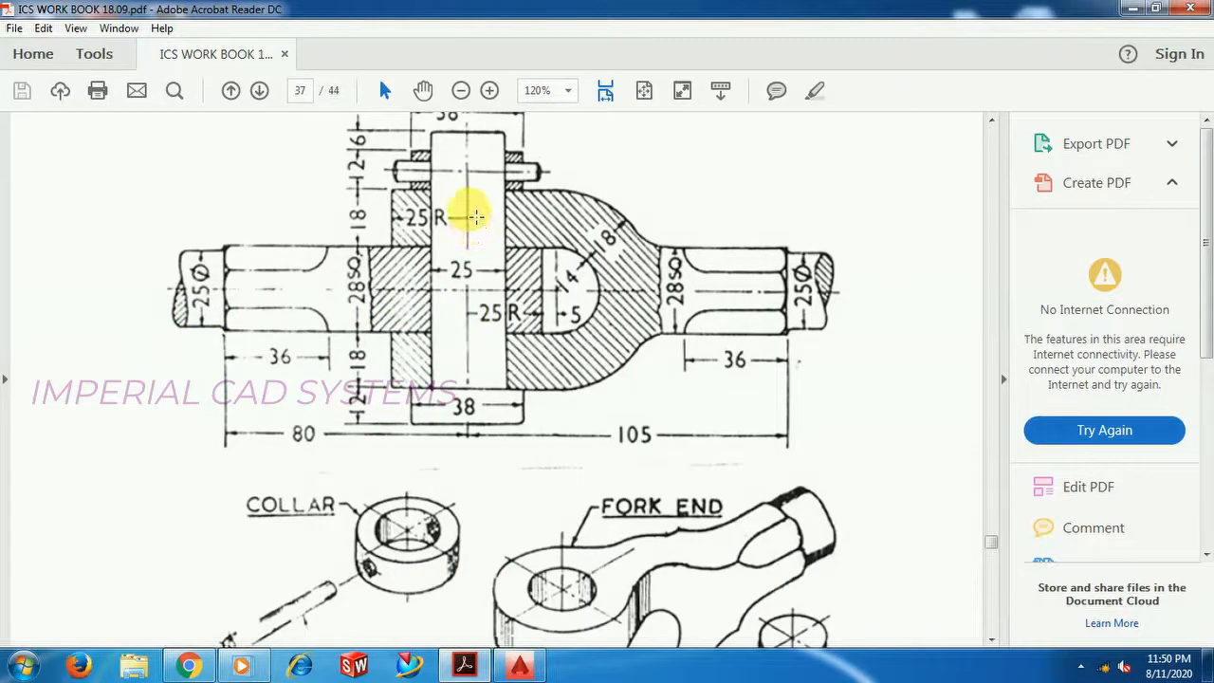
scroll(570, 426, down, 3)
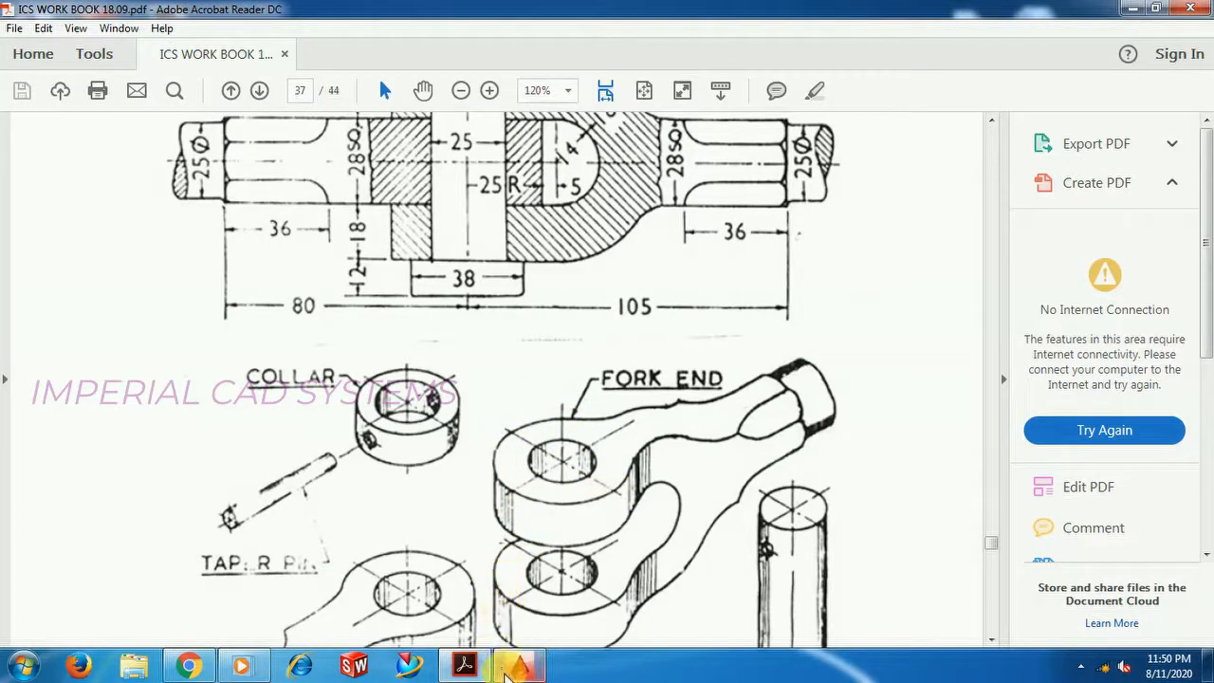
click(520, 666)
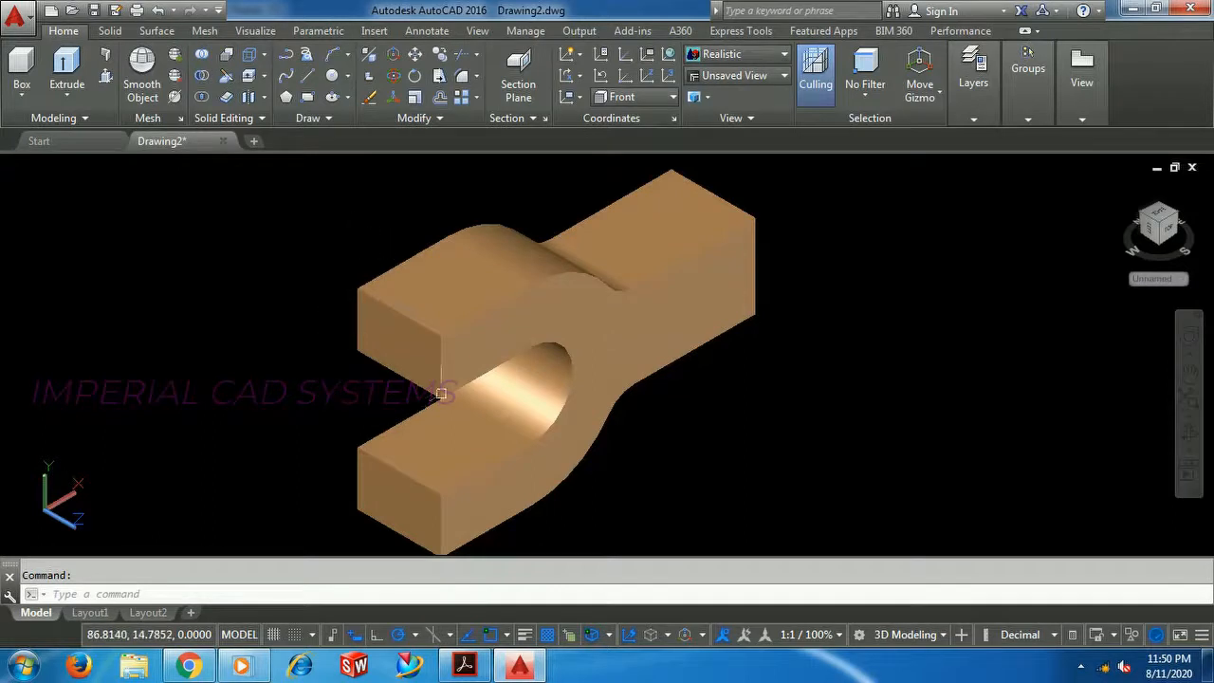
scroll(518, 327, down, 2)
scroll(518, 327, up, 1)
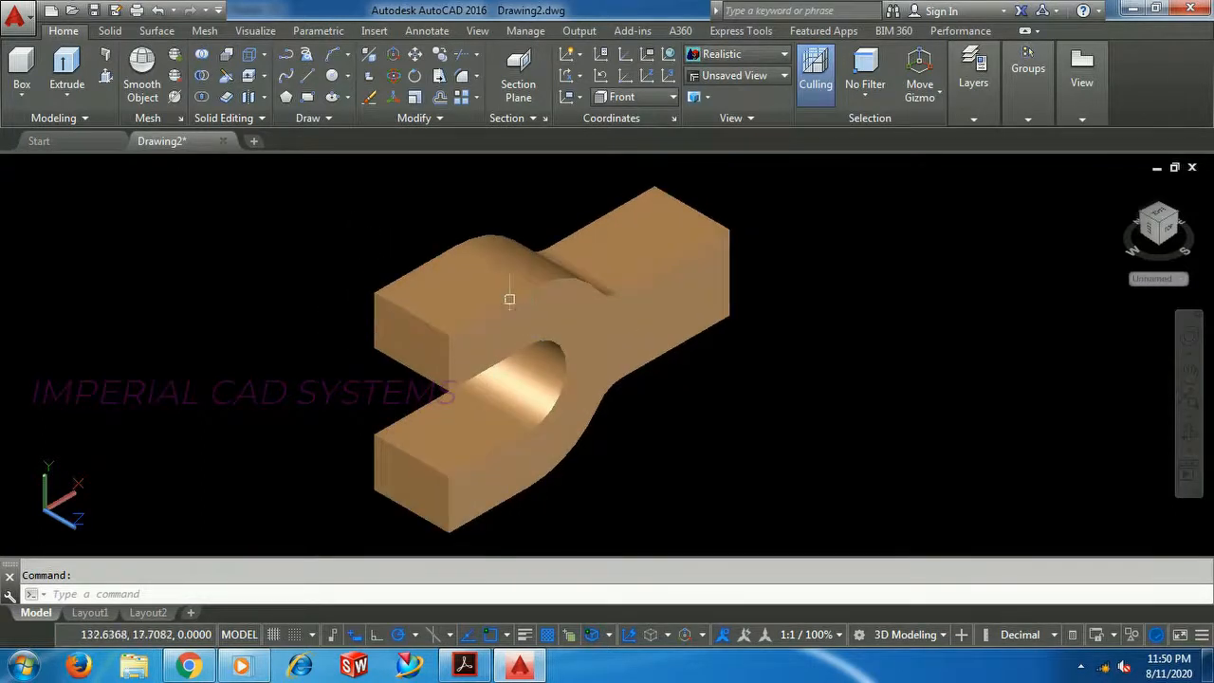
- Create a vertical cylinder beside the fork with radius 25, using a downward axis endpoint at a distance of 18
mouse_move(428, 310)
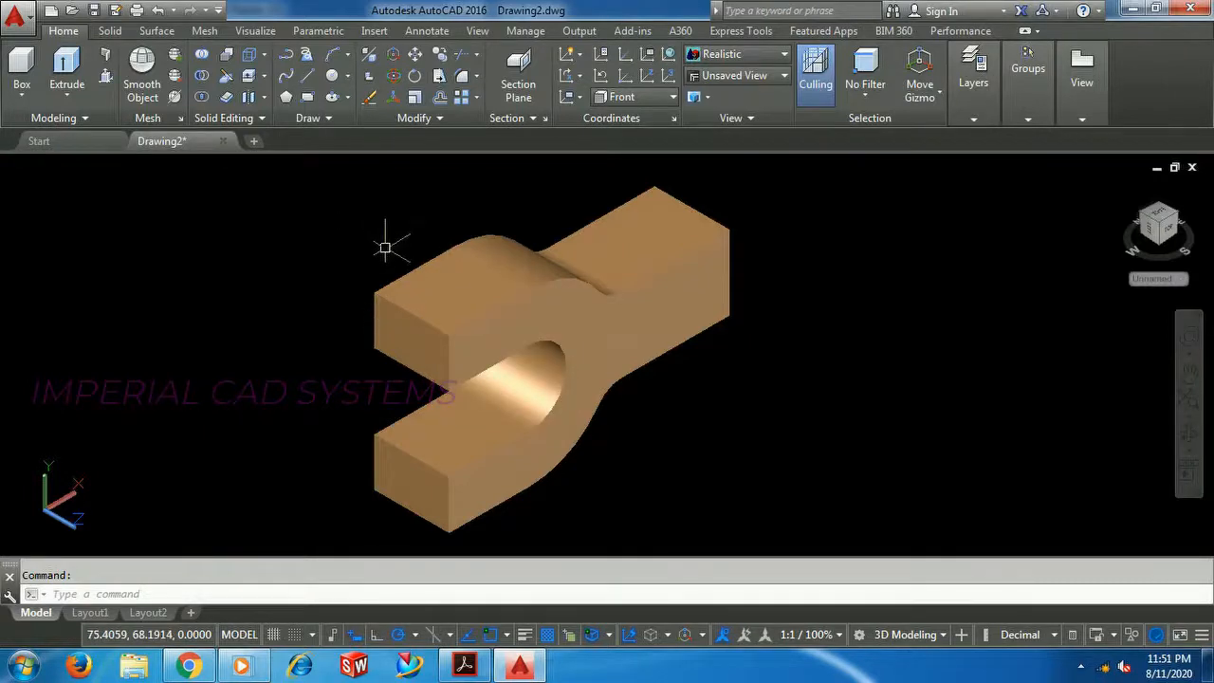
click(21, 92)
click(49, 166)
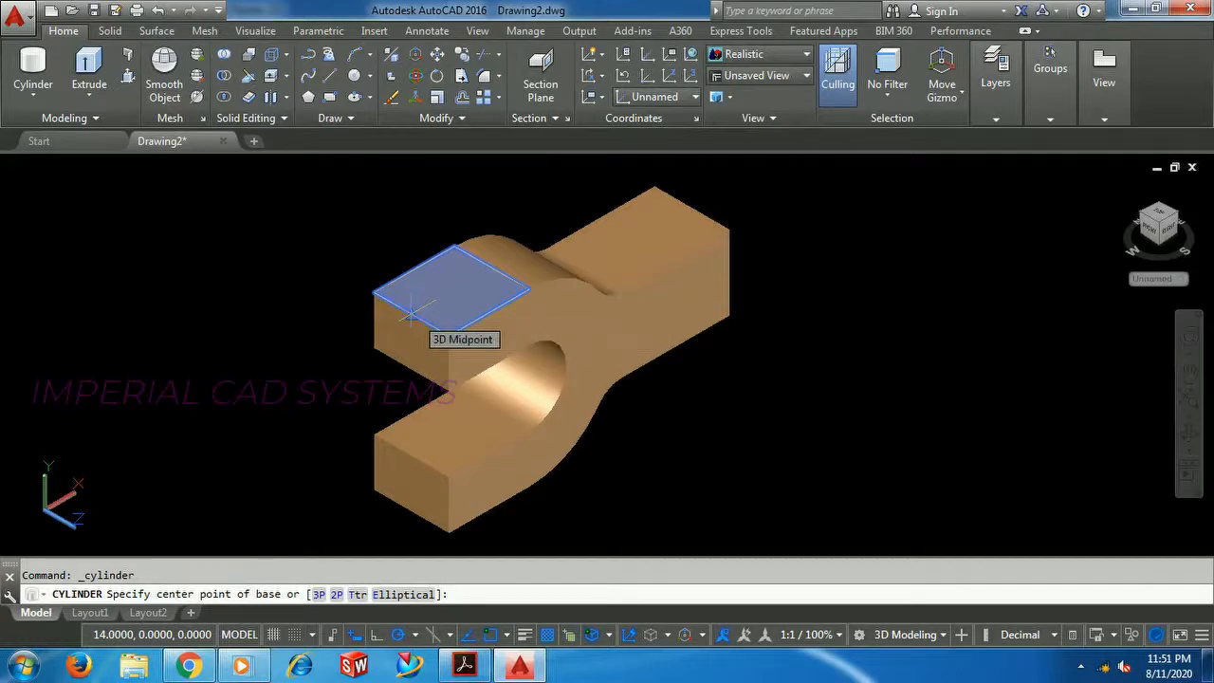
click(938, 321)
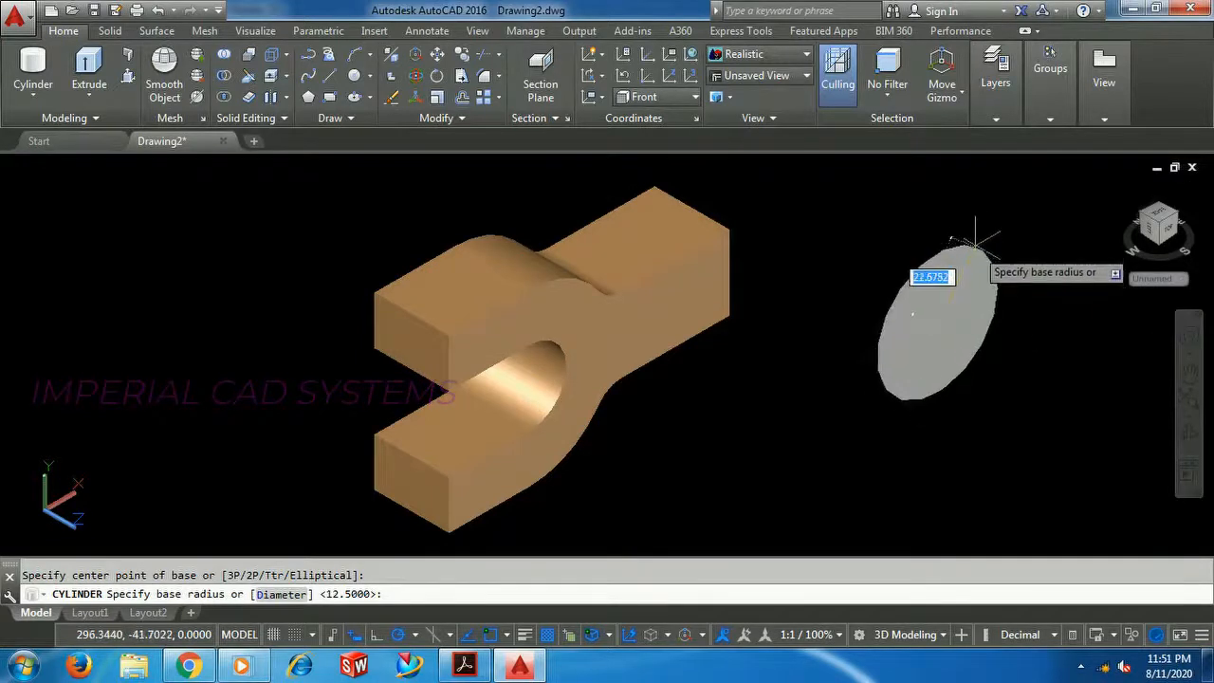
text(25)
key(Return)
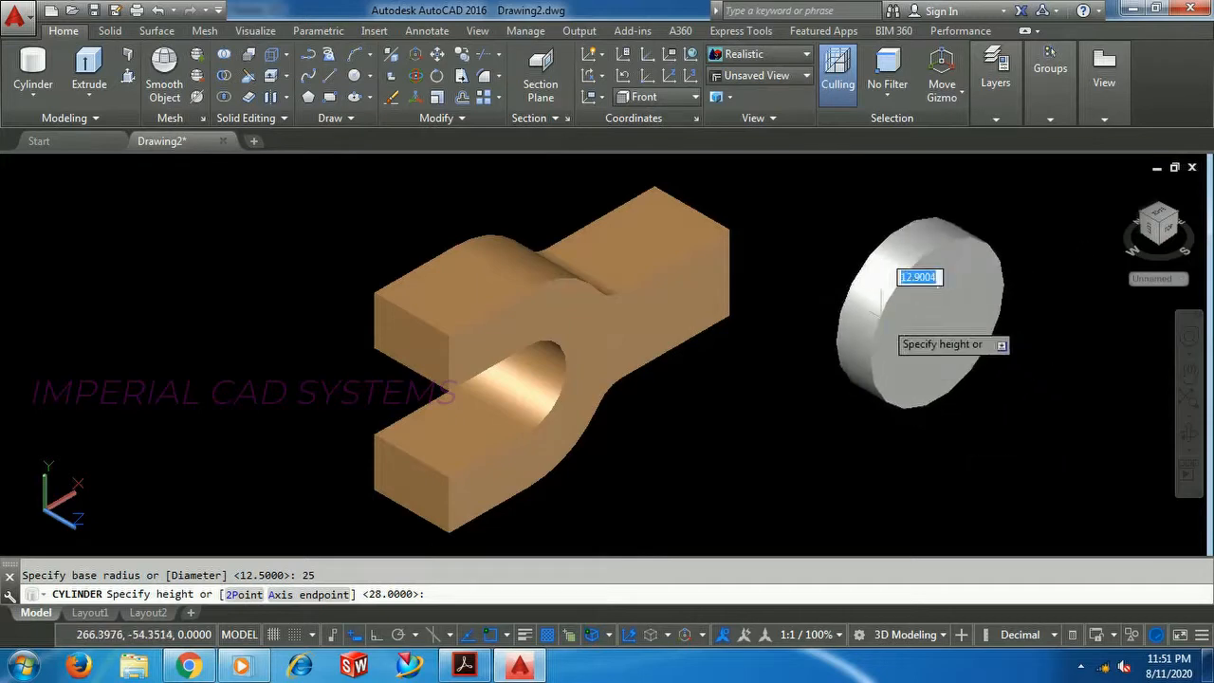
right_click(831, 254)
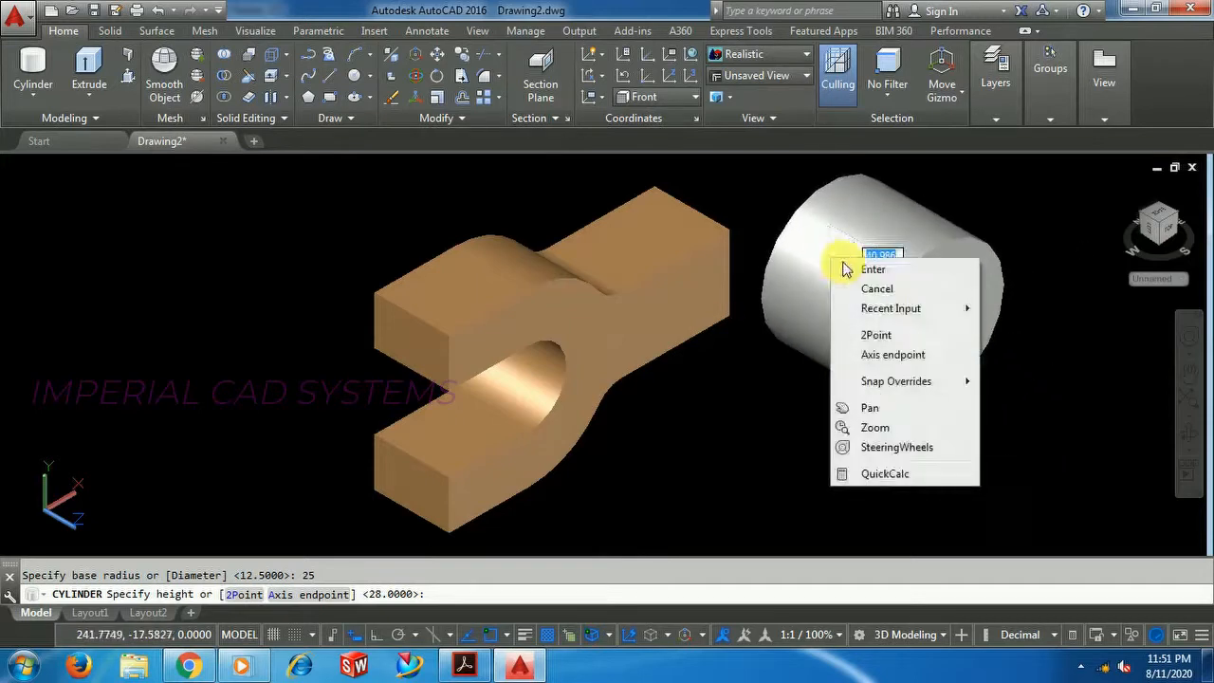
click(893, 355)
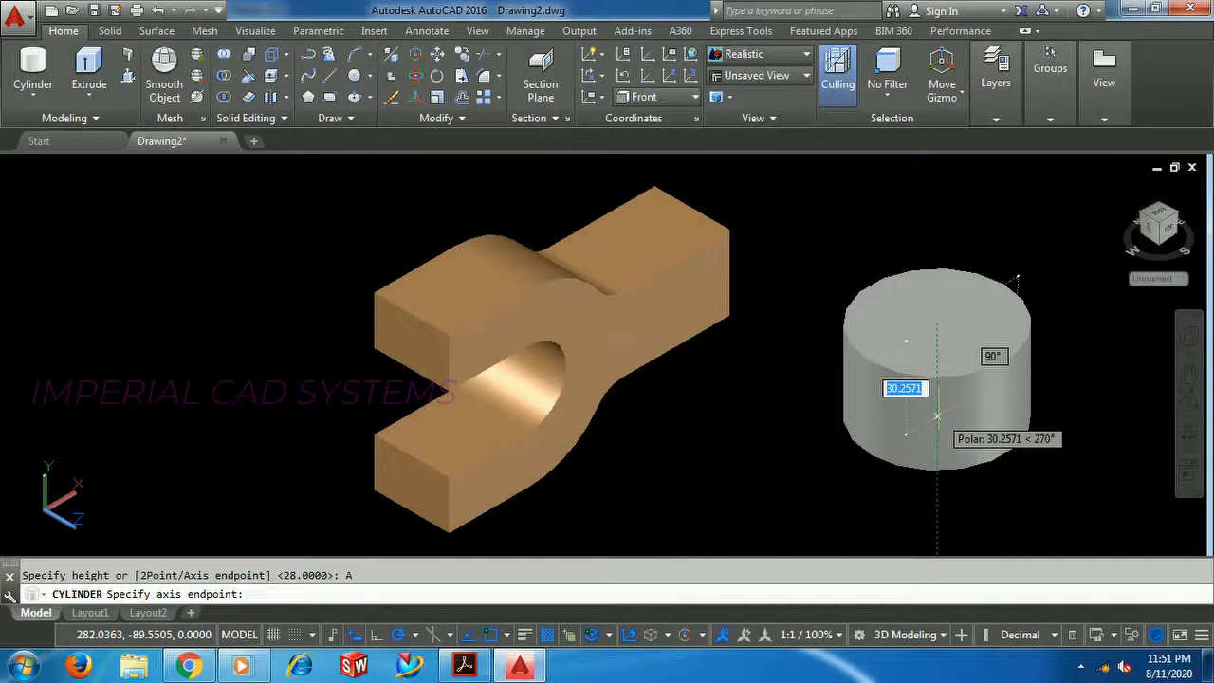
text(18)
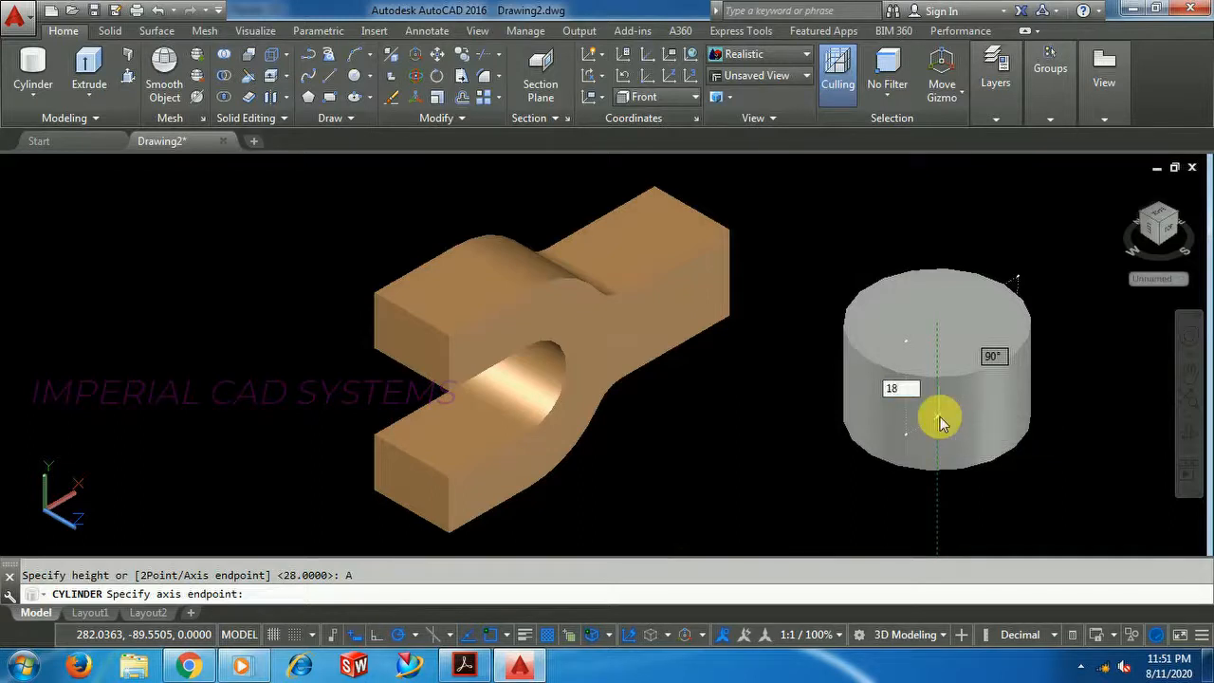
key(Return)
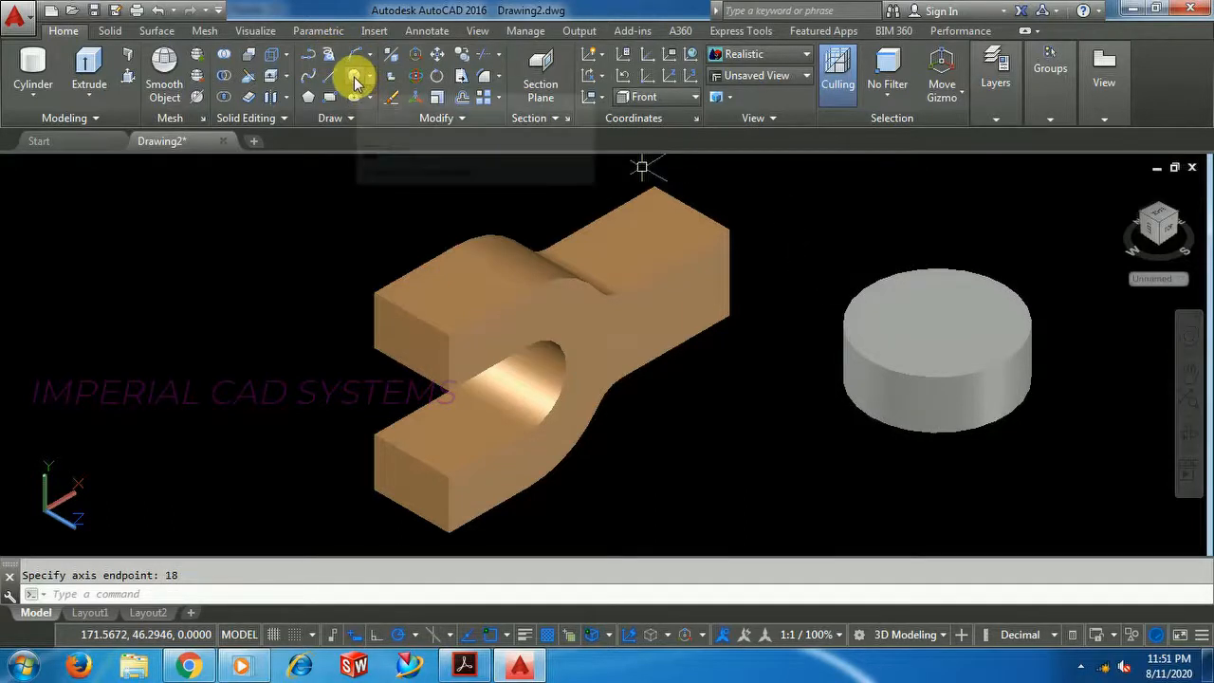
- Move the cylinder by its top-face centre to the midpoint of the upper prong's top end edge
text(M)
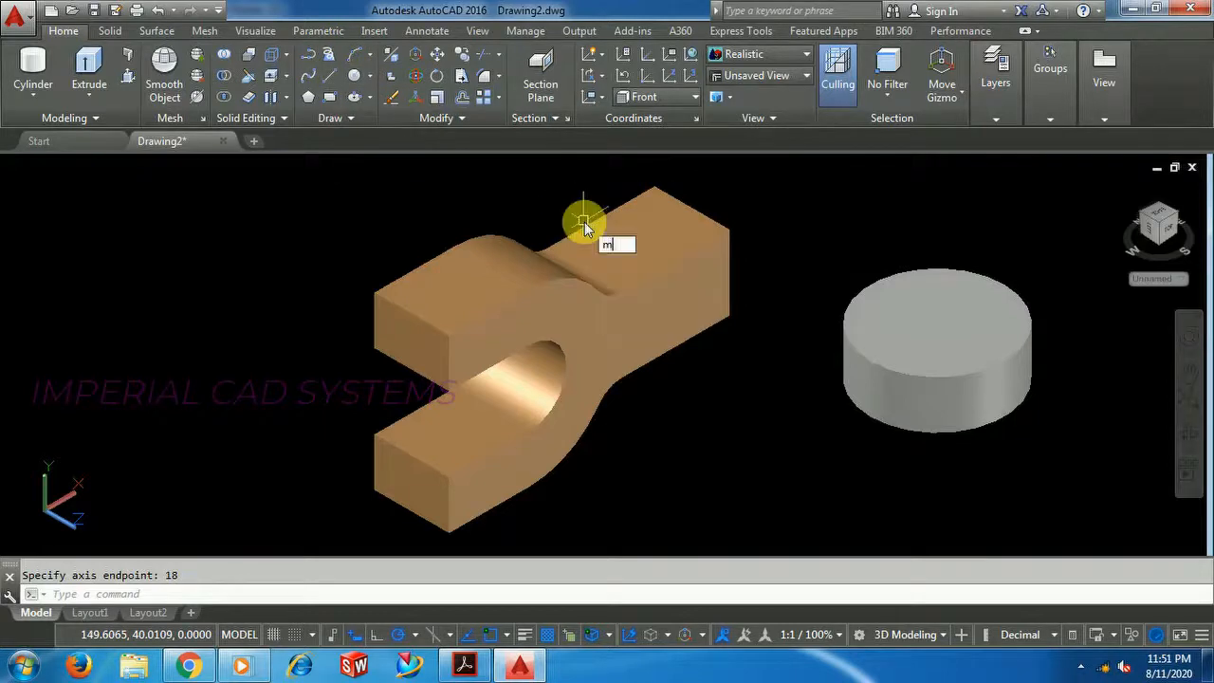
key(Return)
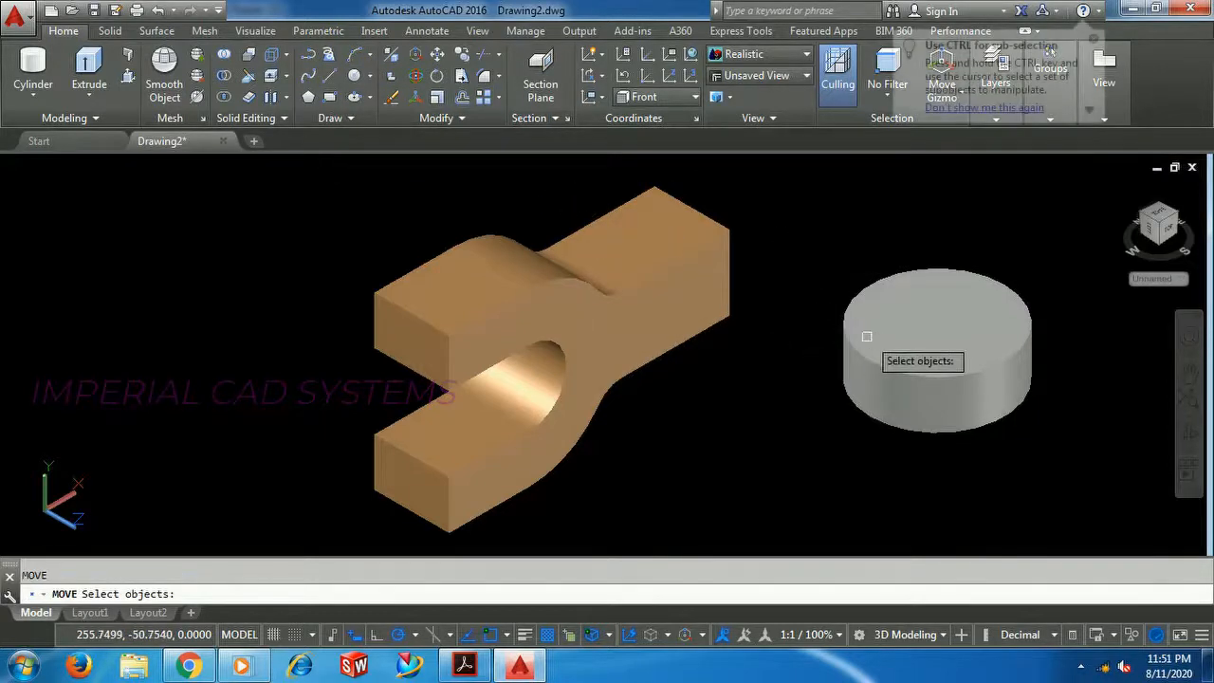
click(906, 328)
key(Return)
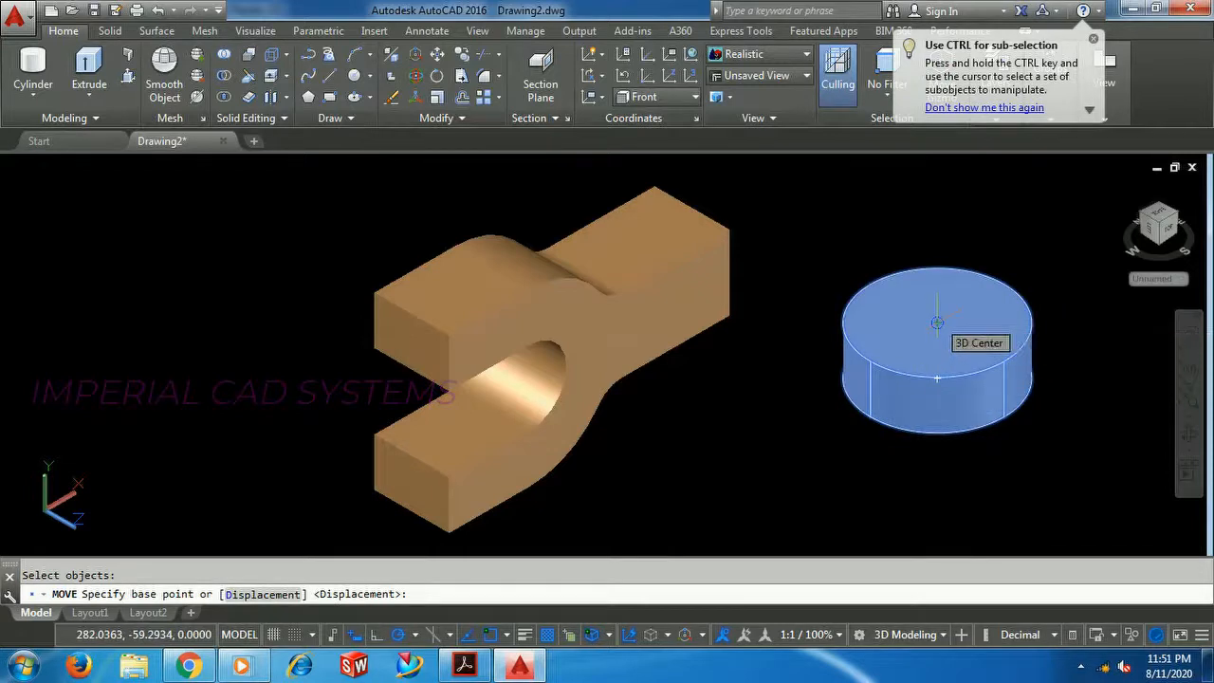
click(937, 322)
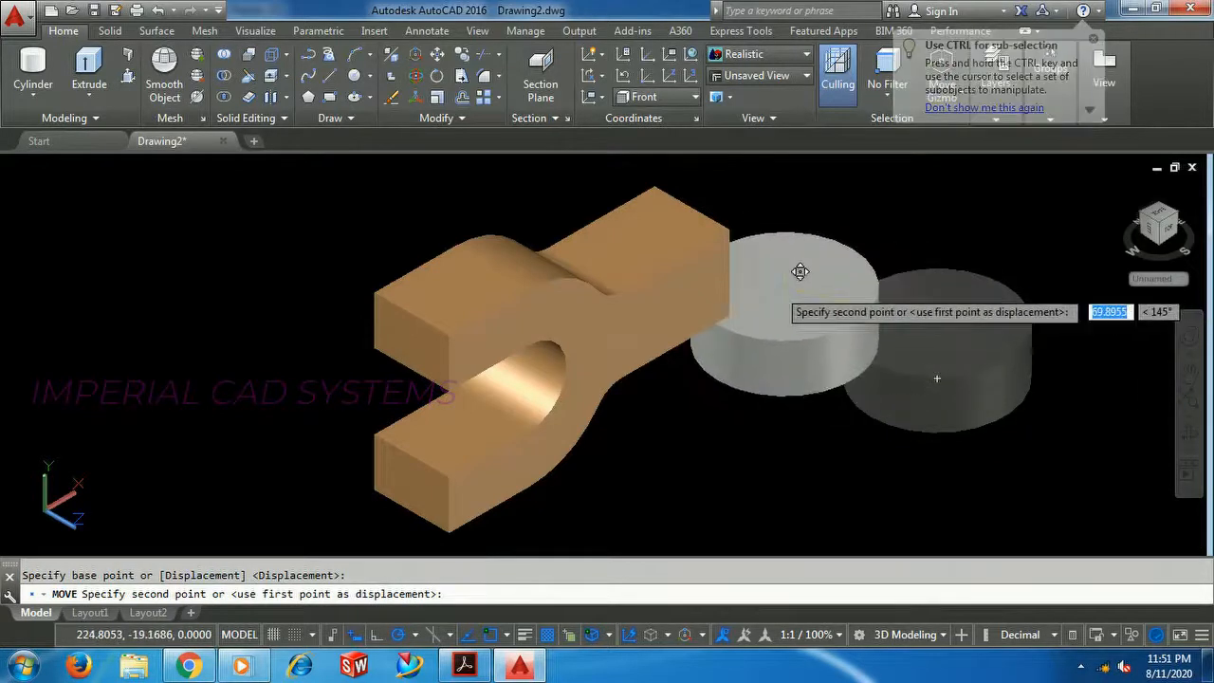
click(414, 313)
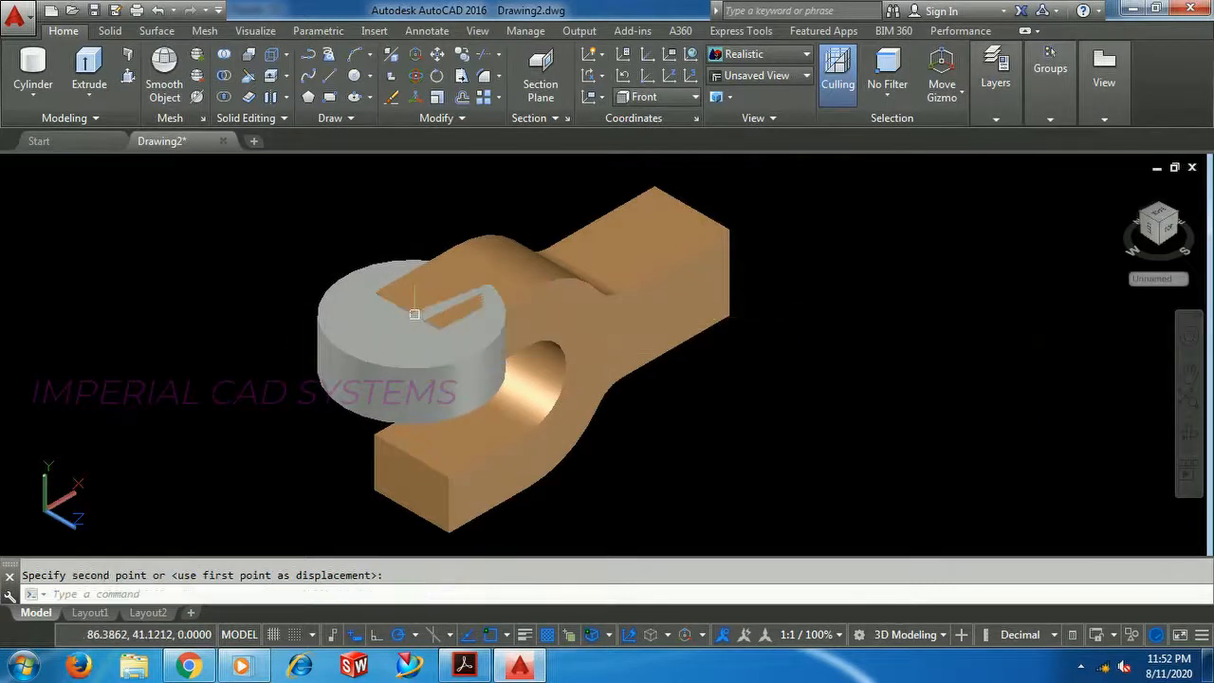
- Copy the cylinder from its top-face centre to the midpoint of the lower prong's top end edge, 46 units straight down
middle_drag(740, 411, 843, 420)
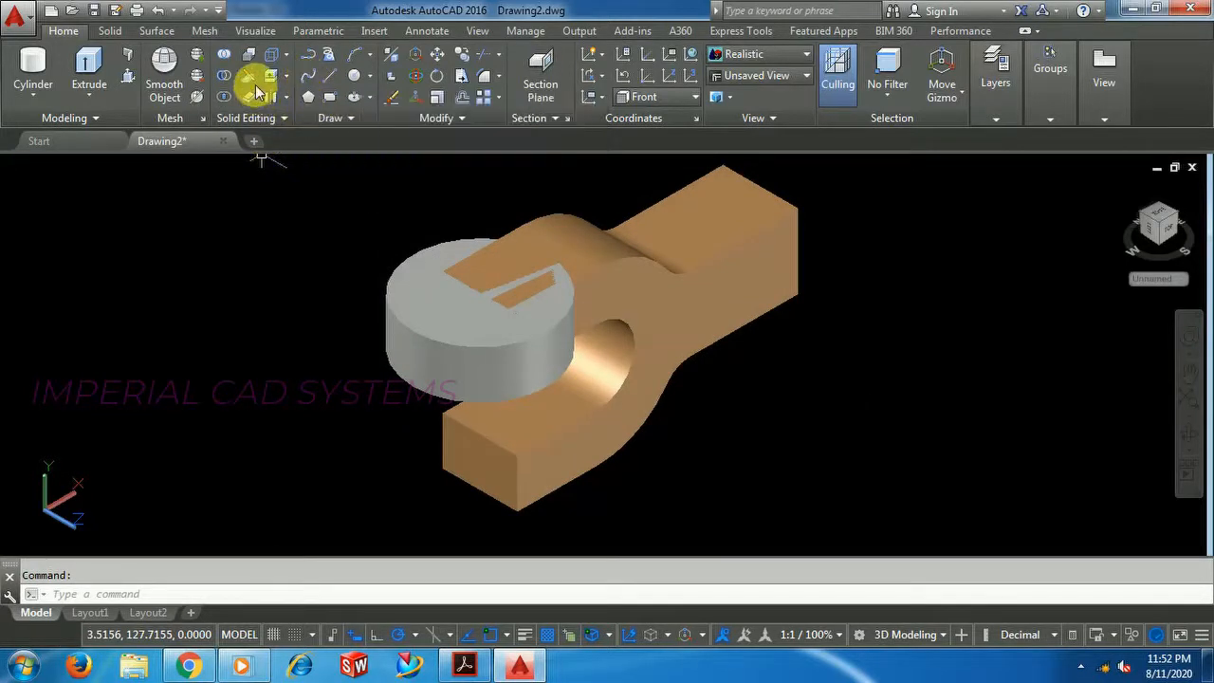
click(461, 57)
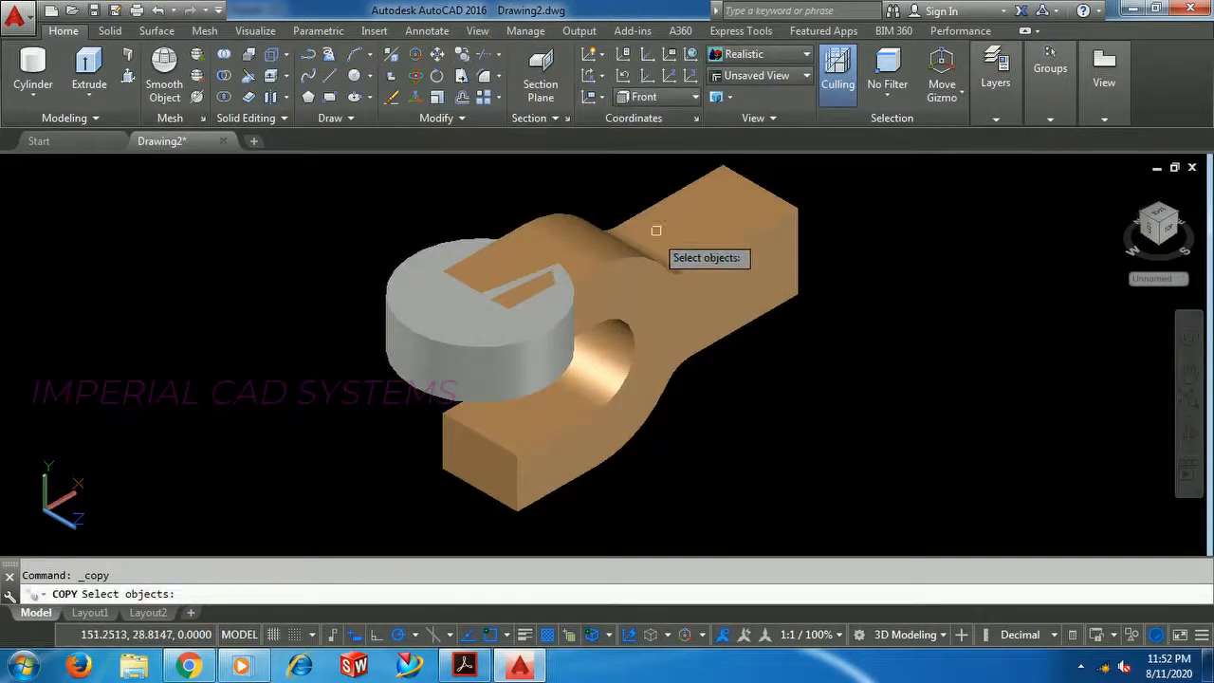
click(508, 375)
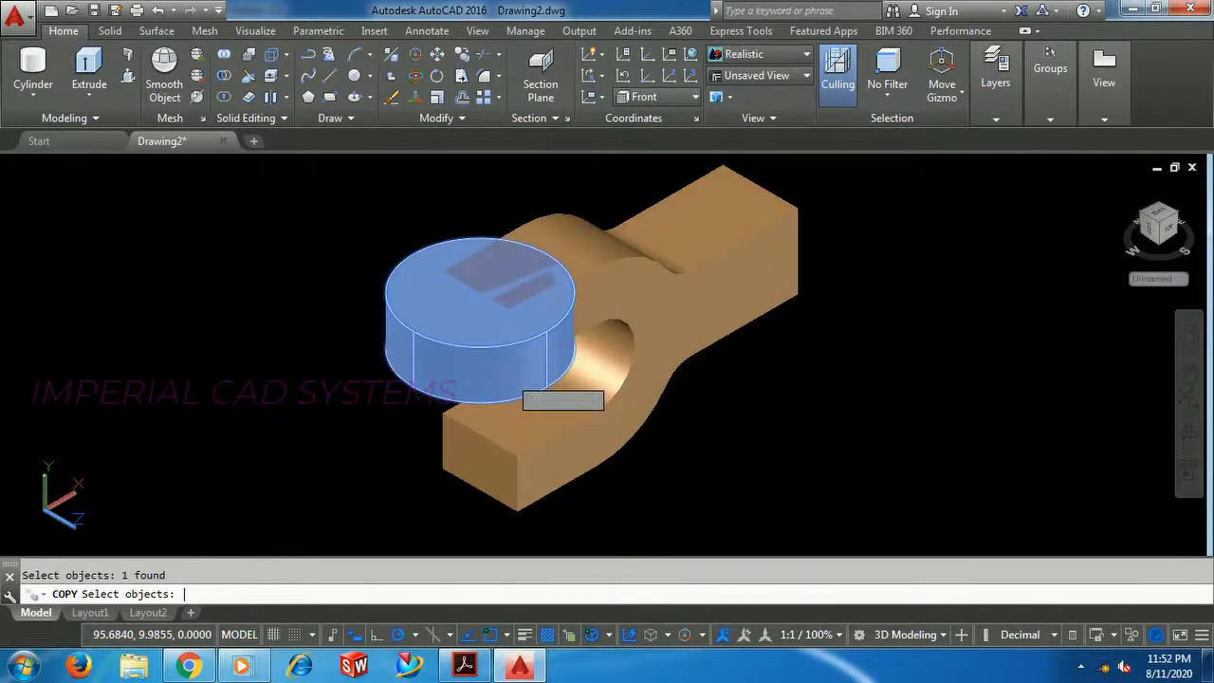
key(Return)
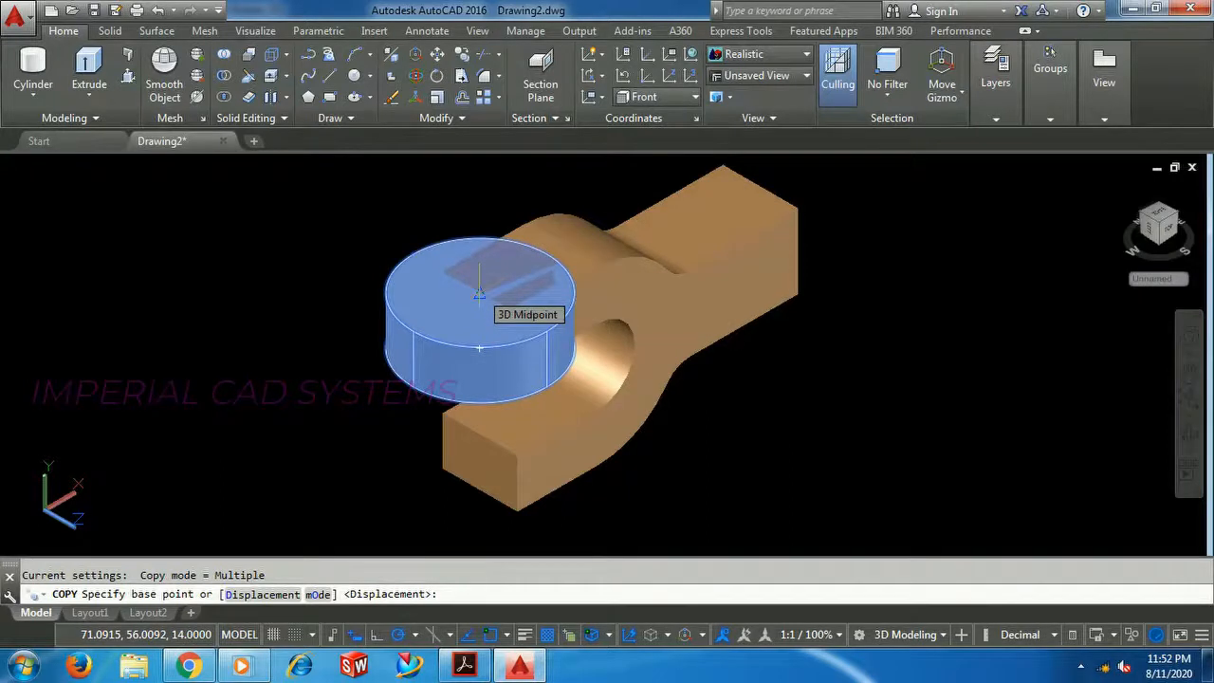
click(479, 294)
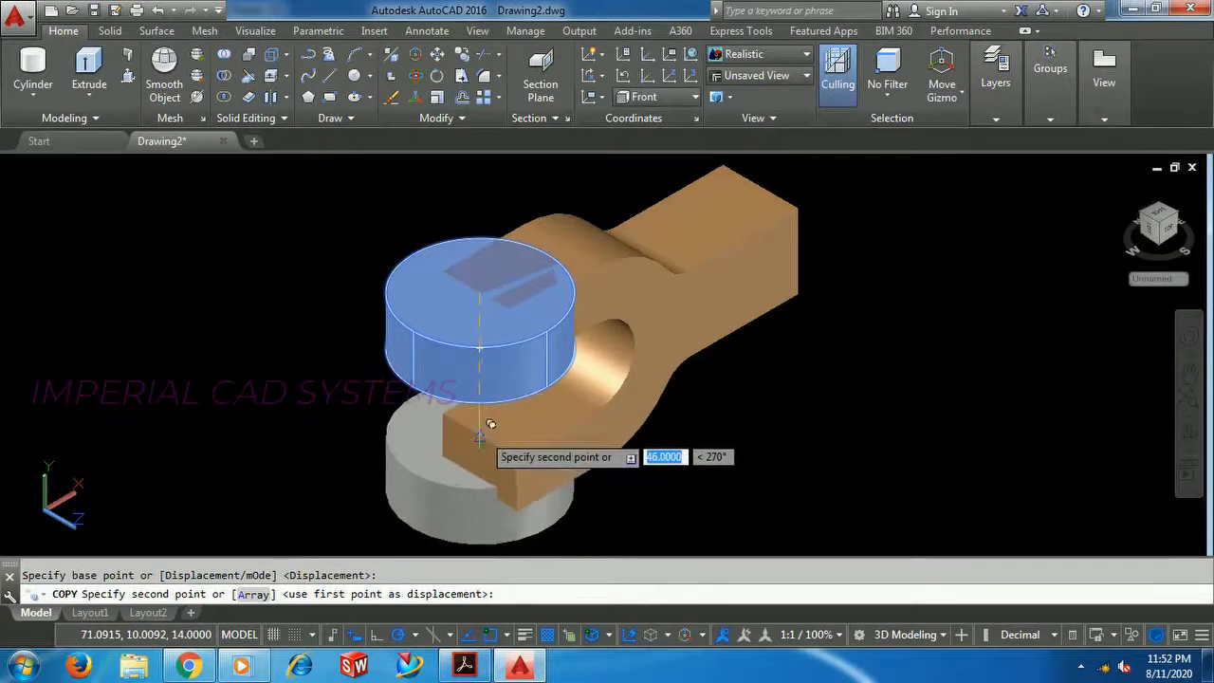
click(481, 426)
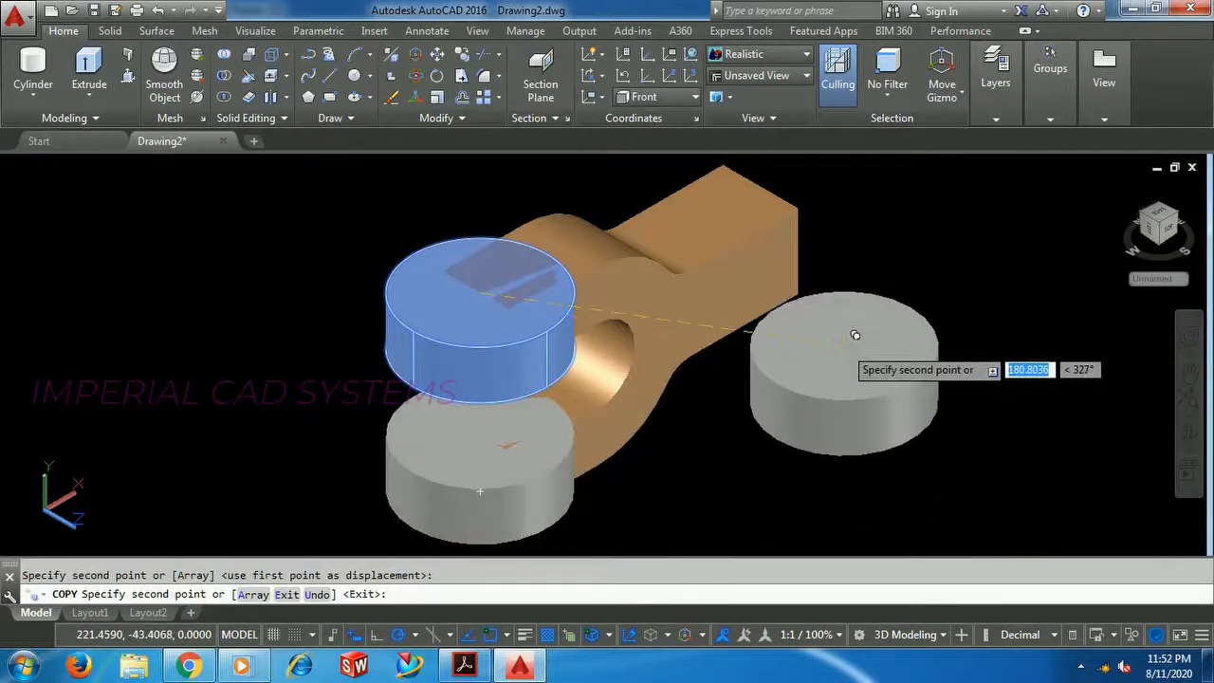
scroll(854, 335, up, 5)
scroll(854, 335, down, 5)
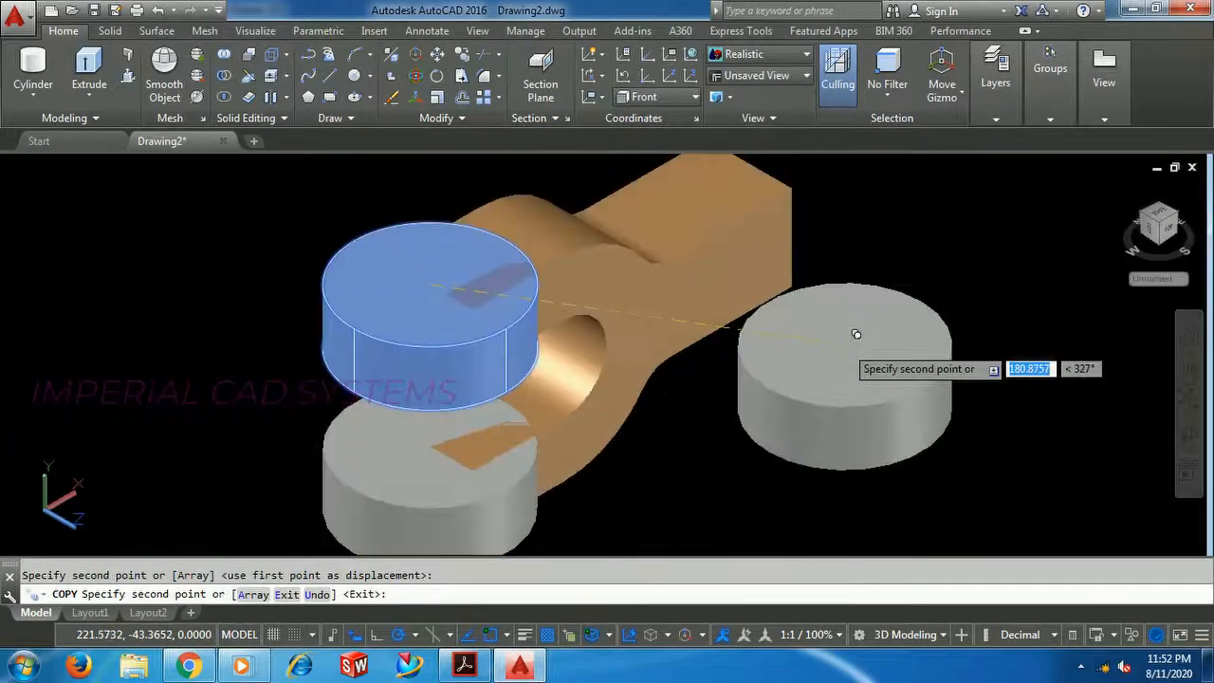
scroll(855, 333, down, 3)
scroll(856, 334, up, 2)
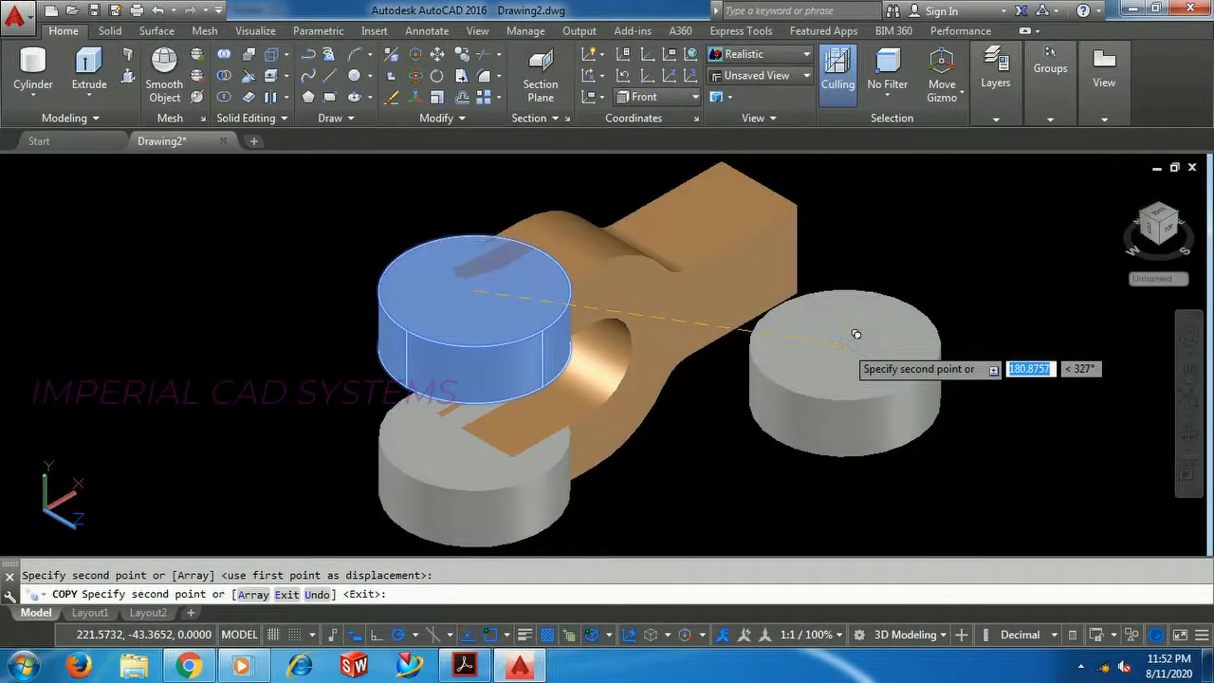
text(``)
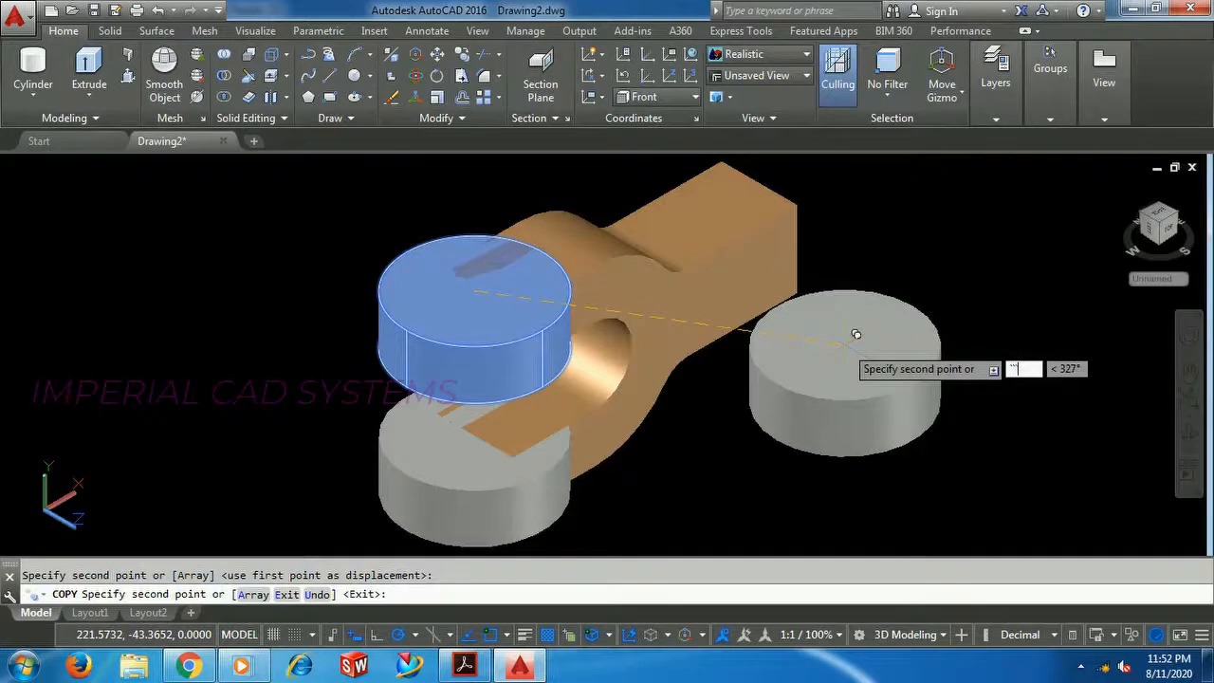
key(Escape)
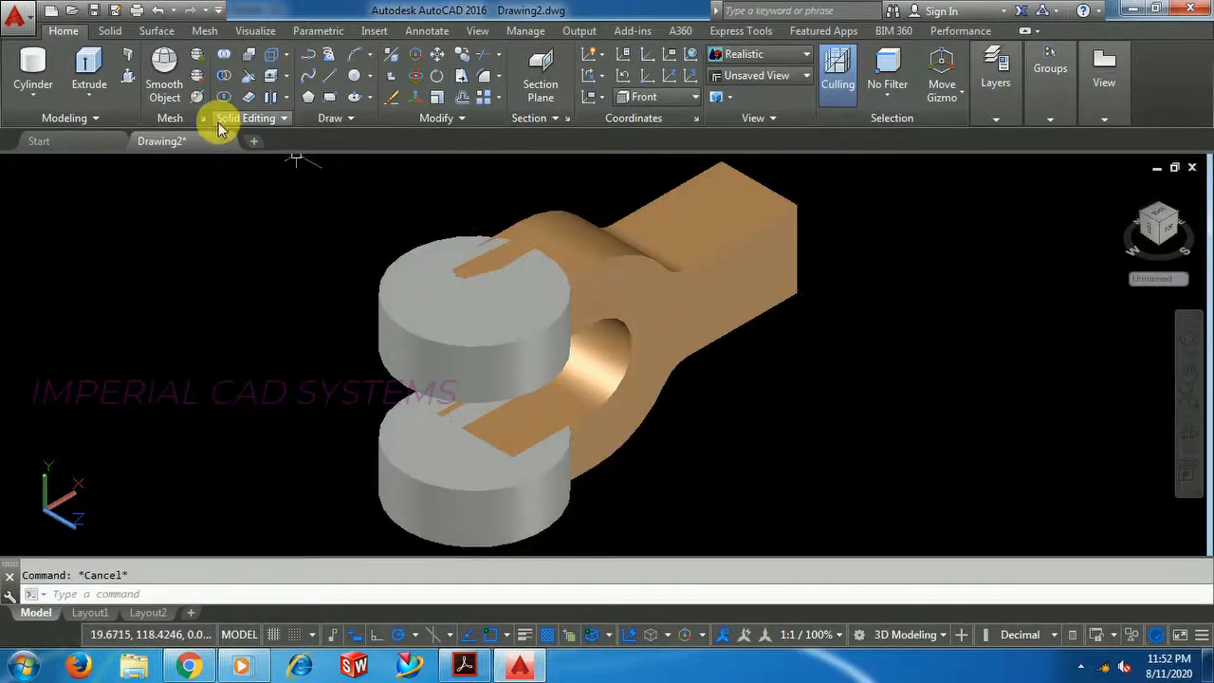
- Try a union of both cylinders with the fork solid, and undo it
click(221, 53)
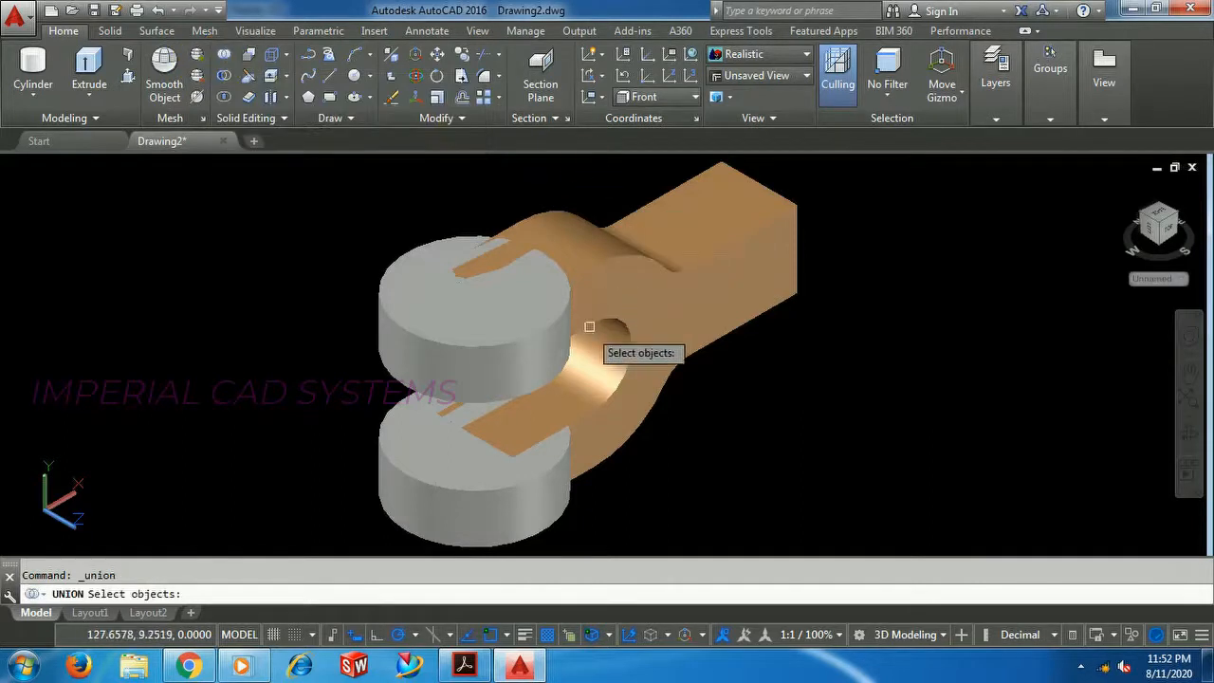
click(523, 373)
click(542, 513)
click(626, 424)
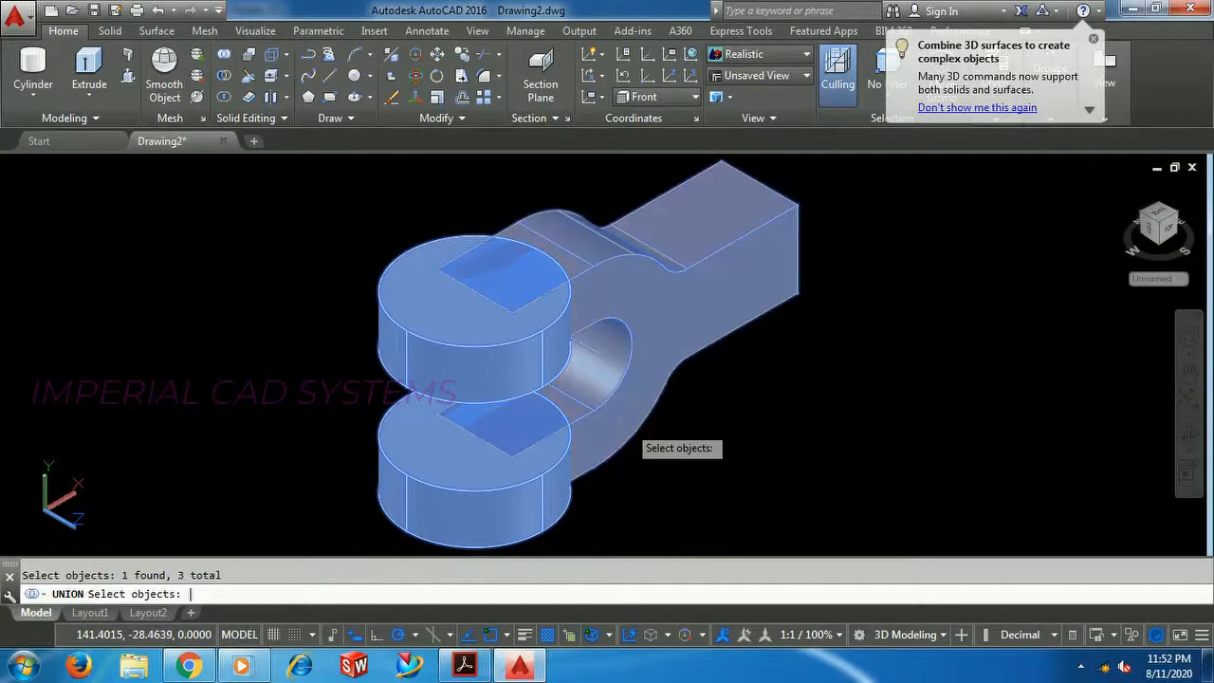
key(Return)
scroll(693, 406, down, 4)
scroll(692, 406, up, 6)
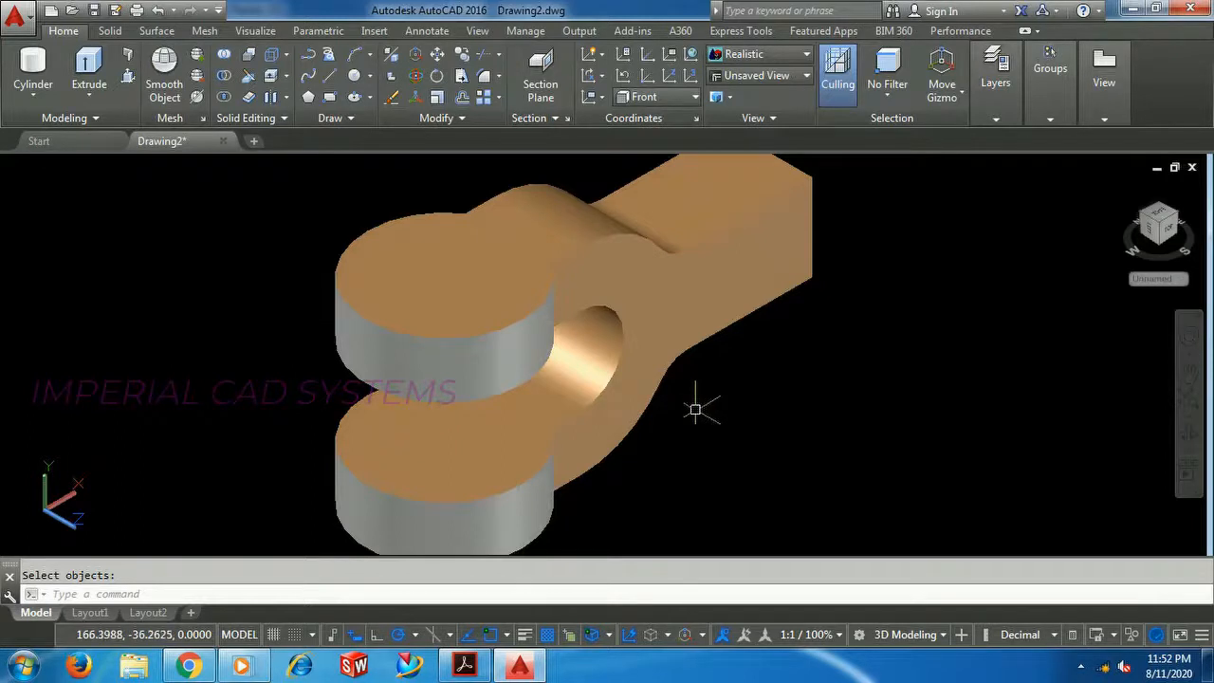
scroll(694, 409, down, 2)
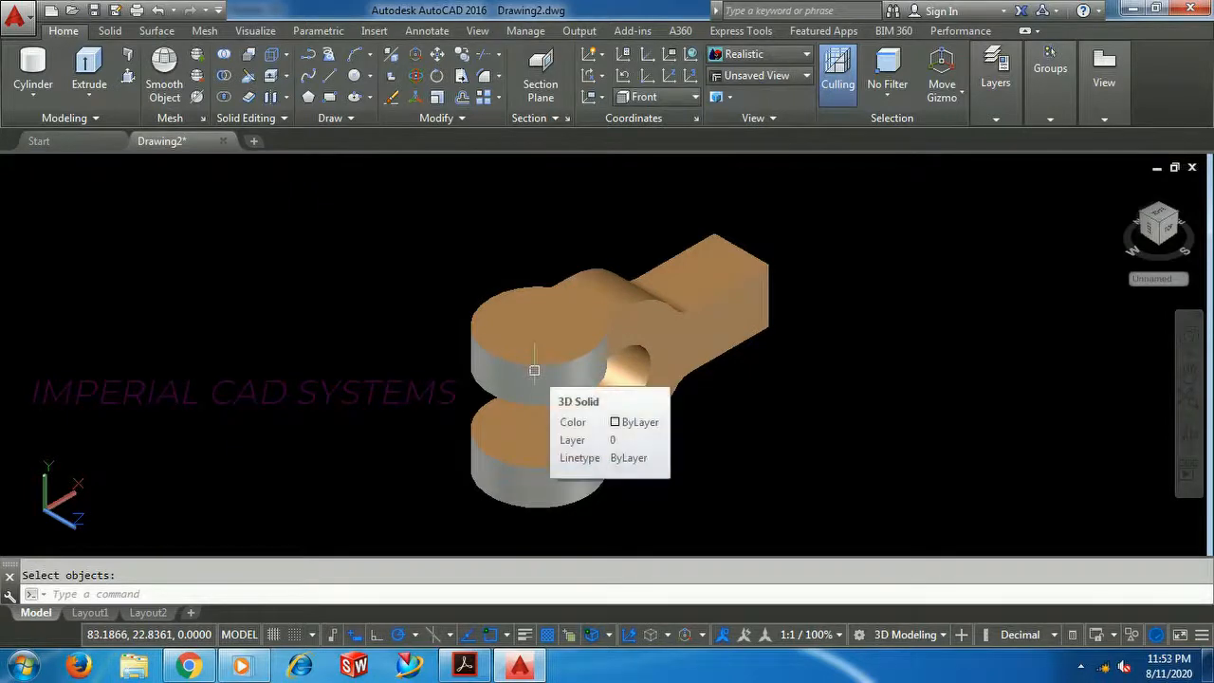
key(ctrl+z)
key(ctrl+z)
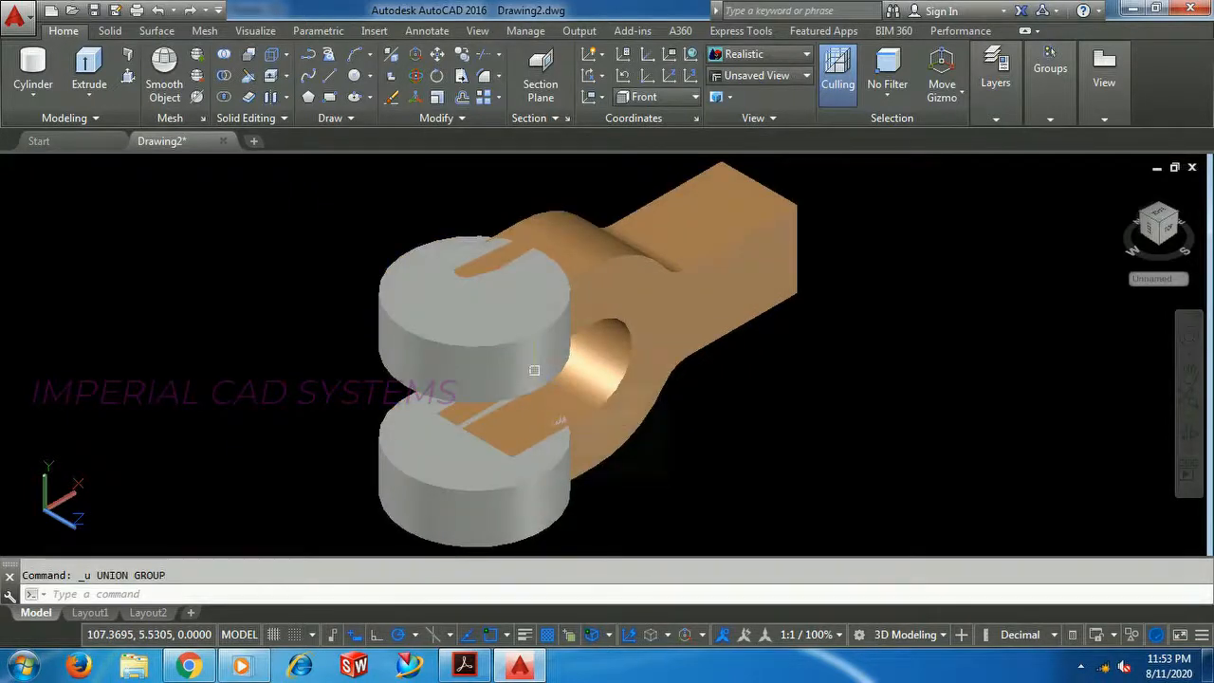
- Set the colour of the upper and lower eye cylinders to Color 31
click(531, 356)
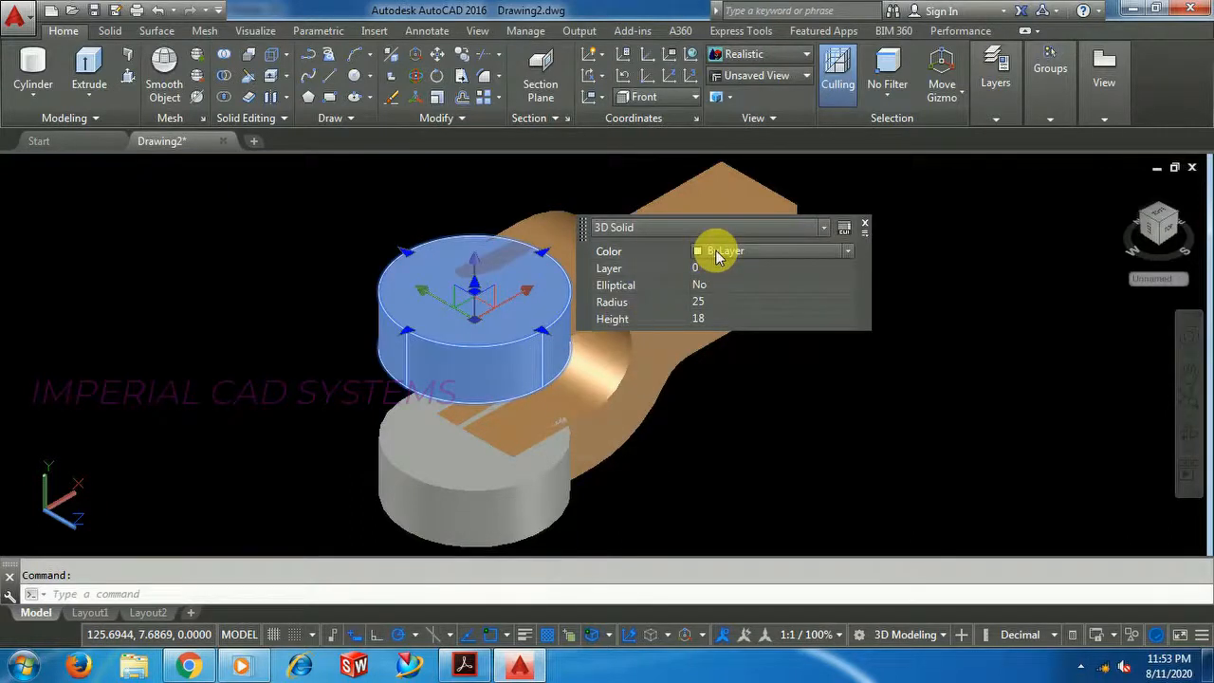
click(719, 252)
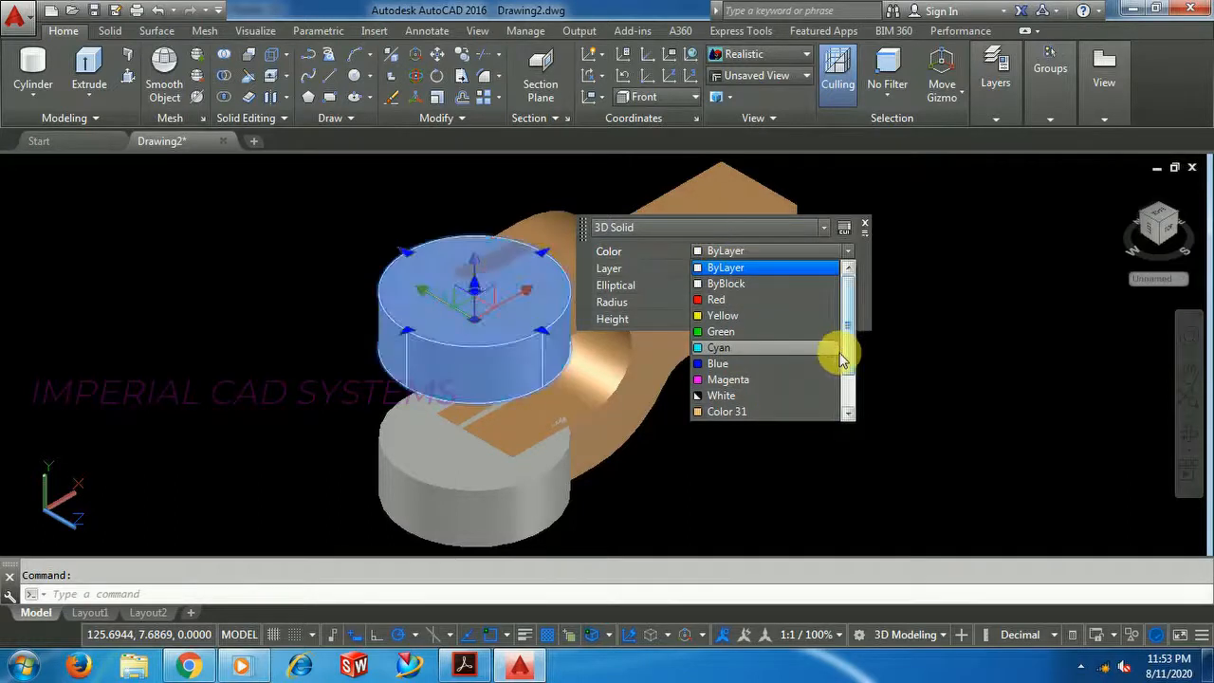
click(771, 417)
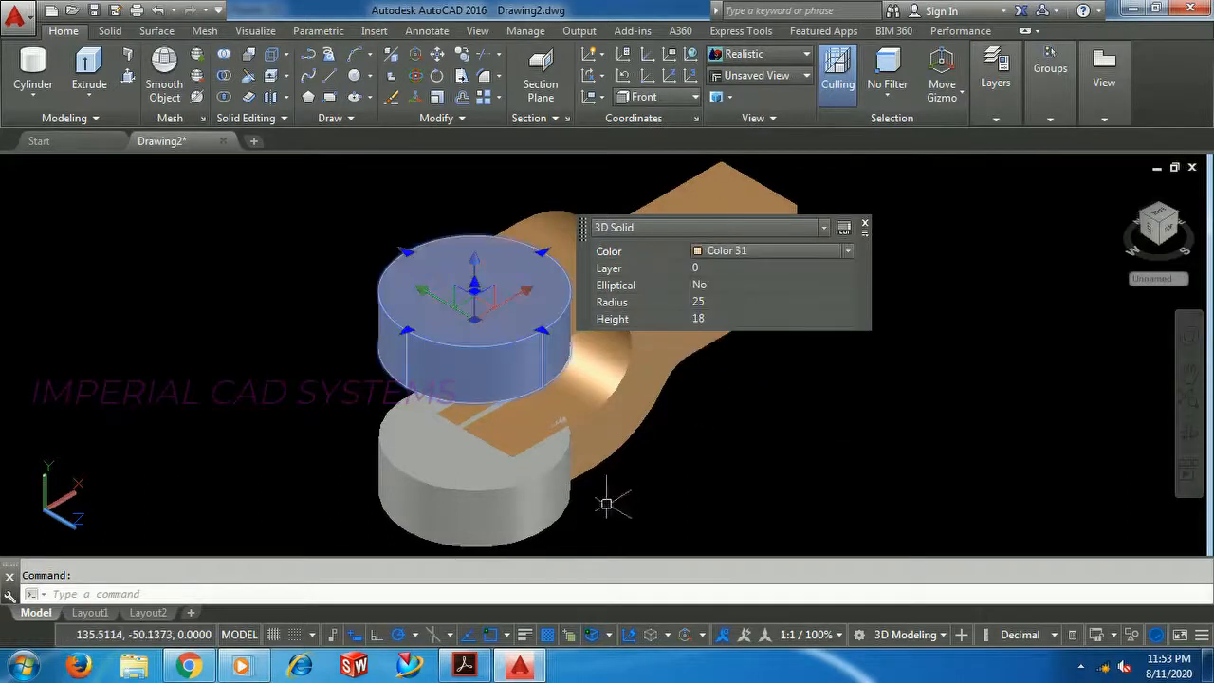
click(524, 506)
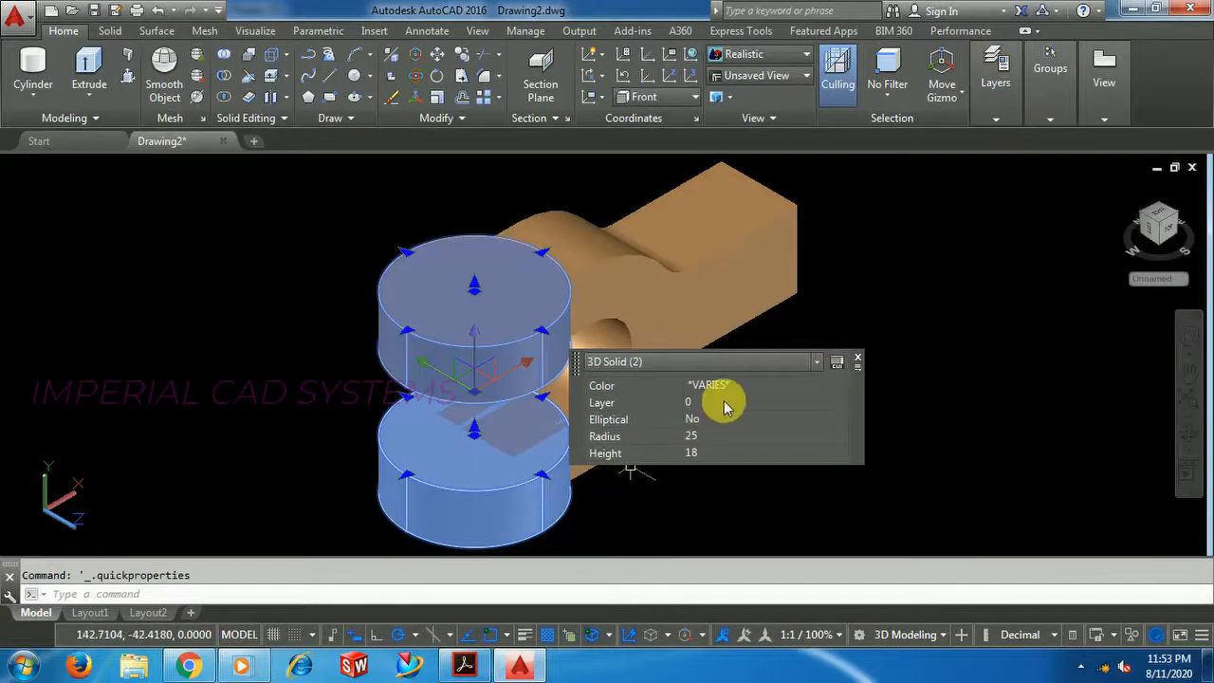
key(Escape)
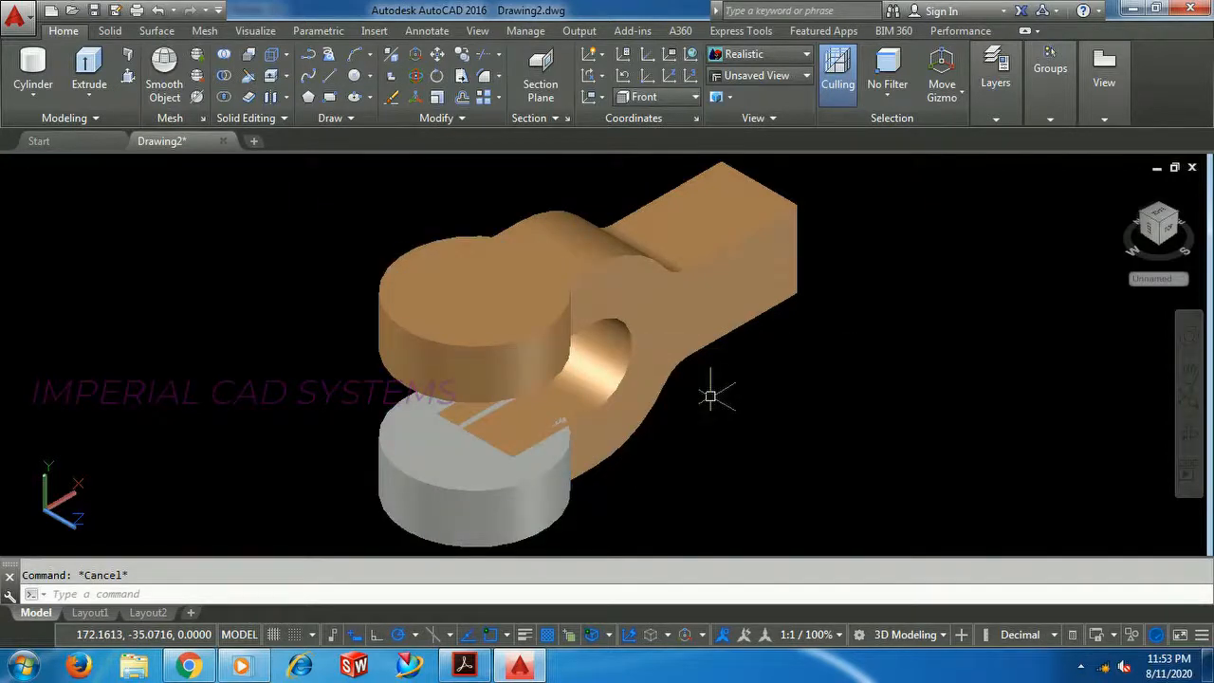
click(531, 475)
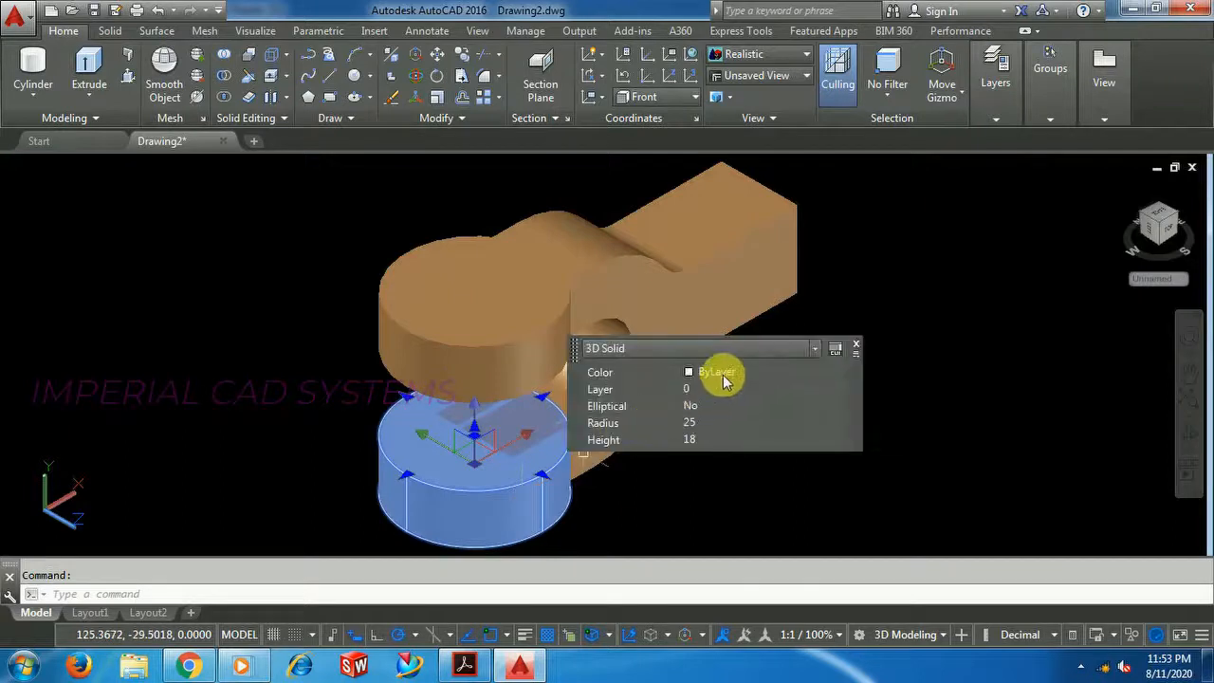
click(729, 373)
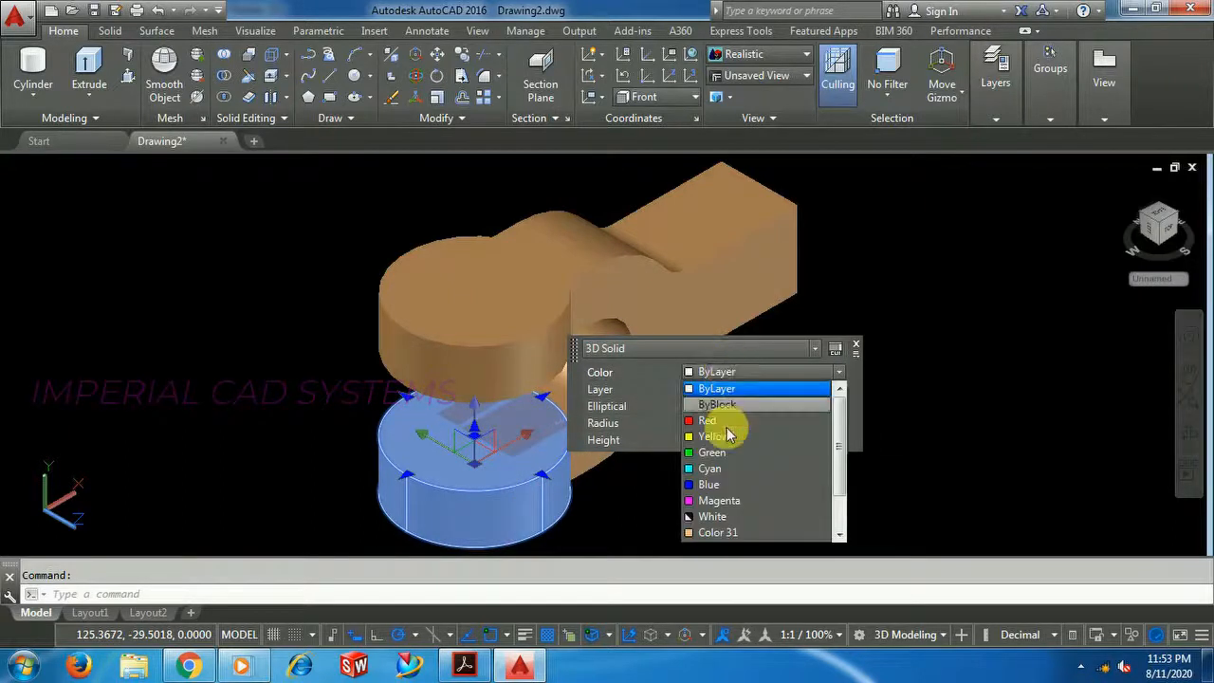
click(727, 538)
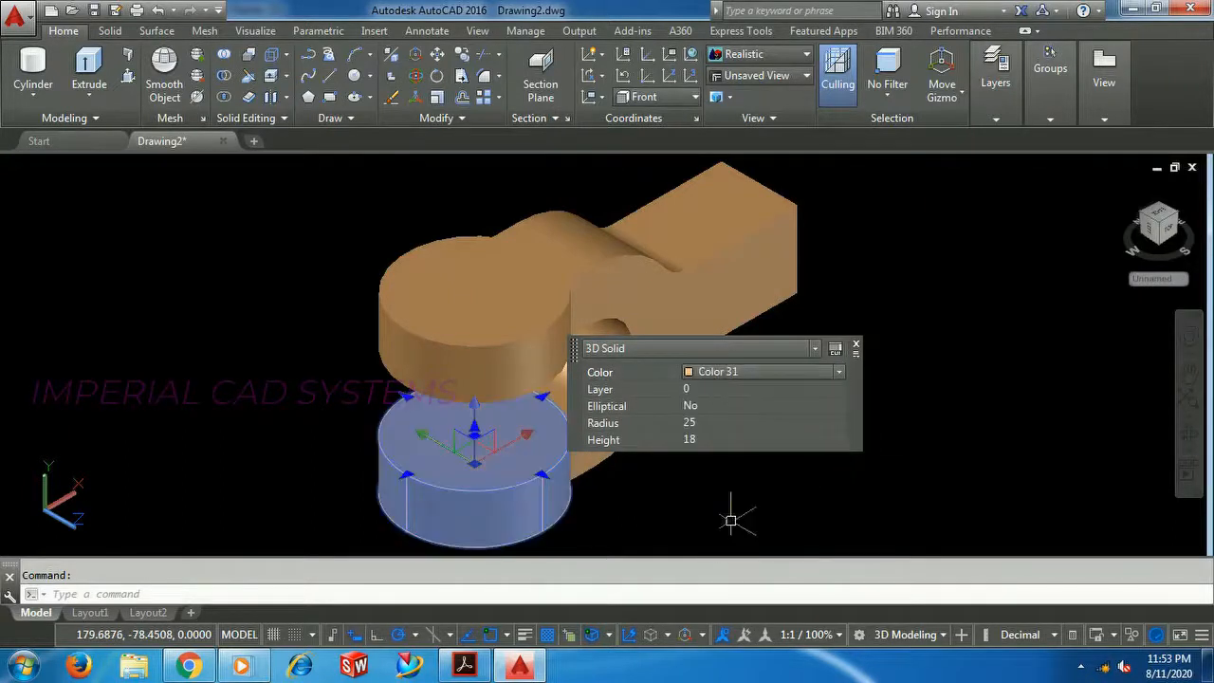
key(Escape)
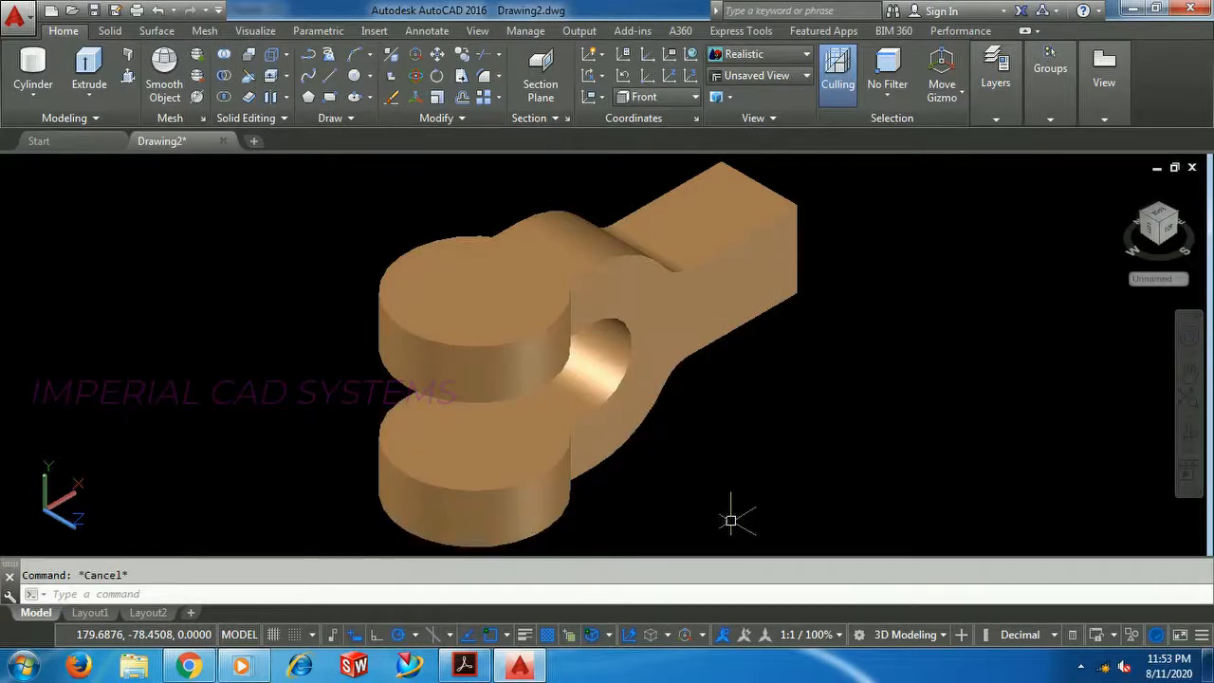
- Union the fork body with the upper and lower eye cylinders into one solid
click(218, 57)
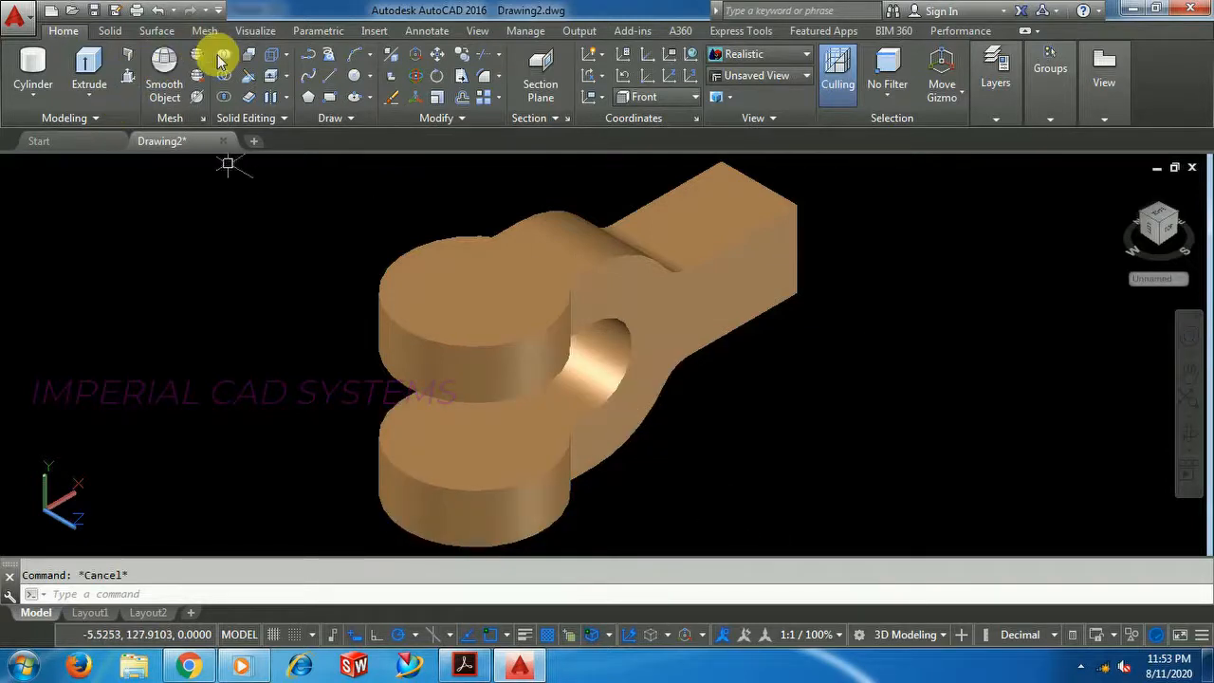
click(225, 55)
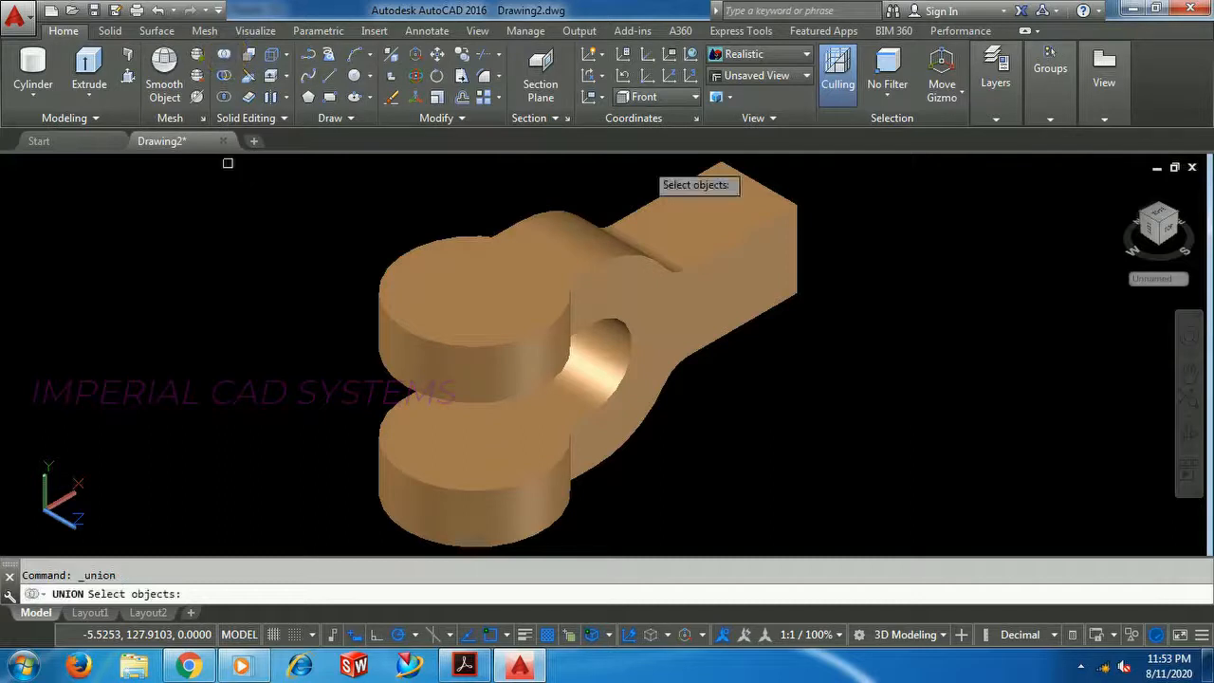
click(680, 276)
click(529, 332)
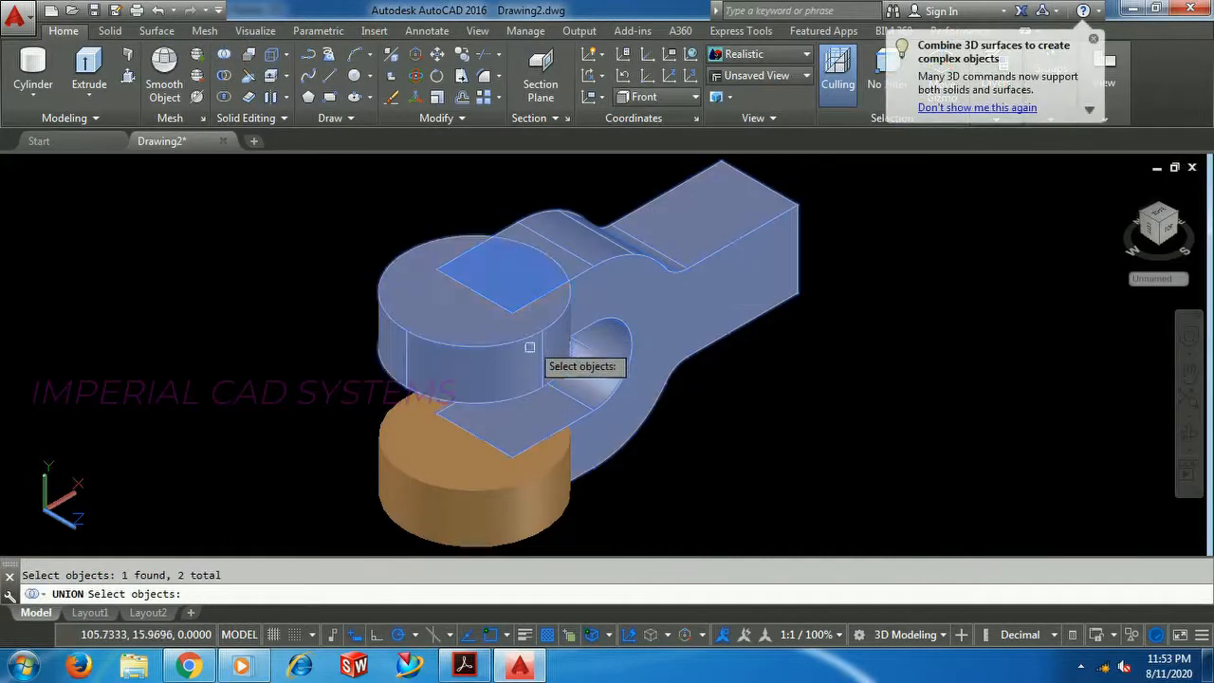
click(522, 481)
key(Return)
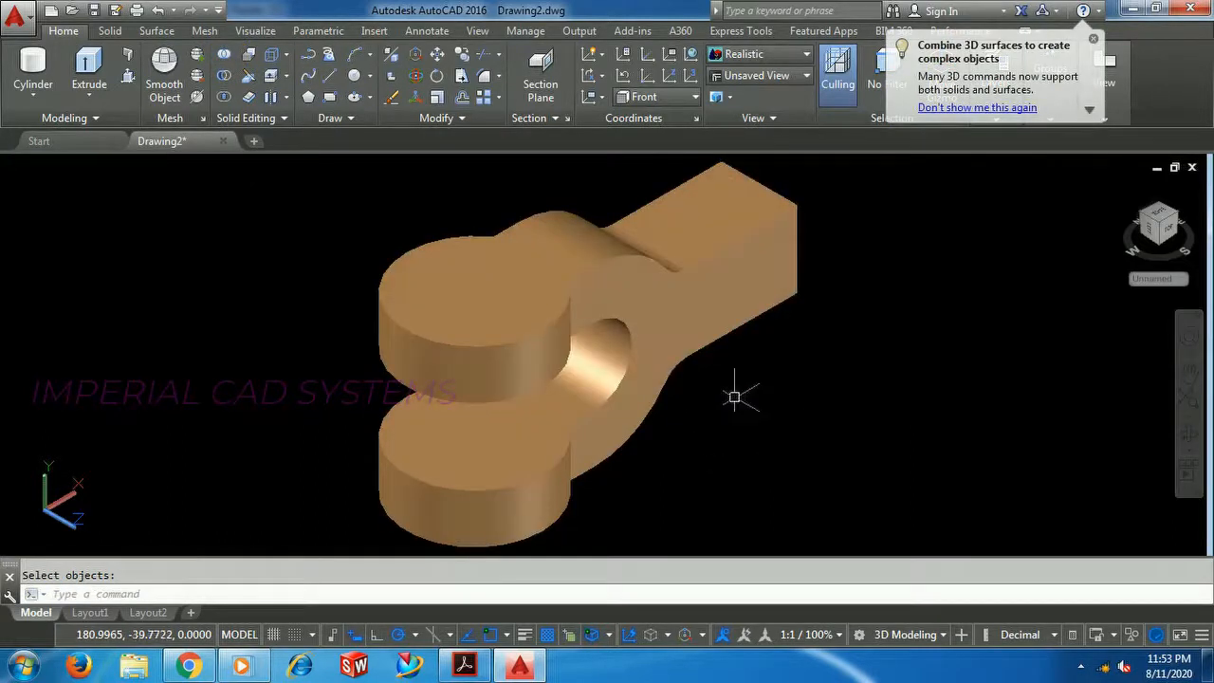
scroll(734, 396, down, 2)
scroll(705, 374, up, 2)
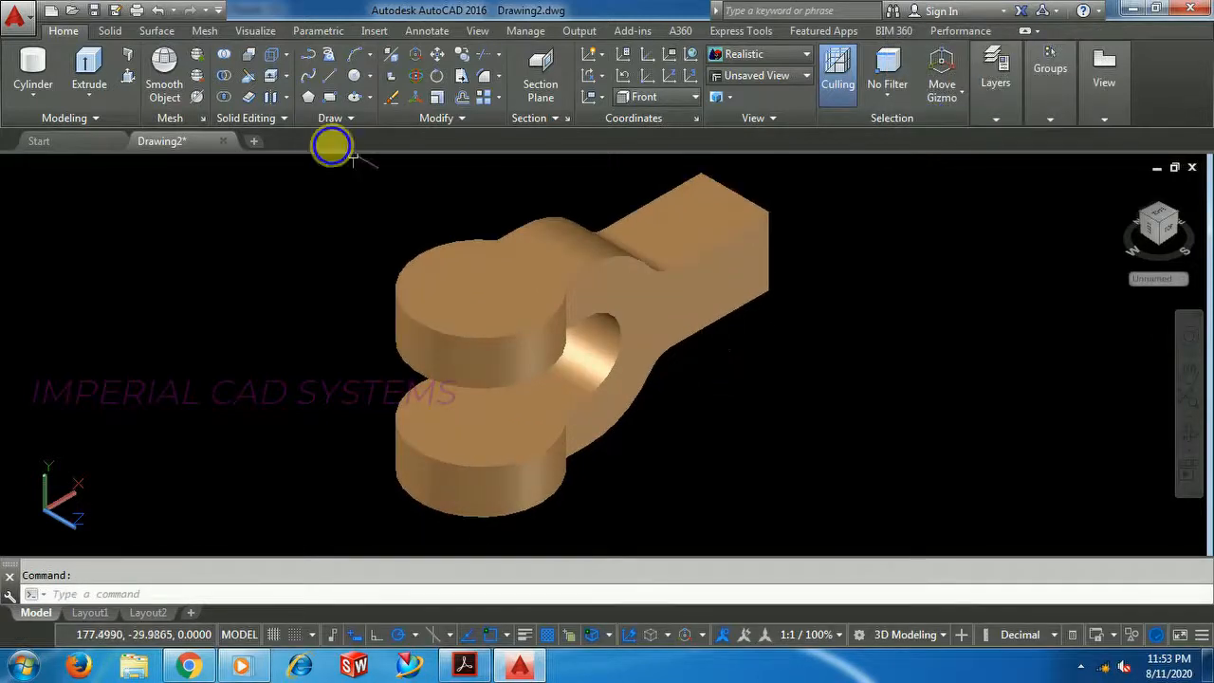
mouse_move(624, 279)
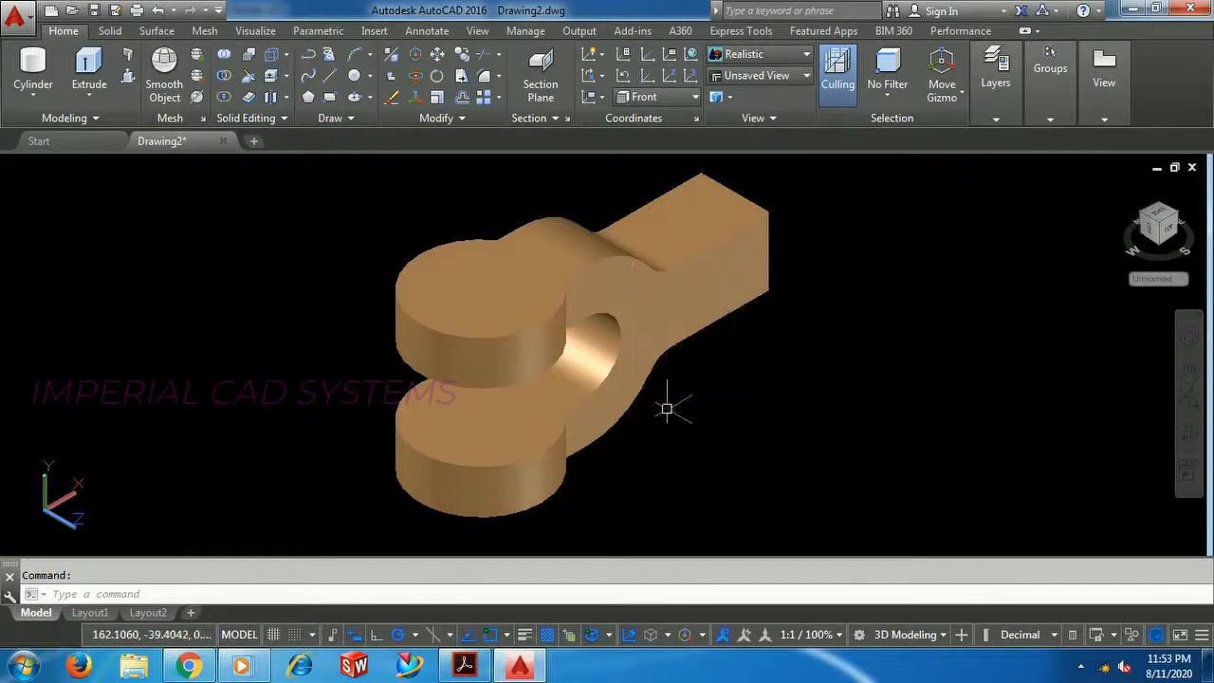
shift+middle_drag(665, 405, 621, 413)
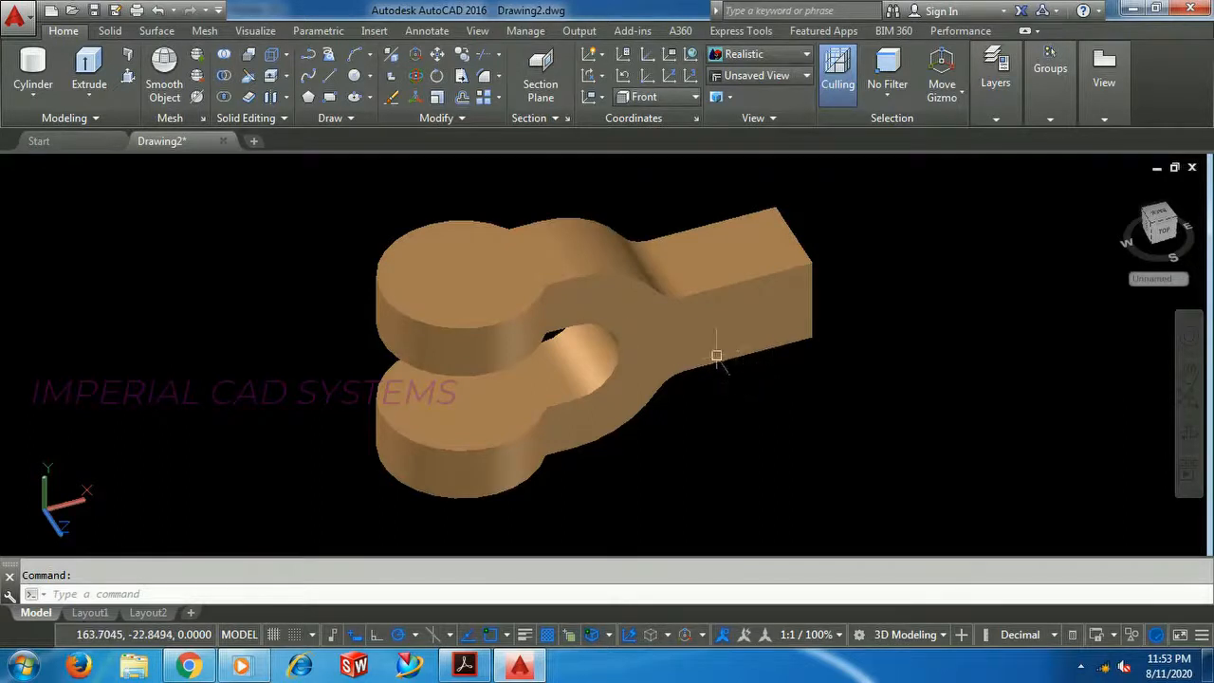
- Switch to the workbook PDF in Acrobat Reader, examine the fork end's pin hole and its dimensions, and return to AutoCAD
click(531, 666)
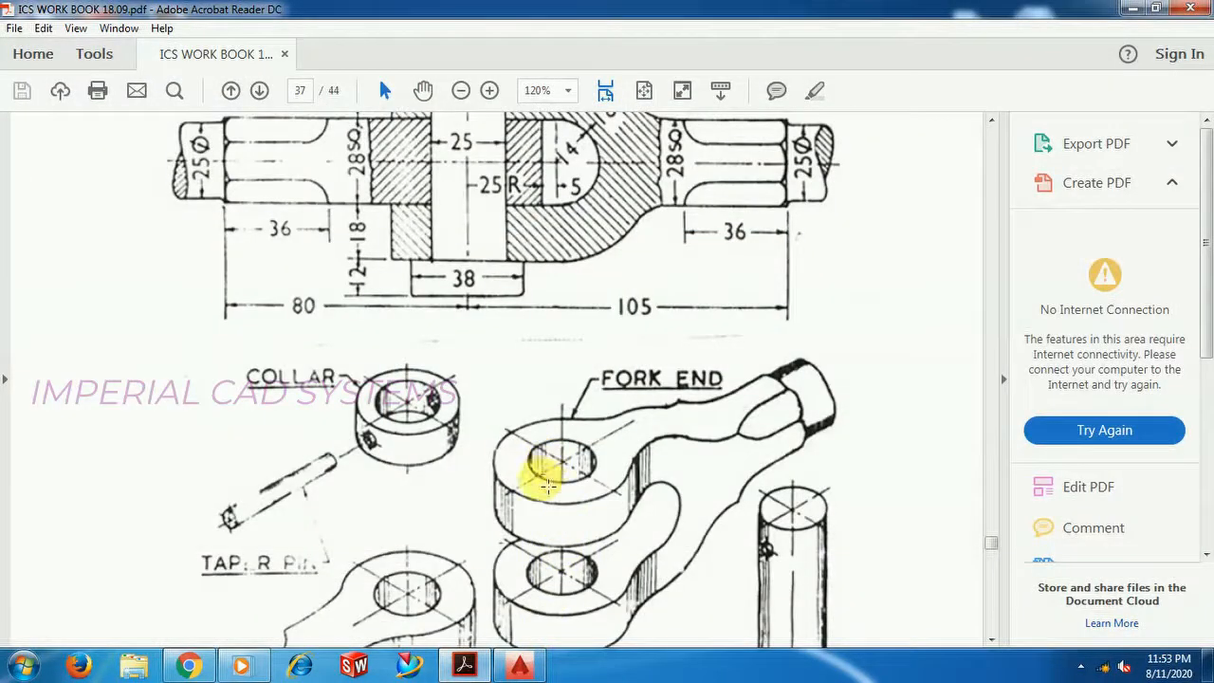
scroll(563, 439, up, 2)
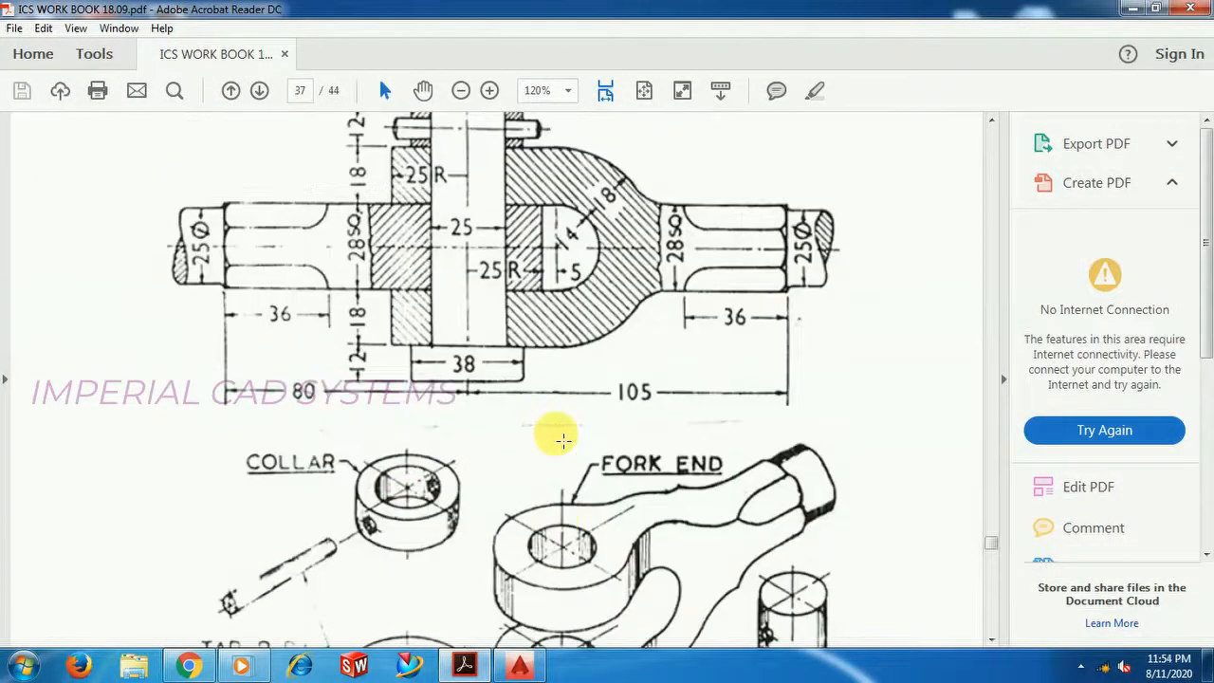
scroll(555, 433, down, 3)
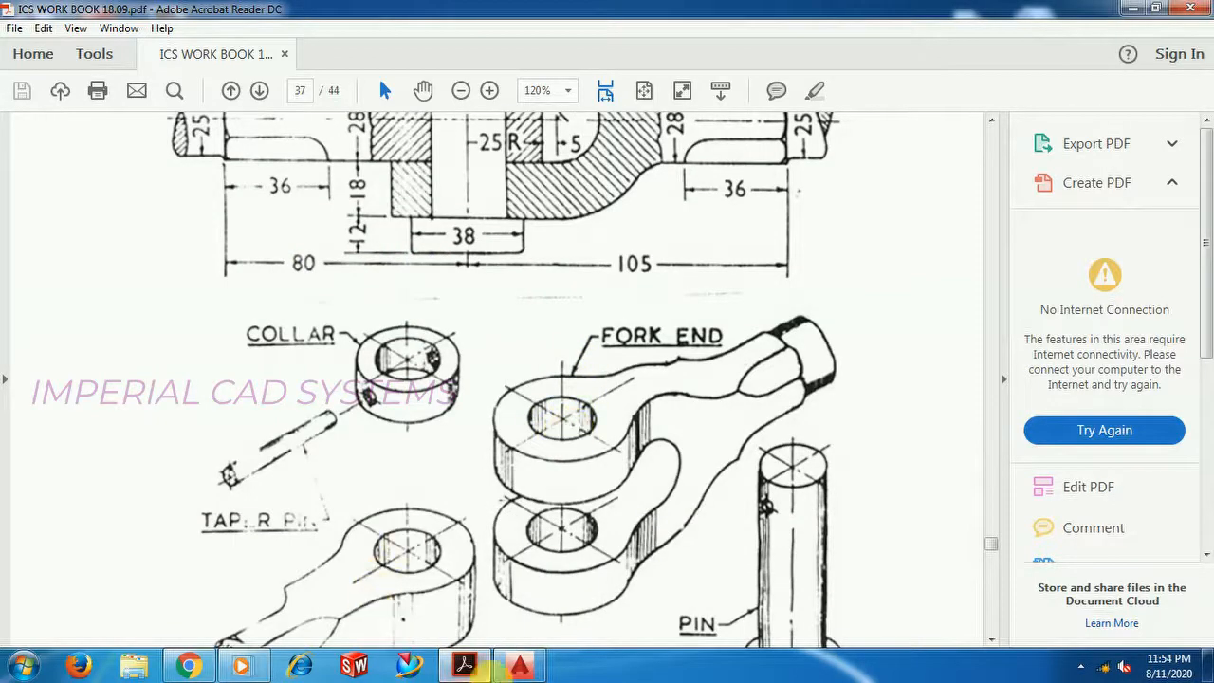
click(520, 664)
- Create a cylinder of radius 12.5 centred on the upper eye's top face, extending about 93 units down through both eyes
click(43, 78)
click(949, 309)
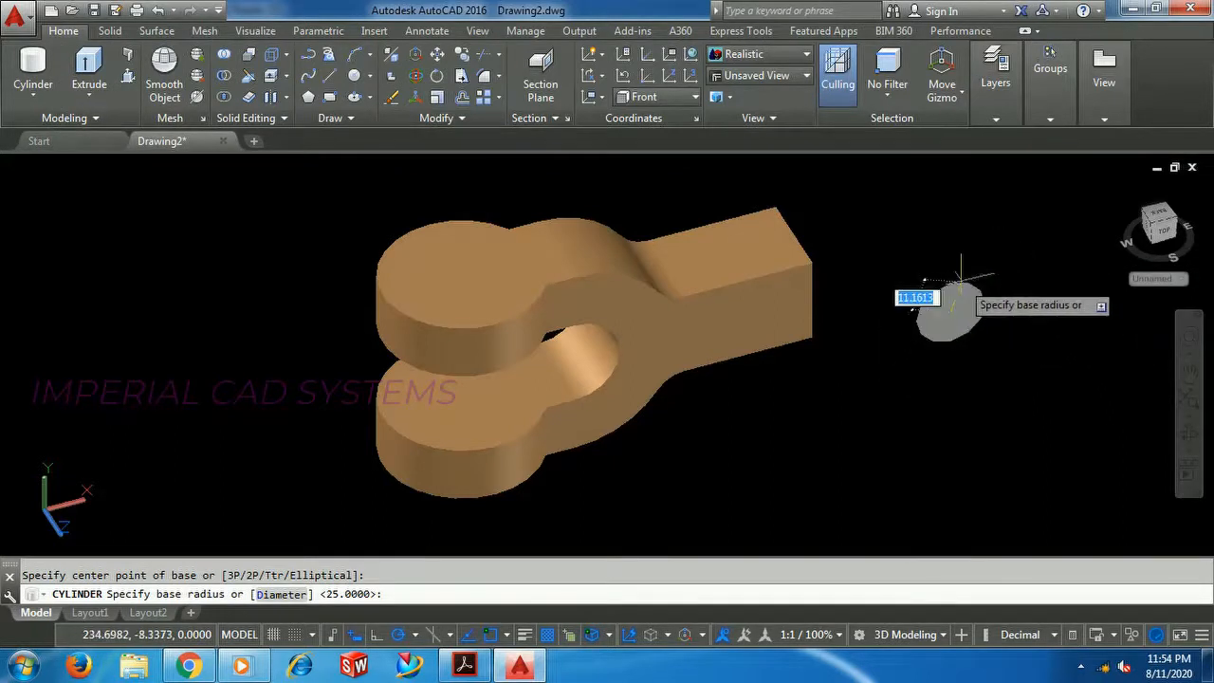
click(52, 61)
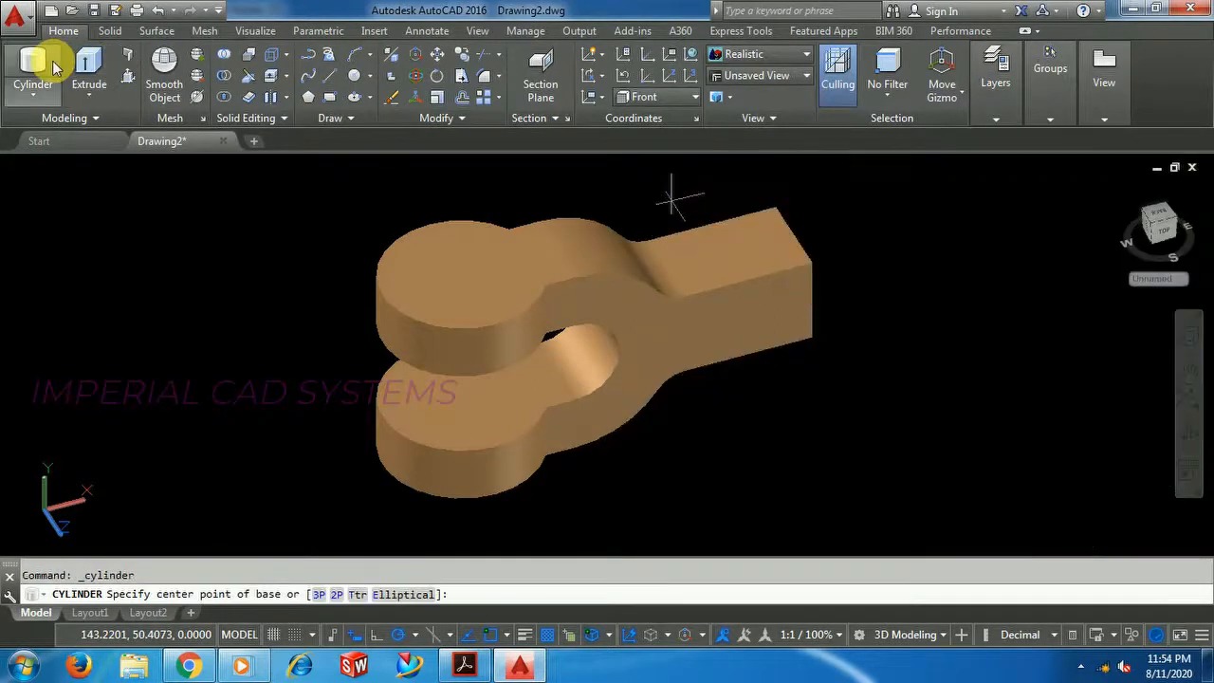
click(469, 272)
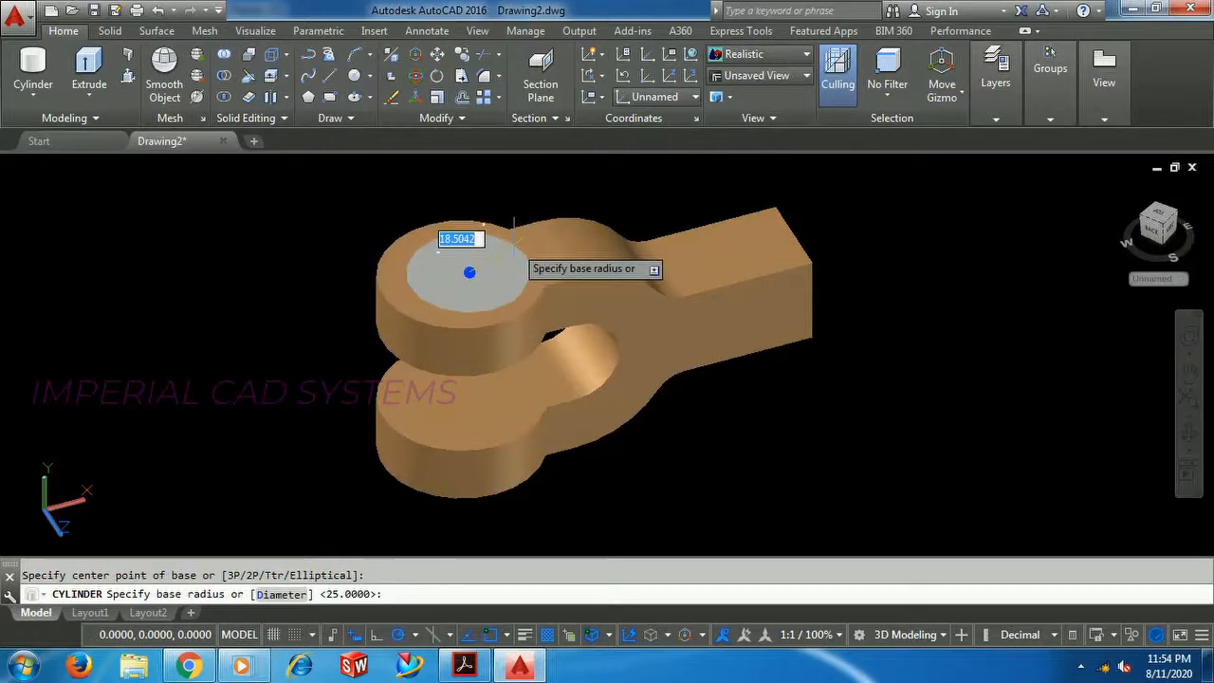
text(12.5)
key(Return)
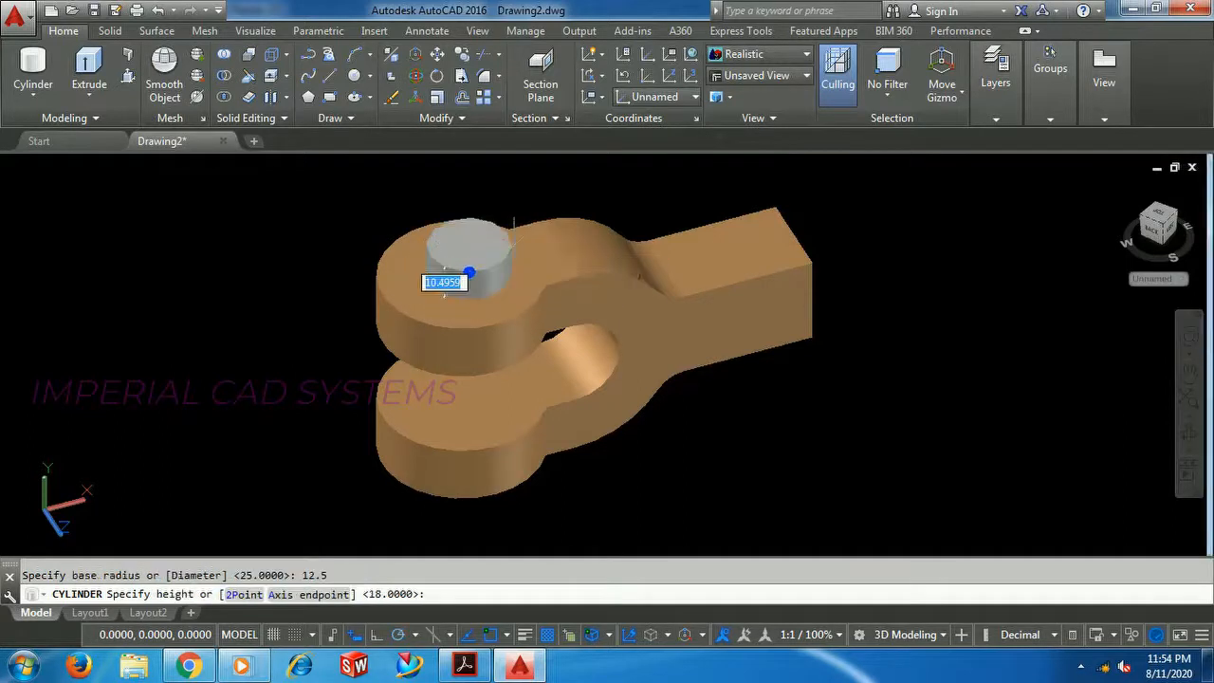
click(471, 519)
- Set the colour of the cylinder passing through both eyes to Color 140
click(503, 524)
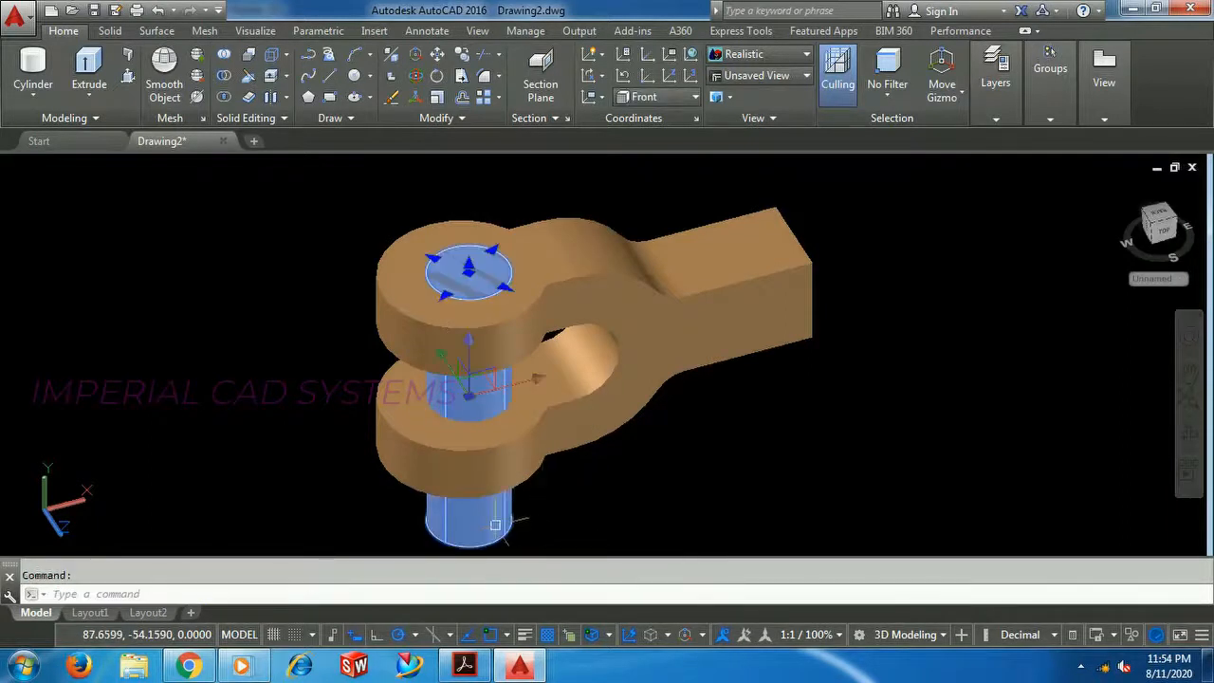
click(685, 406)
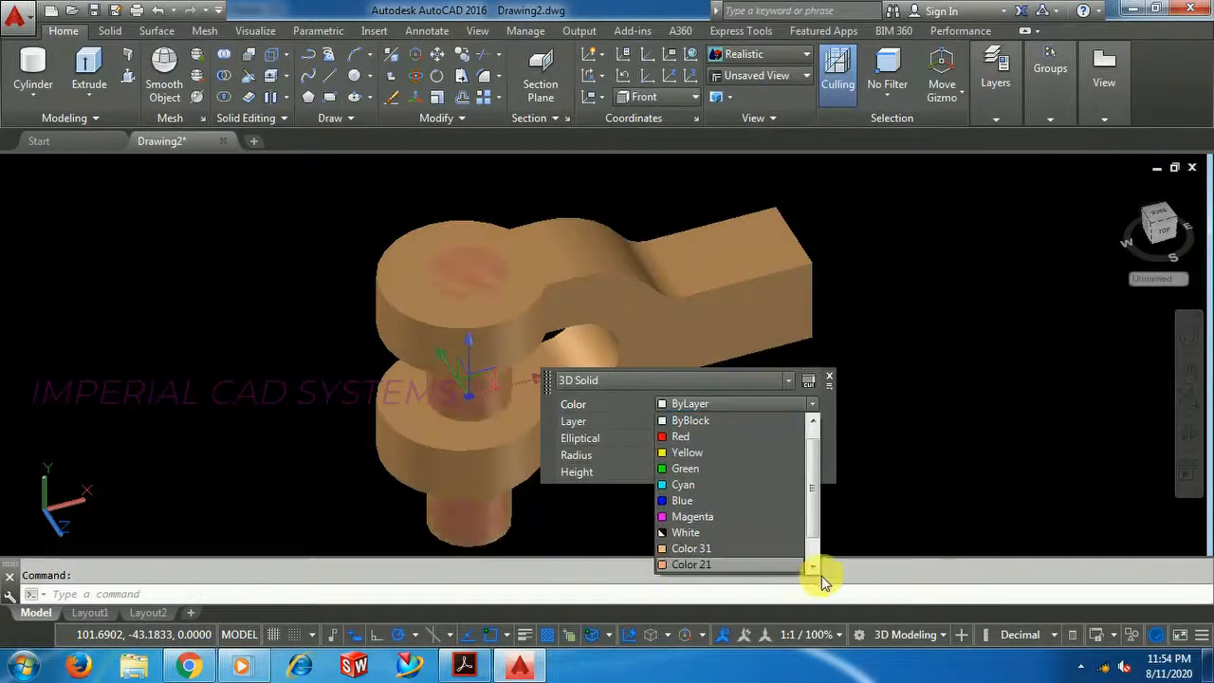
scroll(817, 572, down, 1)
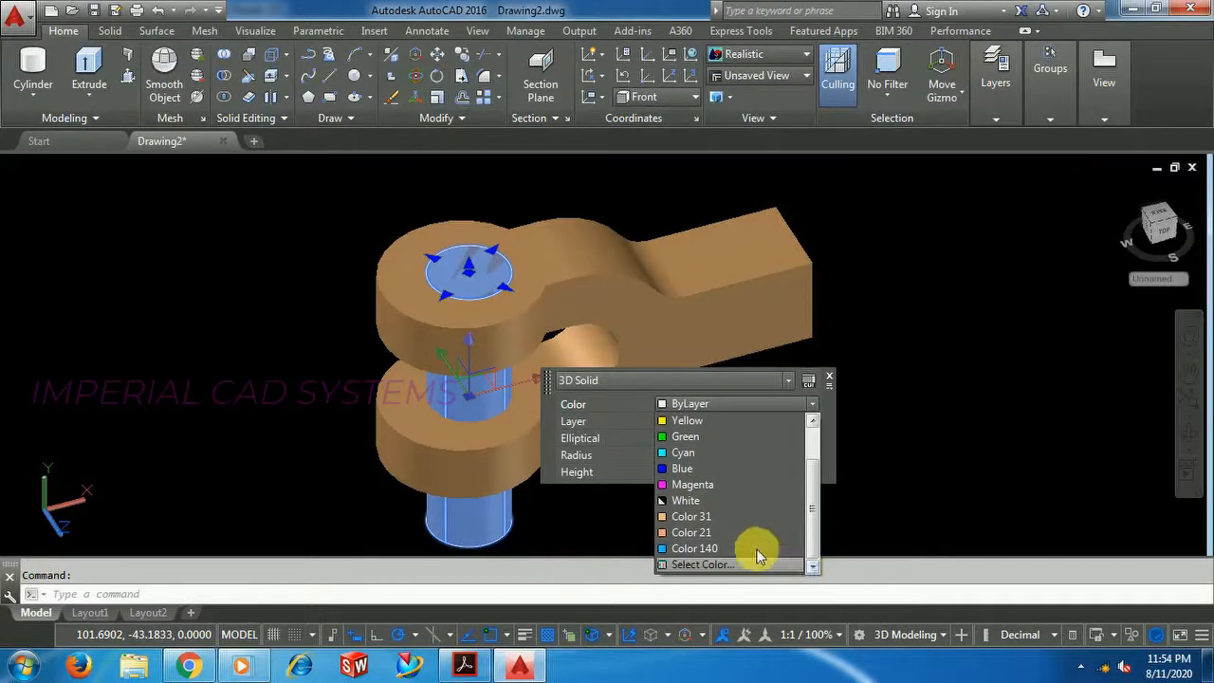
click(747, 546)
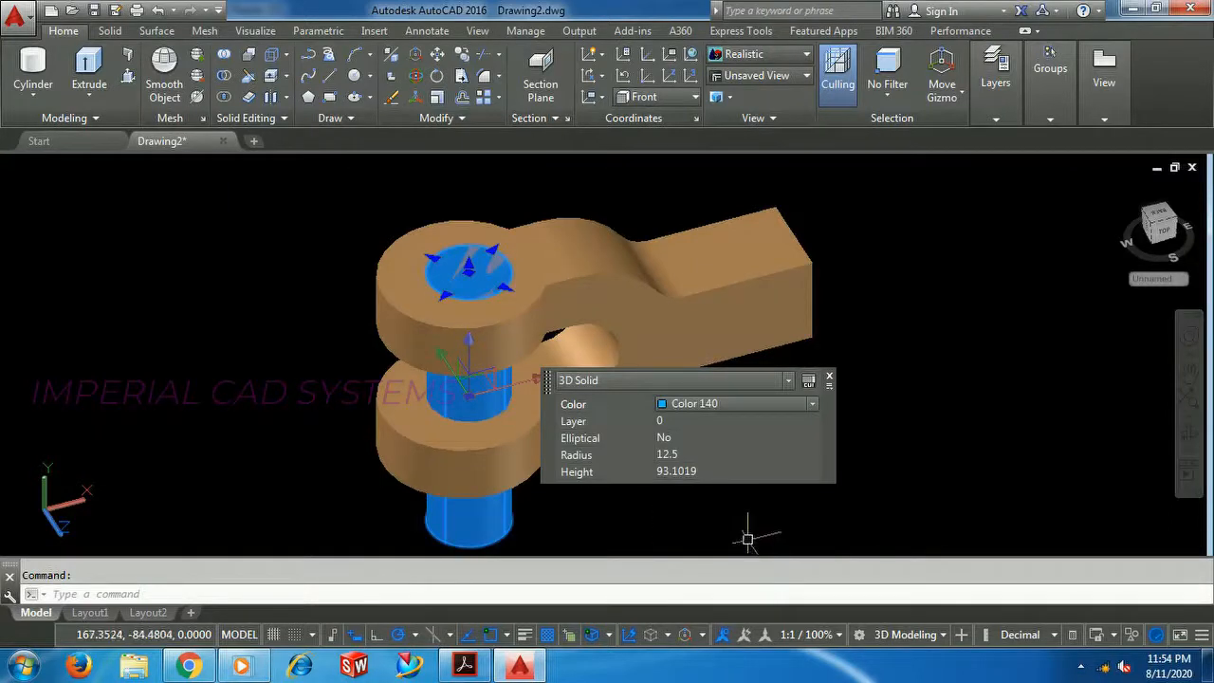
key(Escape)
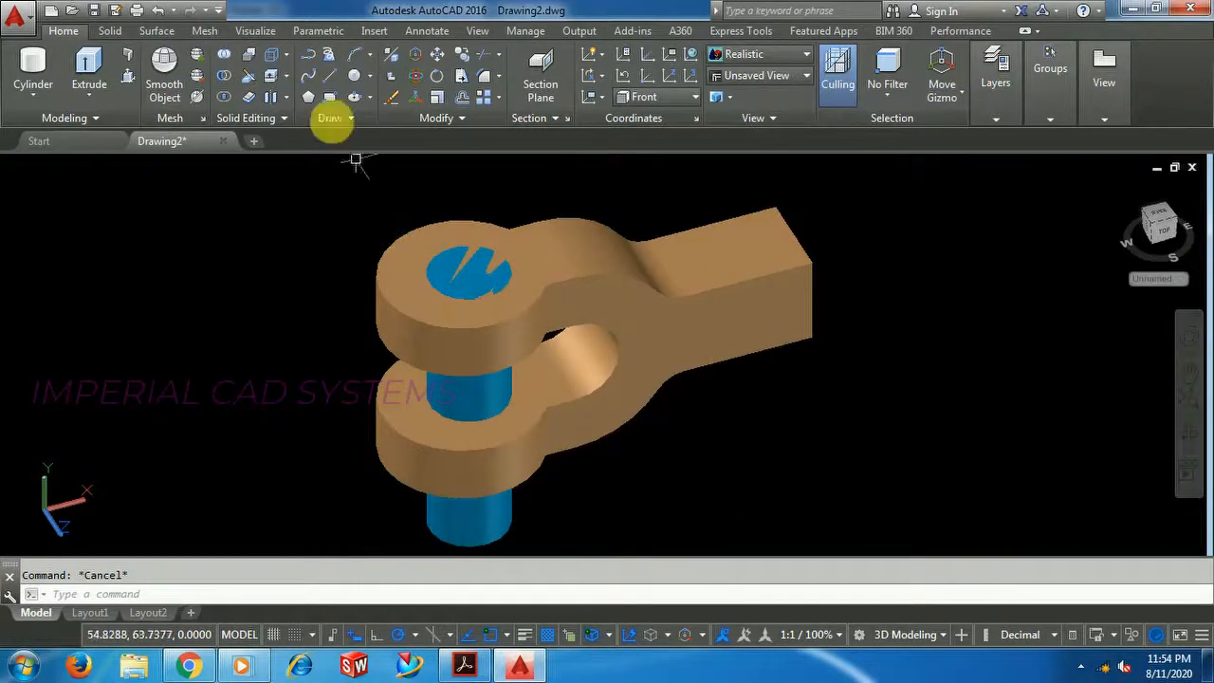
- Try subtracting the blue cylinder from the fork solid, and undo the subtraction
click(225, 80)
click(685, 270)
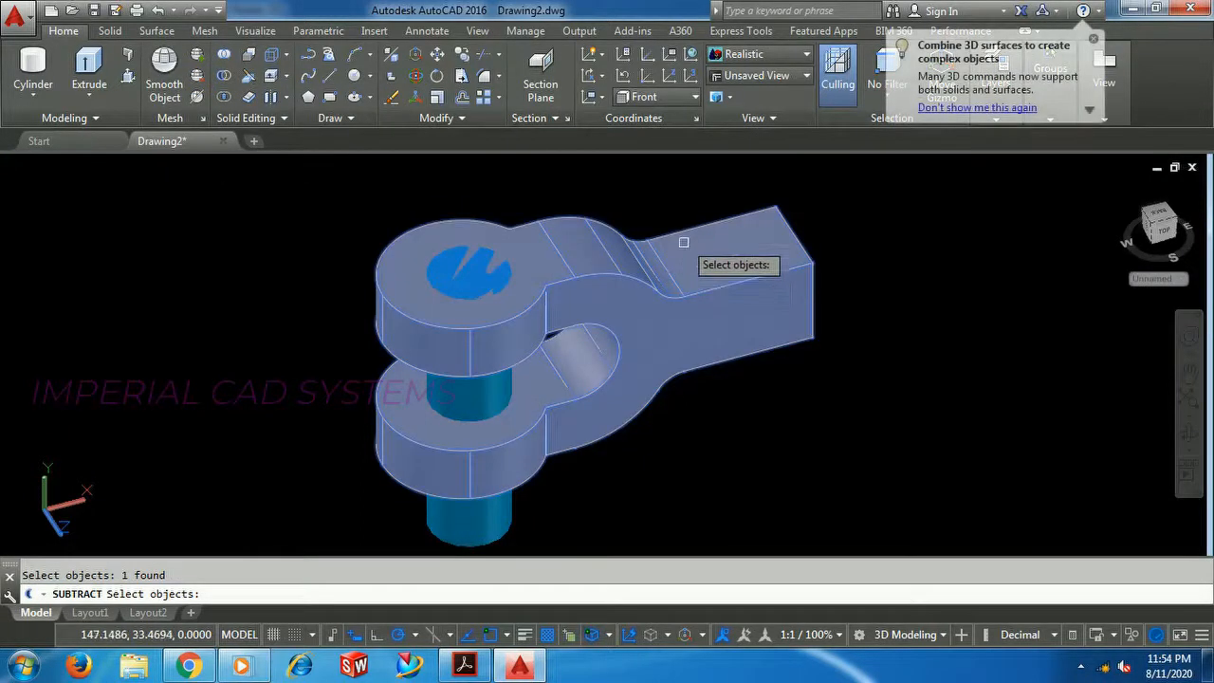
key(Return)
click(497, 529)
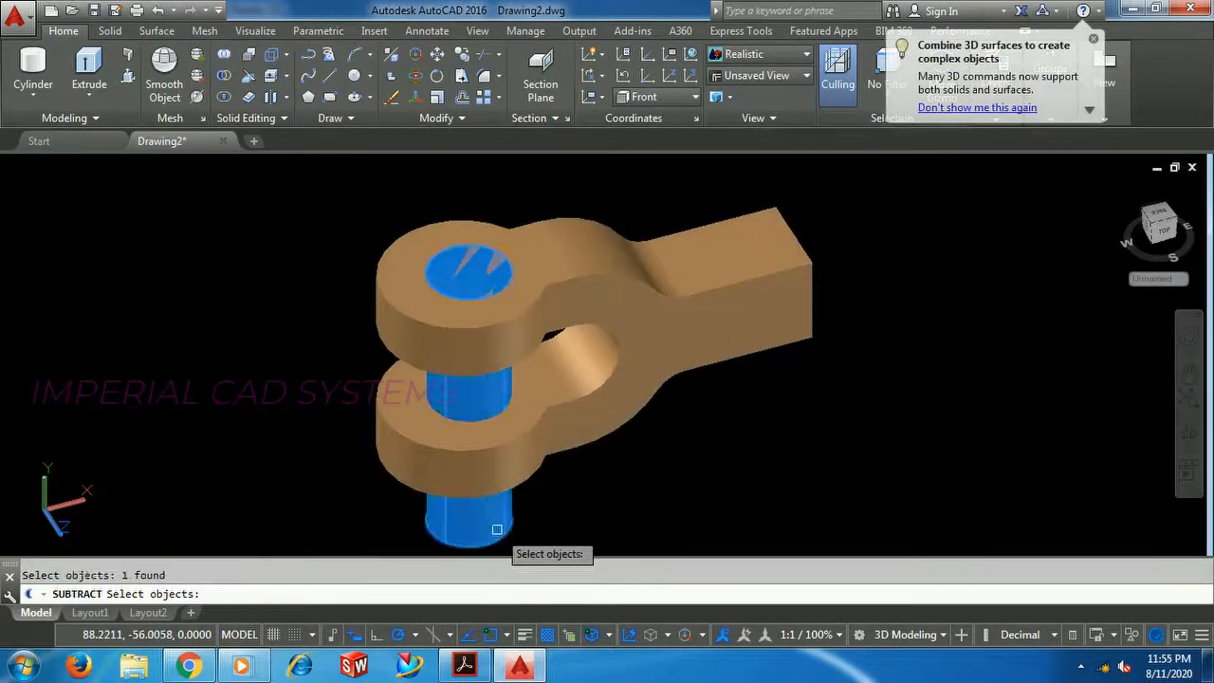
key(Return)
scroll(502, 284, up, 4)
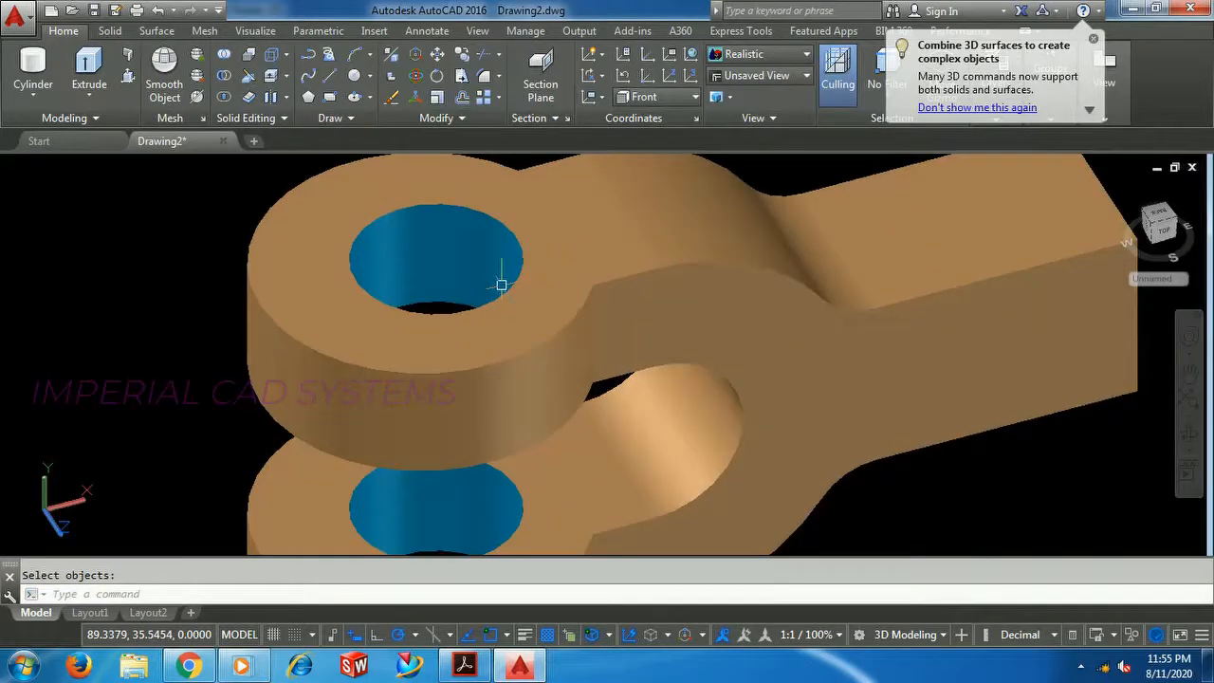
shift+middle_drag(633, 323, 604, 358)
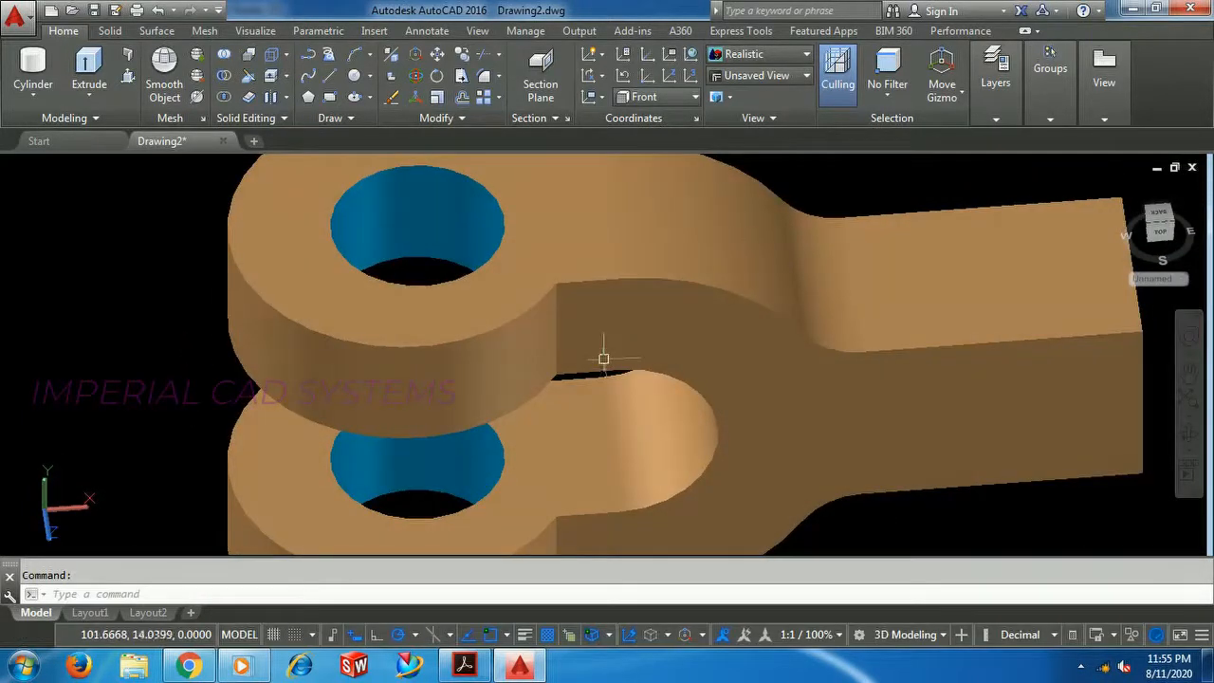
key(ctrl+z)
key(ctrl+z)
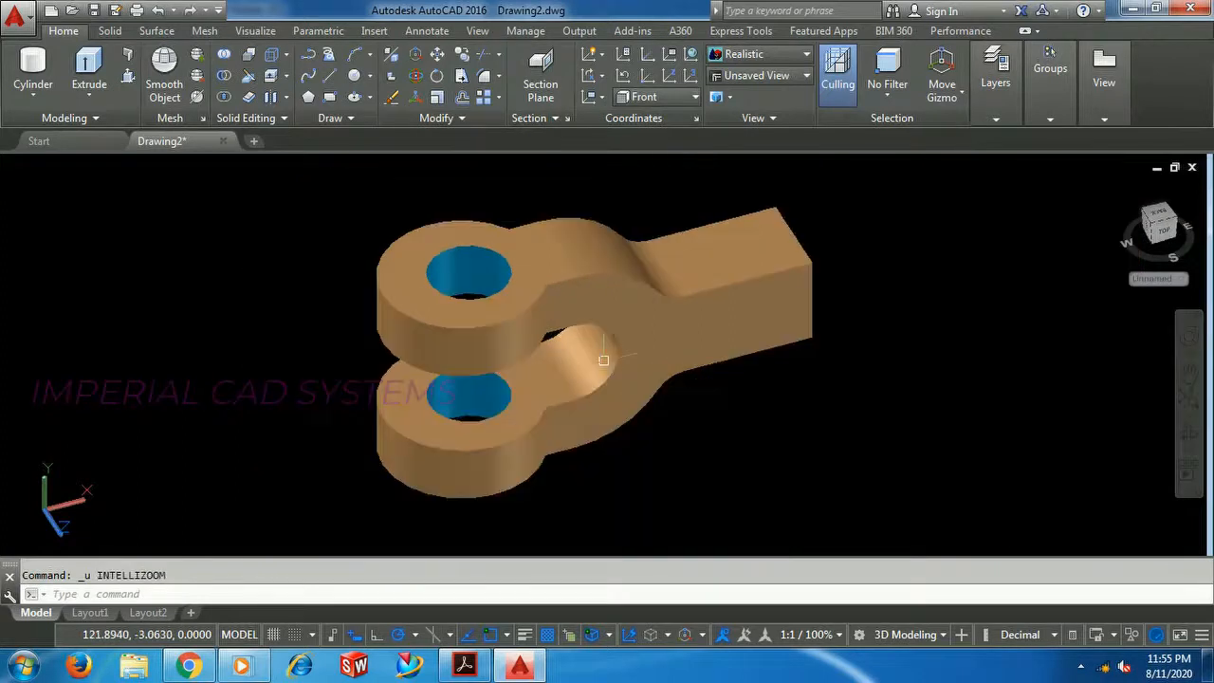
key(ctrl+z)
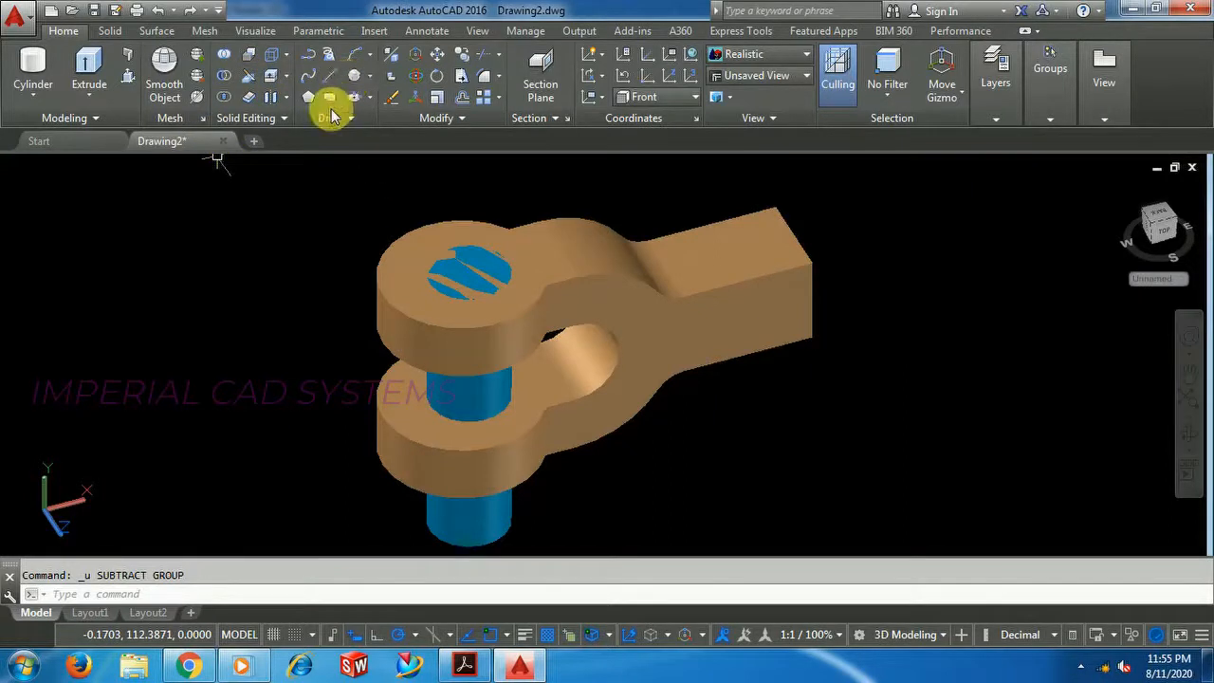
- Move the blue cylinder out of the fork's eyes into the empty space beyond the shank
key(Return)
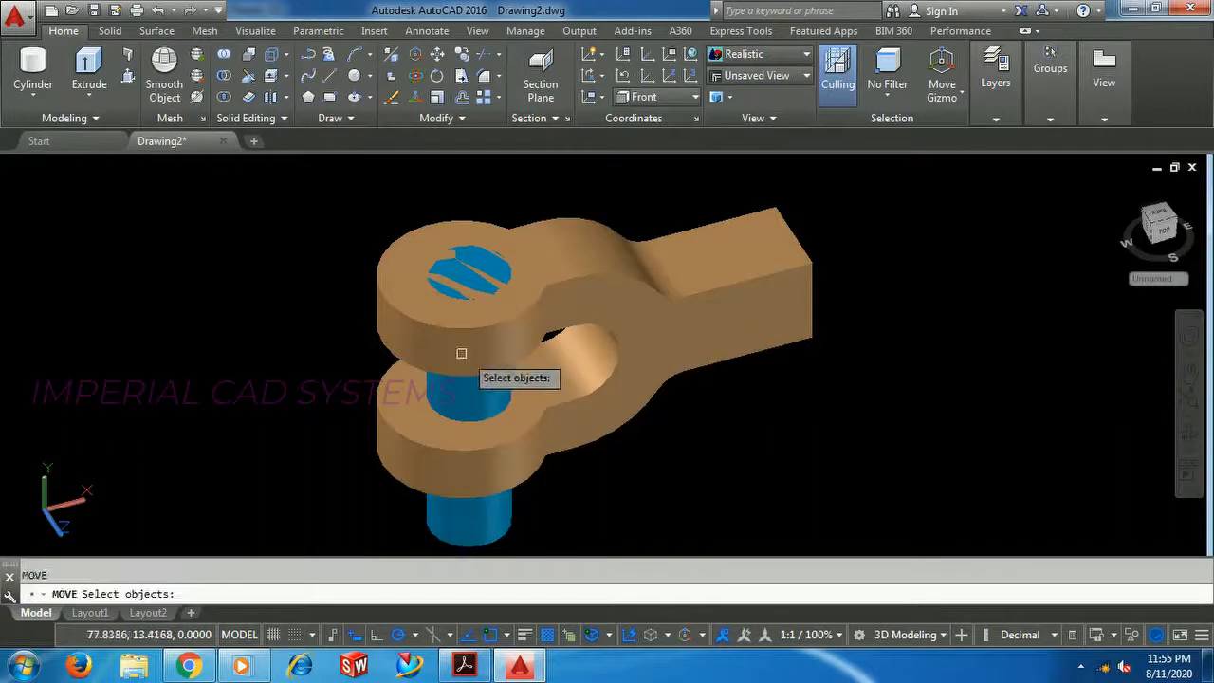
click(466, 403)
key(Return)
click(468, 396)
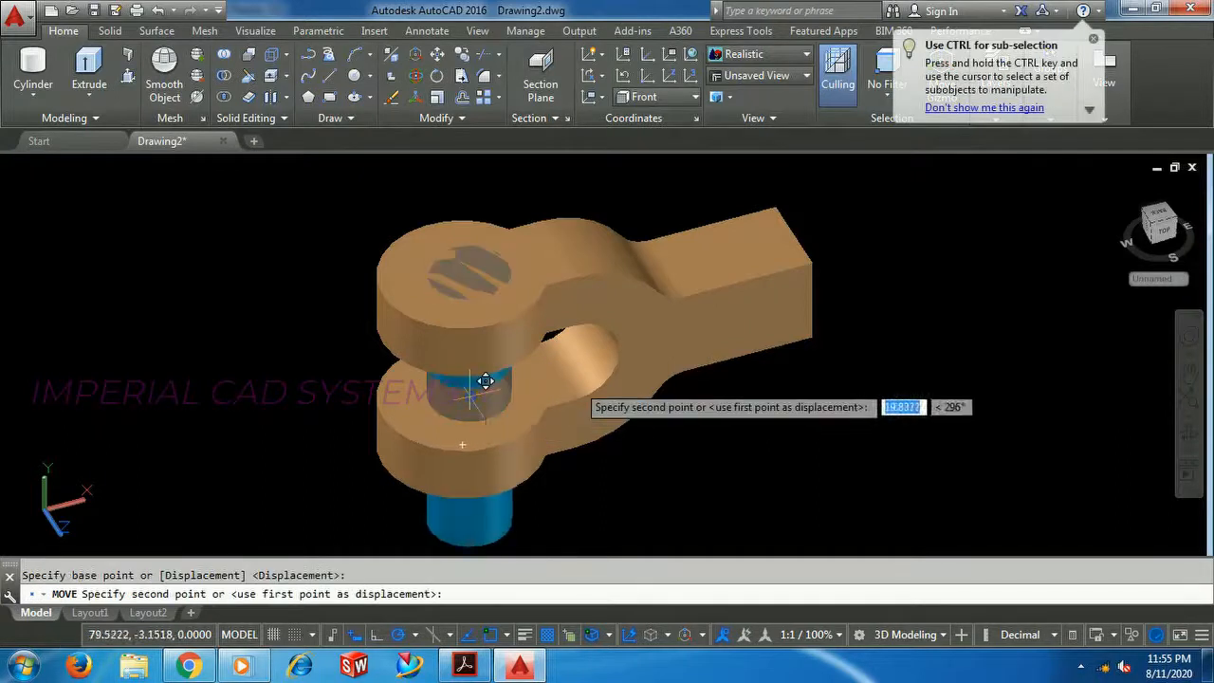
click(987, 417)
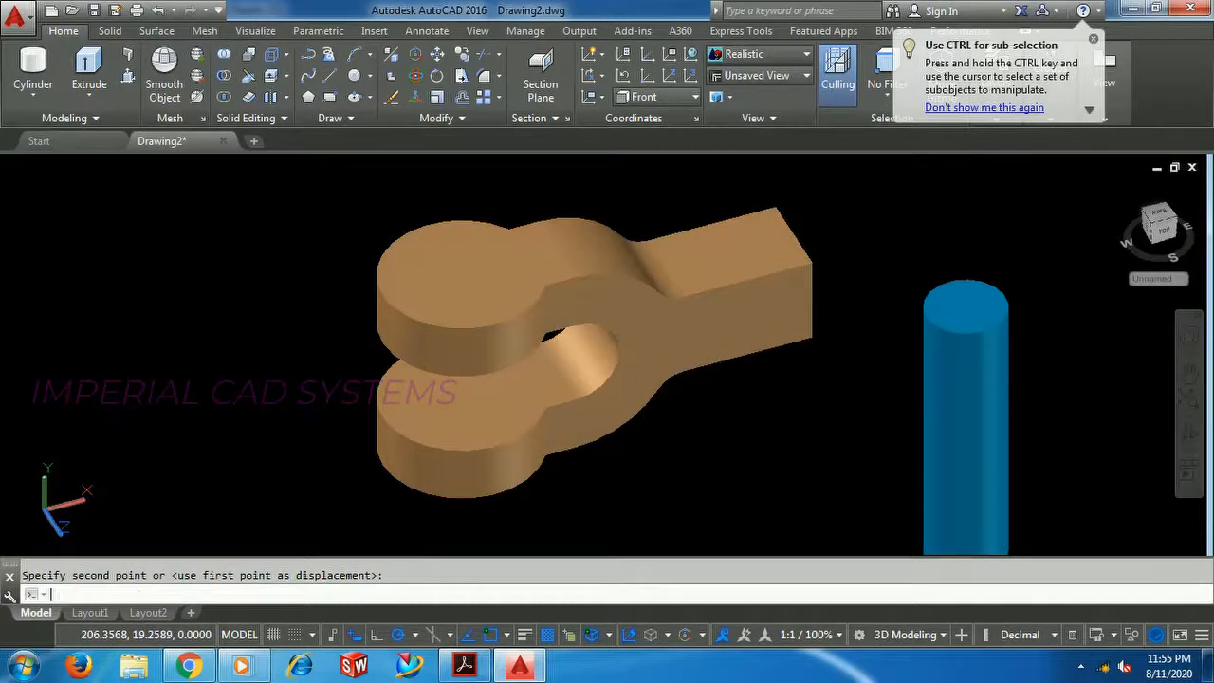
- Move the blue cylinder by its top centre onto the centre of the upper eye's top face
key(Return)
click(980, 303)
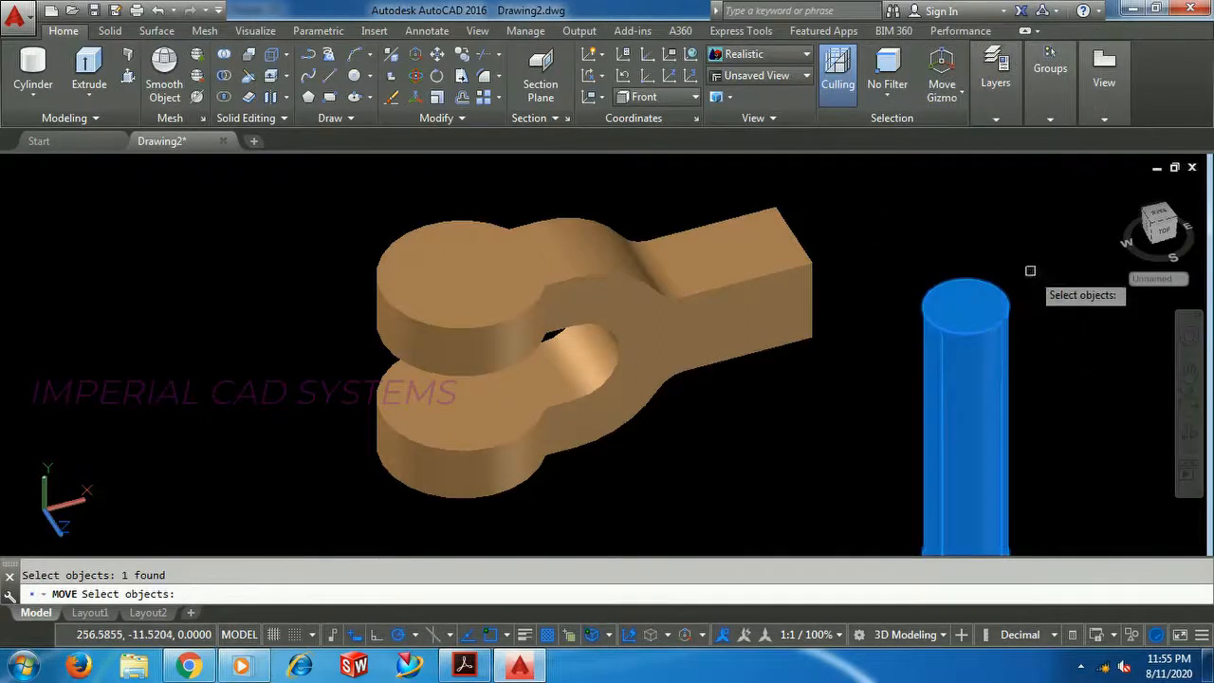
key(Return)
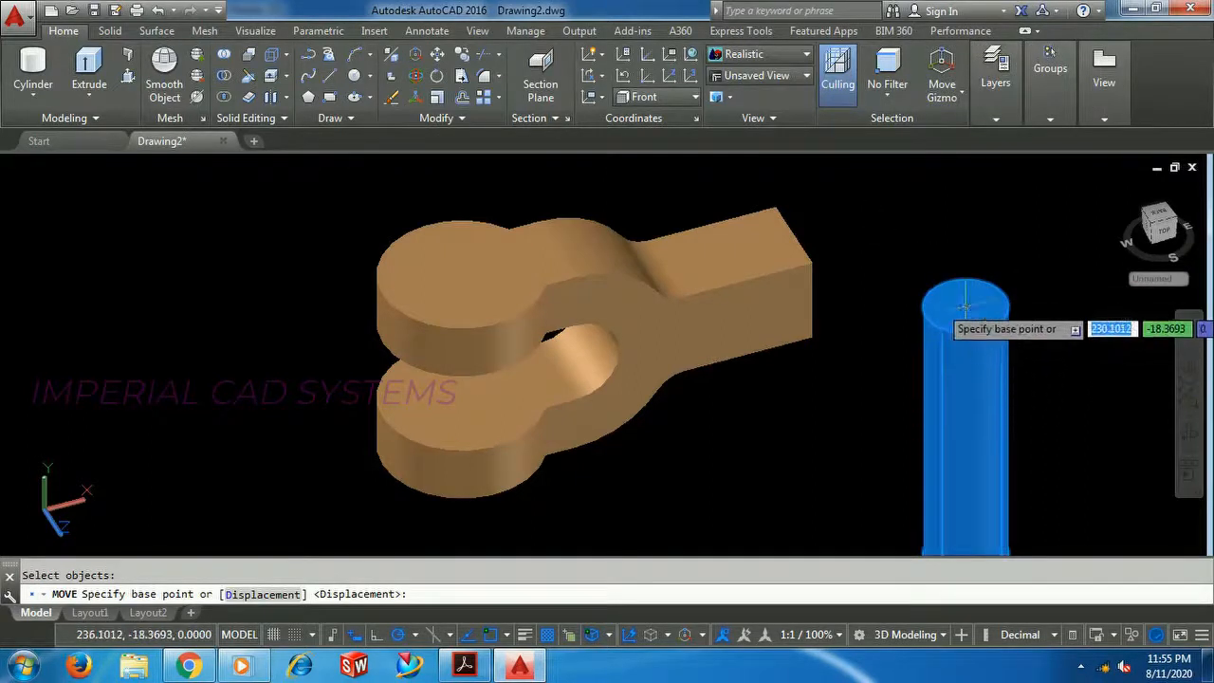
click(965, 305)
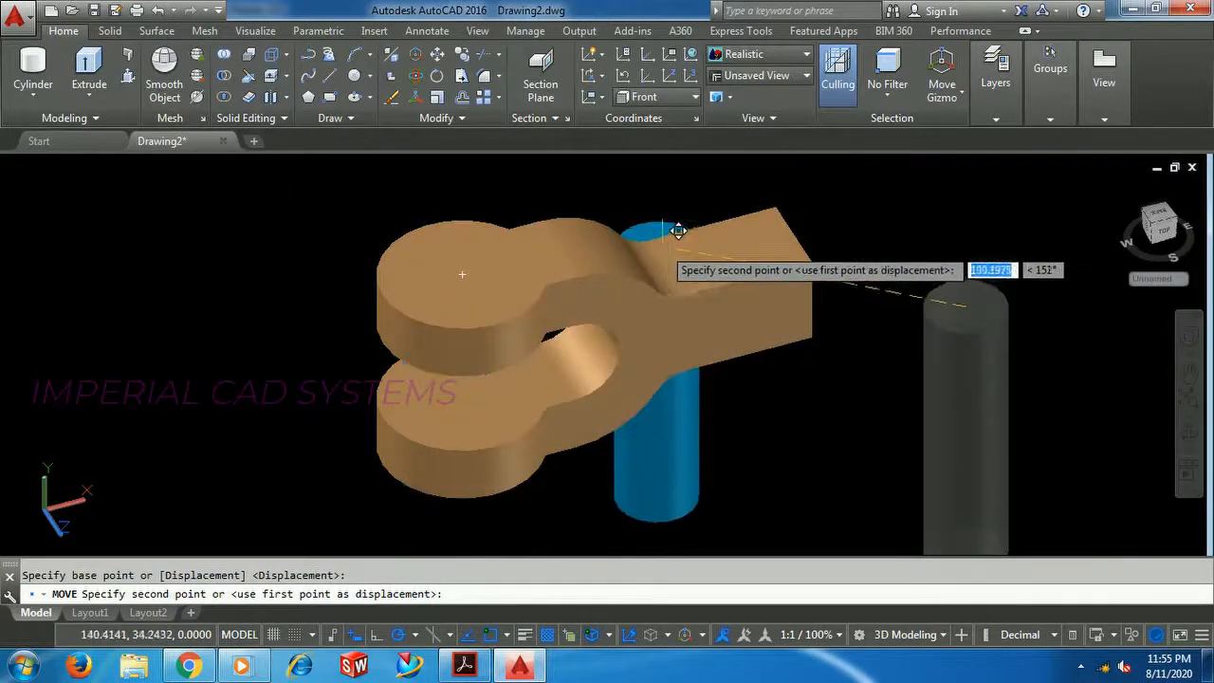
shift+right_click(892, 249)
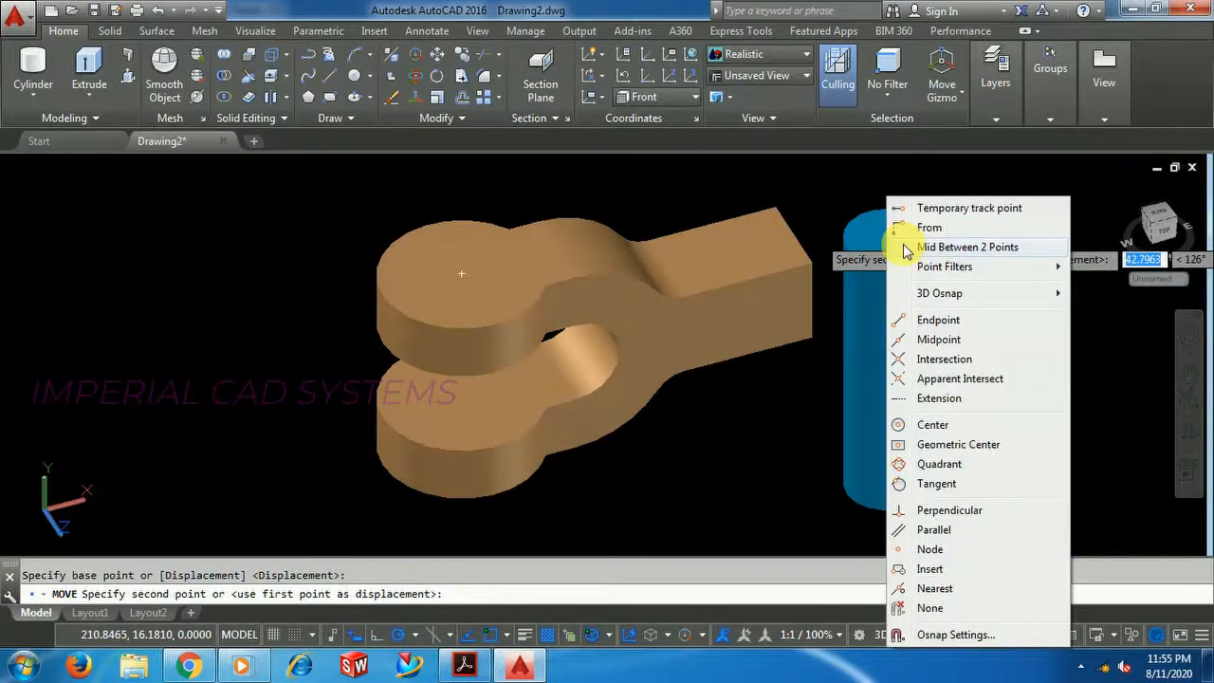
click(934, 424)
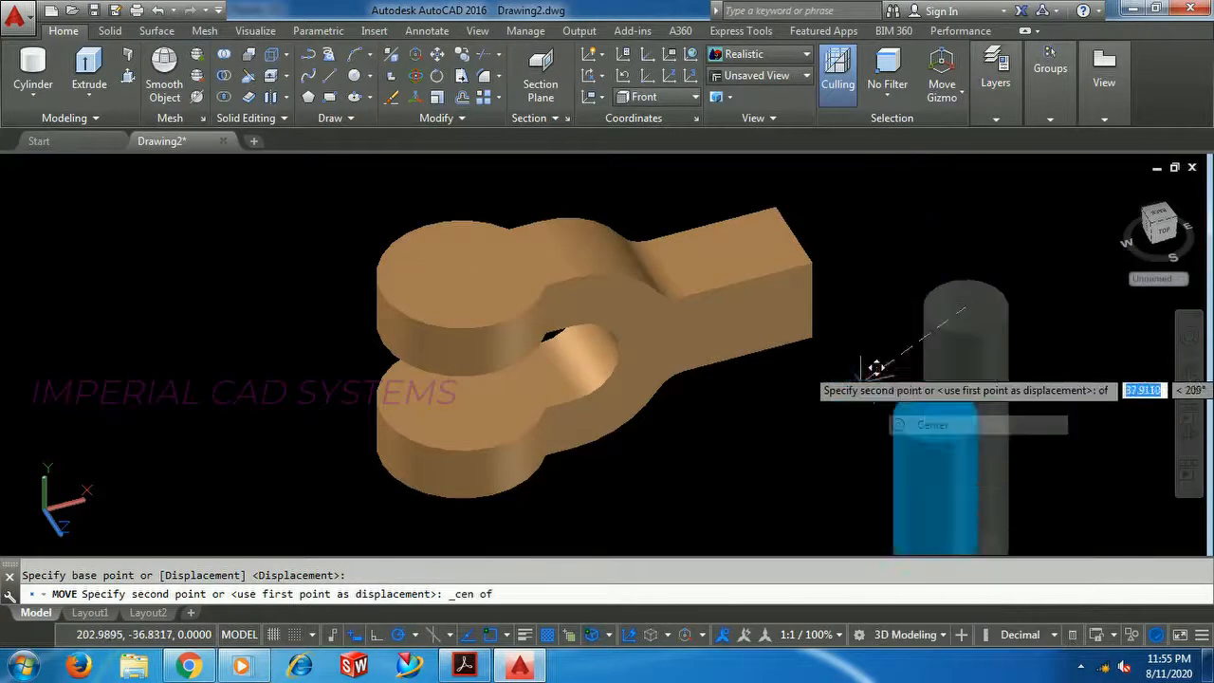
click(419, 320)
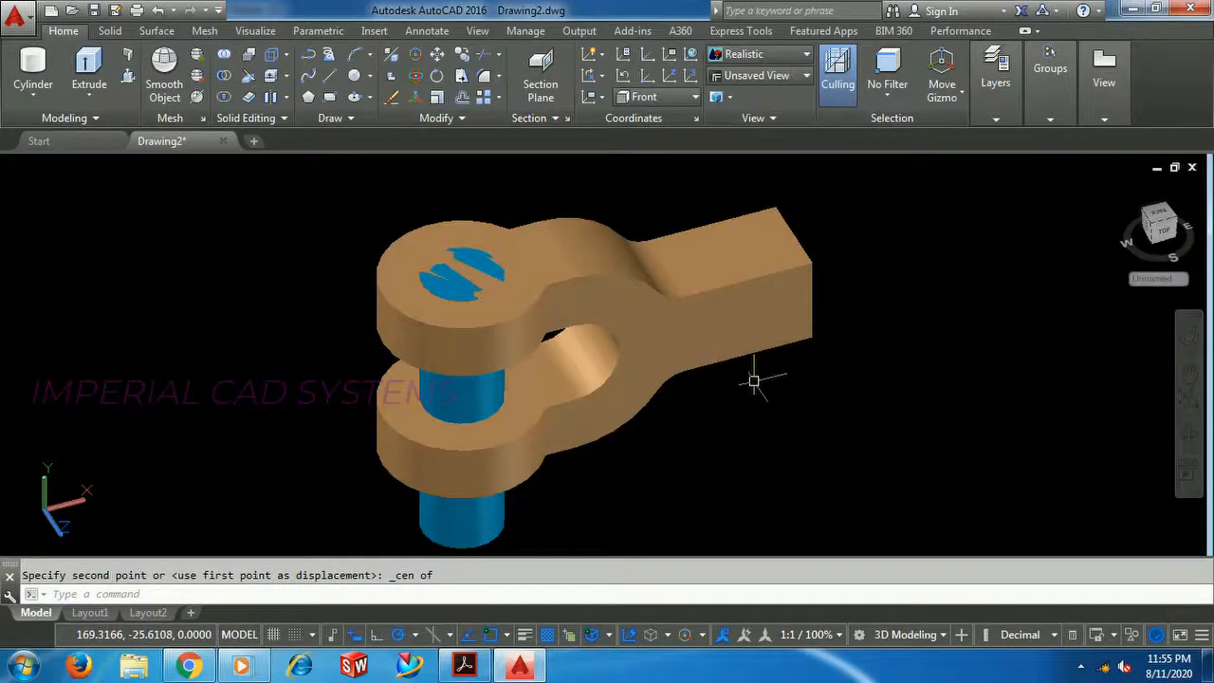
- Subtract the blue cylinder from the fork solid to cut the pin hole through both eyes
scroll(496, 233, up, 2)
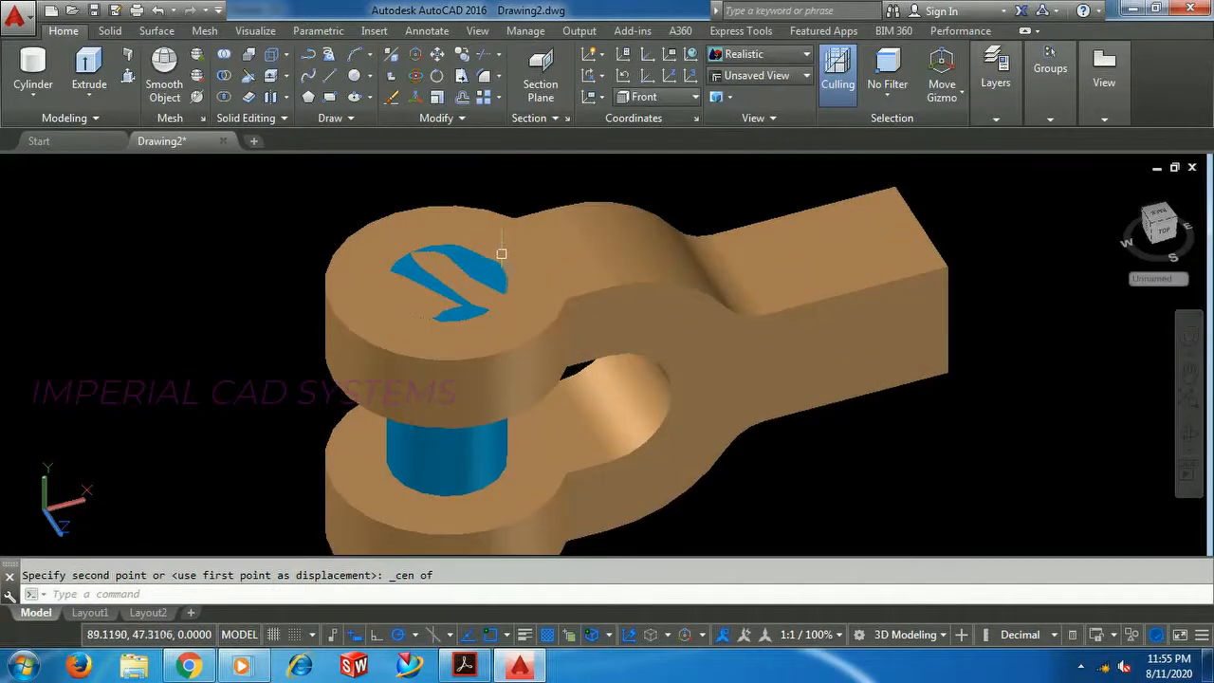
scroll(471, 336, up, 3)
scroll(471, 336, down, 5)
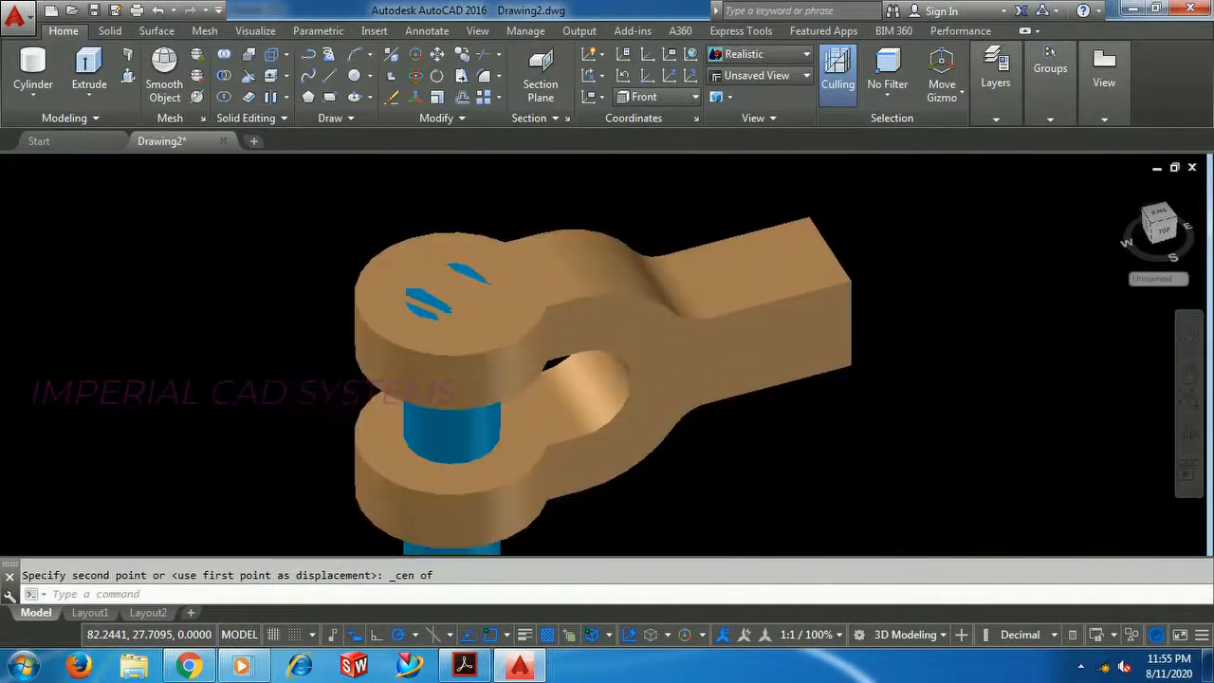
click(225, 76)
click(710, 280)
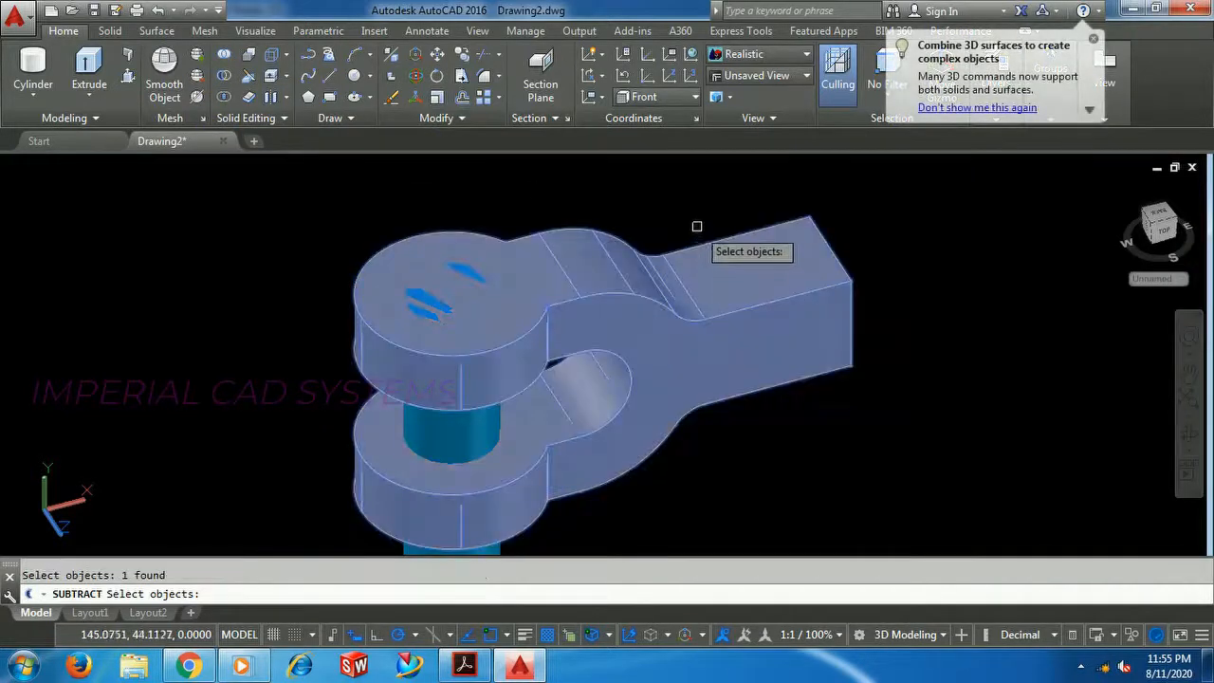
key(Return)
click(471, 428)
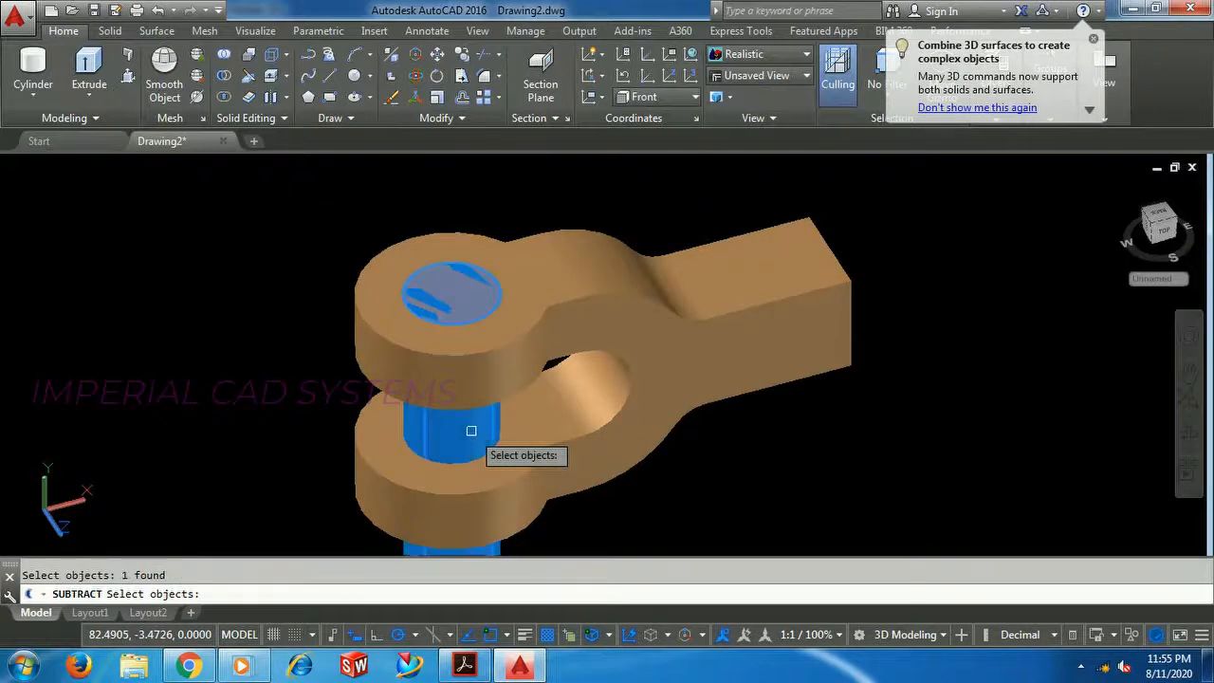
key(Return)
scroll(448, 311, up, 4)
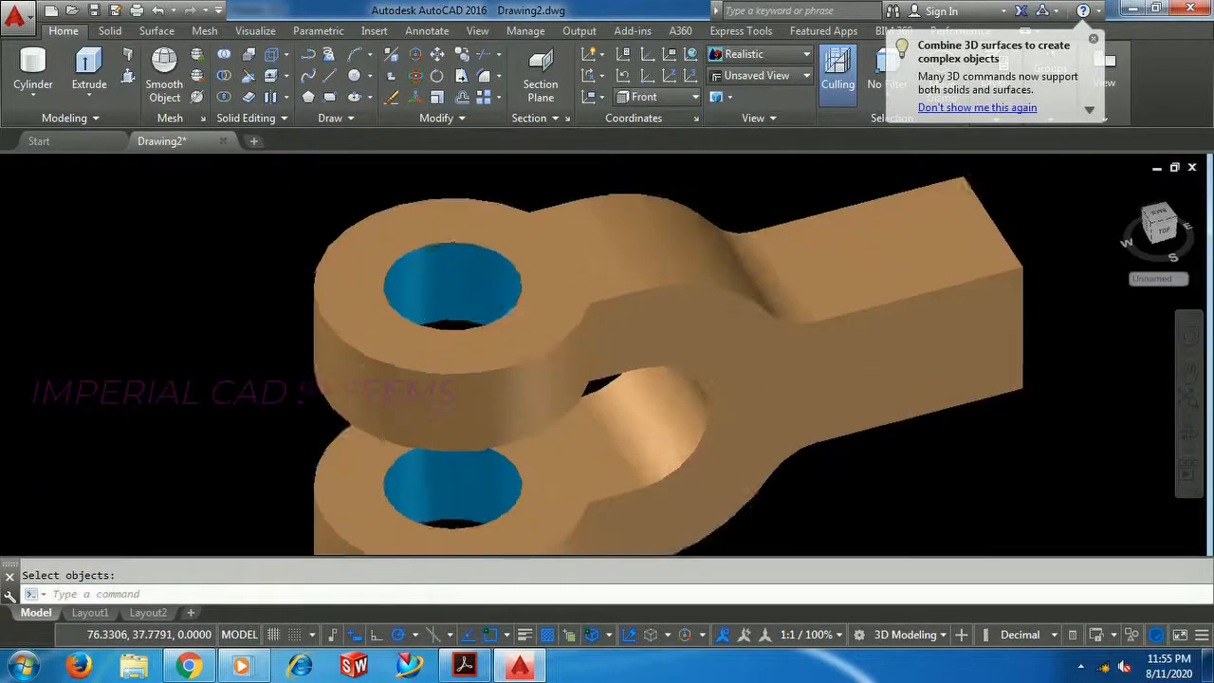
scroll(448, 311, down, 4)
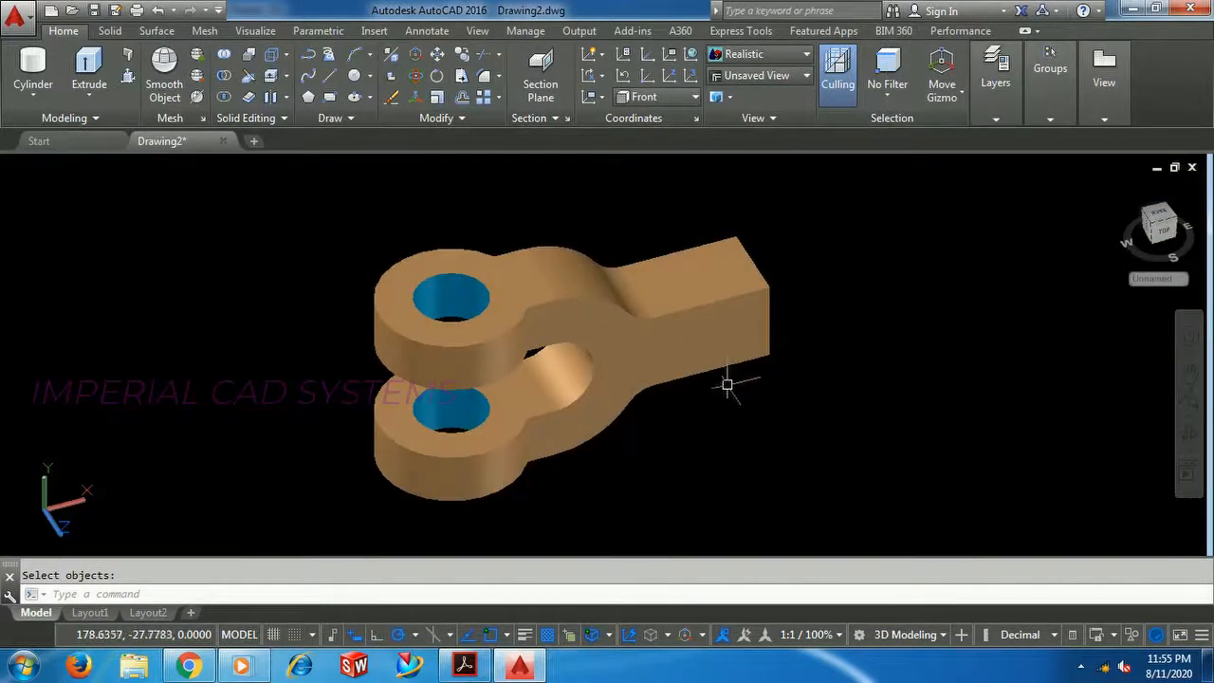
- Inspect the pin hole along its axis and set the view of the fork to SE Isometric
shift+middle_drag(693, 363, 592, 463)
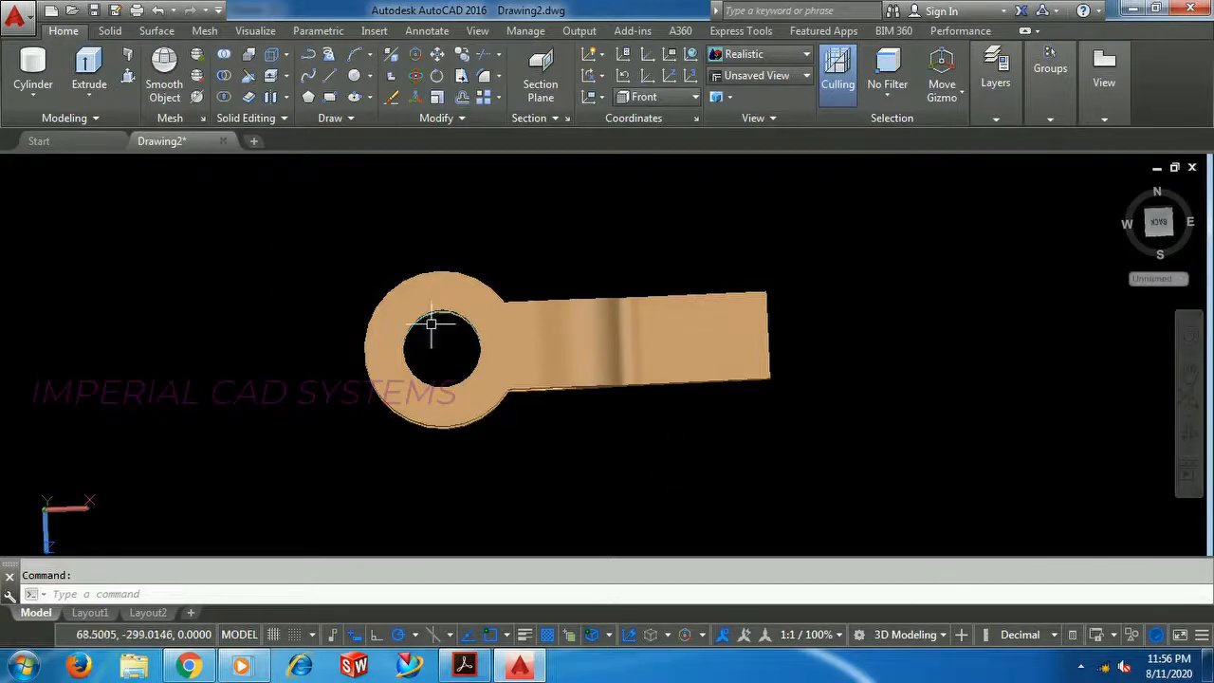
click(31, 166)
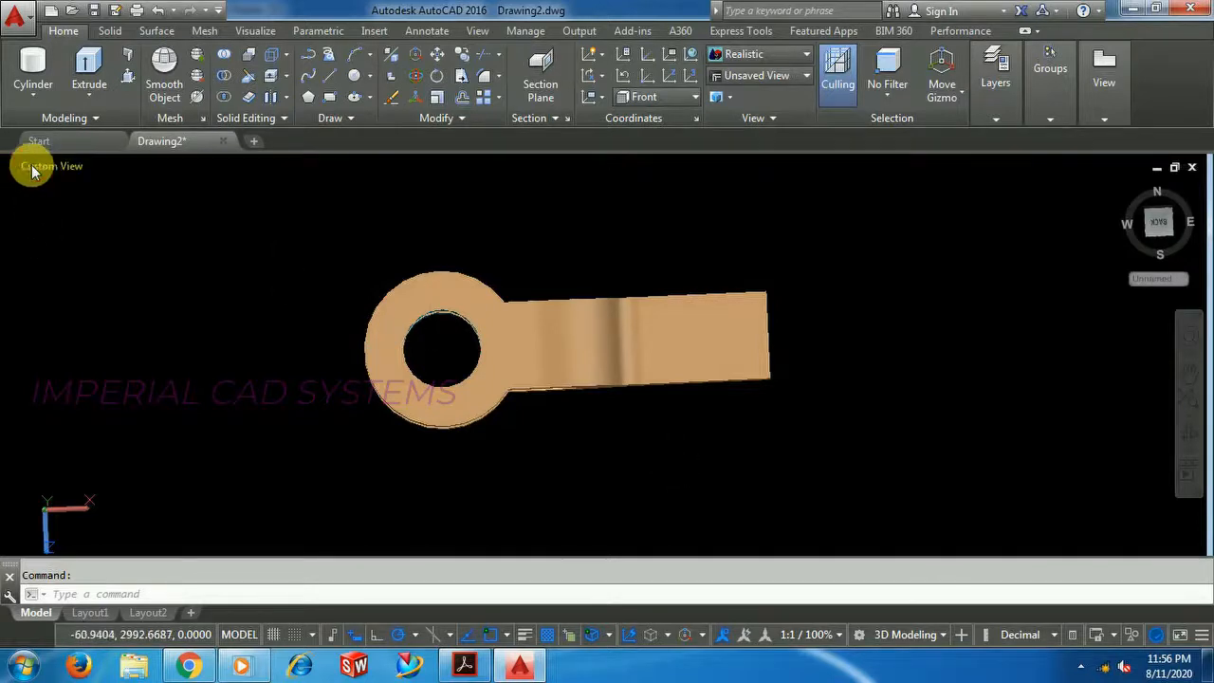
click(99, 350)
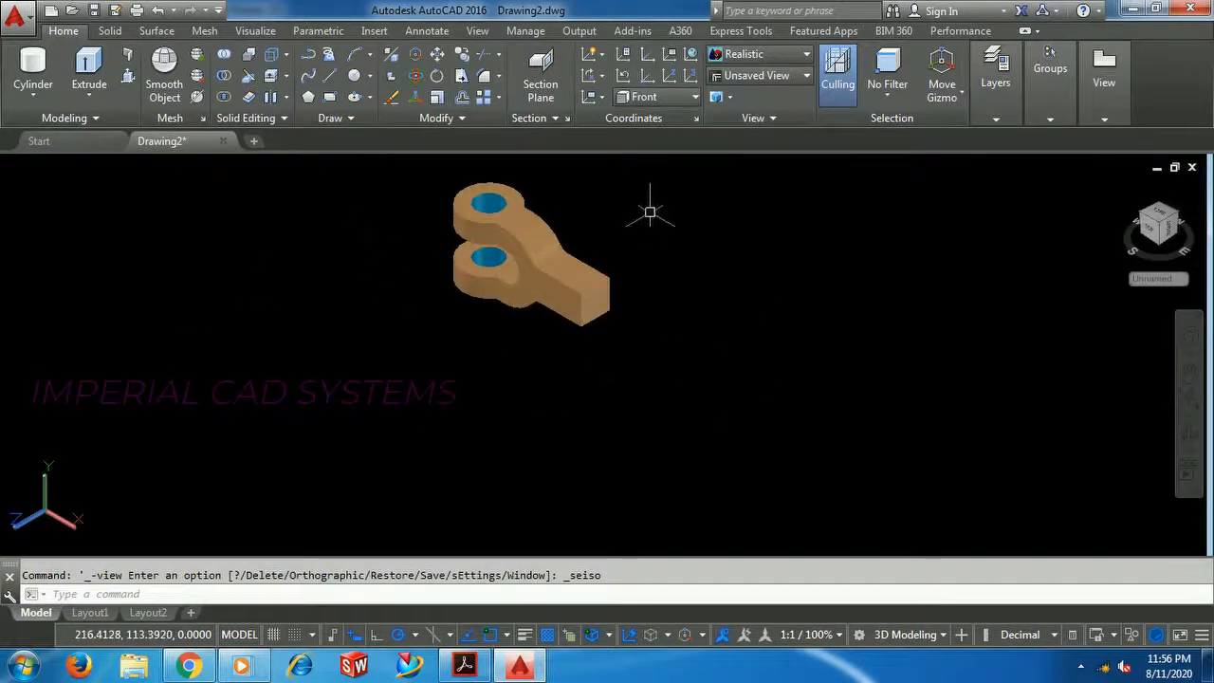
scroll(650, 211, up, 2)
scroll(537, 213, up, 1)
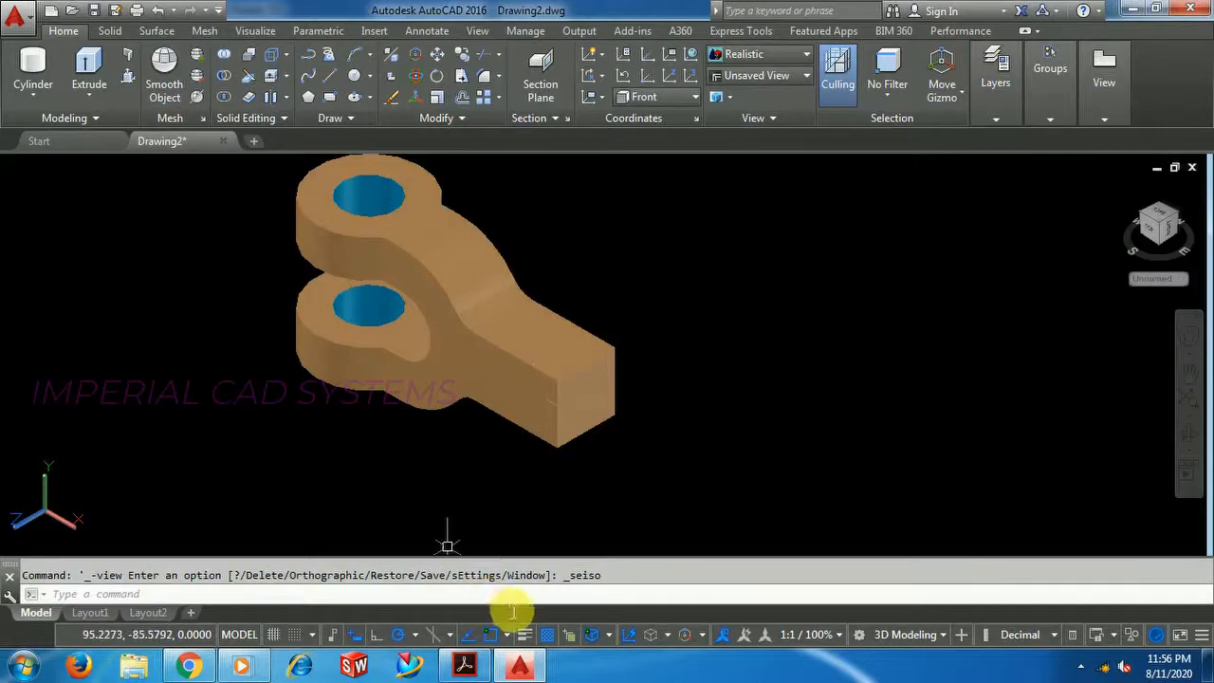
- Switch to the workbook PDF in Acrobat Reader and examine the shank and rod dimensions at the fork end
click(467, 662)
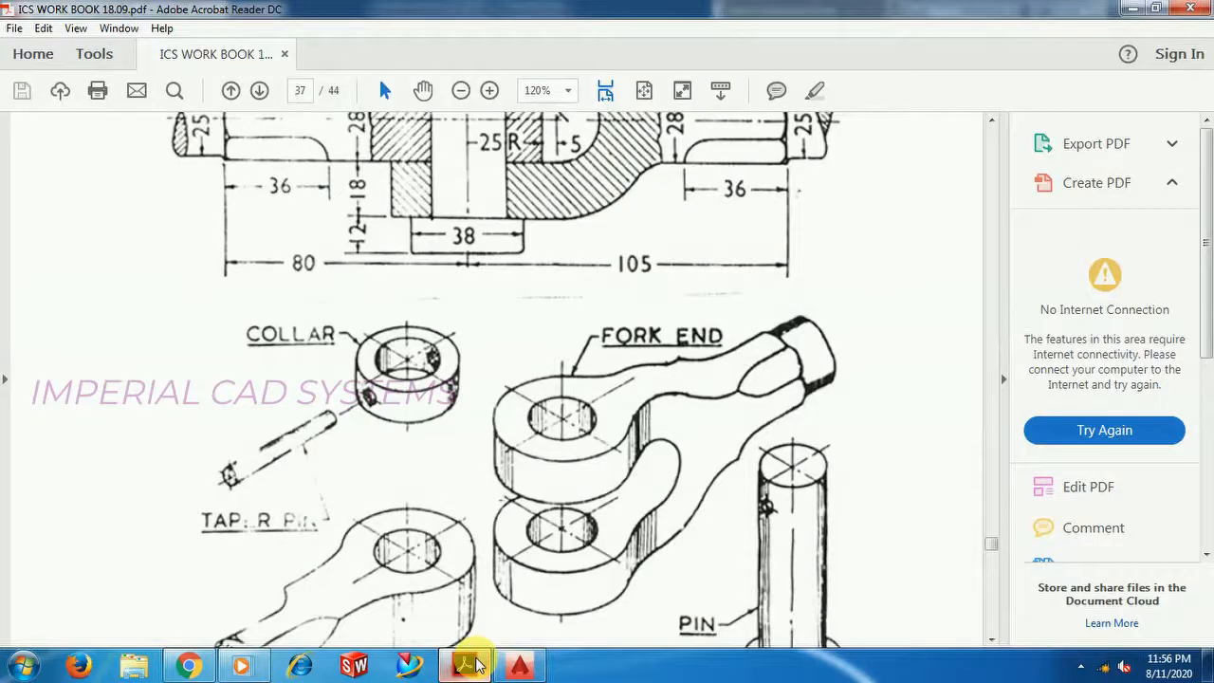
scroll(799, 378, up, 3)
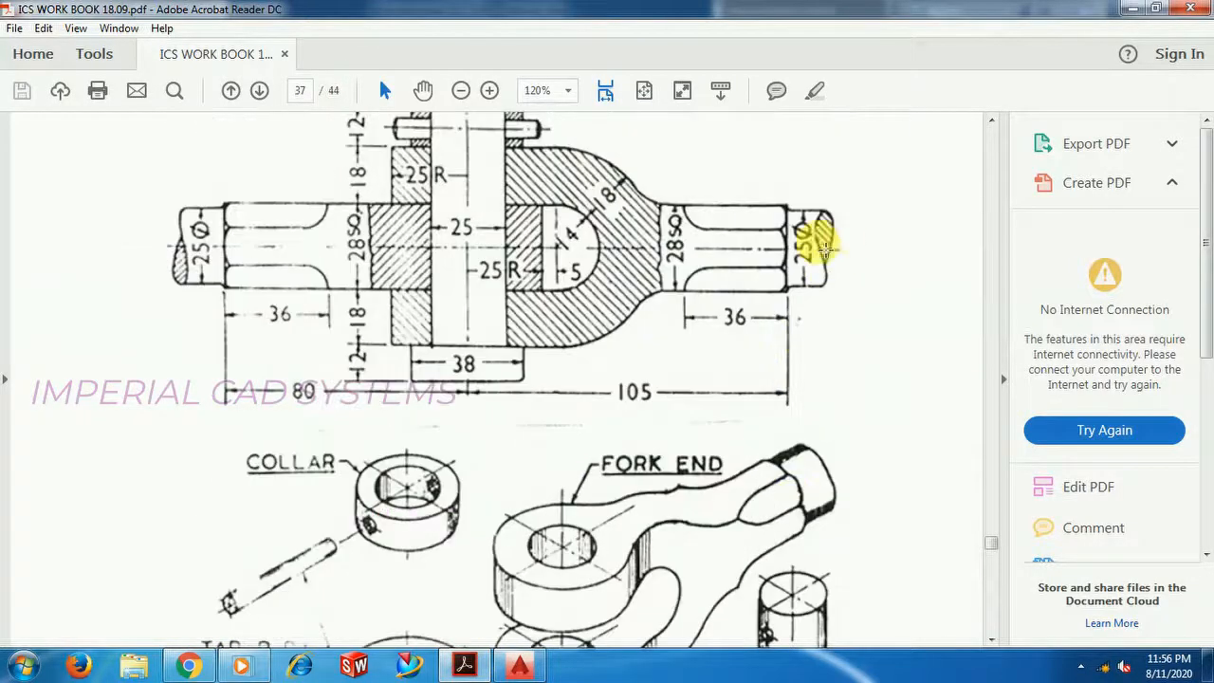
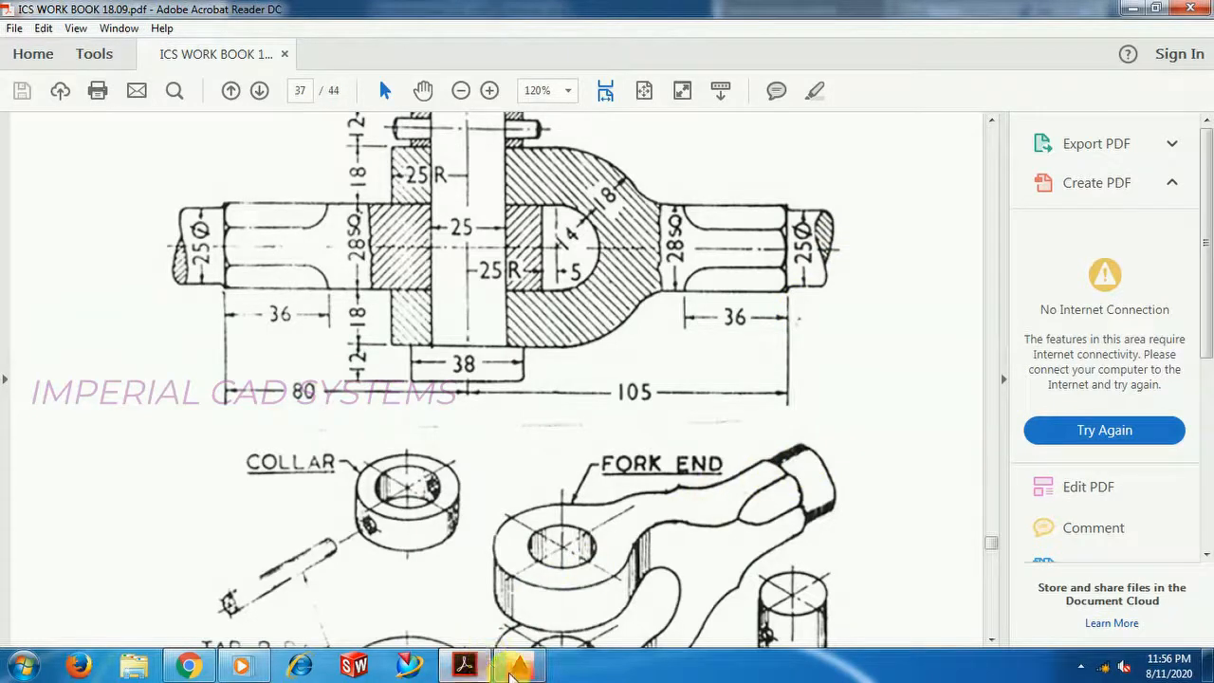
- Switch to AutoCAD and create a cylinder of radius 12.5 and height 25 centred on the fork shank's square end face
click(519, 665)
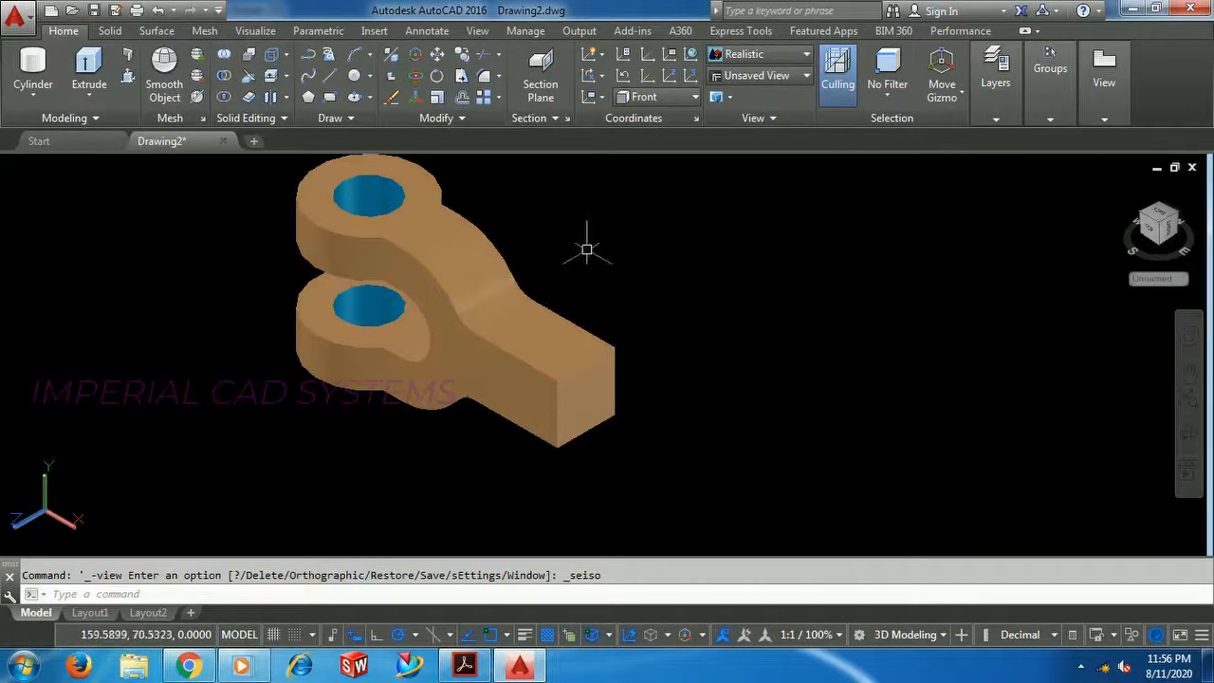
click(38, 66)
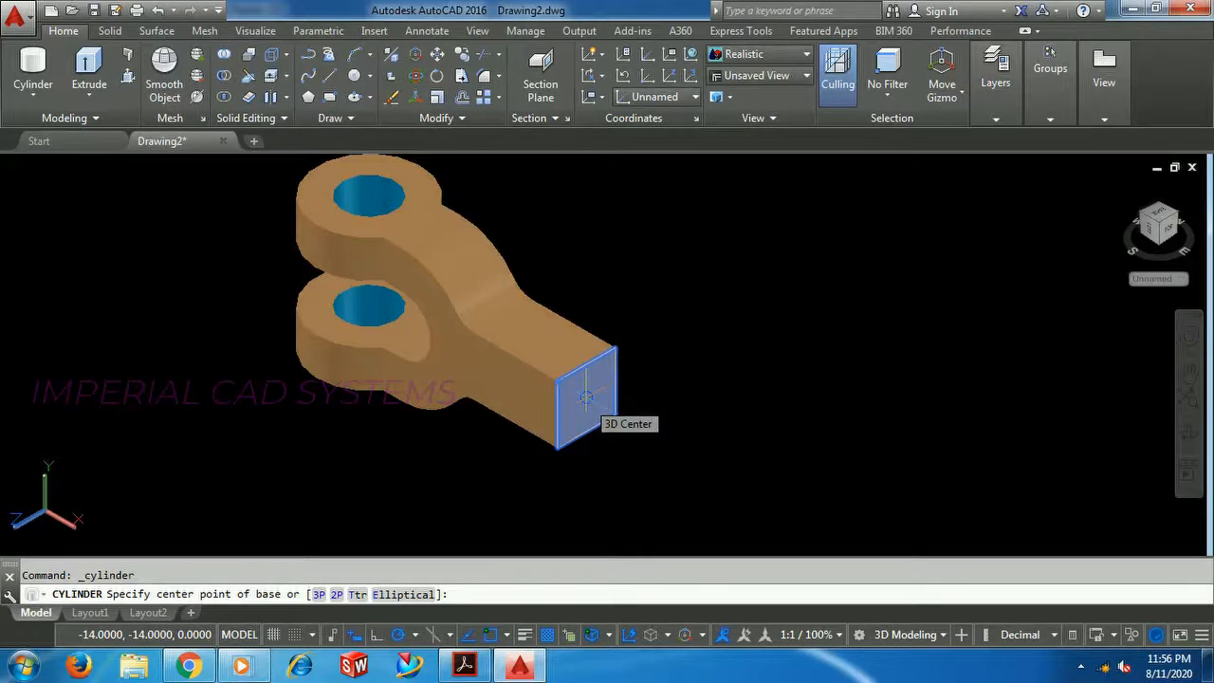
click(586, 396)
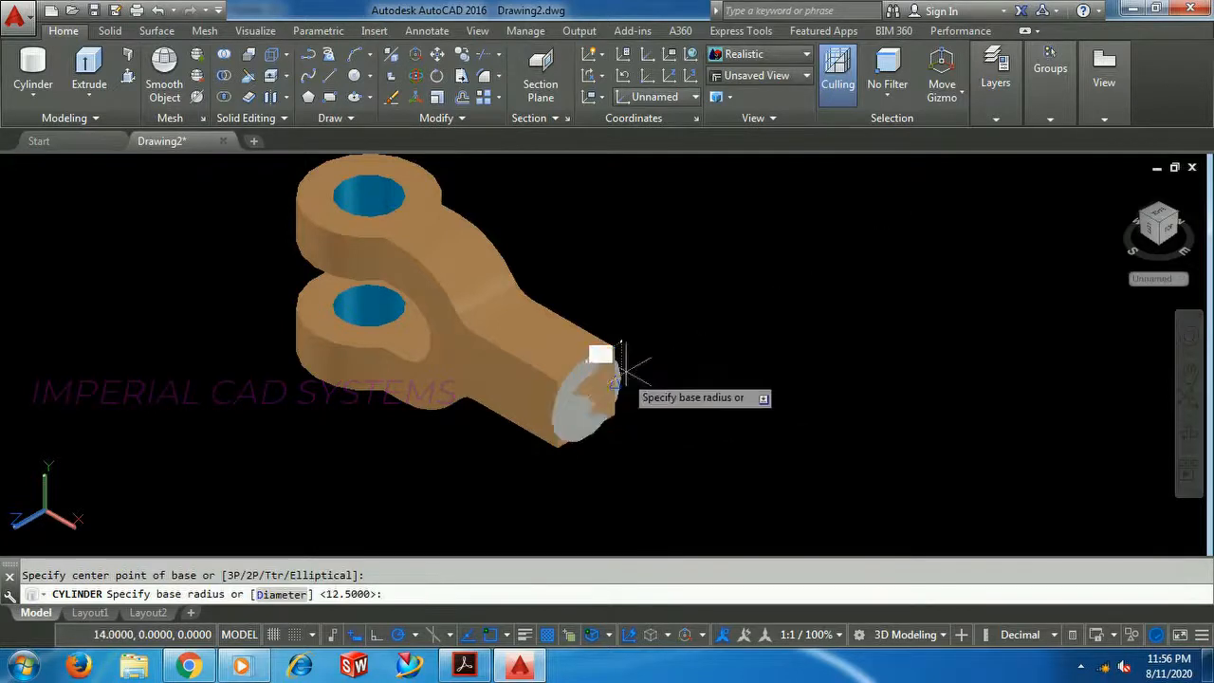
text(12.5)
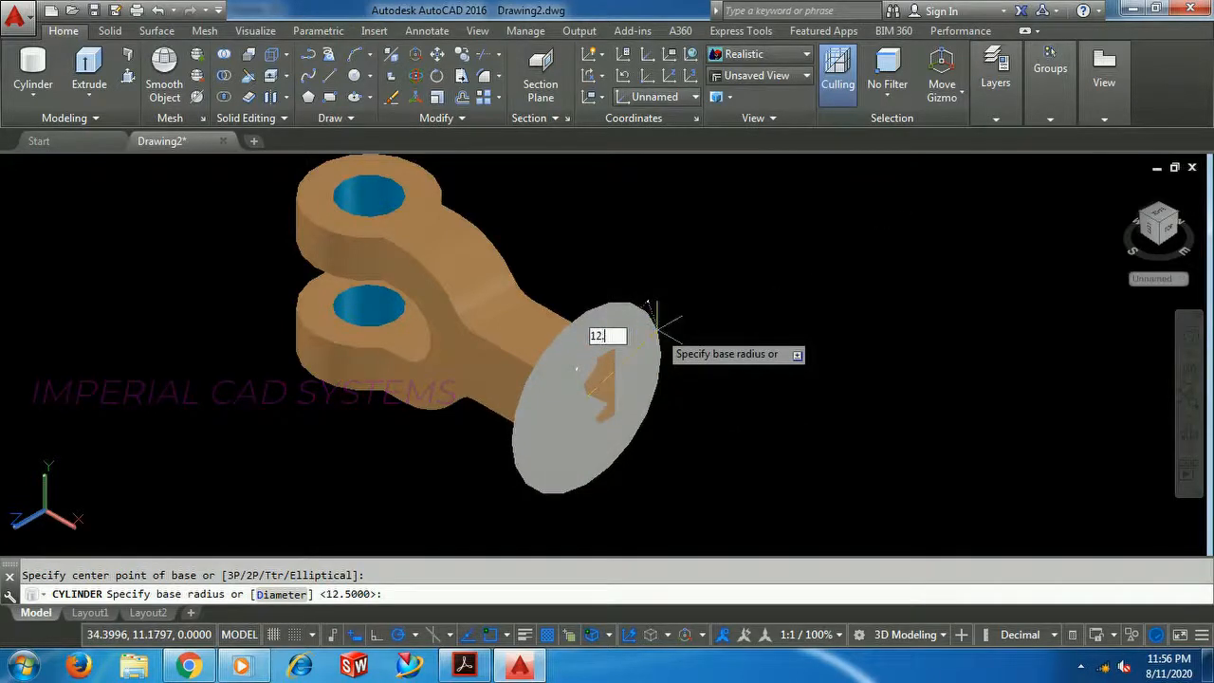
key(Return)
text(25)
click(707, 389)
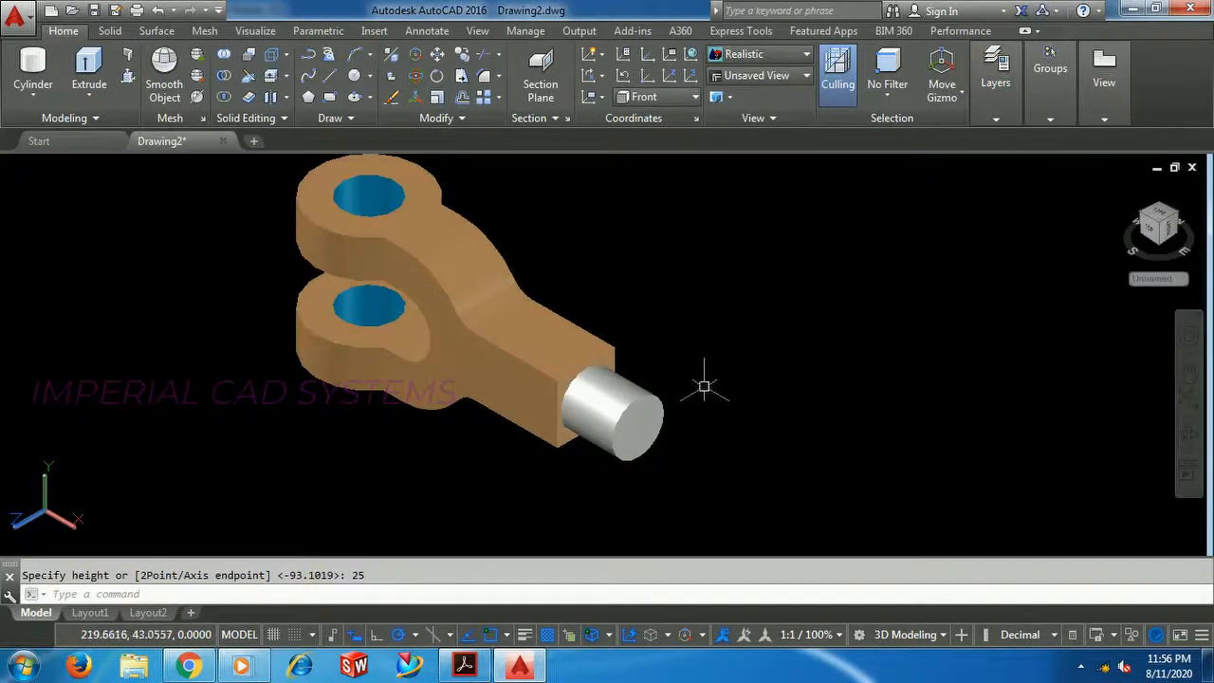
- Set the new end cylinder's height to 20 and its color to Color 140
click(617, 389)
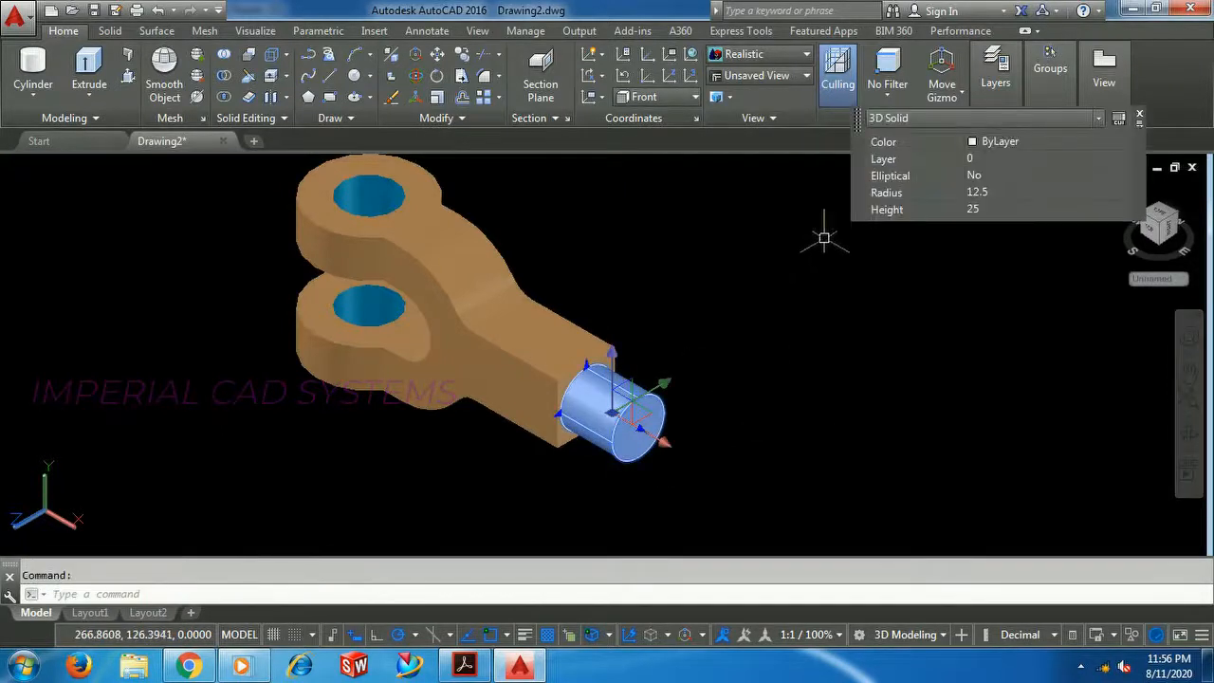
click(987, 210)
text(20)
key(Return)
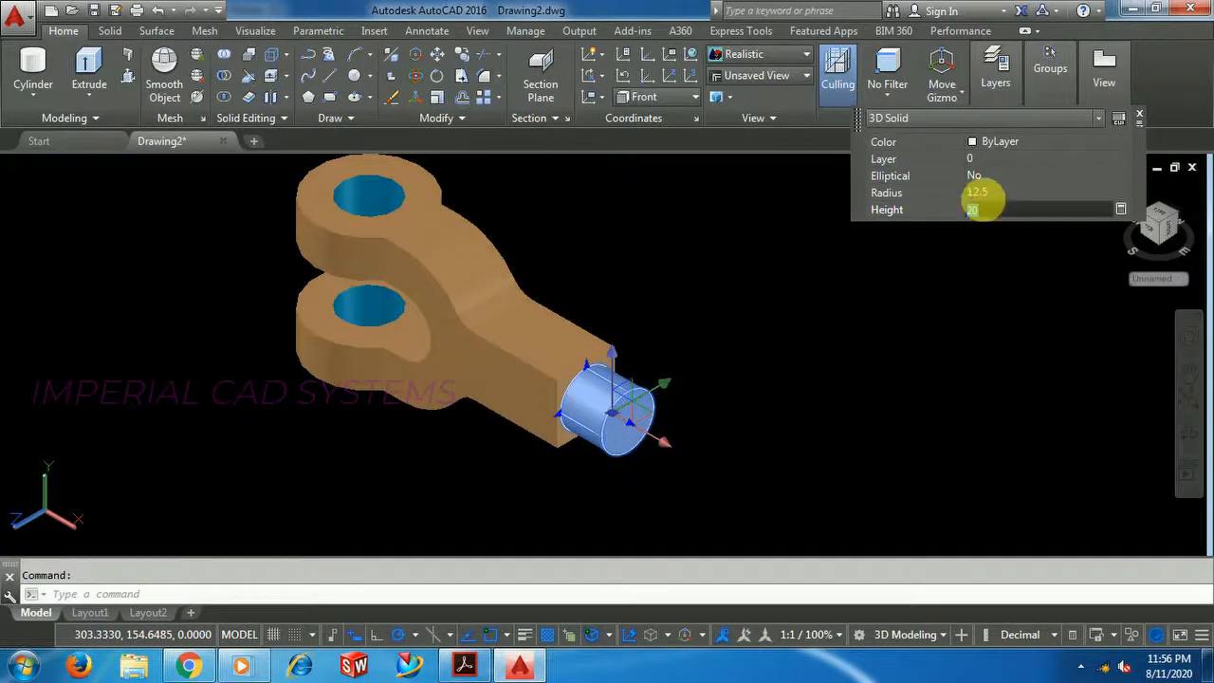
click(1002, 140)
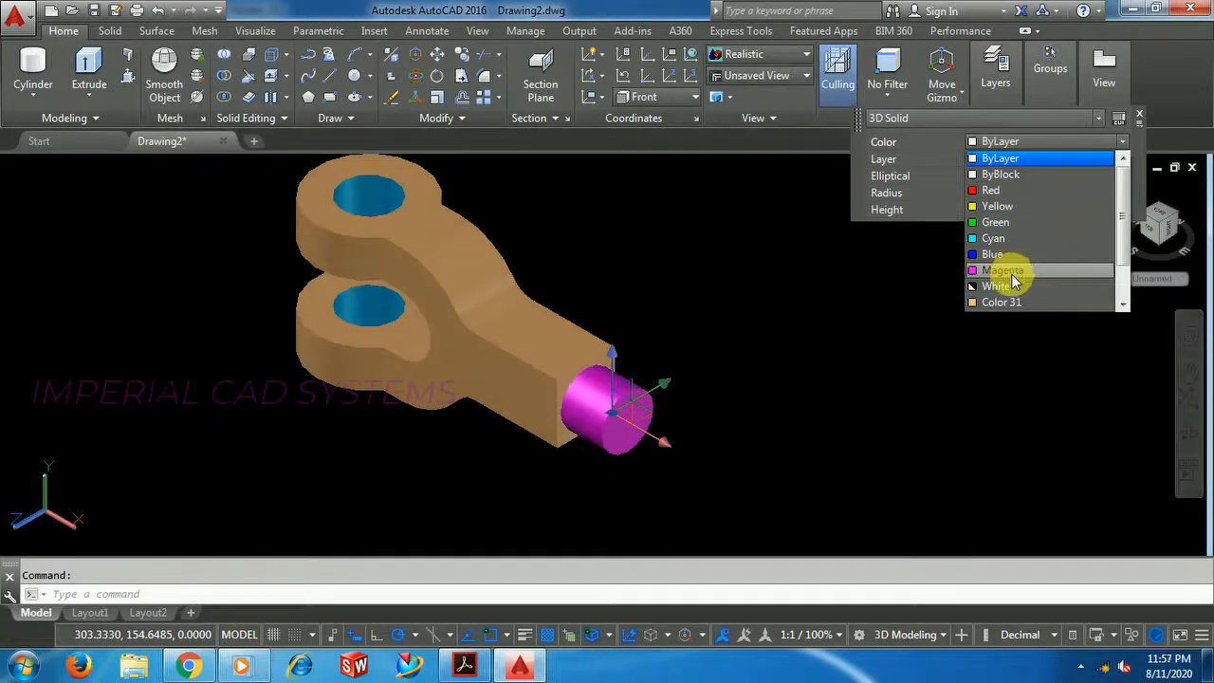
click(1123, 305)
click(1122, 305)
click(1070, 300)
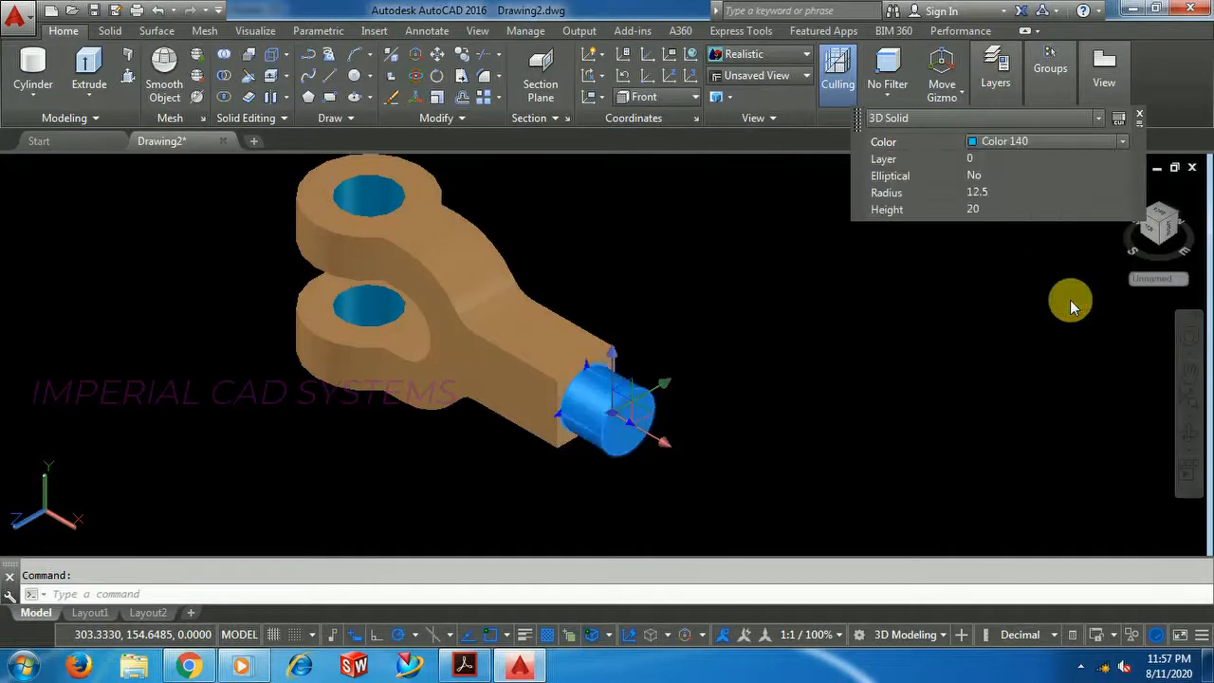
key(Escape)
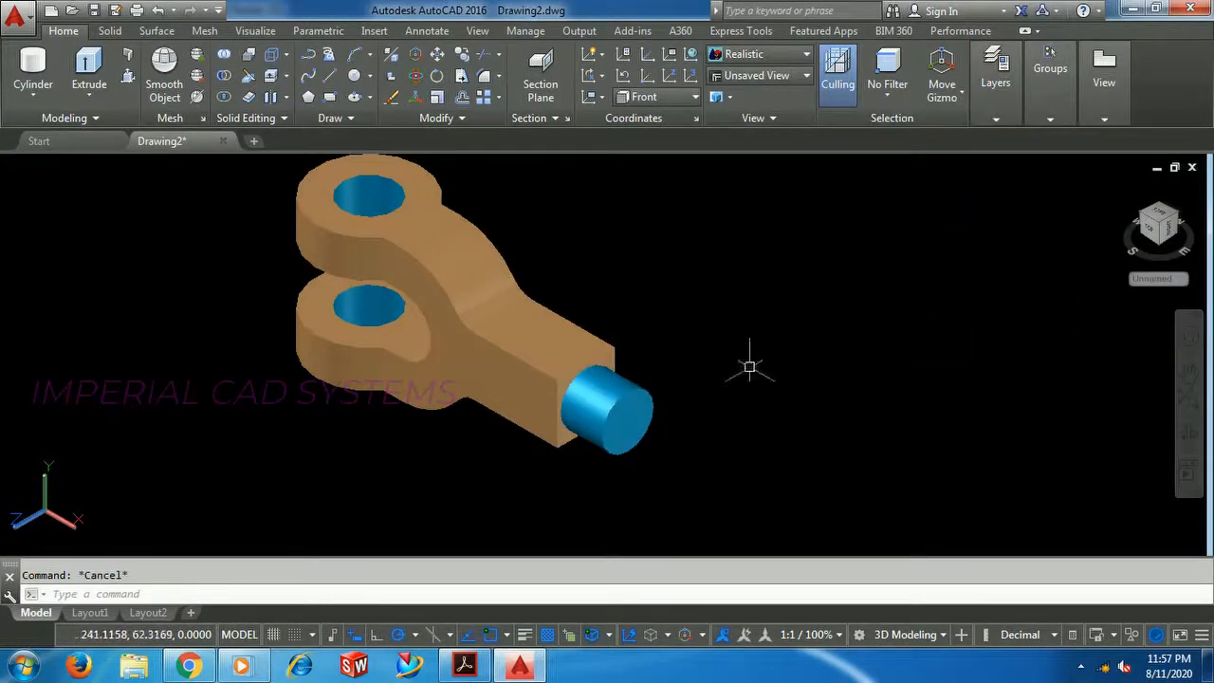
- Examine the fork end from the NE, NW and SW isometric views
click(34, 169)
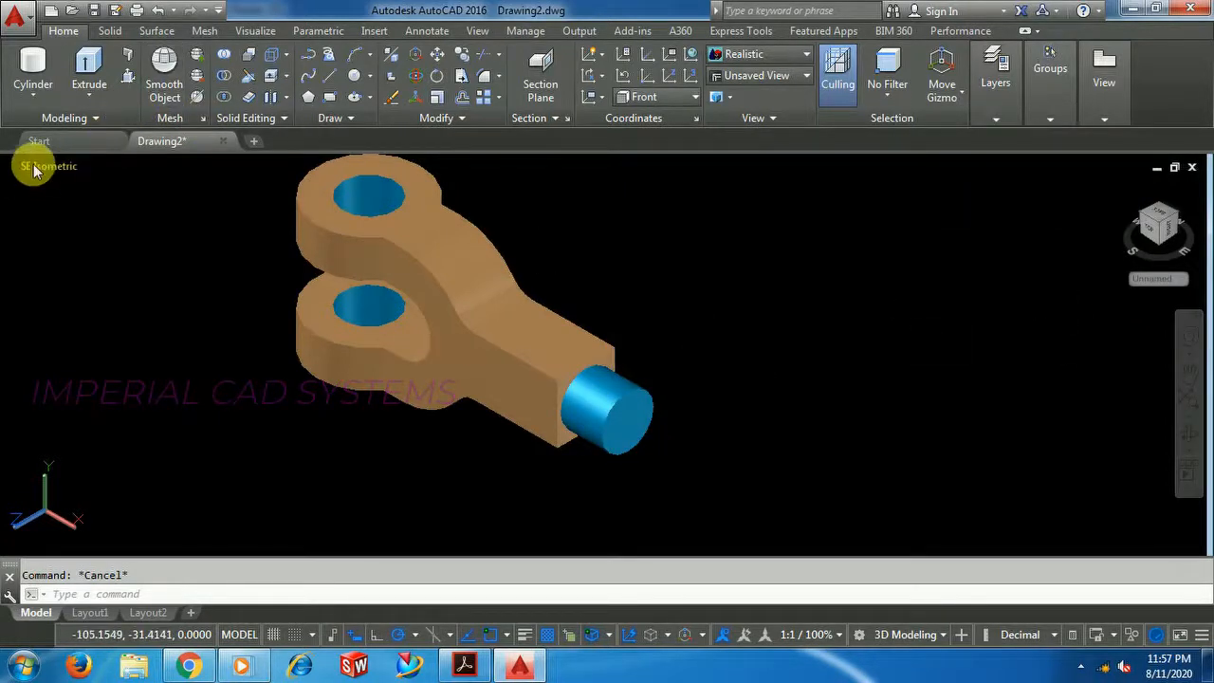
click(47, 368)
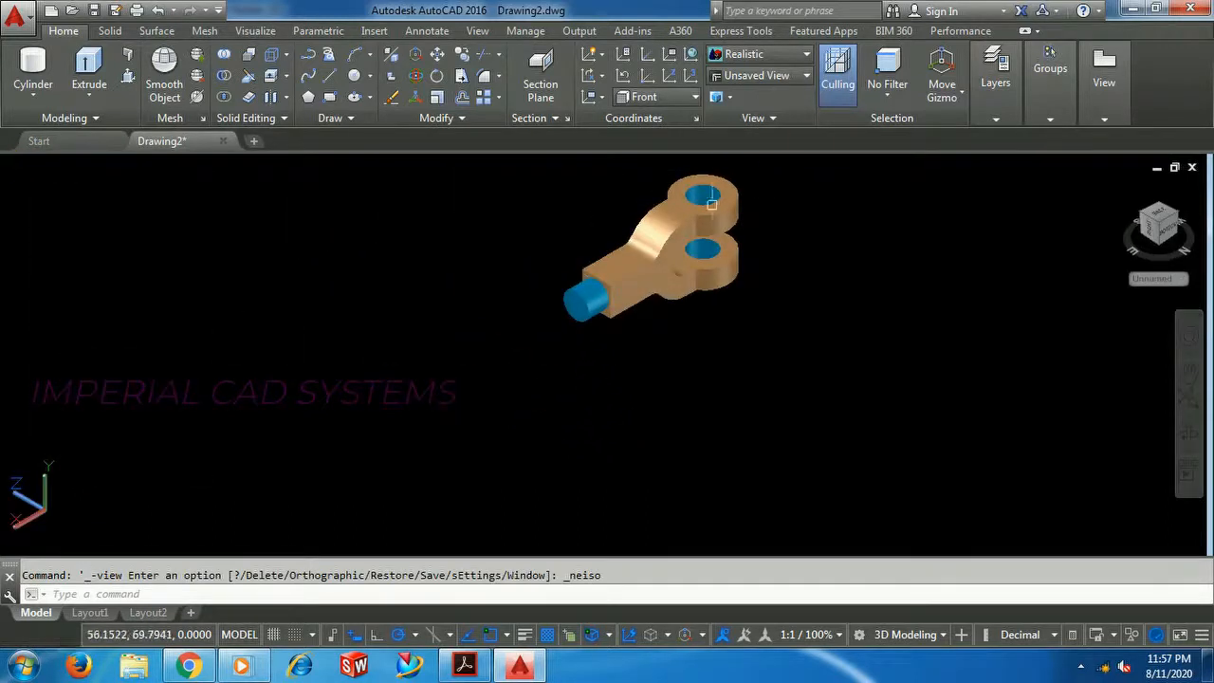
scroll(712, 208, up, 5)
scroll(712, 207, down, 3)
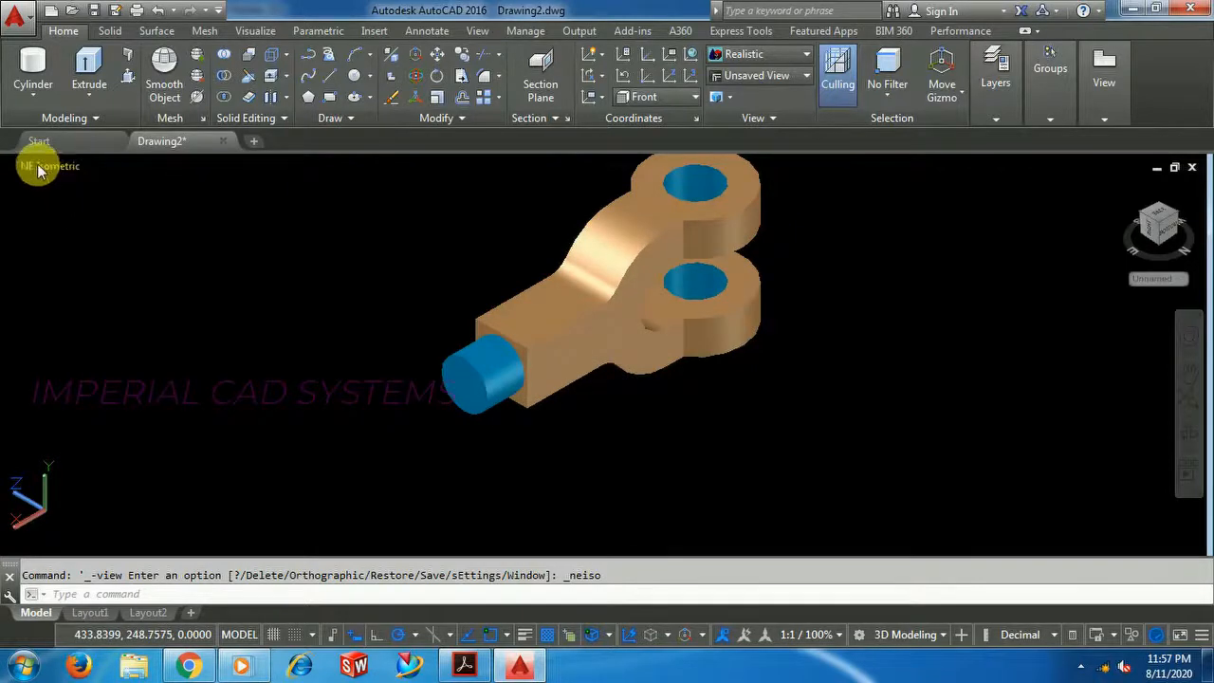
click(38, 169)
click(88, 391)
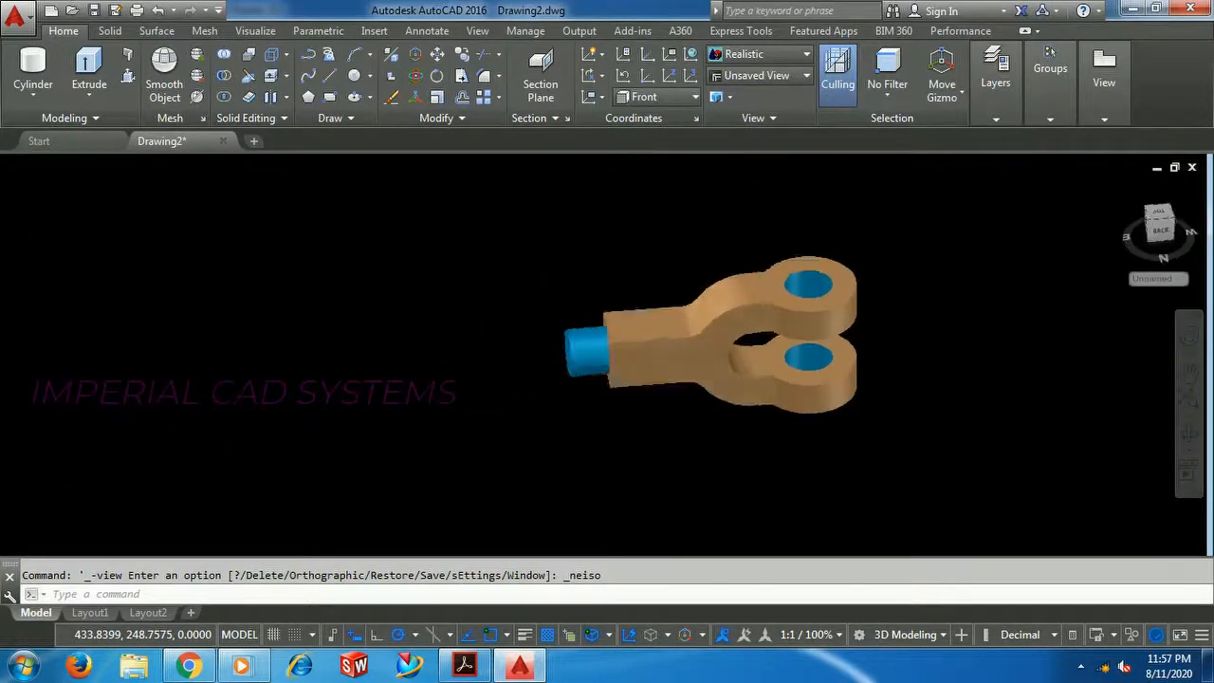
scroll(756, 291, up, 3)
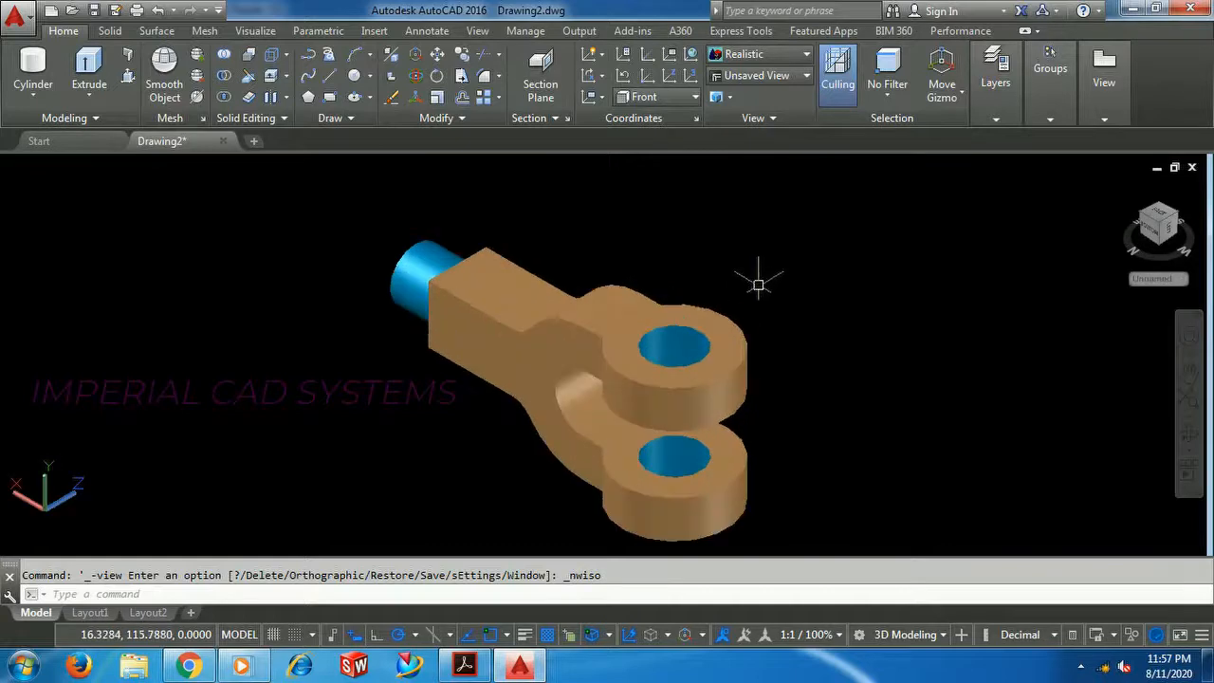
click(35, 165)
click(84, 329)
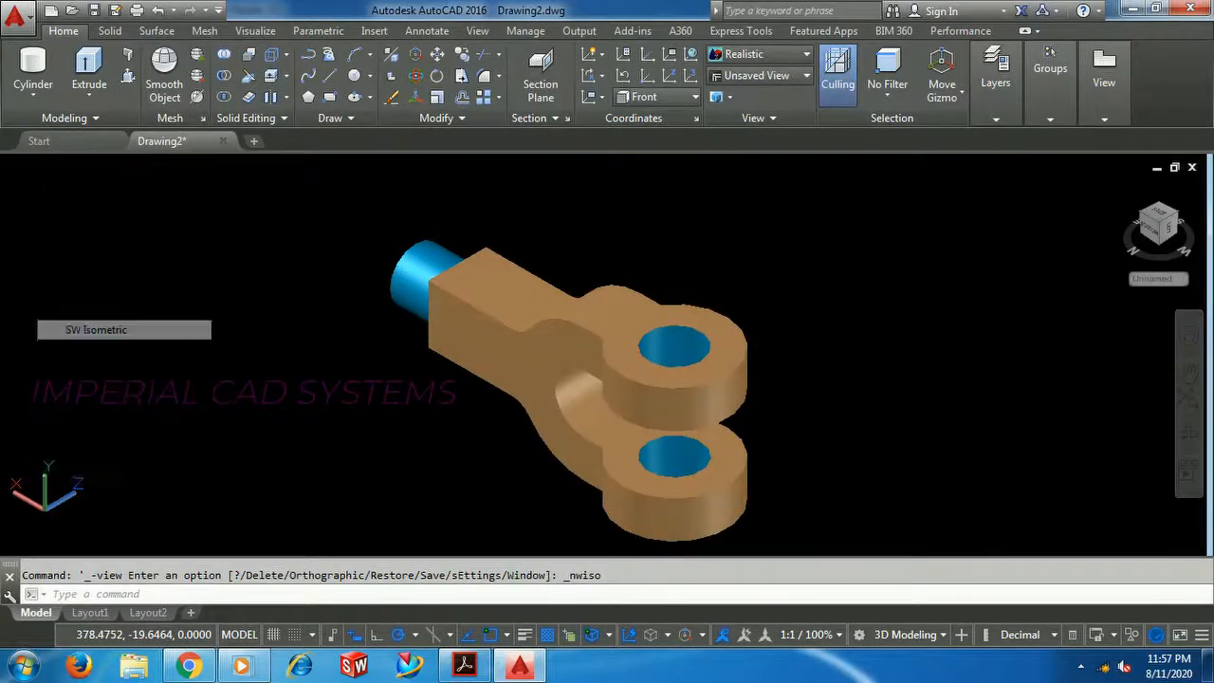
scroll(629, 329, up, 3)
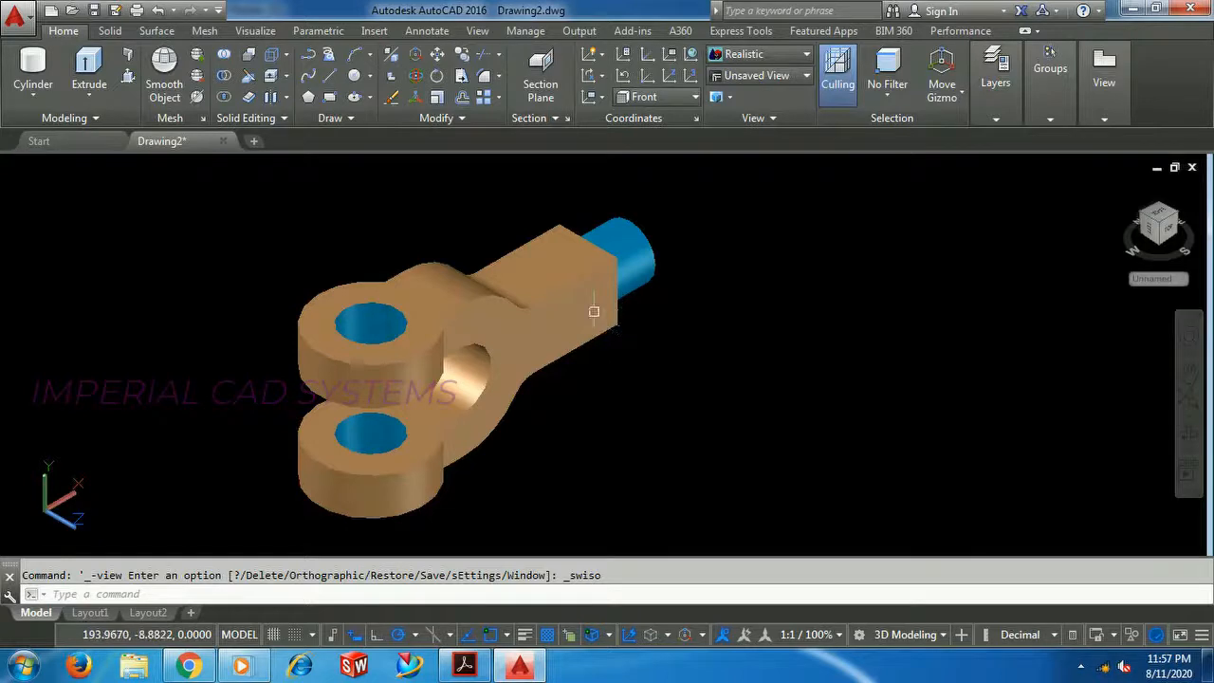
- Union the fork body and the end cylinder into one solid
click(226, 57)
click(597, 298)
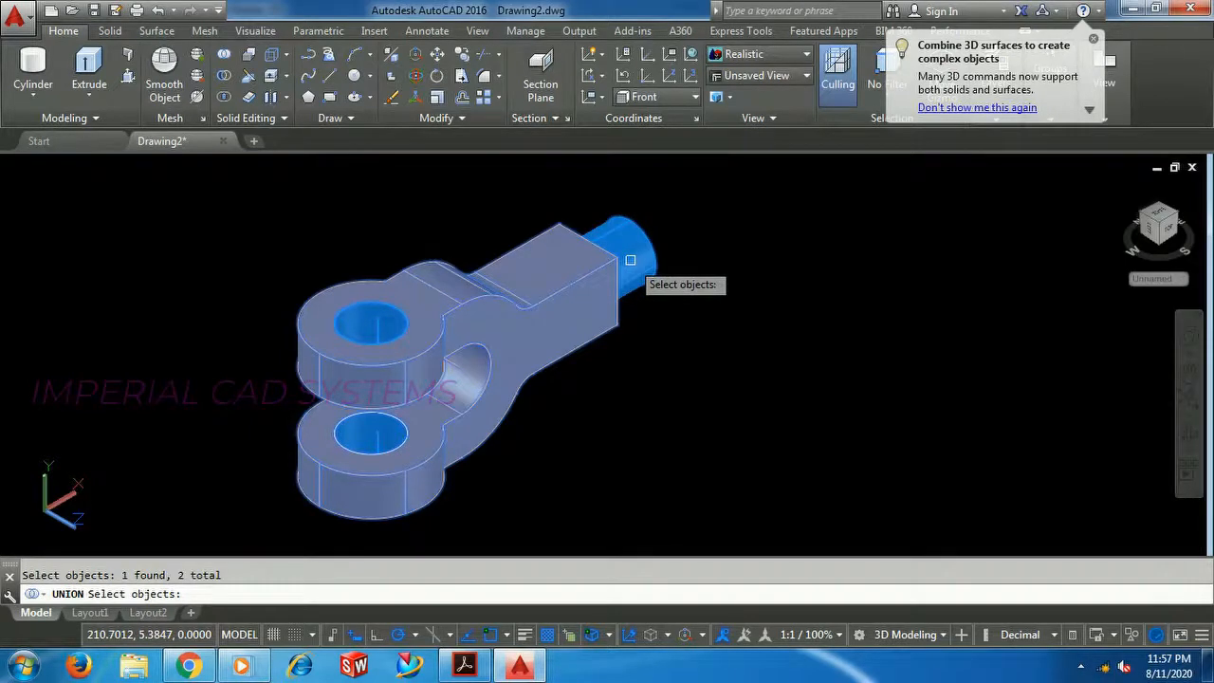
key(Return)
scroll(629, 260, up, 3)
scroll(635, 267, down, 2)
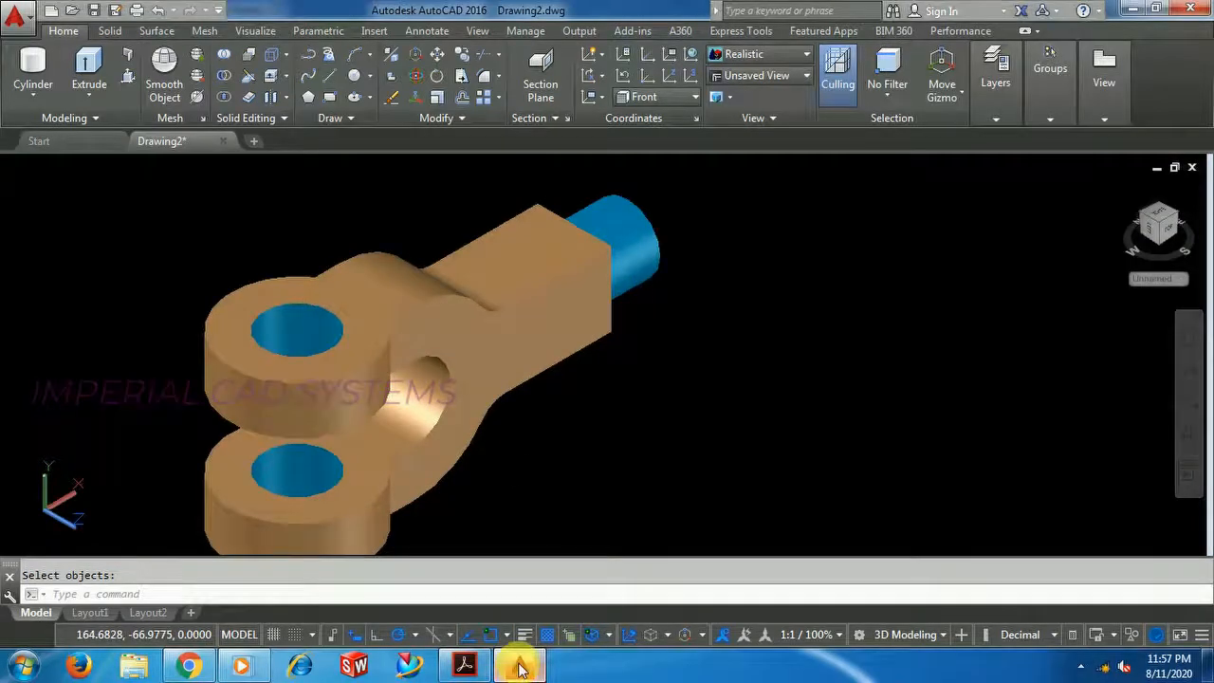
- Check the fork end's 36 mm shaped shank section in the Acrobat Reader workbook drawing, and return to AutoCAD
click(465, 664)
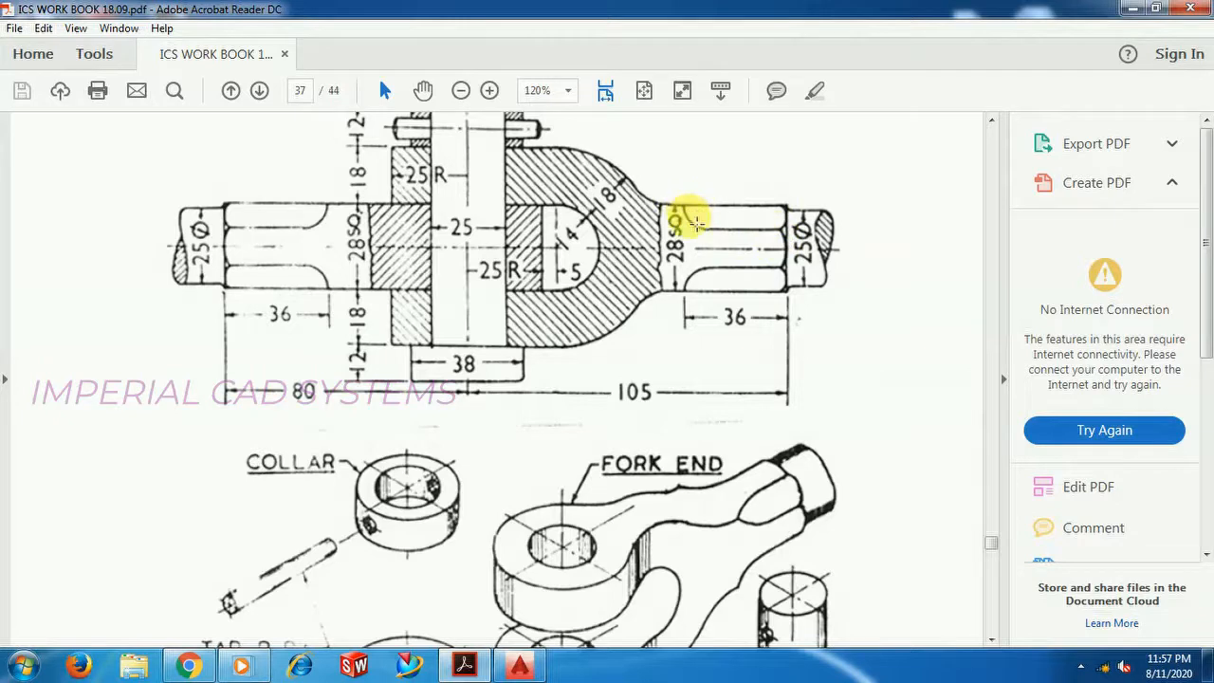
scroll(739, 515, down, 2)
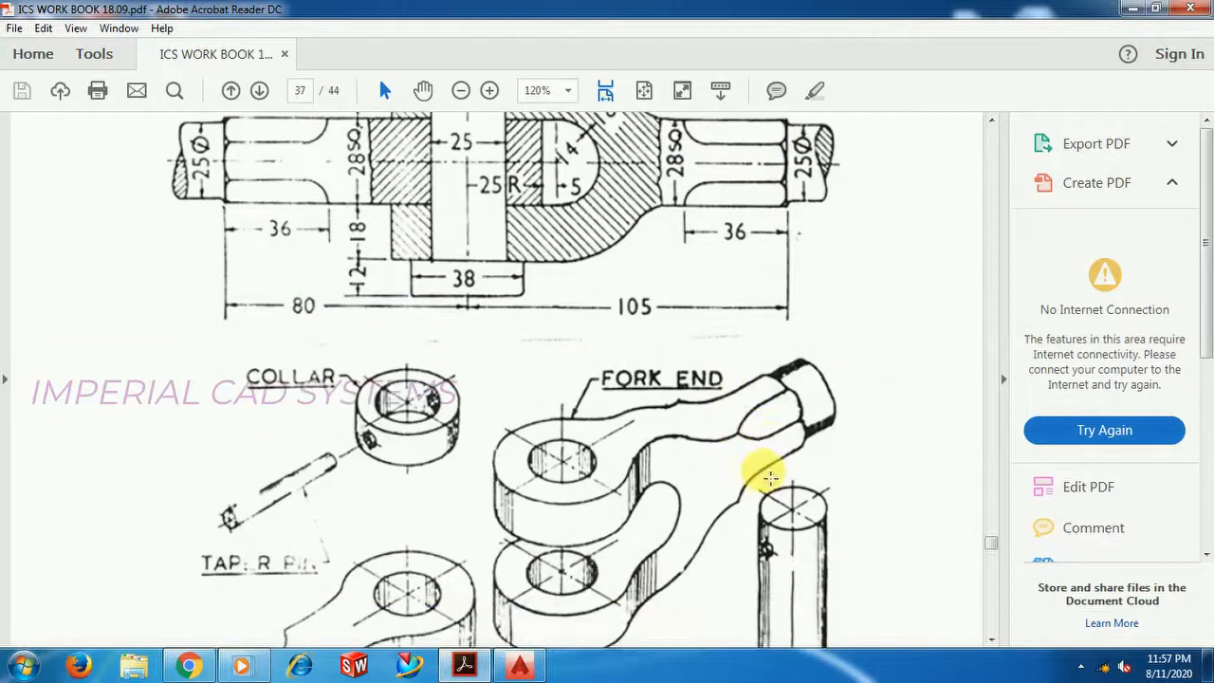
scroll(766, 474, up, 2)
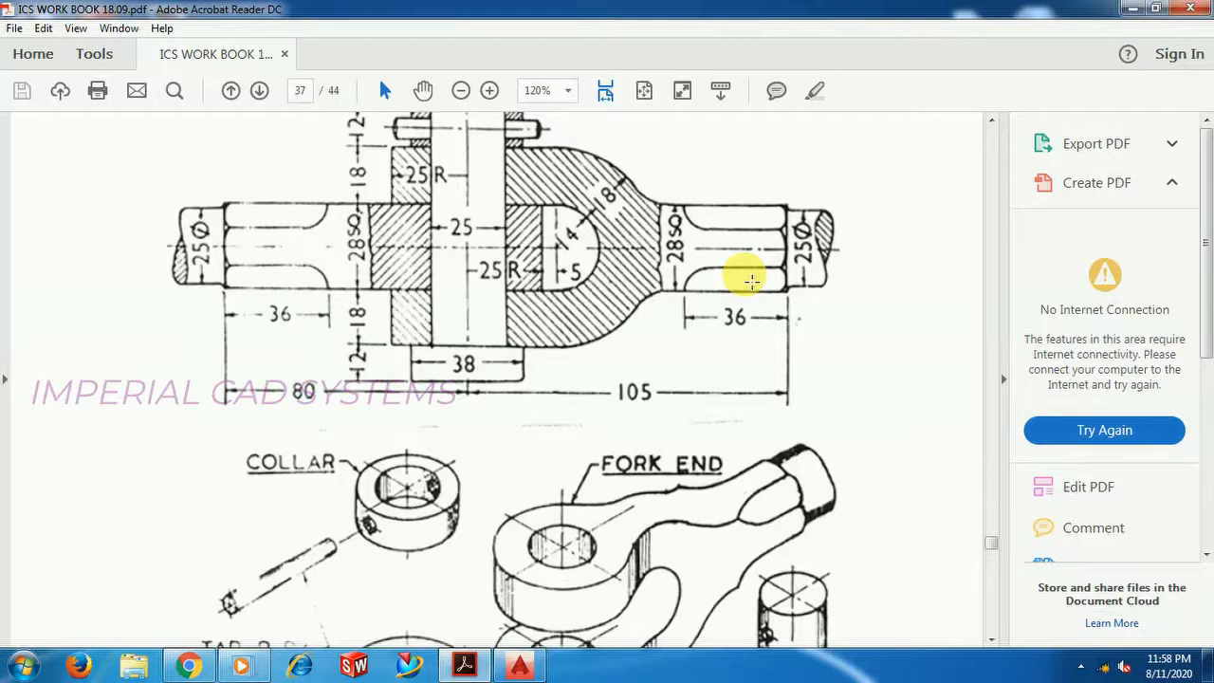
scroll(711, 407, up, 2)
scroll(712, 408, down, 2)
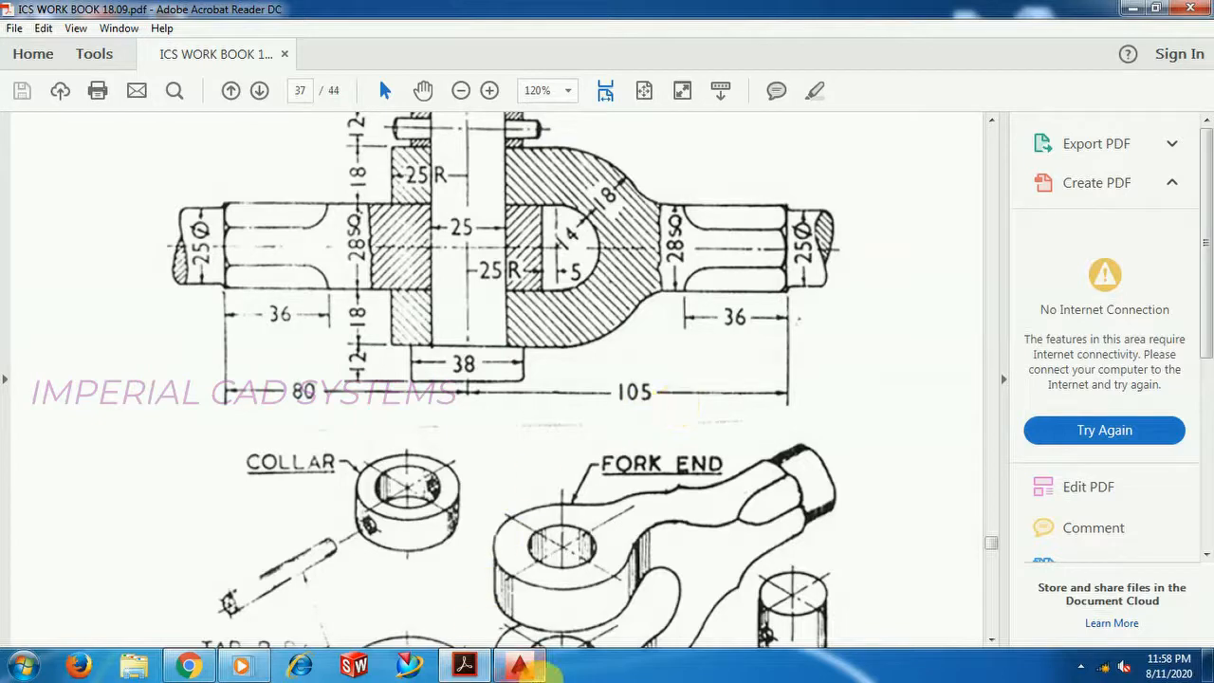
click(517, 666)
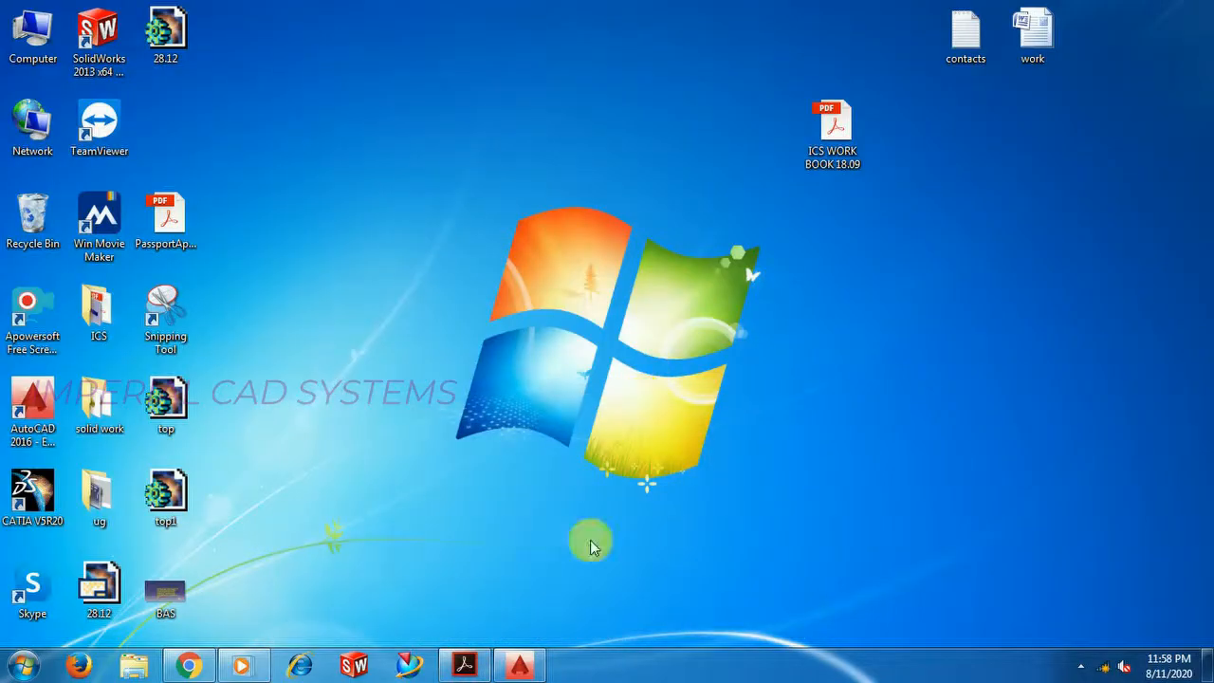
click(520, 666)
- Display the fork end in the Front view with the 2D Wireframe visual style
scroll(575, 320, down, 3)
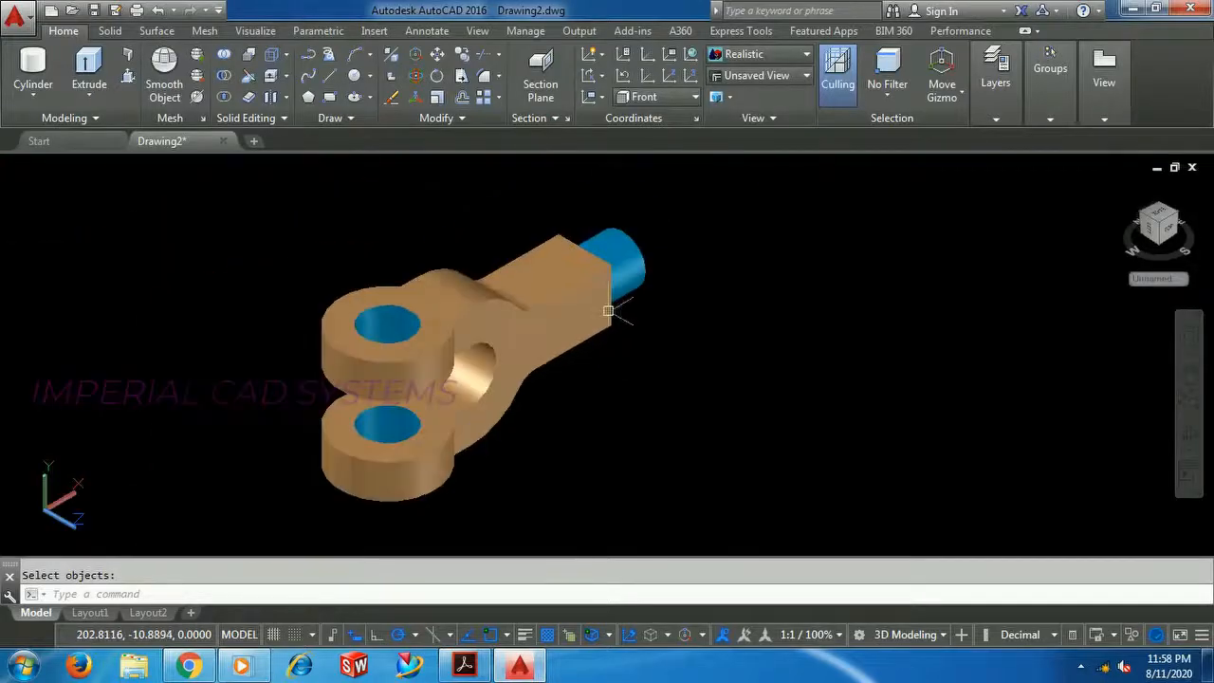
scroll(438, 410, up, 3)
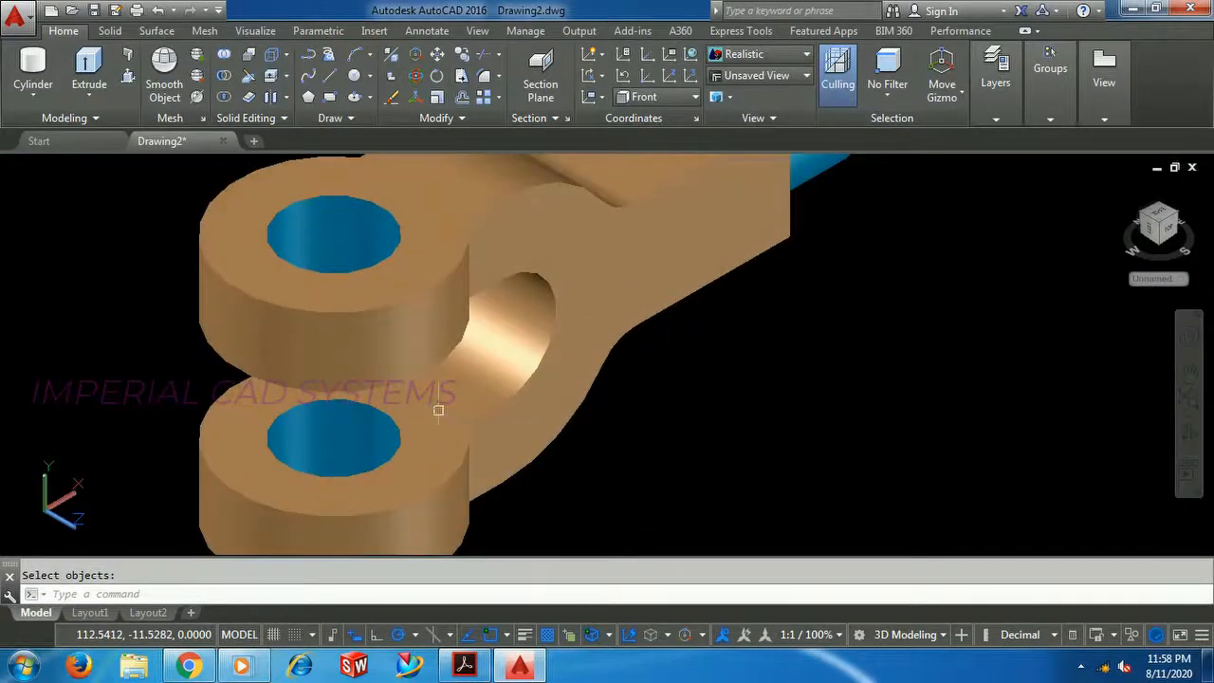
scroll(528, 378, down, 2)
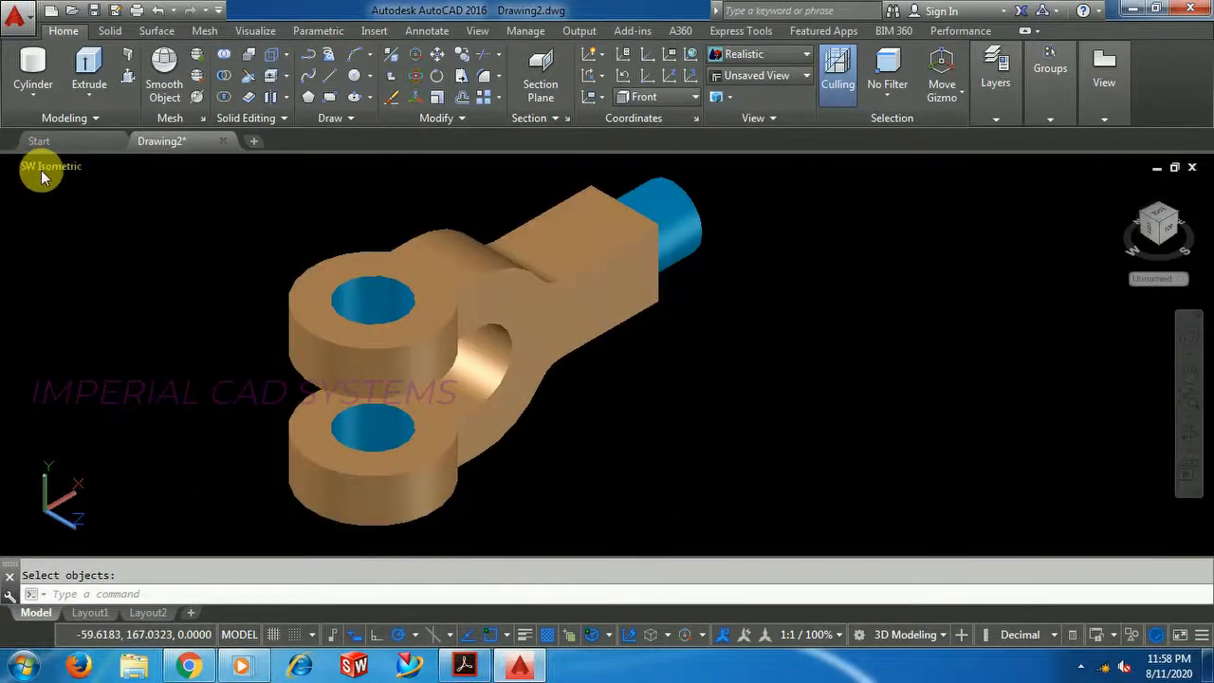
click(45, 169)
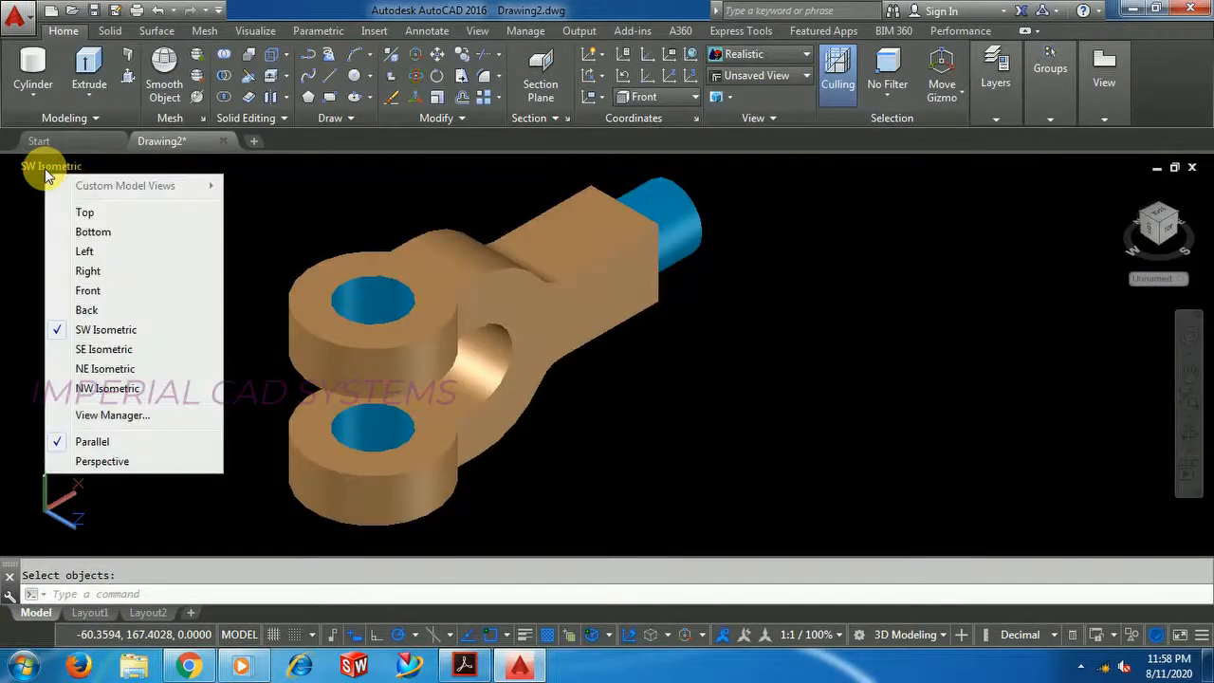
click(91, 290)
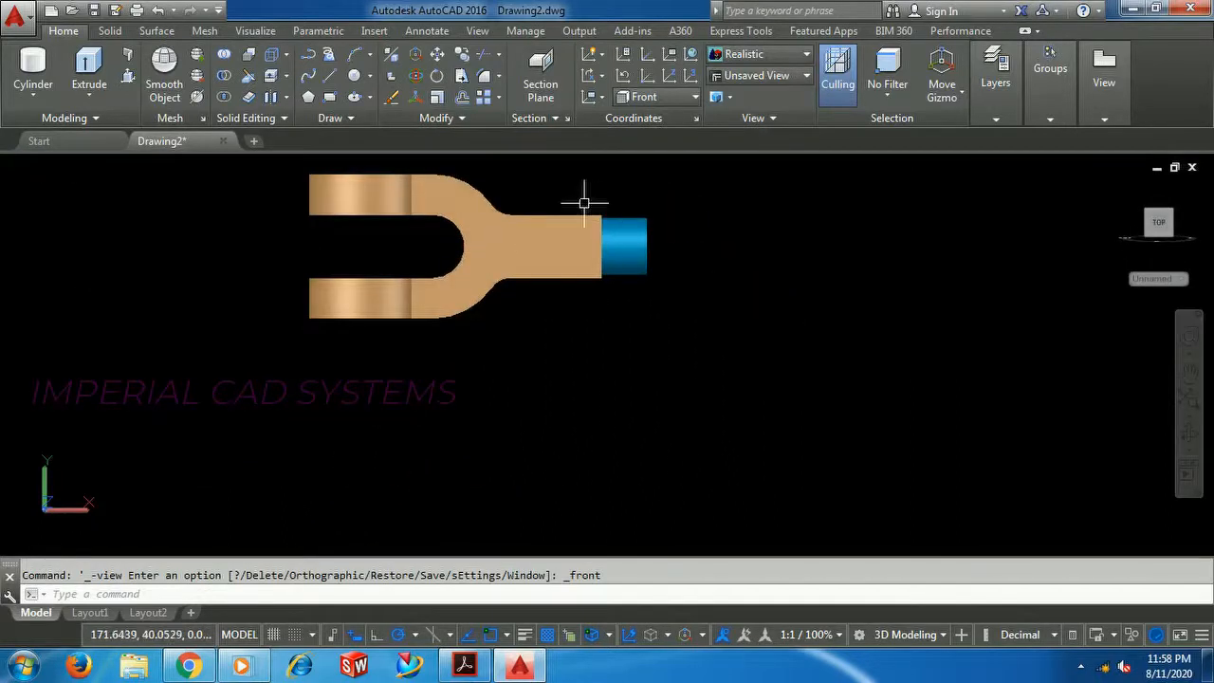
scroll(564, 187, up, 2)
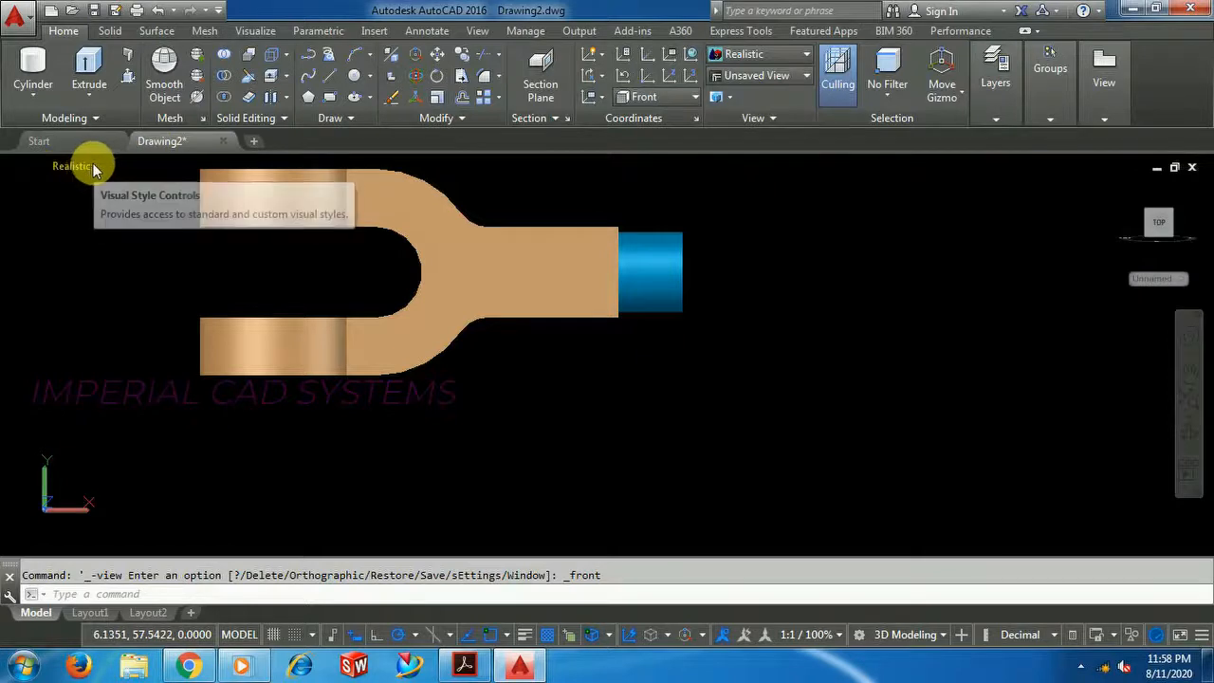
click(92, 165)
click(126, 216)
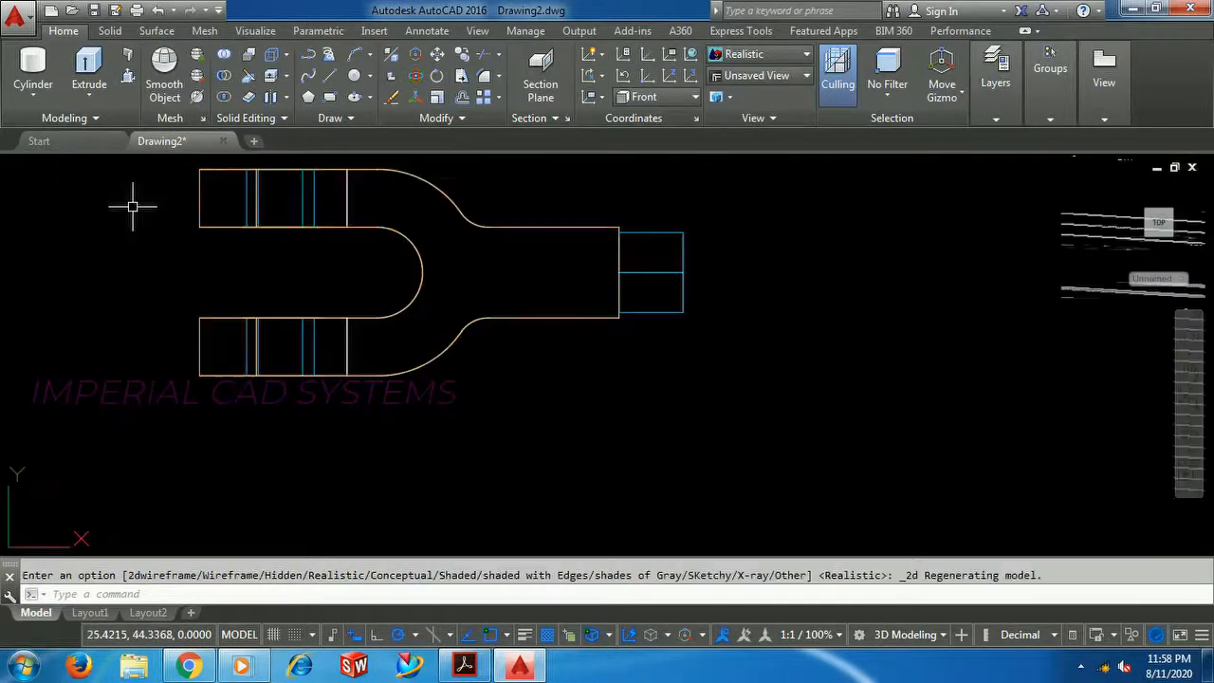
scroll(690, 331, up, 5)
scroll(690, 332, down, 6)
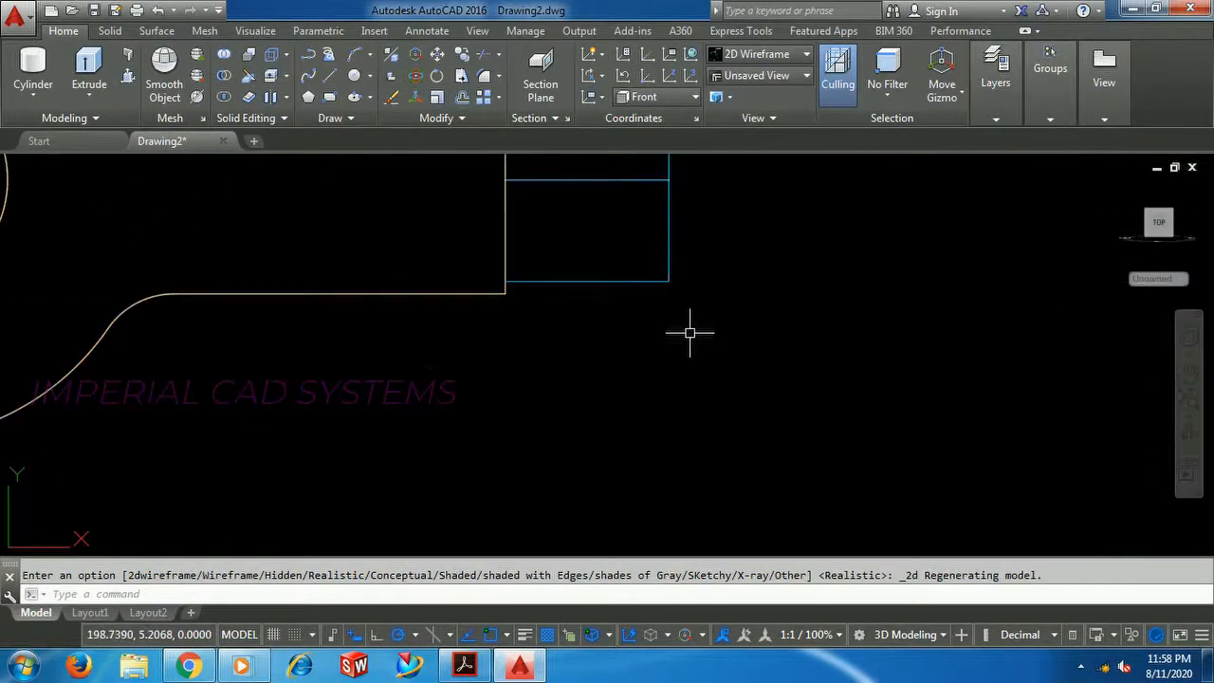
scroll(690, 330, down, 2)
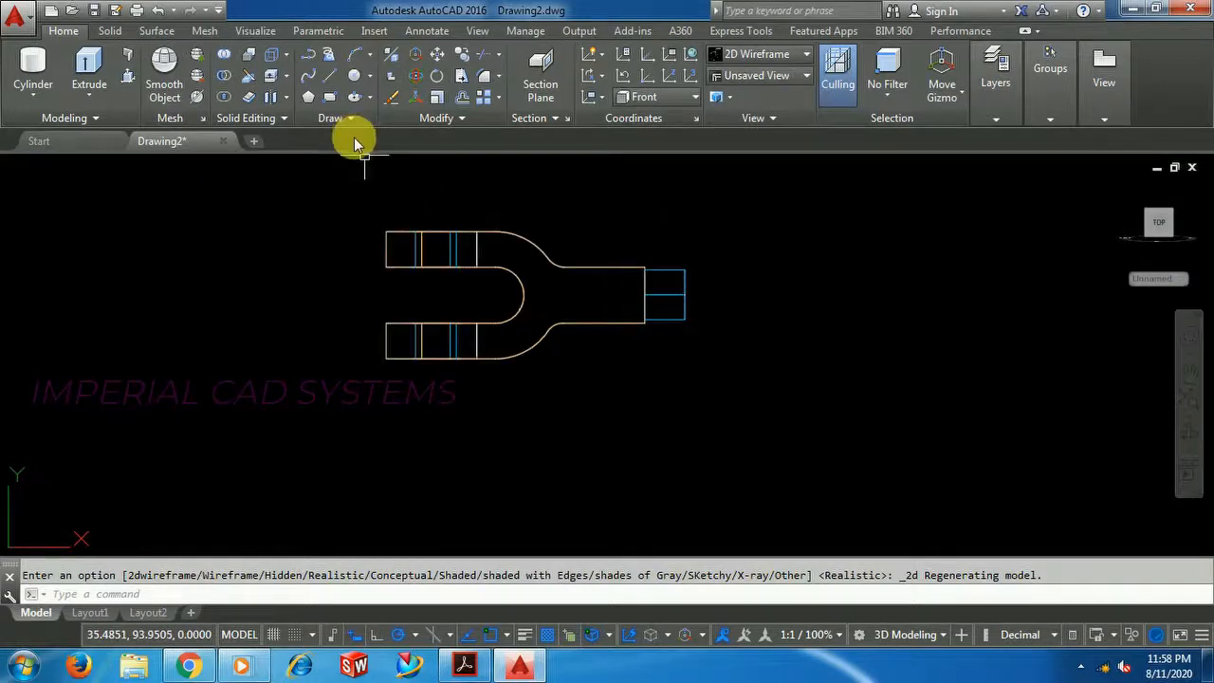
scroll(781, 337, up, 4)
scroll(536, 293, down, 4)
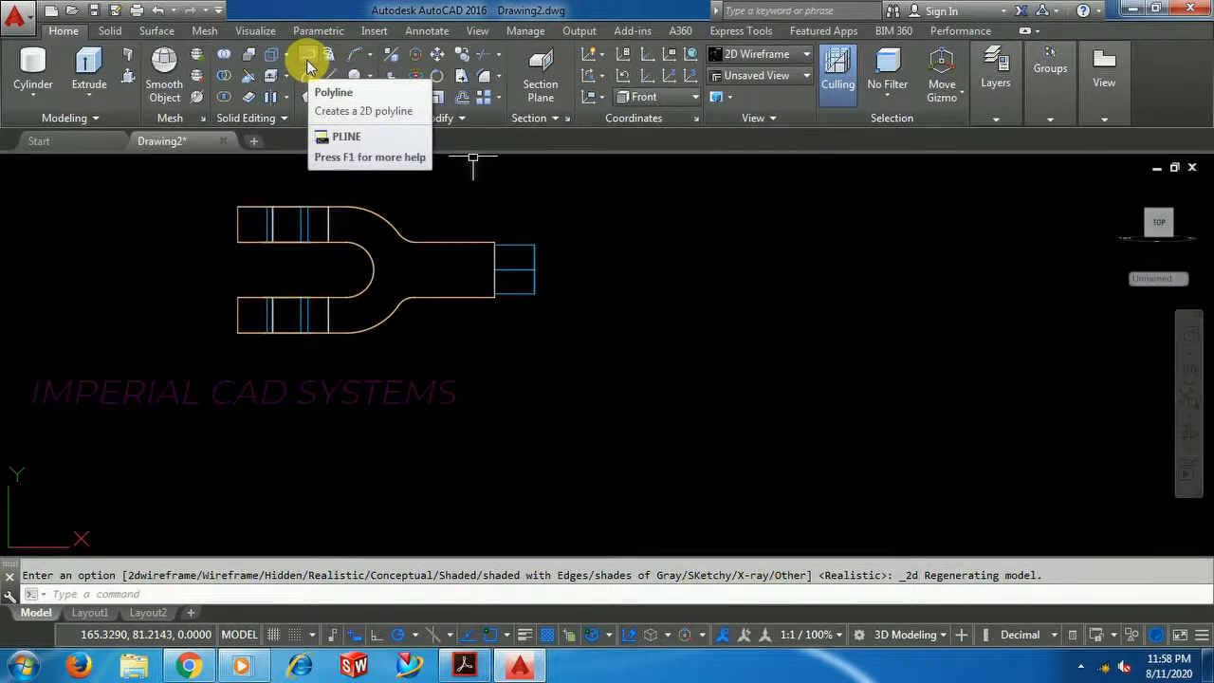
- Draw an open polyline below the fork end: 36 mm rightward, 8 mm up, and back left past the start point
click(308, 64)
click(564, 455)
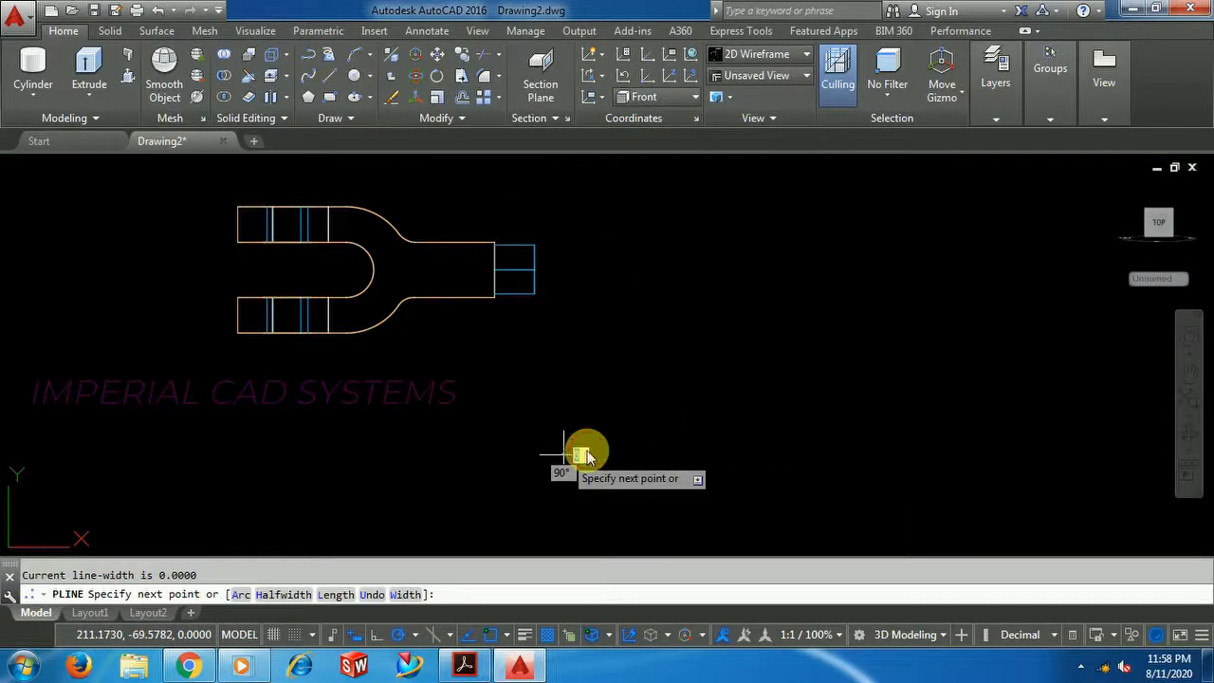
click(463, 664)
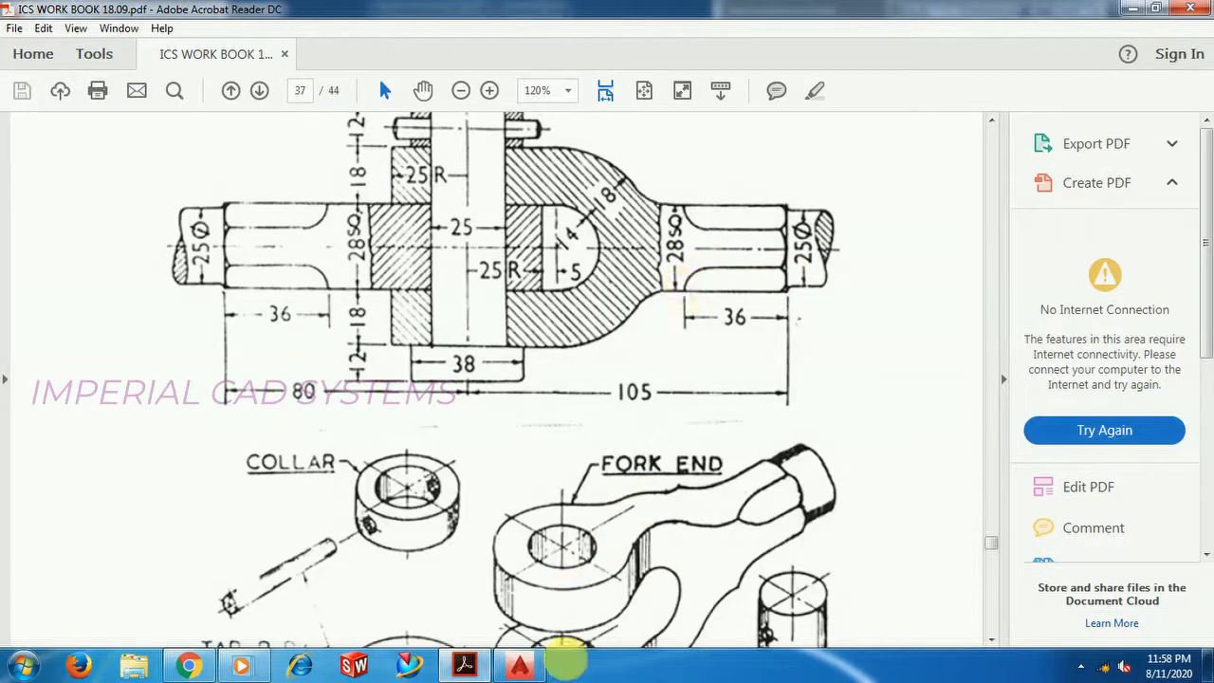
click(519, 665)
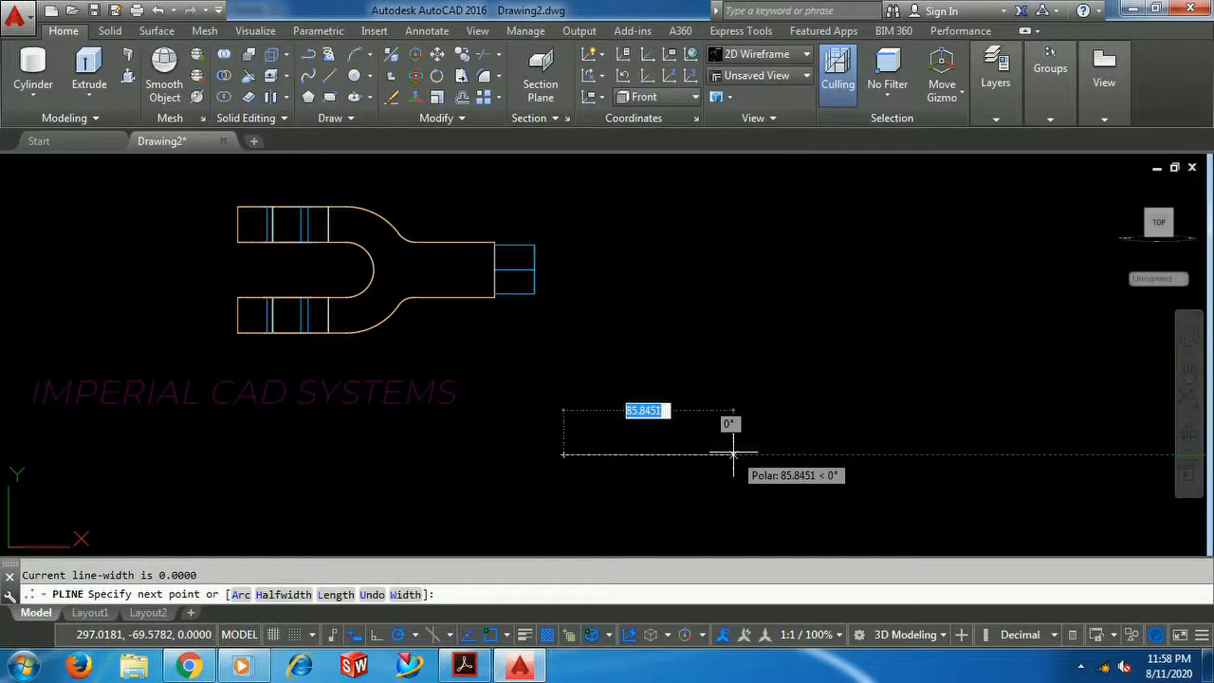
text(36)
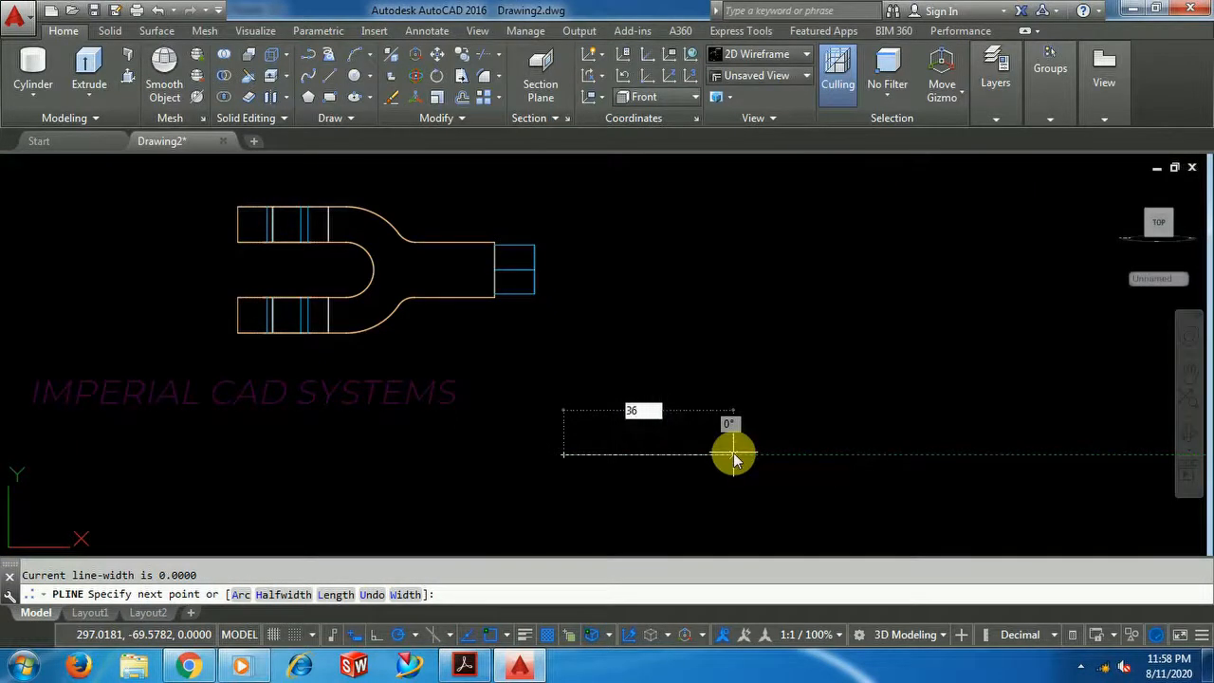
key(Return)
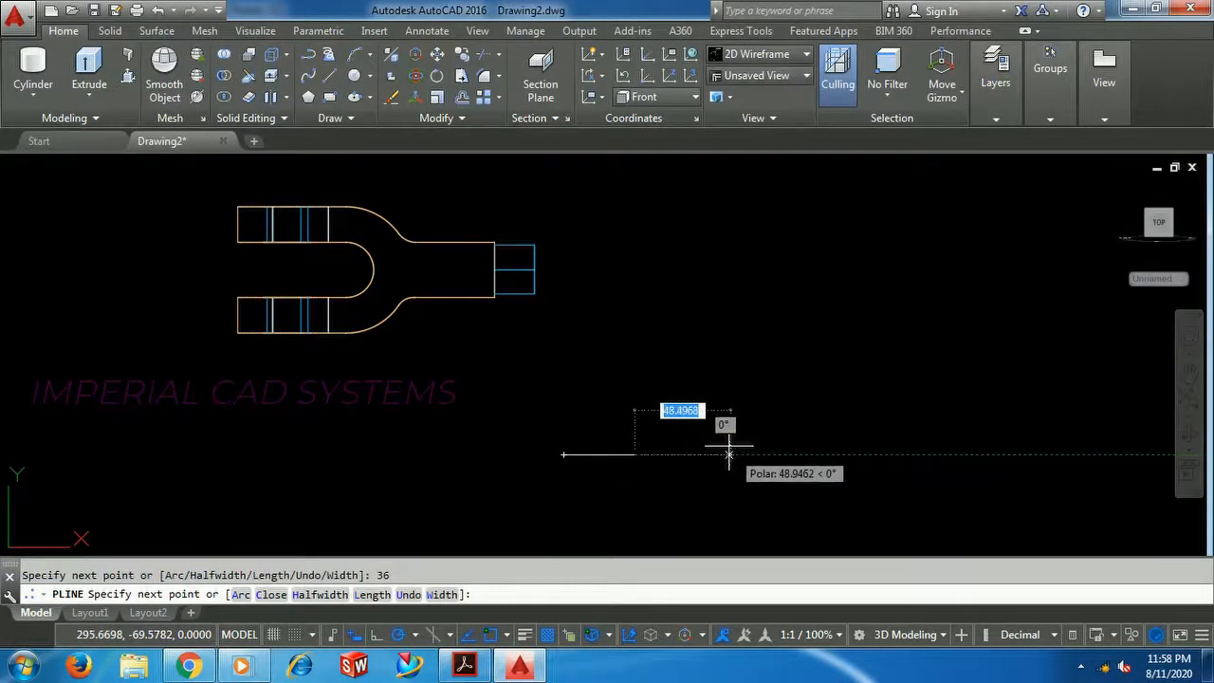
scroll(636, 438, up, 3)
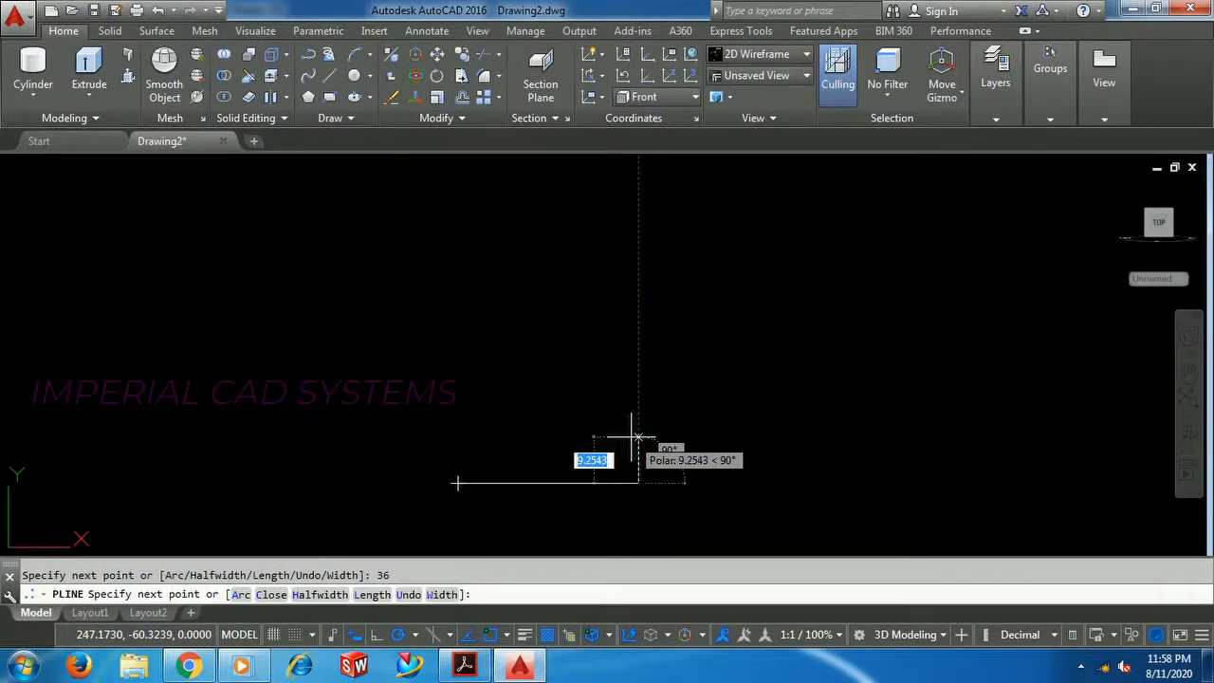
text(8)
key(Return)
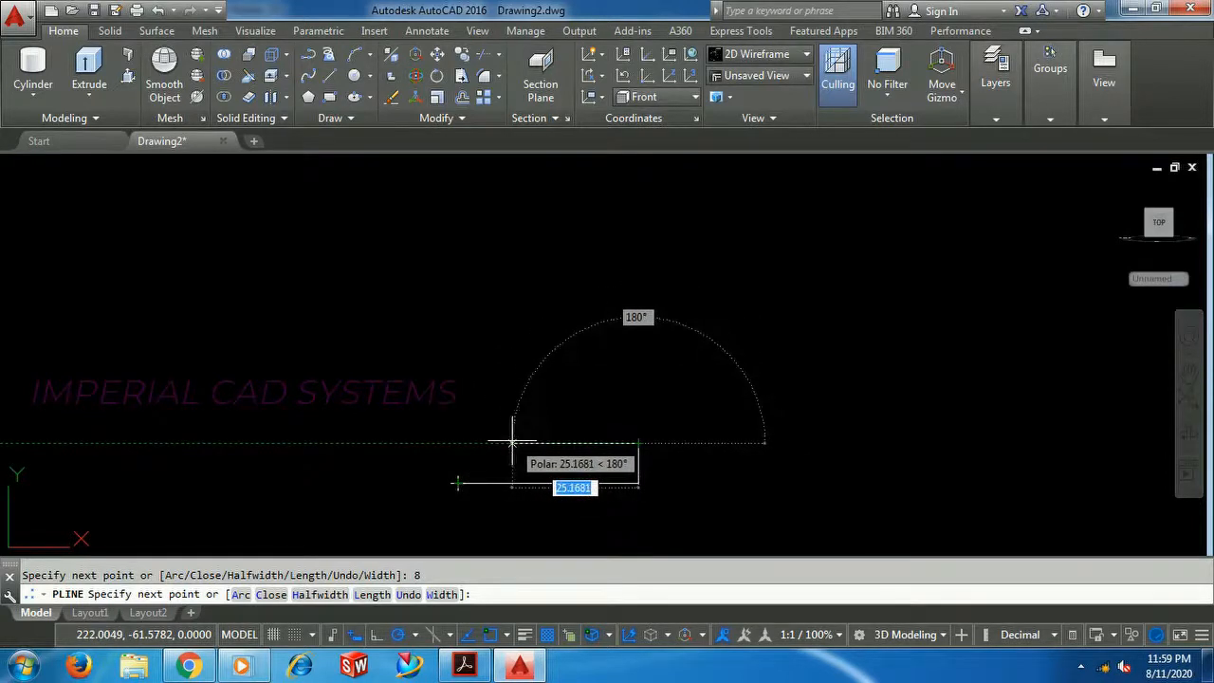
click(411, 439)
right_click(530, 359)
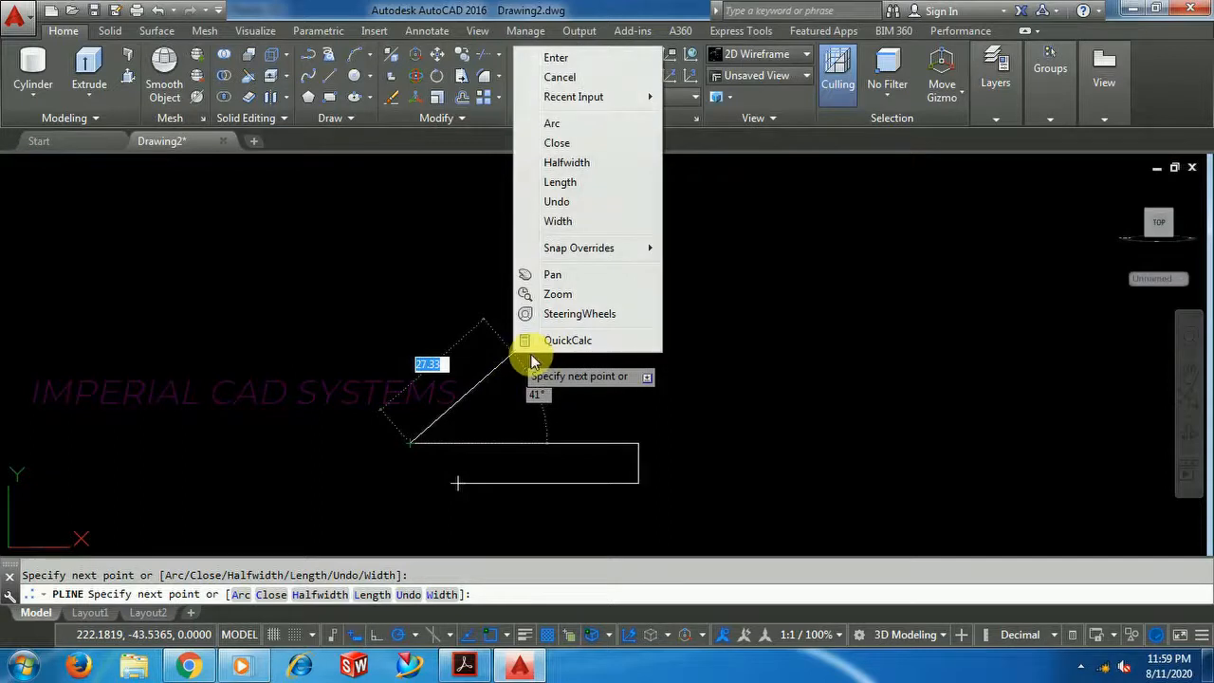
click(564, 63)
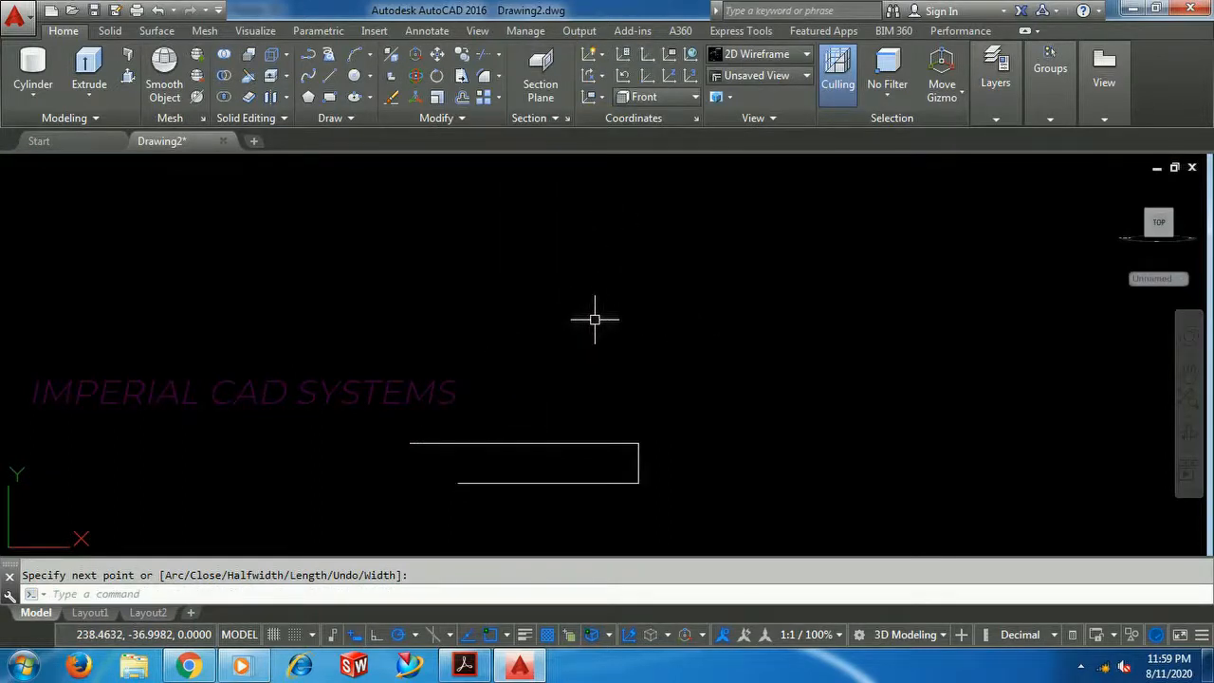
- Draw a circle of radius 8 mm centred on the left end of the polyline's 36 mm line
middle_drag(507, 357, 508, 352)
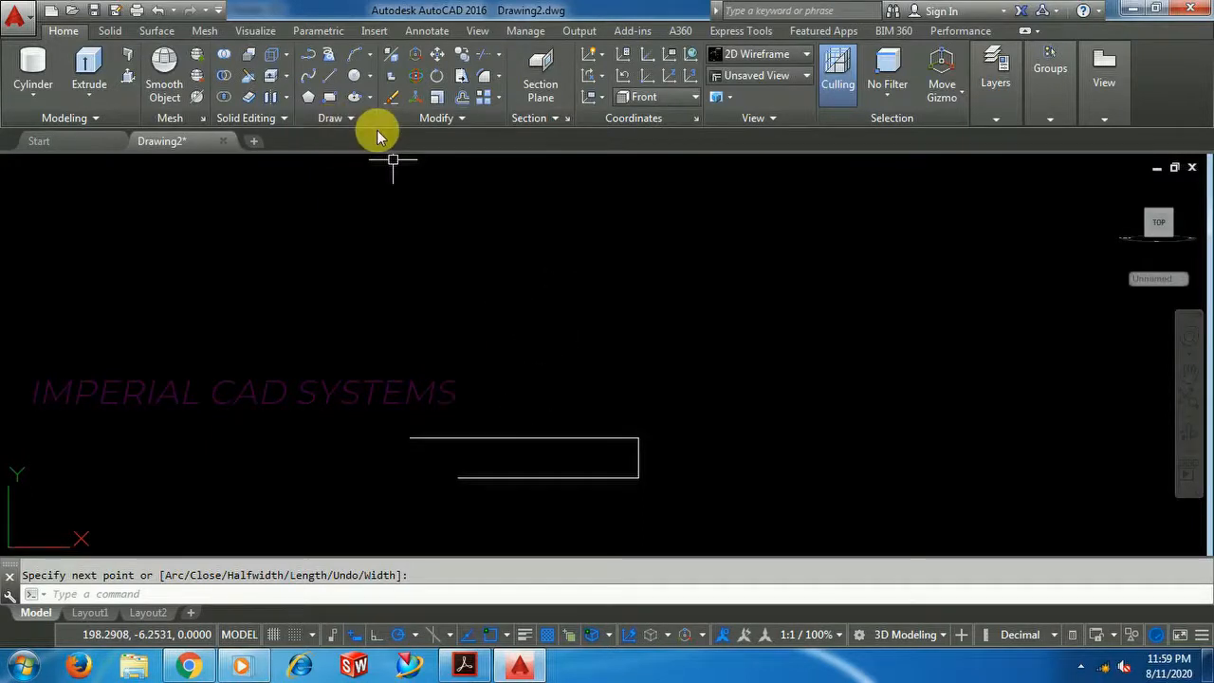
click(353, 76)
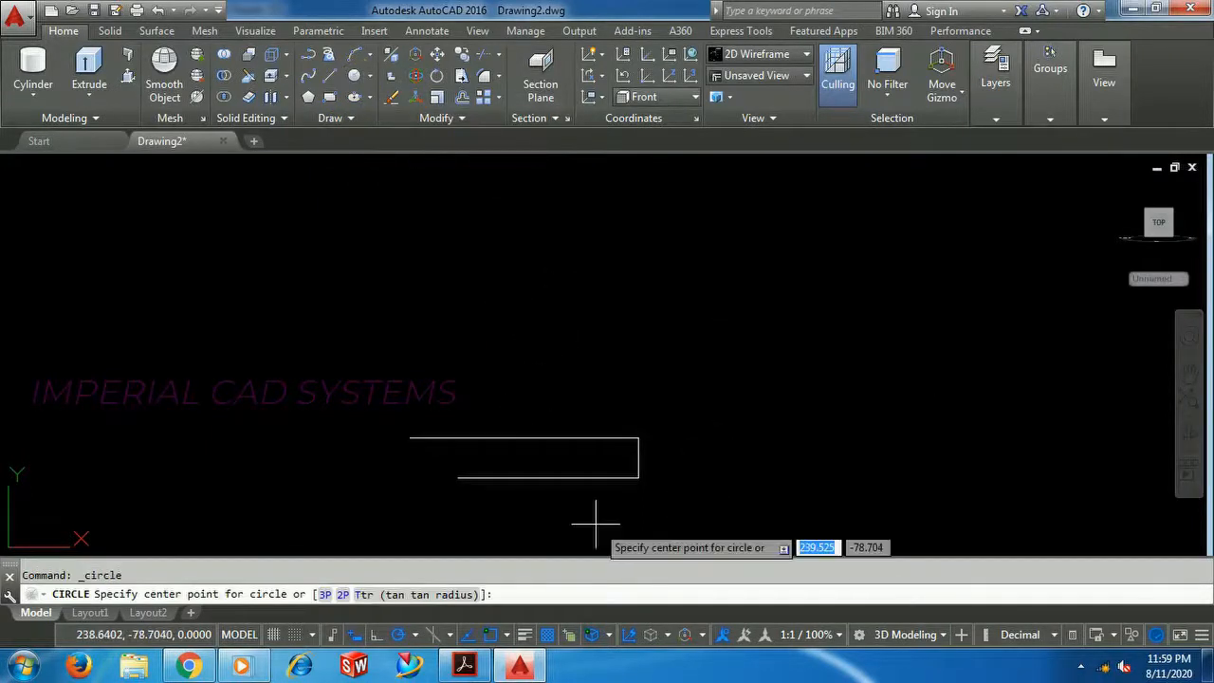
click(459, 475)
text(8)
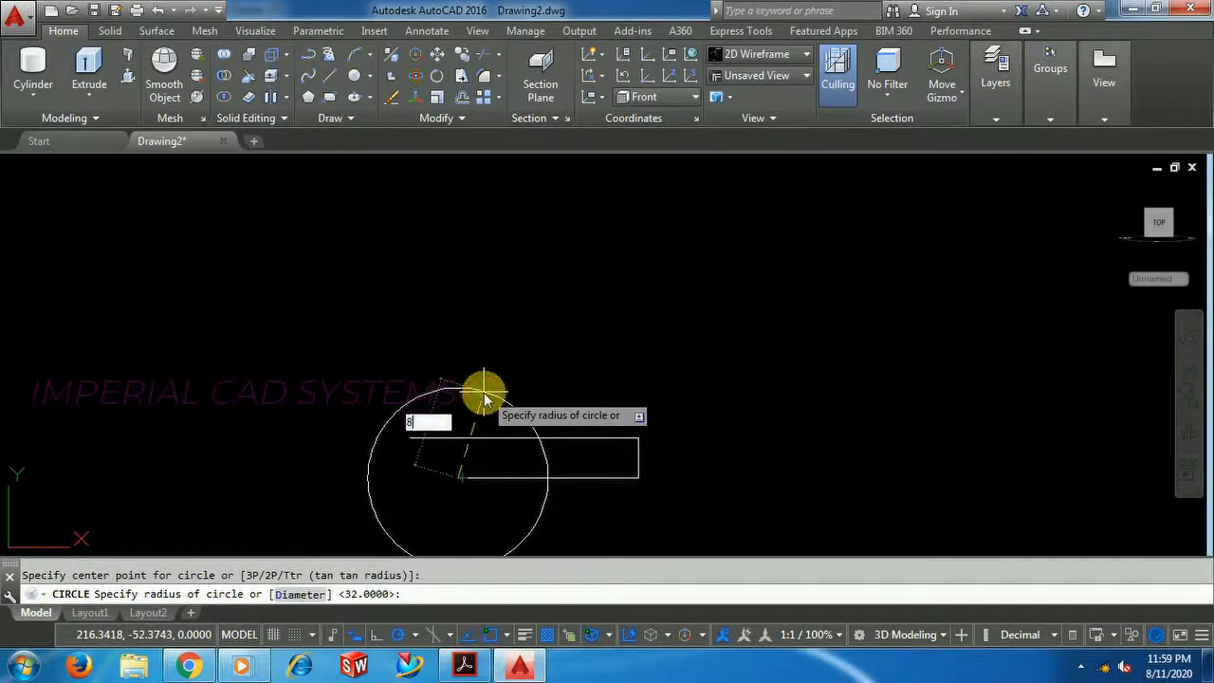
key(Return)
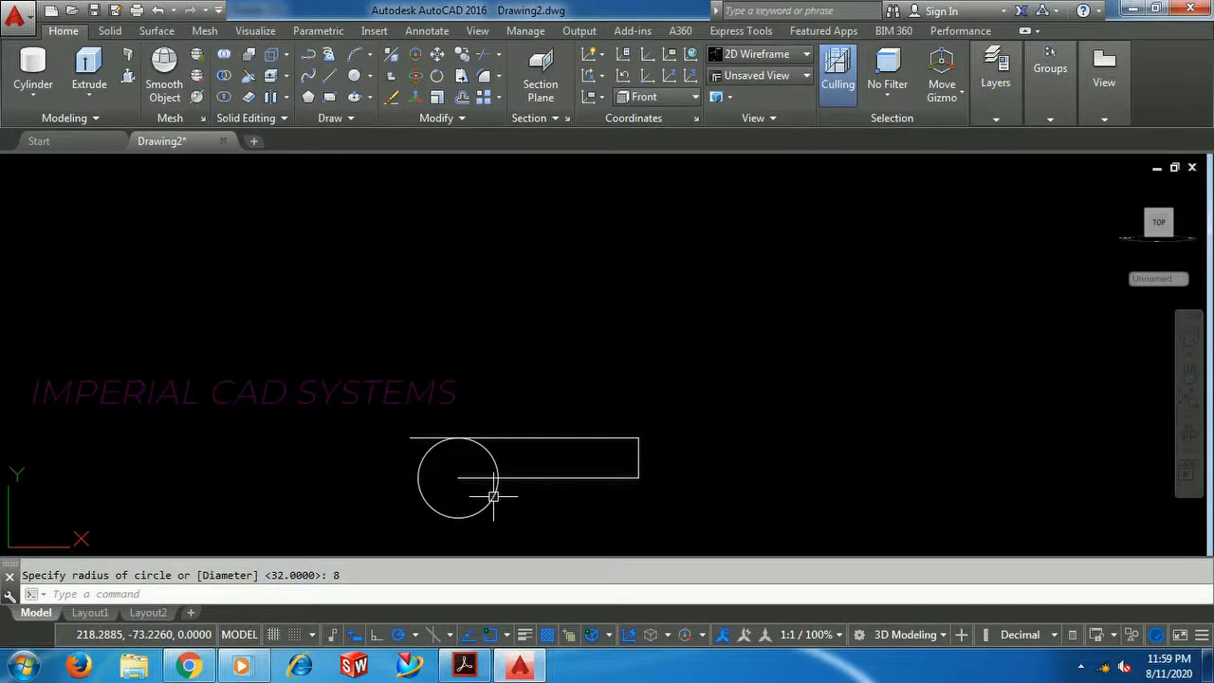
- Move the circle by its left quadrant onto the left end of the polyline's 36 mm line
text(m)
key(Return)
click(484, 511)
key(Return)
click(417, 477)
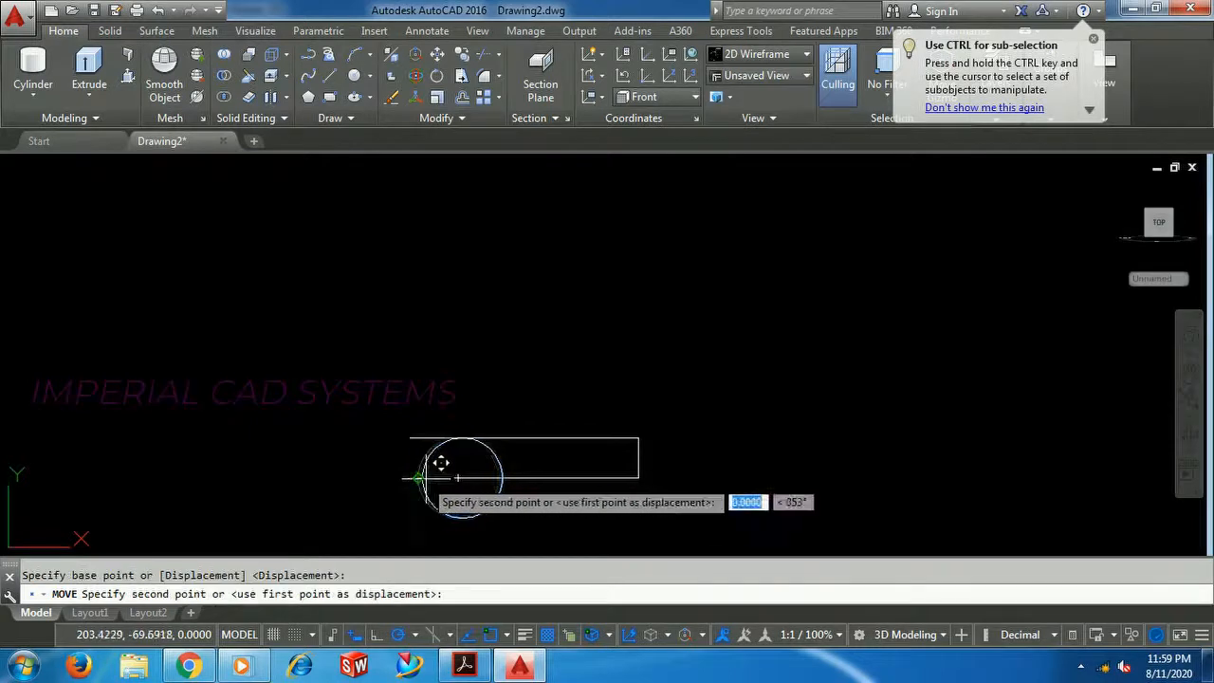
click(459, 477)
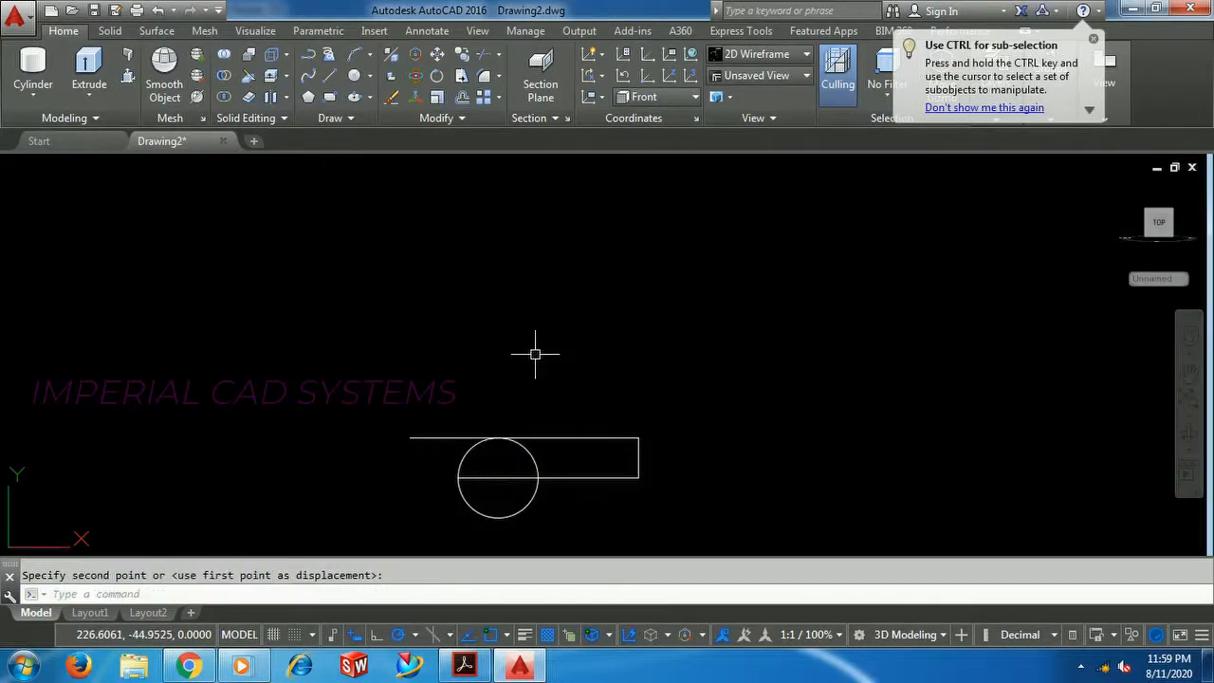
text(tr)
key(Return)
key(Return)
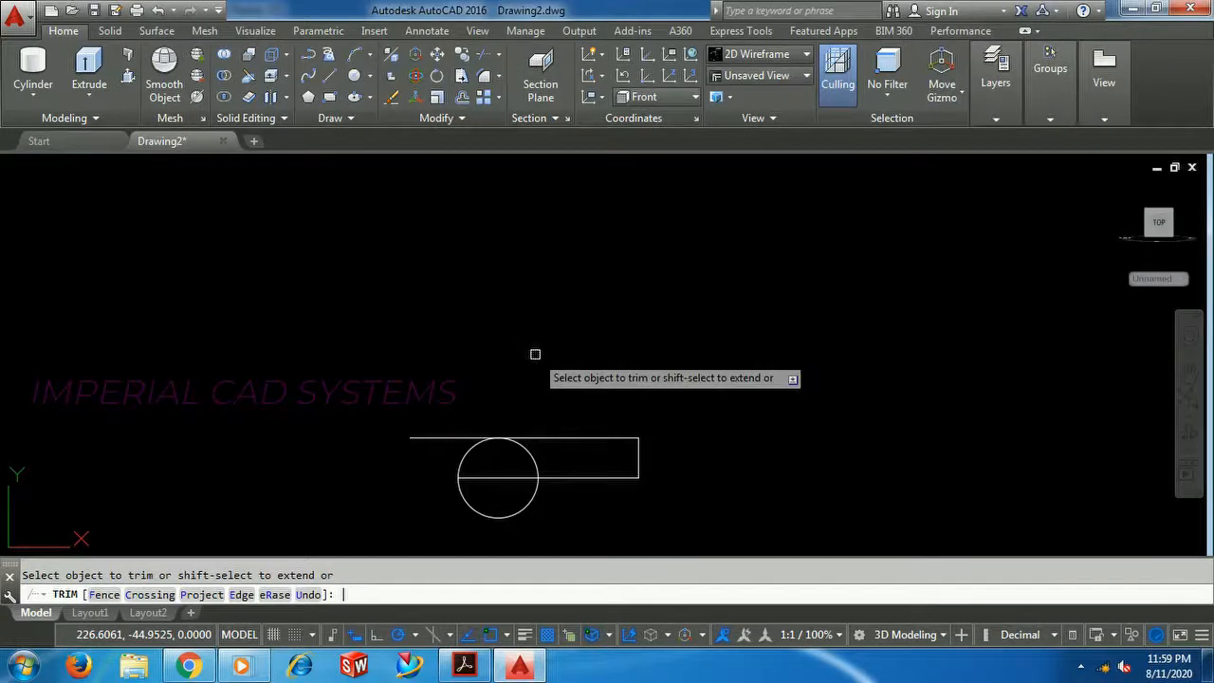
click(467, 434)
click(467, 343)
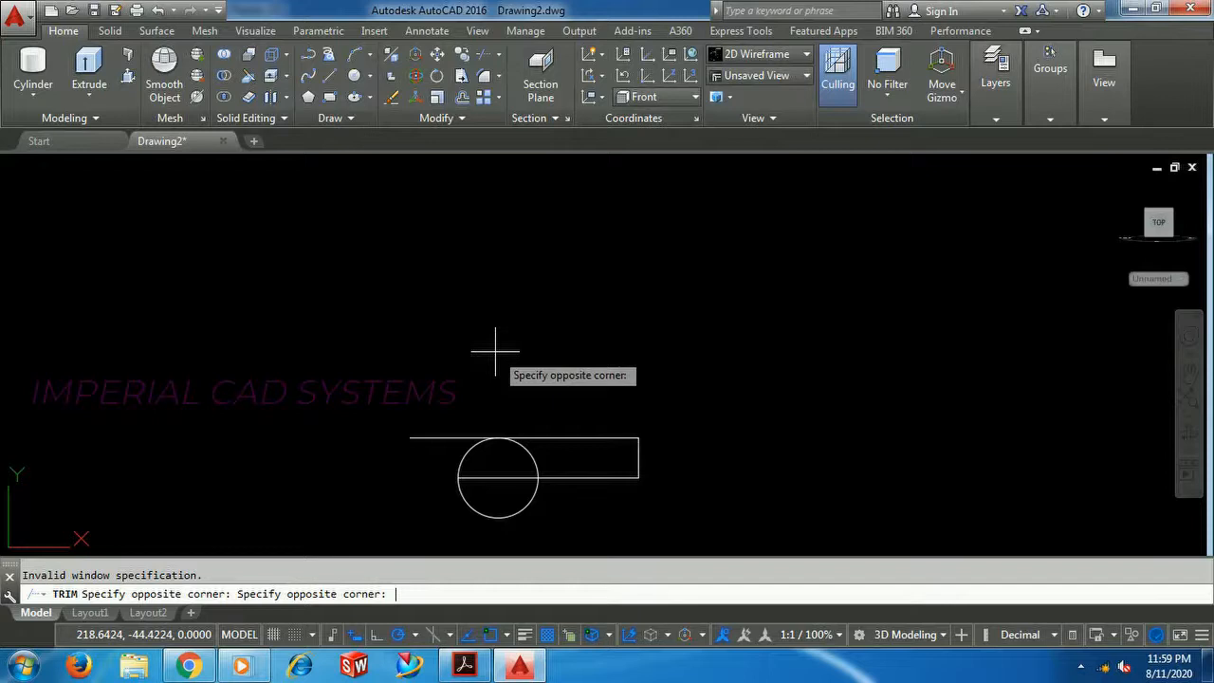
key(Escape)
- Trim the upper line's overhang and the circle's surplus, keeping only the quarter arc that closes the profile's left end
text(tr)
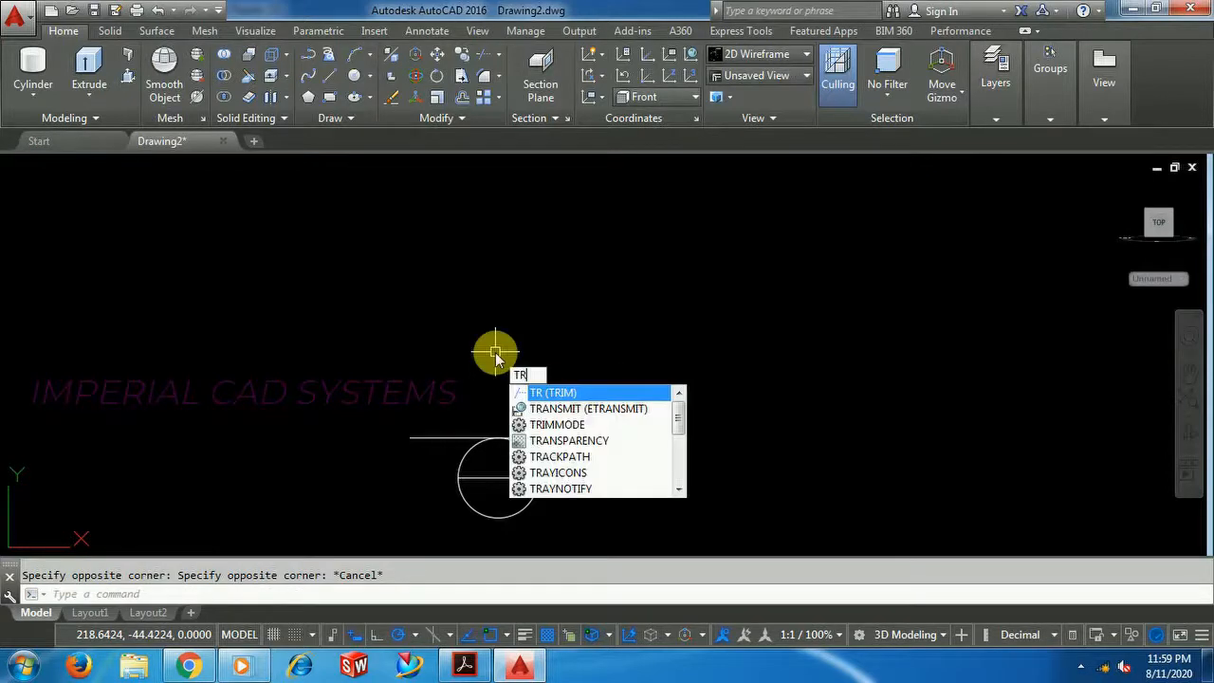
key(Return)
click(461, 438)
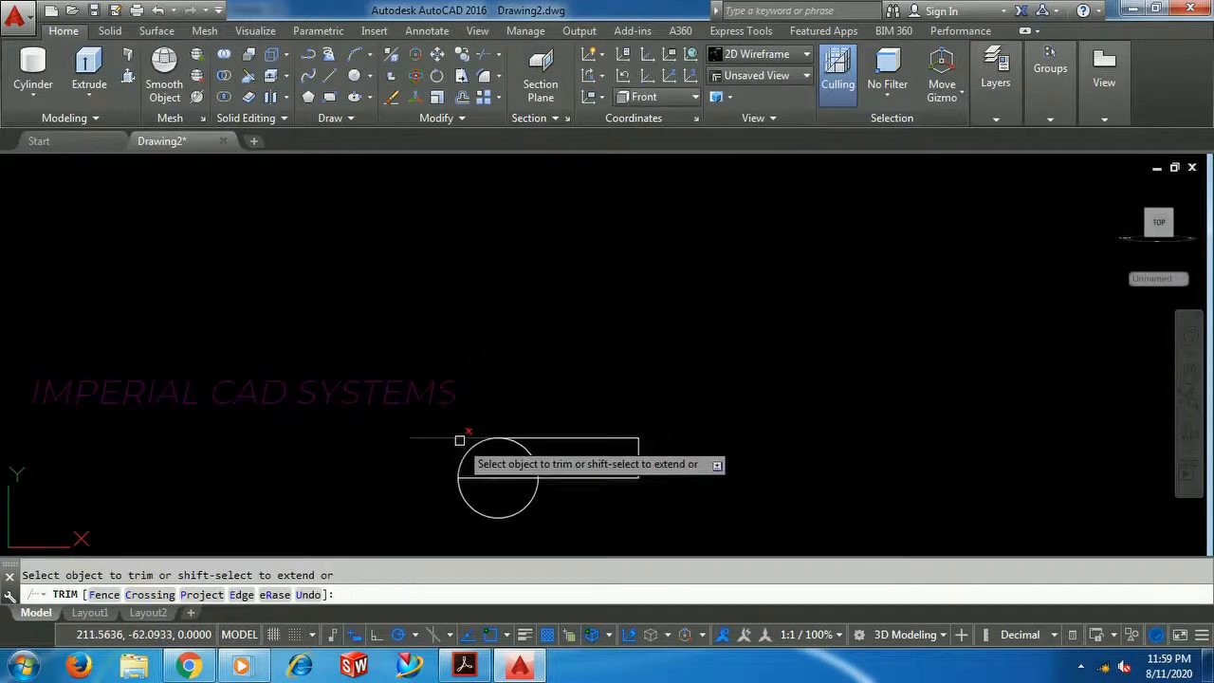
click(519, 447)
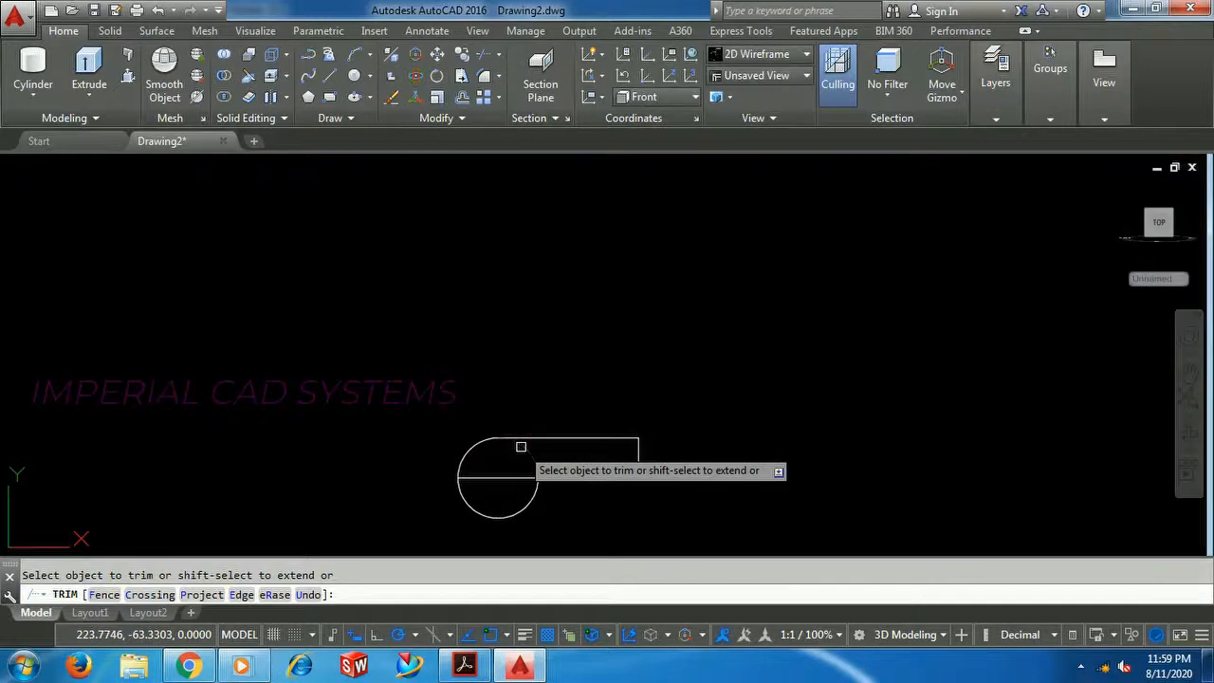
click(533, 493)
right_click(572, 320)
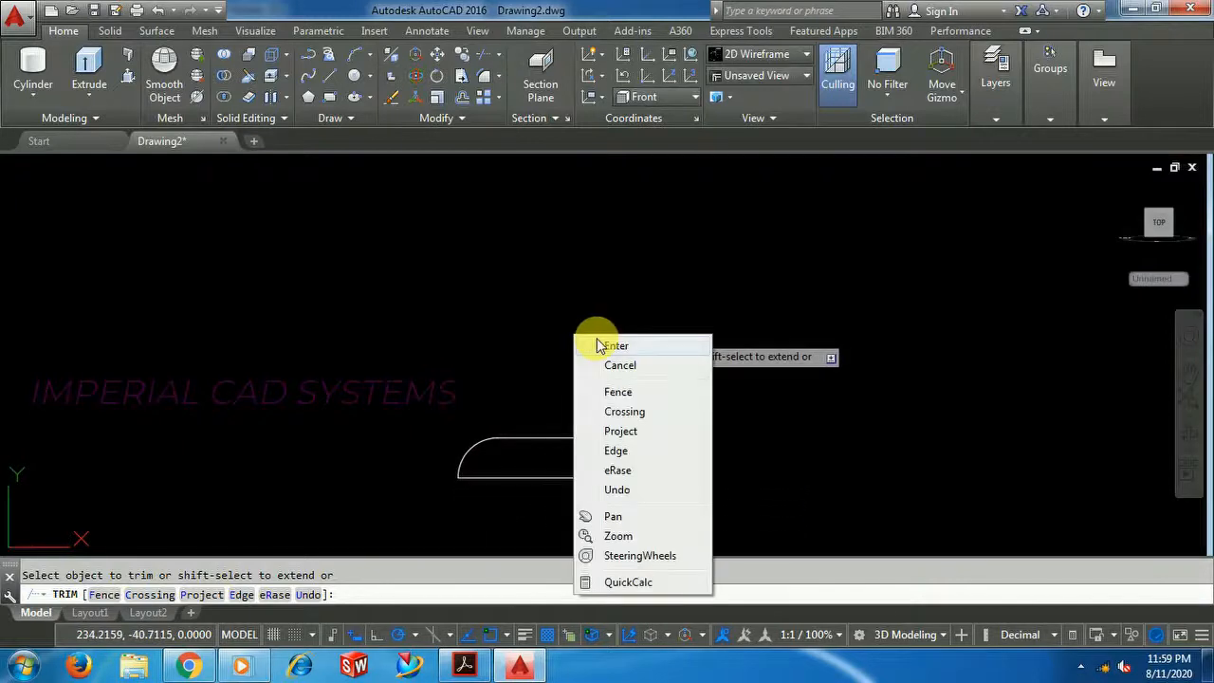
click(597, 344)
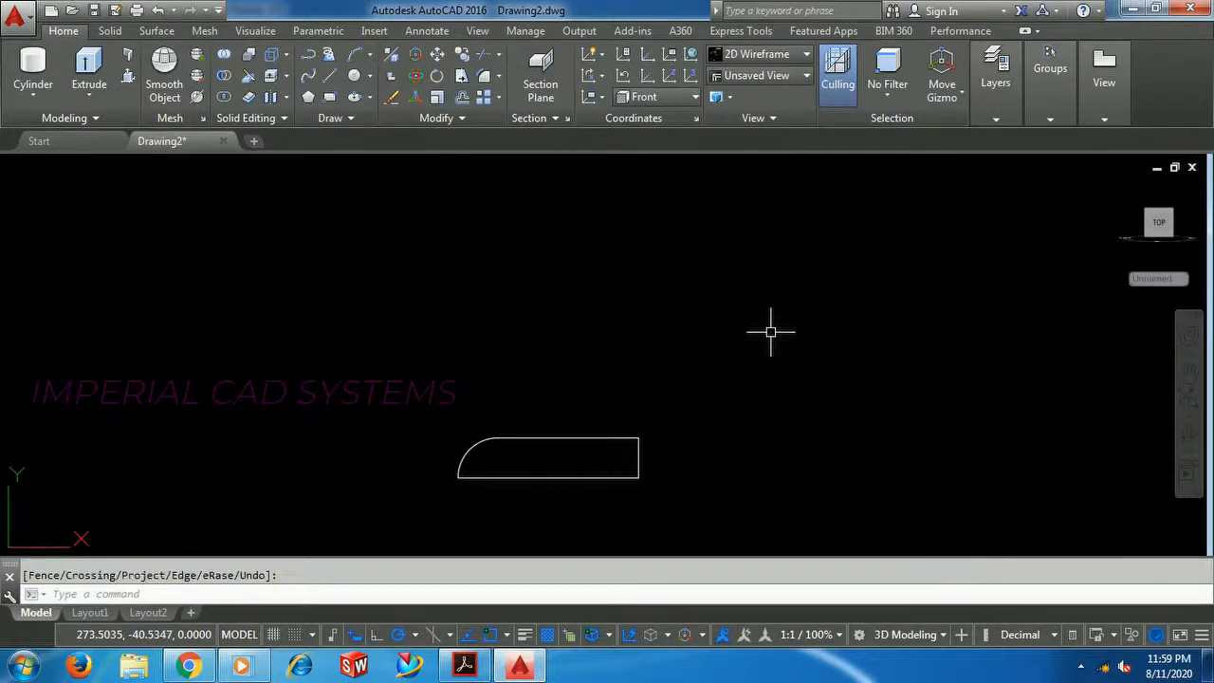
- Compare the profile with the fork end's shaped shank in the Acrobat Reader workbook drawing, and return to AutoCAD
scroll(771, 331, down, 5)
scroll(770, 331, up, 3)
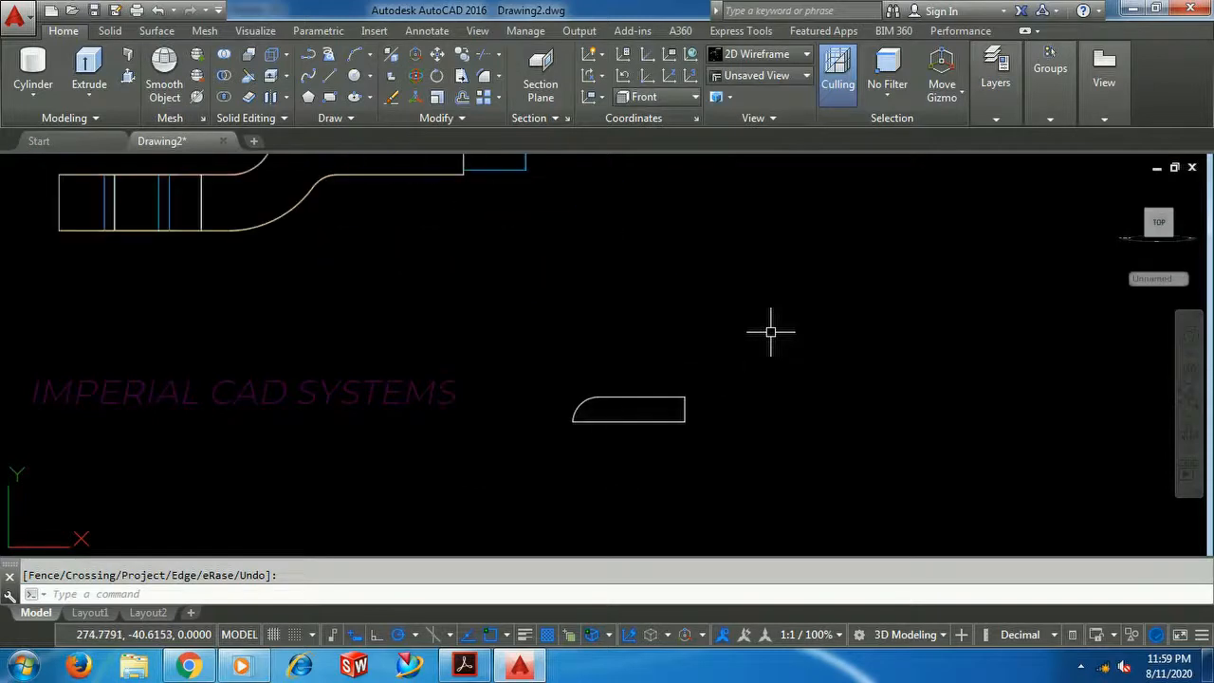
mouse_move(602, 298)
middle_down()
mouse_move(653, 374)
mouse_move(691, 402)
middle_up()
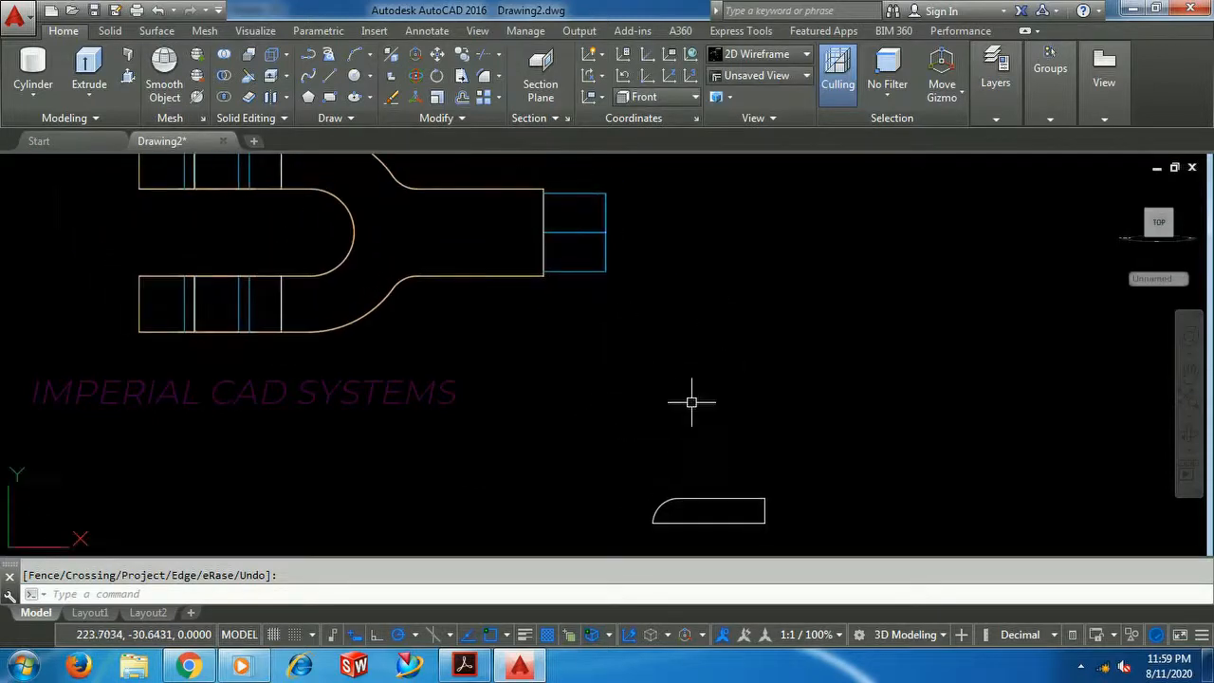
click(464, 666)
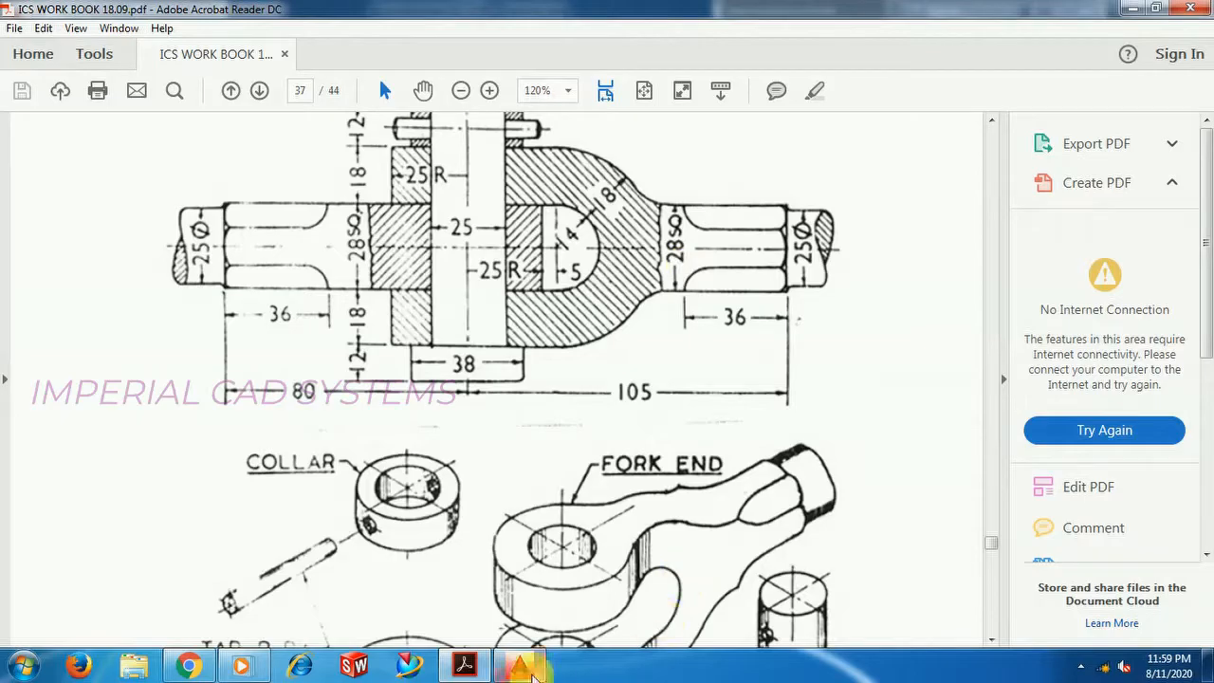
click(518, 663)
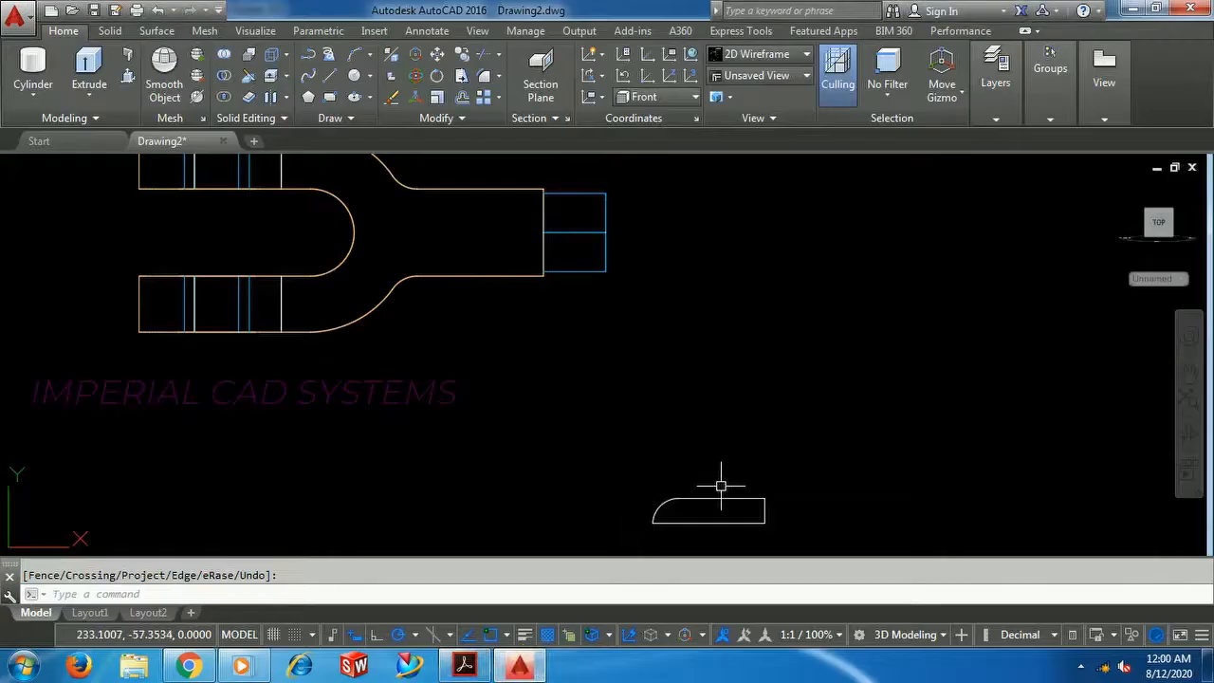
- Join the arc and the straight segments of the shank profile into one closed polyline
text(j)
key(Return)
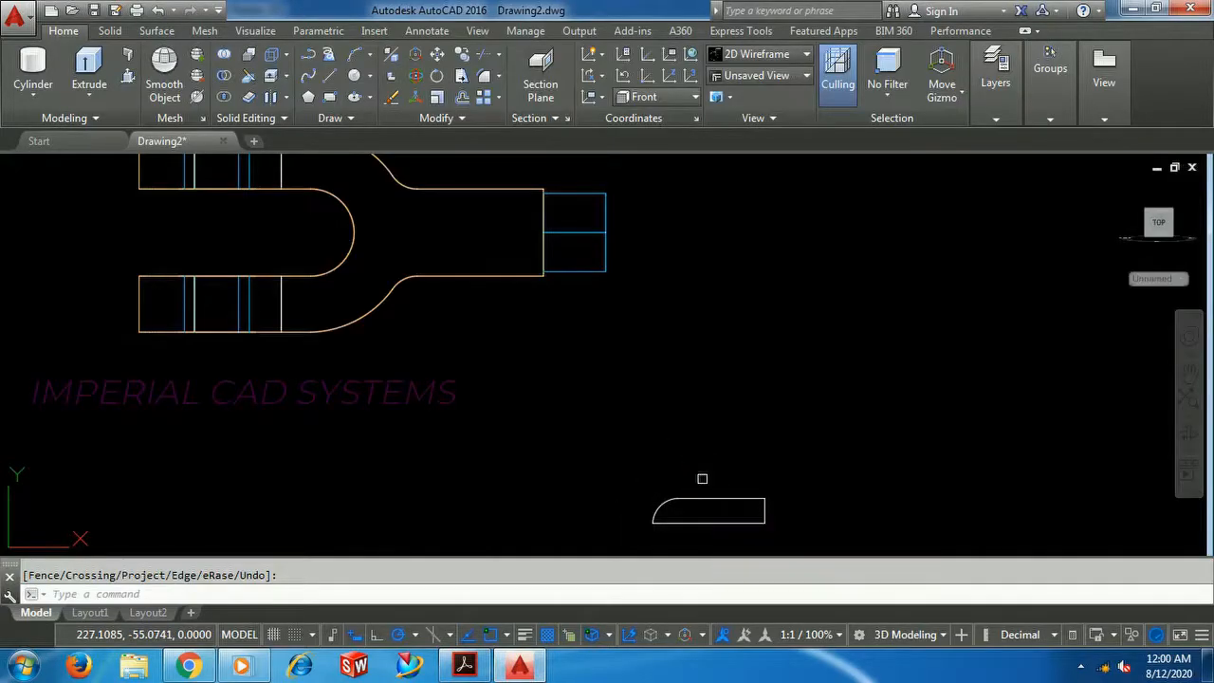
click(631, 479)
click(807, 526)
key(Return)
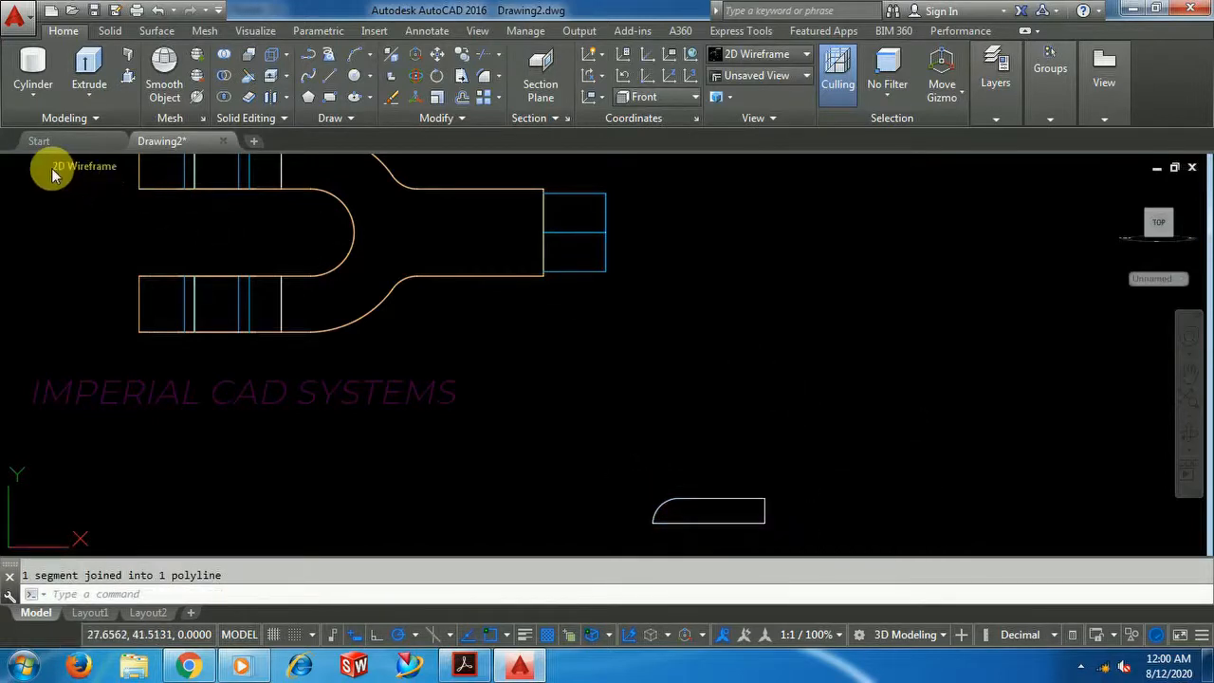
- Display the fork end and the profile in the SW Isometric view with the Realistic visual style
click(32, 167)
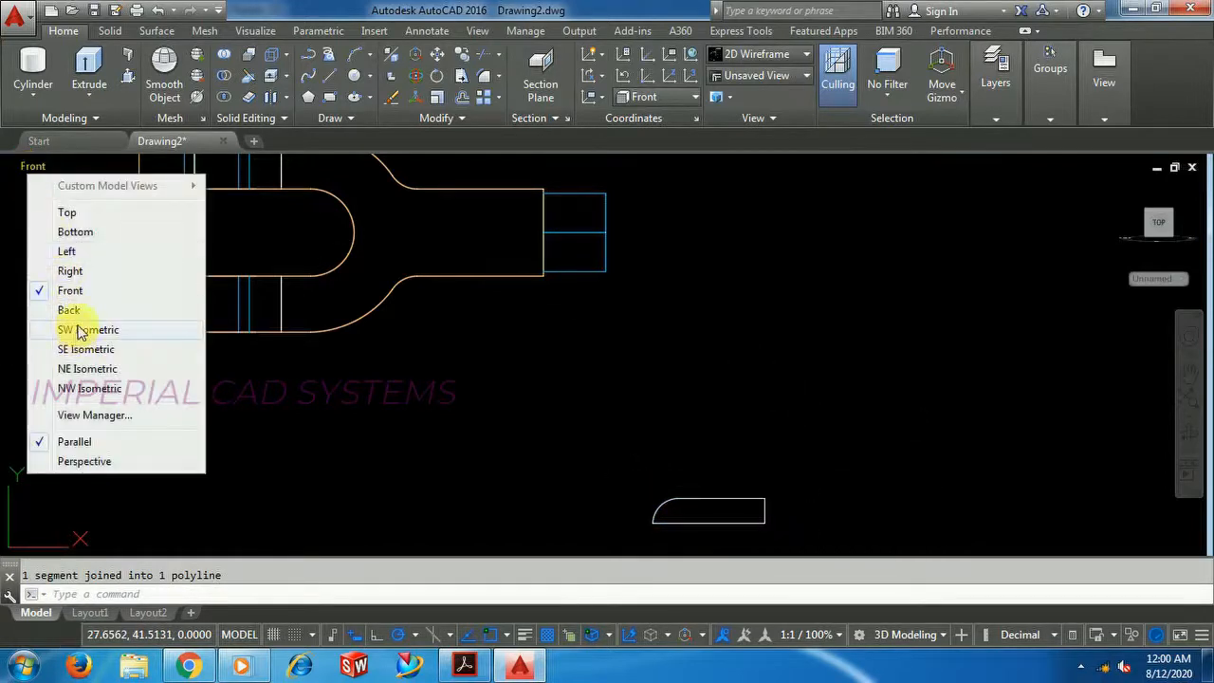
click(82, 330)
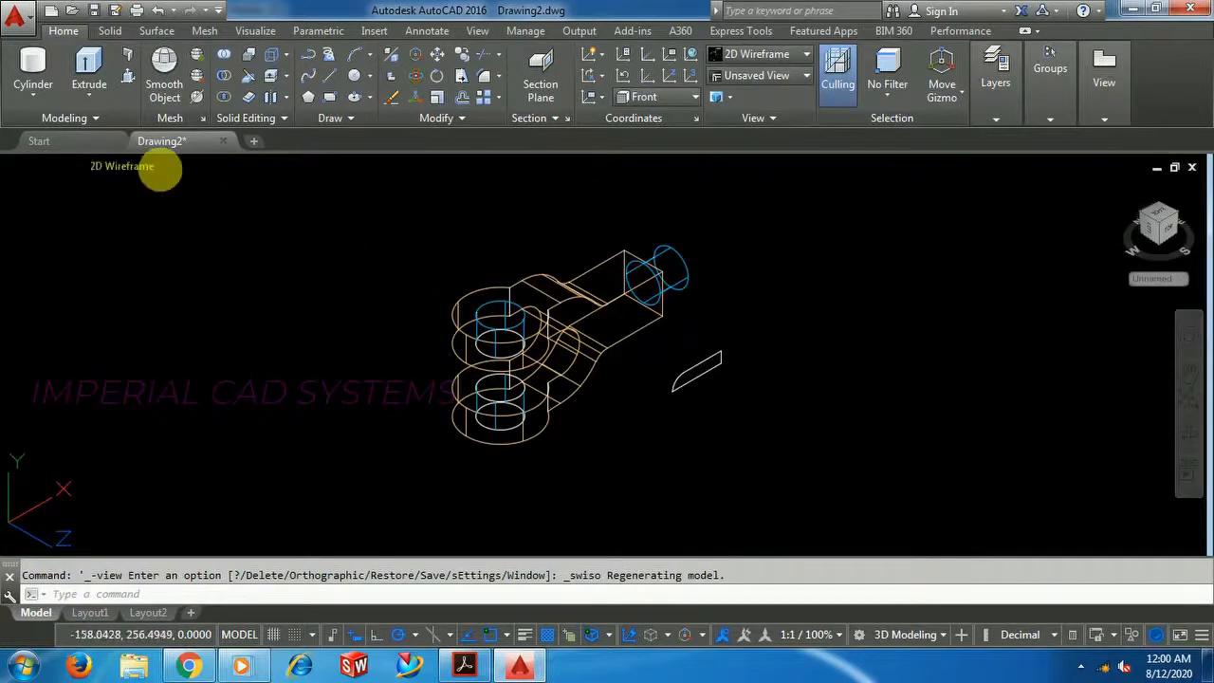
click(138, 166)
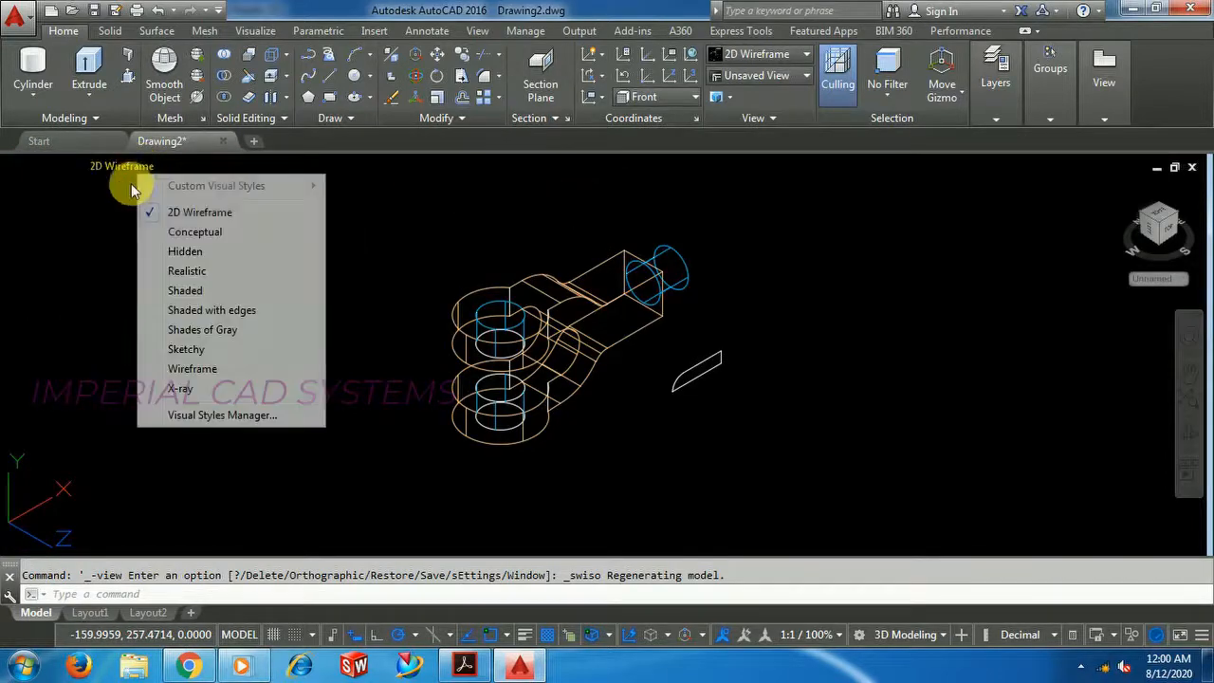
click(185, 273)
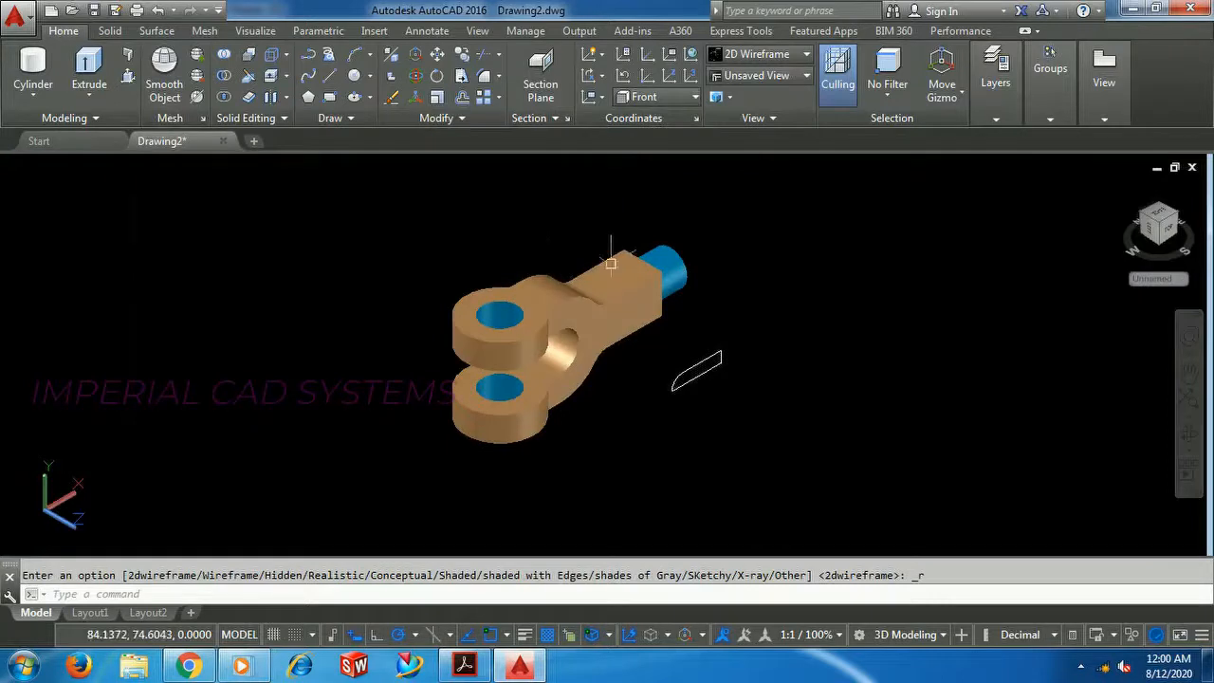
scroll(697, 360, up, 3)
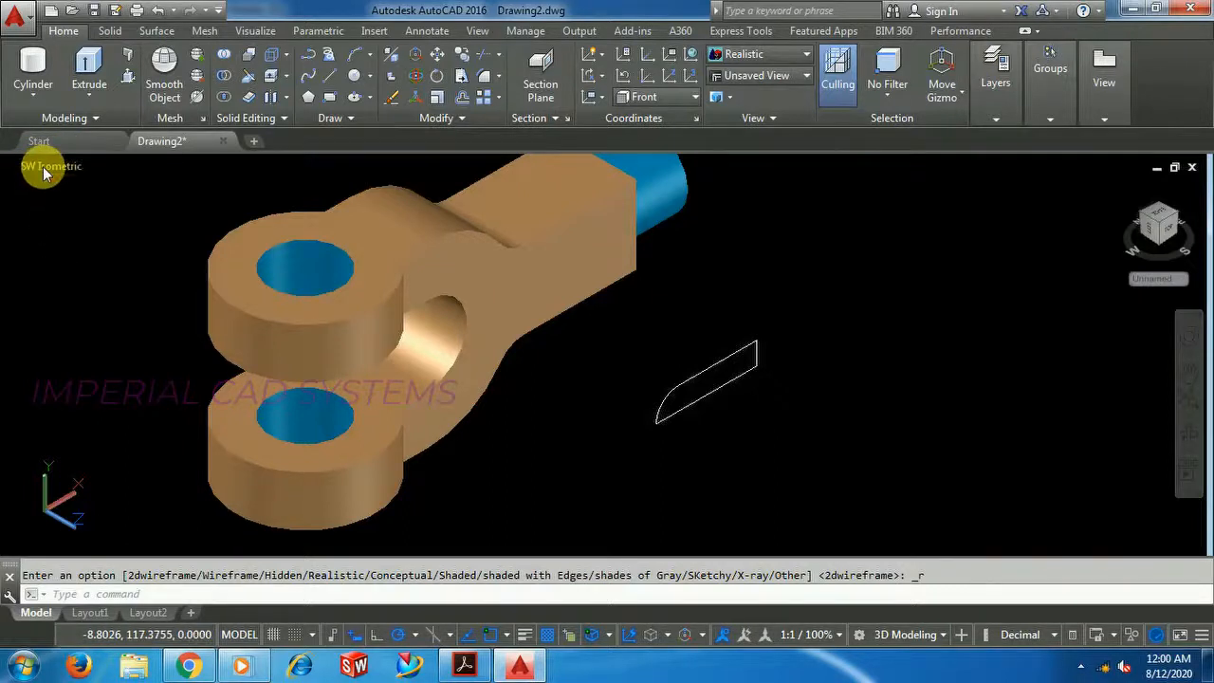
- Switch to the SE Isometric view, framing the shank end of the fork
click(43, 166)
click(102, 349)
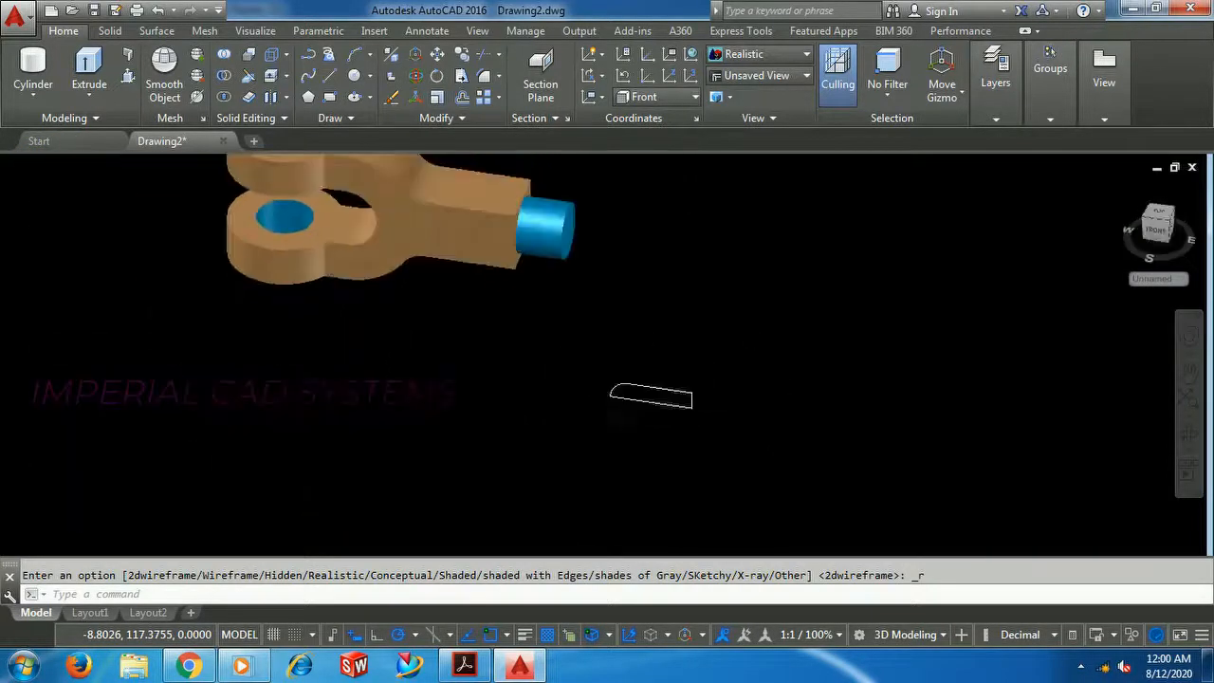
middle_drag(741, 439, 737, 418)
middle_click(737, 417)
middle_click(737, 417)
scroll(697, 381, up, 2)
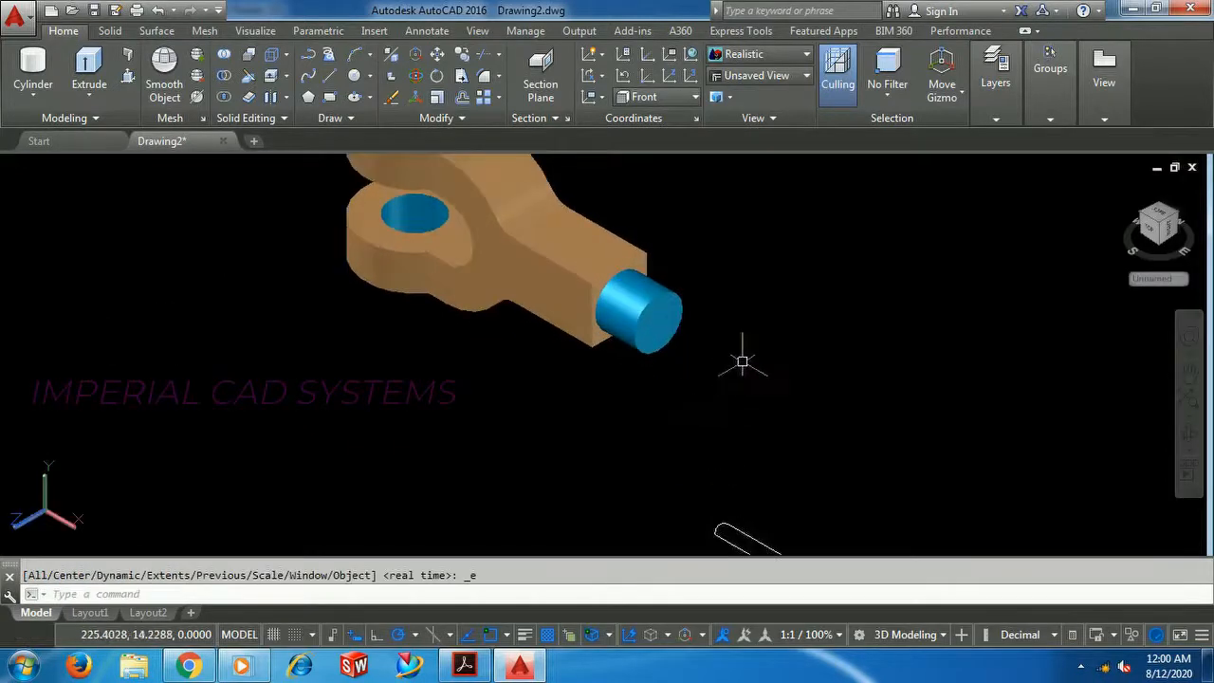
- Revolve the closed rounded-end shank profile 360 degrees about its long straight lower edge
middle_drag(731, 269, 653, 262)
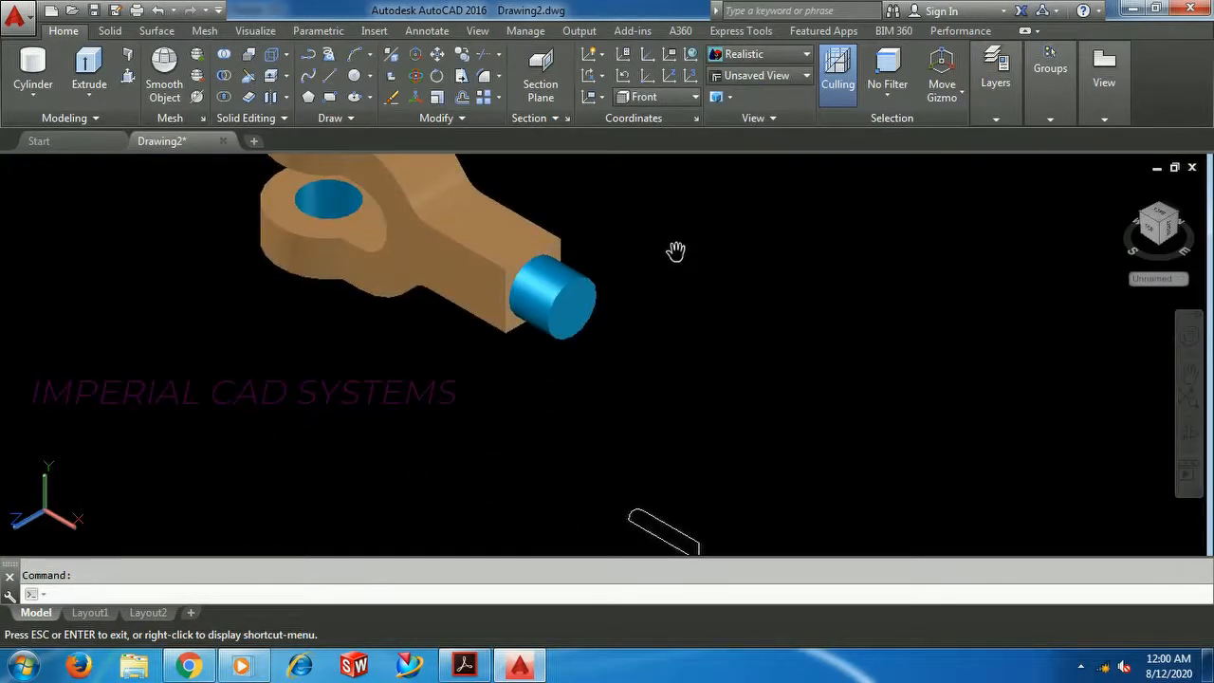
key(Escape)
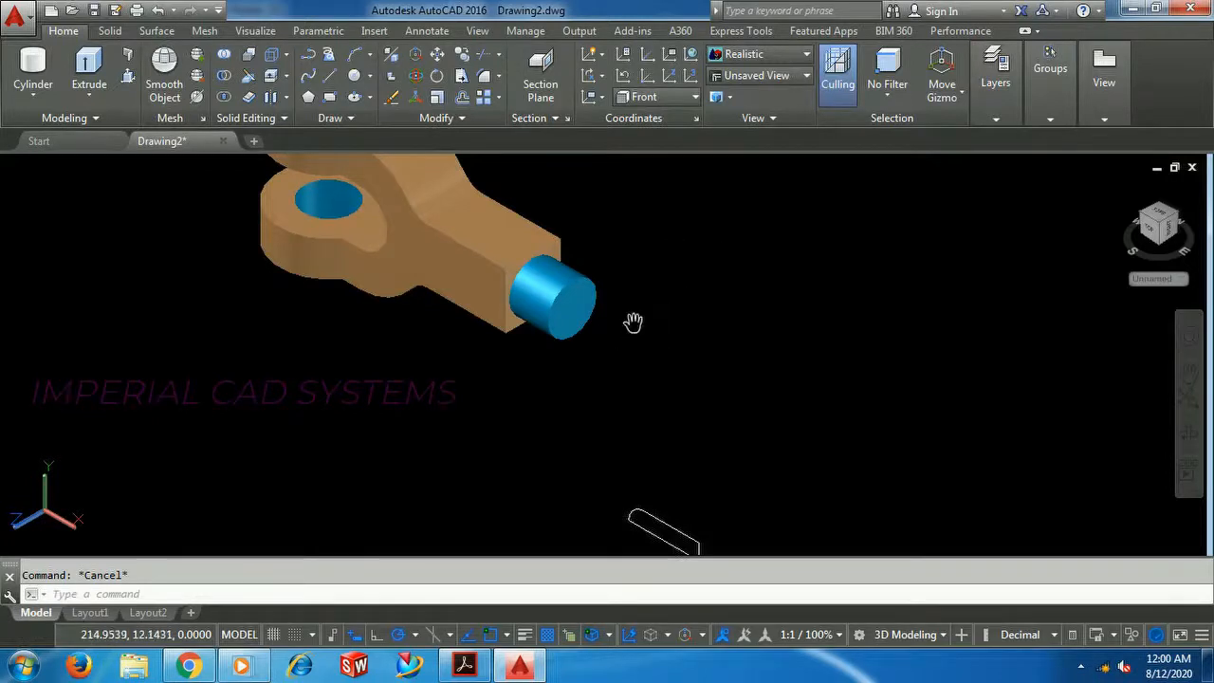
middle_drag(633, 322, 655, 217)
scroll(742, 327, up, 3)
middle_drag(615, 399, 608, 259)
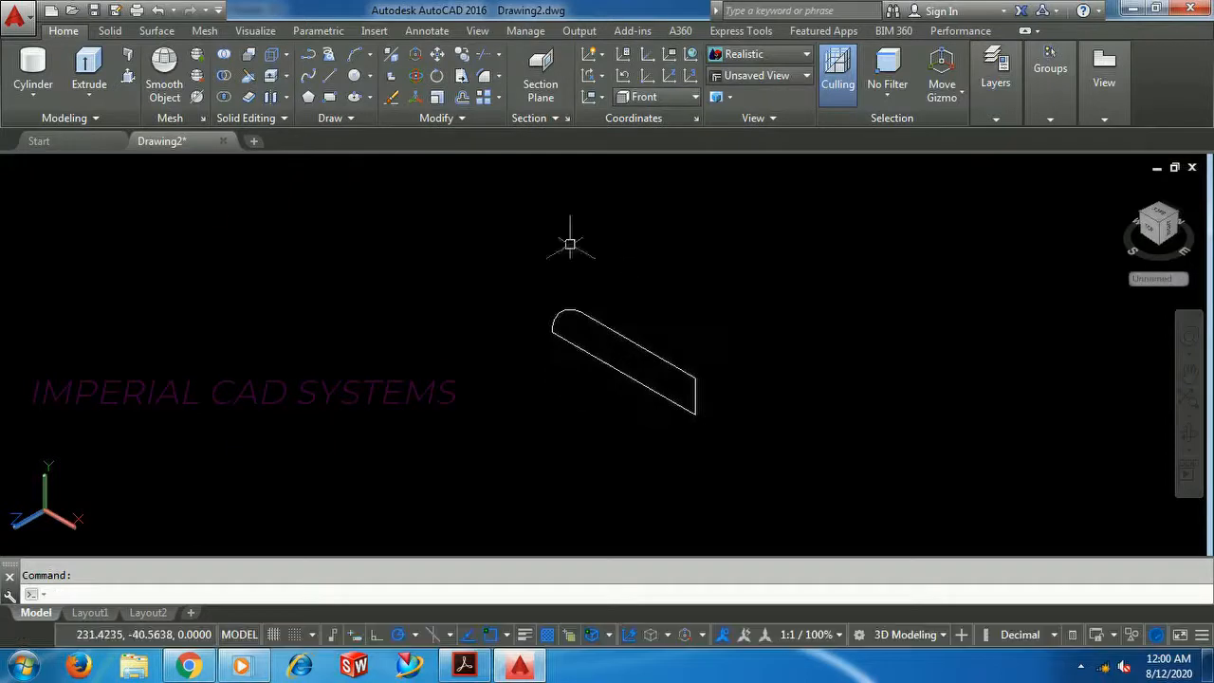
click(42, 104)
click(94, 103)
click(93, 95)
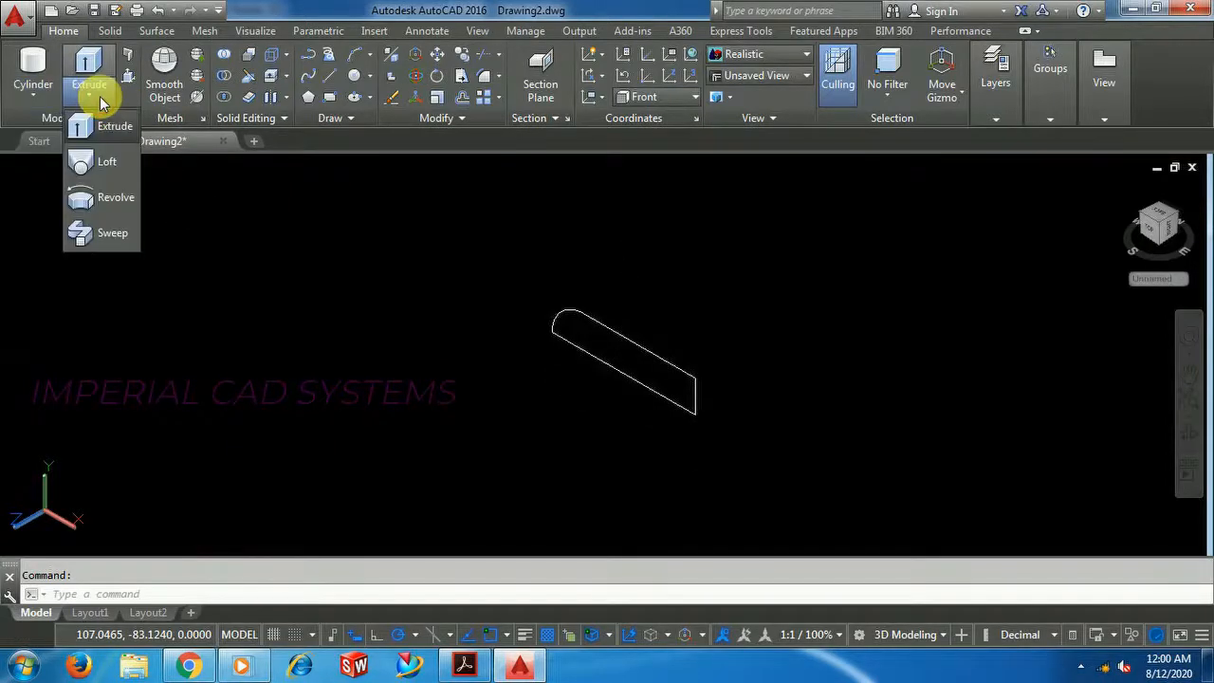
click(112, 197)
click(617, 332)
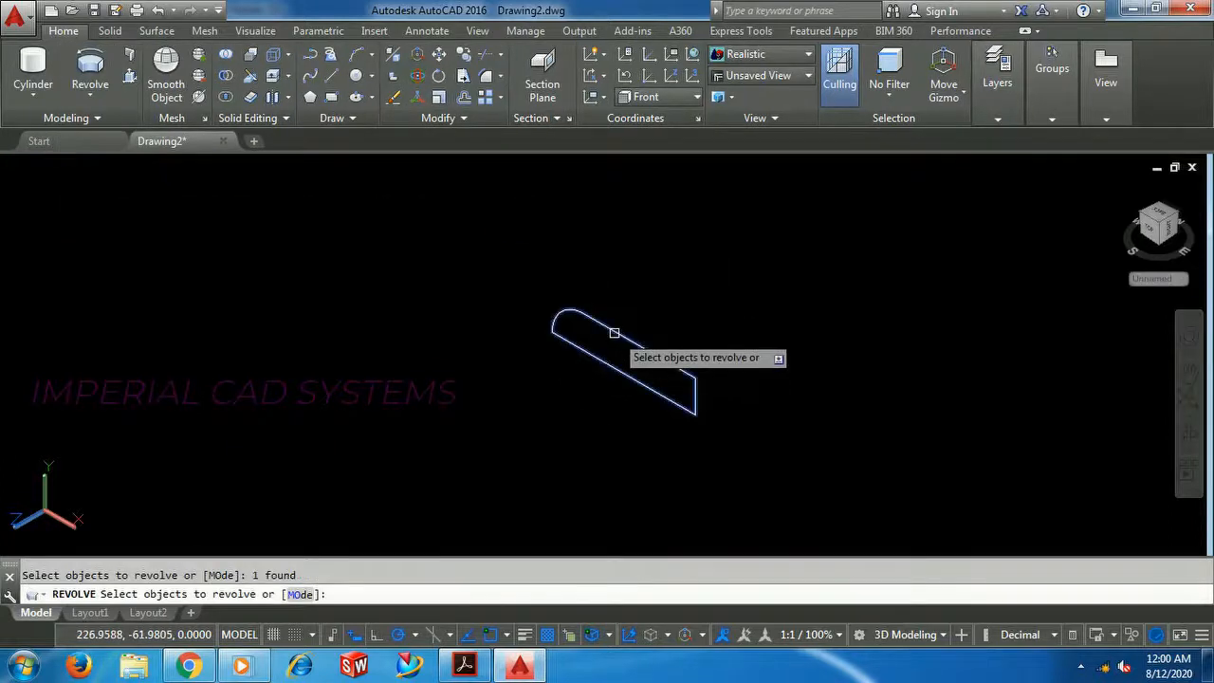
key(Return)
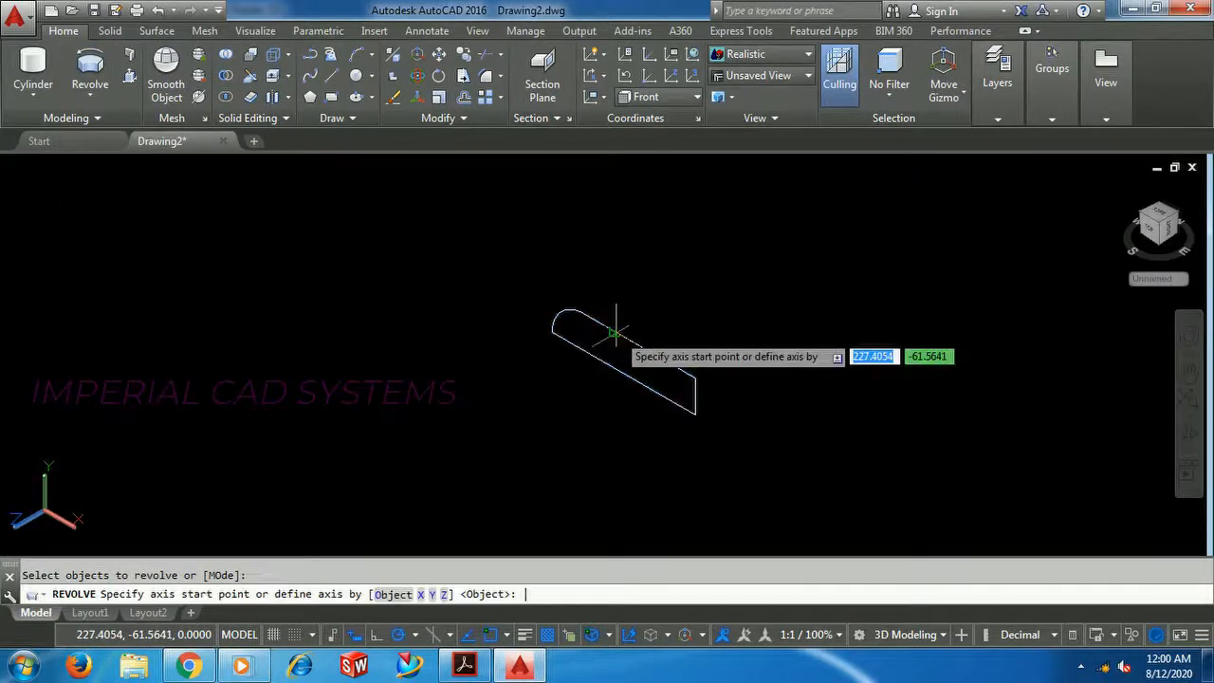
click(551, 330)
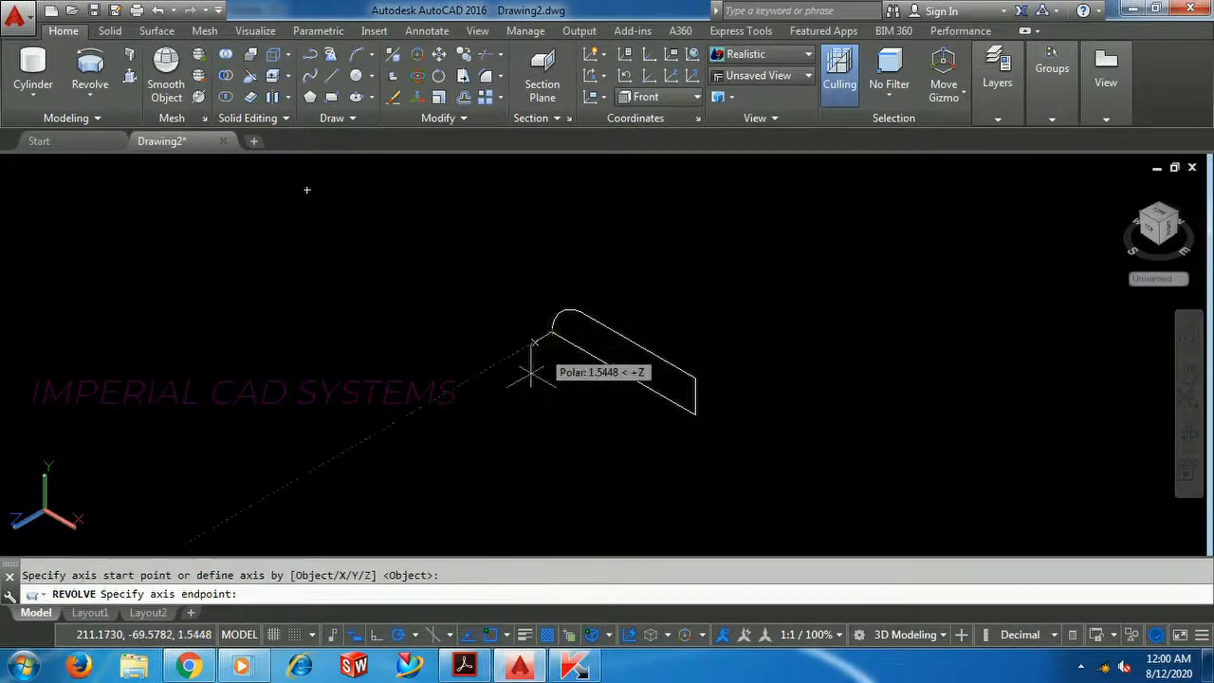
click(695, 416)
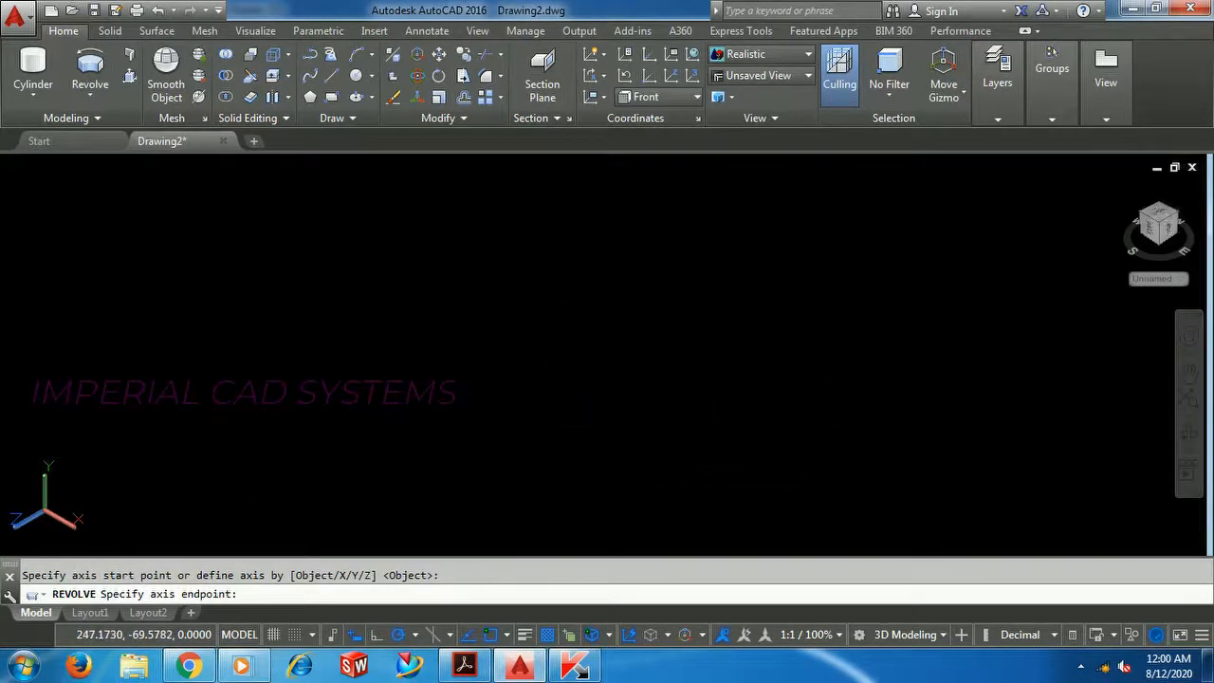
text(360)
key(Return)
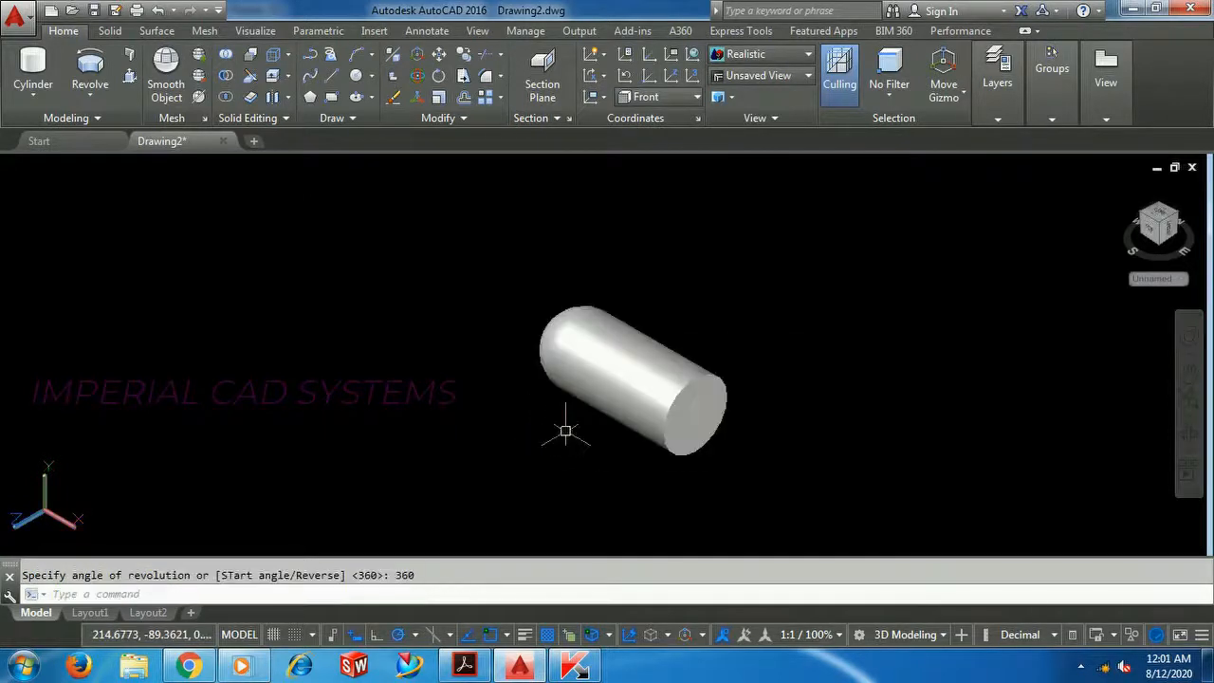
- Set the revolved rounded-end solid's color to Color 140
scroll(597, 365, down, 5)
middle_drag(461, 303, 493, 452)
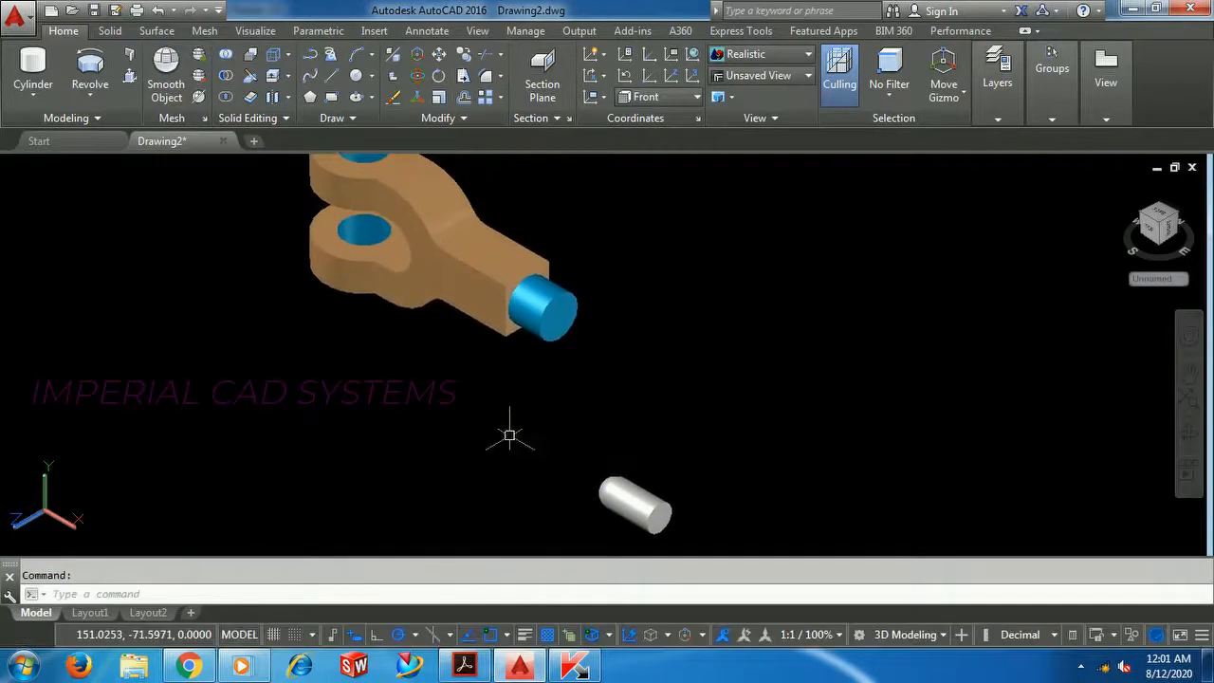
click(626, 493)
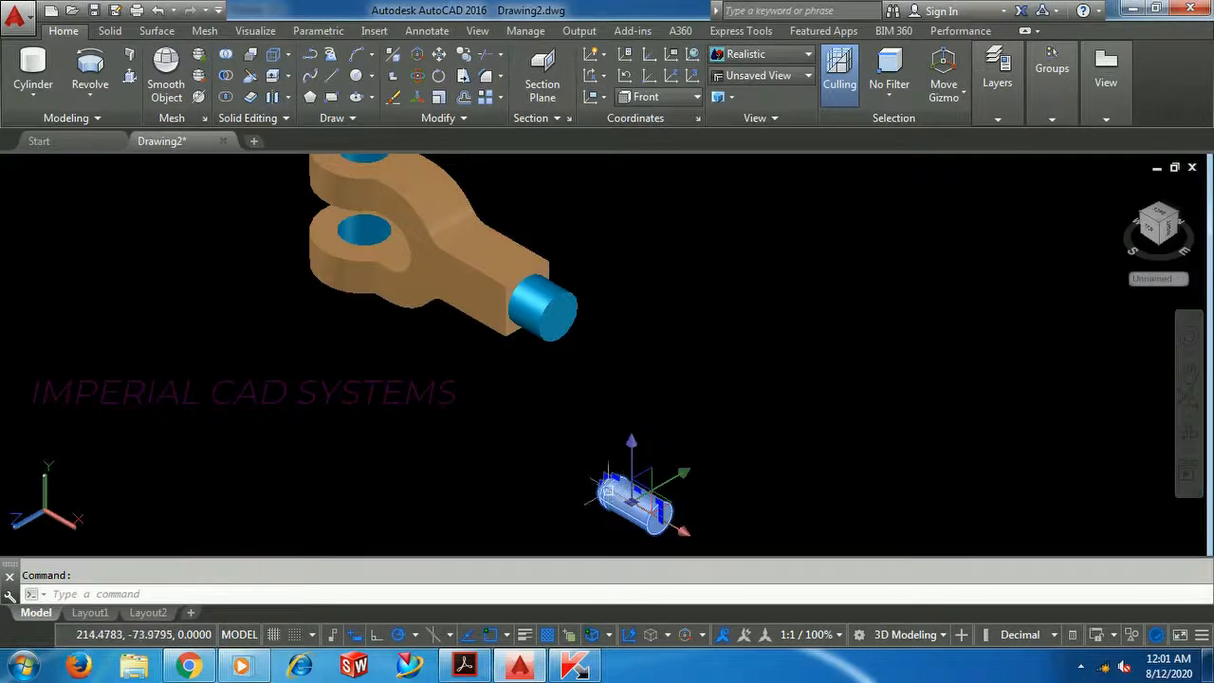
double_click(608, 489)
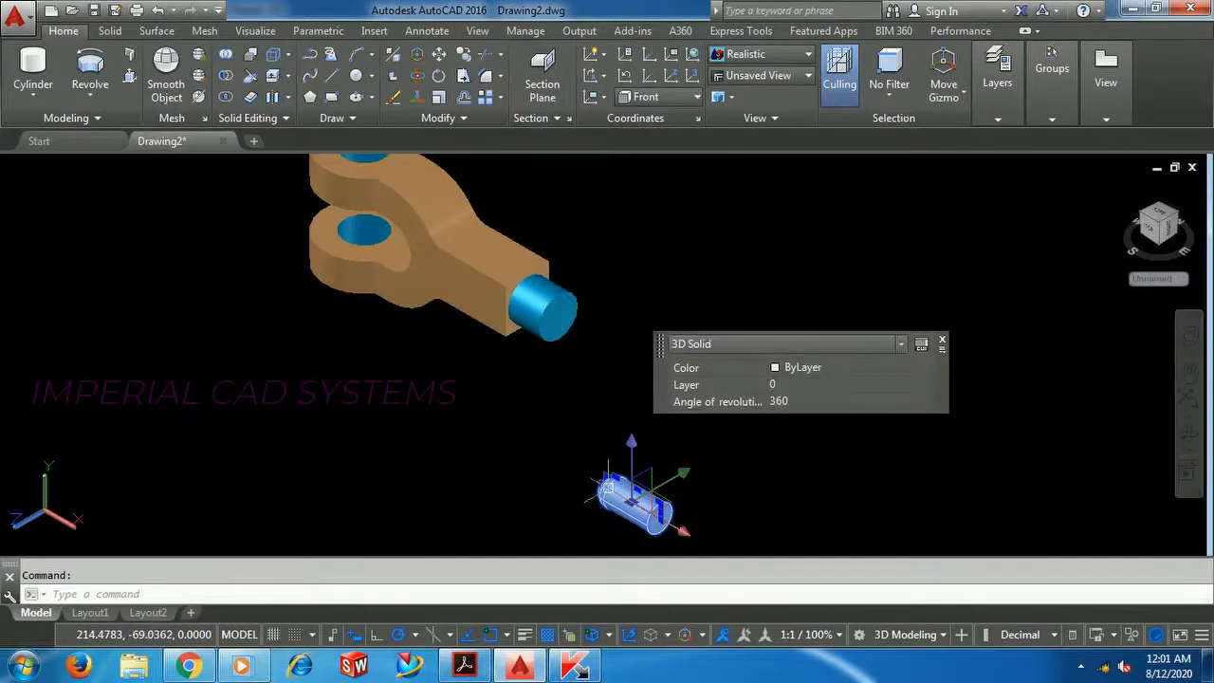
click(825, 369)
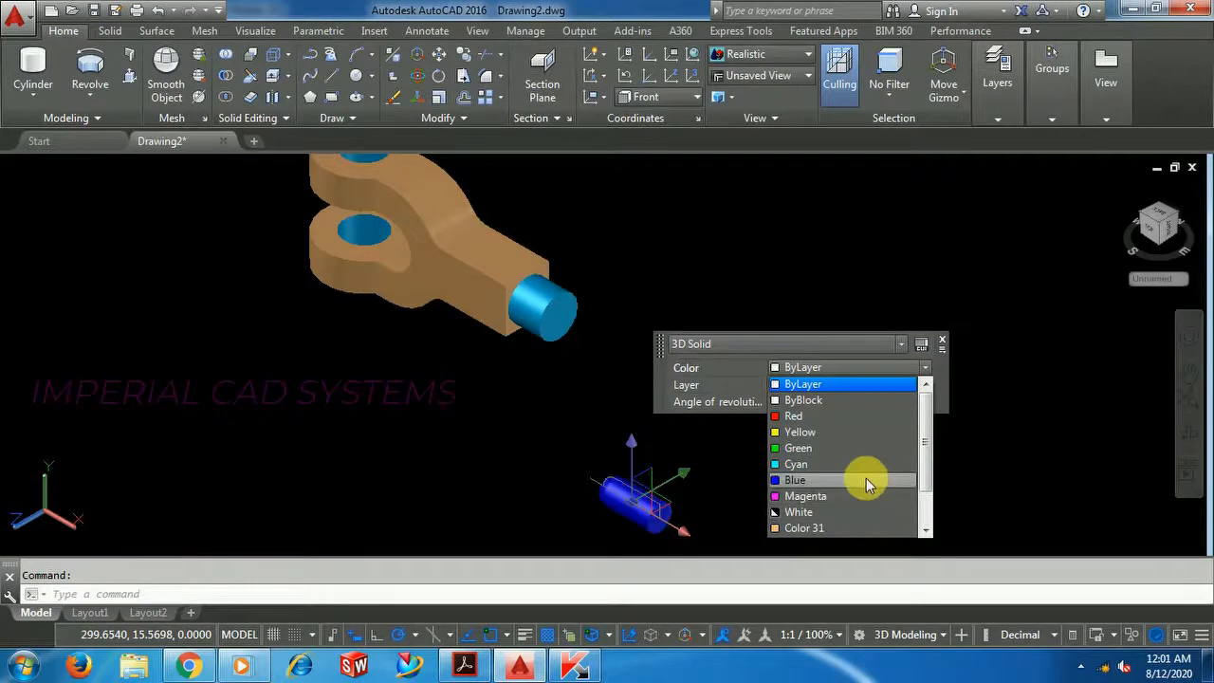
click(923, 531)
click(924, 531)
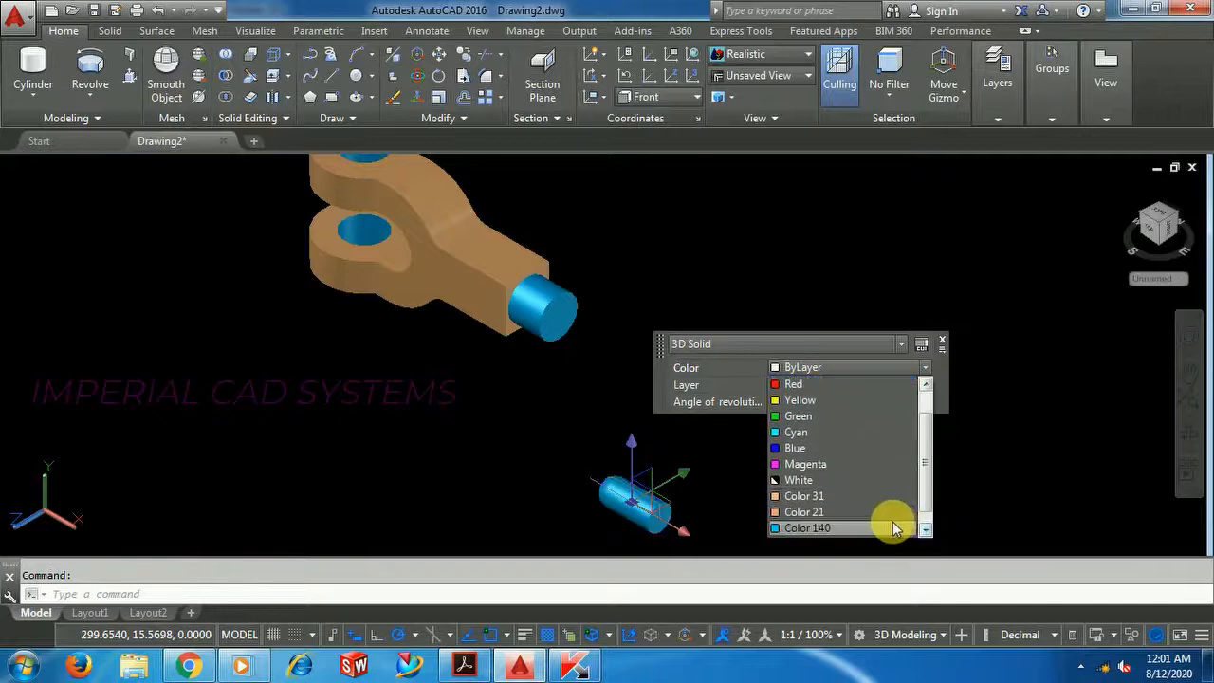
click(822, 529)
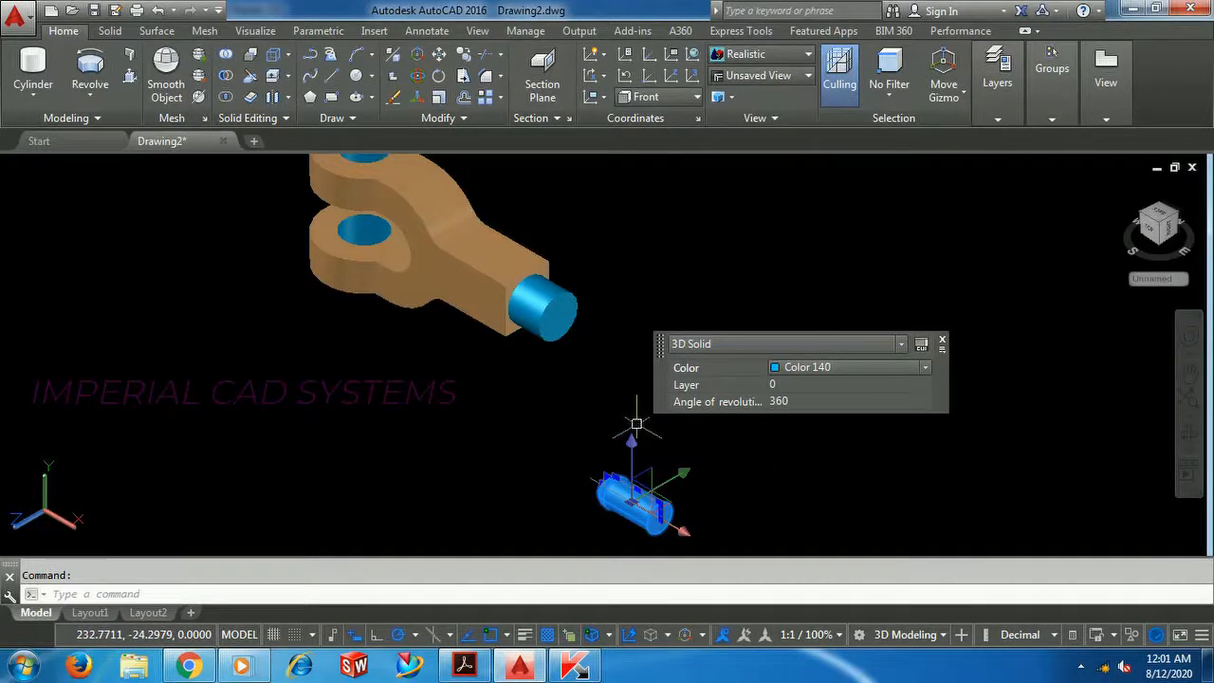
key(Escape)
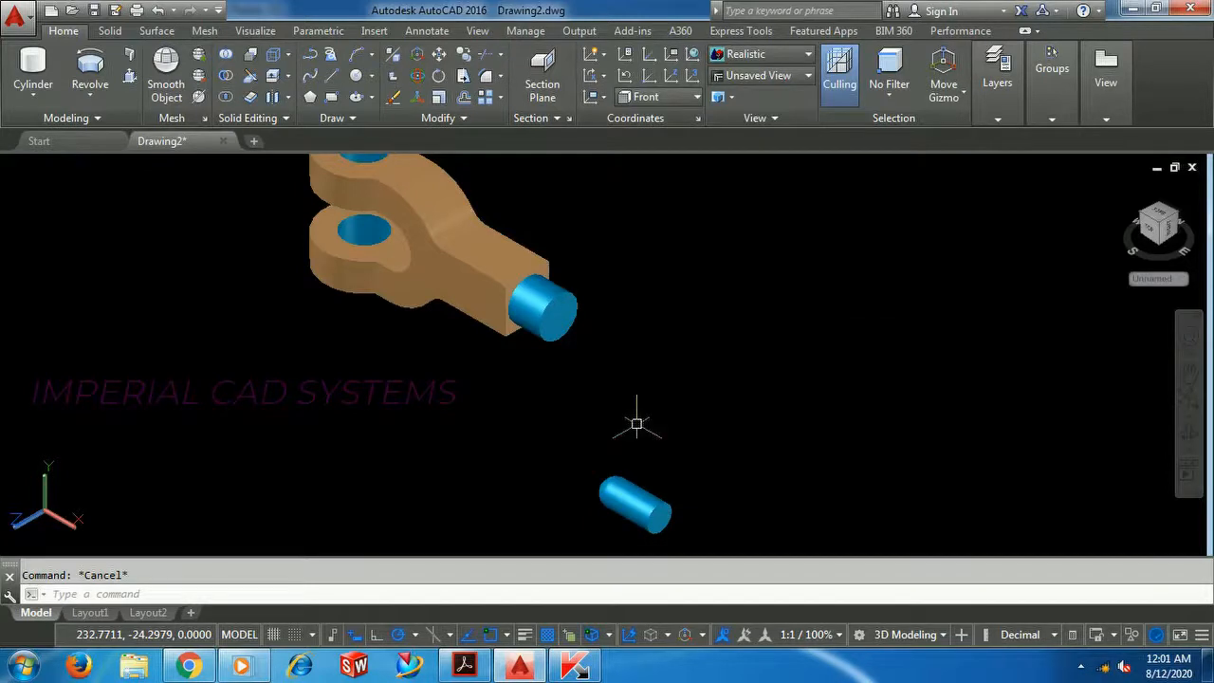
- Move the rounded-end solid by the centre of its flat face to the near lower corner of the fork's square shank end
middle_drag(653, 426, 704, 394)
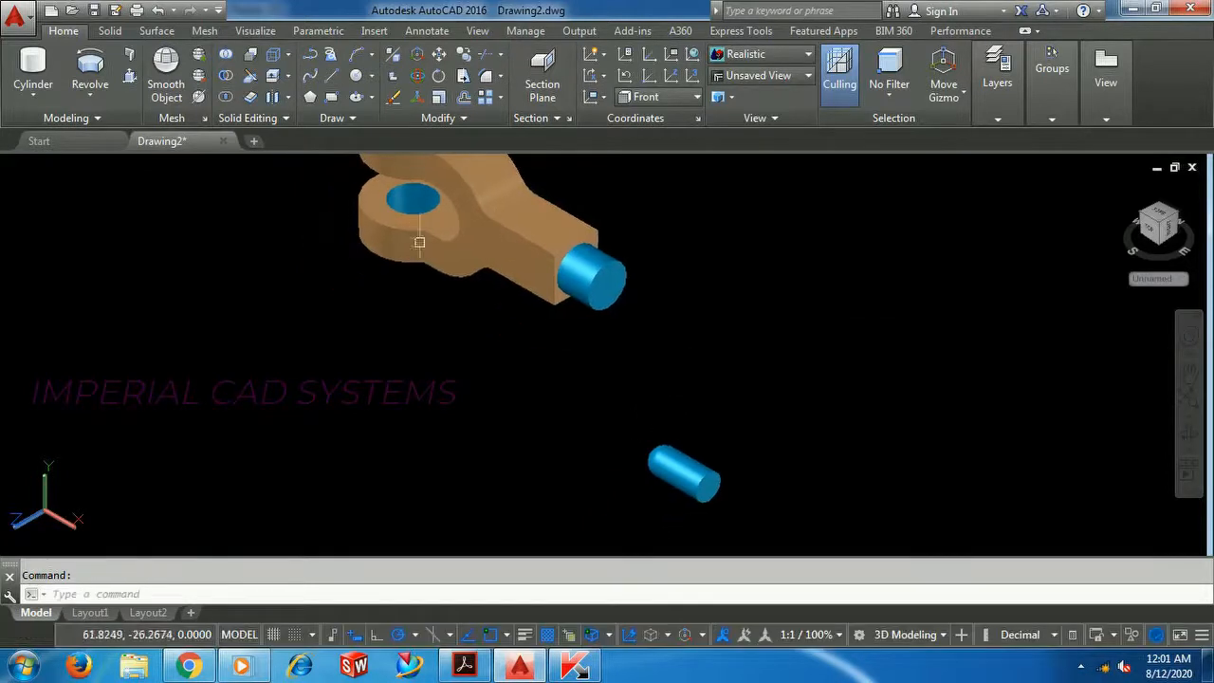
text(m)
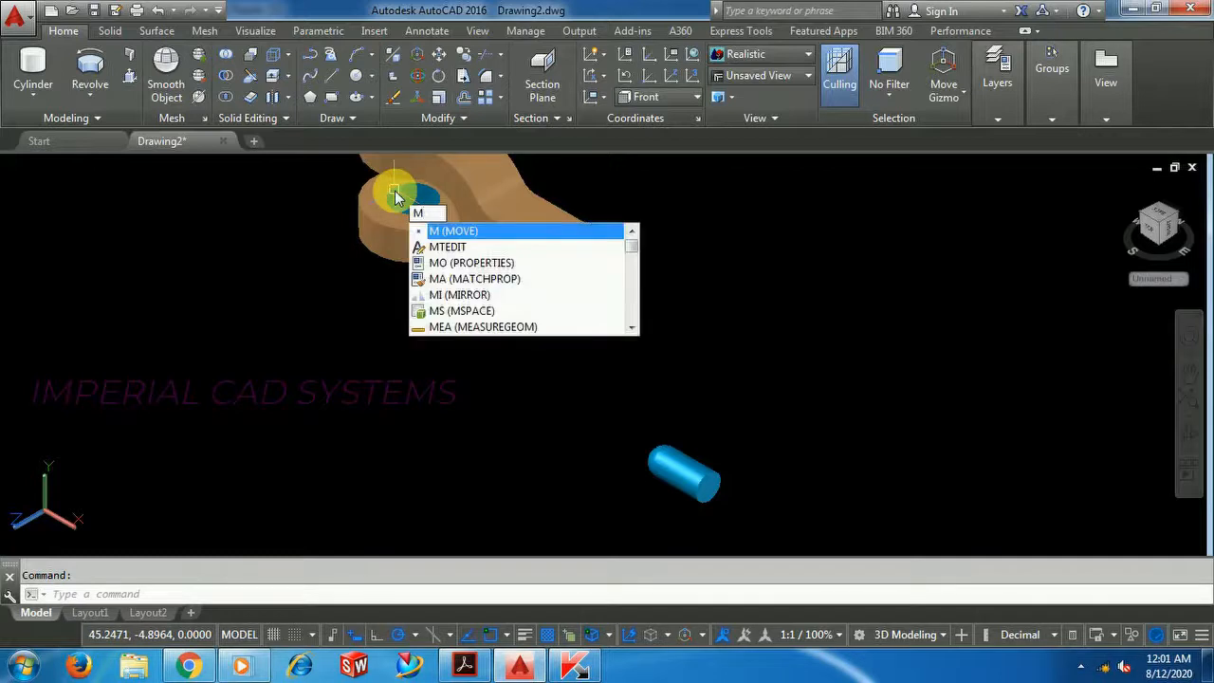
key(Return)
scroll(697, 469, up, 3)
click(672, 479)
key(Return)
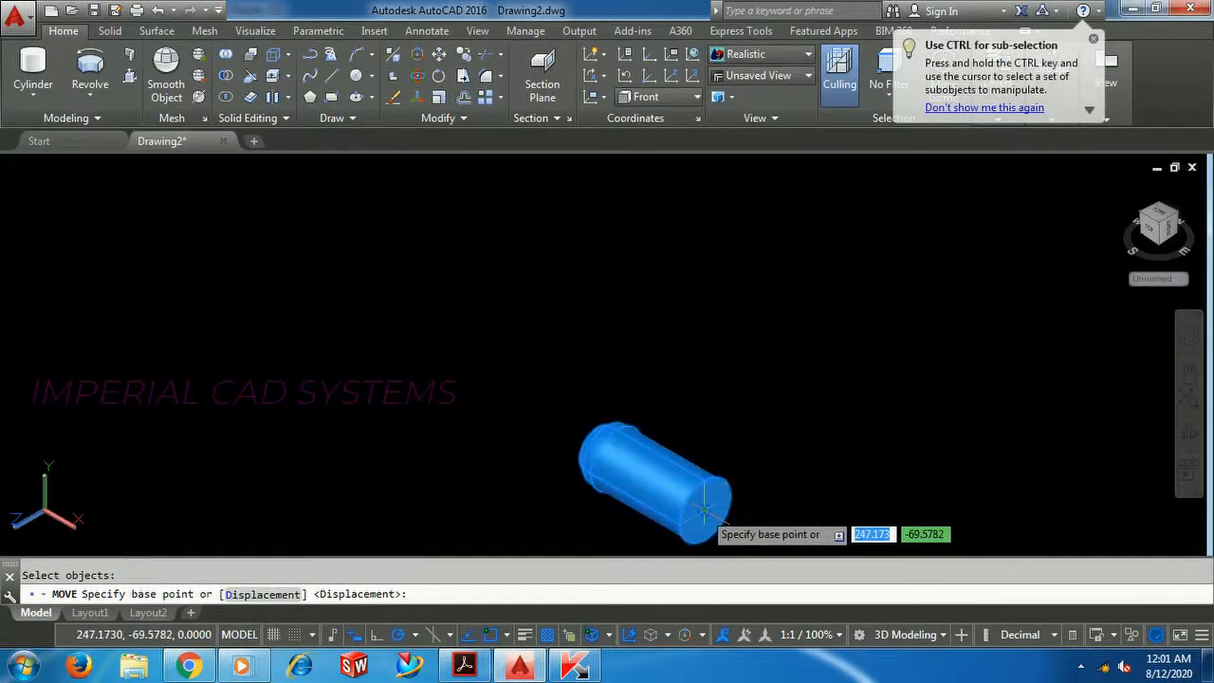
click(705, 510)
scroll(666, 428, down, 5)
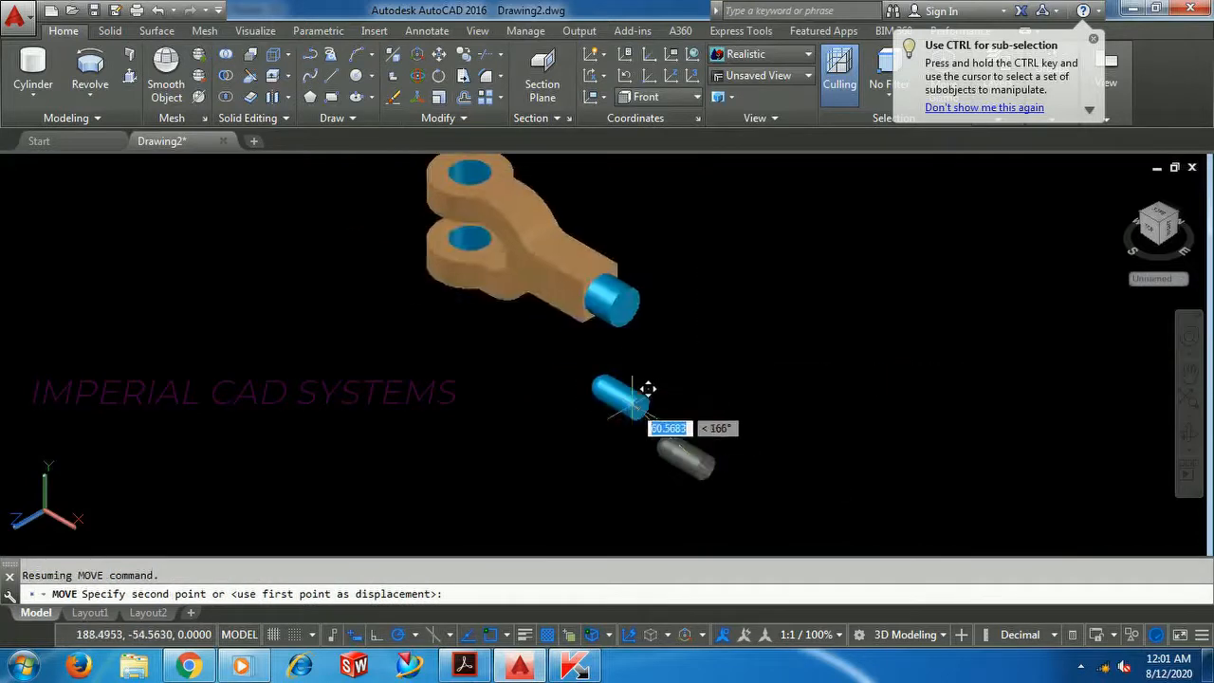
scroll(593, 323, up, 4)
scroll(599, 314, up, 2)
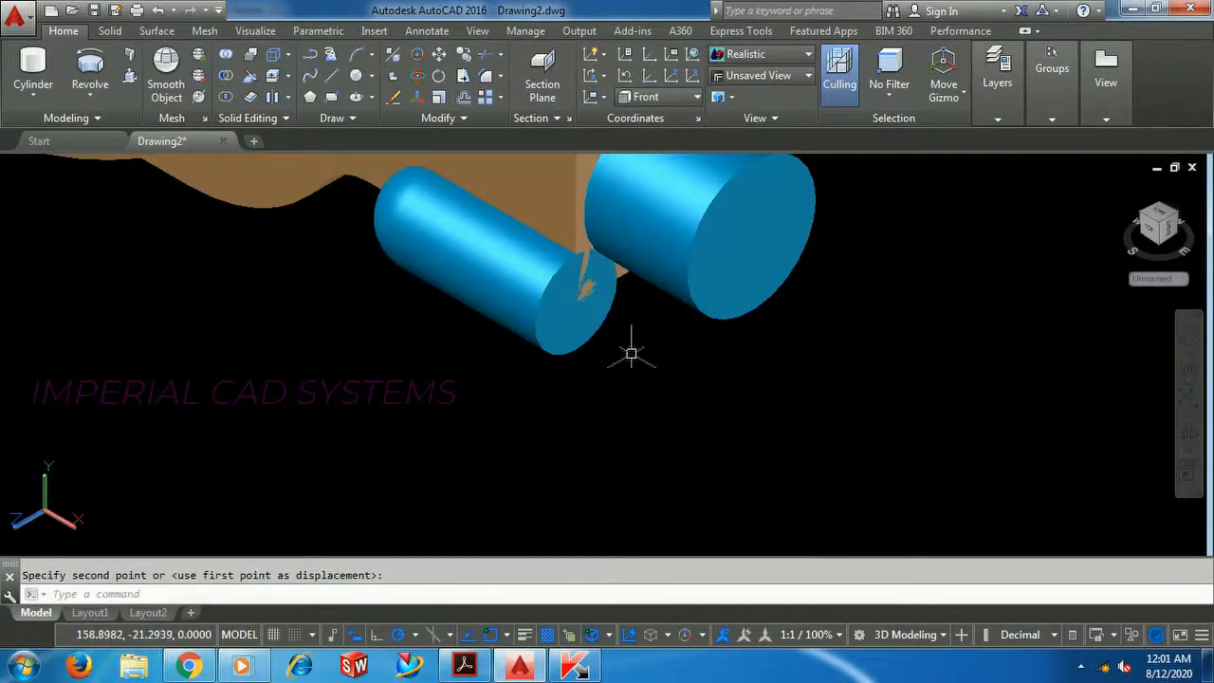
- Examine how the rounded-end solid sits along the lower edge of the fork's square shank
scroll(612, 349, down, 3)
middle_drag(591, 352, 637, 459)
scroll(634, 412, up, 2)
middle_drag(644, 417, 666, 486)
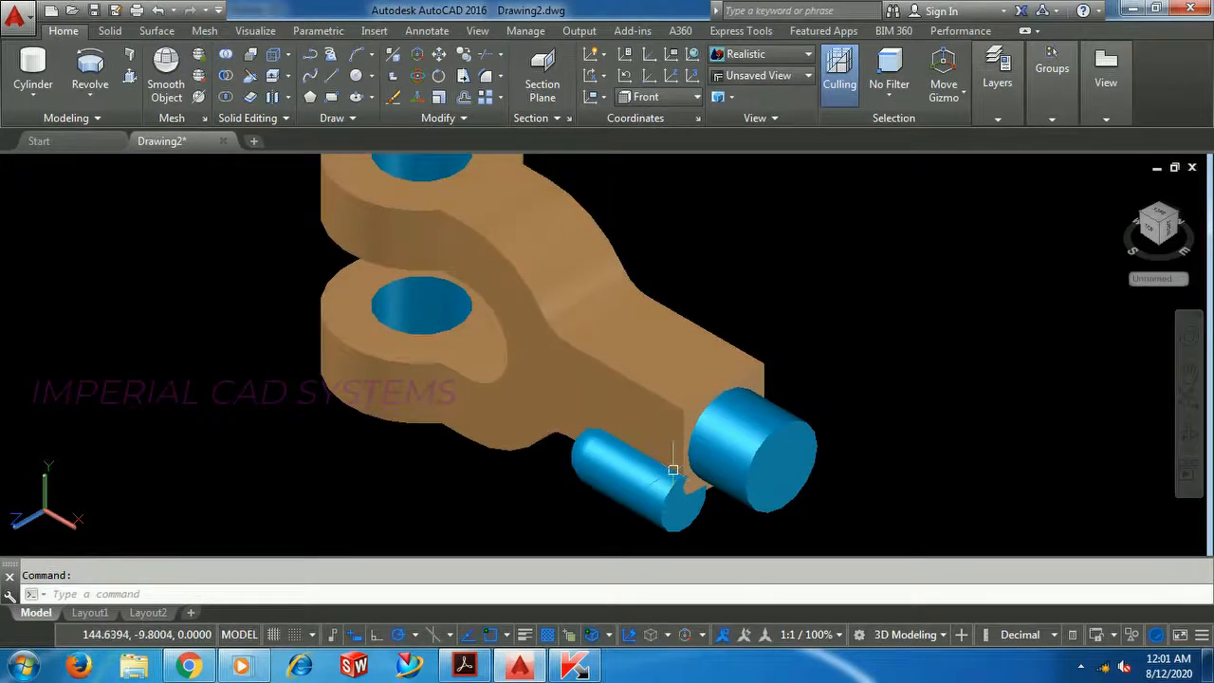
scroll(672, 470, down, 2)
middle_drag(755, 404, 749, 397)
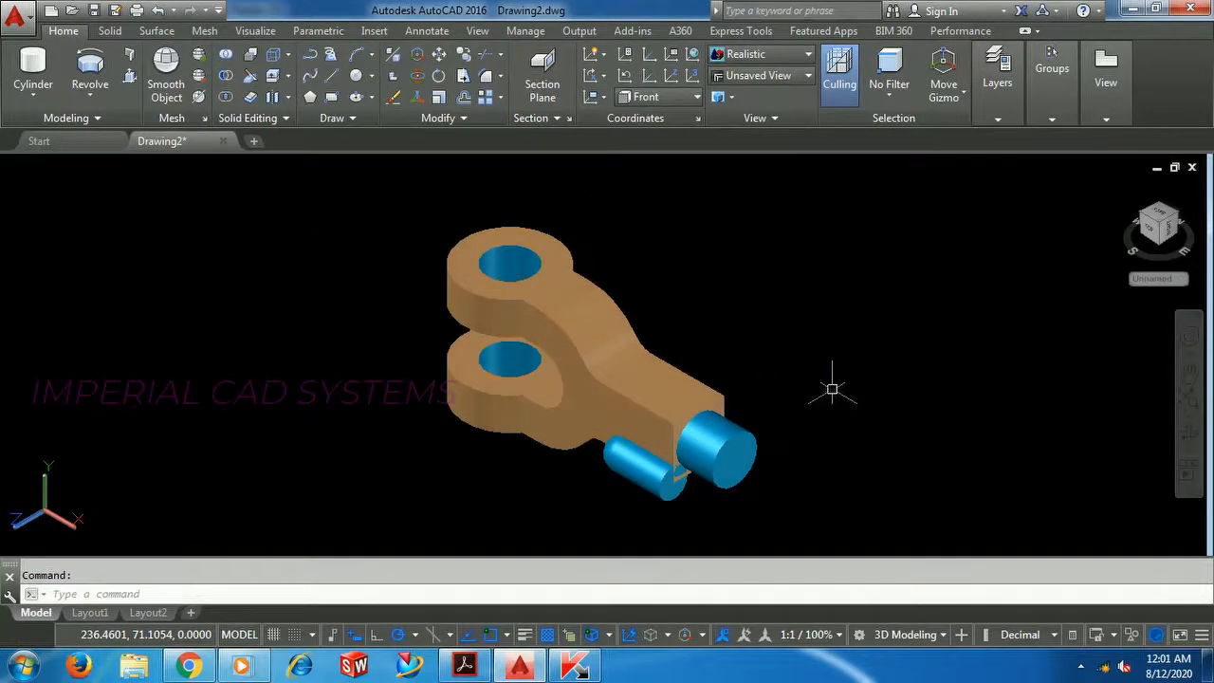
scroll(750, 399, up, 1)
middle_drag(731, 402, 761, 352)
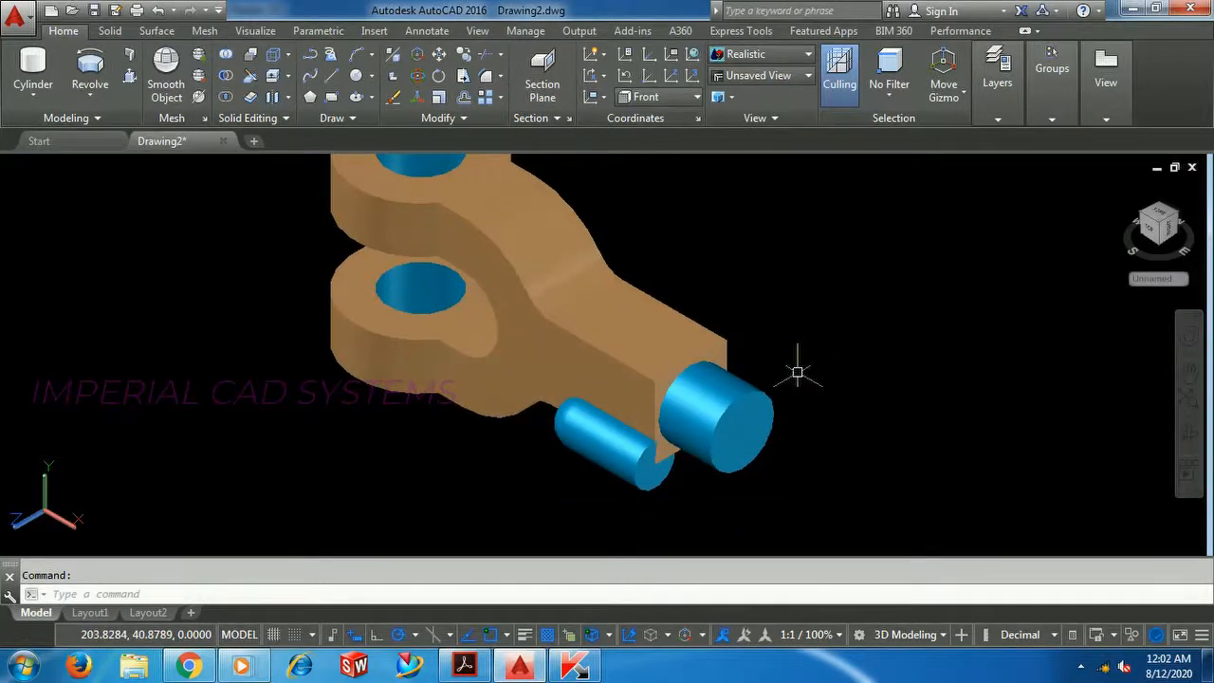
- Copy the rounded-end solid from its flat-face centre to the two upper corners of the square shank end
middle_drag(786, 364, 753, 382)
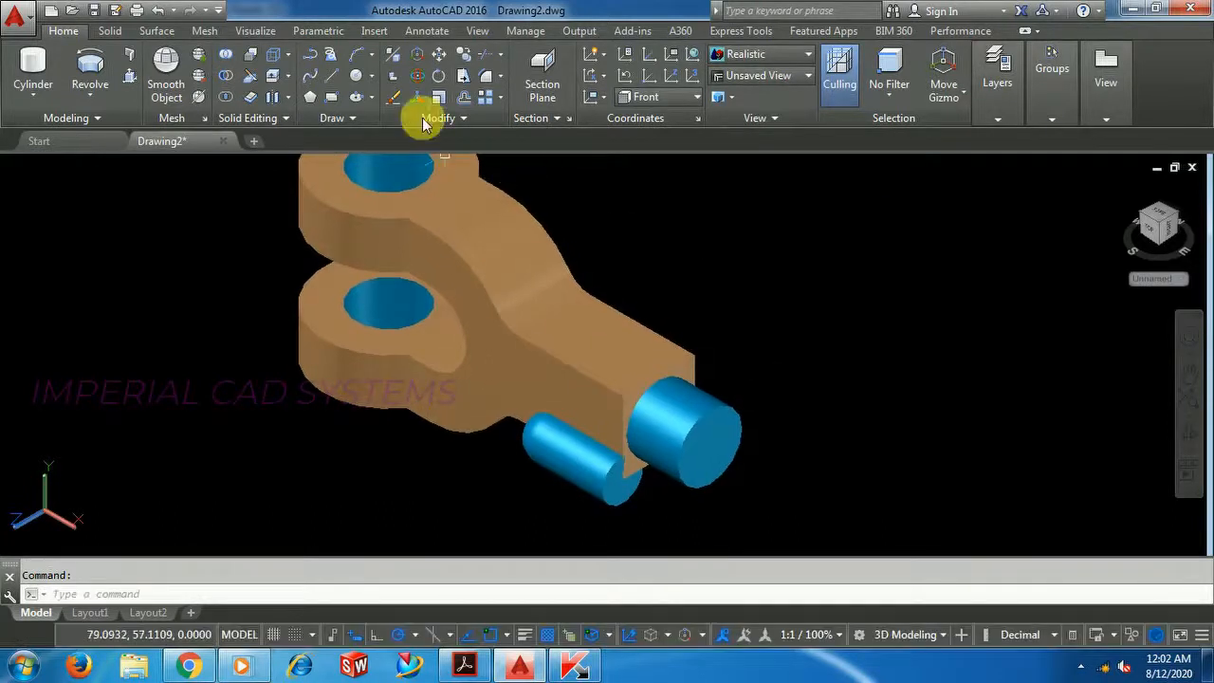
click(462, 56)
click(591, 488)
key(Return)
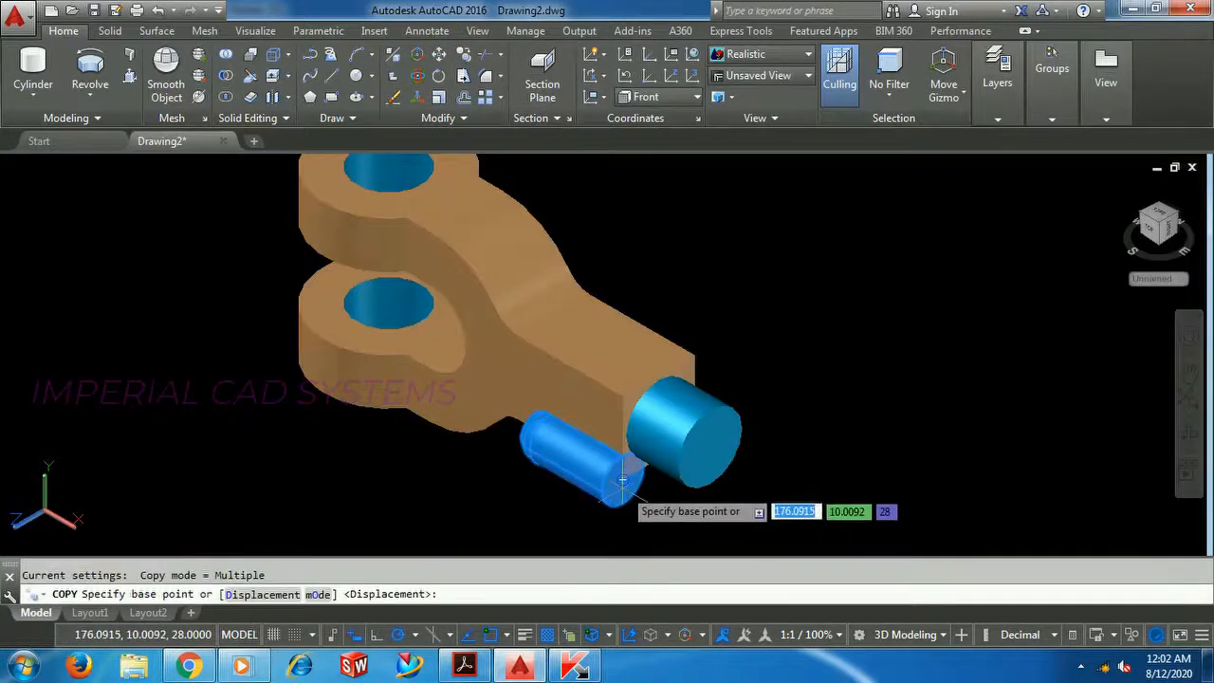
click(622, 481)
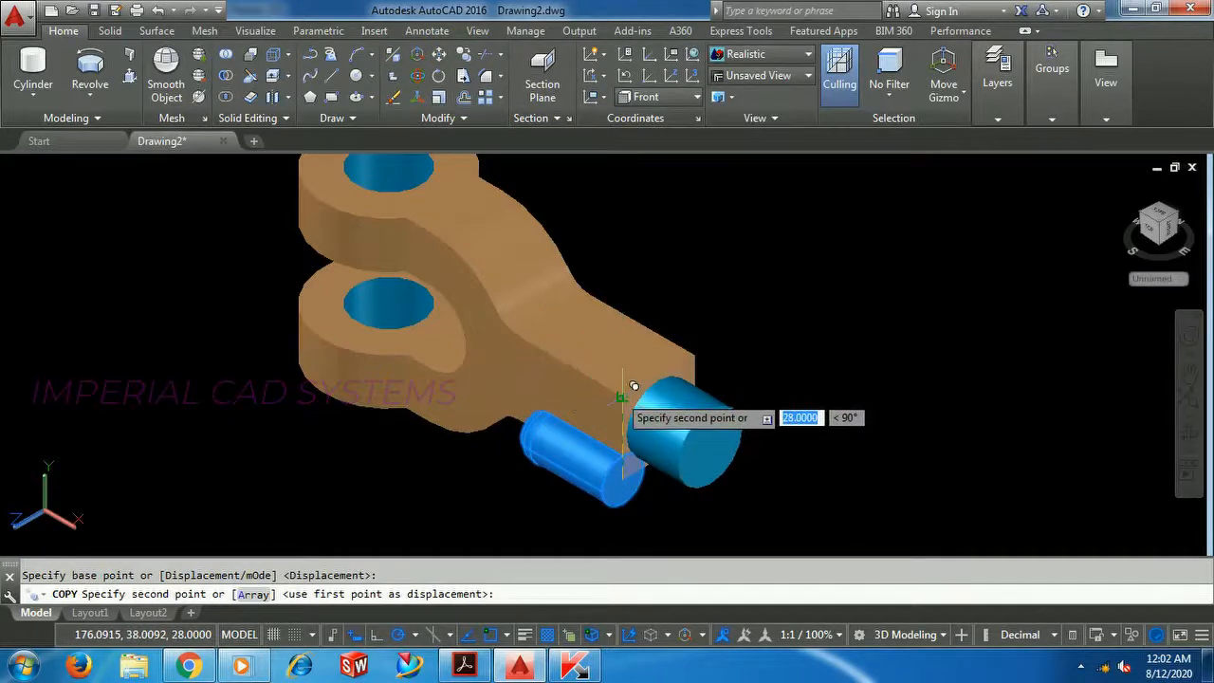
click(633, 386)
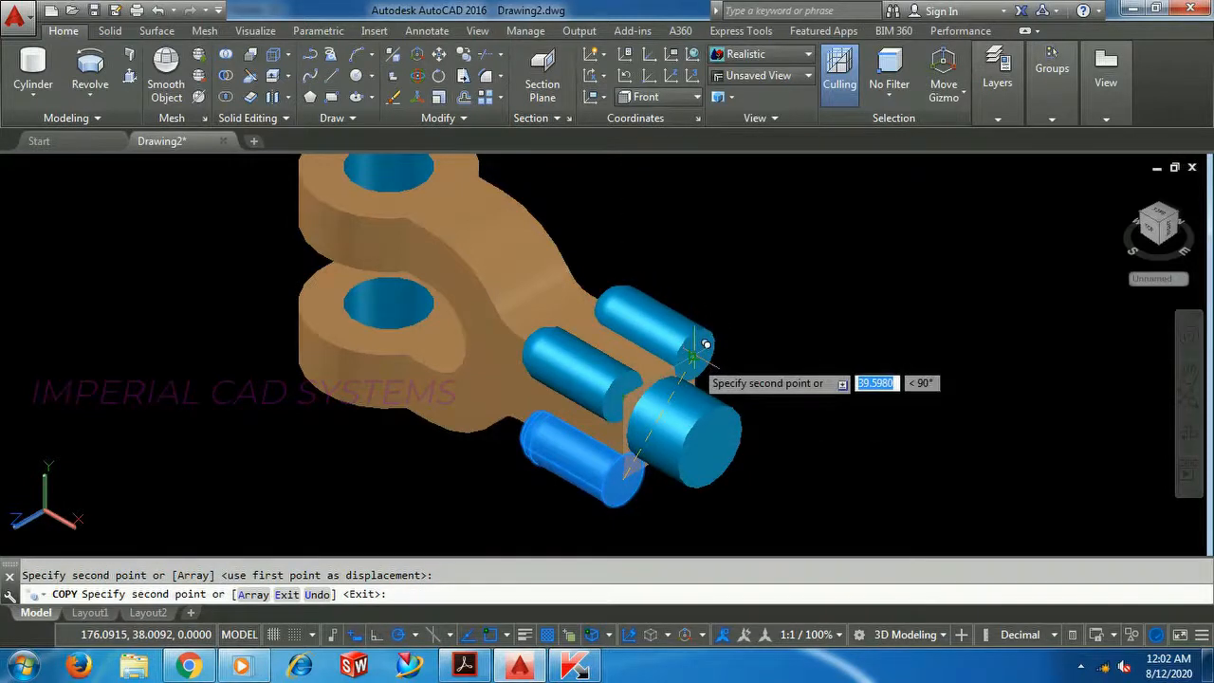
click(705, 343)
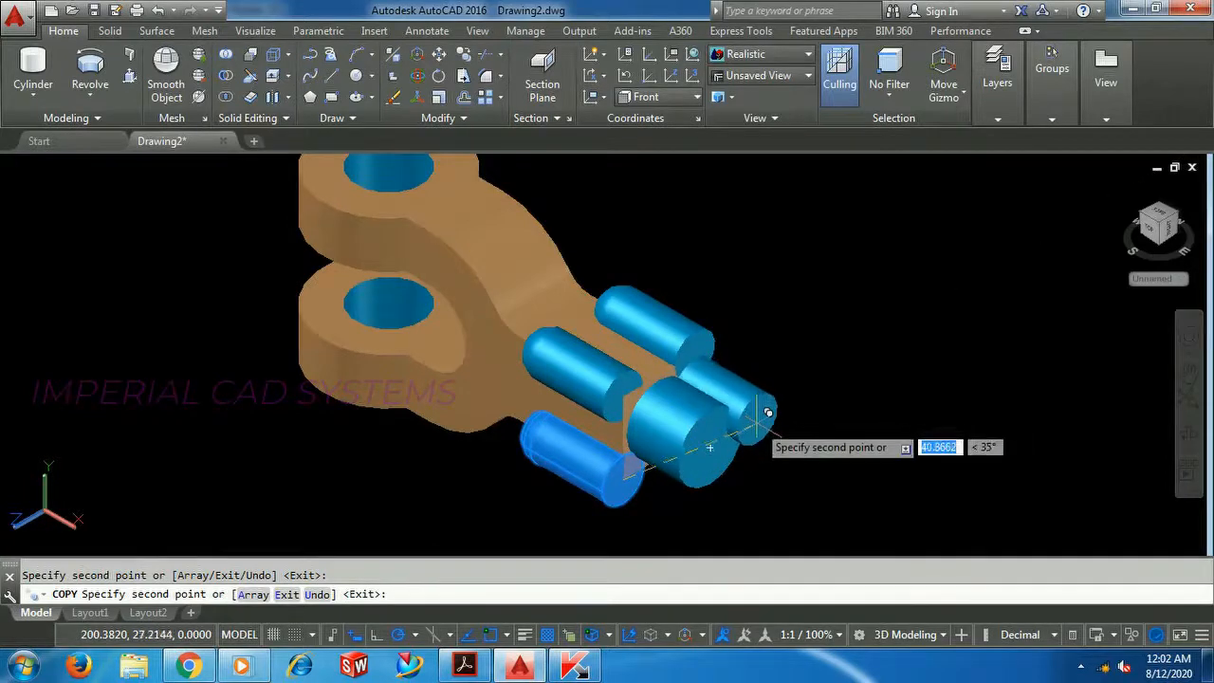
- Place another copy of the rounded-end solid at the remaining lower corner of the square shank end and finish copying
shift+middle_drag(768, 412, 690, 370)
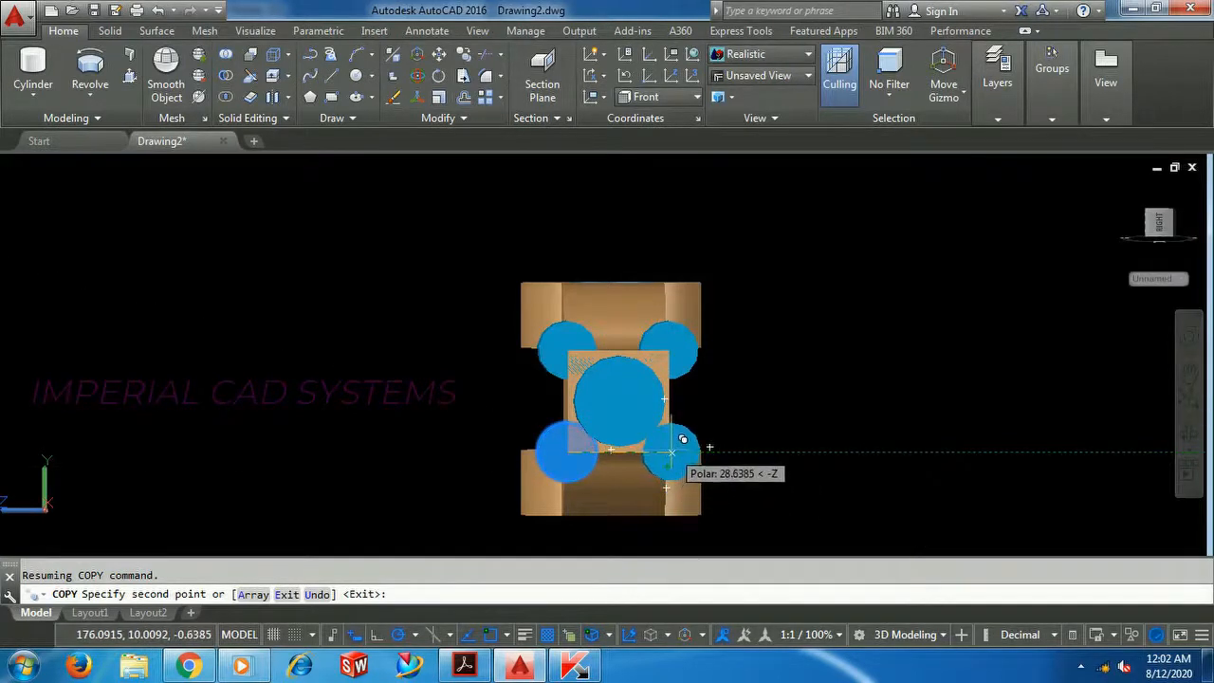
middle_drag(727, 425, 667, 446)
scroll(672, 426, up, 2)
shift+middle_drag(659, 398, 589, 422)
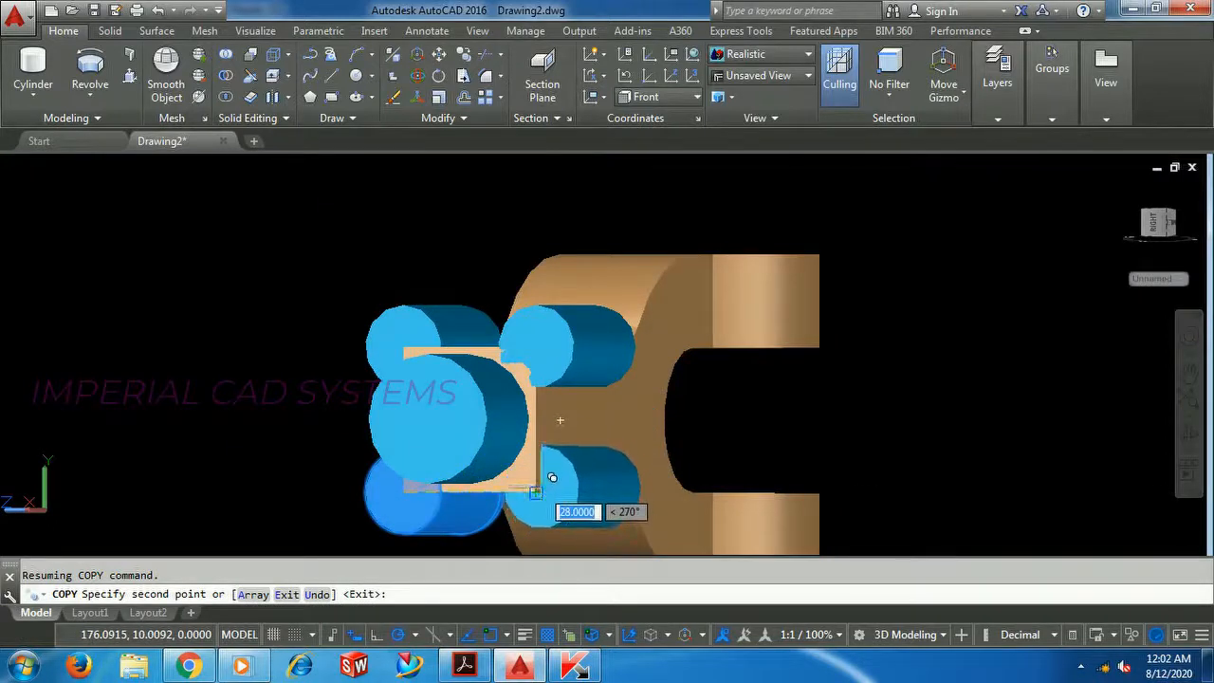
click(552, 479)
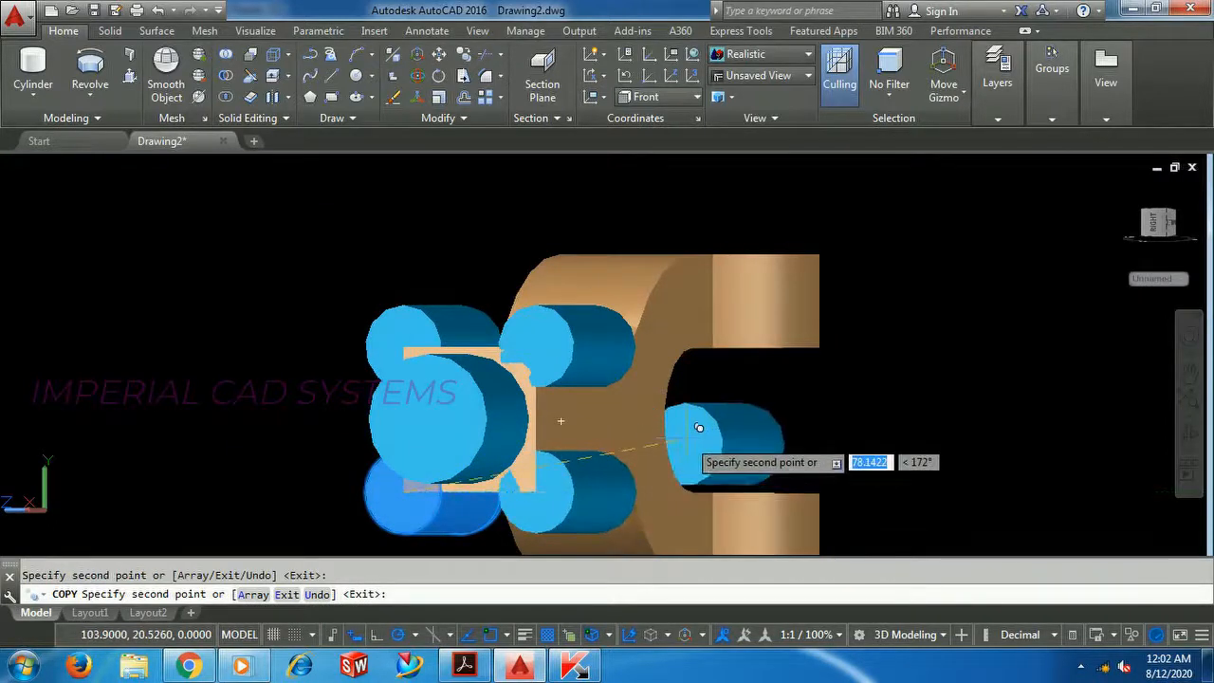
key(Escape)
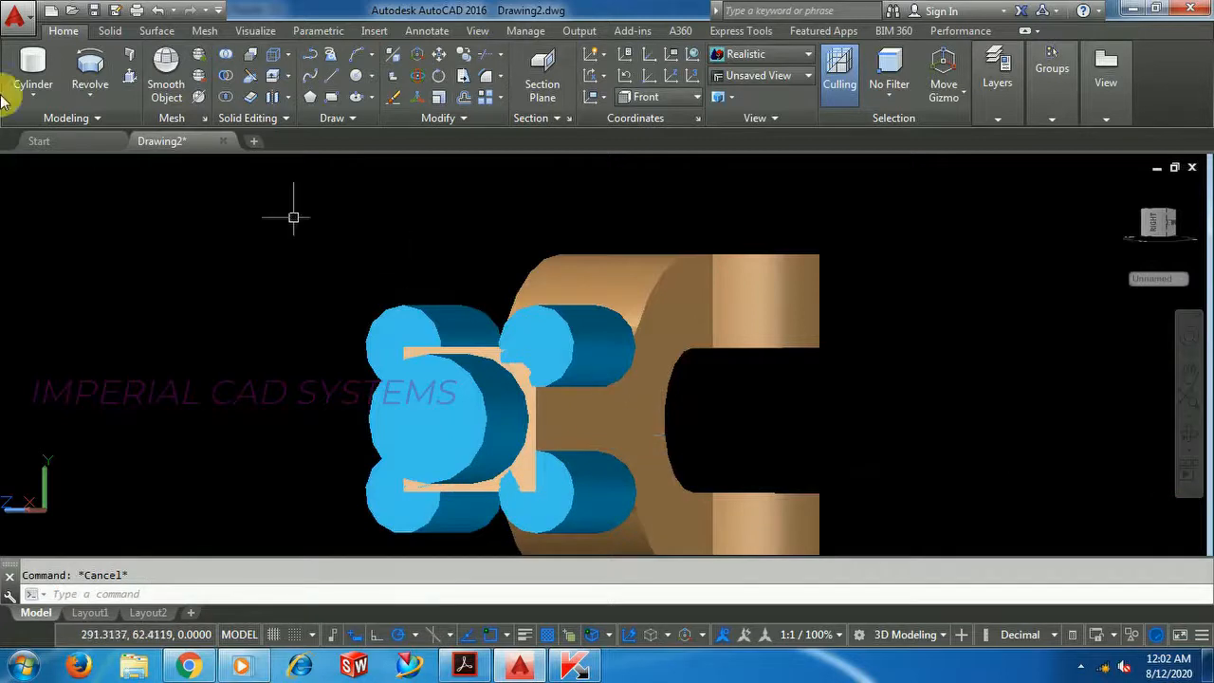
- Subtract the four rounded-end solids at the square shank's corners from the fork body
click(42, 171)
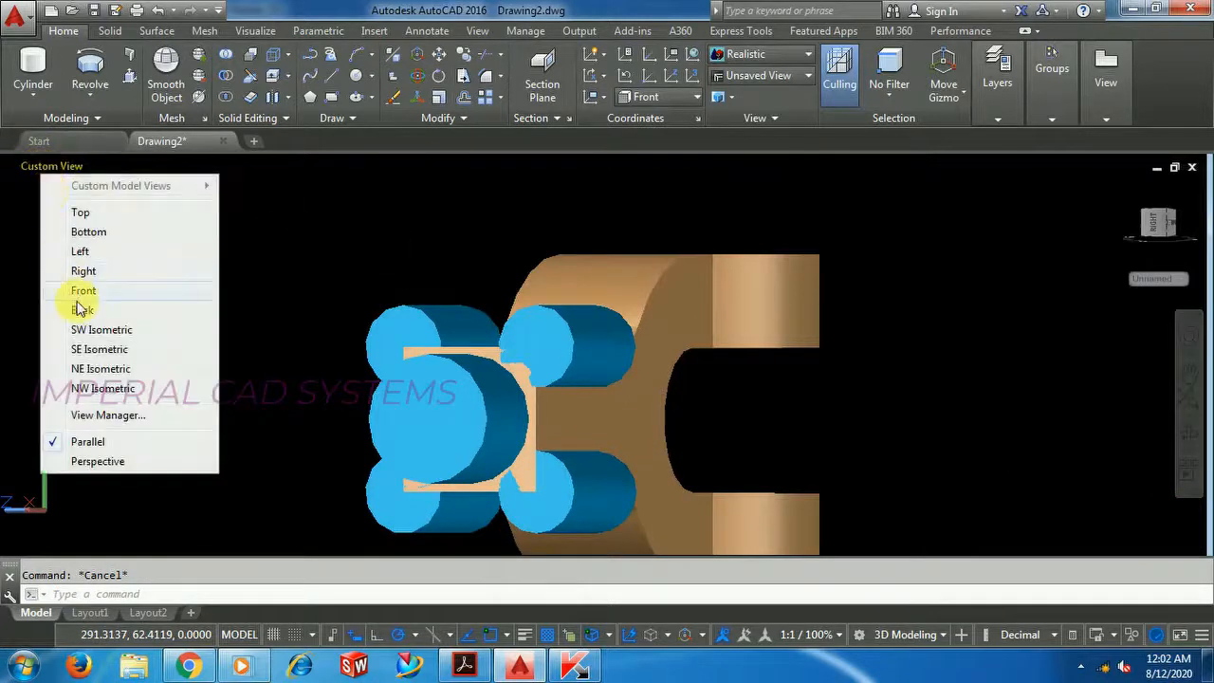
click(99, 385)
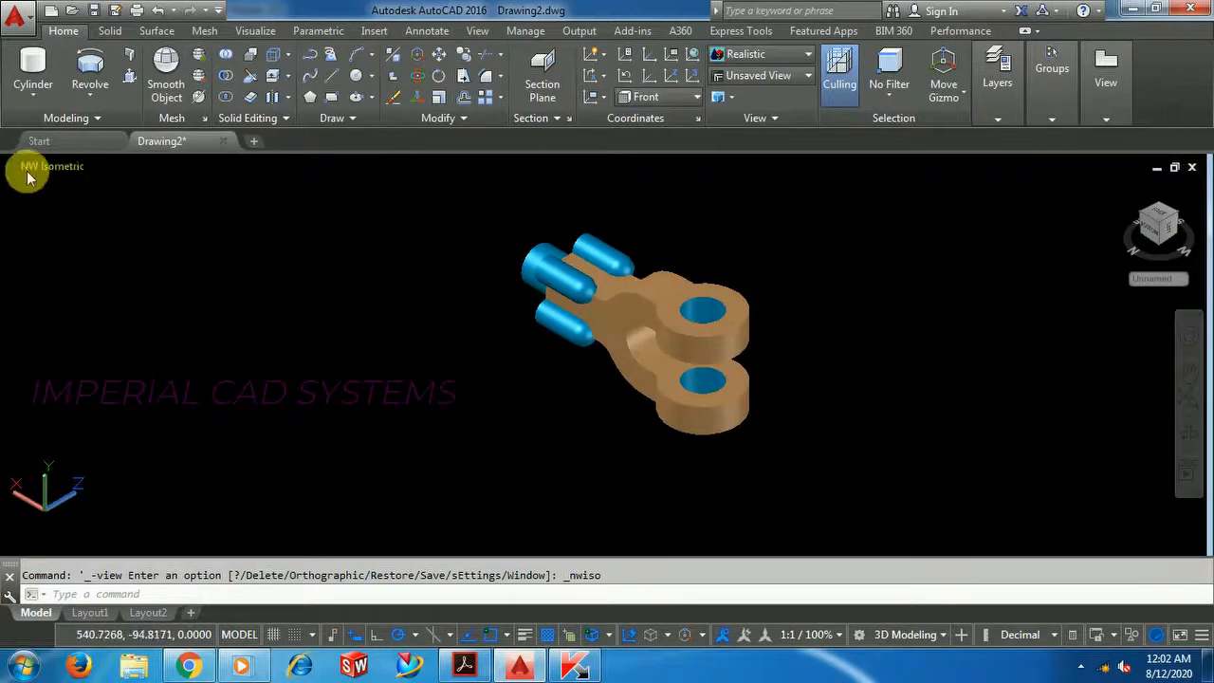
click(28, 171)
click(33, 328)
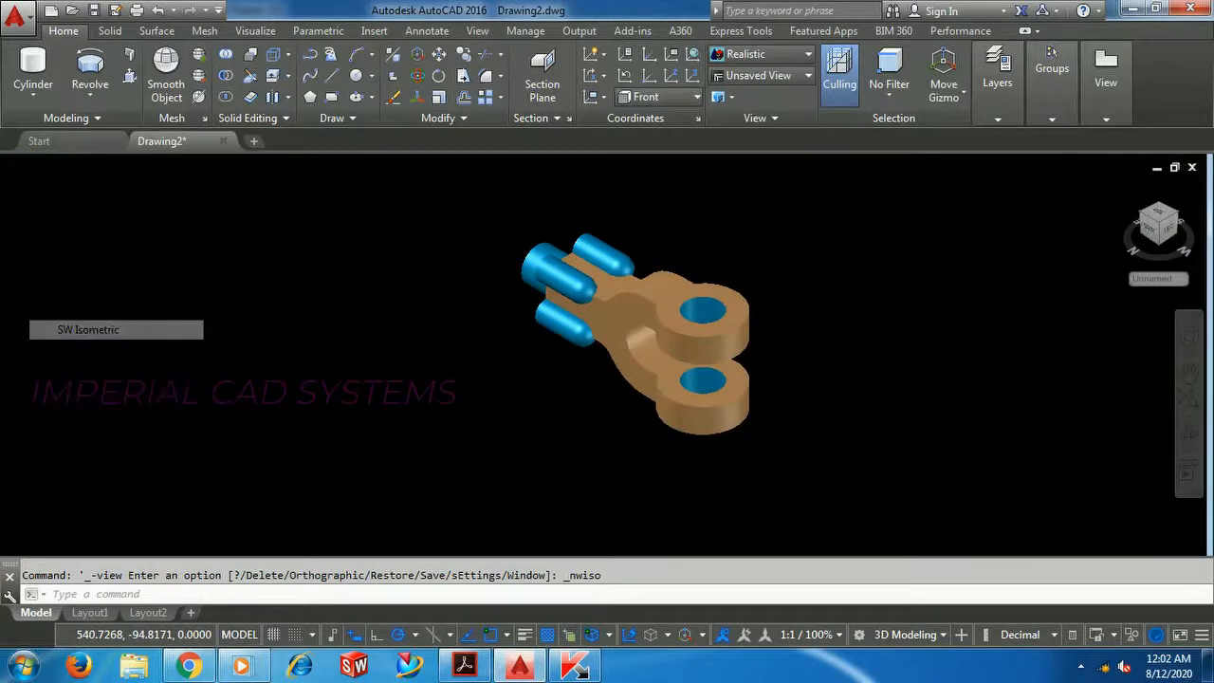
scroll(680, 258, up, 3)
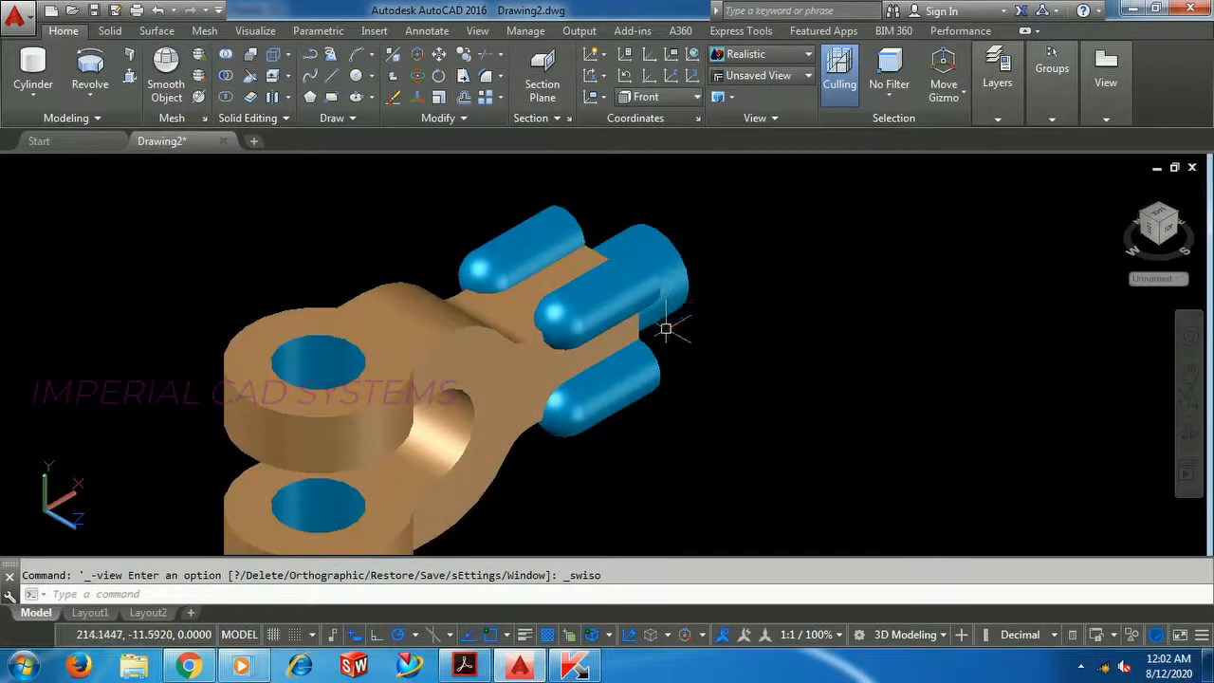
click(227, 75)
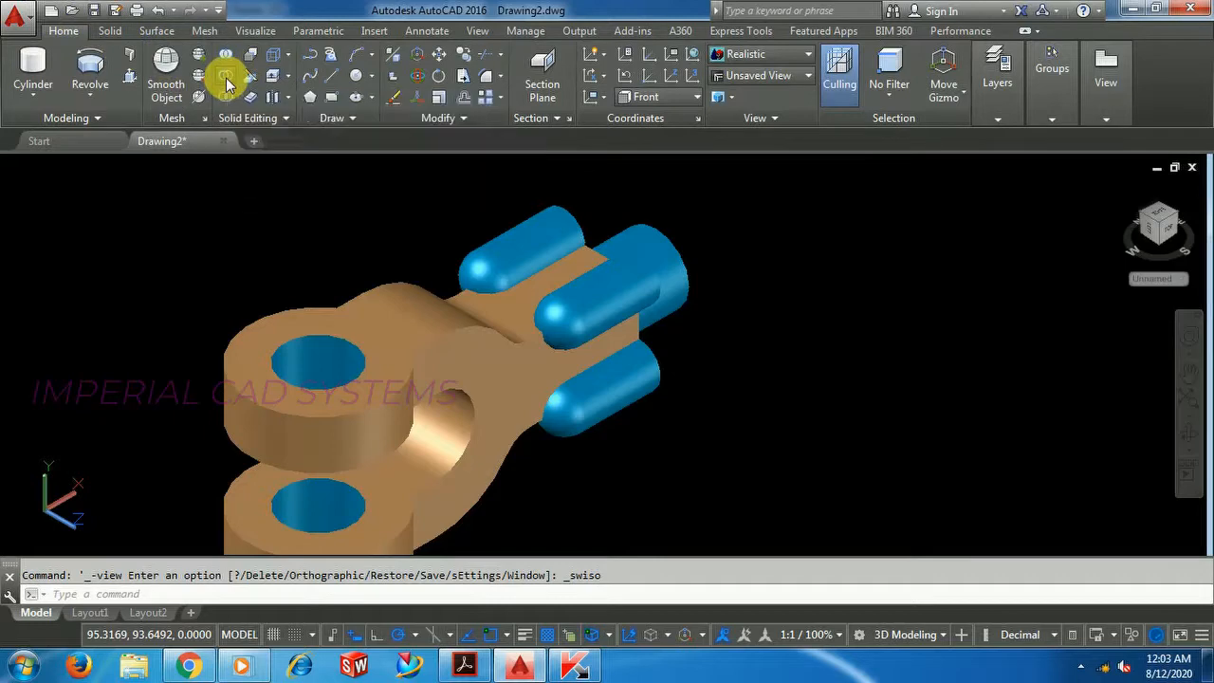
click(512, 363)
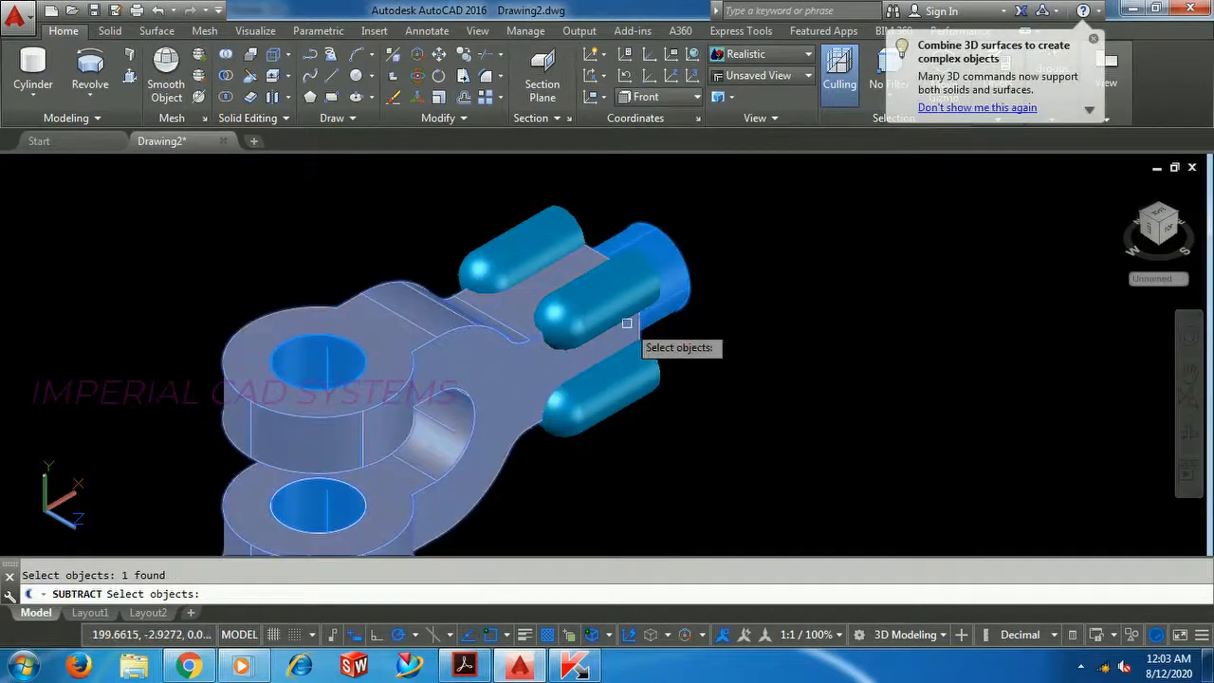
key(Return)
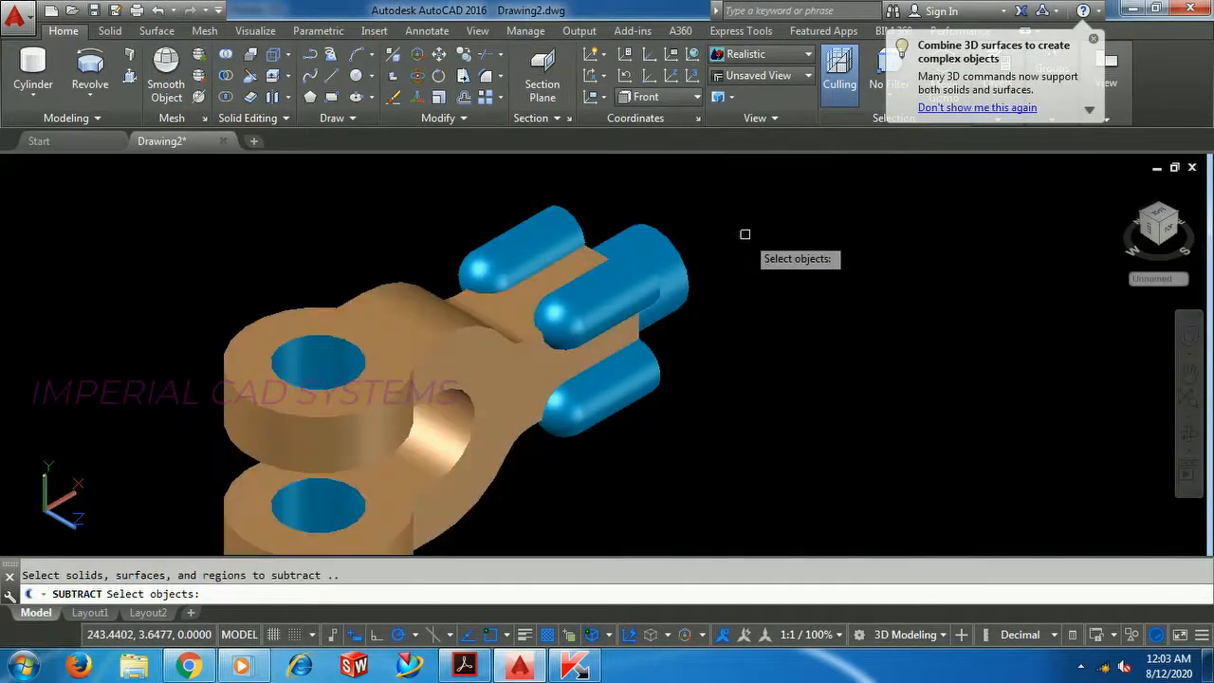
click(615, 295)
click(529, 246)
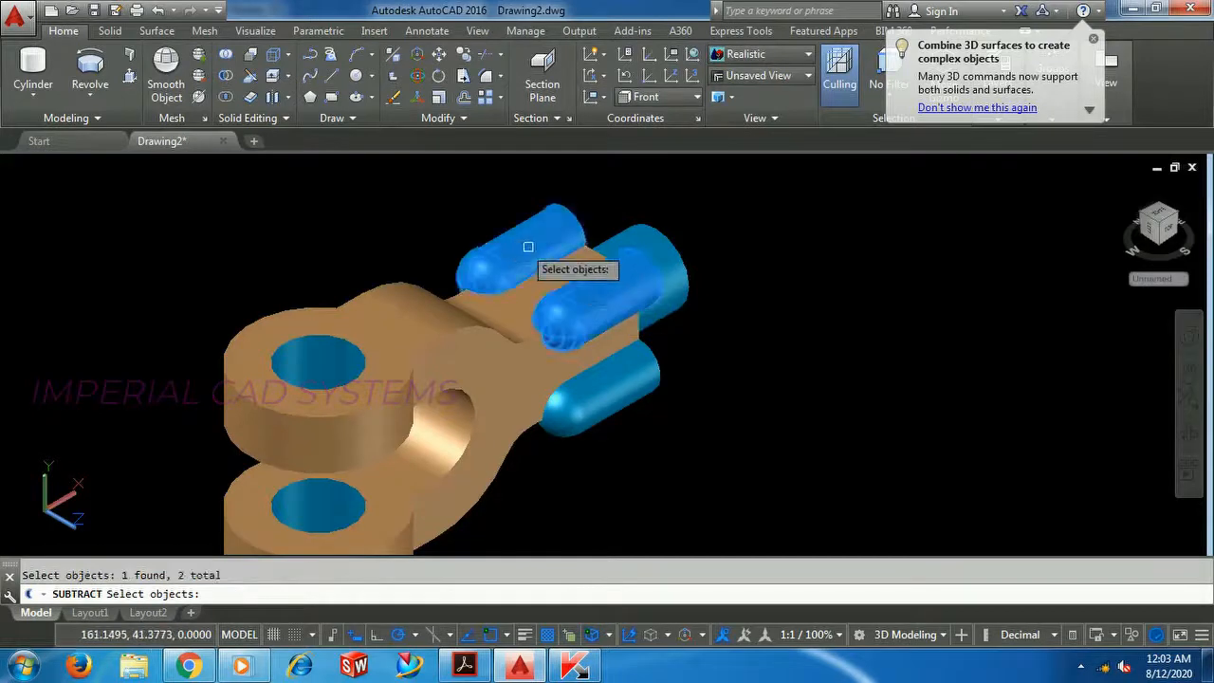
click(612, 405)
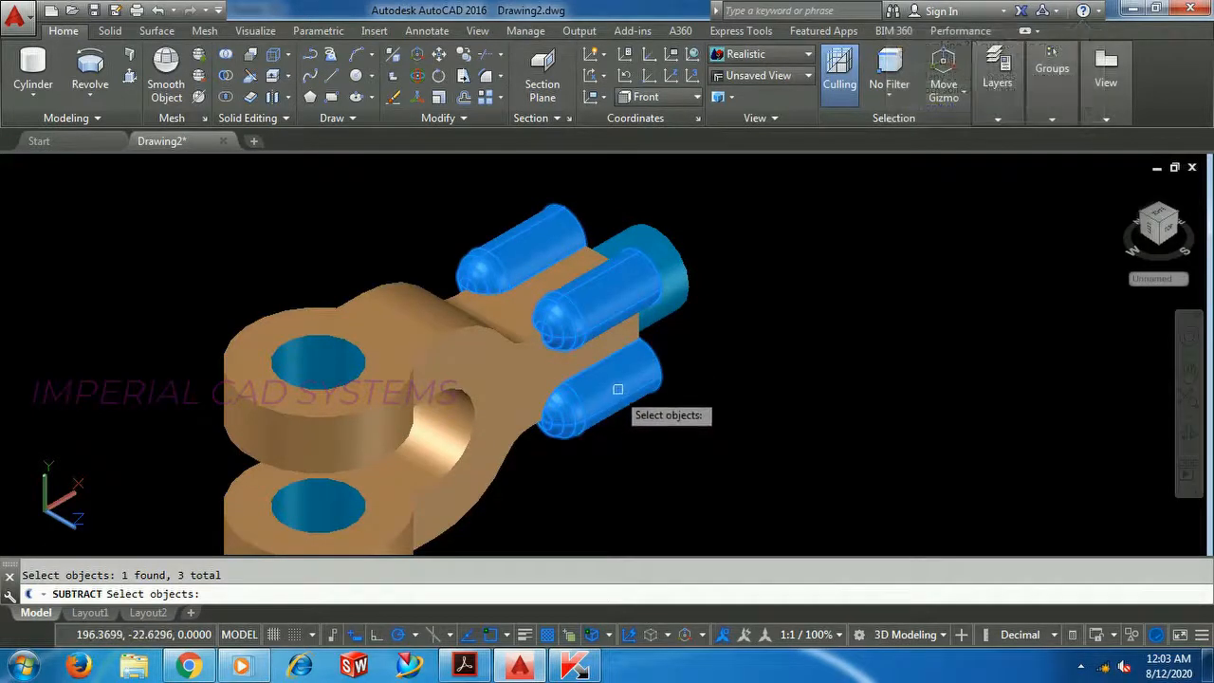
shift+middle_drag(618, 387, 591, 379)
click(517, 396)
key(Return)
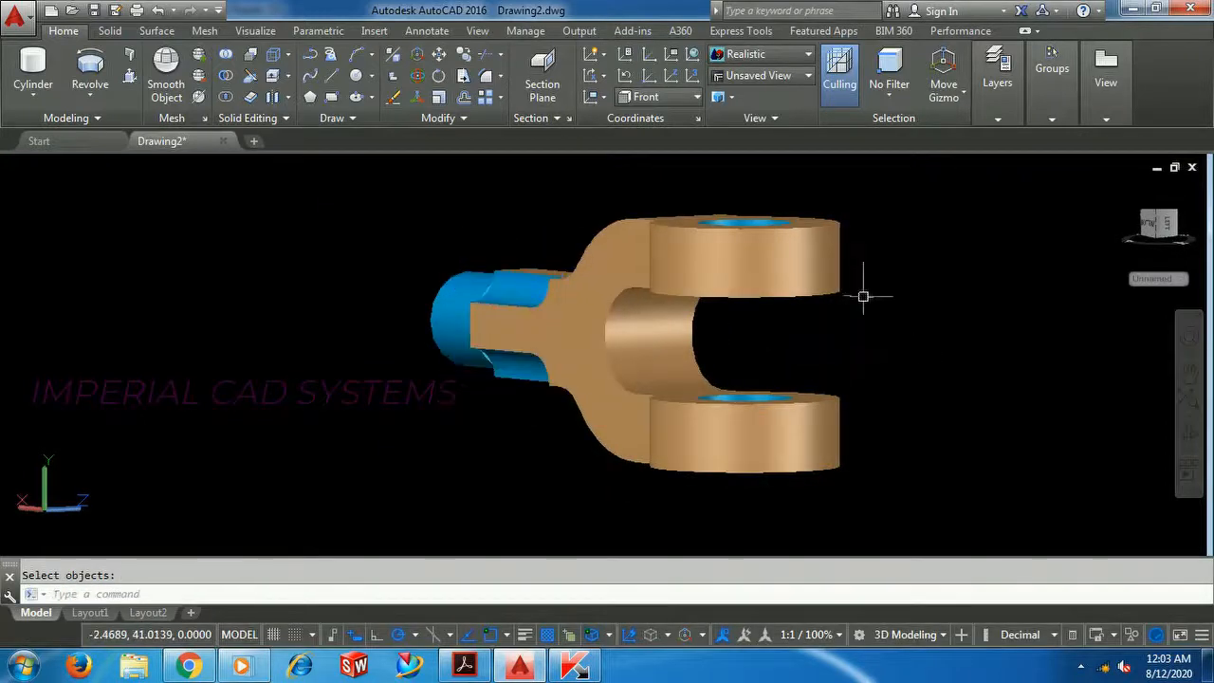
- Examine the rounded grooves along the square shank's corners from the southwest isometric view and from the shank end
click(48, 166)
click(114, 332)
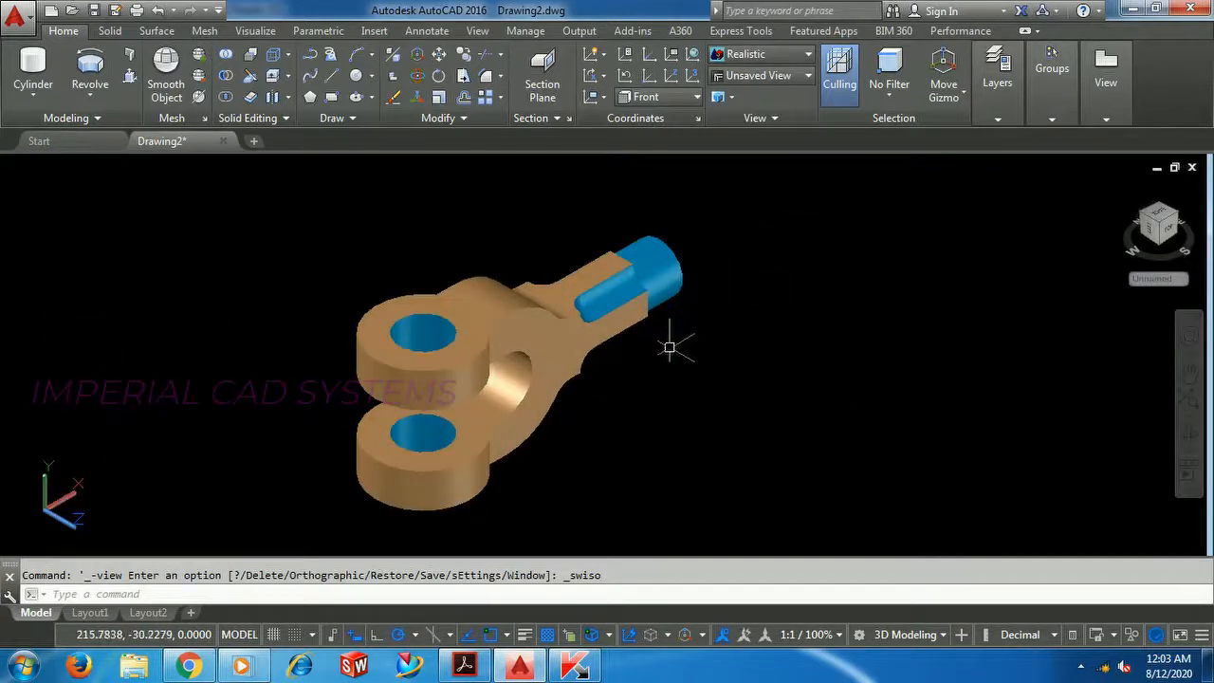
mouse_move(531, 332)
shift+middle_down()
mouse_move(520, 322)
mouse_move(539, 307)
mouse_move(543, 377)
mouse_move(650, 312)
mouse_move(667, 279)
mouse_move(642, 283)
mouse_move(598, 237)
mouse_move(620, 238)
mouse_move(639, 298)
shift+middle_up()
scroll(577, 277, up, 3)
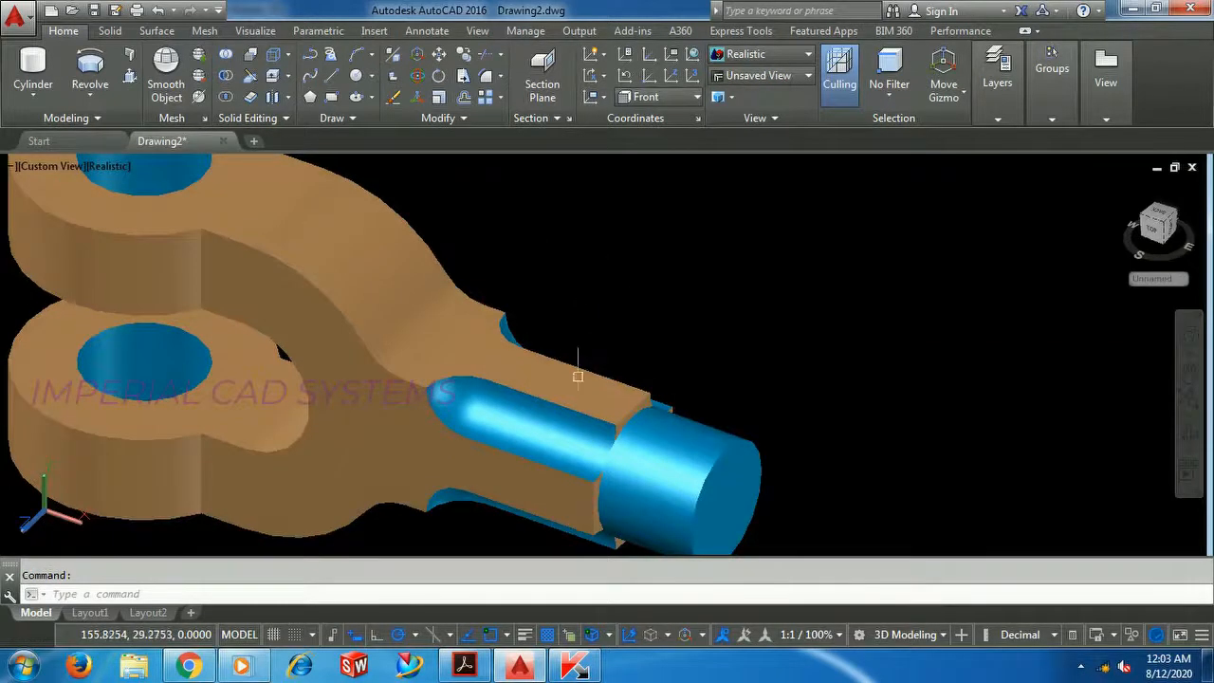
scroll(578, 376, up, 3)
scroll(567, 442, down, 4)
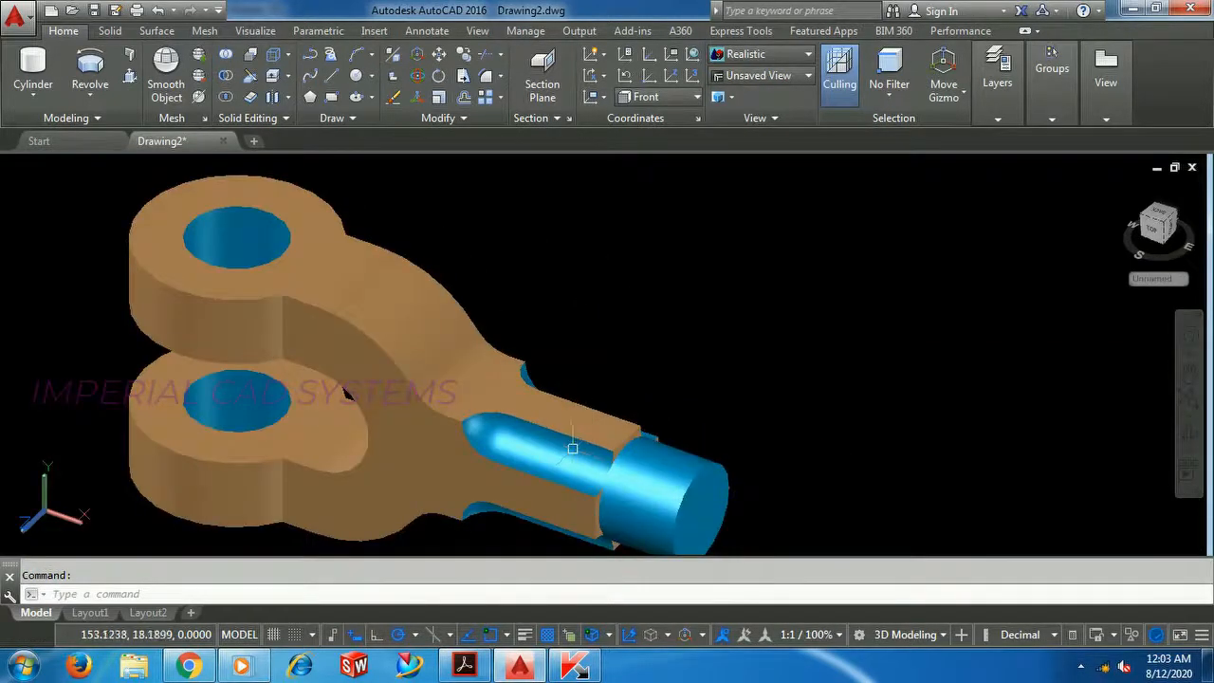
scroll(573, 448, down, 1)
scroll(582, 376, up, 5)
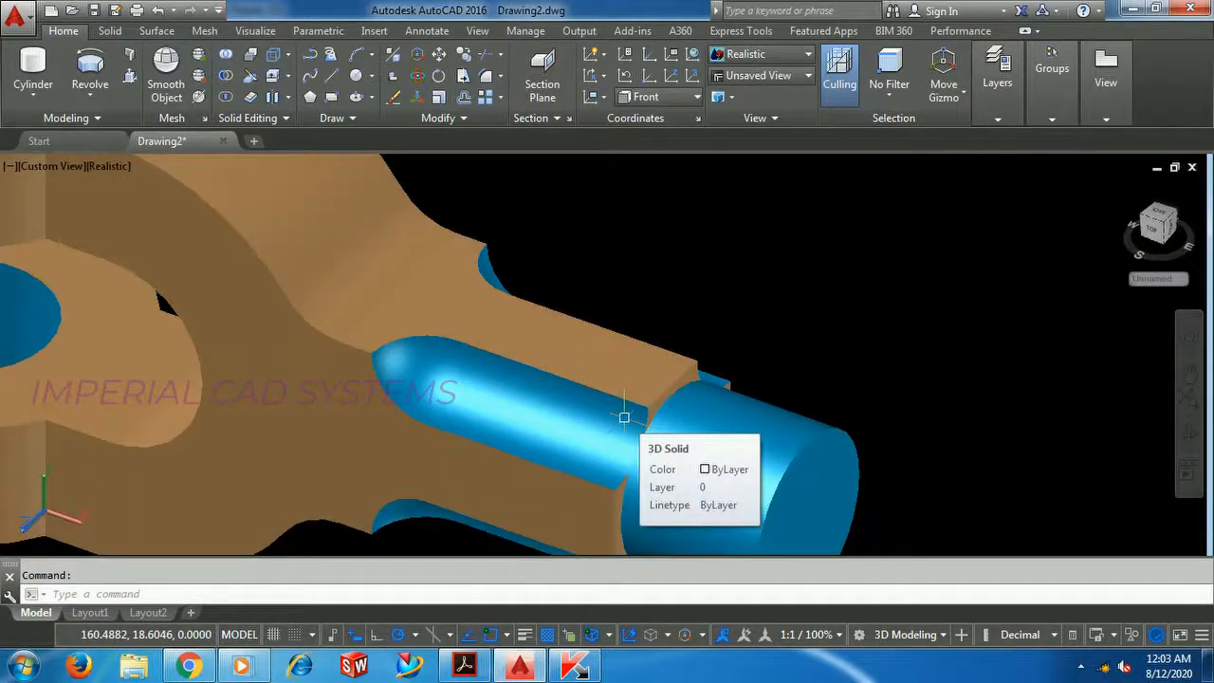
- Undo the subtraction of the four rounded-end solids from the fork's shank
key(ctrl+z)
key(ctrl+z)
key(ctrl+z)
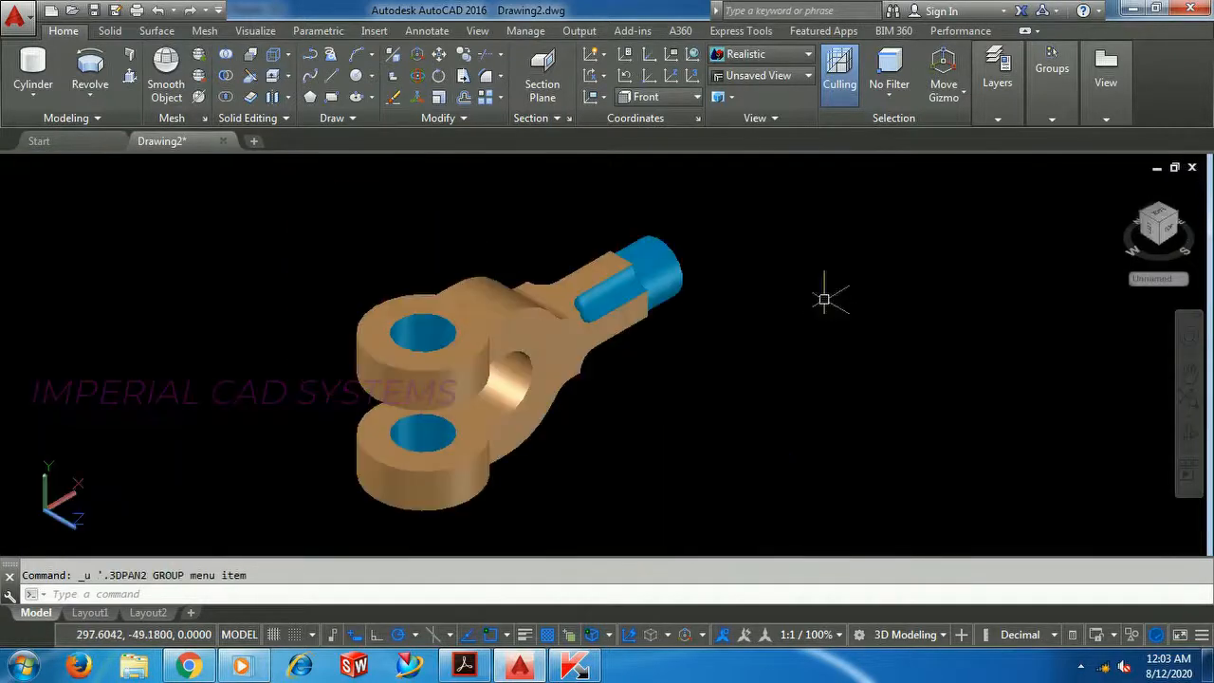
key(ctrl+z)
key(ctrl+z)
key(ctrl+z)
key(ctrl+z)
key(ctrl+z)
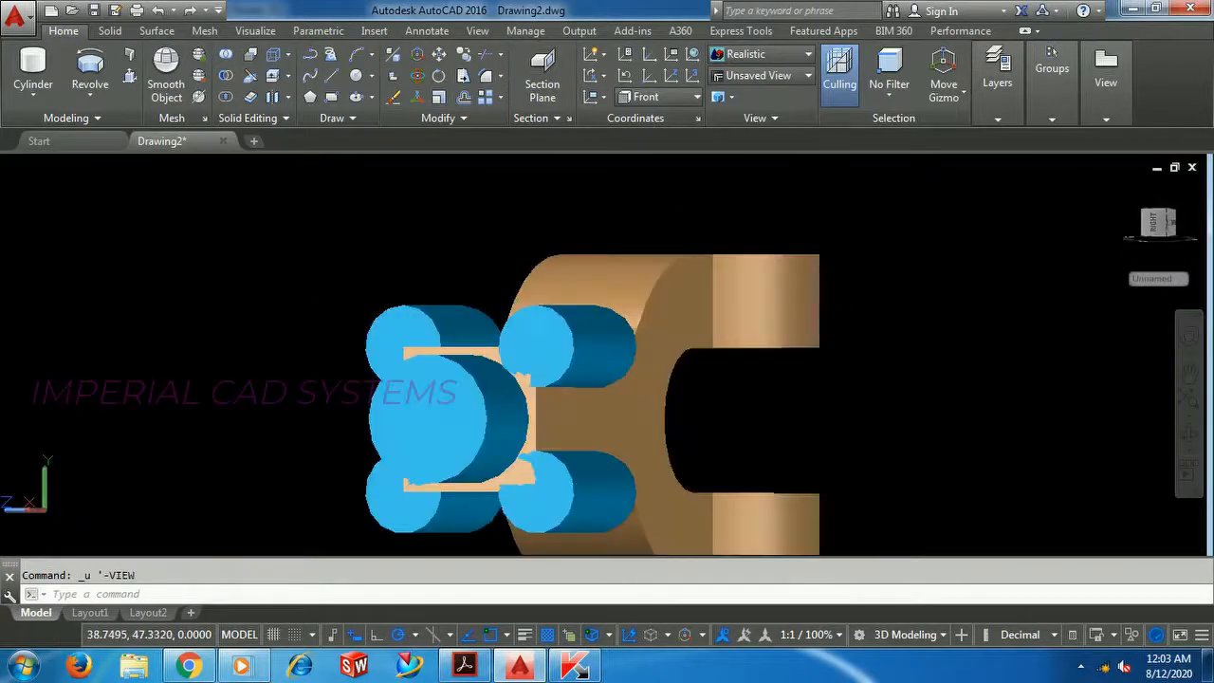
- Undo the copies of the rounded-end solid and its move to the shank's near lower corner
key(ctrl+z)
key(ctrl+z)
key(ctrl+z)
key(ctrl+z)
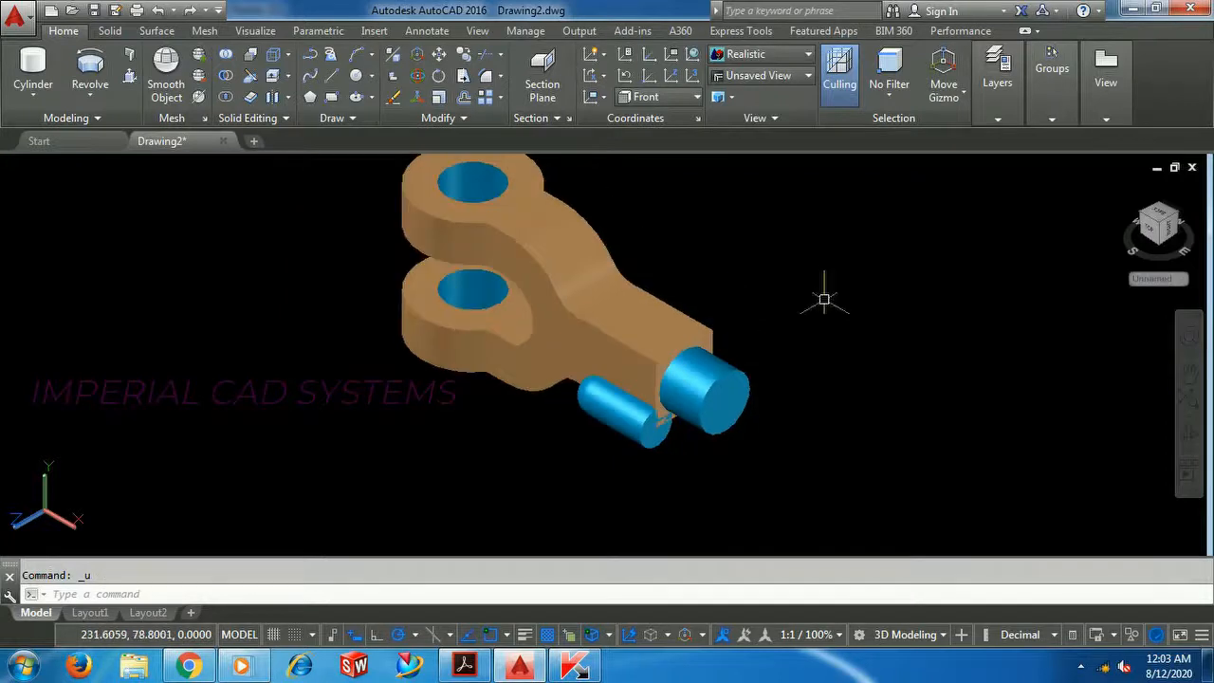
key(ctrl+z)
key(ctrl+z)
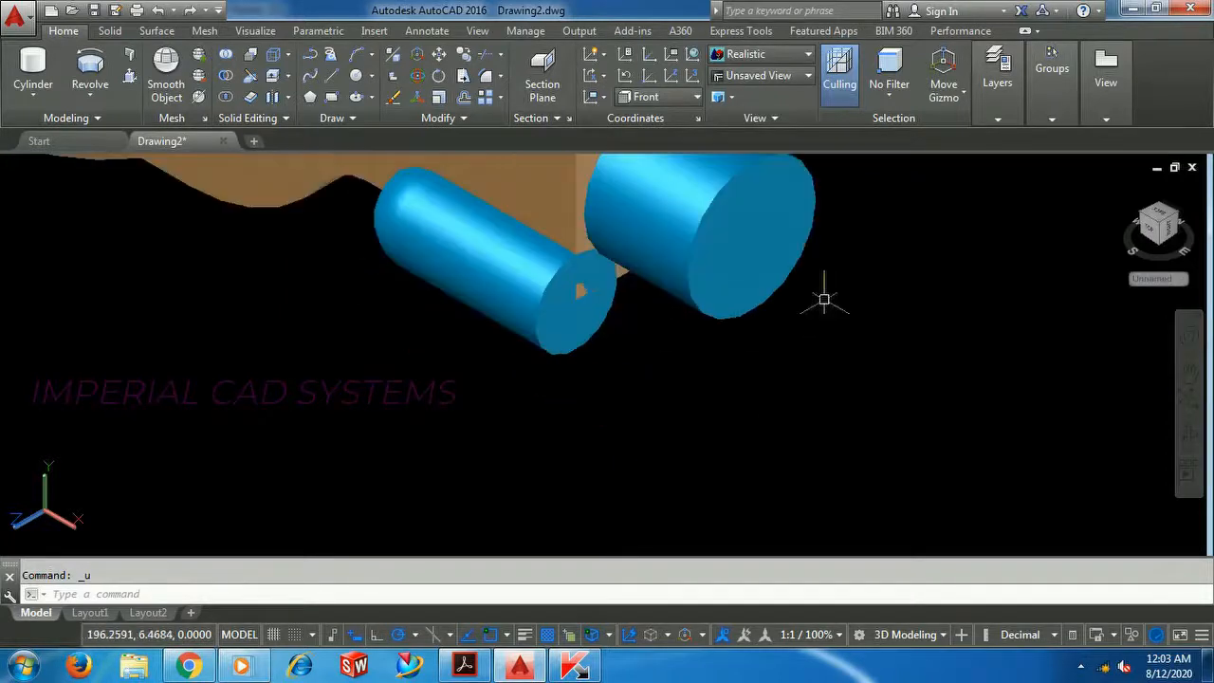
key(ctrl+z)
key(ctrl+z)
key(ctrl+z)
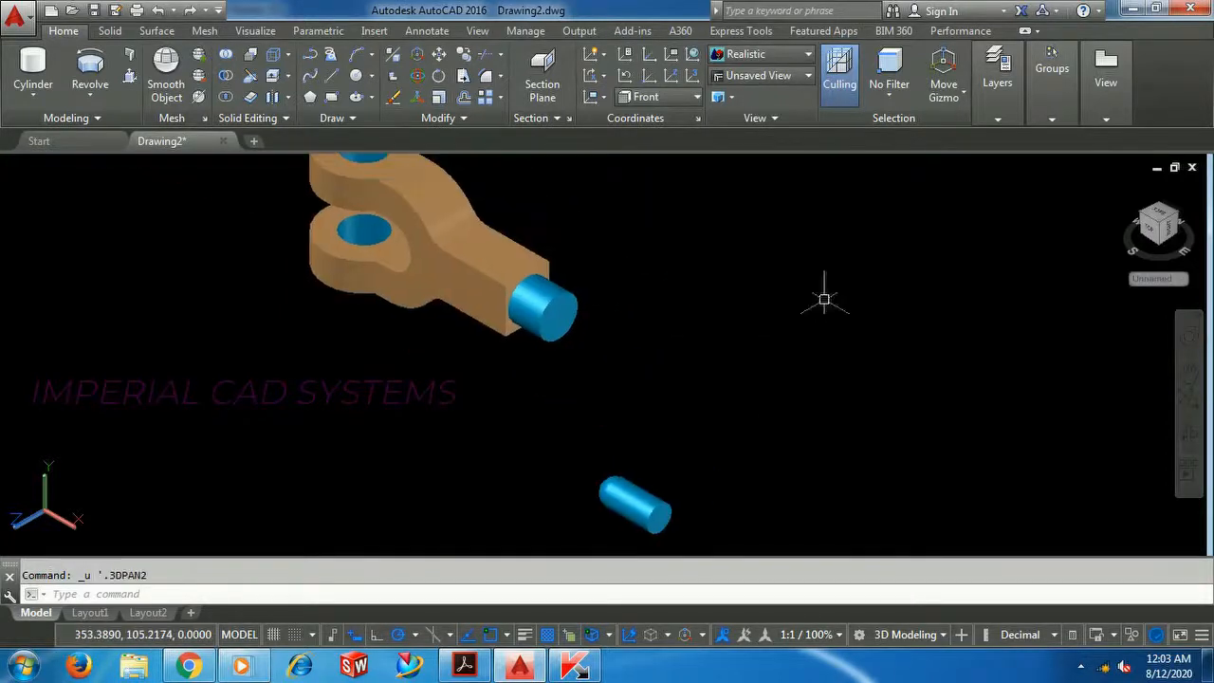
- Undo the revolve of the rounded-end profile and go back to its flat outline in the 2D wireframe view
key(ctrl+z)
key(ctrl+z)
key(ctrl+z)
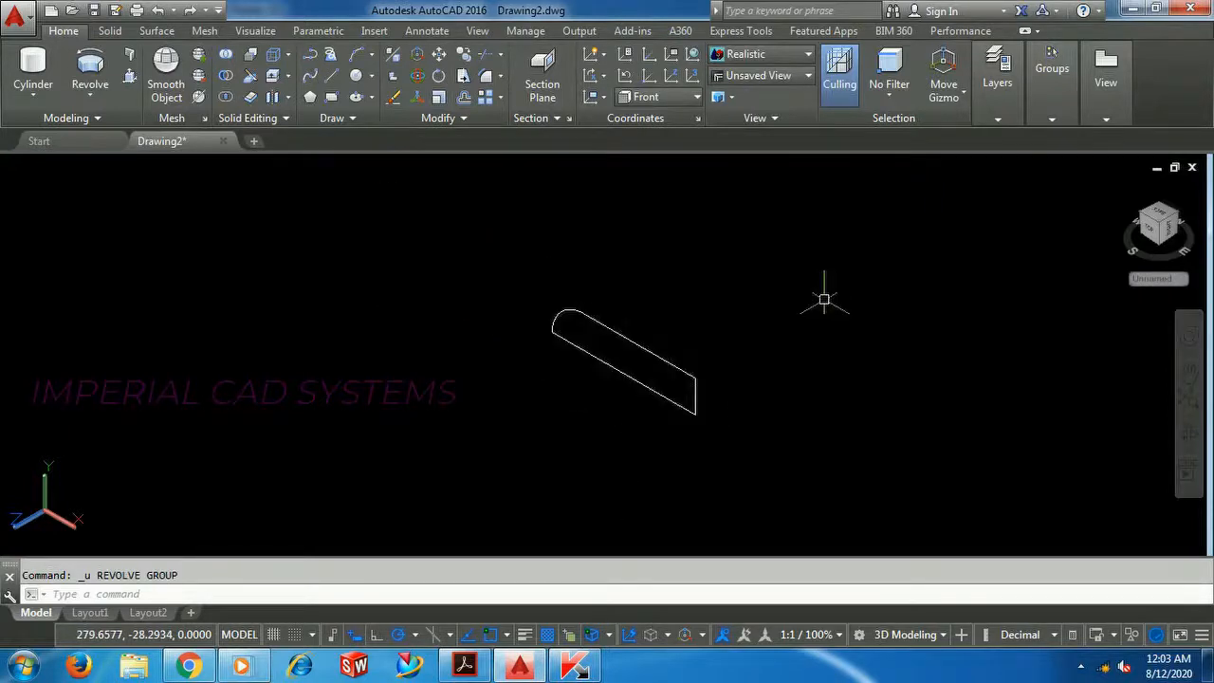
key(ctrl+z)
key(ctrl+z)
key(ctrl+z)
key(ctrl+z)
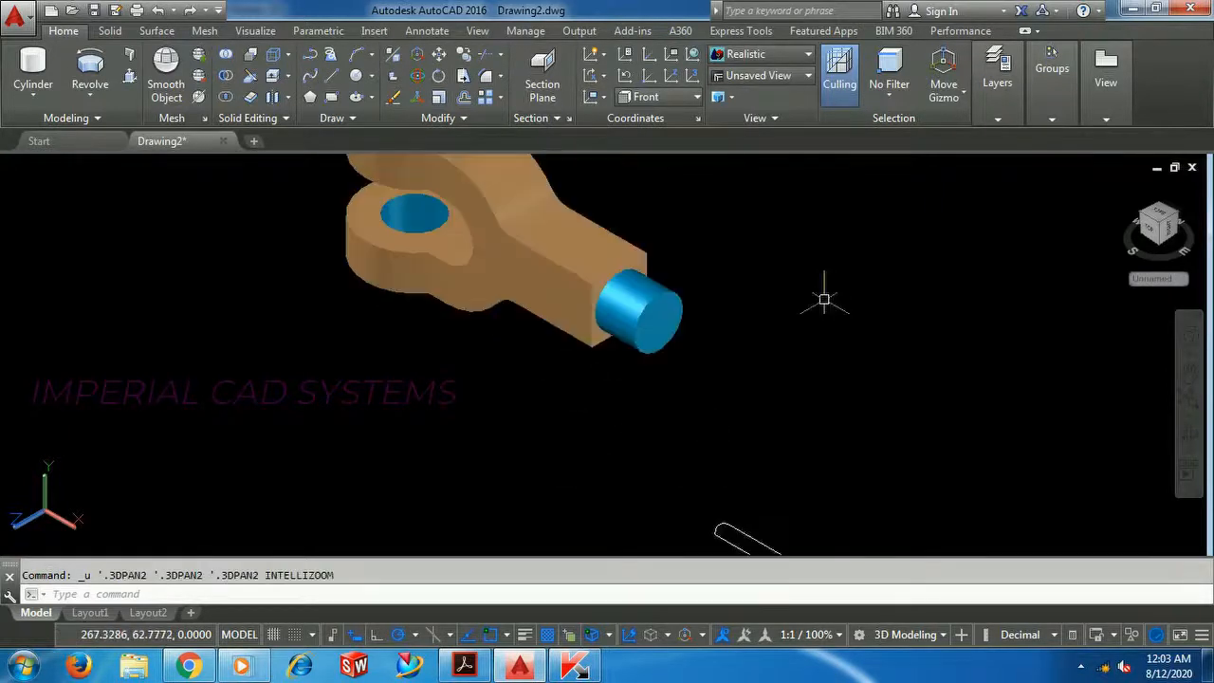
key(ctrl+z)
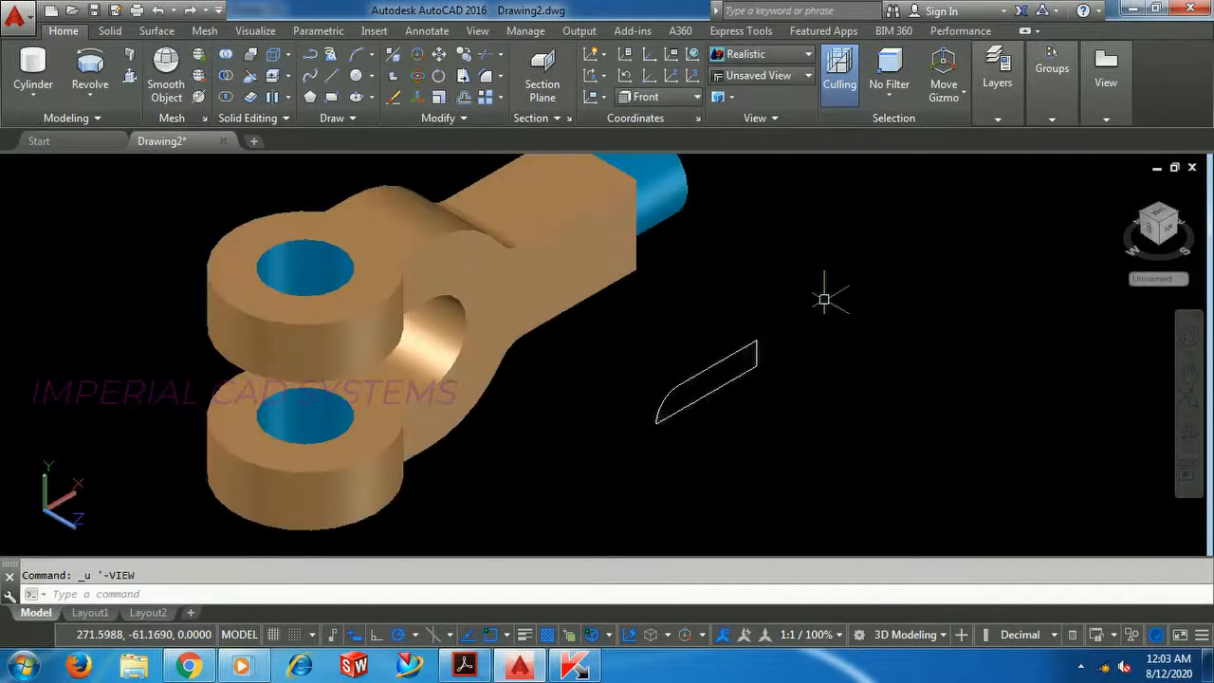
key(ctrl+z)
key(ctrl+z)
key(ctrl+z)
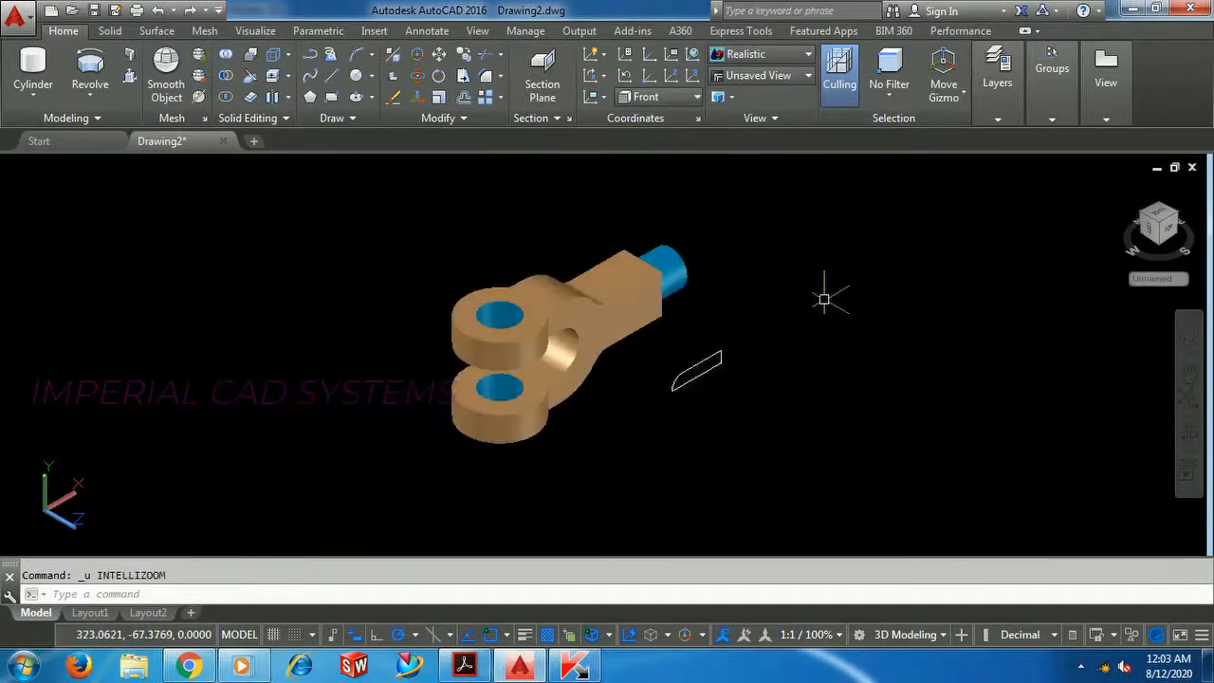
middle_drag(741, 481, 737, 312)
scroll(753, 366, up, 5)
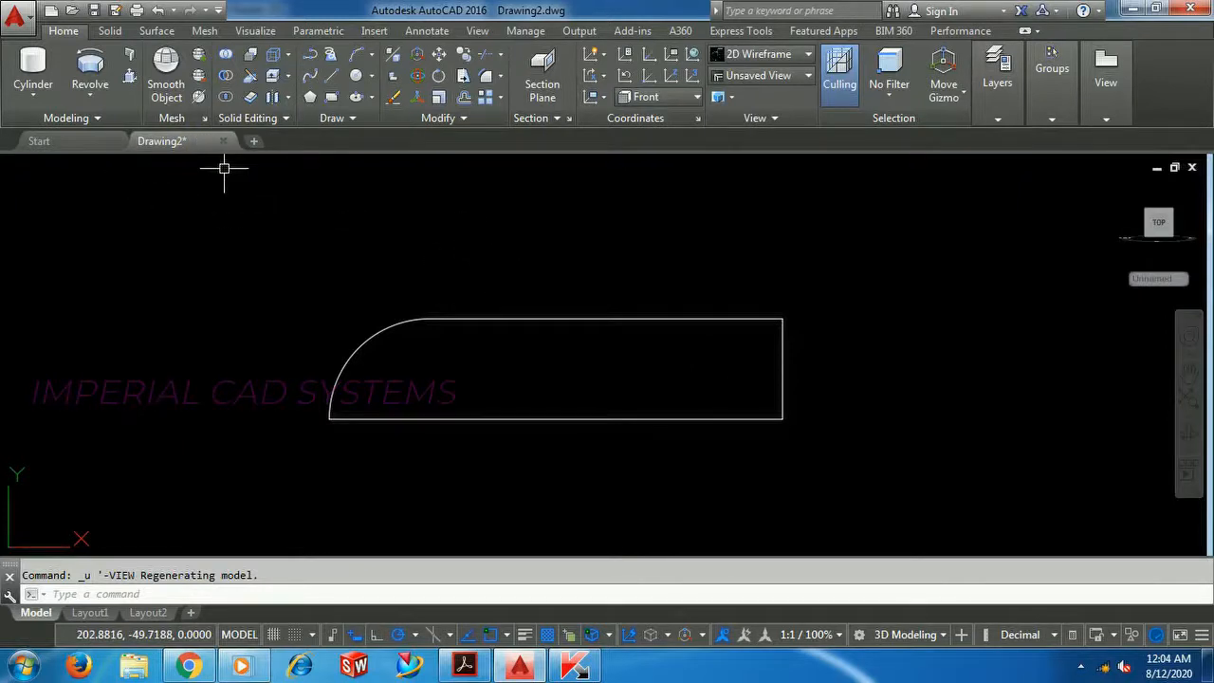
- Stretch the bottom edge of the rounded-end profile upward by 1 unit
text(s)
key(Return)
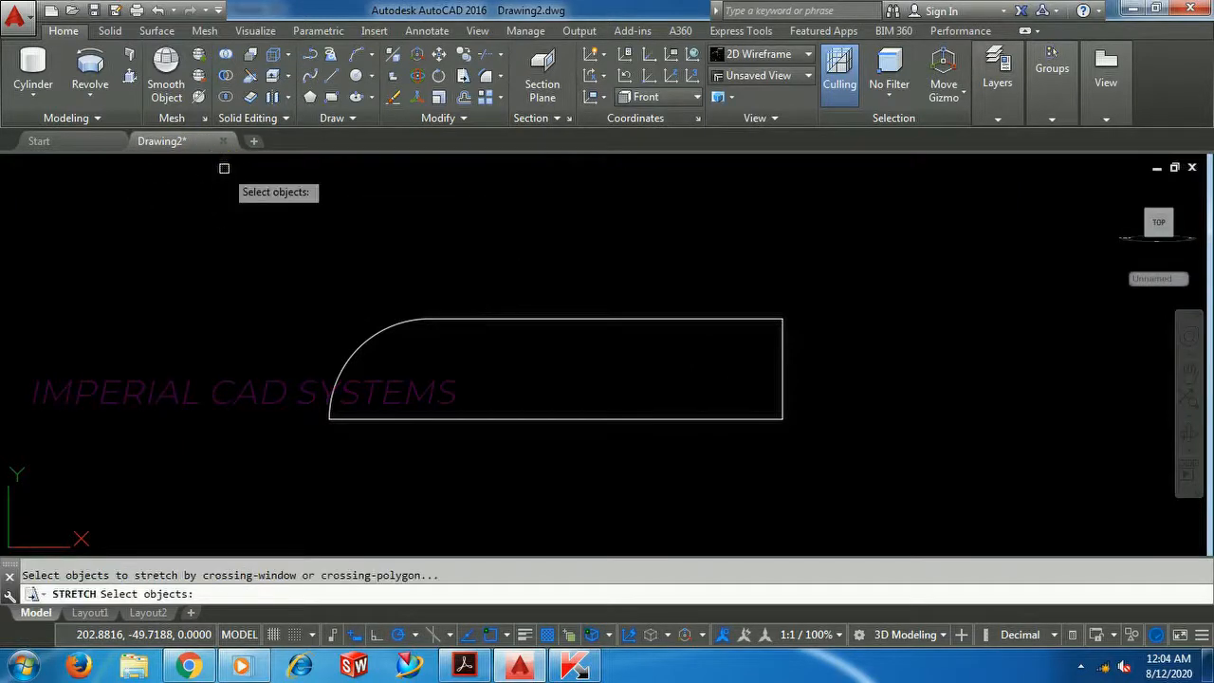
click(864, 461)
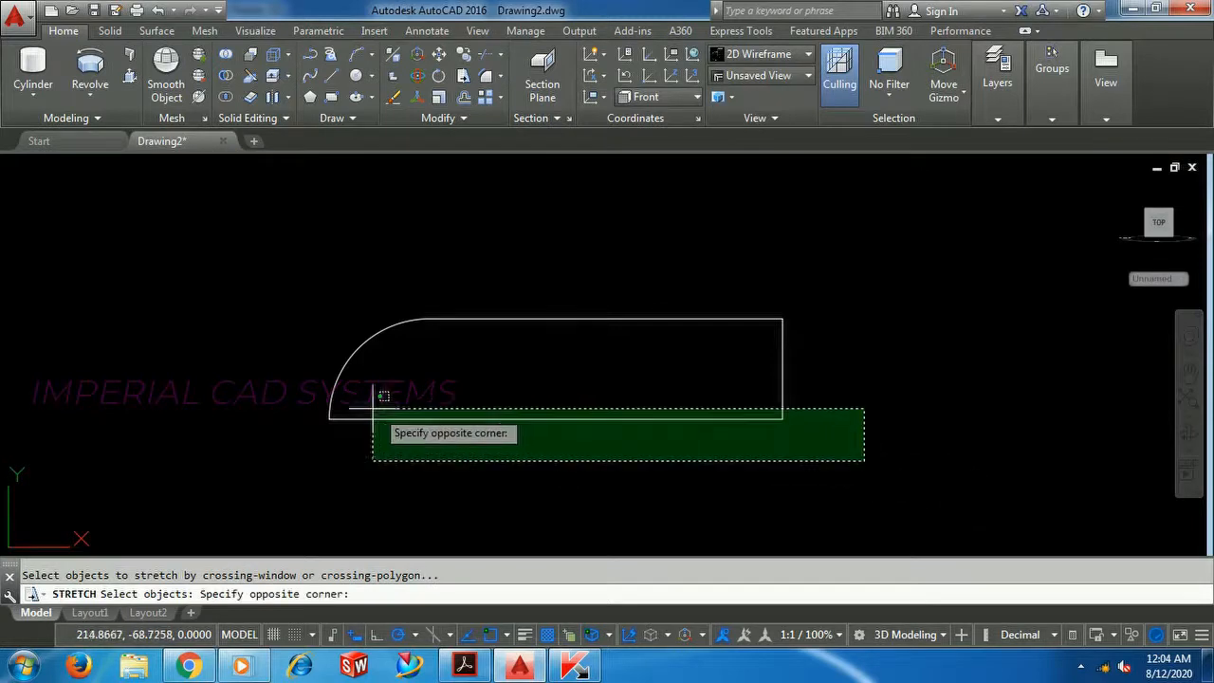
click(296, 405)
key(Return)
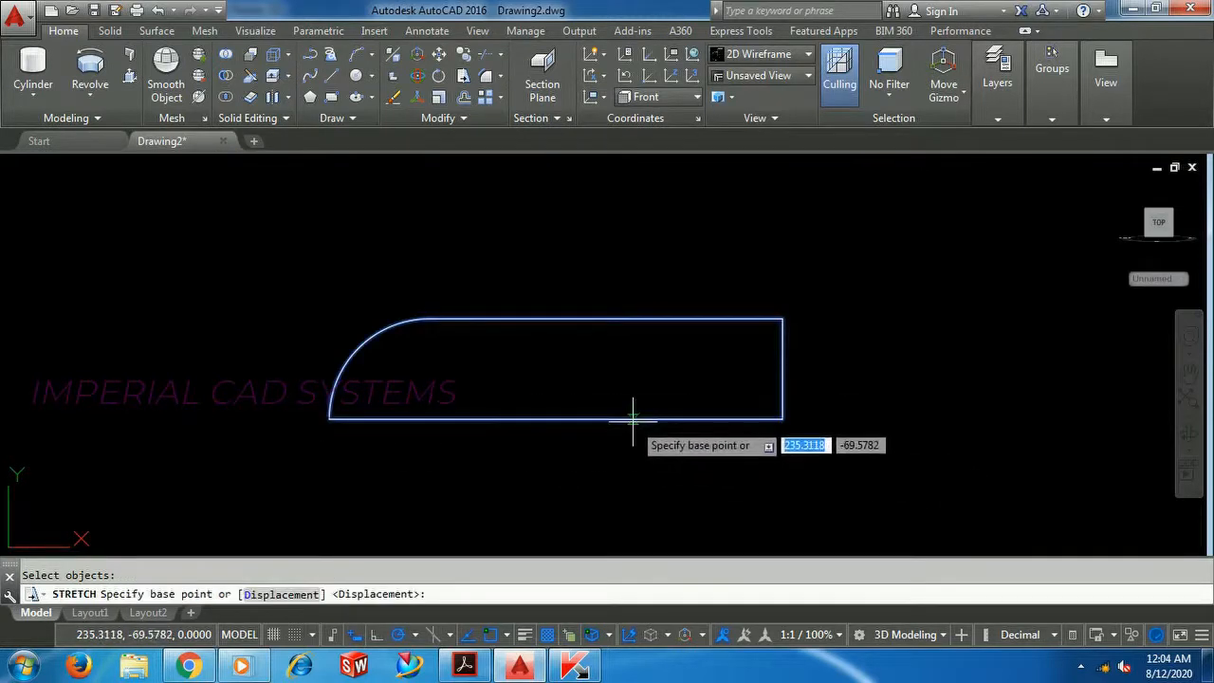
click(555, 418)
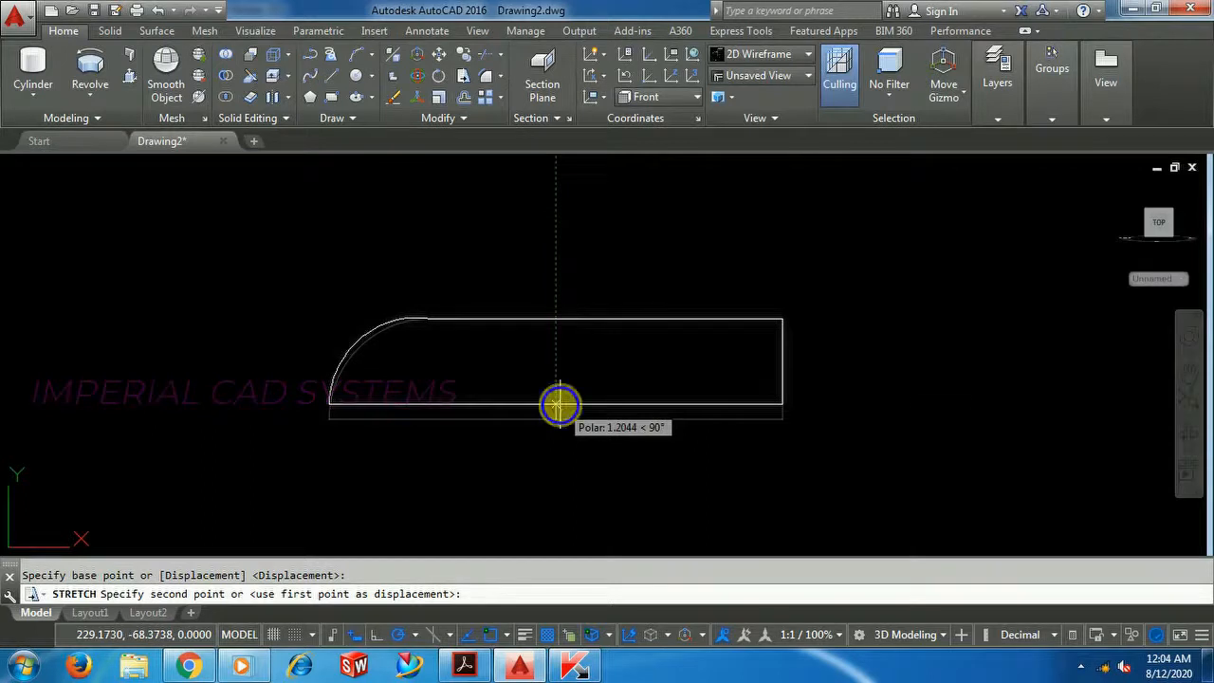
text(1)
key(Return)
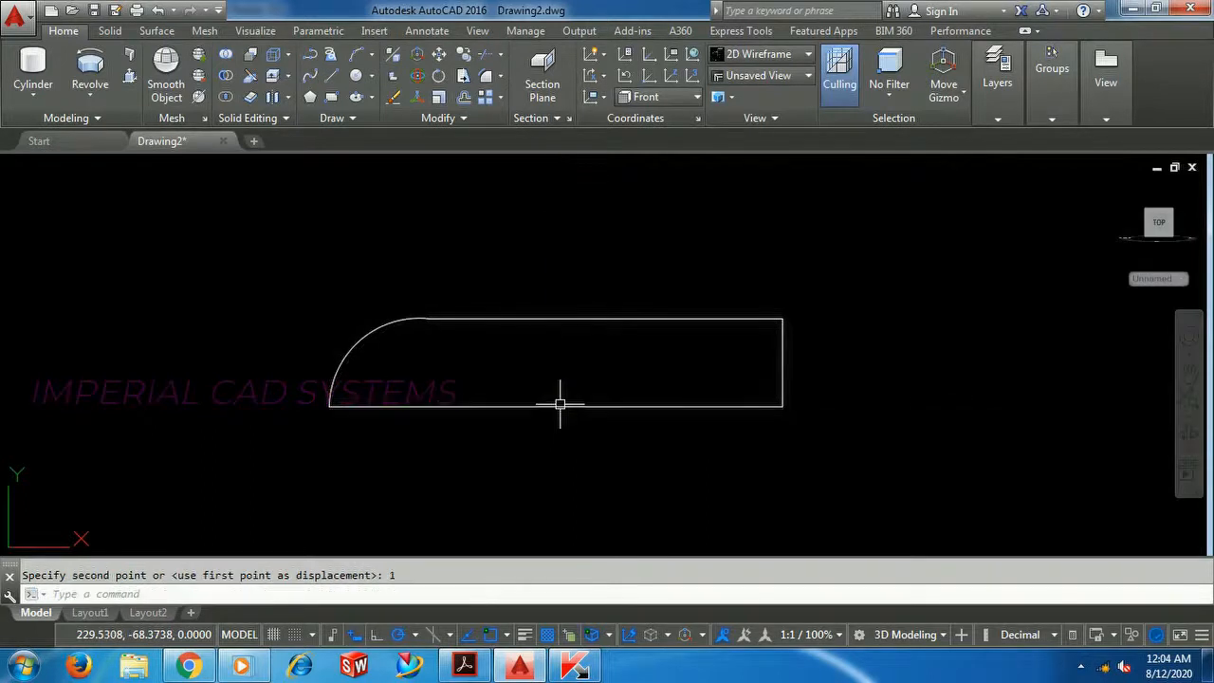
- Replace the old rounded-end profile with an open line outline: a 36 bottom edge, a 7 vertical side and a longer top edge
click(379, 330)
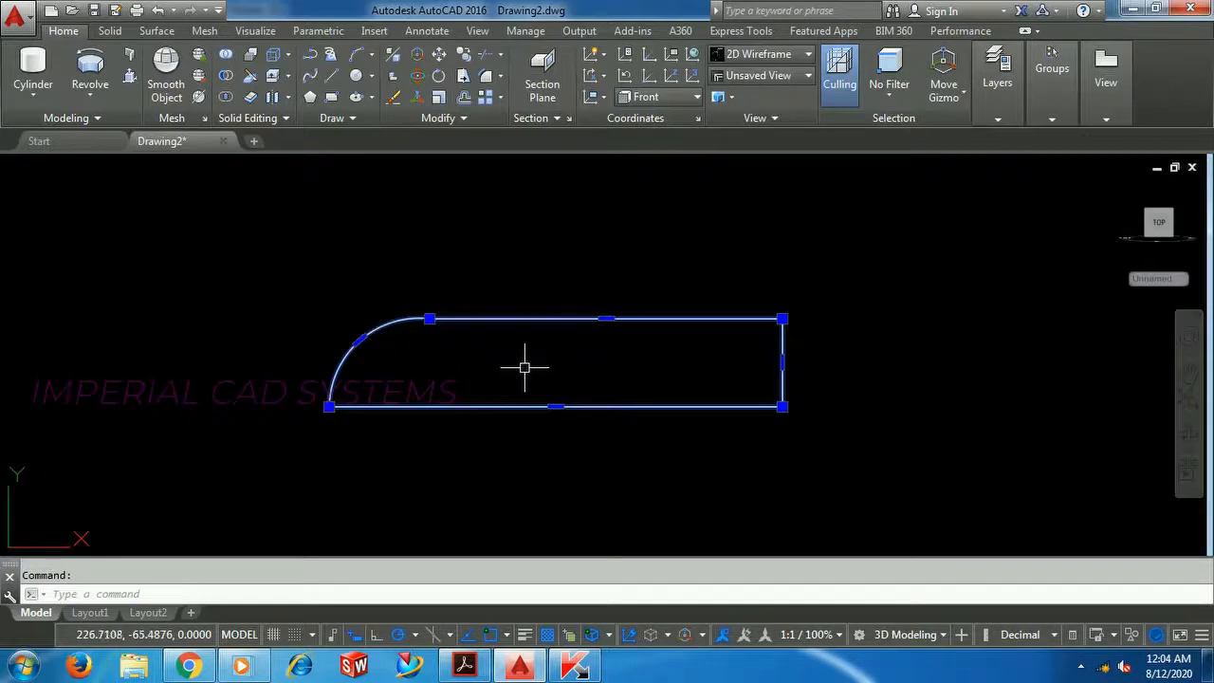
key(Delete)
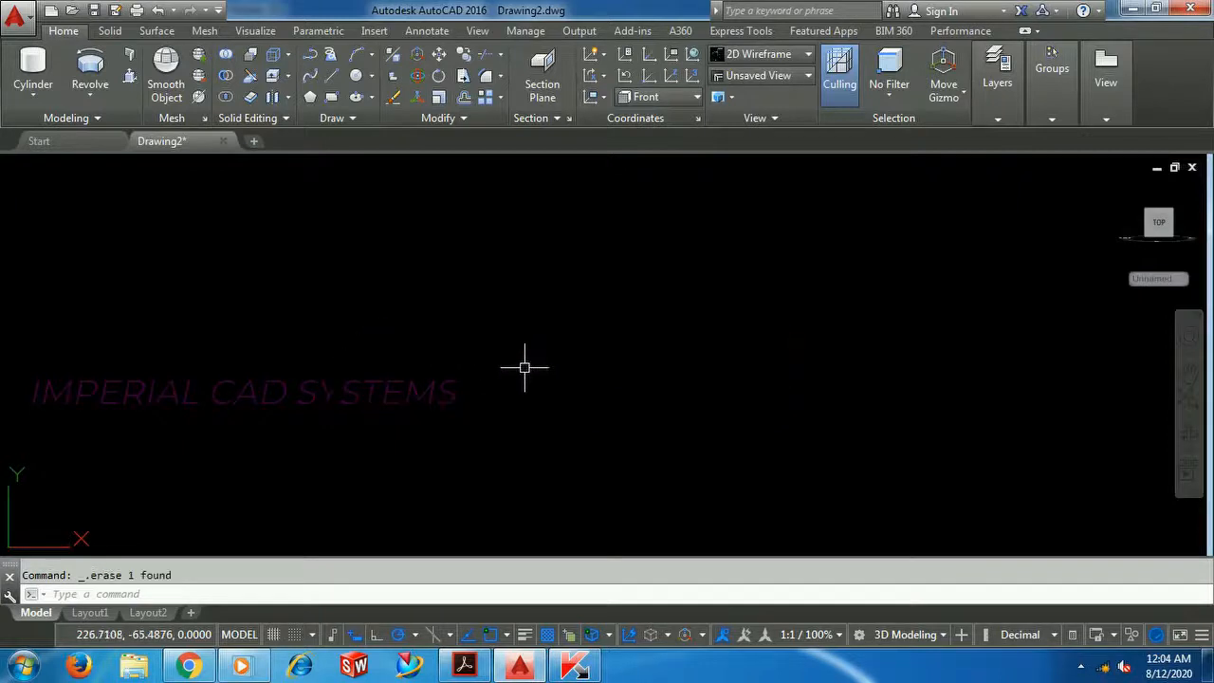
click(330, 76)
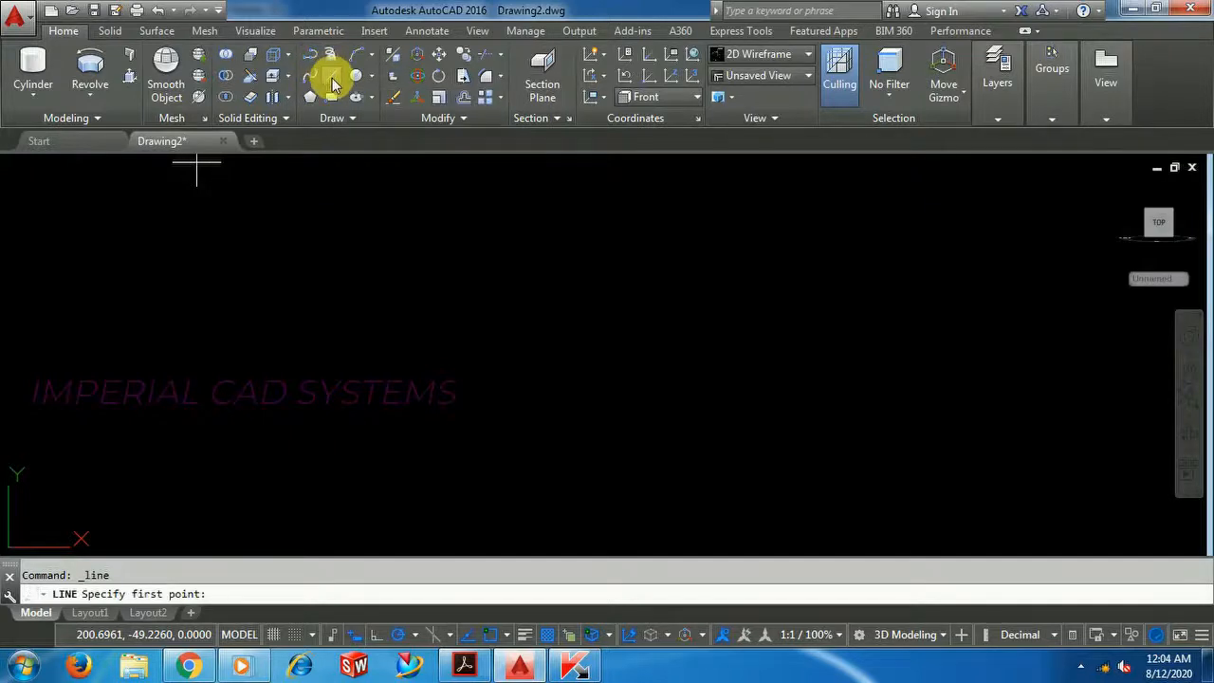
click(493, 423)
text(36)
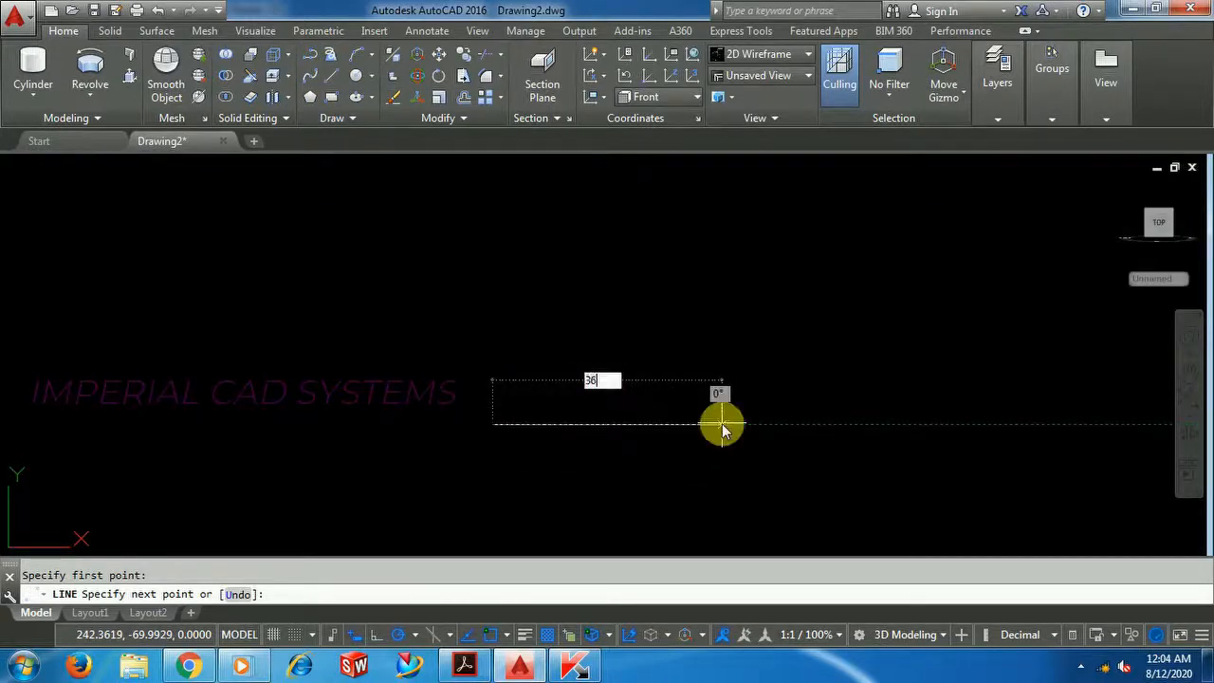
key(Return)
scroll(782, 361, down, 3)
scroll(821, 320, up, 4)
text(7)
key(Return)
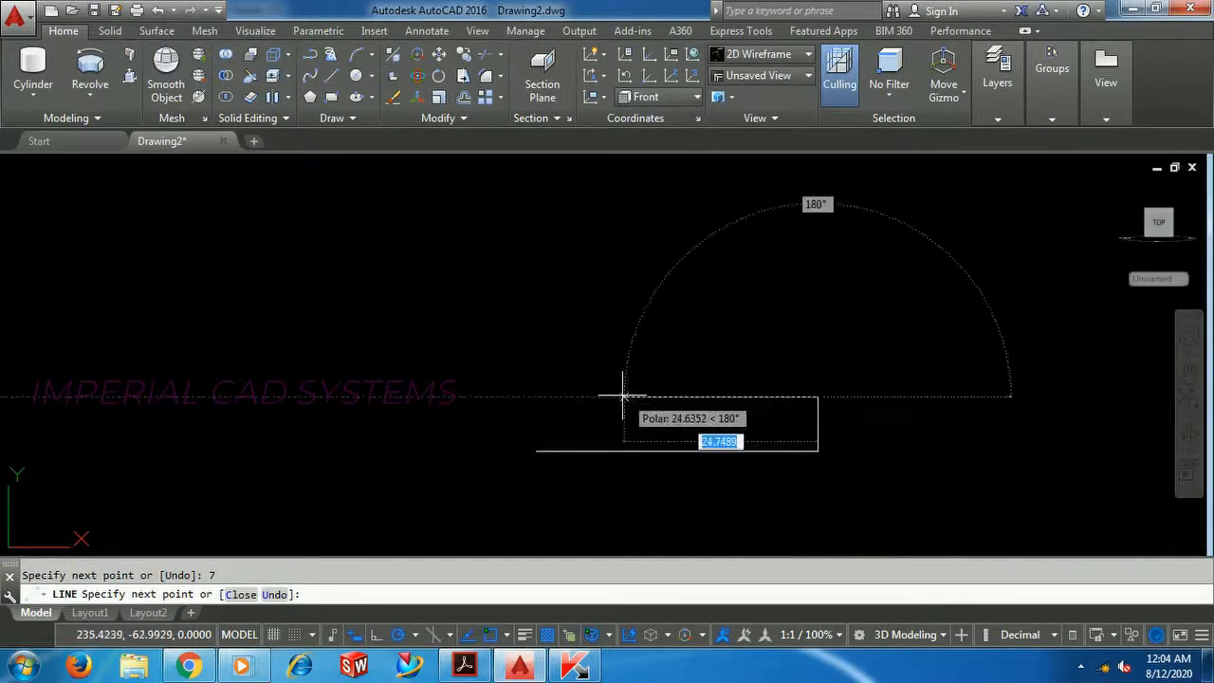
click(442, 396)
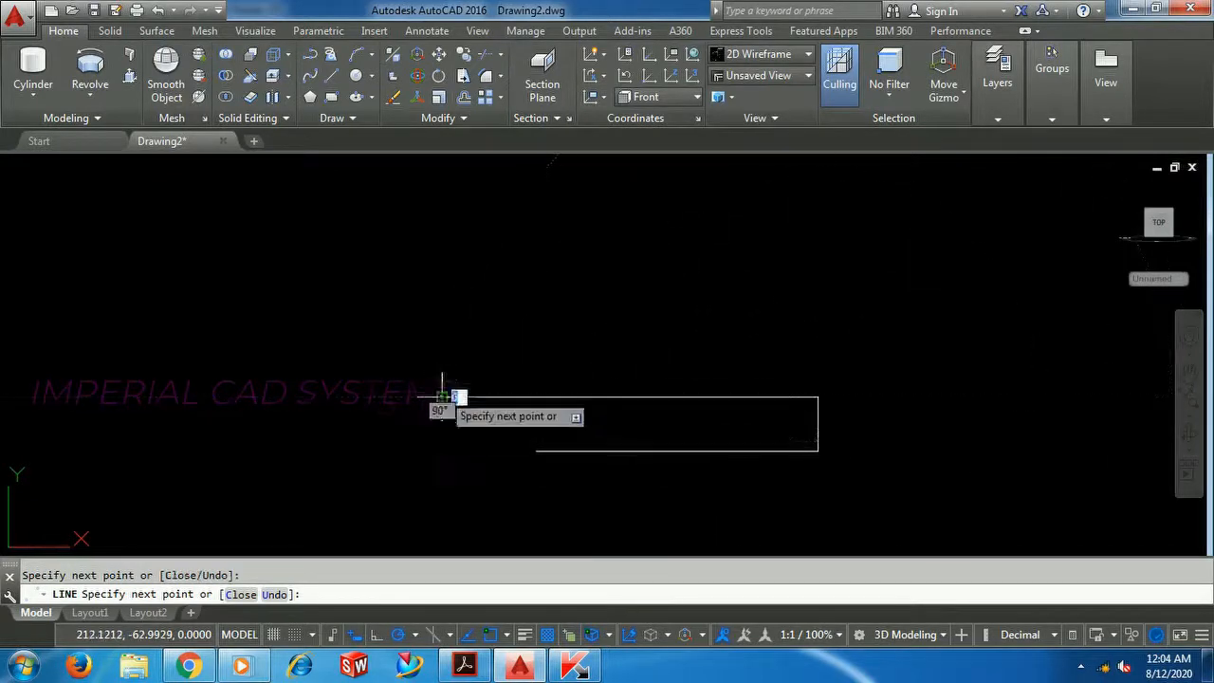
right_click(475, 335)
click(499, 347)
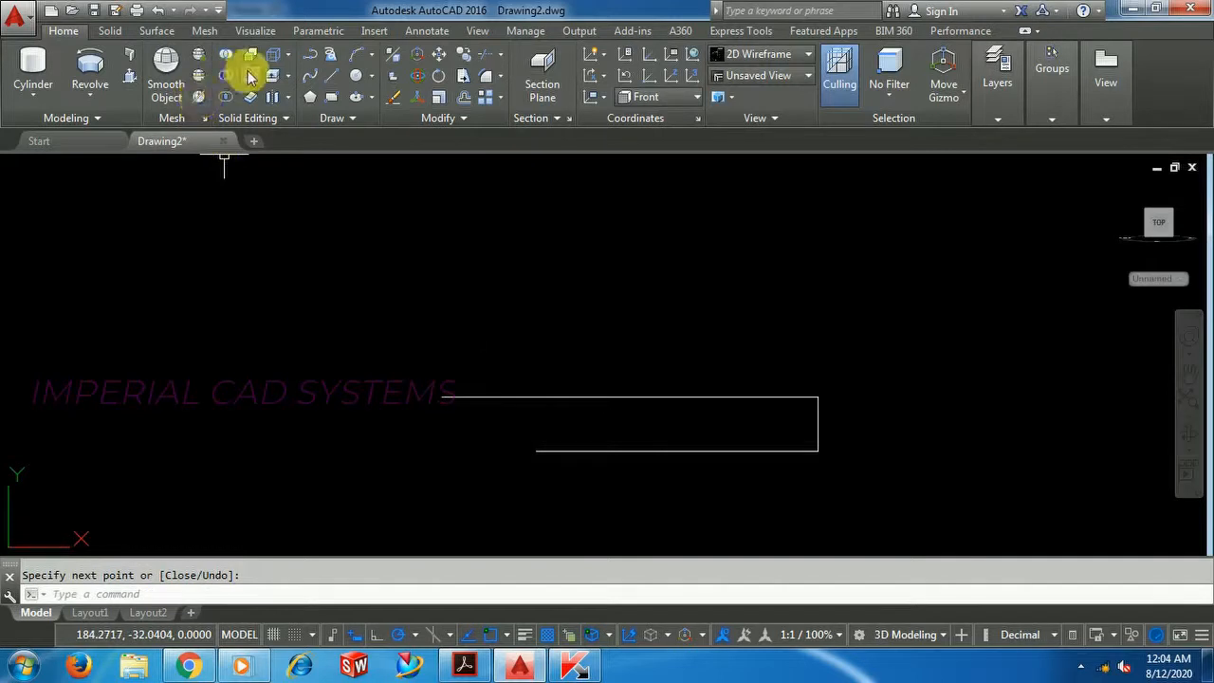
- Draw a circle of radius 7 centred on the open end of the outline's bottom edge
click(373, 98)
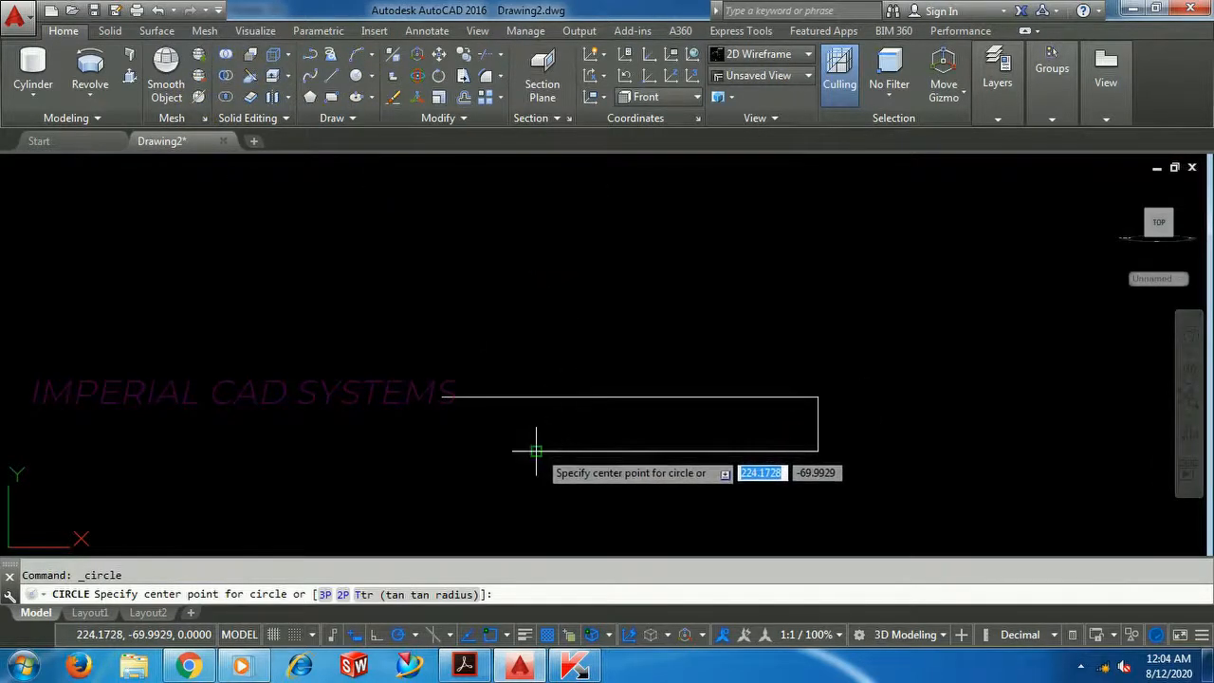
click(537, 450)
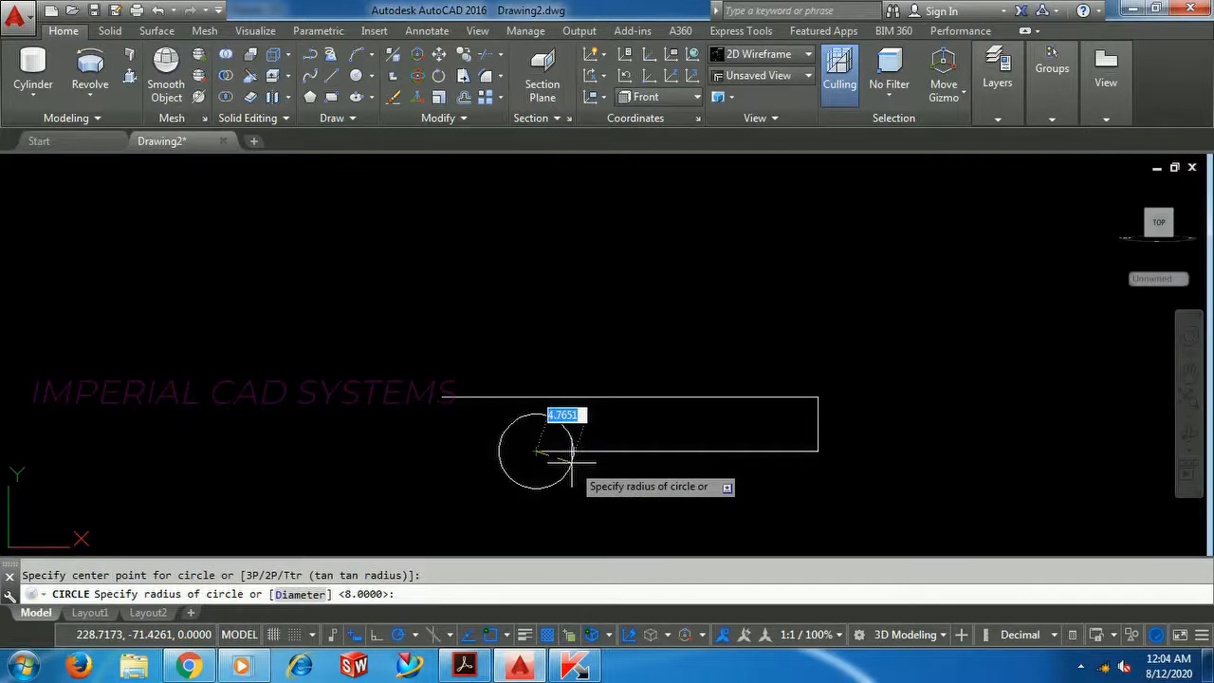
key(Return)
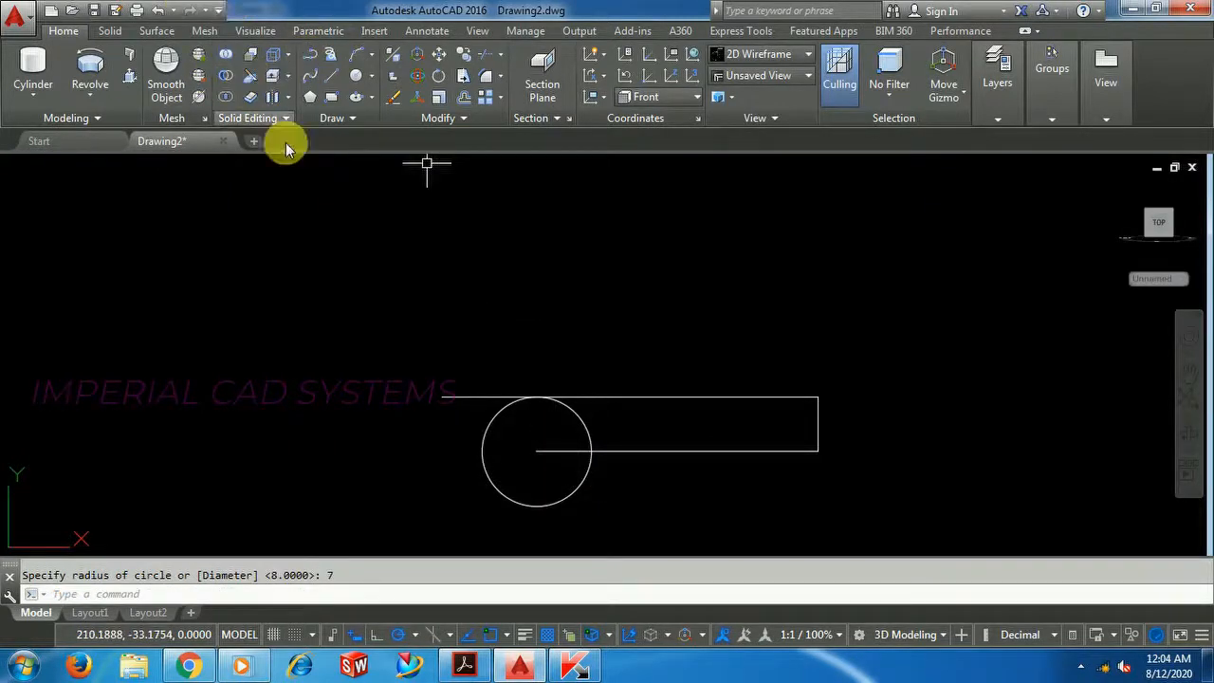
- Try to move the circle by its centre point, and undo the move
text(m)
key(Return)
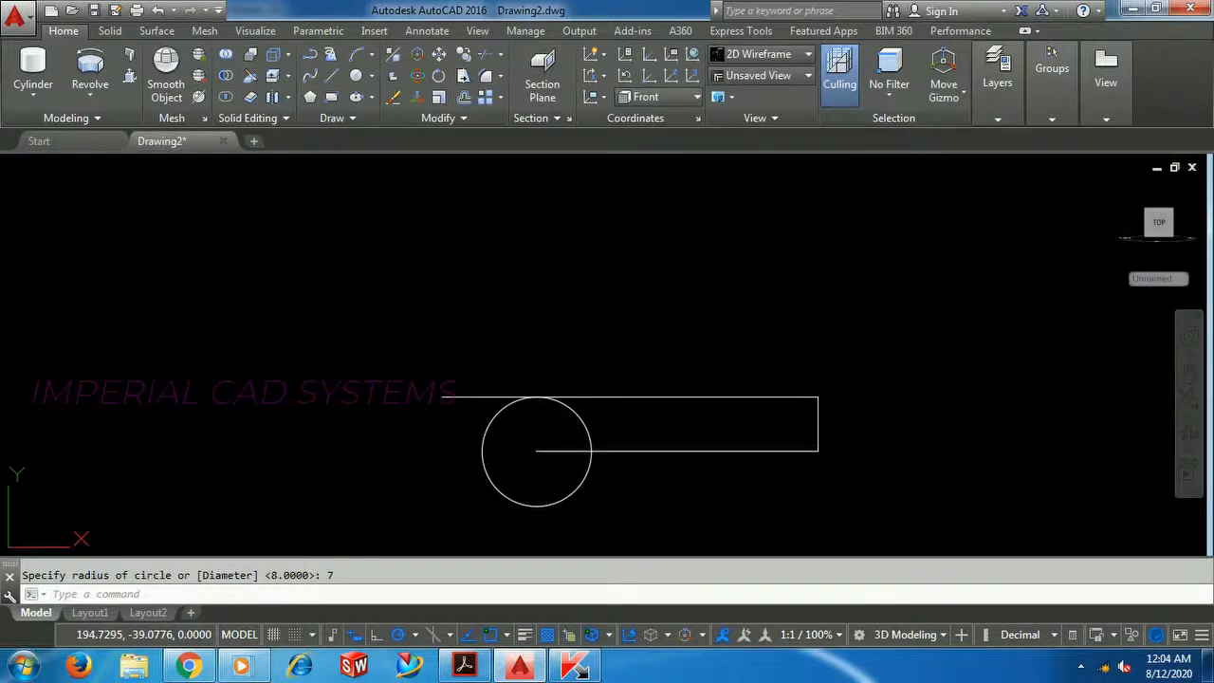
click(583, 427)
key(Return)
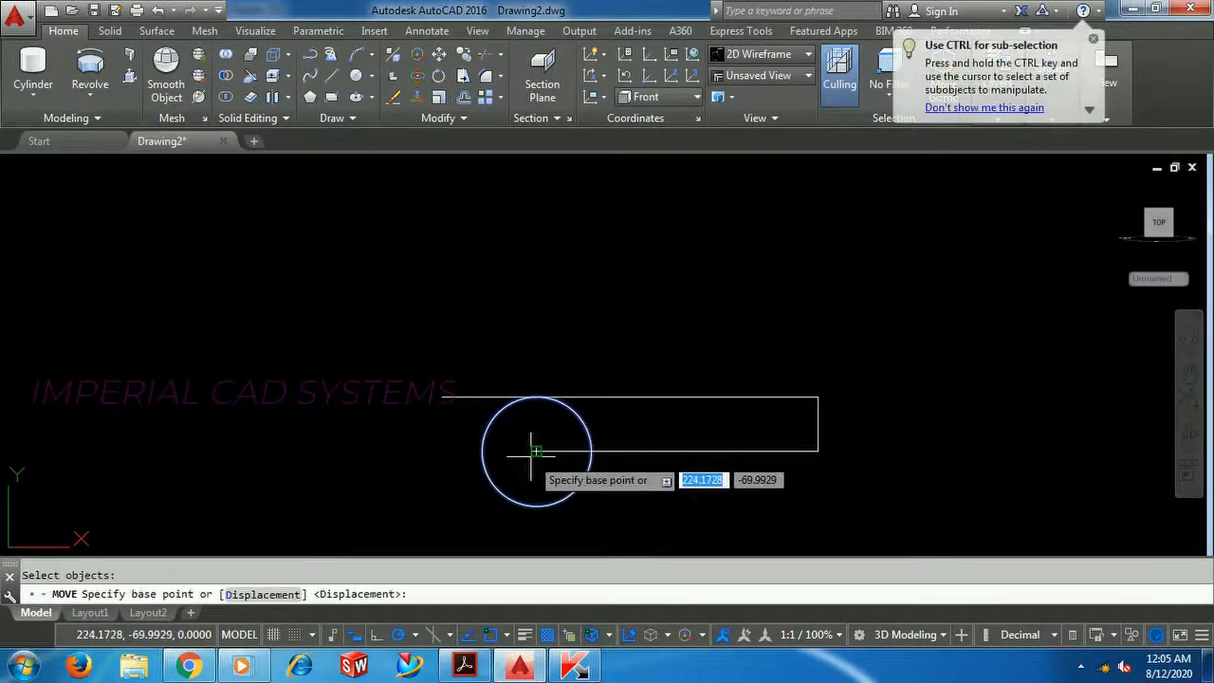
click(536, 451)
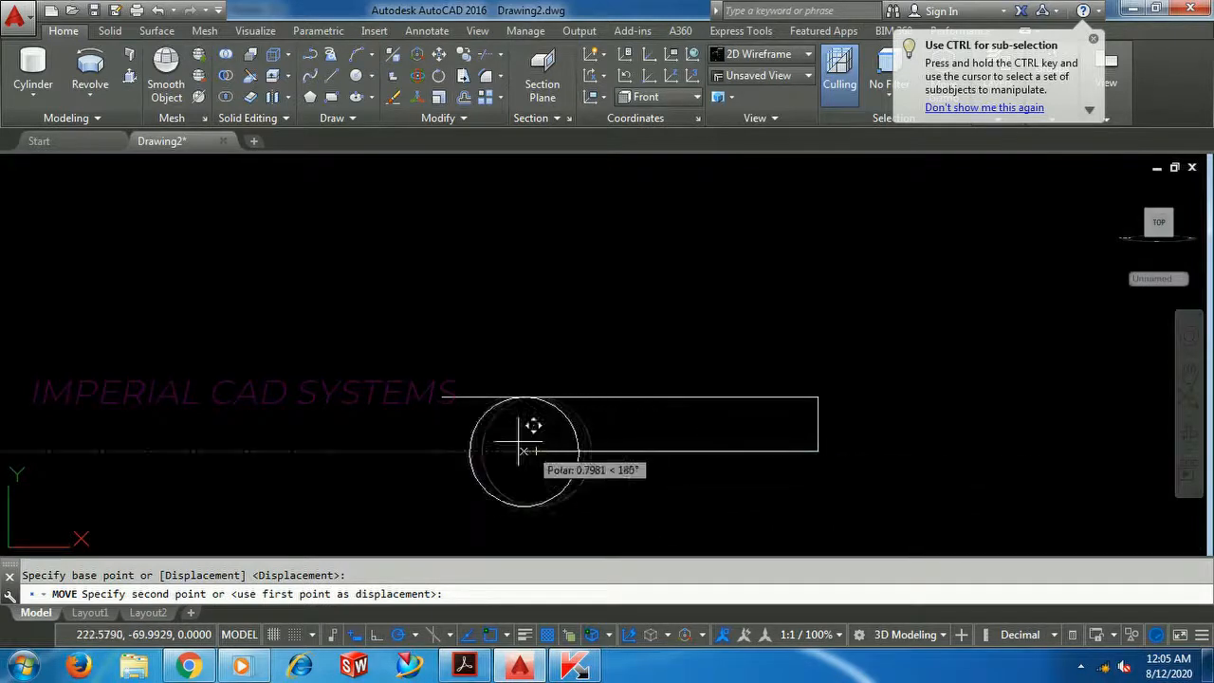
click(510, 316)
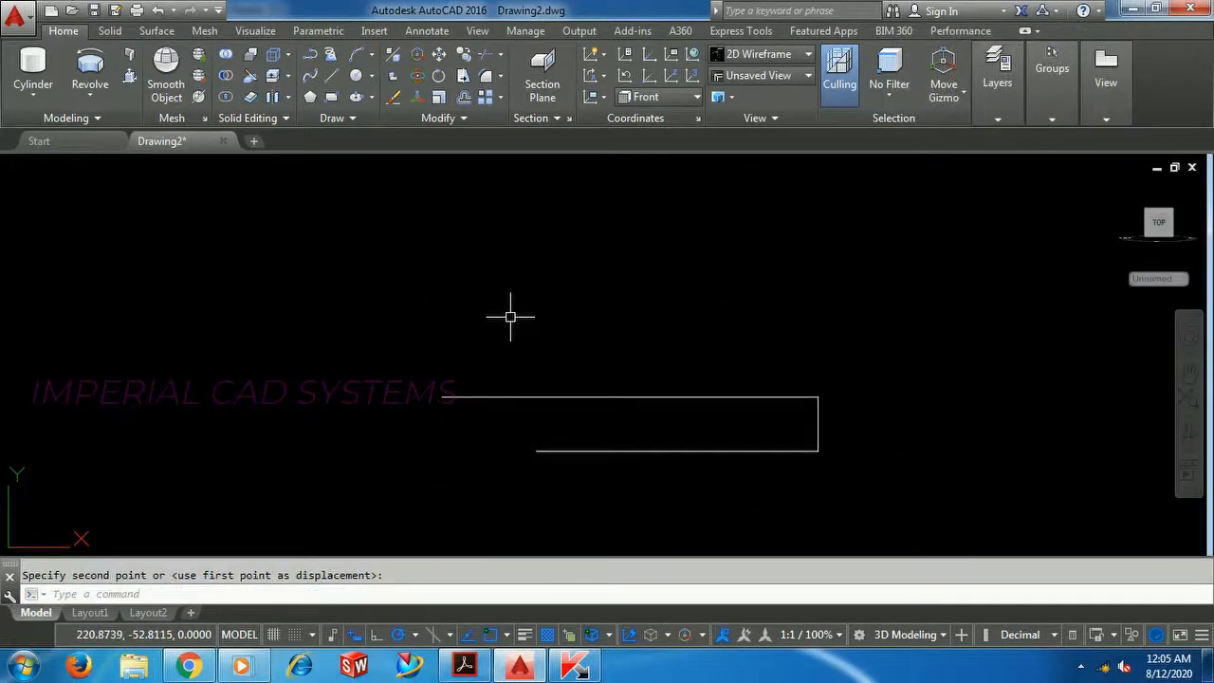
key(ctrl+z)
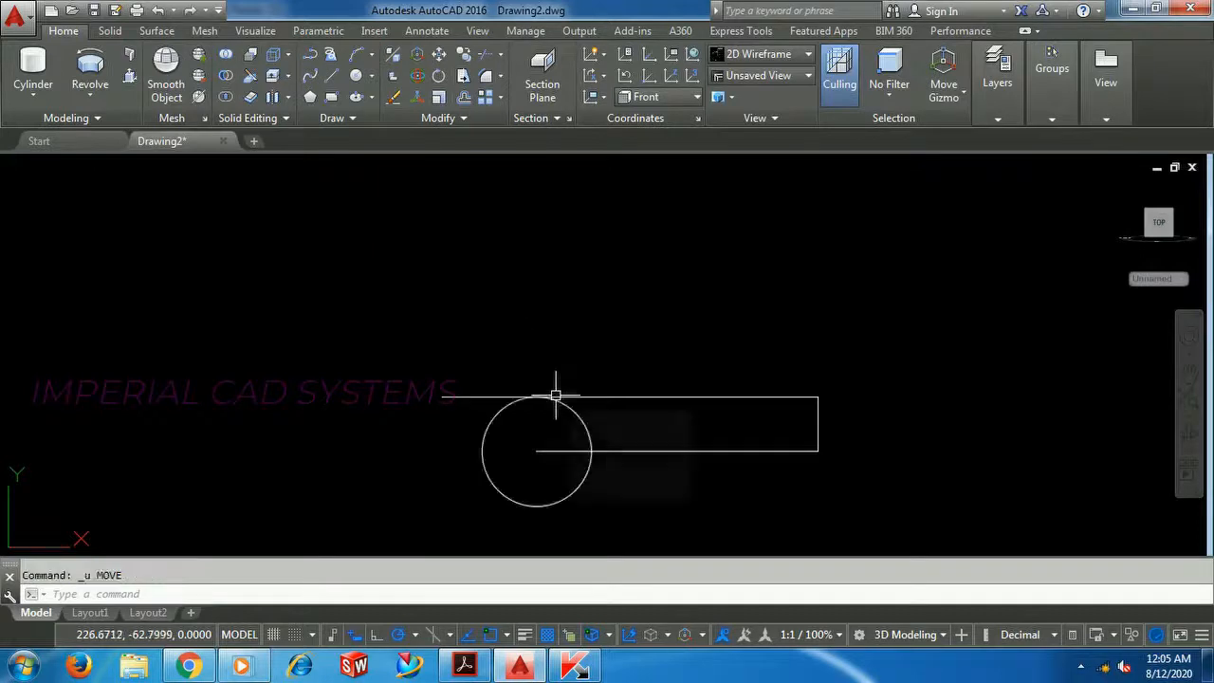
- Move the circle so its left quadrant point sits on the open end of the bottom edge
text(M)
key(Return)
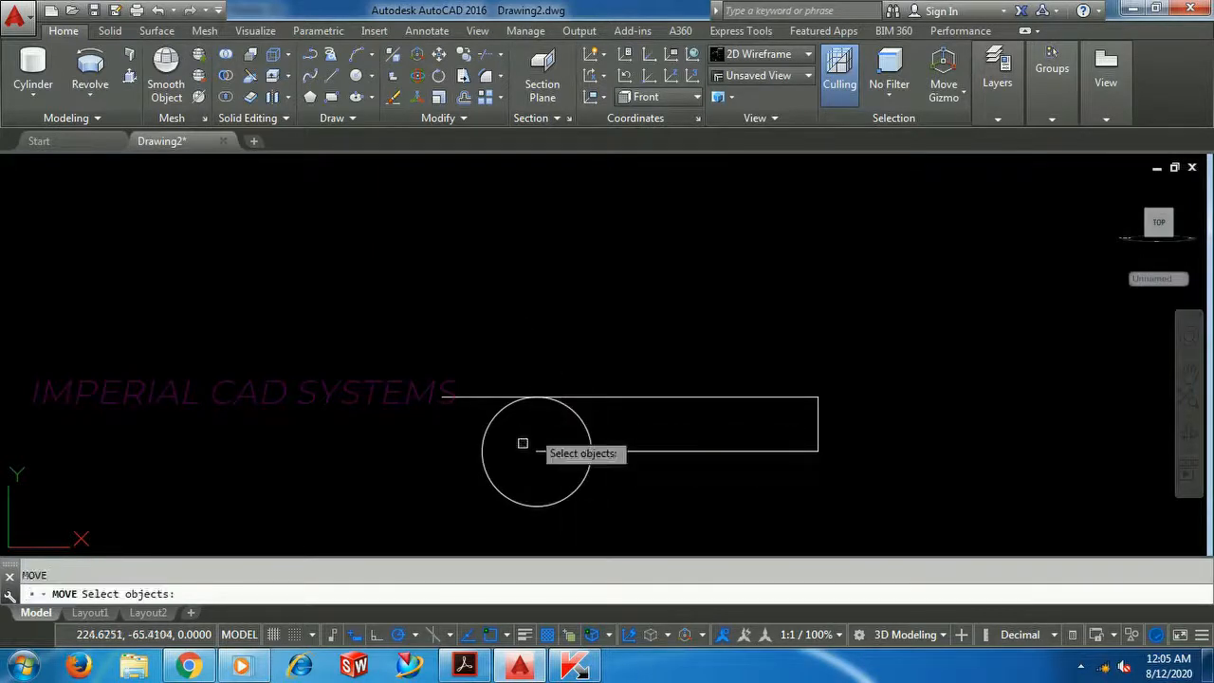
click(487, 476)
key(Return)
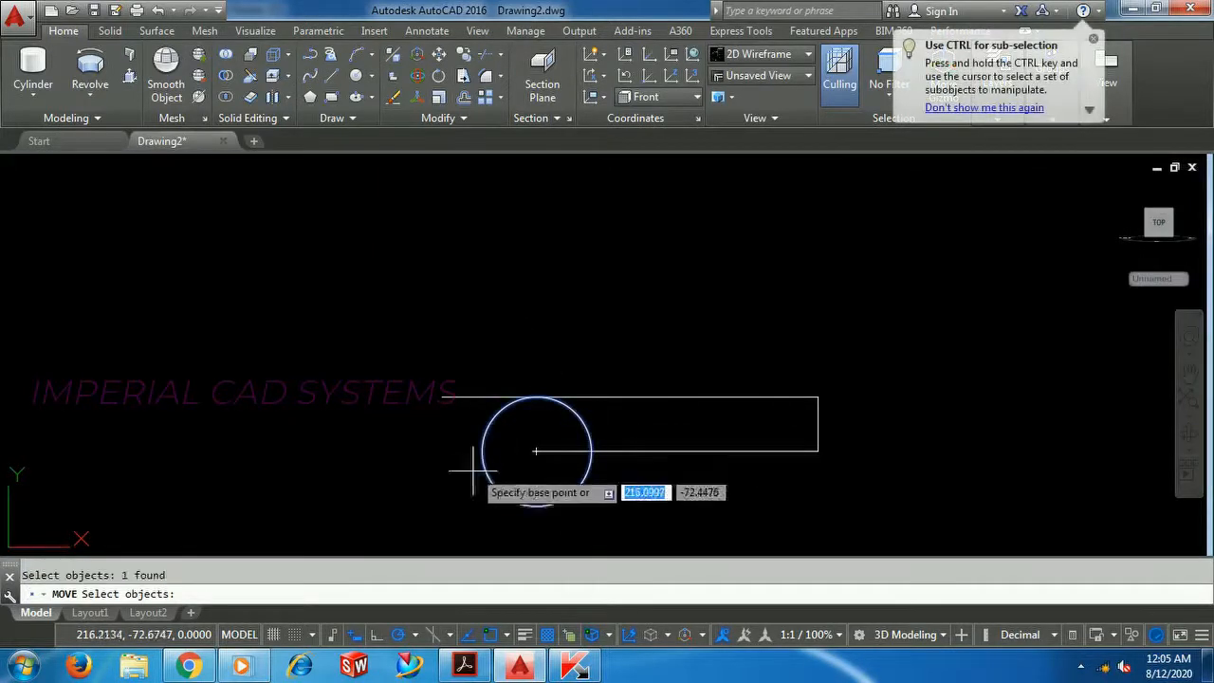
click(482, 451)
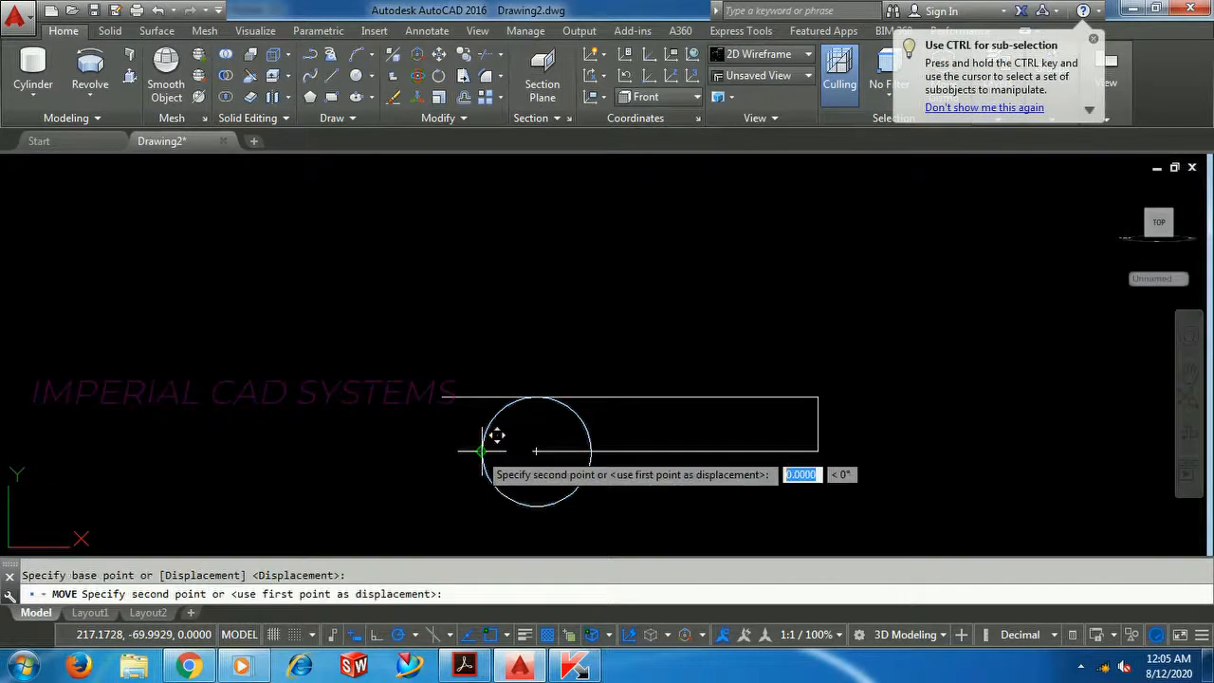
click(533, 450)
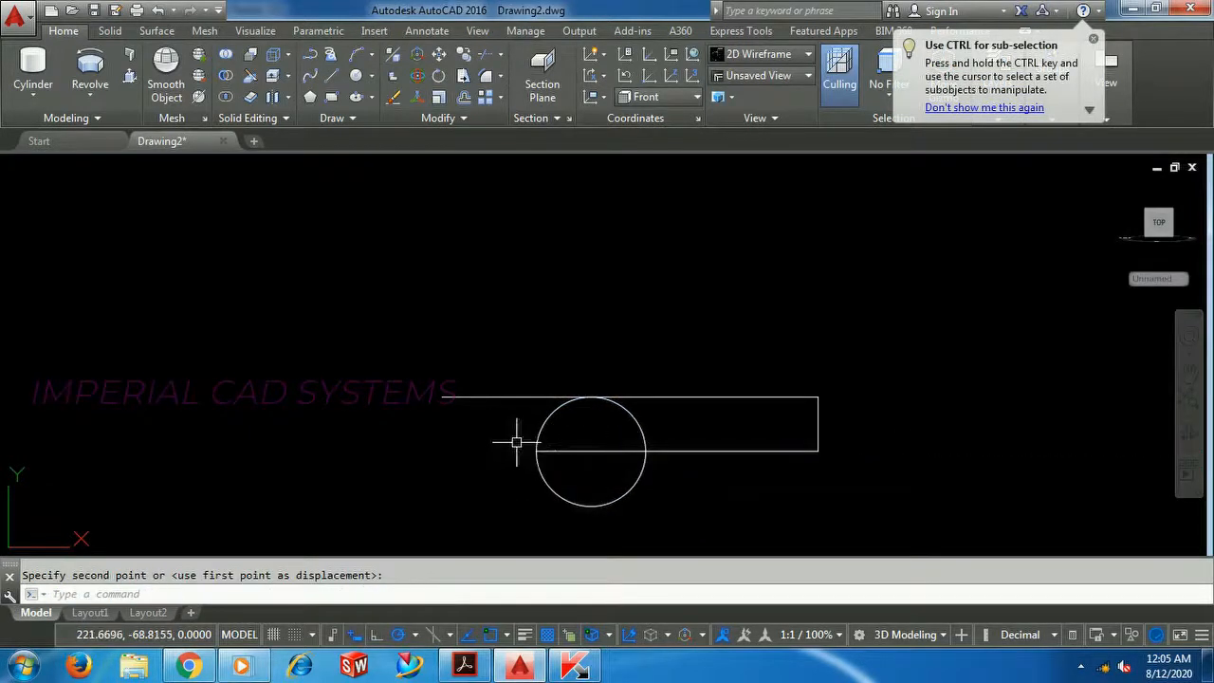
key(Escape)
- Trim the top edge's overhang and the circle, keeping only the upper-left quarter arc as the outline's rounded end
text(tr)
key(Return)
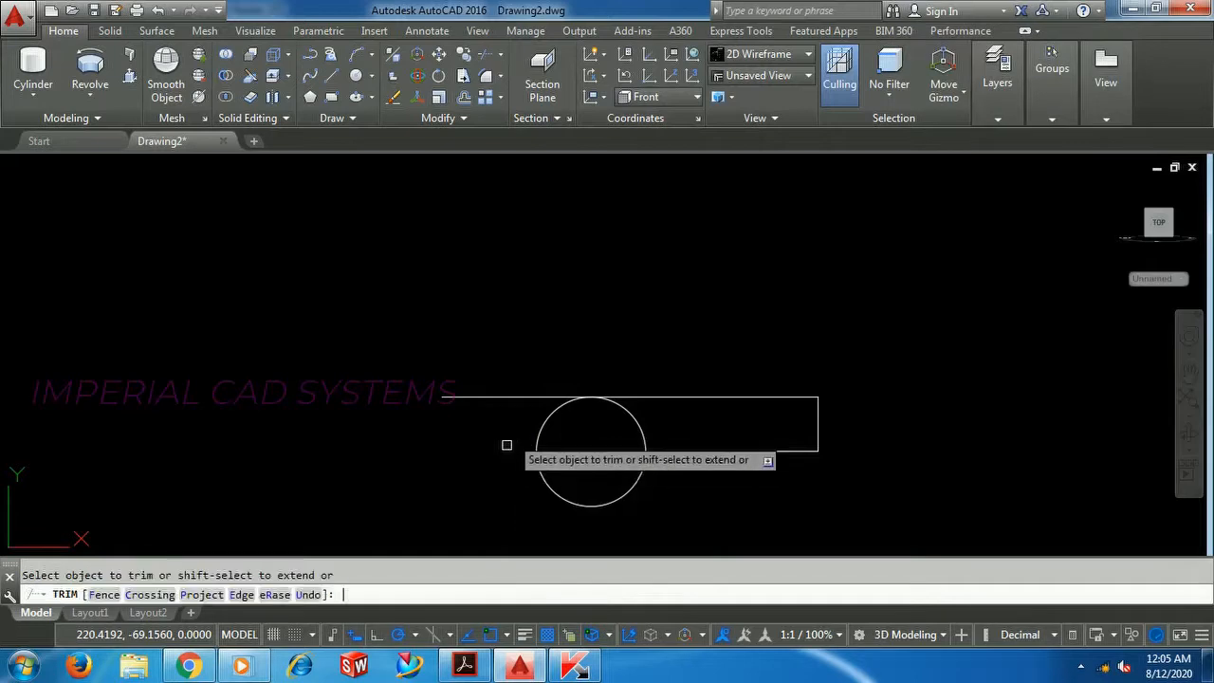
click(524, 398)
click(631, 418)
click(632, 482)
right_click(582, 332)
click(594, 338)
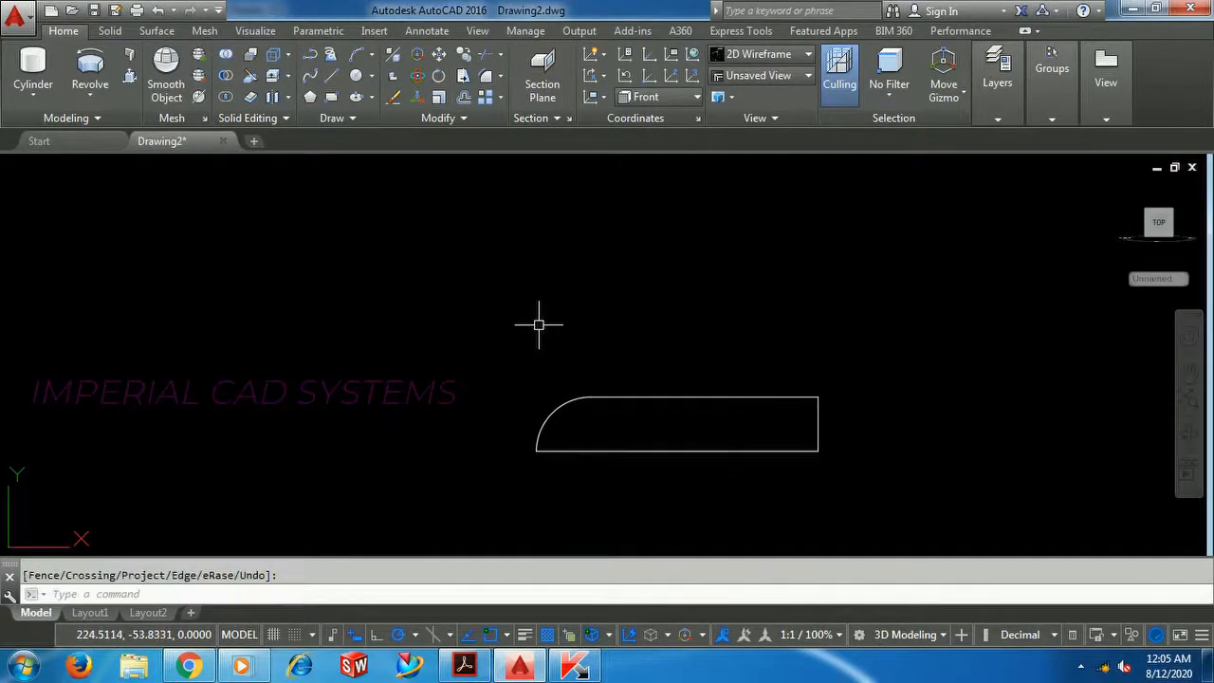
- Join the three lines and the arc of the rounded-end profile into one polyline
text(j)
key(Return)
click(528, 361)
click(834, 461)
key(Return)
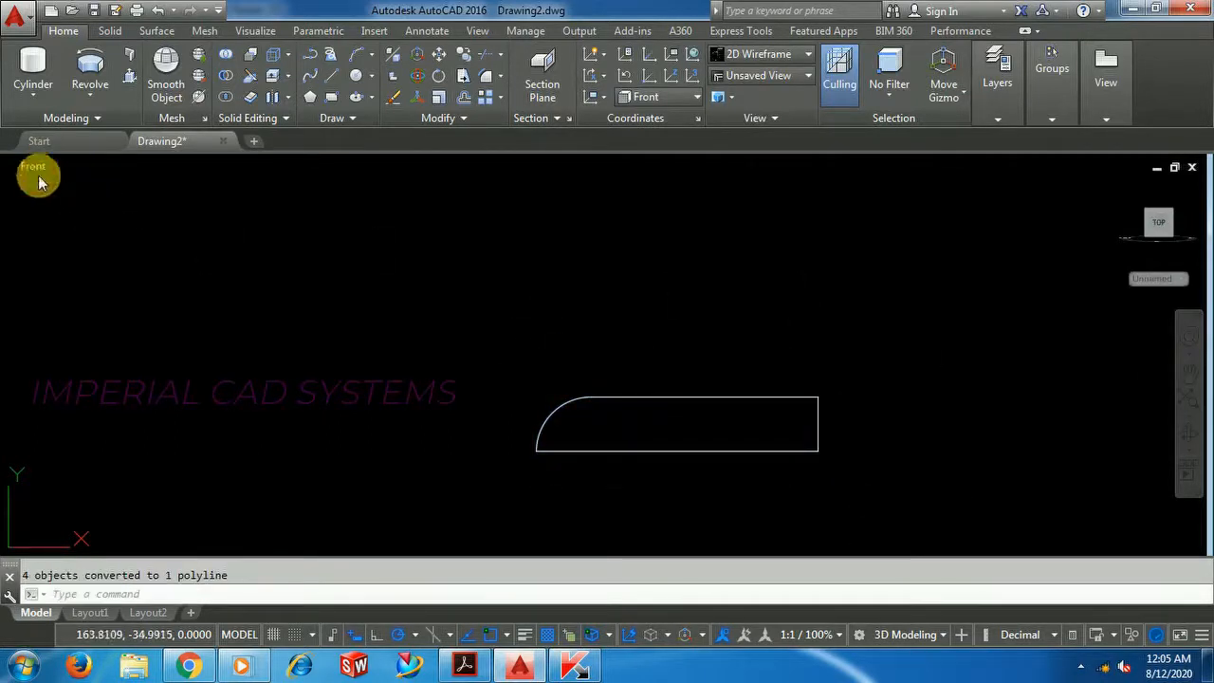
- Show the model in the Realistic visual style from the NE Isometric view
click(34, 167)
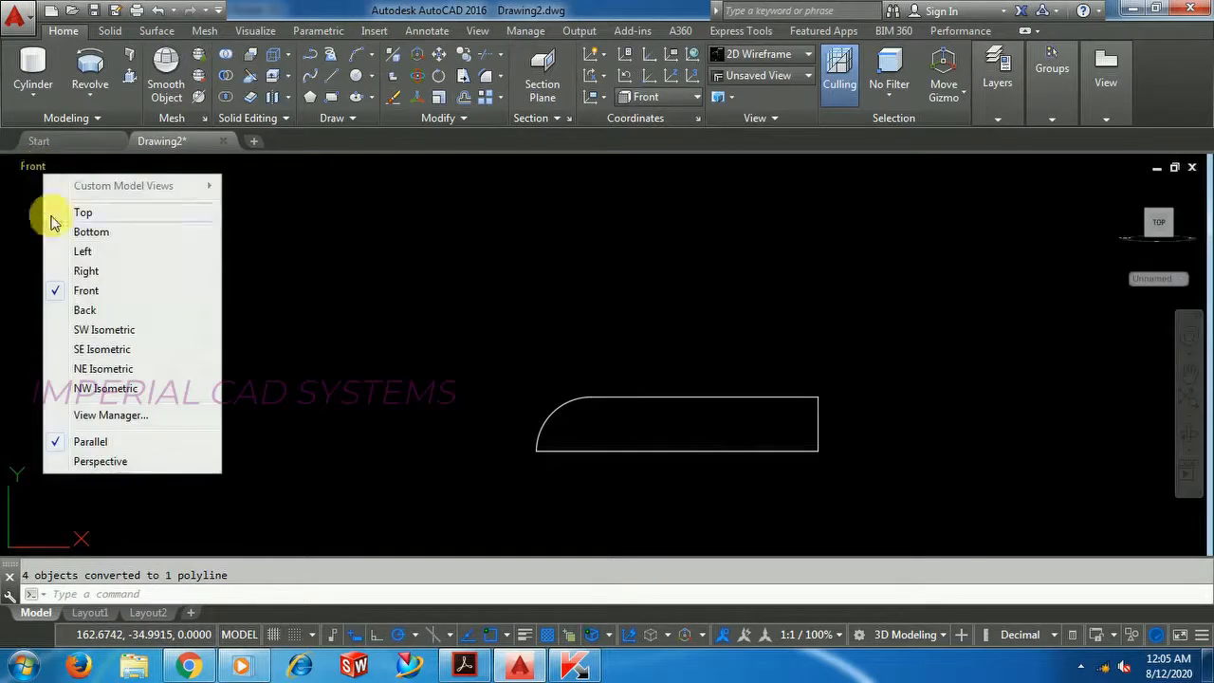
click(106, 388)
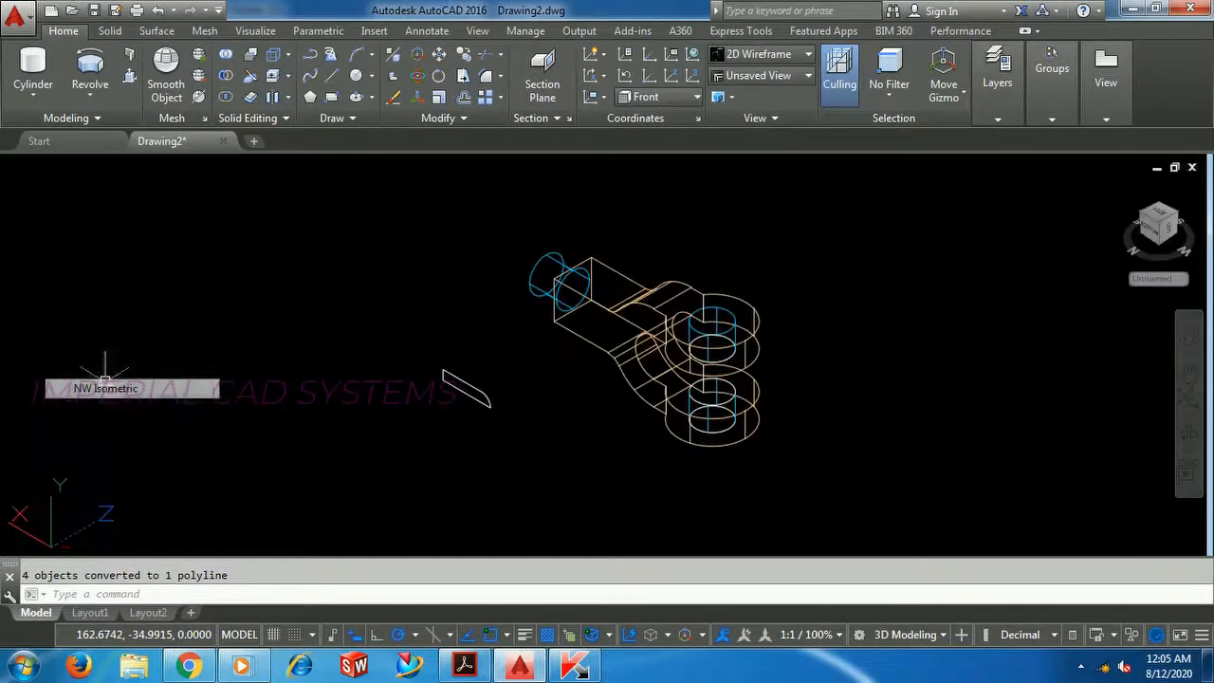
scroll(458, 349, up, 4)
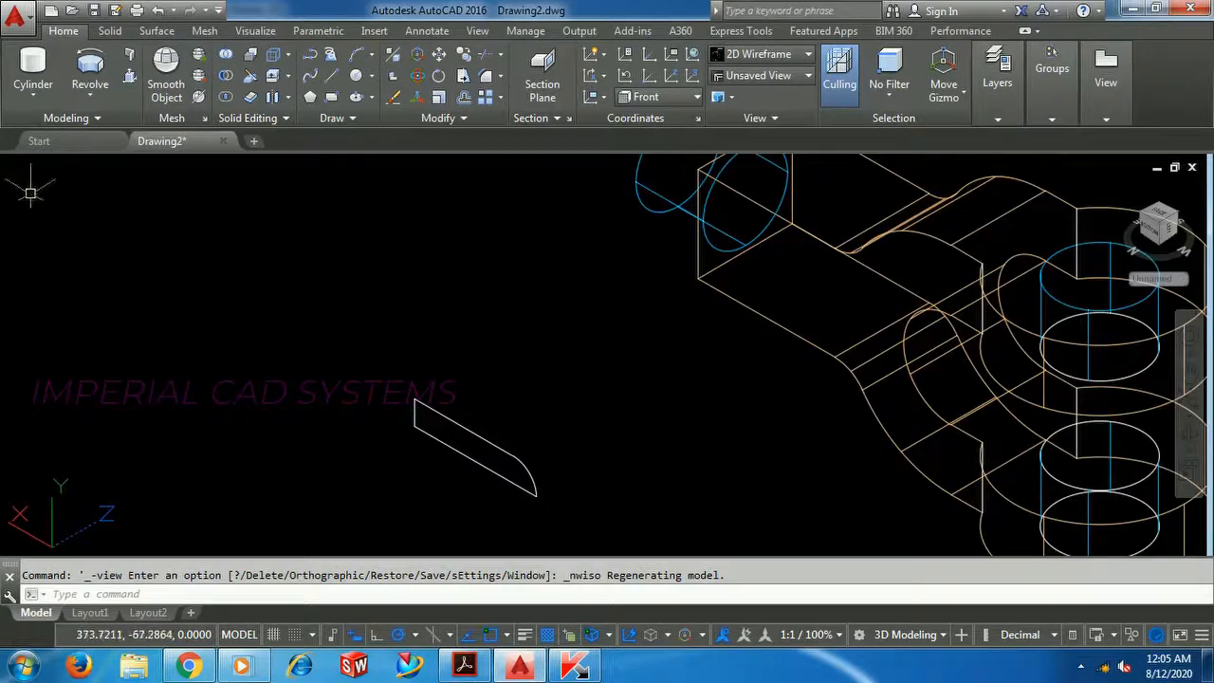
click(129, 168)
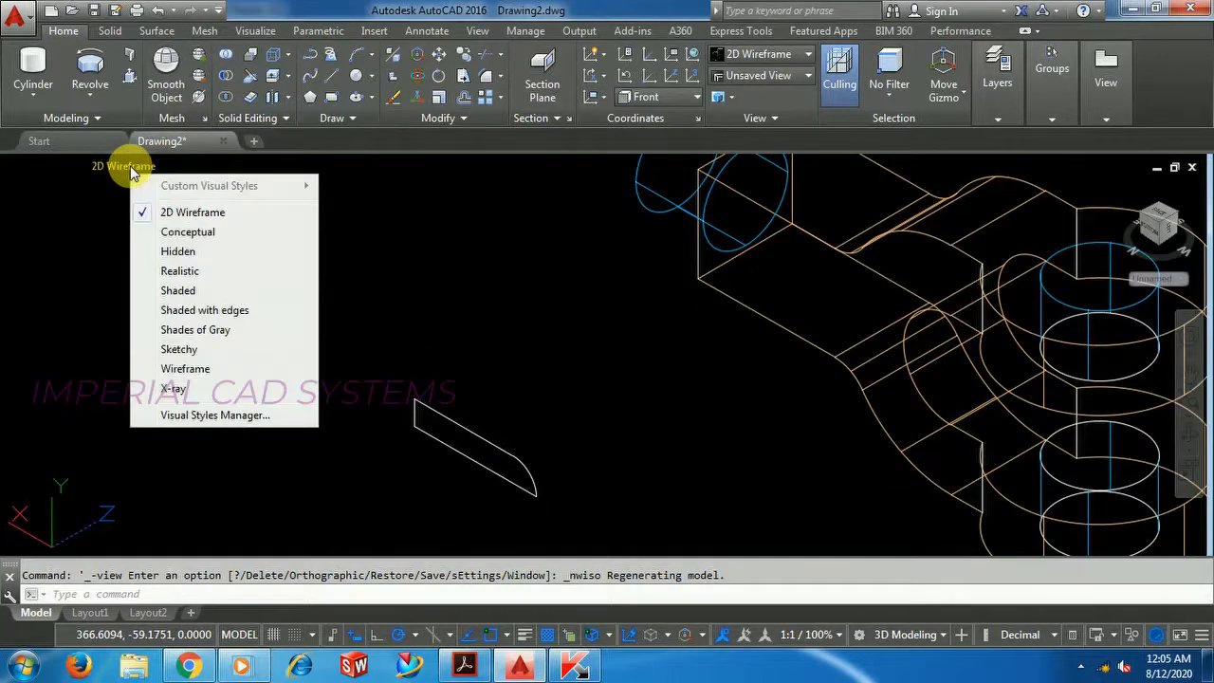
click(166, 272)
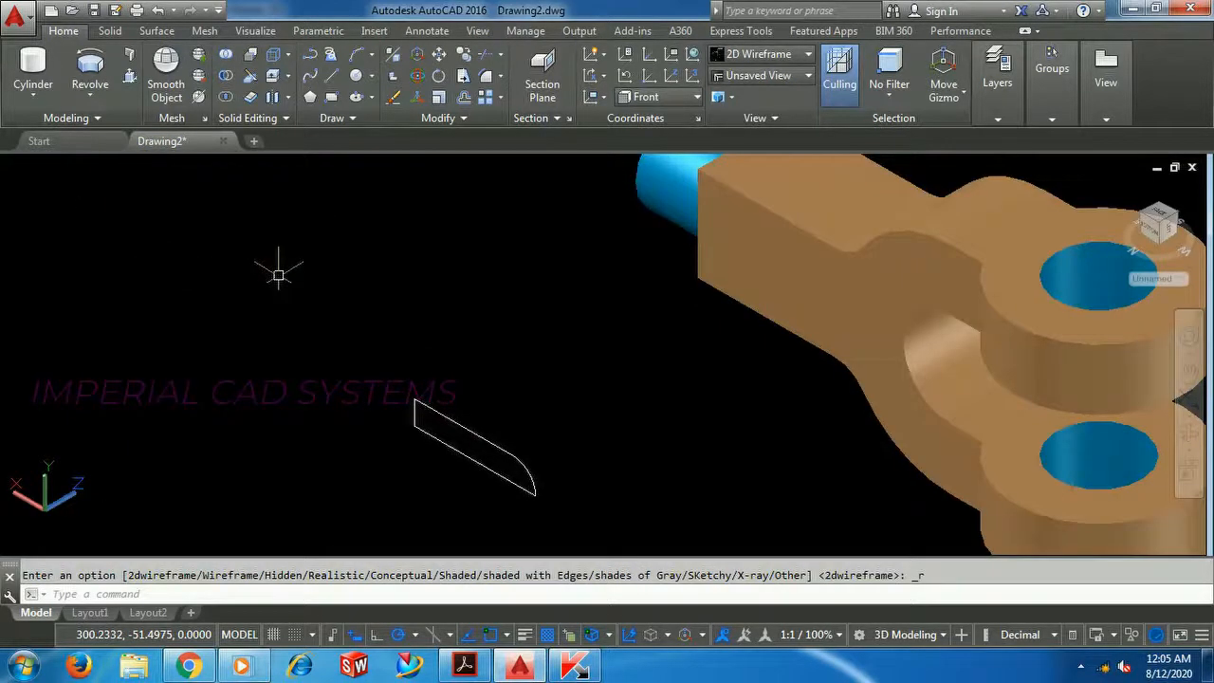
scroll(446, 322, down, 1)
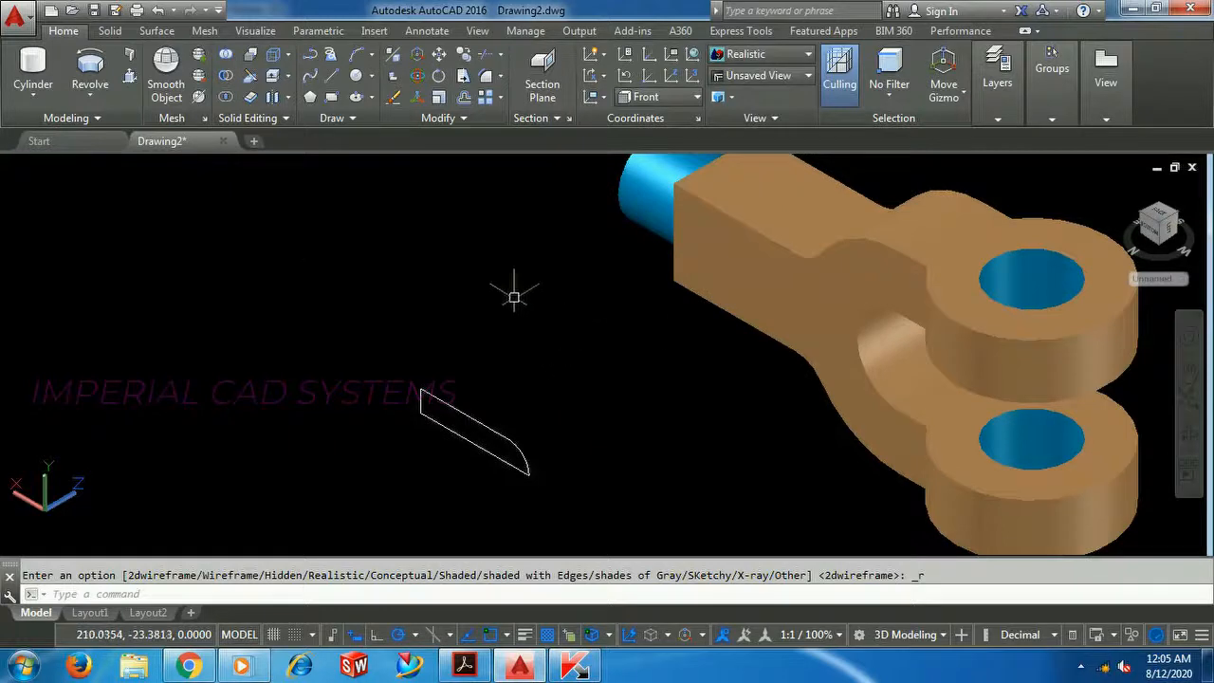
click(28, 171)
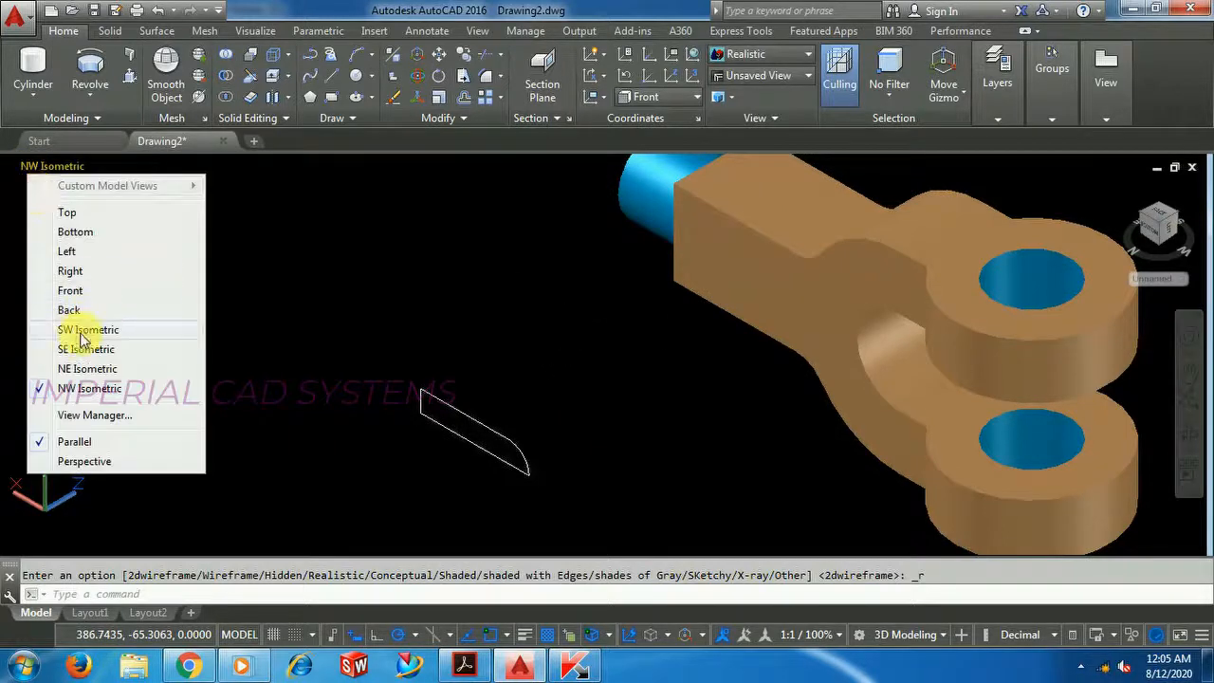
click(82, 368)
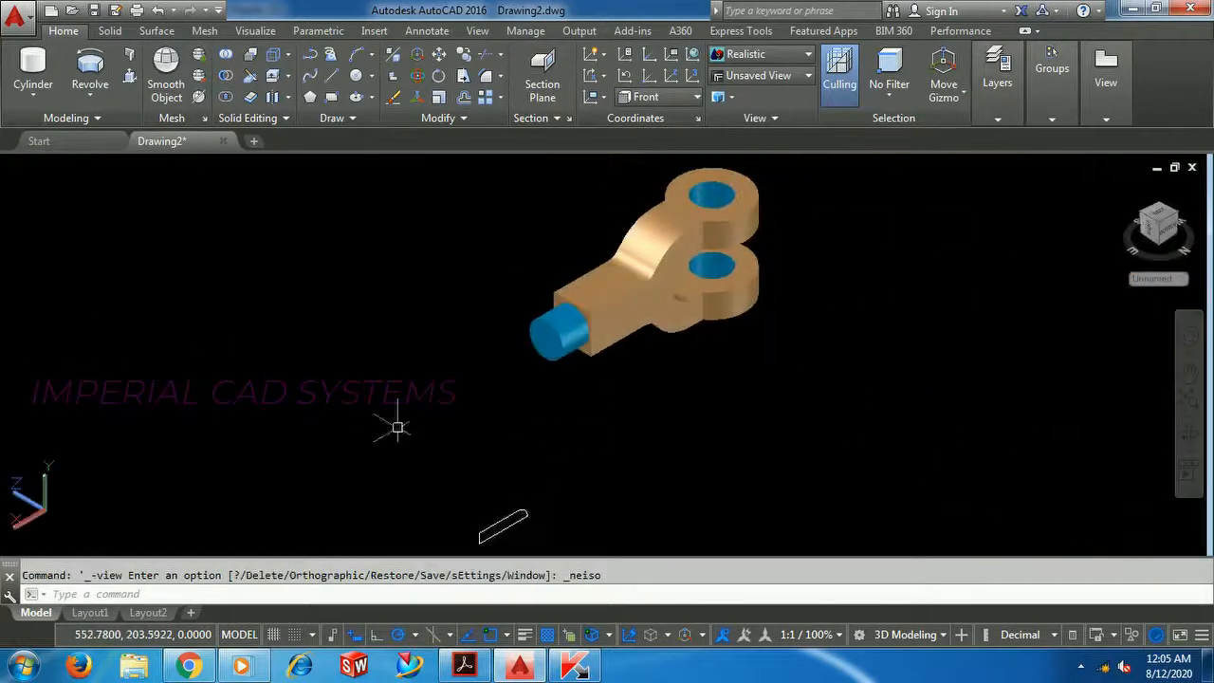
middle_drag(469, 446, 499, 393)
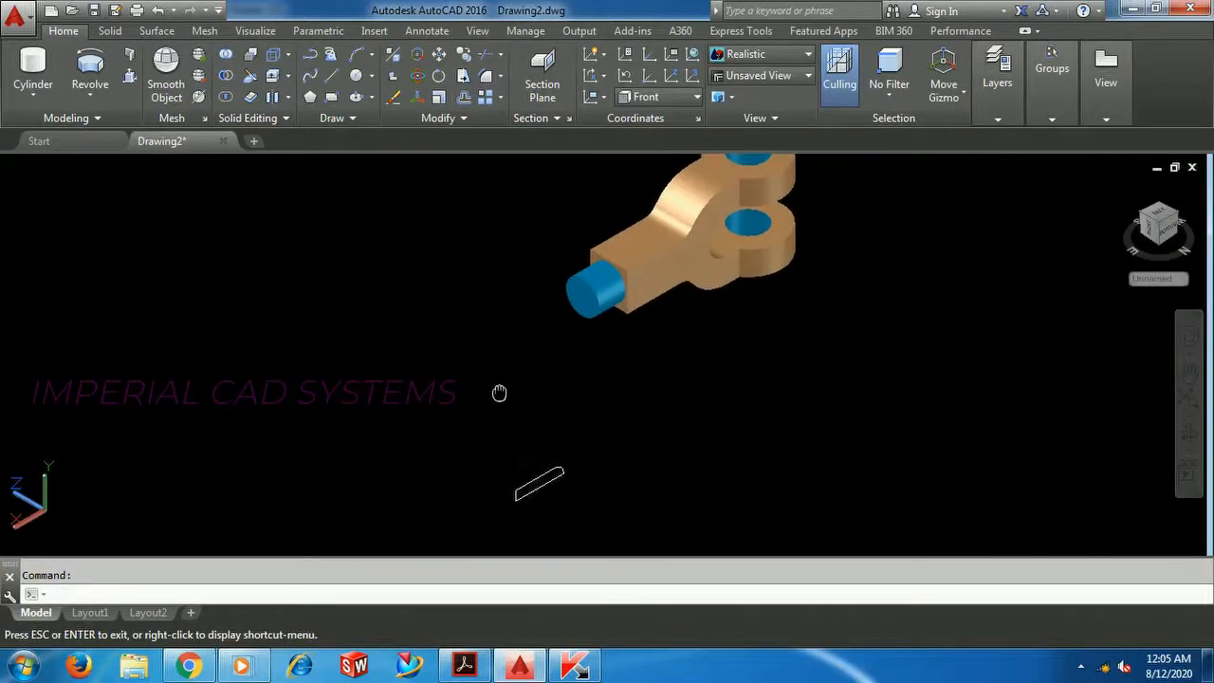
- Revolve the rounded-end profile 360 degrees about its long lower edge into a round-nosed cylindrical solid
click(90, 69)
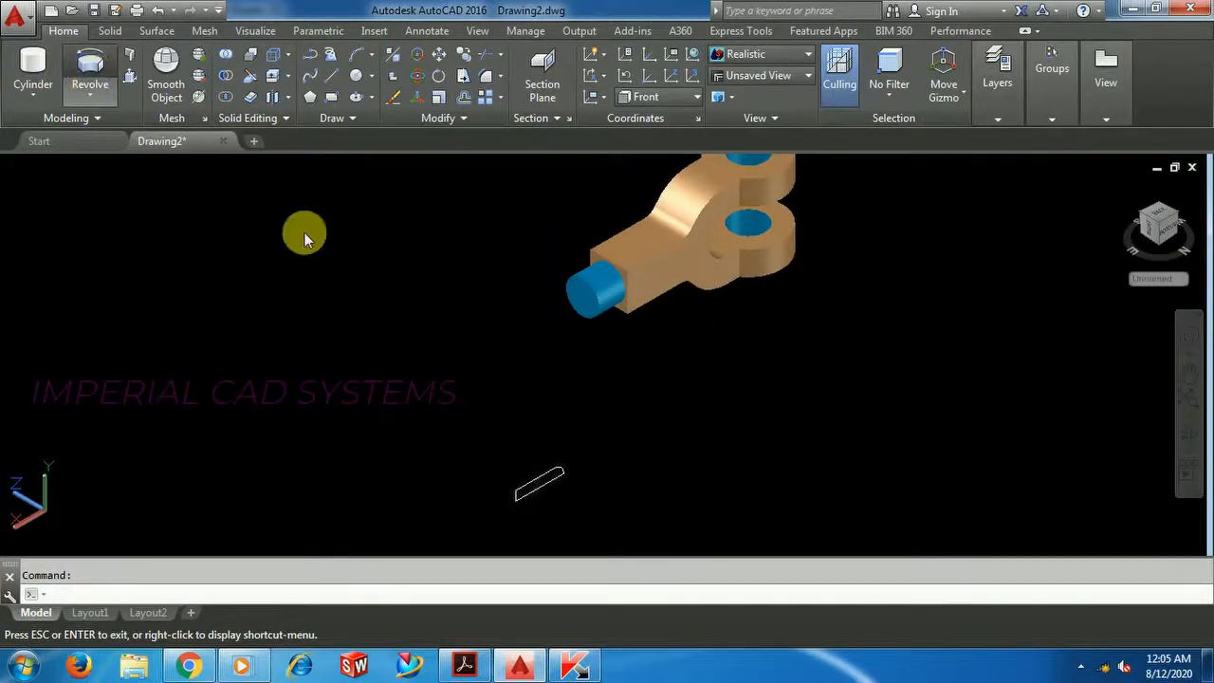
click(539, 484)
right_click(574, 425)
click(605, 432)
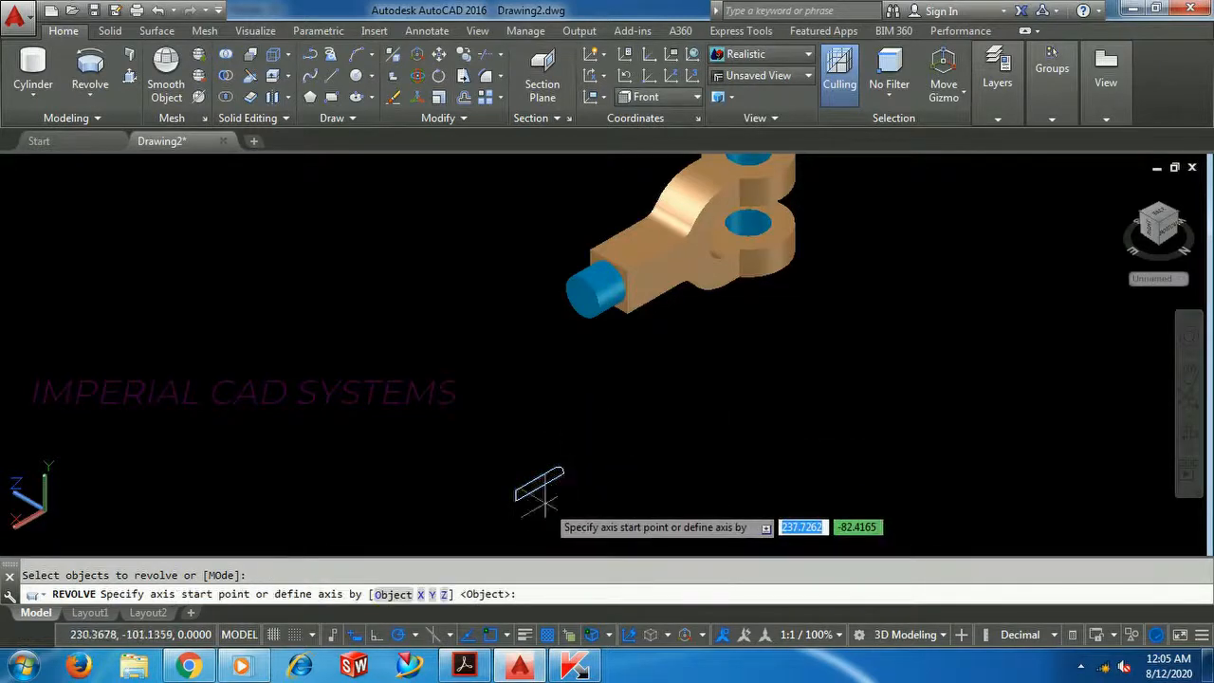
scroll(535, 489, up, 3)
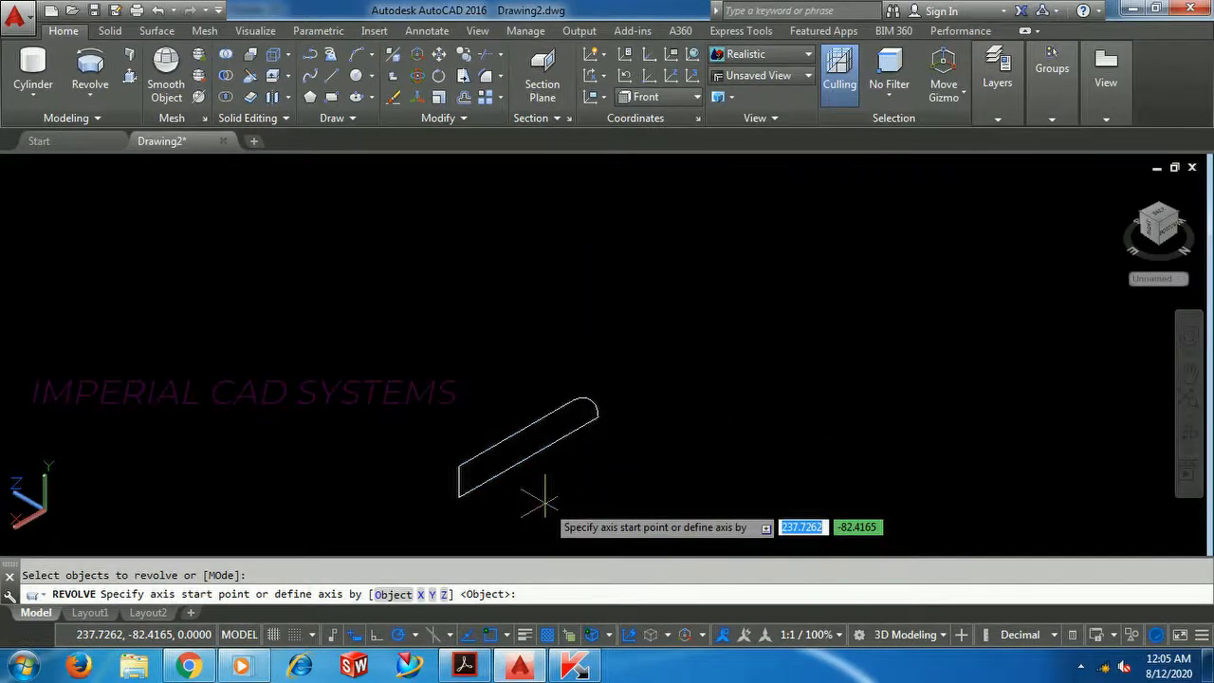
click(460, 495)
click(598, 411)
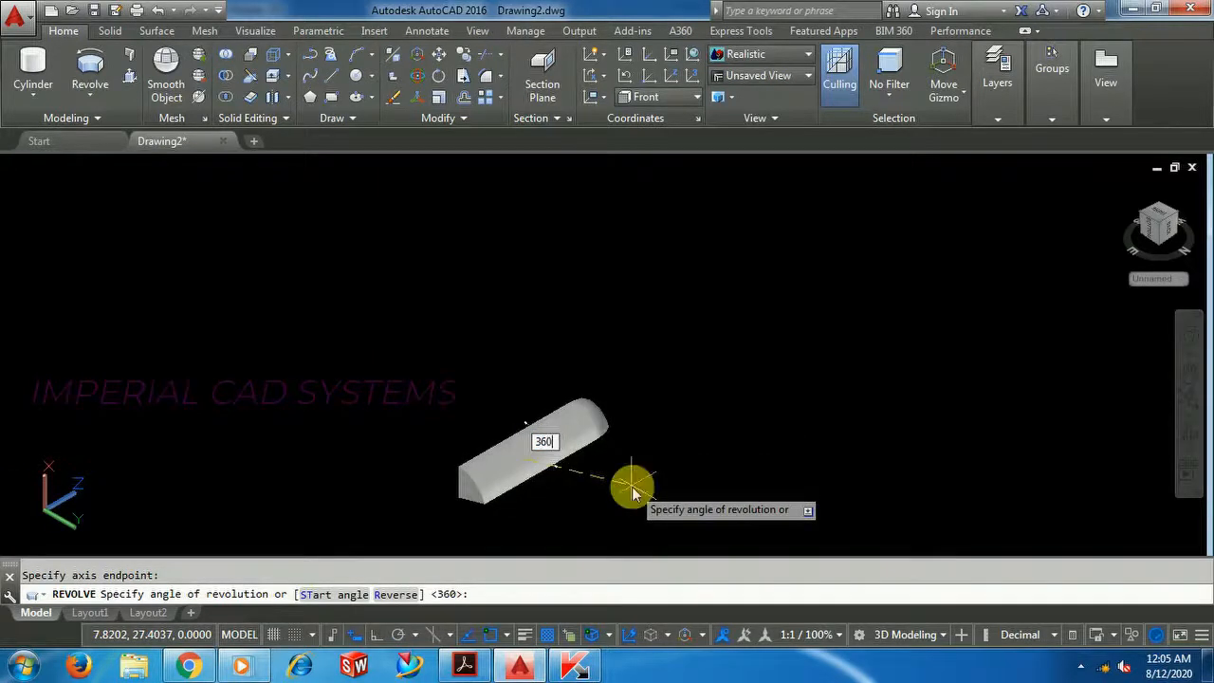
key(Return)
- Set the revolved round-nosed solid's colour to Color 140
click(575, 455)
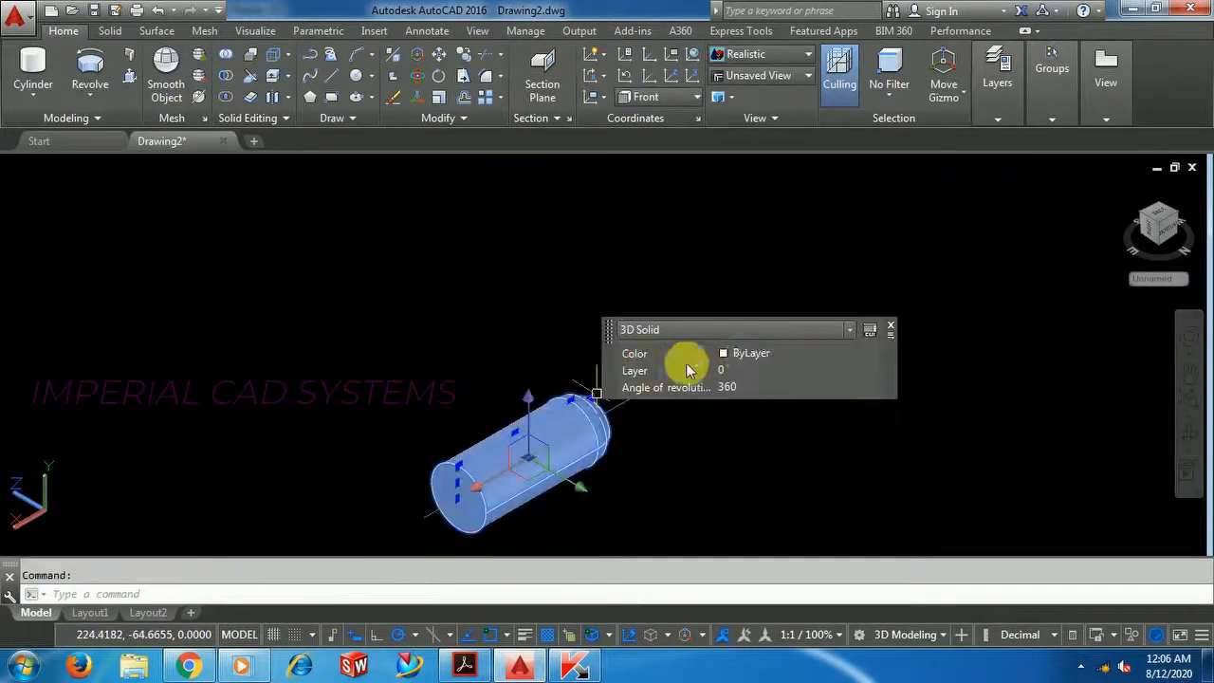
click(750, 353)
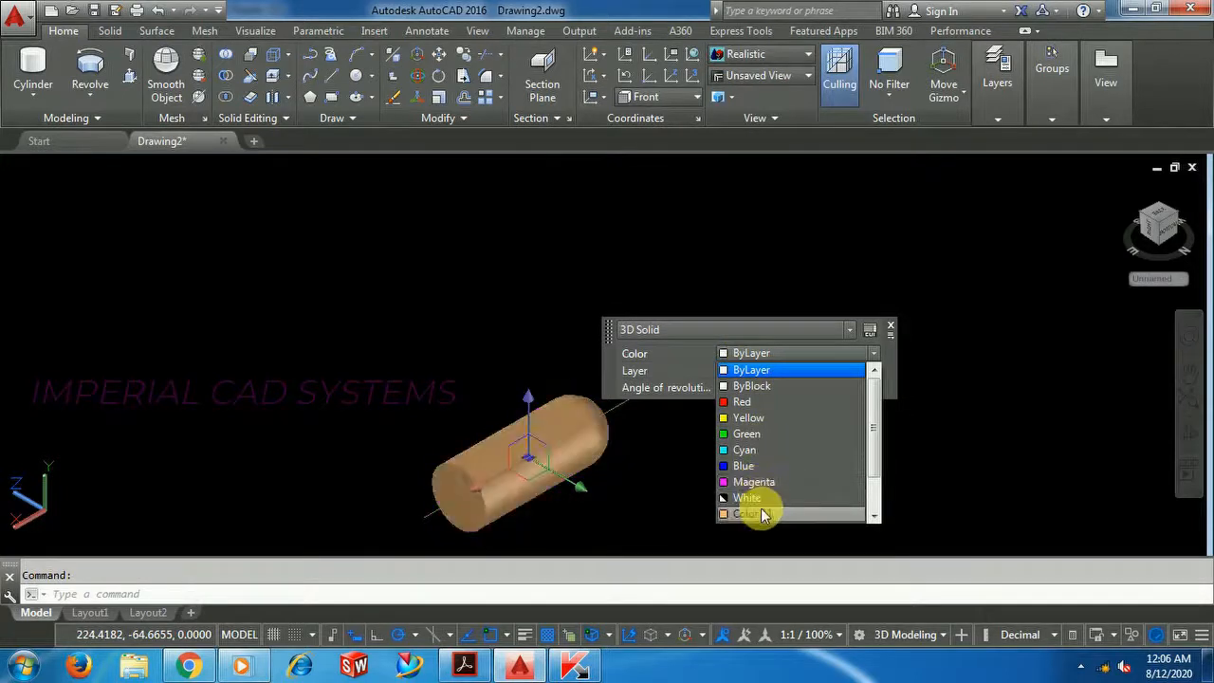
scroll(763, 508, down, 1)
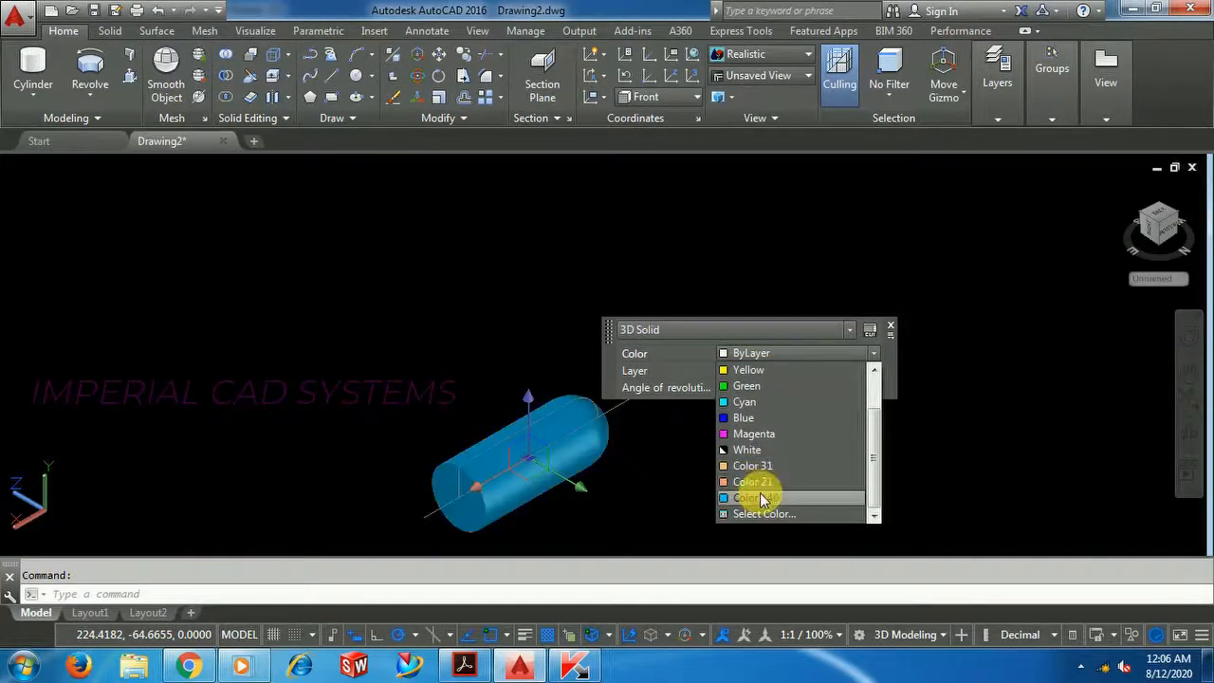
click(760, 493)
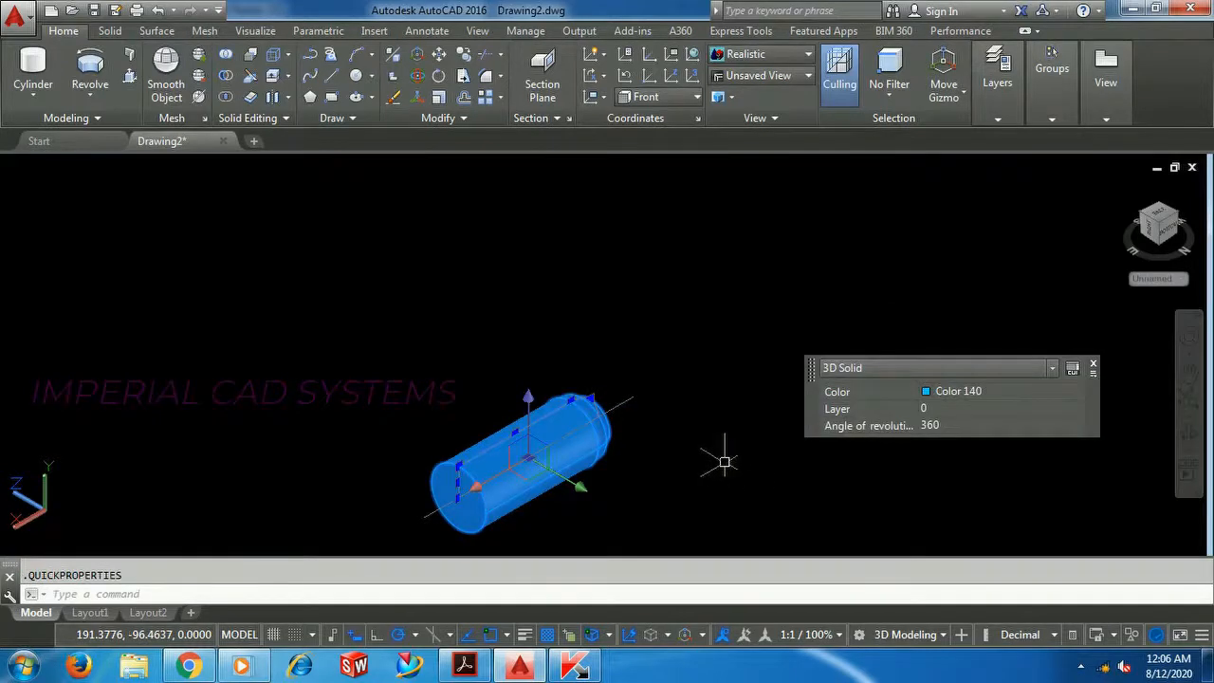
key(Escape)
- Move the round-nosed solid by its flat end's centre to the nearest upper corner of the square shank's end face
scroll(670, 359, down, 4)
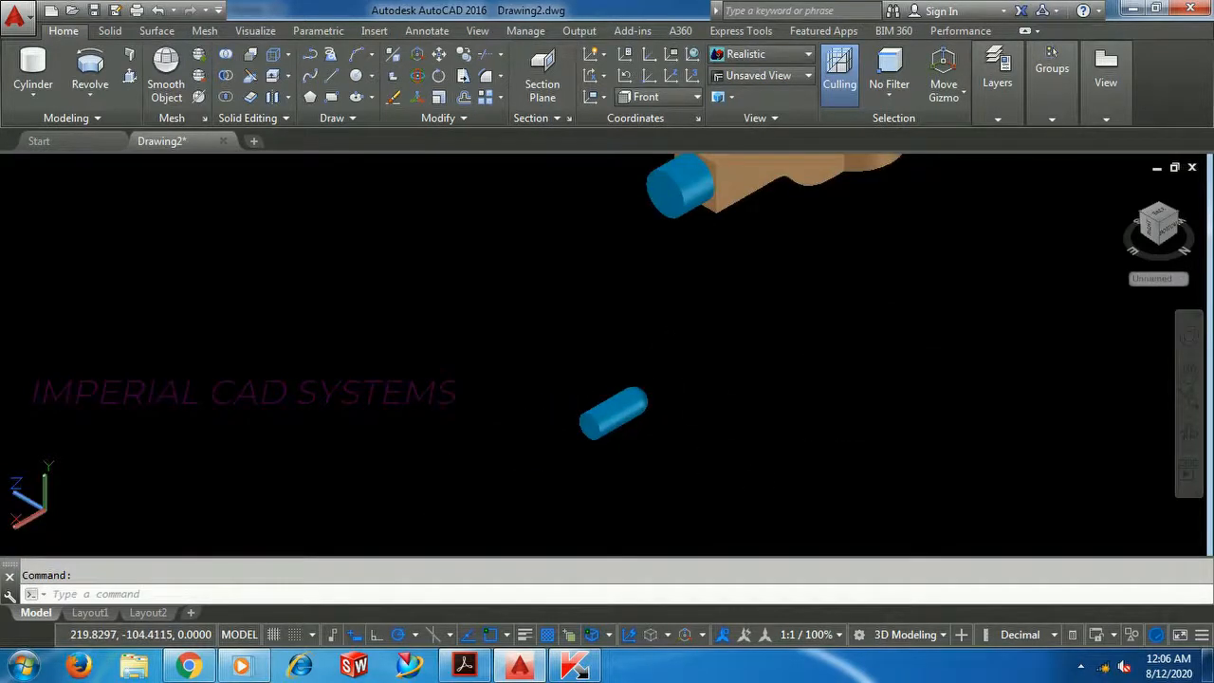
middle_drag(678, 372, 653, 423)
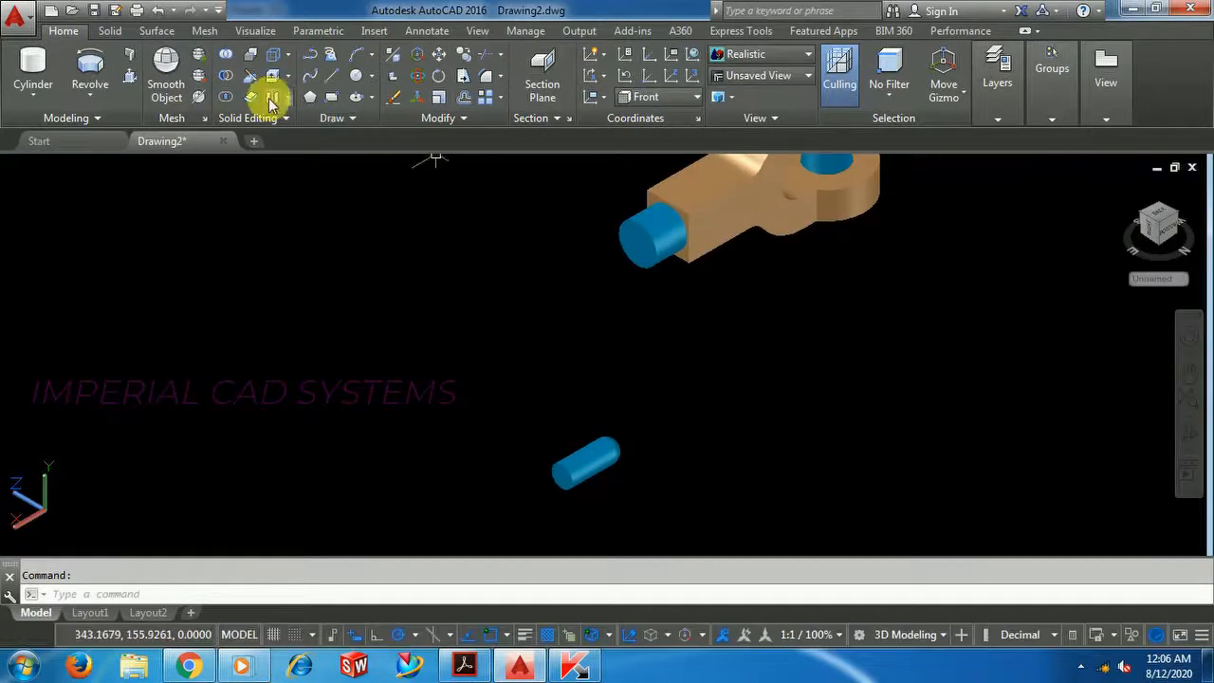
click(438, 57)
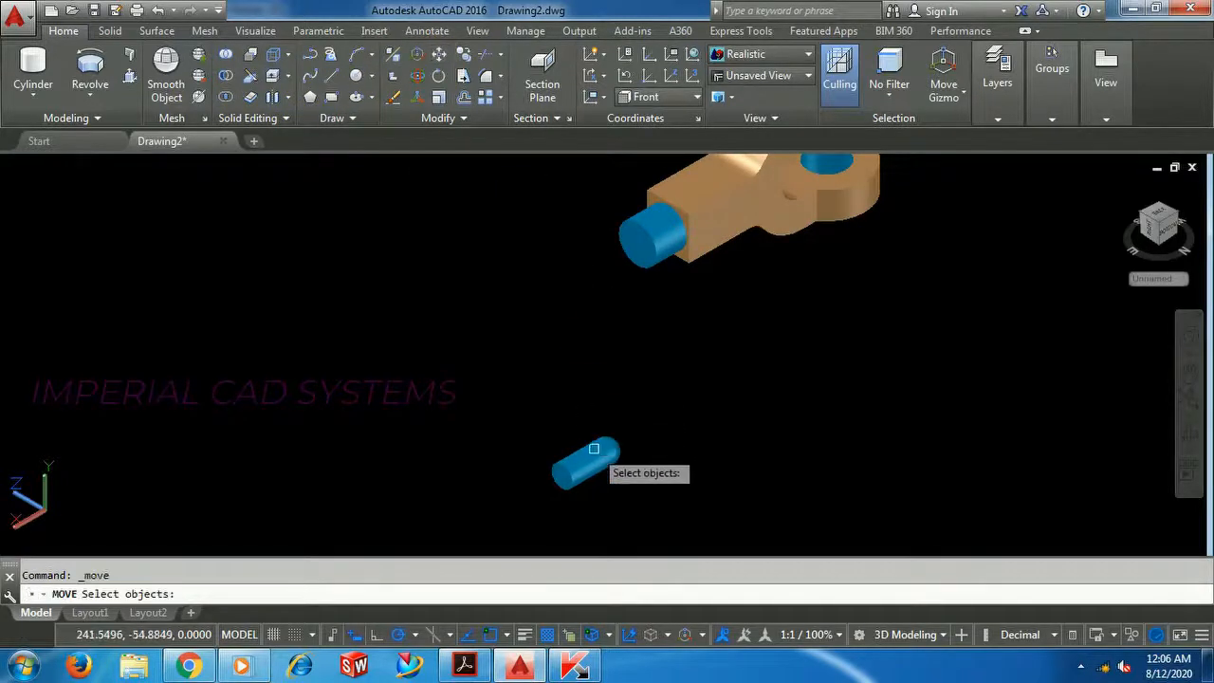
click(565, 467)
key(Return)
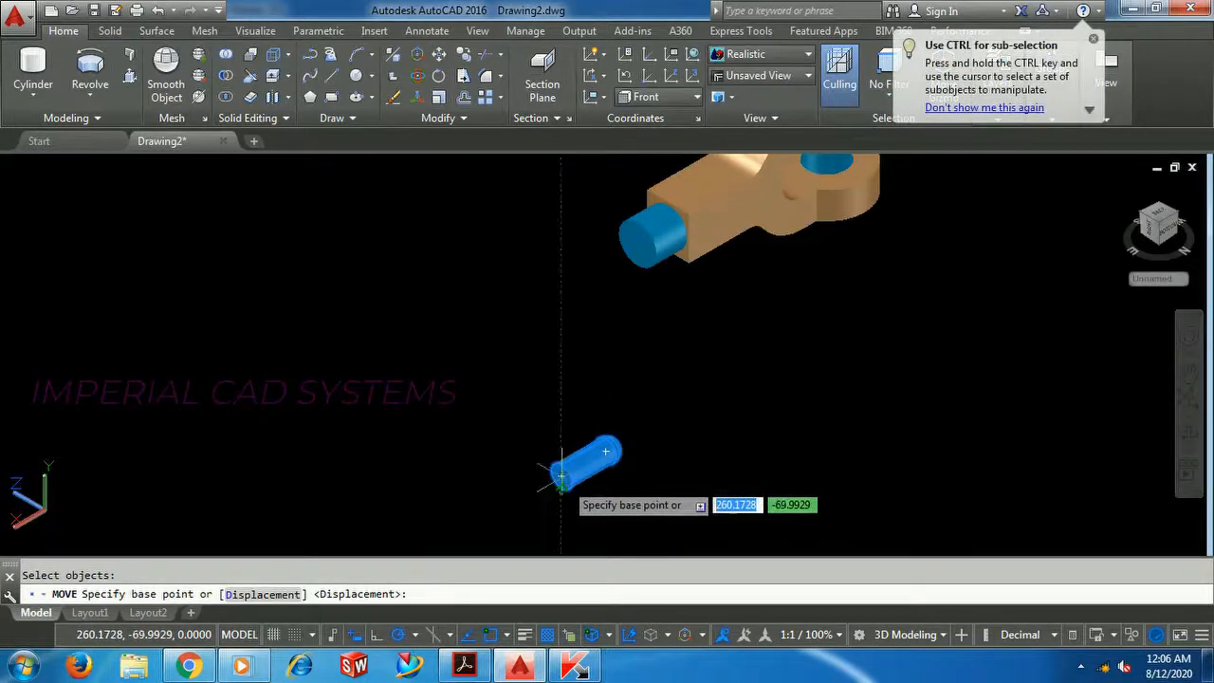
click(561, 476)
scroll(664, 313, up, 6)
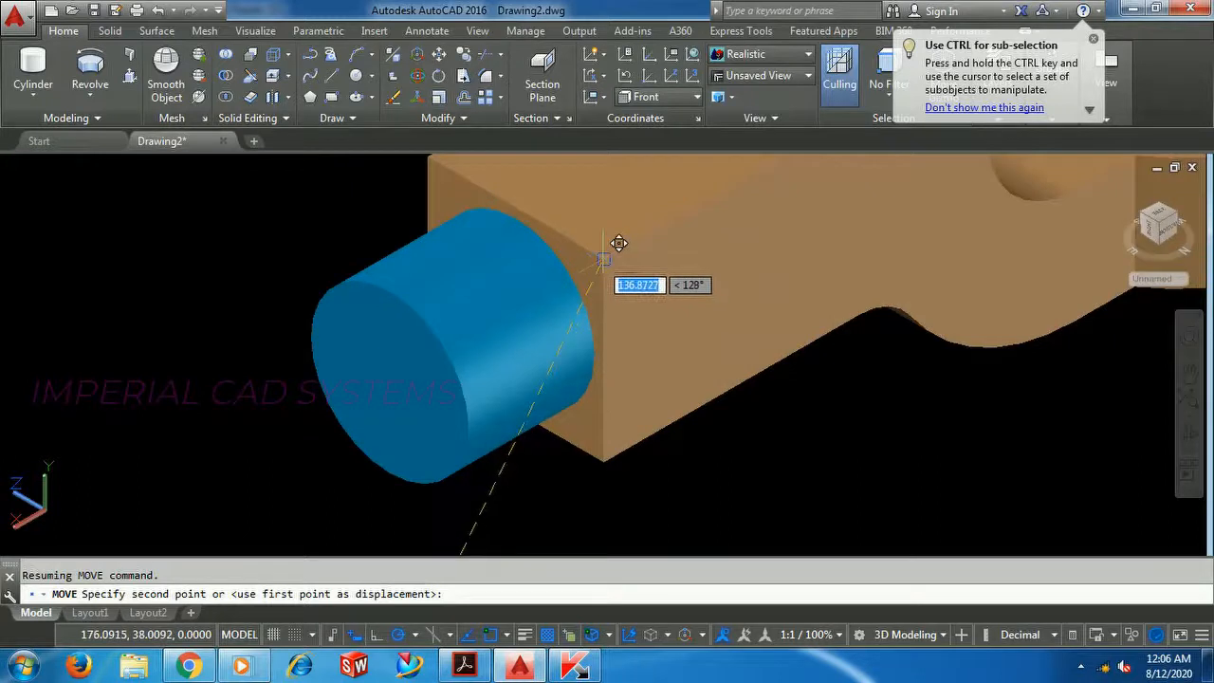
click(619, 237)
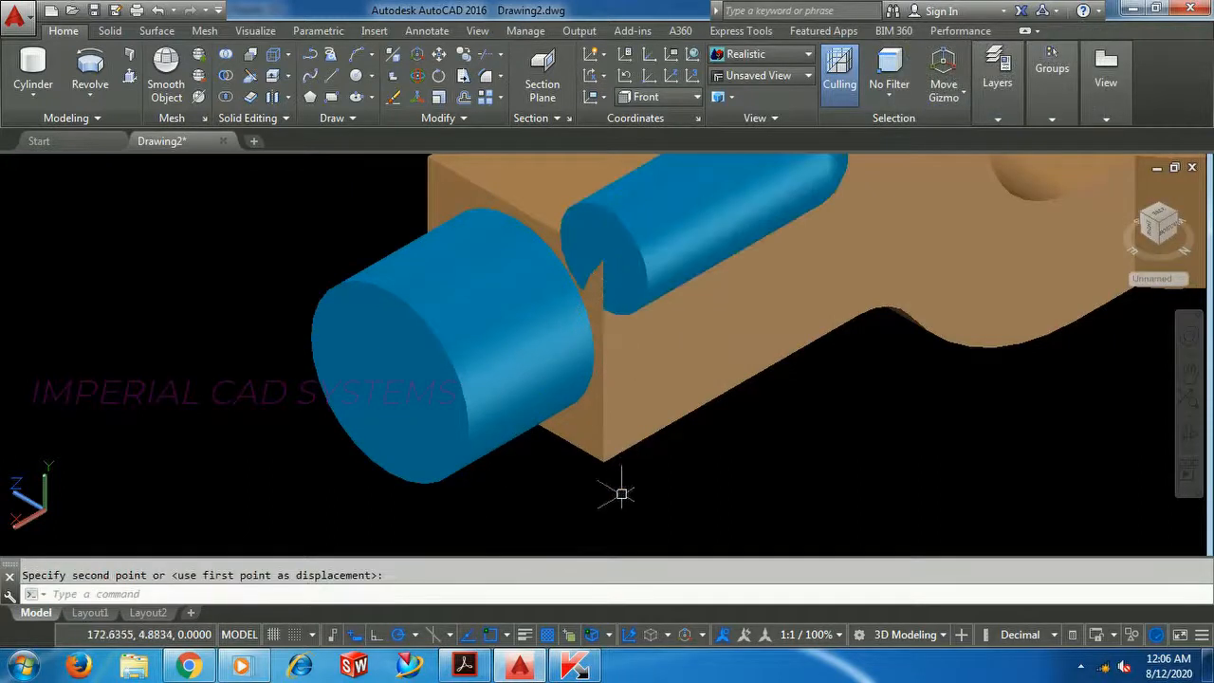
- Copy the round-nosed solid from its flat end's centre to the other three corners of the square shank's end face
text(B)
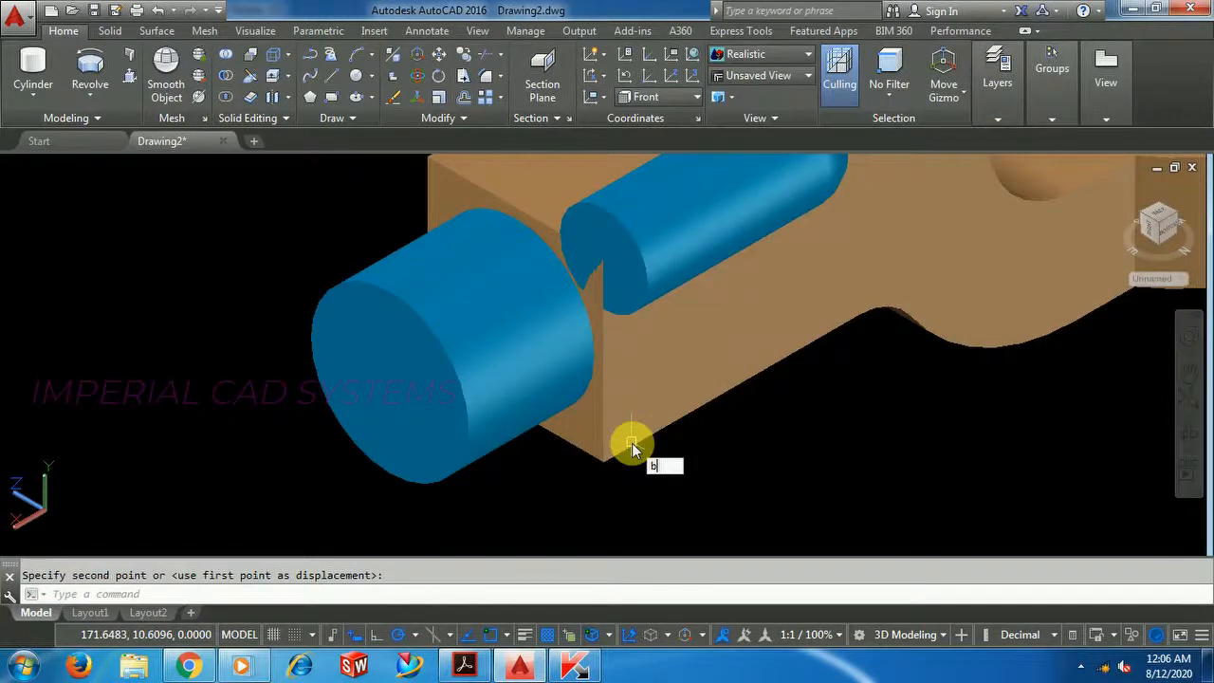
key(BackSpace)
text(CO)
key(Return)
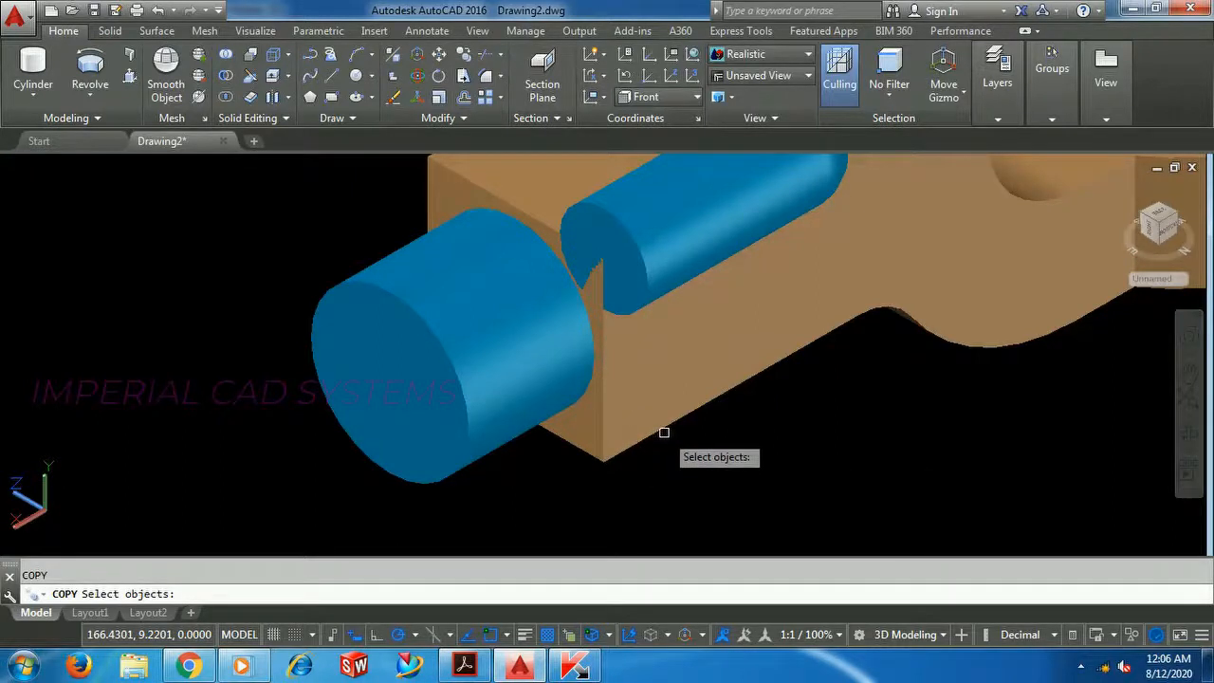
click(658, 254)
key(Return)
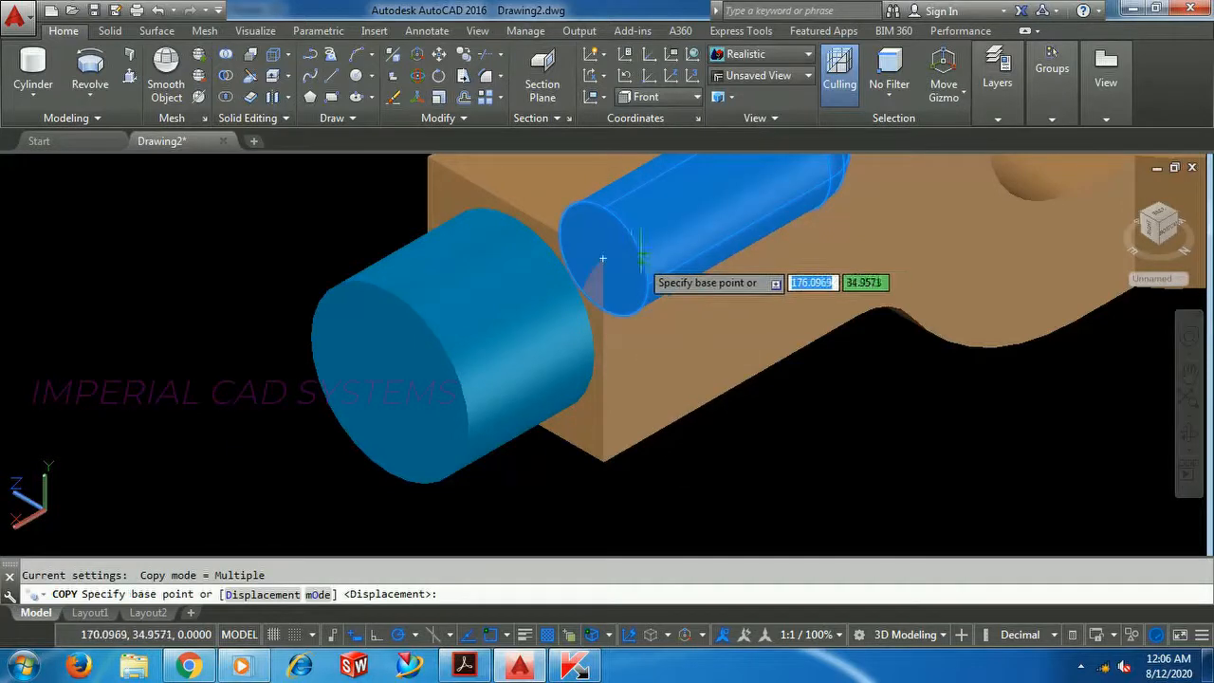
click(603, 259)
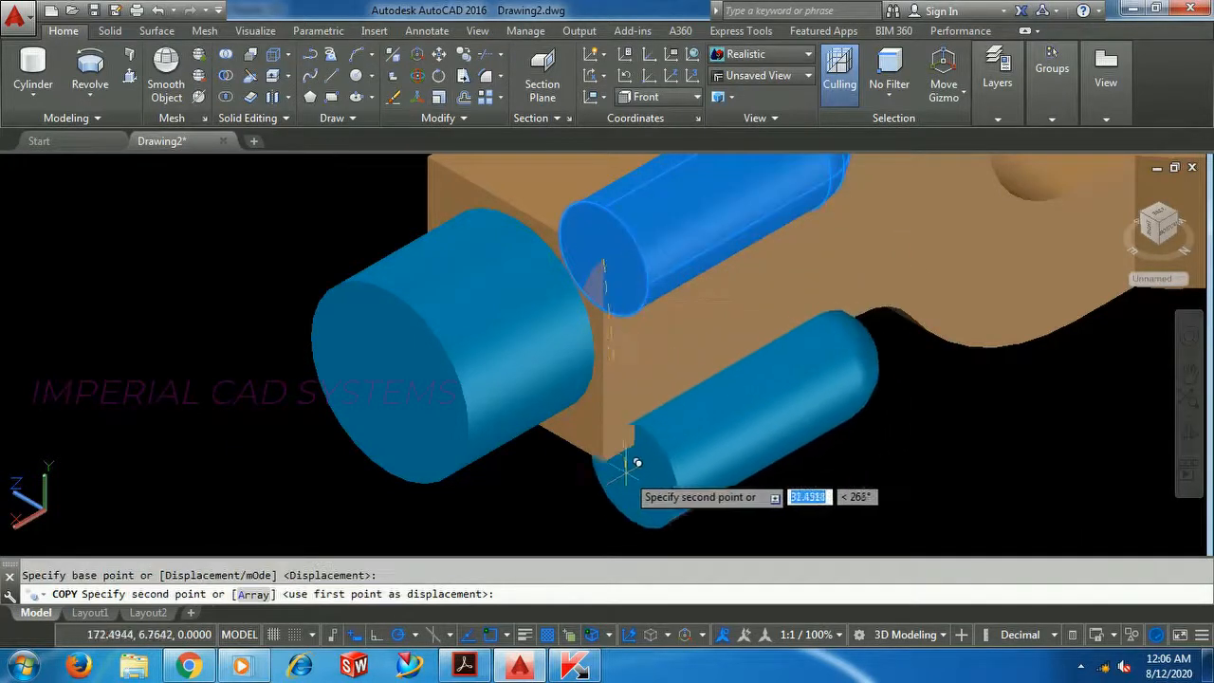
click(612, 453)
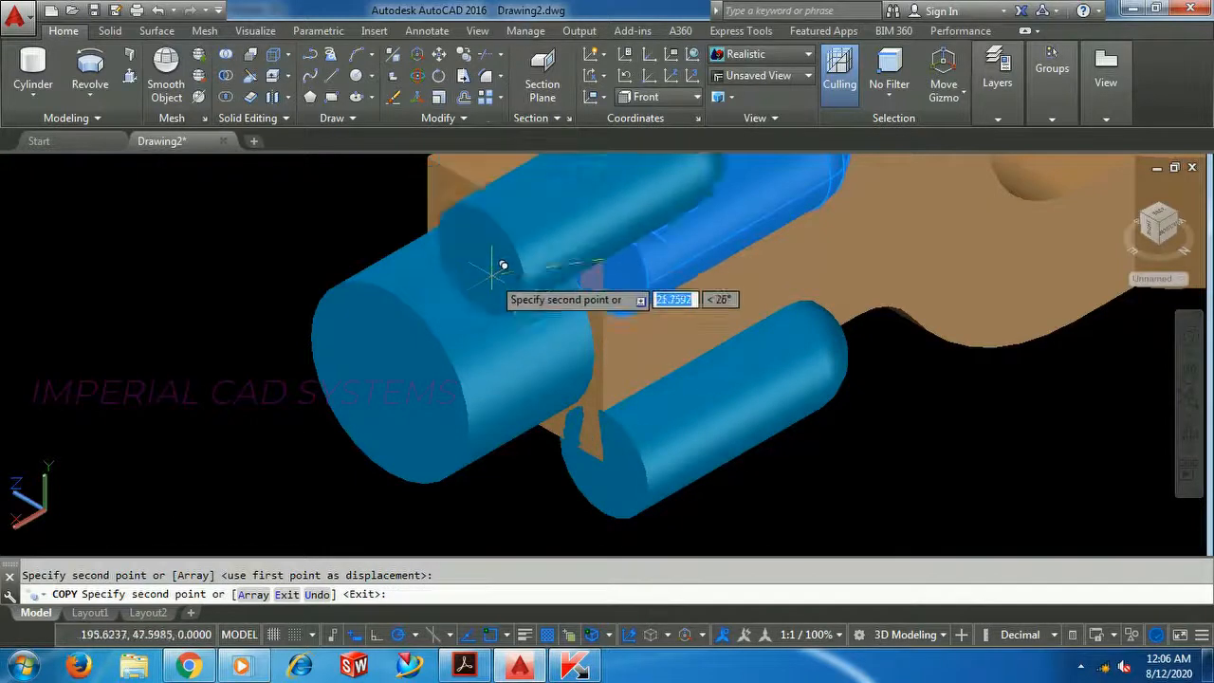
click(515, 310)
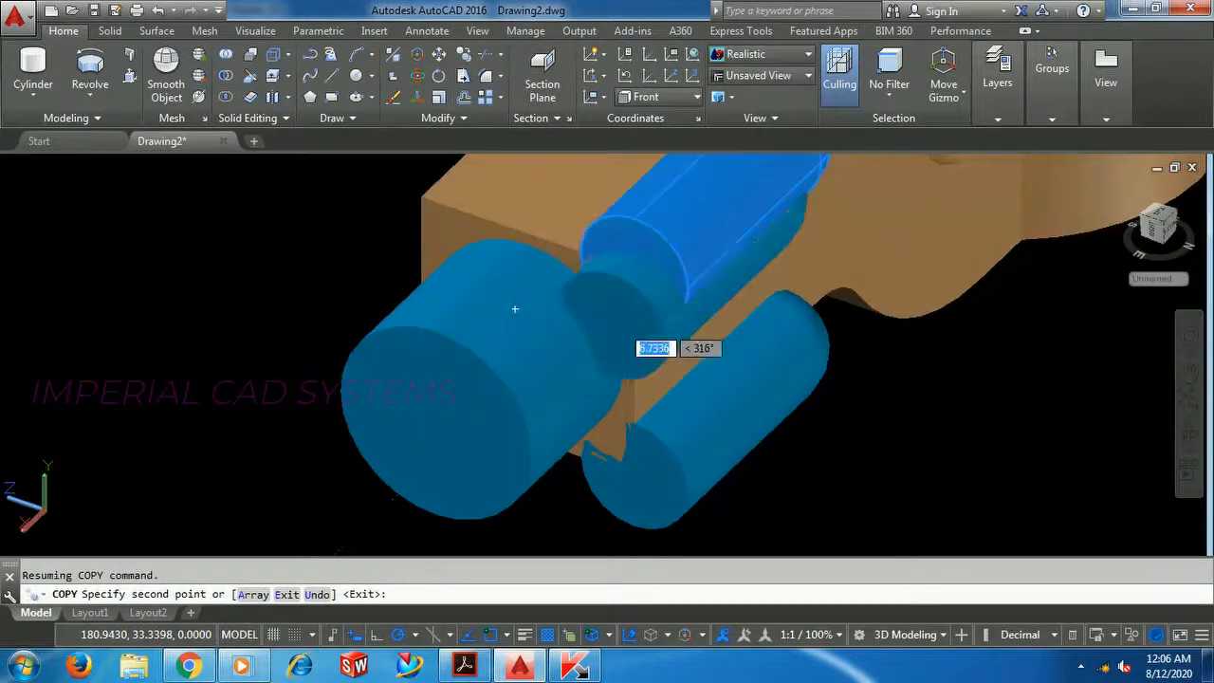
shift+middle_drag(529, 387, 650, 342)
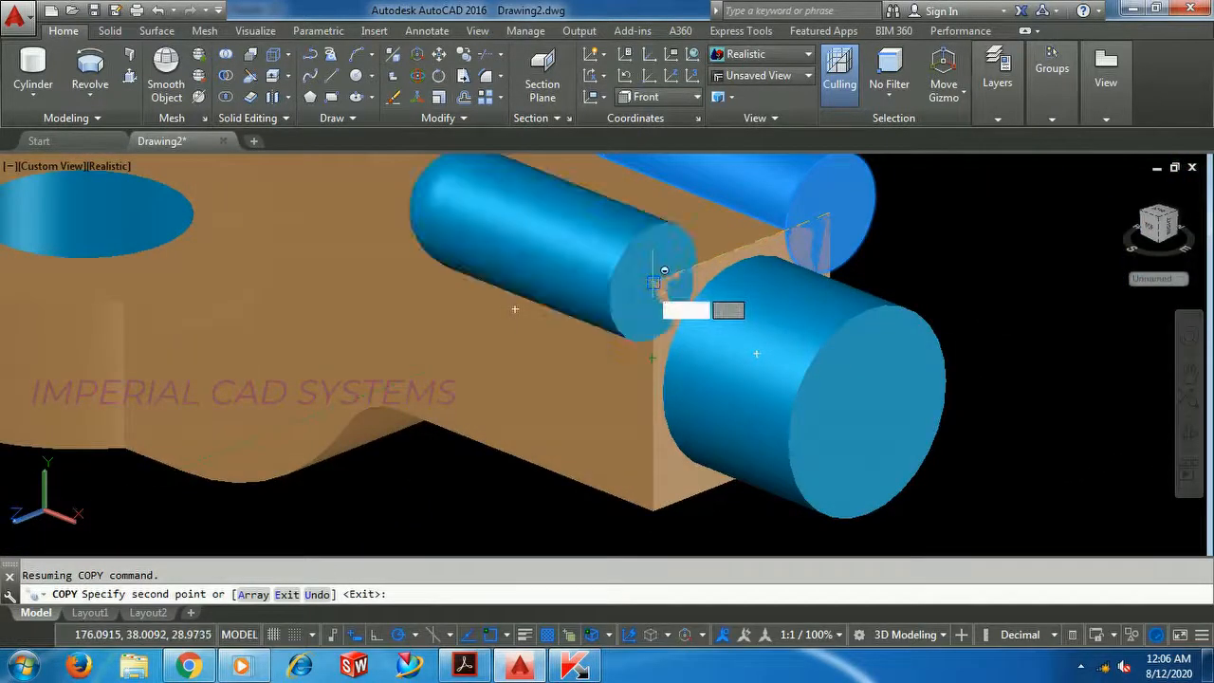
click(657, 277)
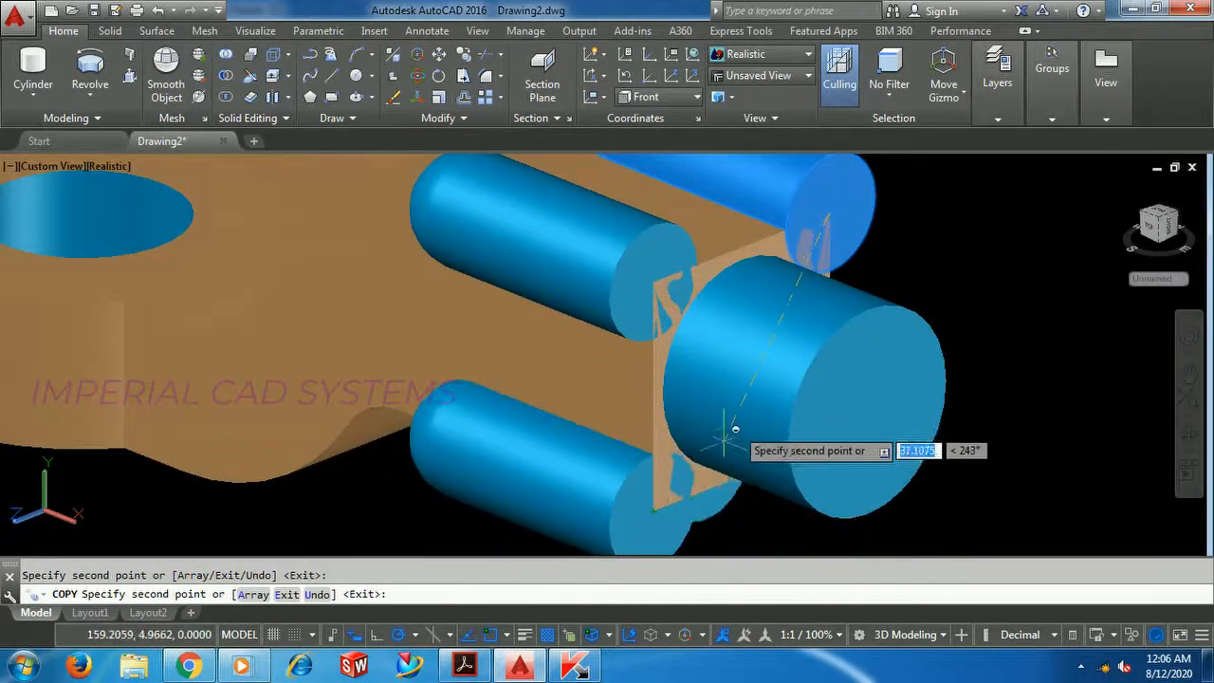
key(Escape)
click(76, 115)
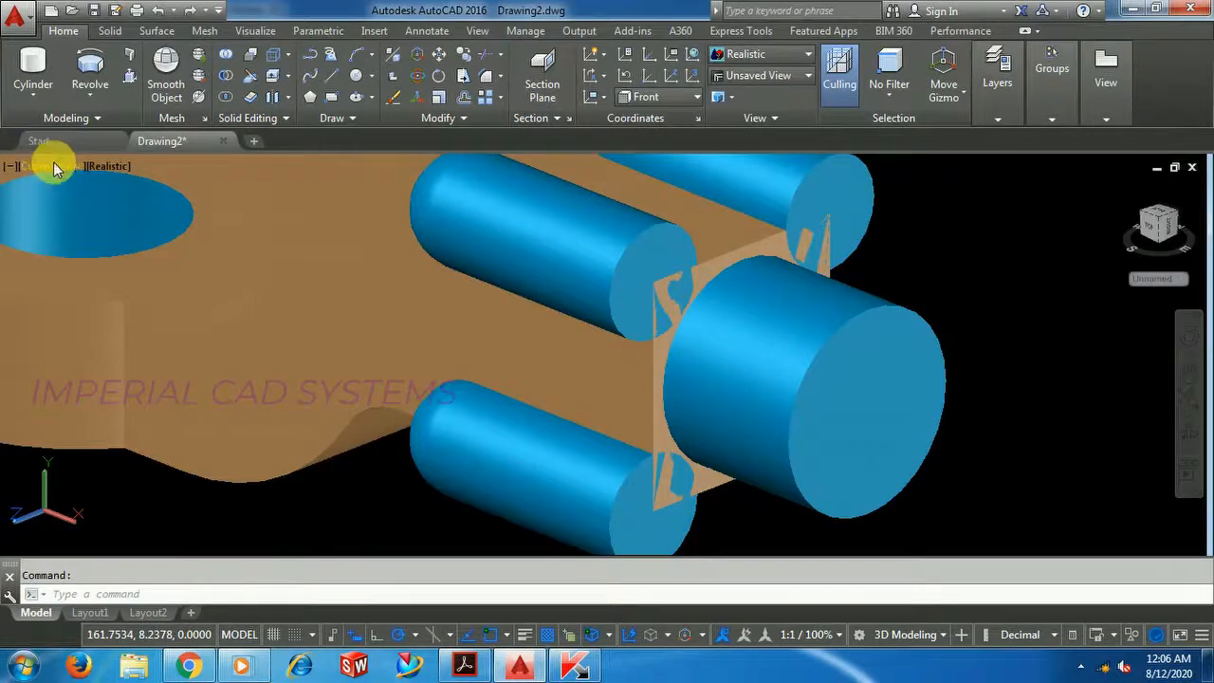
- Subtract the four round-nosed solids from the fork body to cut the grooves along the square shank's corners
scroll(581, 346, down, 5)
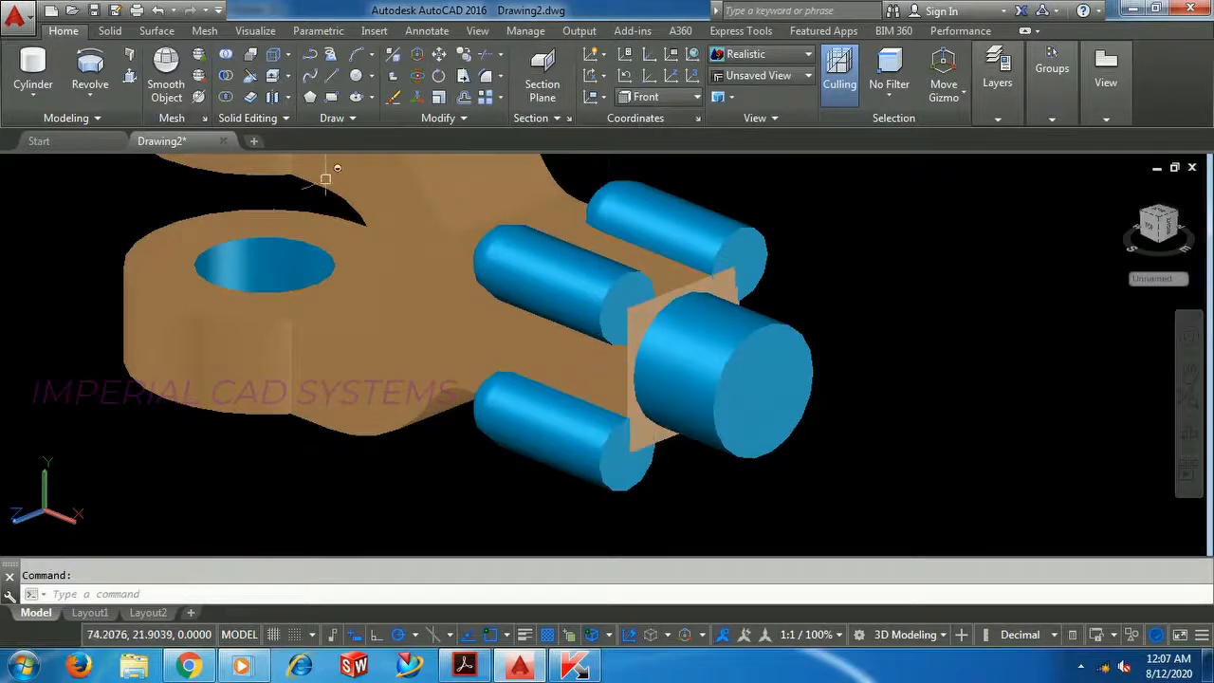
click(228, 75)
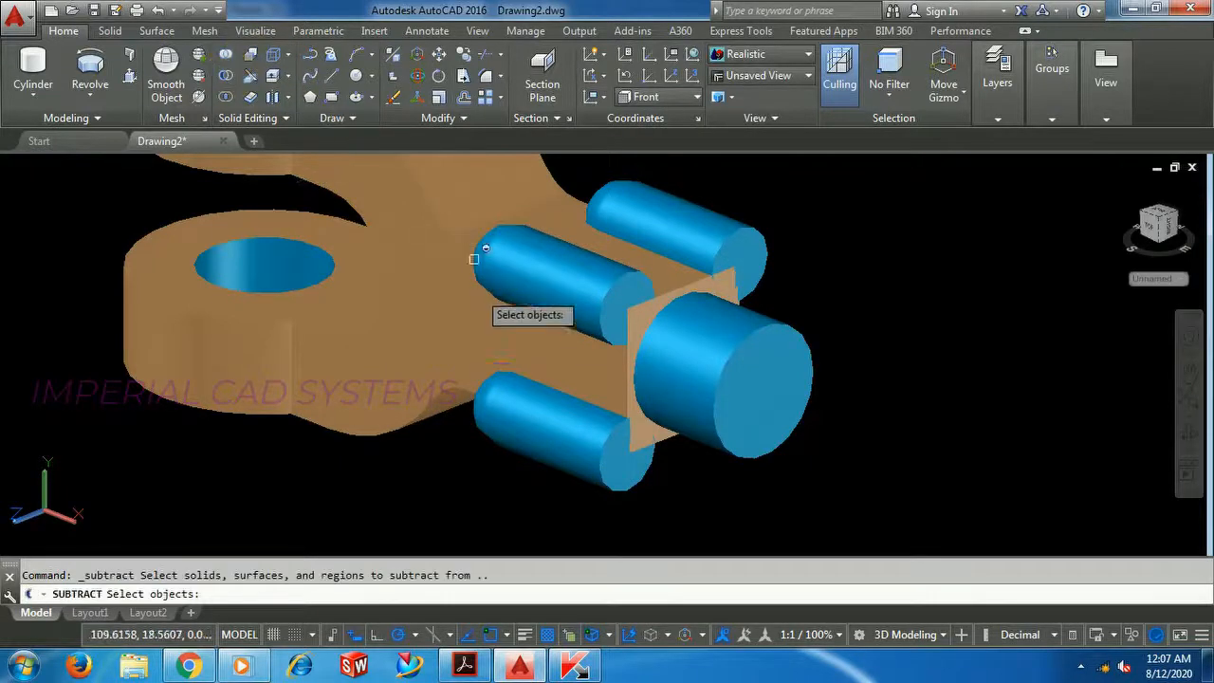
click(468, 320)
key(Return)
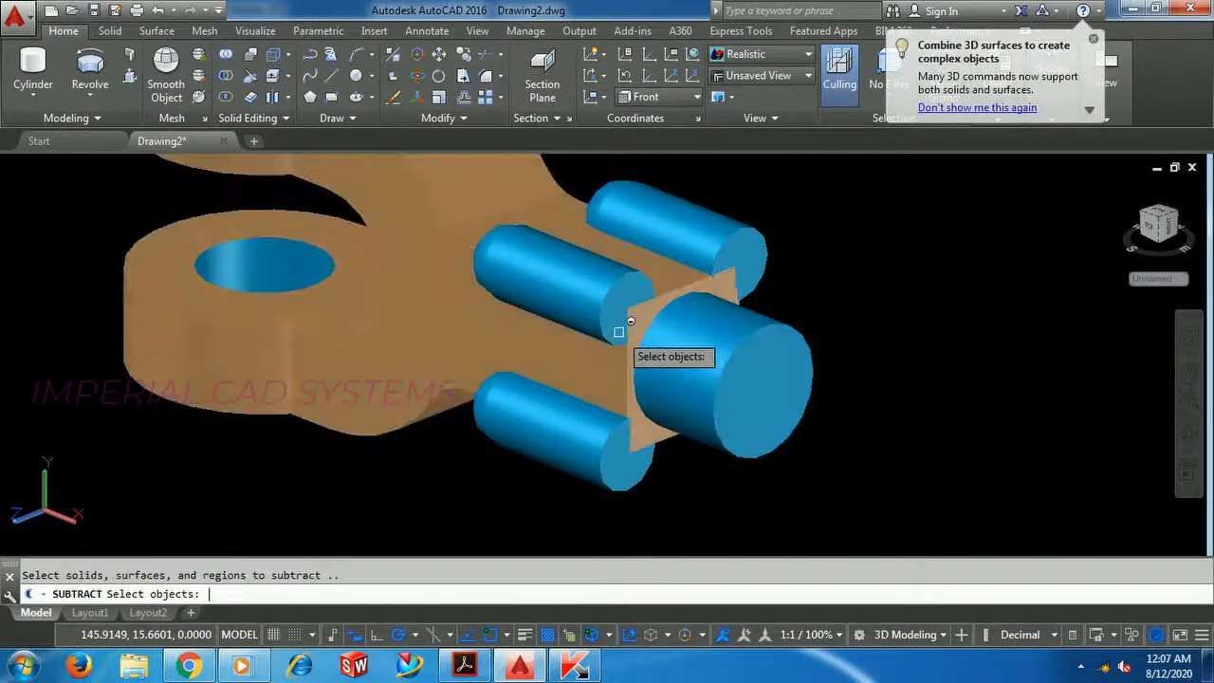
click(608, 265)
click(695, 228)
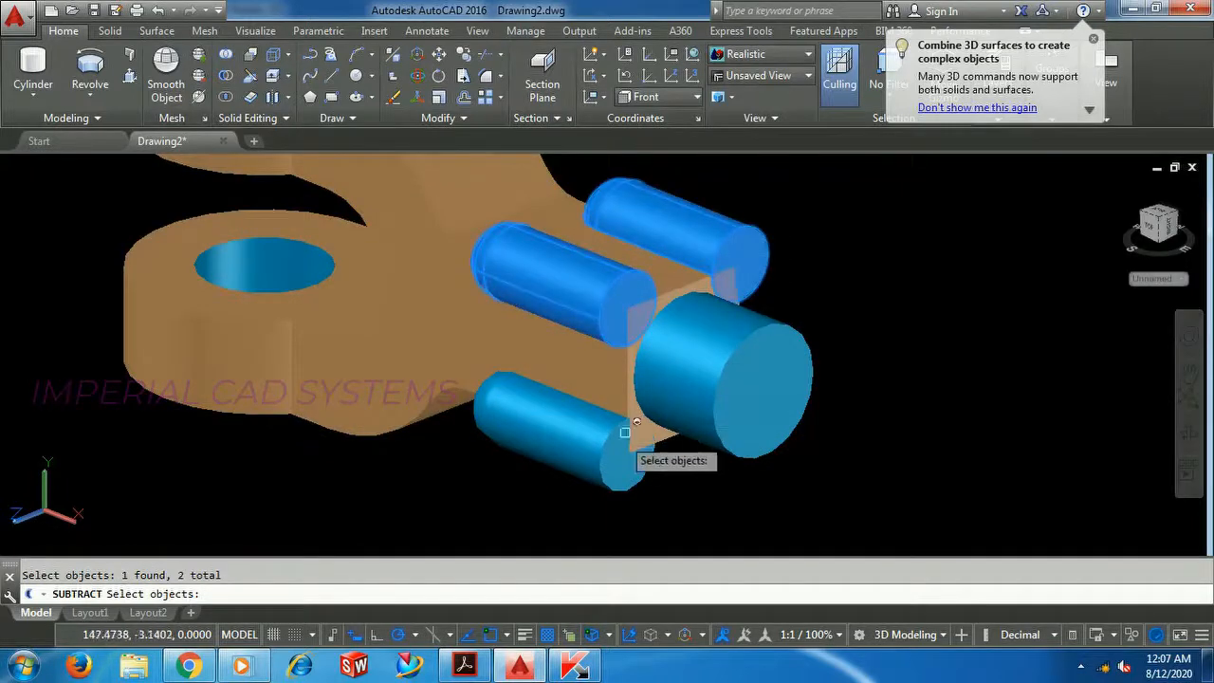
click(585, 442)
click(896, 484)
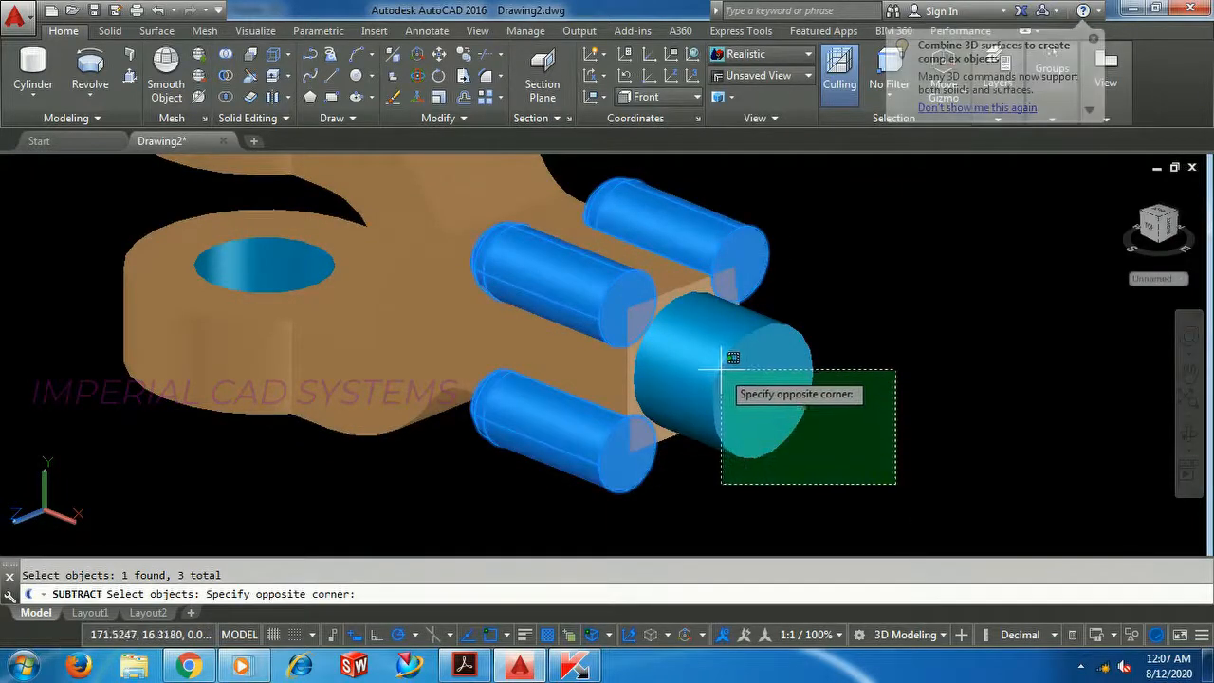
click(731, 365)
key(Return)
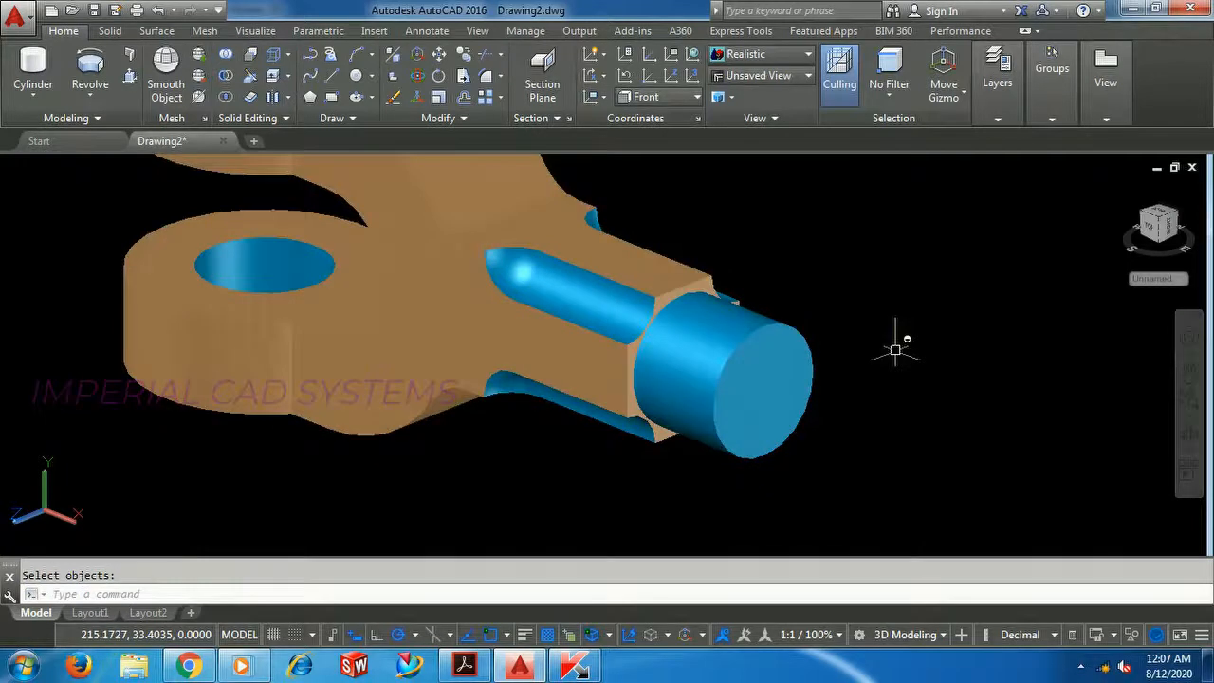
- Examine the fork end from the SW Isometric view and from several angles, checking the eyes, slot and grooved shank corners
click(45, 168)
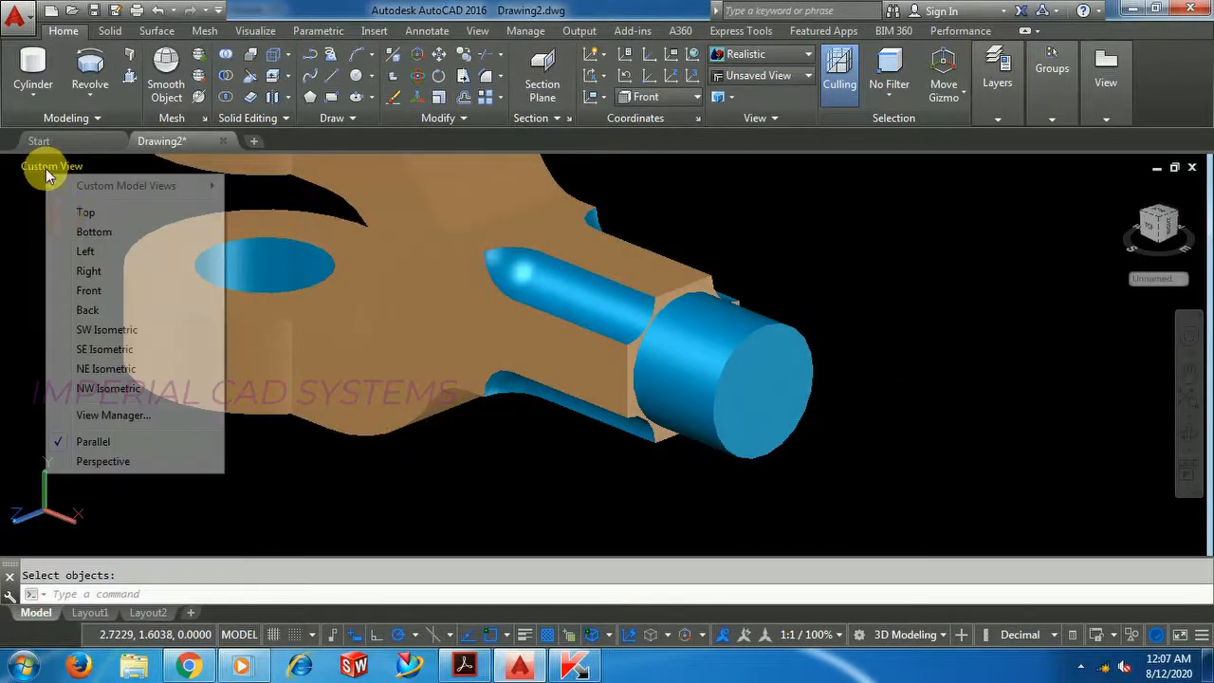
click(95, 329)
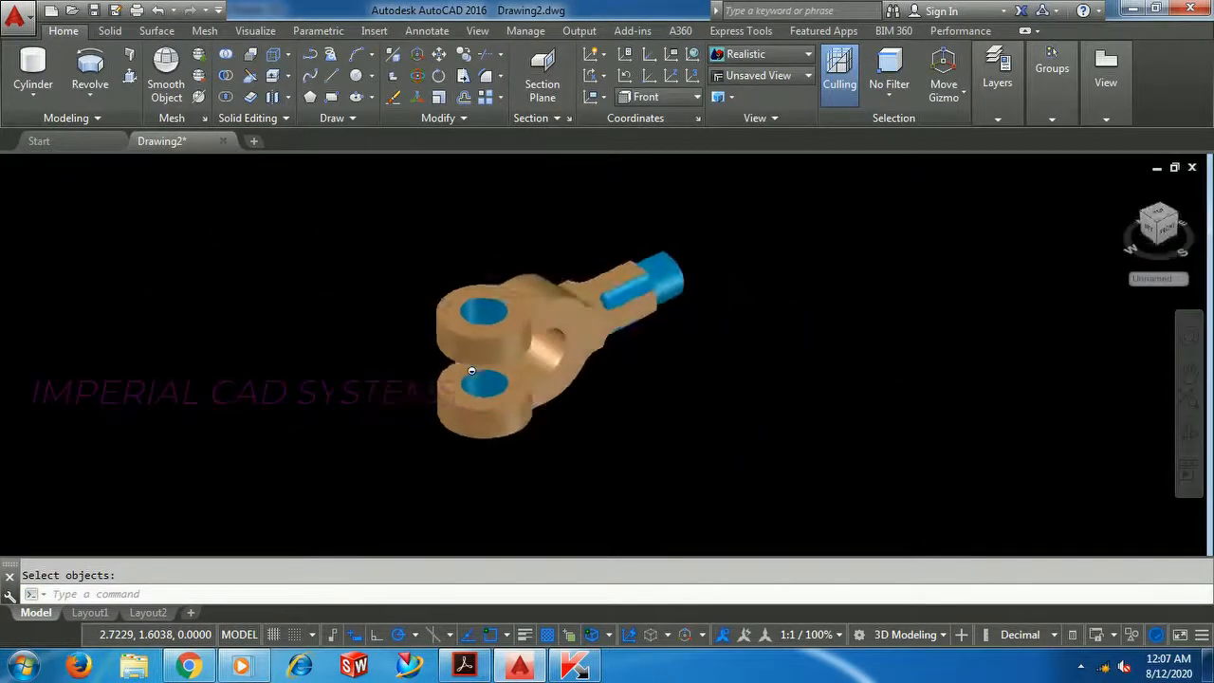
scroll(659, 251, up, 3)
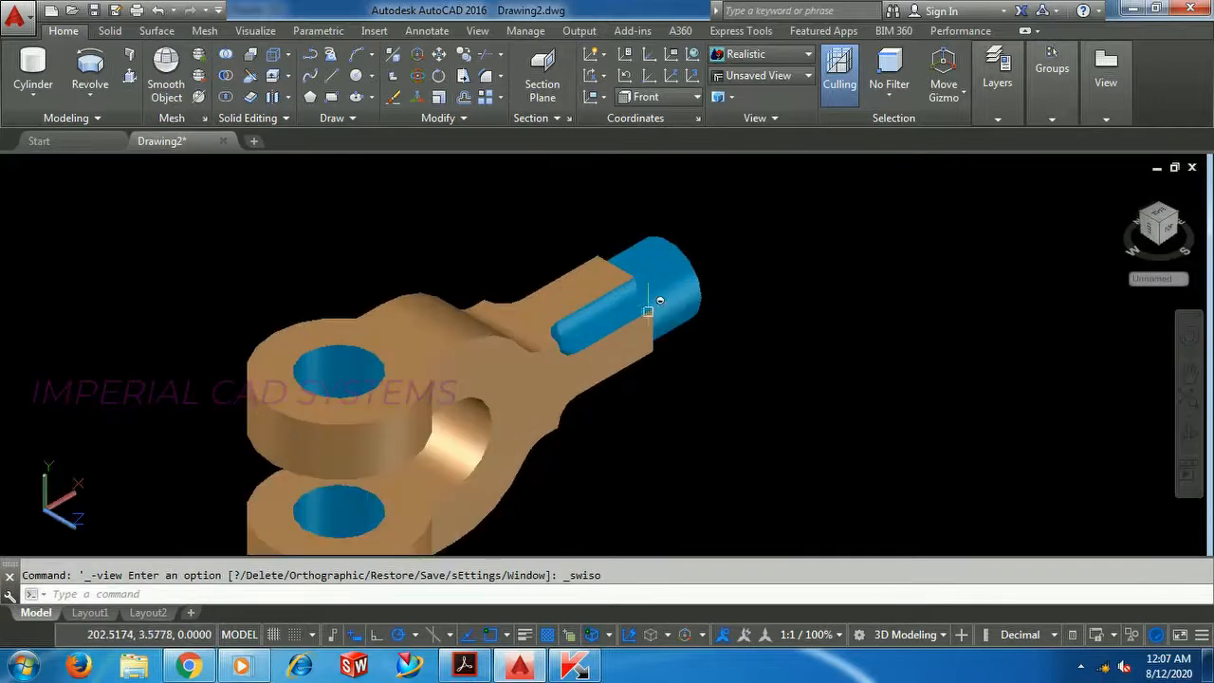
shift+middle_drag(588, 386, 466, 372)
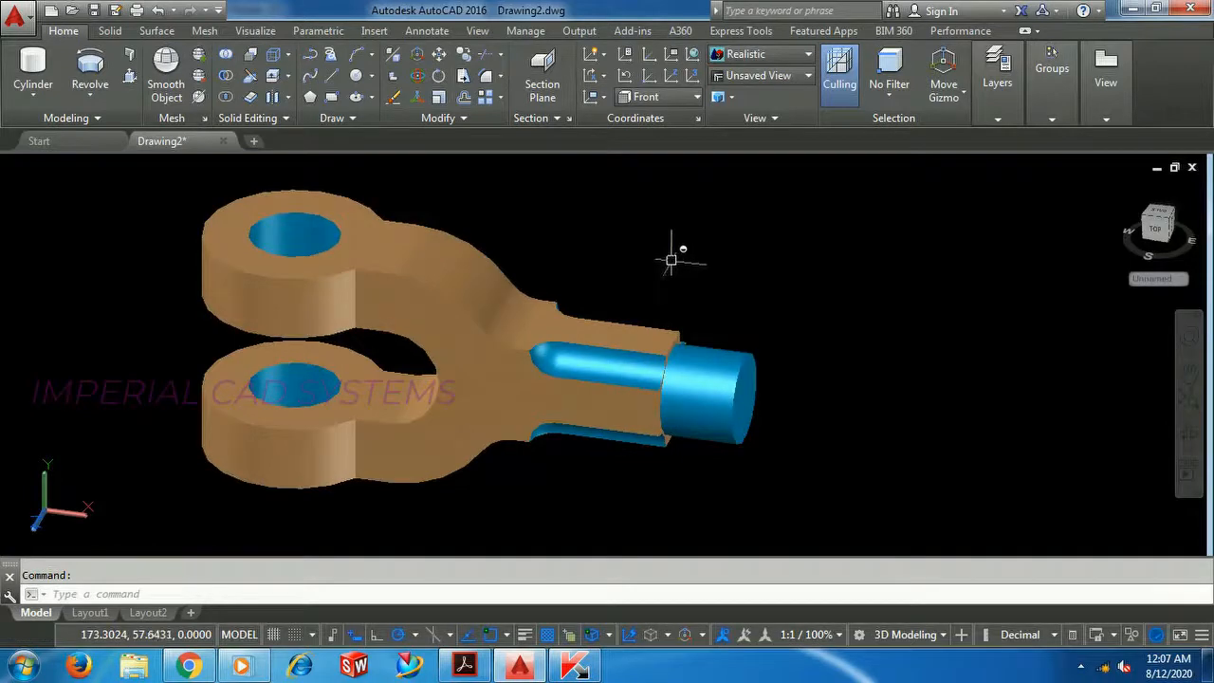
shift+middle_drag(578, 285, 731, 285)
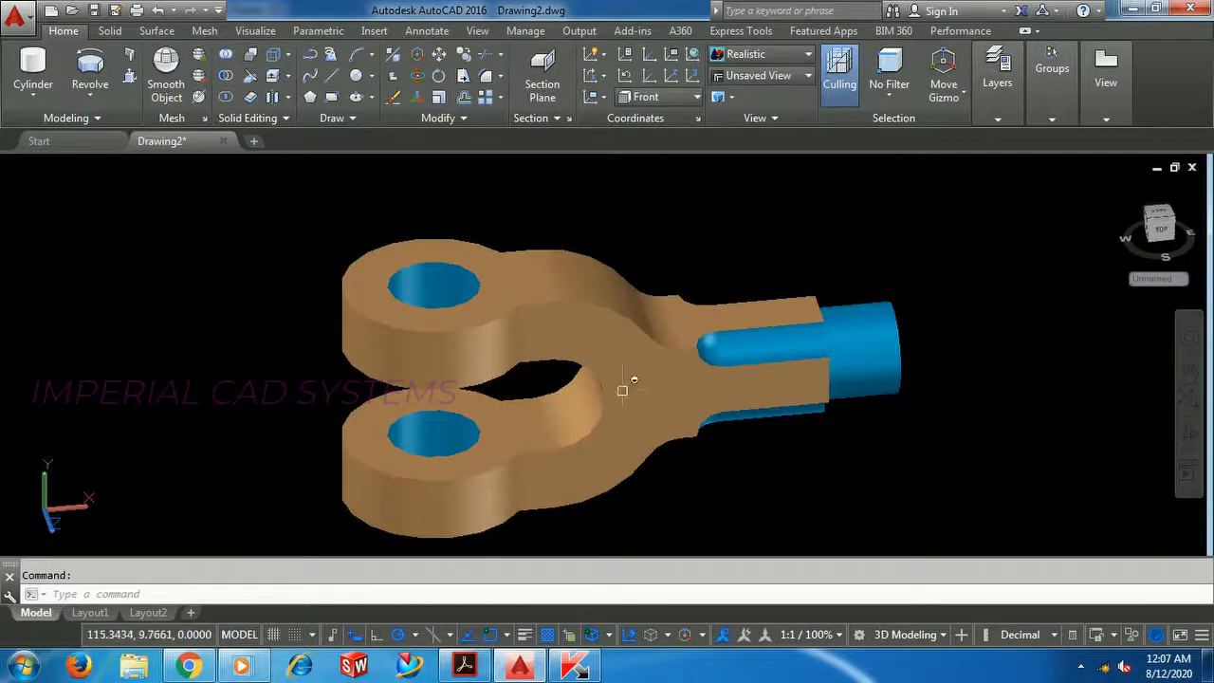
shift+middle_drag(832, 418, 780, 388)
mouse_move(721, 300)
shift+middle_down()
mouse_move(631, 306)
mouse_move(641, 370)
mouse_move(818, 341)
mouse_move(725, 286)
shift+middle_up()
shift+middle_drag(650, 225, 622, 340)
shift+middle_drag(789, 403, 741, 448)
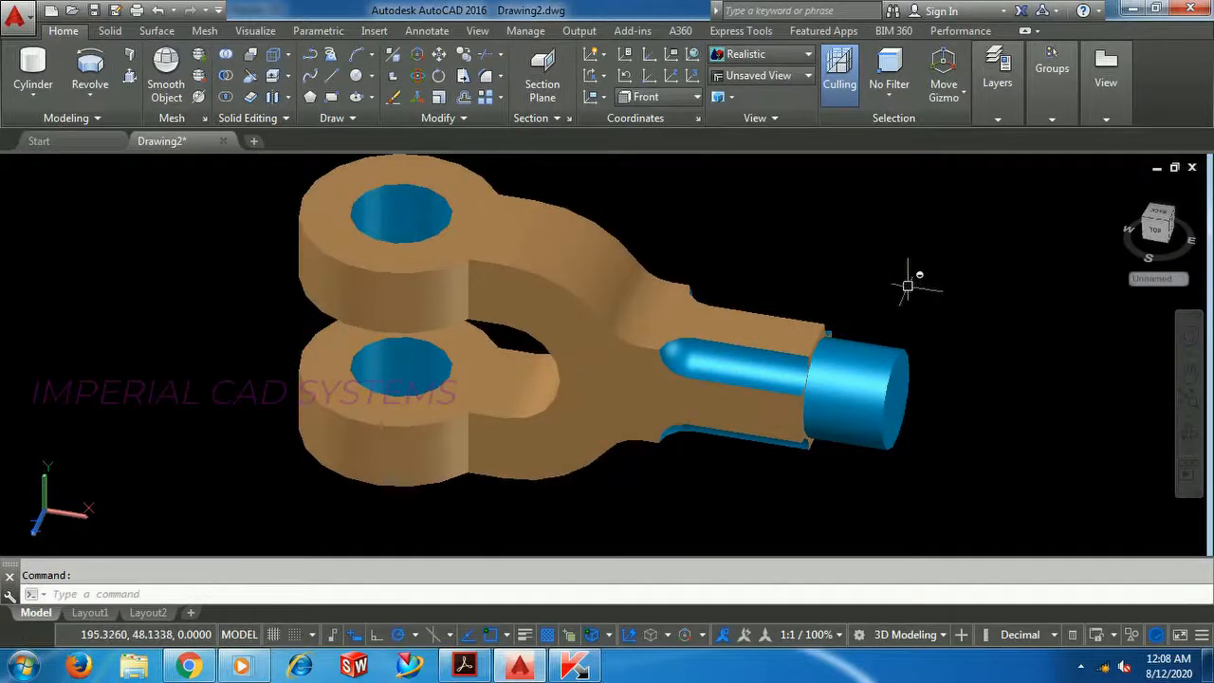
- Check the fork end's pictorial view in the workbook PDF in Acrobat Reader and return to AutoCAD
click(520, 667)
scroll(628, 488, down, 3)
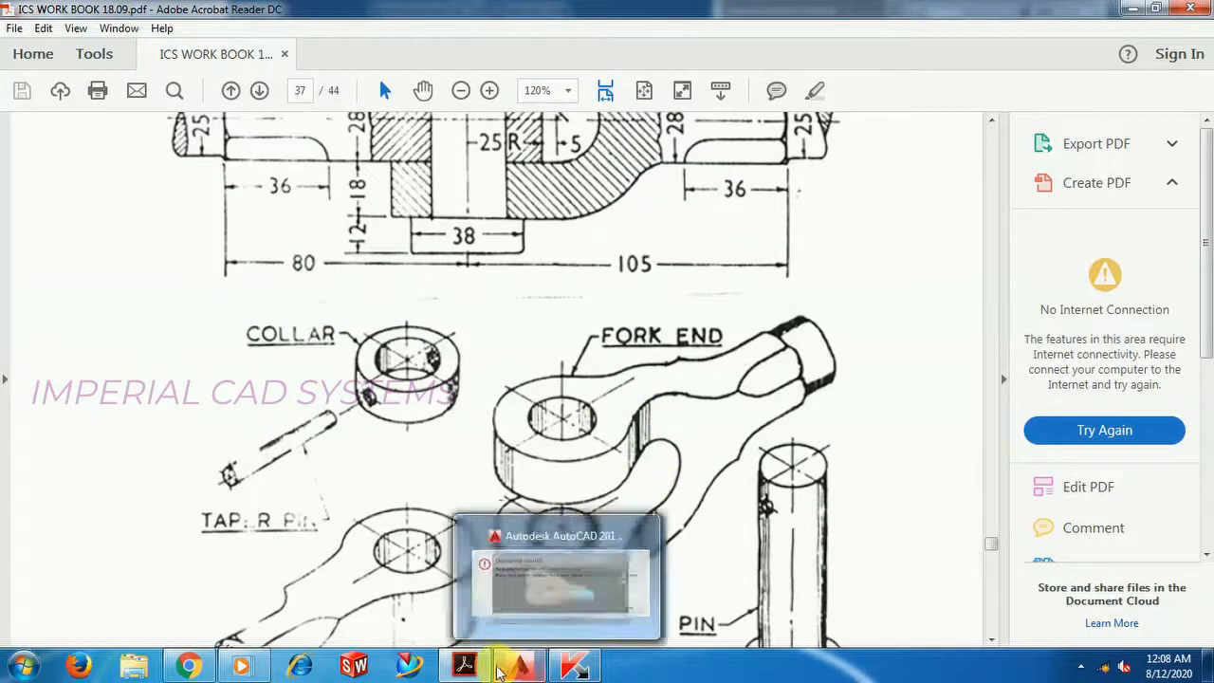
click(520, 667)
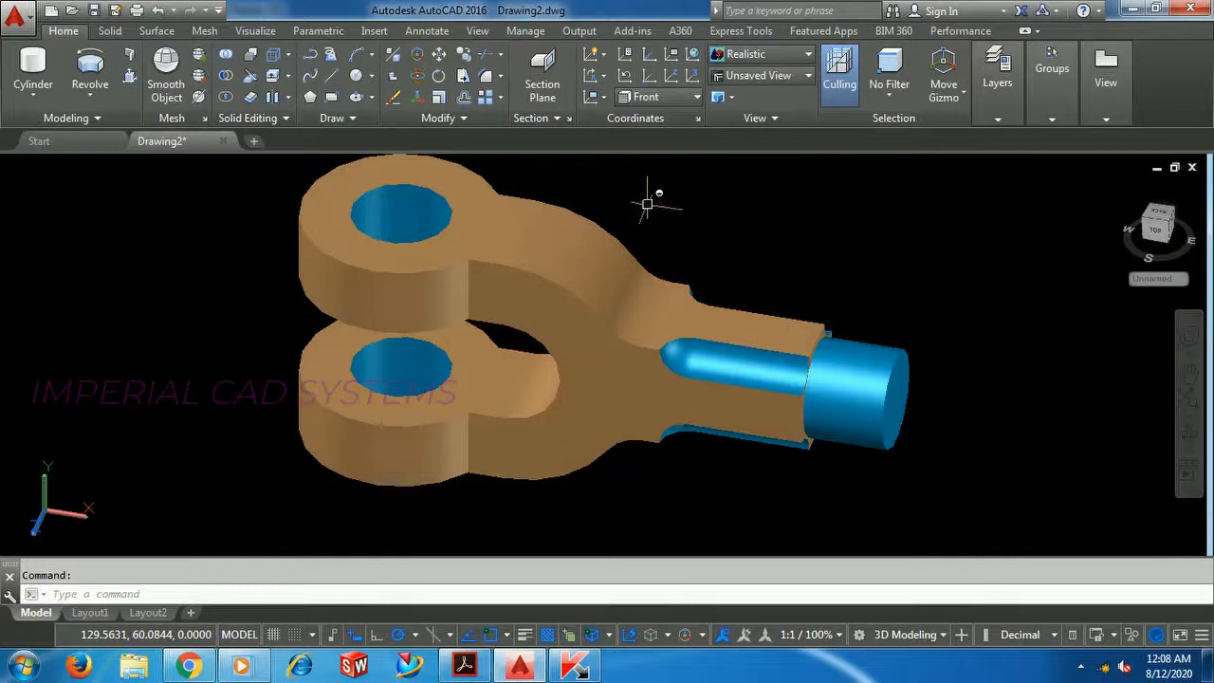
- Fillet the four vertical edges where the two eyes meet the fork arms, on both sides, with a radius of 30
text(f)
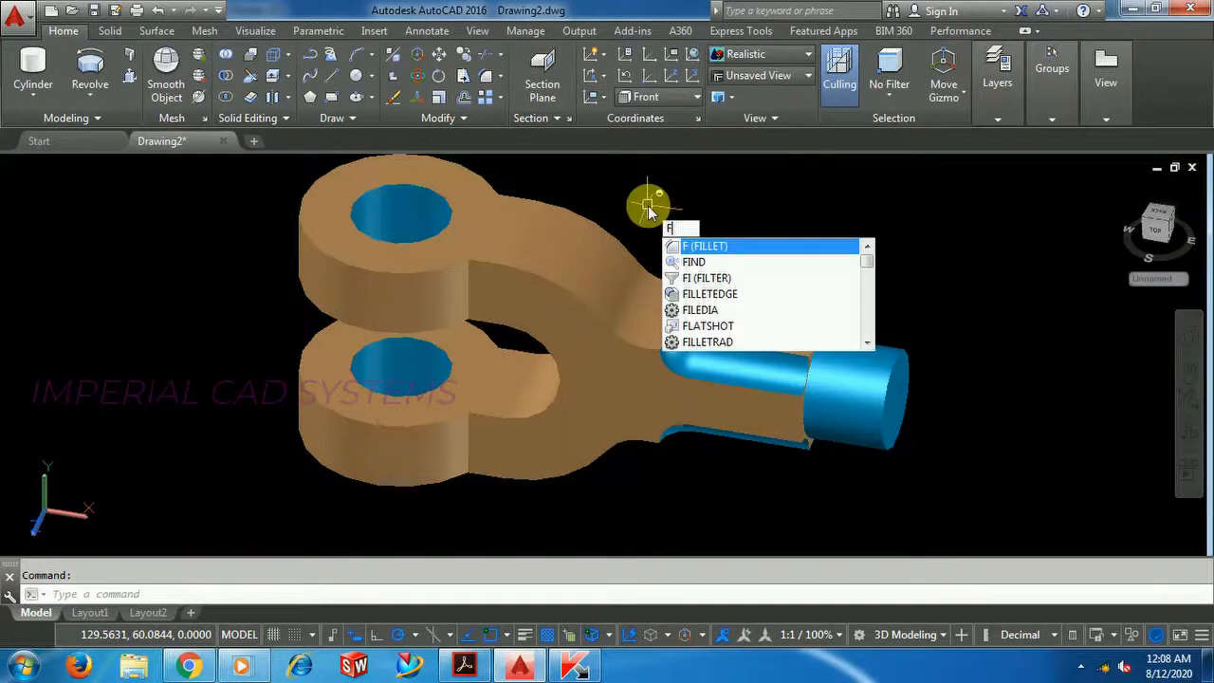
key(Return)
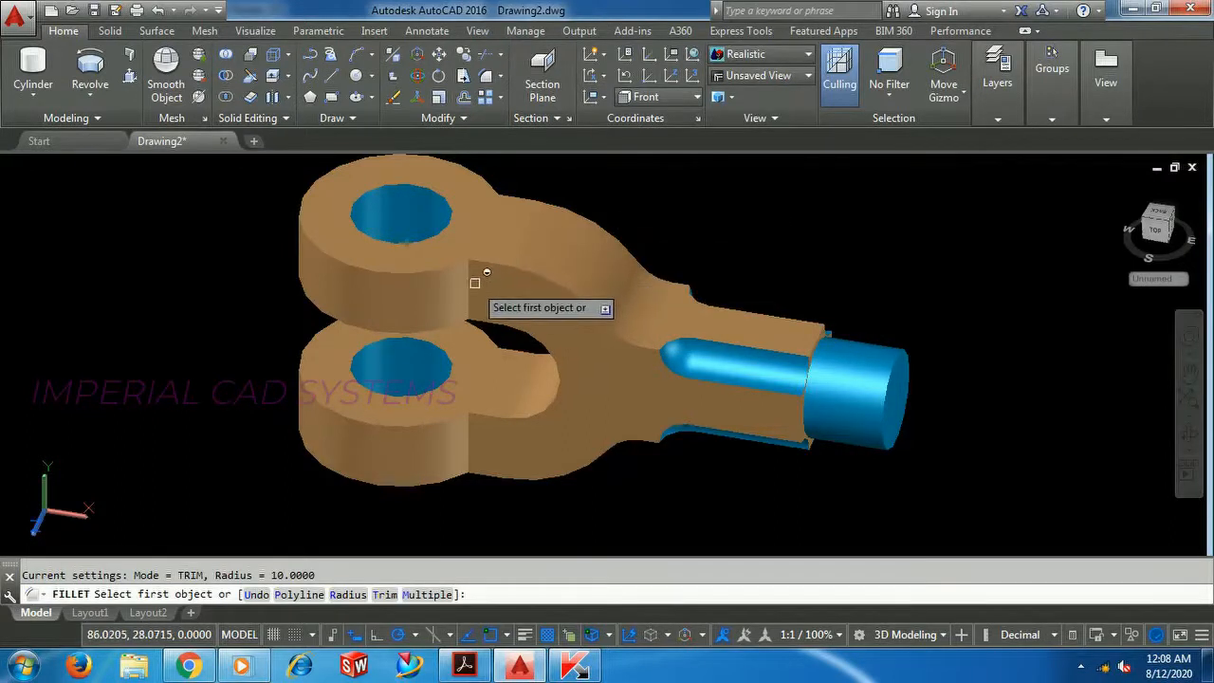
right_click(719, 244)
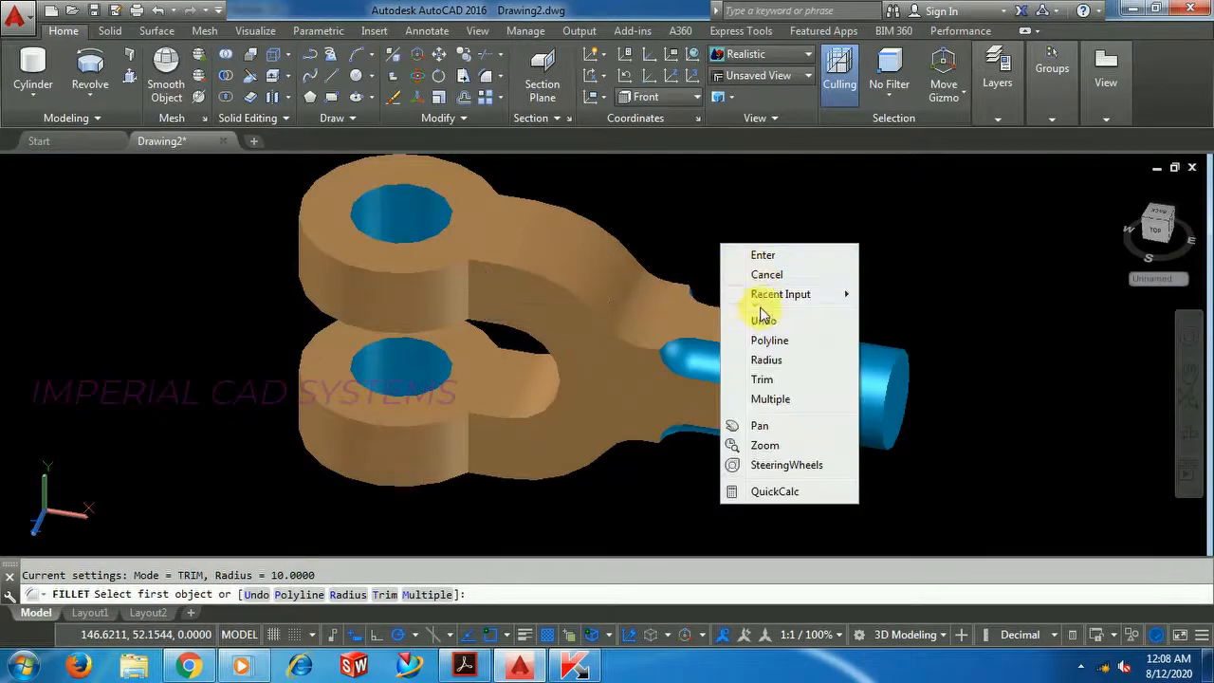
click(760, 365)
text(30)
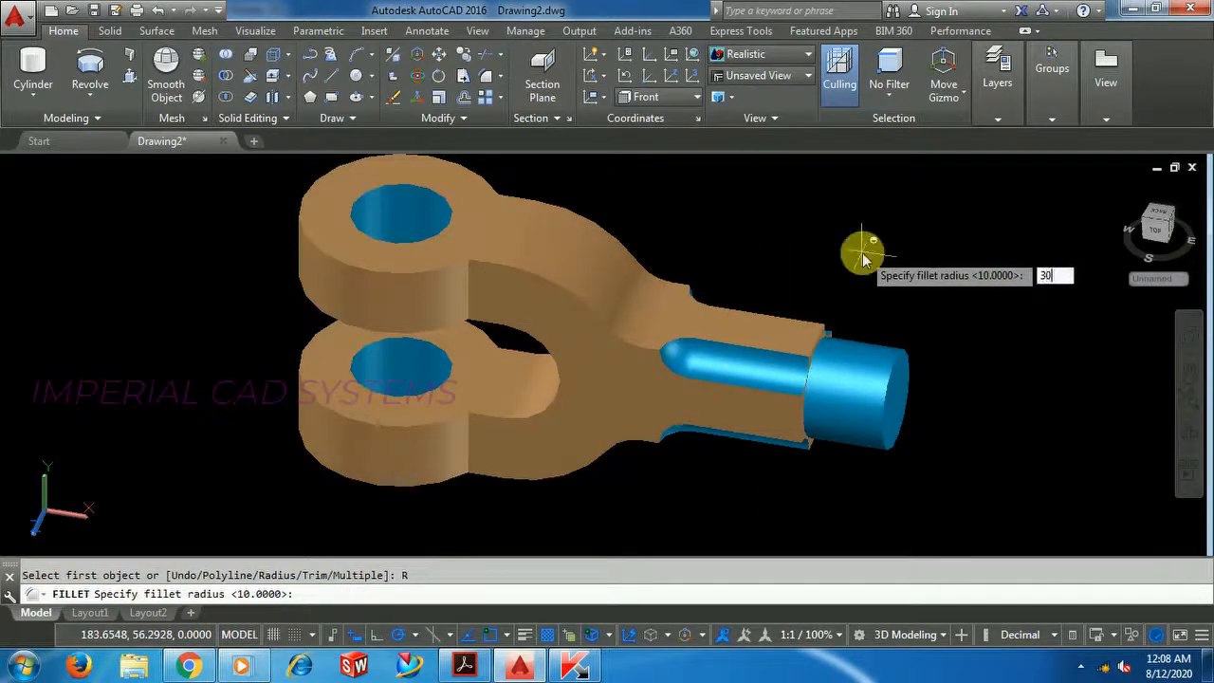
key(Return)
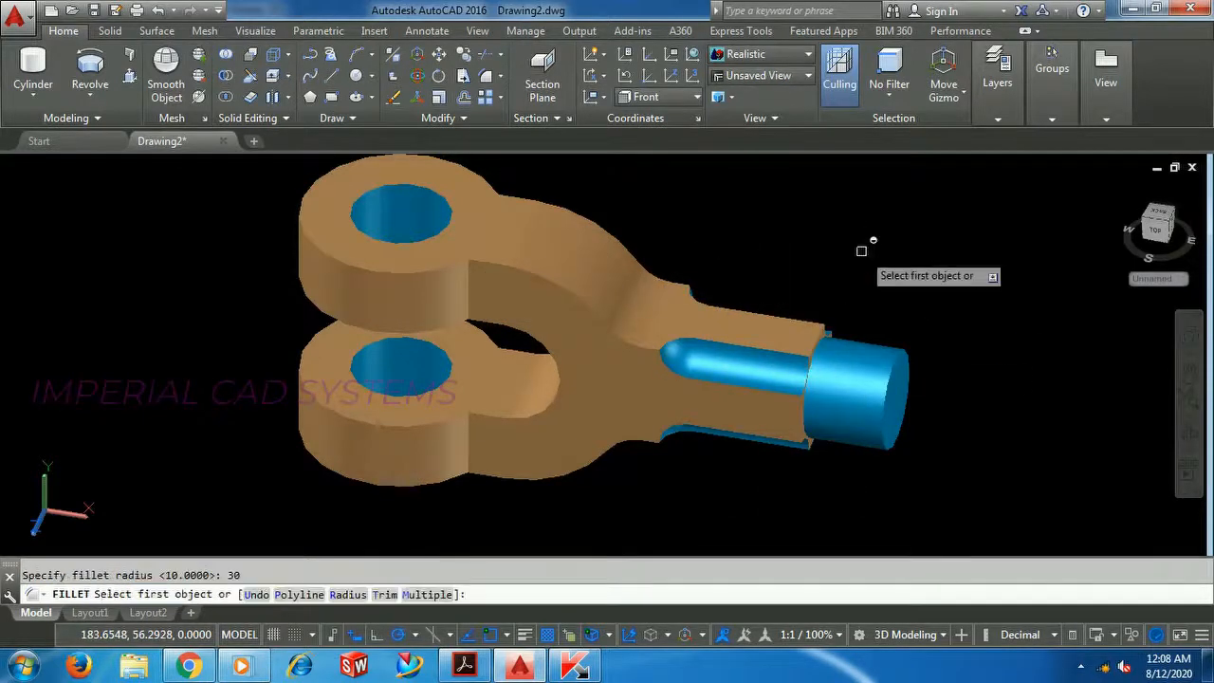
click(475, 288)
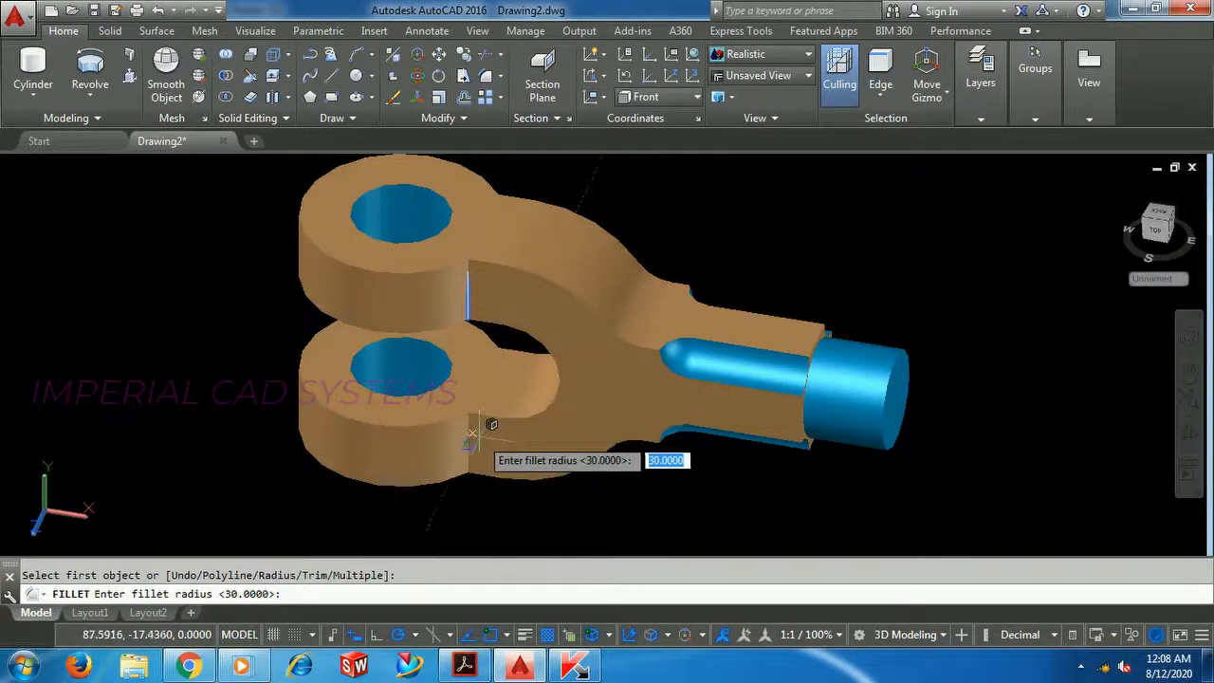
key(Return)
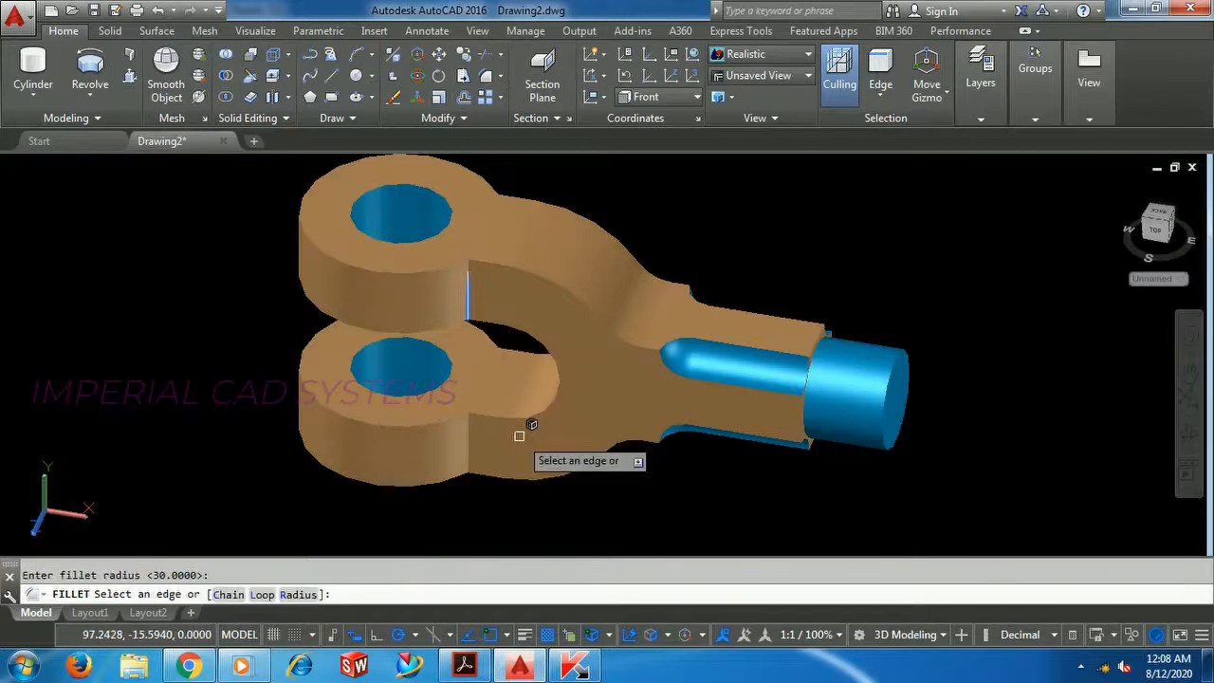
click(473, 442)
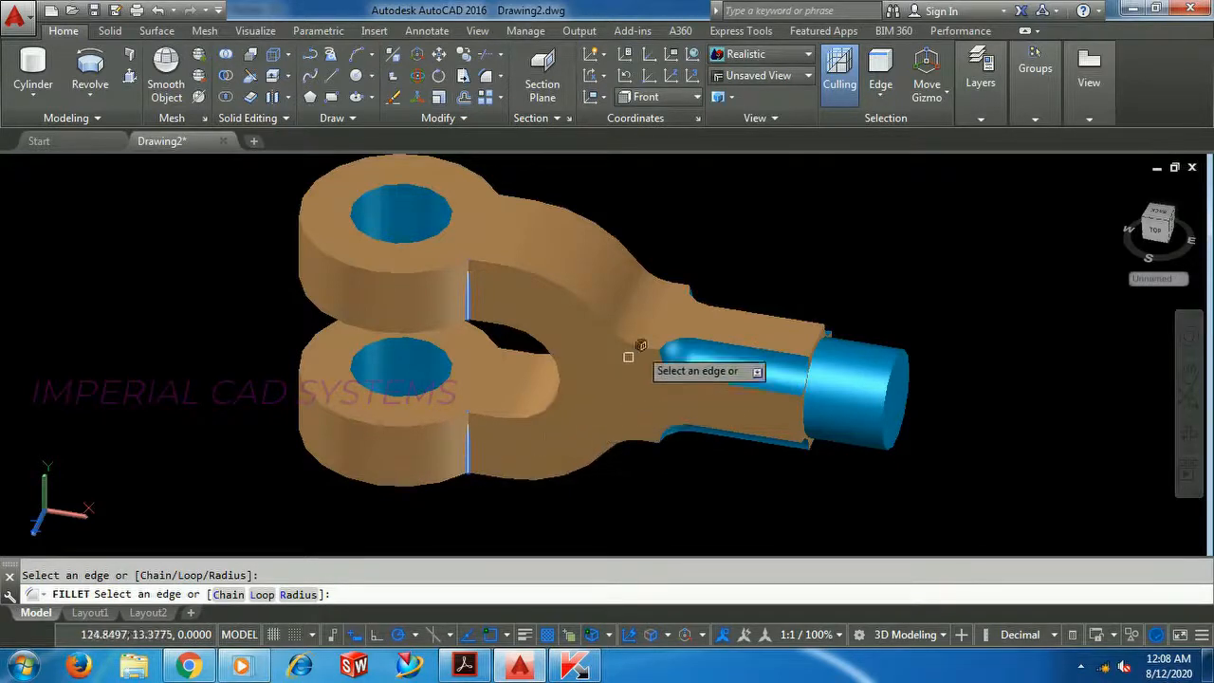
shift+middle_drag(682, 327, 374, 233)
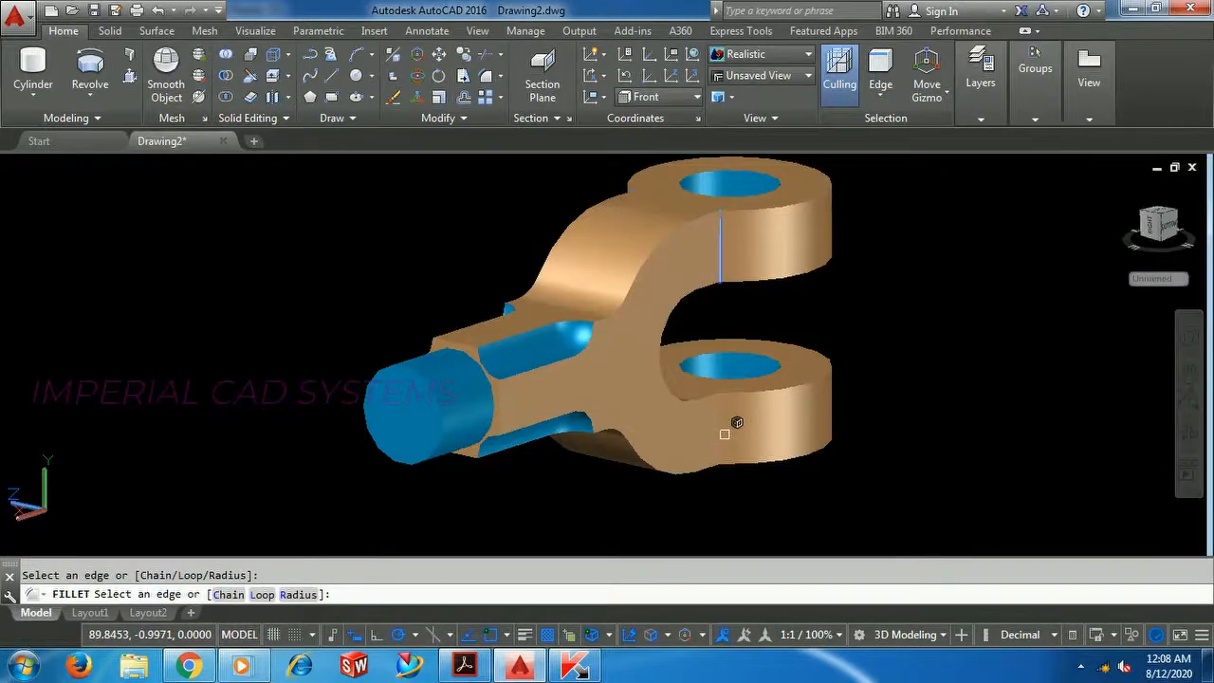
shift+middle_drag(740, 421, 741, 471)
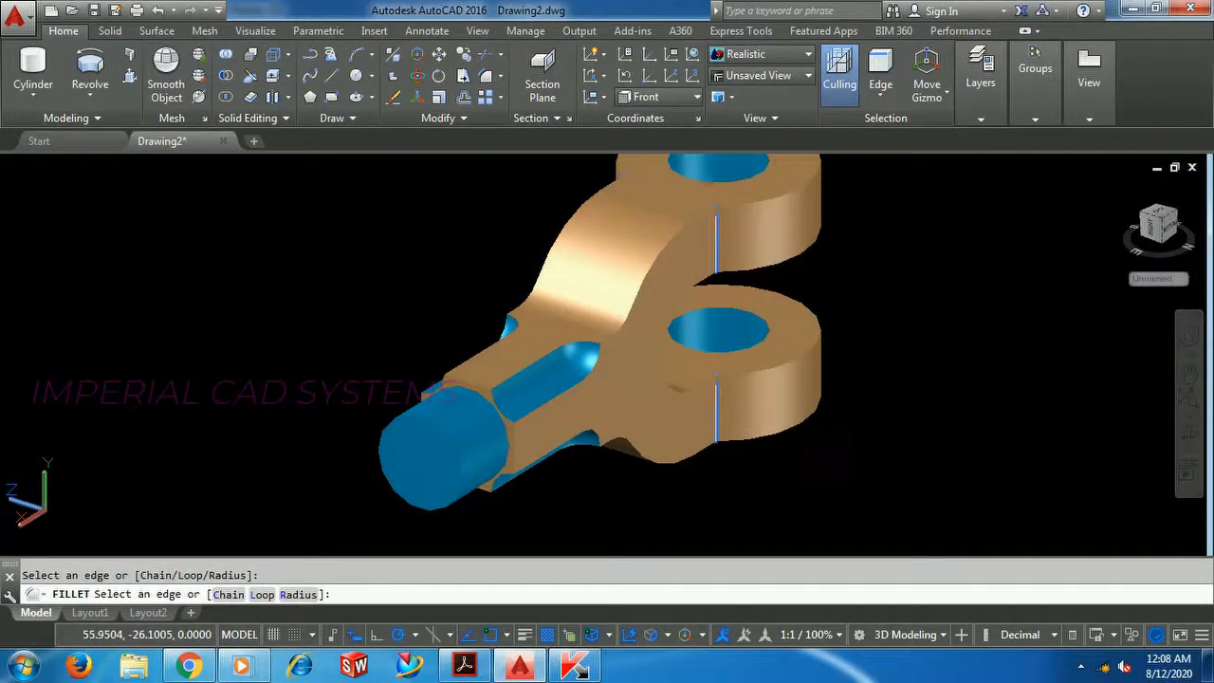
key(Return)
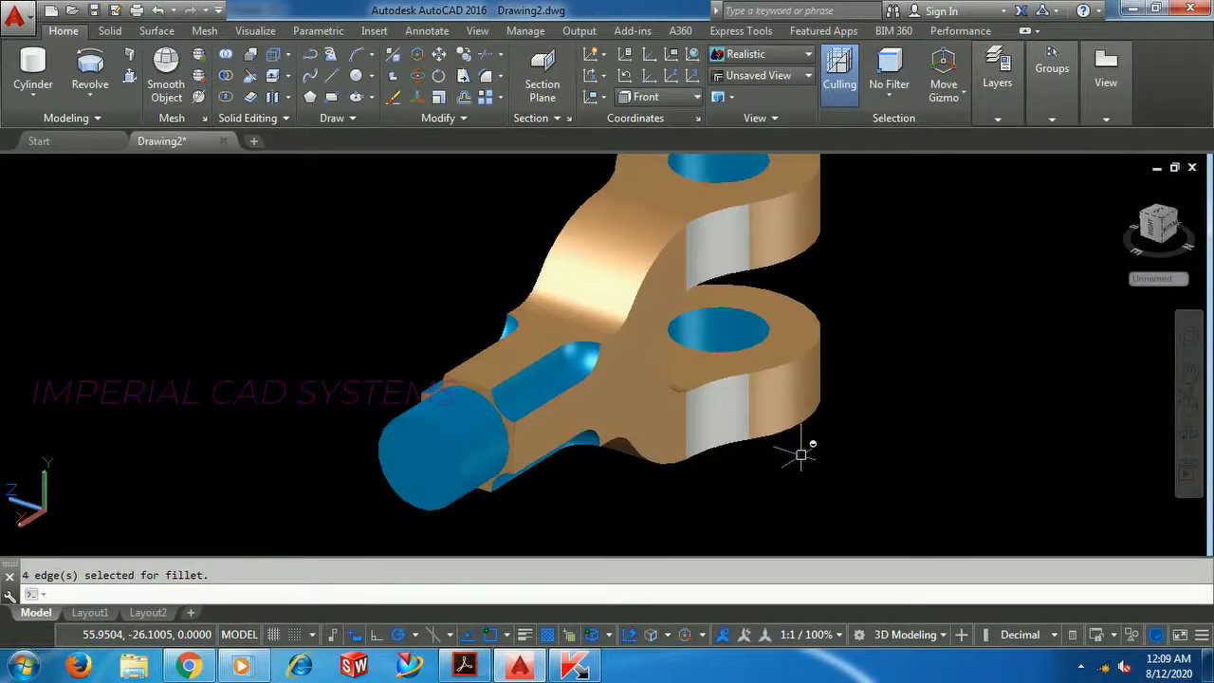
- Examine the fillets between the eyes and the fork arms from both sides of the part
shift+middle_drag(440, 389, 502, 317)
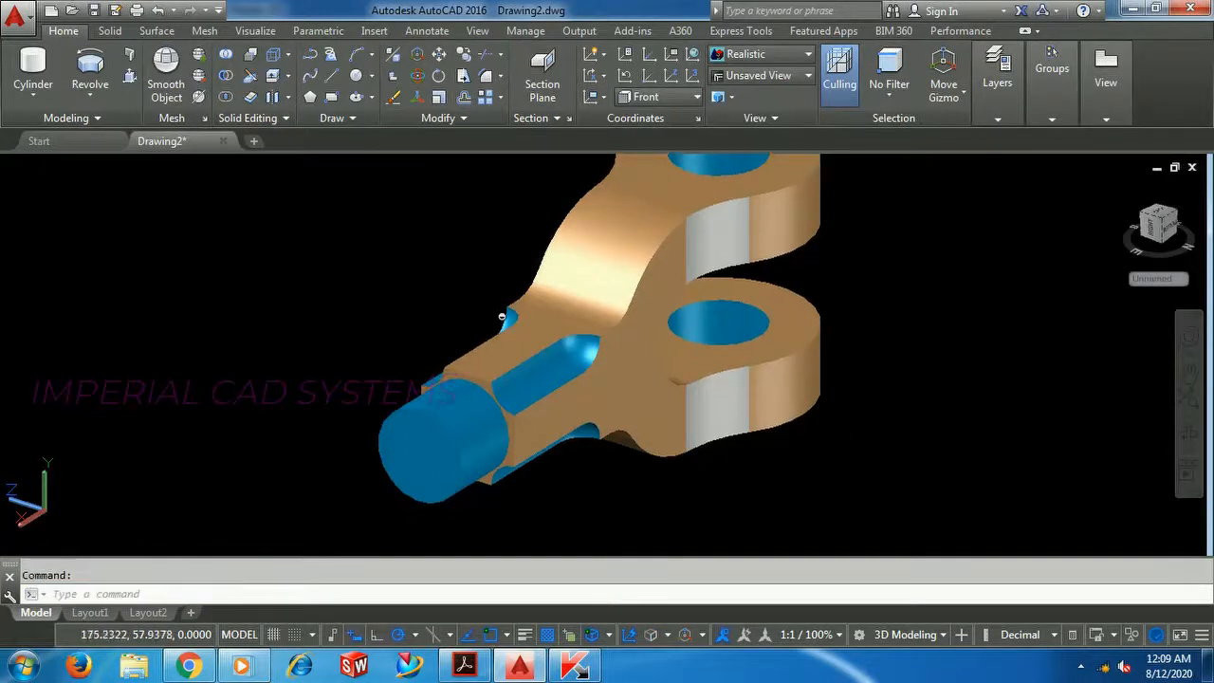
shift+middle_drag(557, 260, 561, 280)
shift+right_click(560, 280)
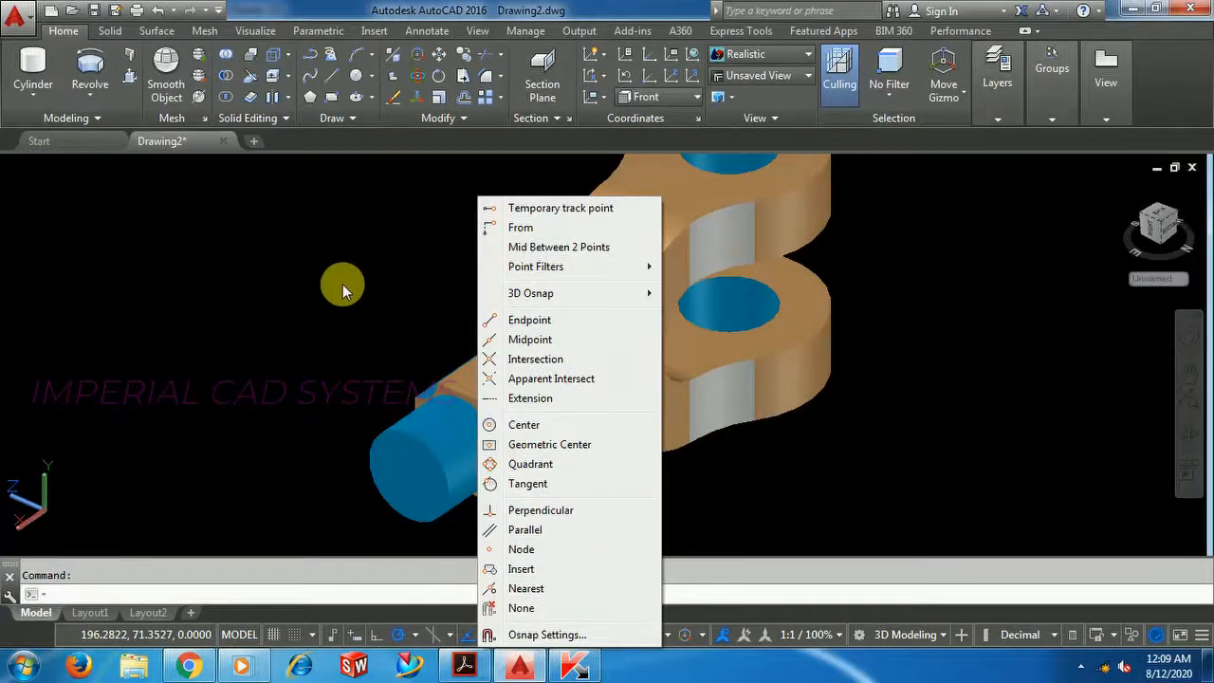
key(Escape)
shift+middle_drag(337, 375, 636, 330)
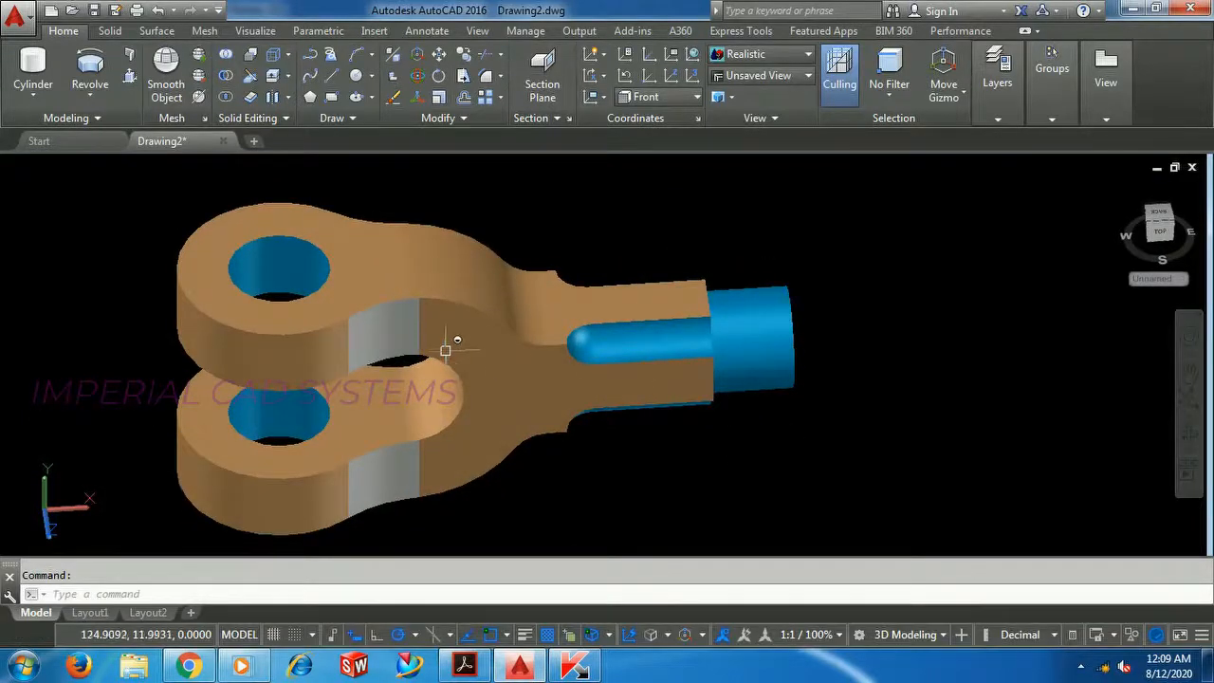
scroll(513, 300, up, 3)
scroll(520, 295, down, 4)
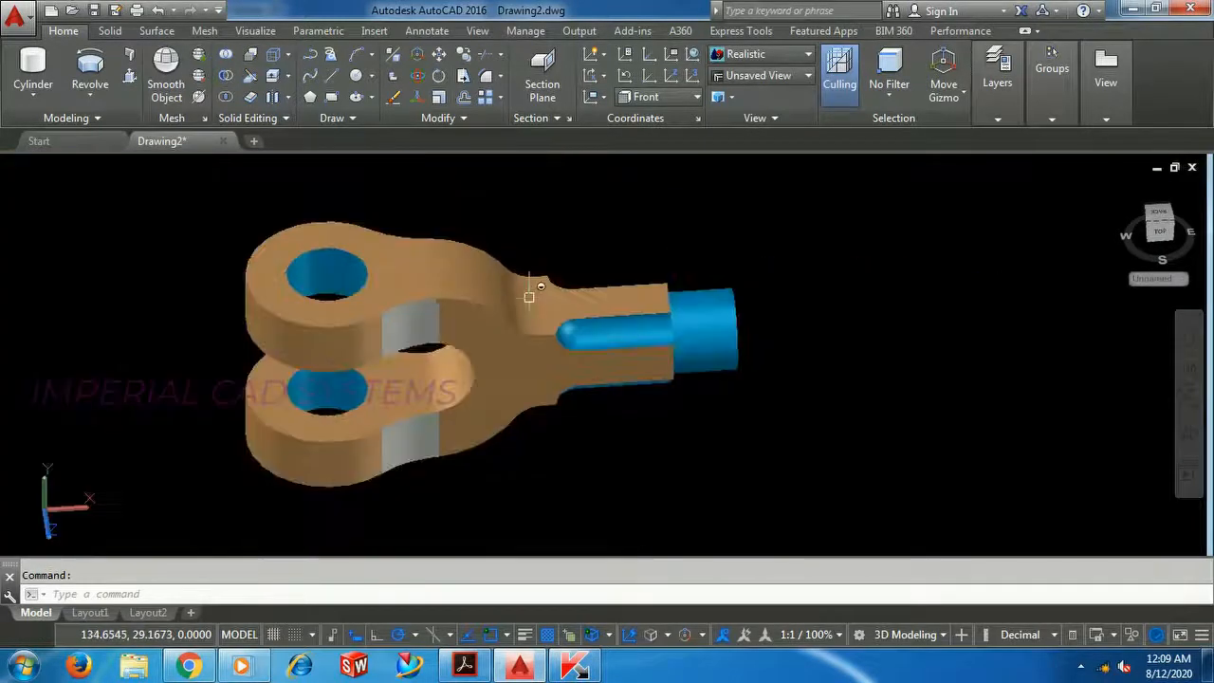
middle_drag(524, 258, 531, 298)
middle_drag(510, 395, 541, 437)
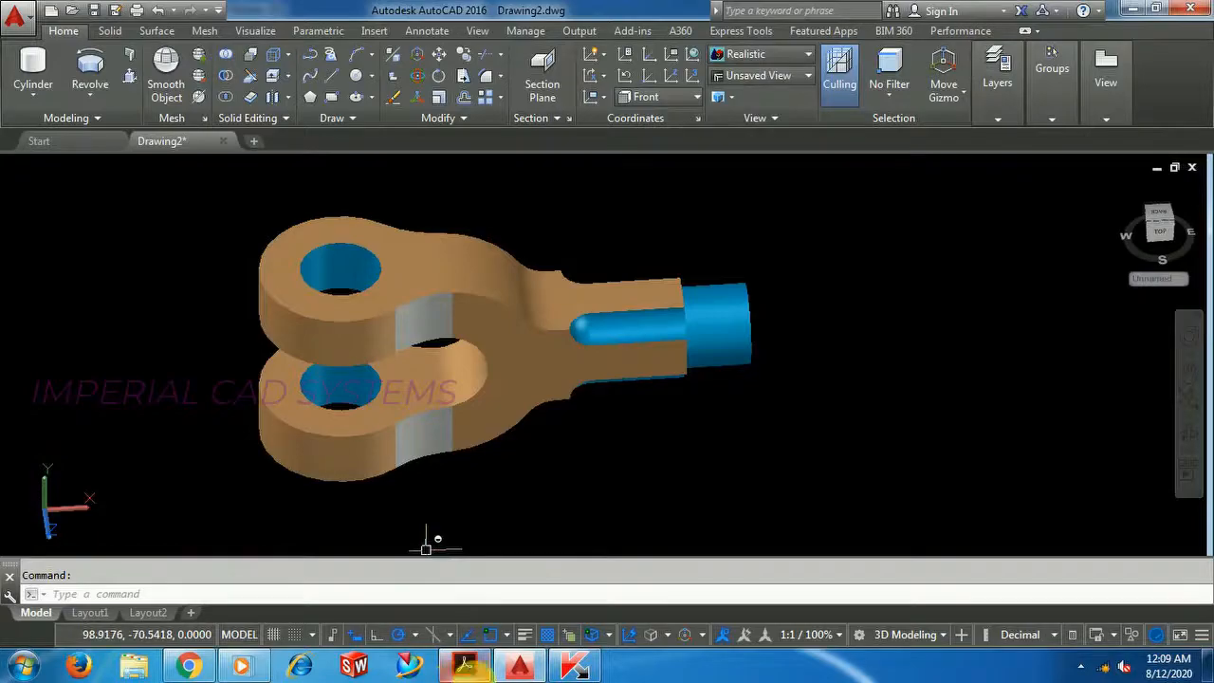
- Compare the fork end with its sectional and pictorial views in the Acrobat Reader workbook, and return to AutoCAD
click(468, 666)
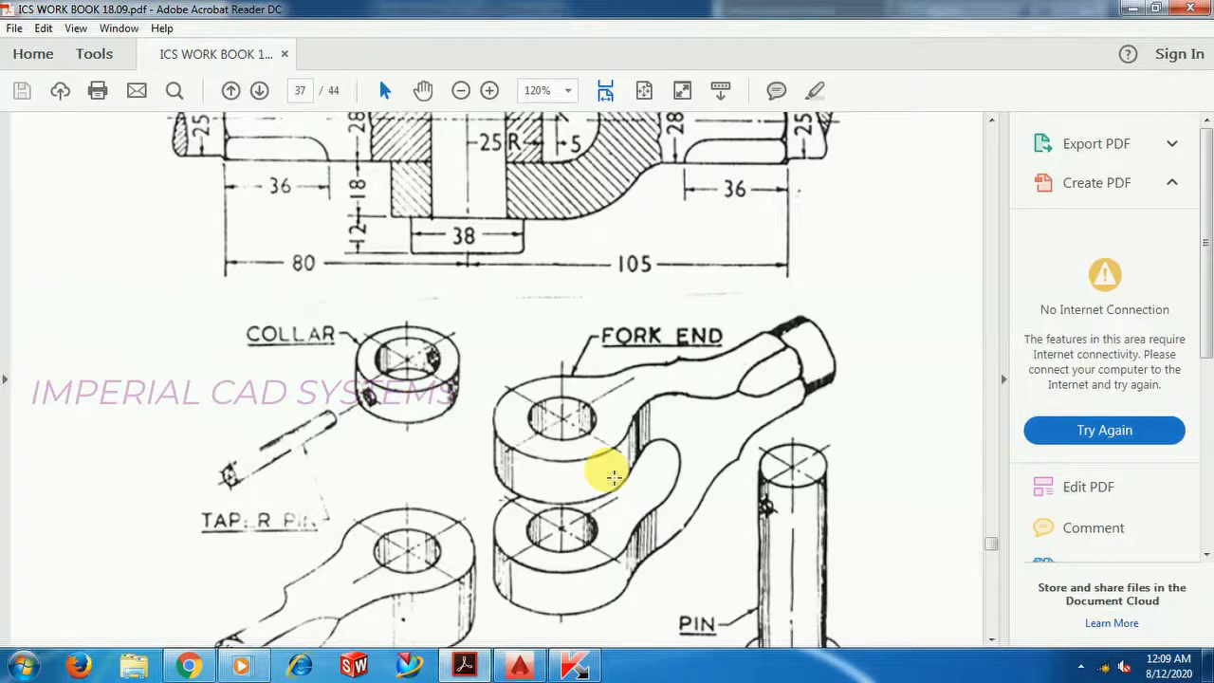
scroll(622, 389, up, 2)
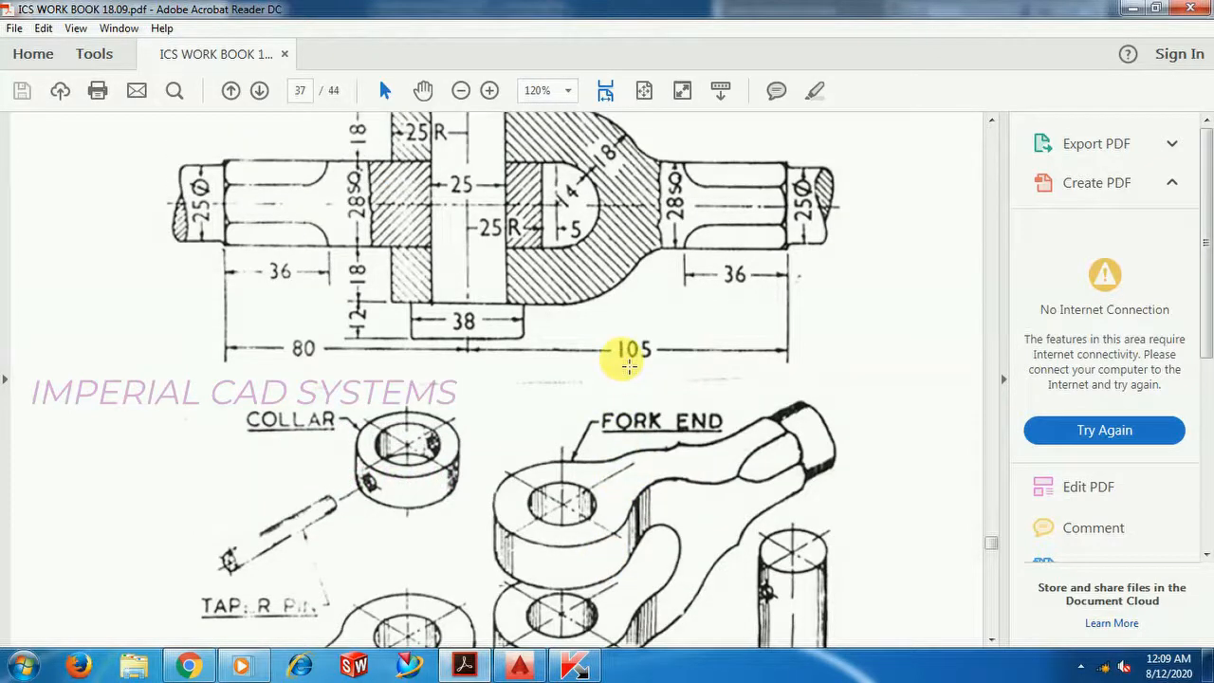
scroll(628, 375, down, 1)
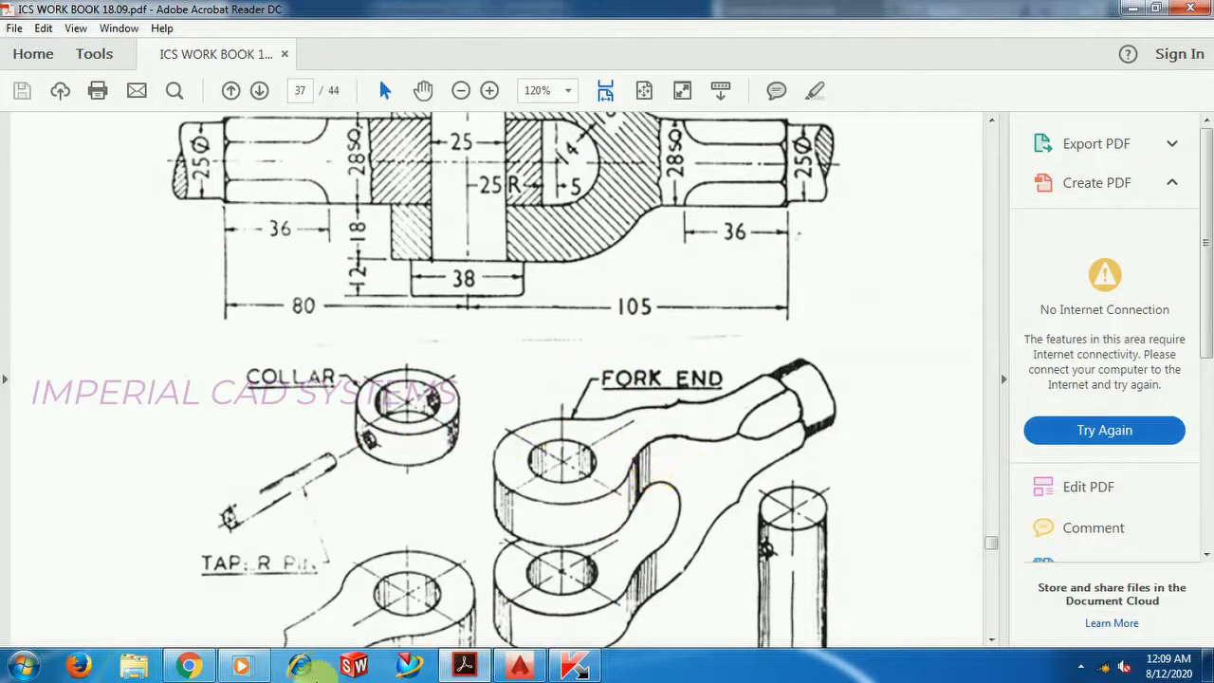
click(517, 669)
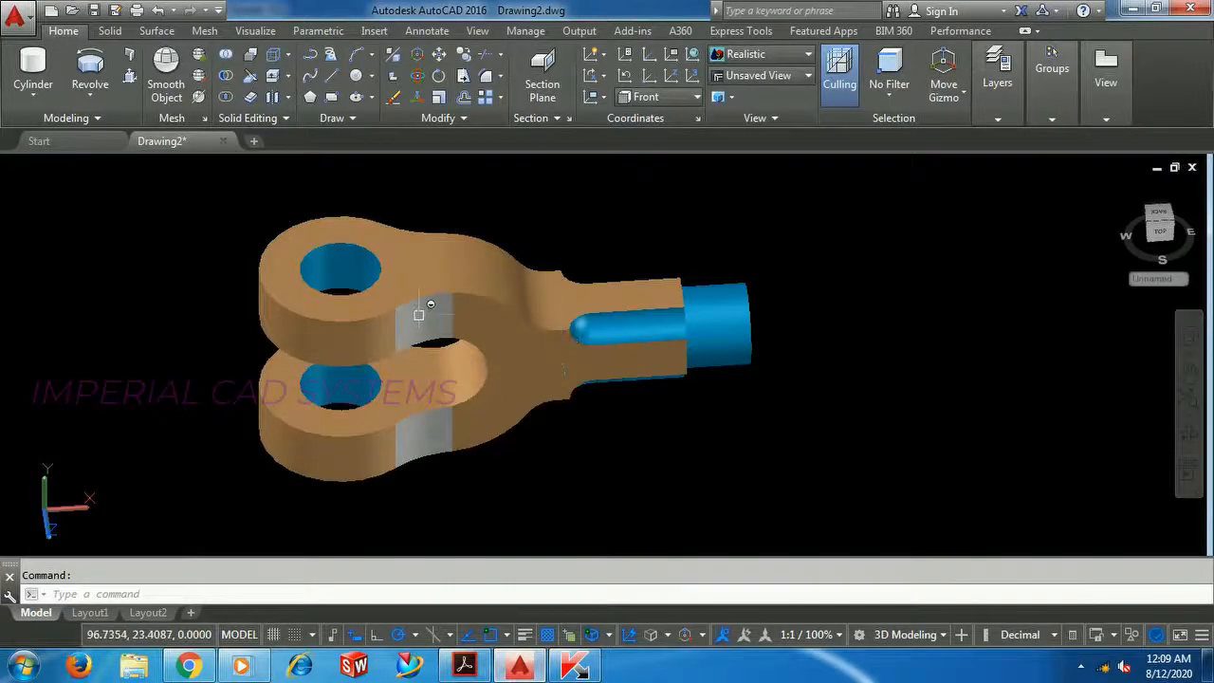
click(419, 315)
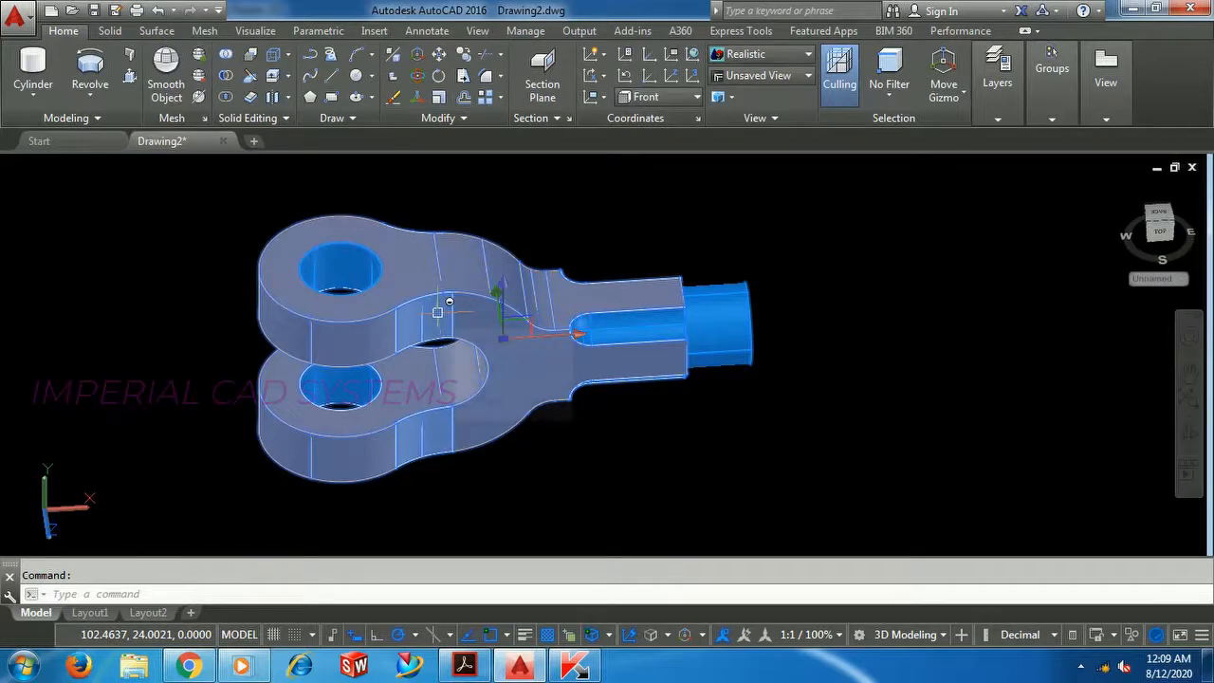
key(Escape)
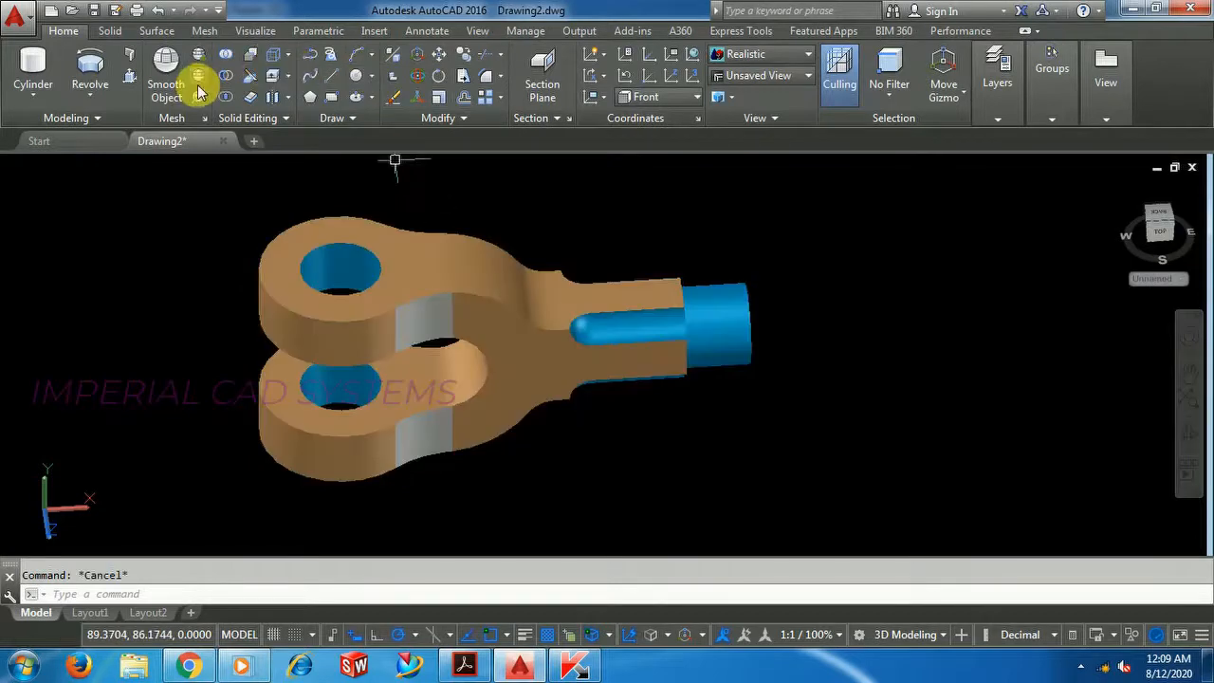
click(290, 83)
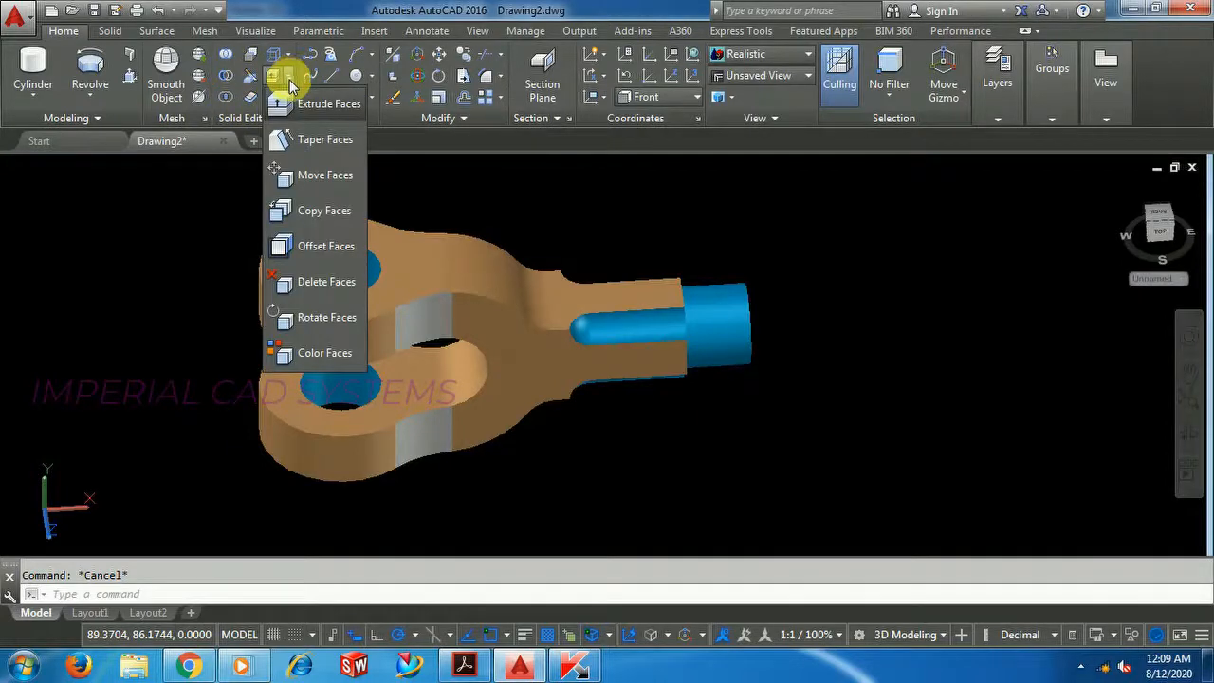
click(311, 351)
click(413, 326)
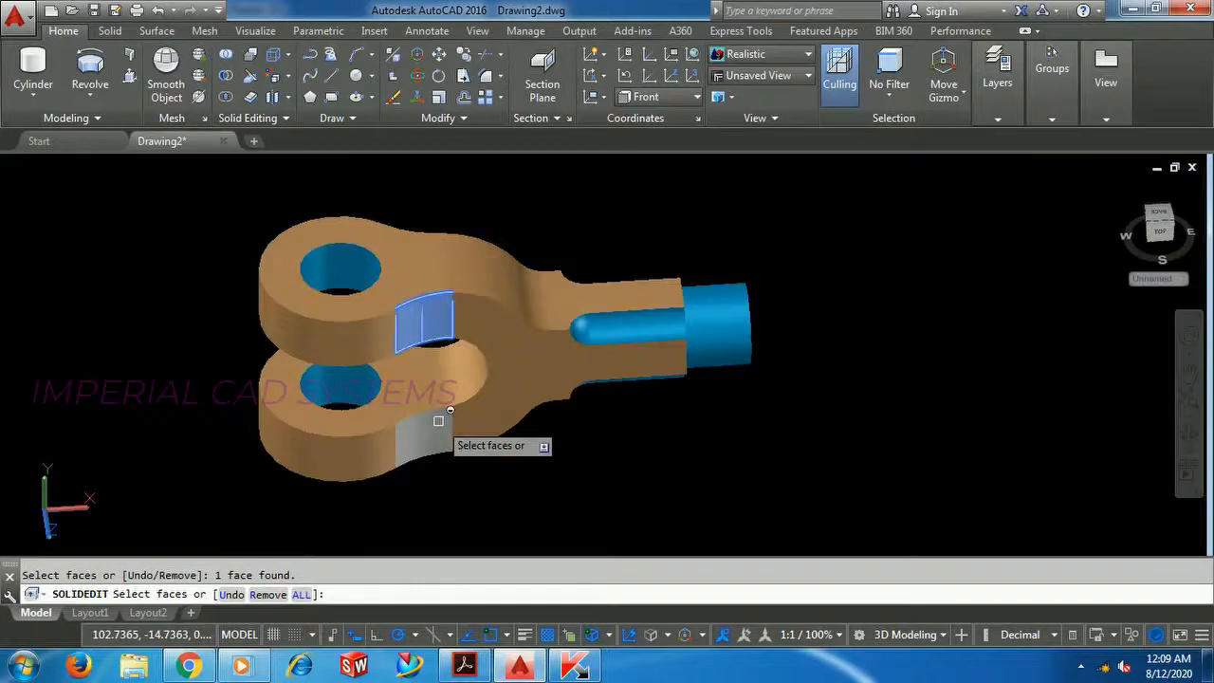
click(438, 426)
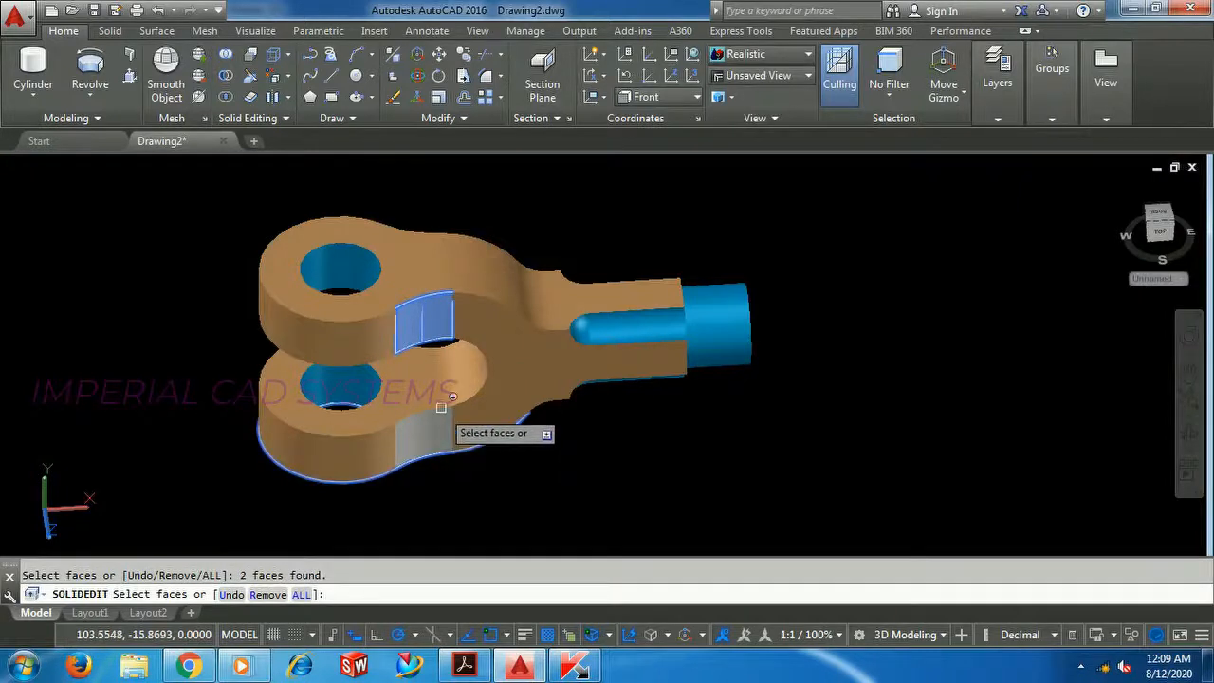
right_click(451, 387)
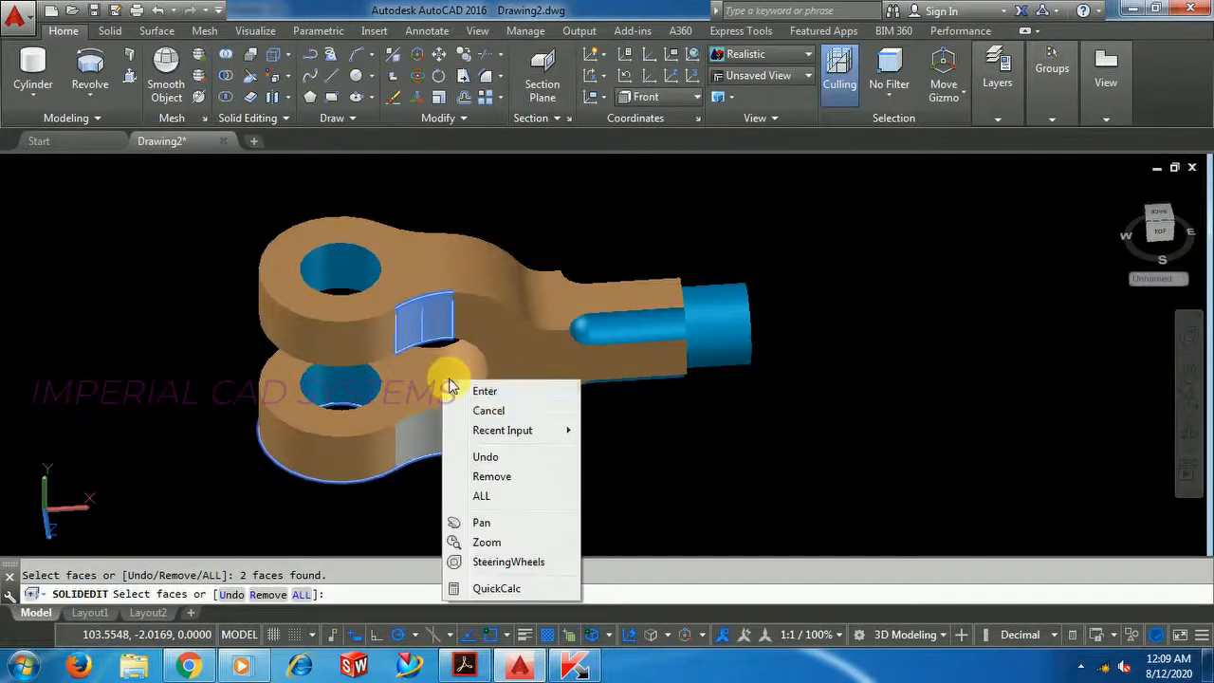
click(488, 411)
right_click(542, 225)
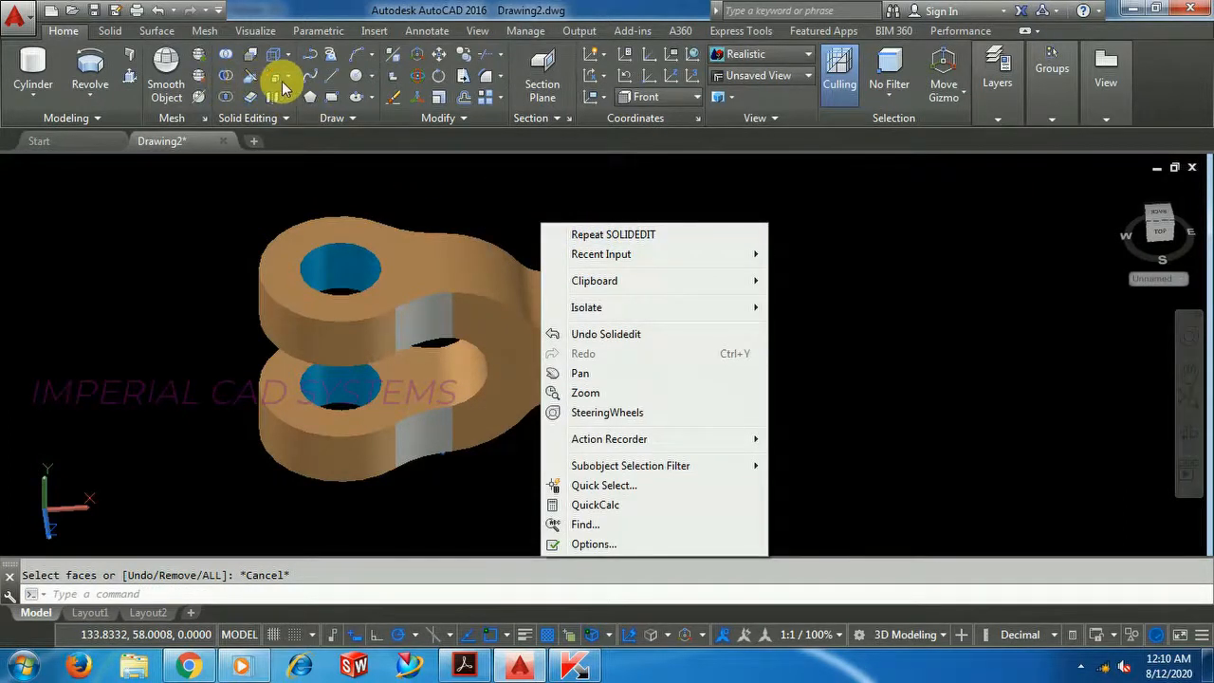
- Colour the four fillet faces between the eyes and the fork arms, on both sides, with index colour 41
click(288, 78)
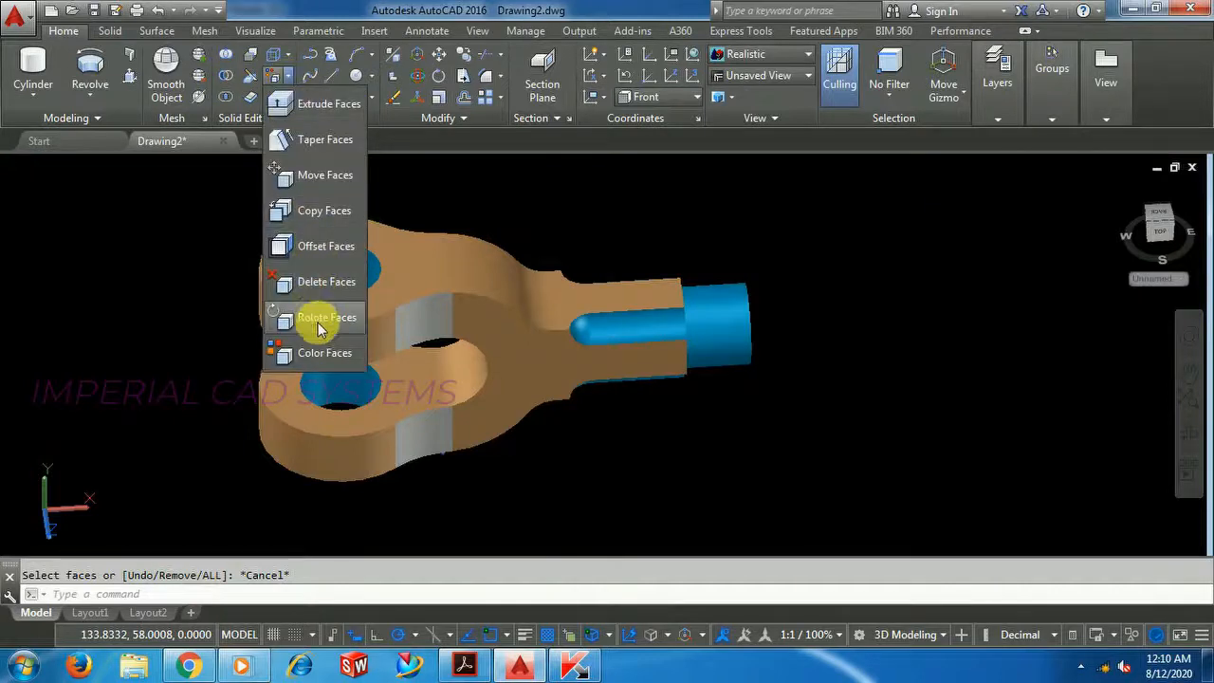
click(319, 364)
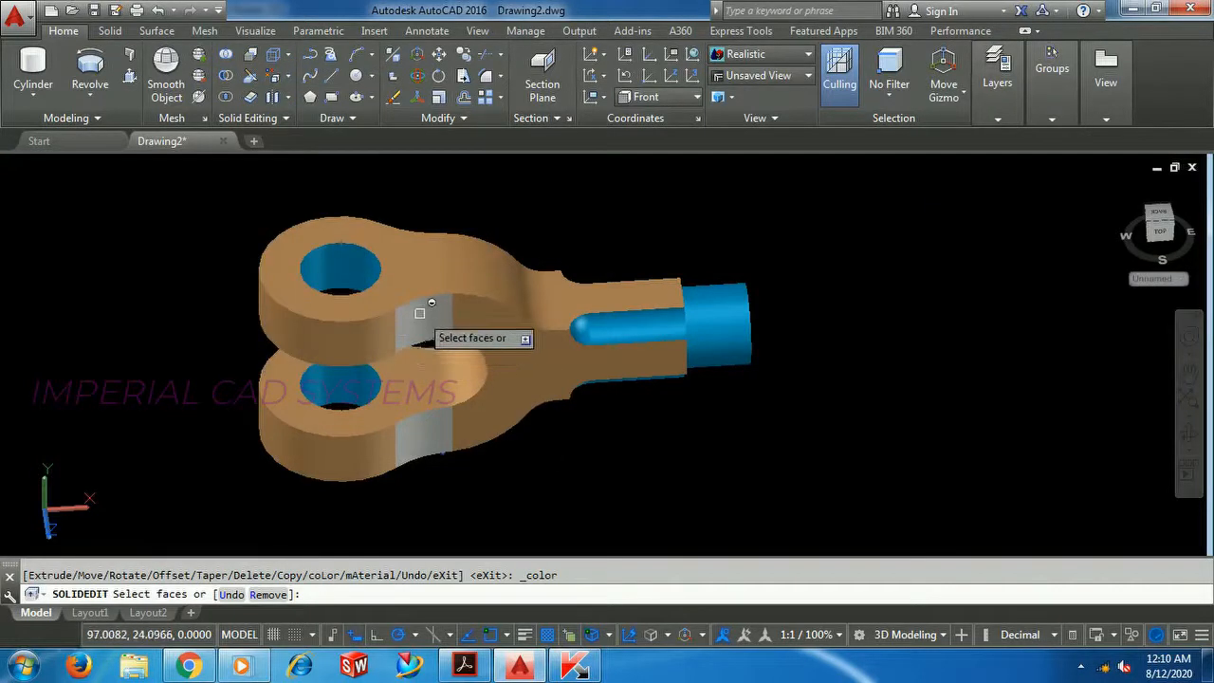
click(436, 342)
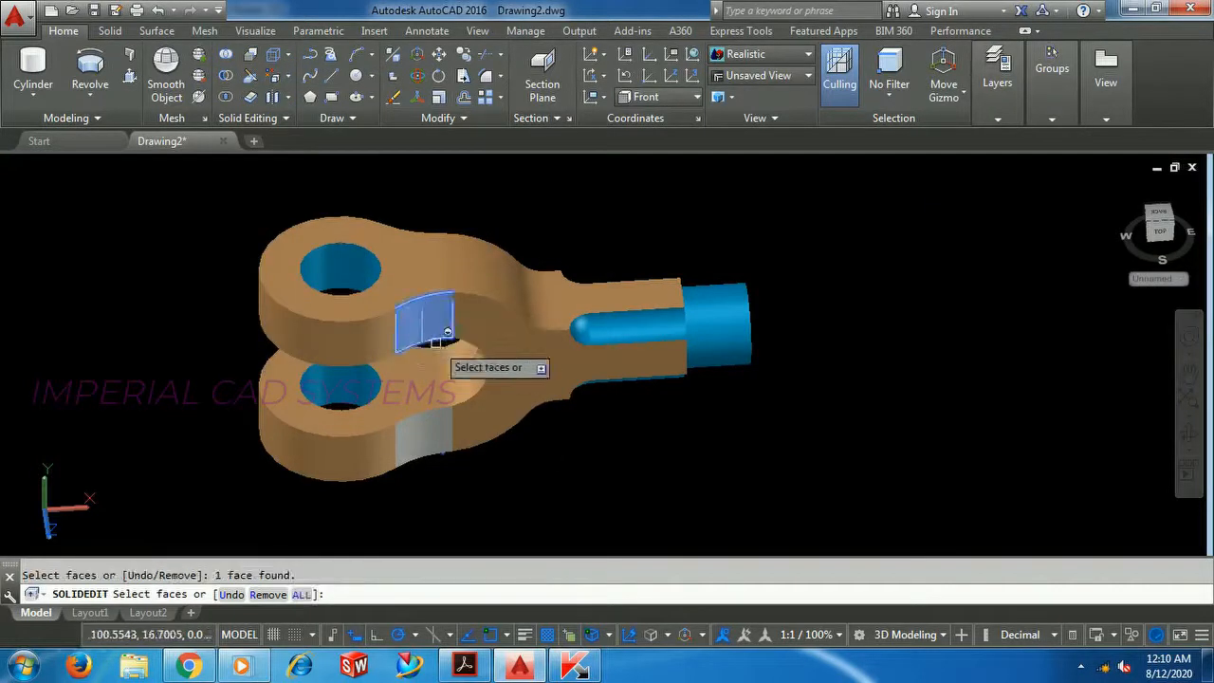
click(403, 432)
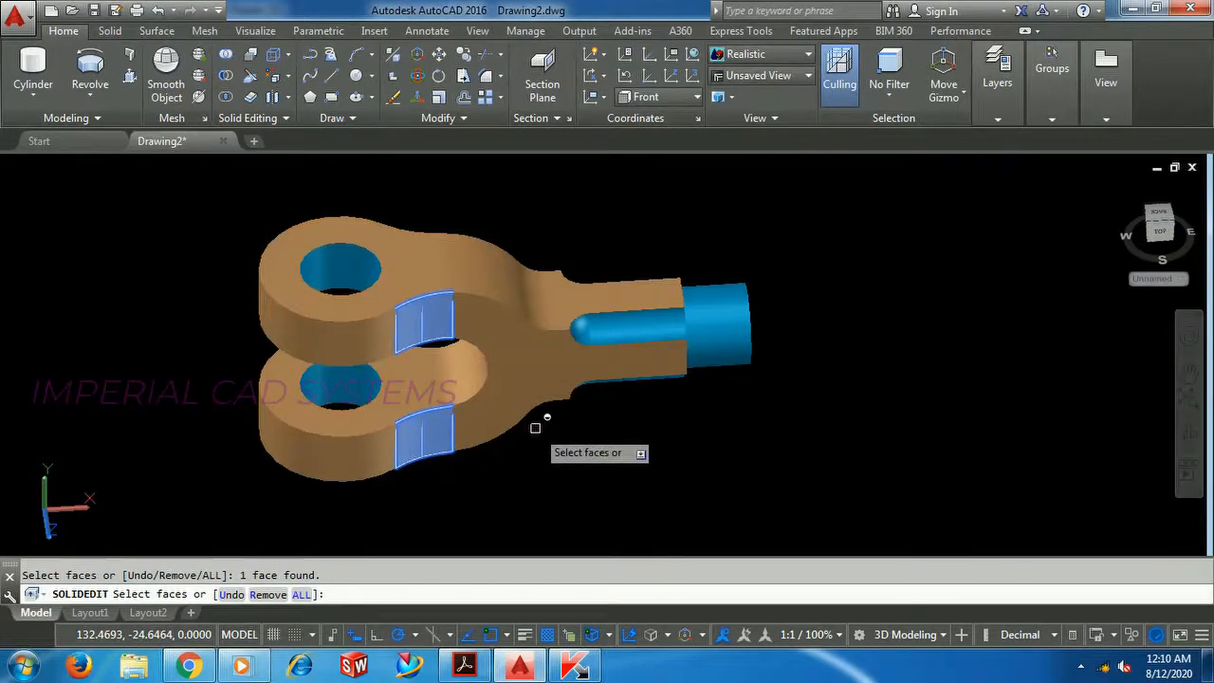
shift+middle_drag(534, 420, 171, 312)
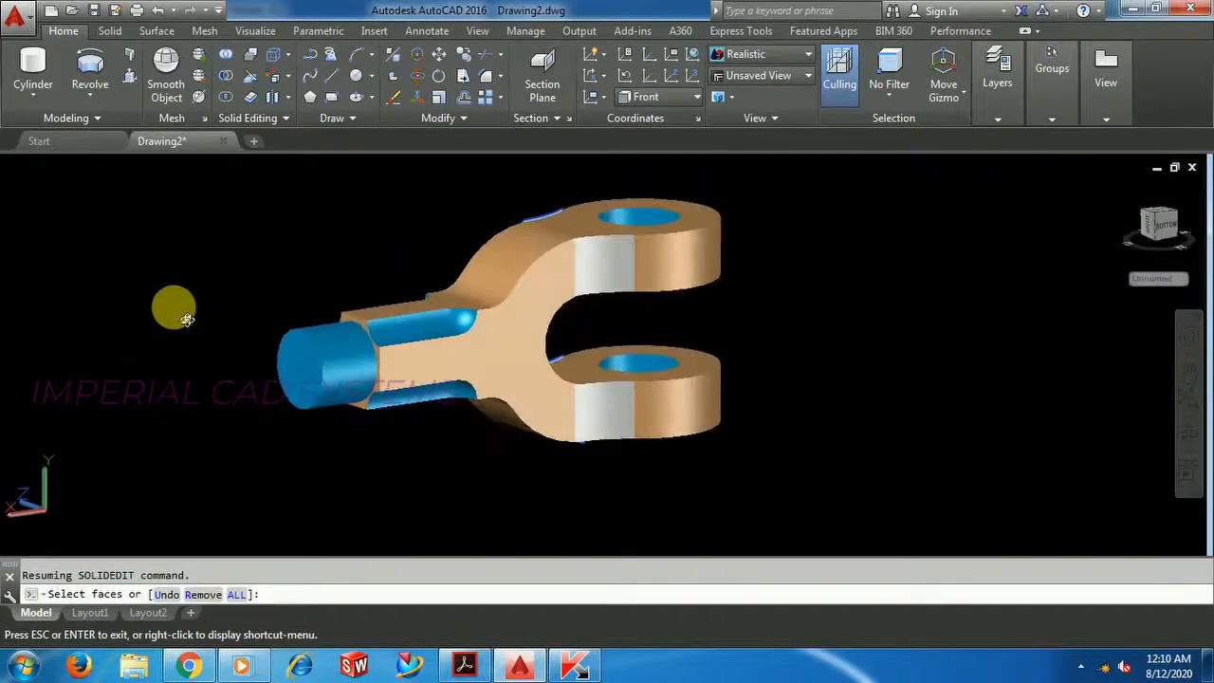
click(613, 272)
click(605, 405)
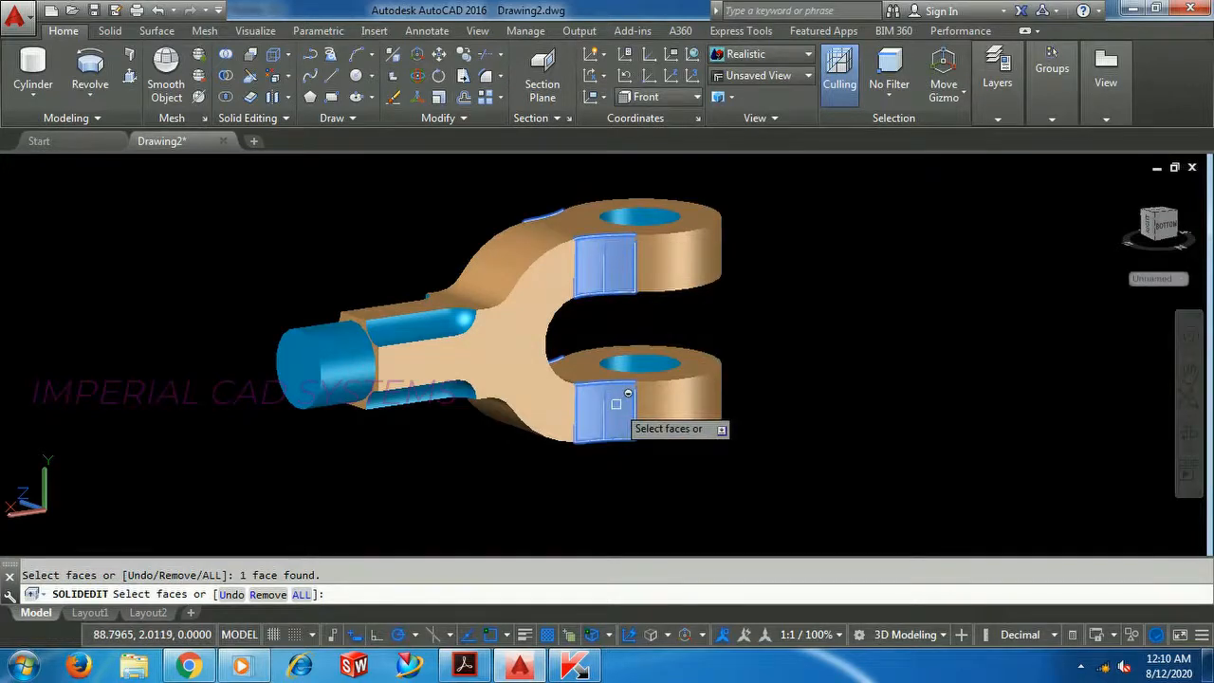
key(Return)
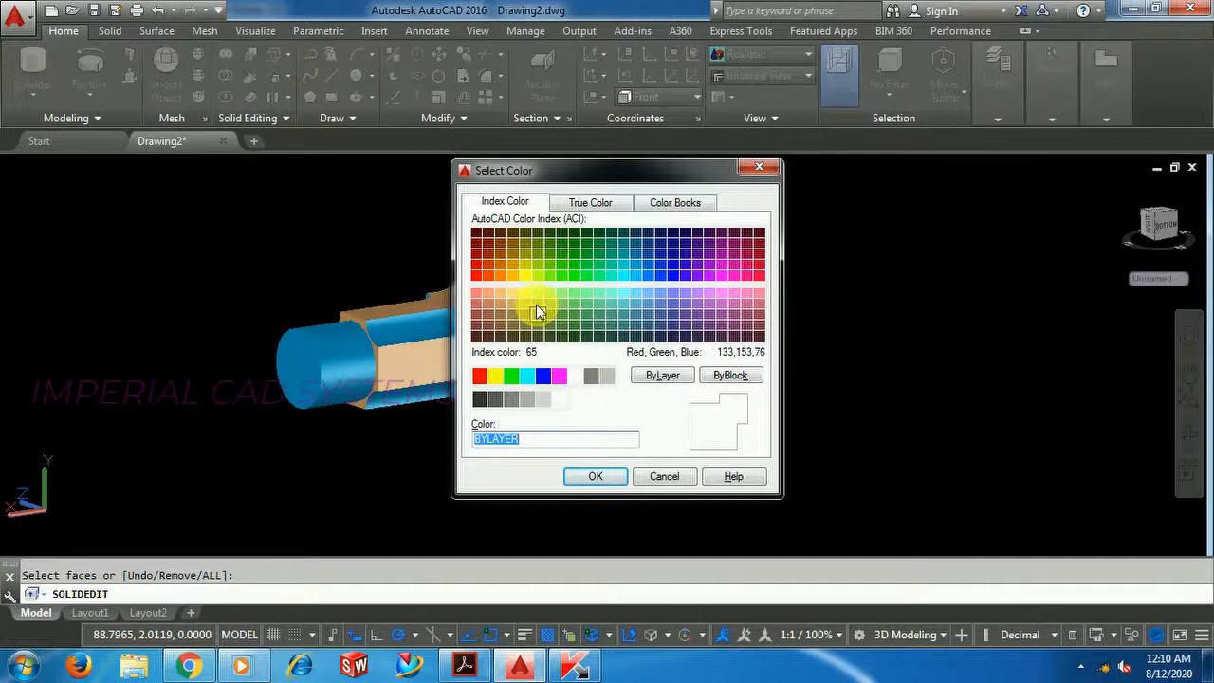
click(512, 274)
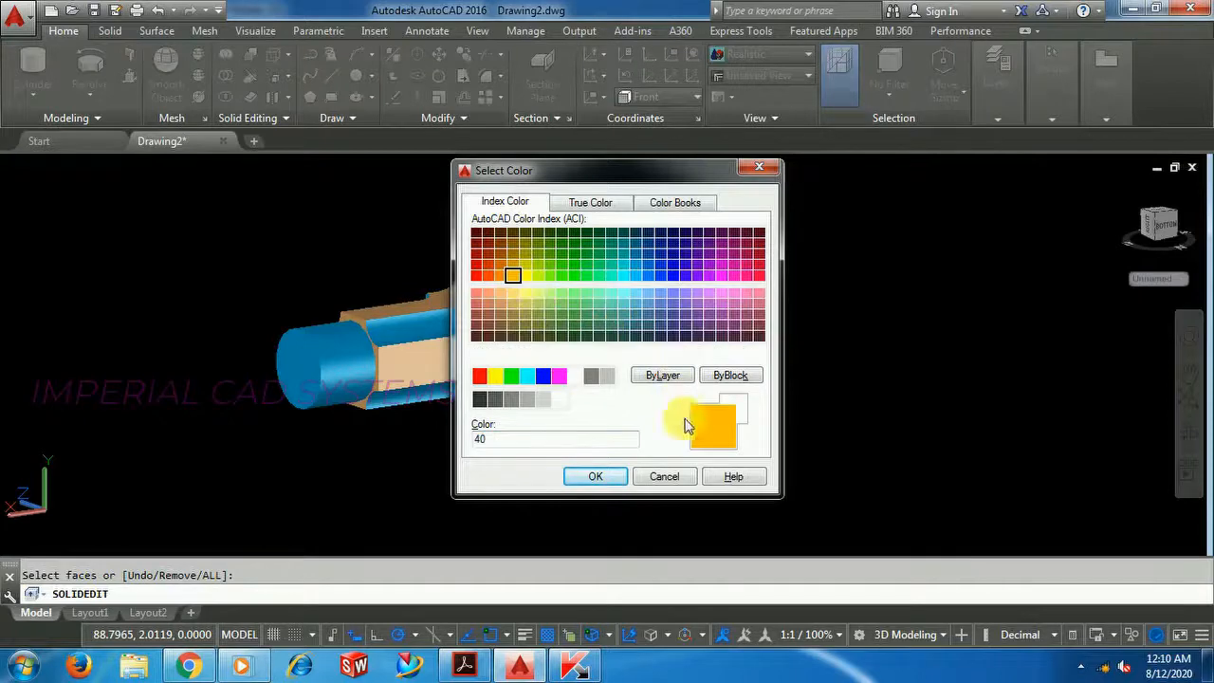
click(512, 293)
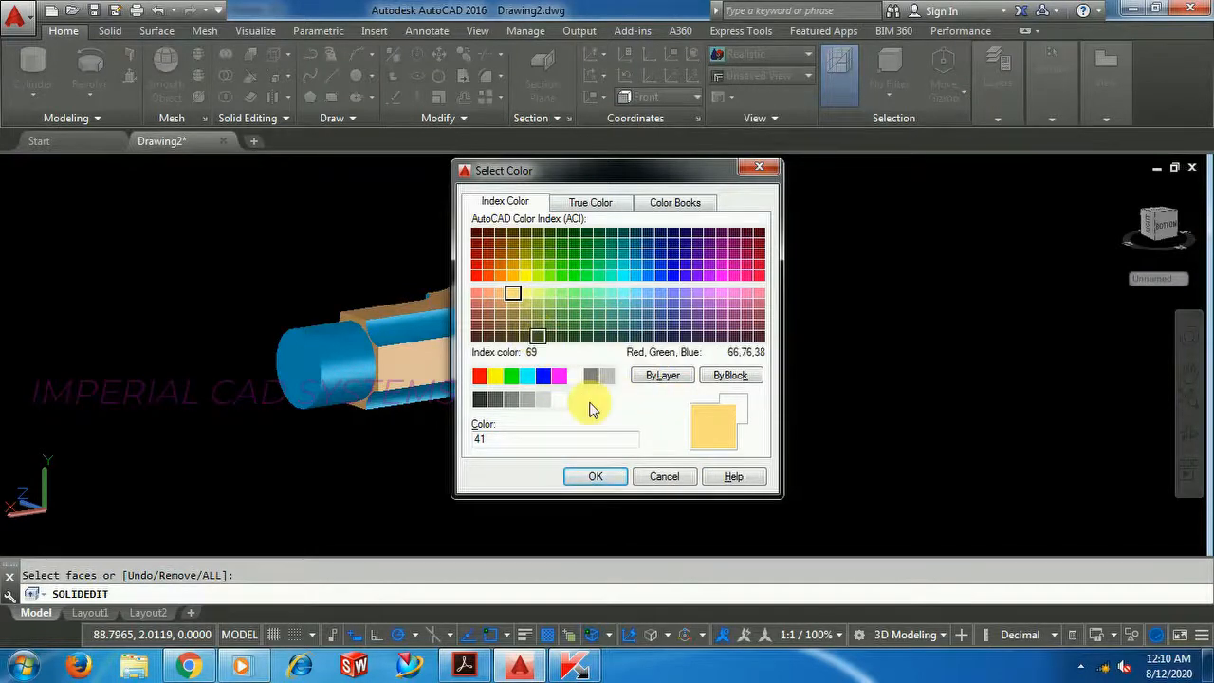
click(597, 477)
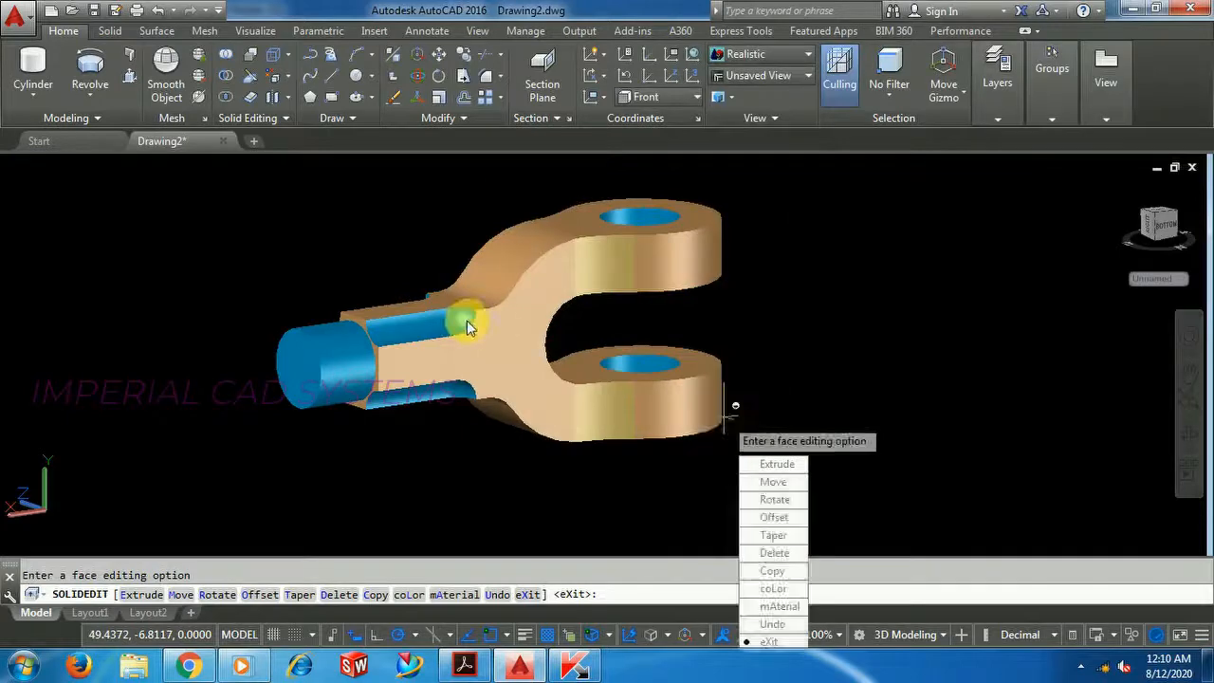
key(Escape)
shift+middle_drag(331, 442, 591, 461)
click(502, 337)
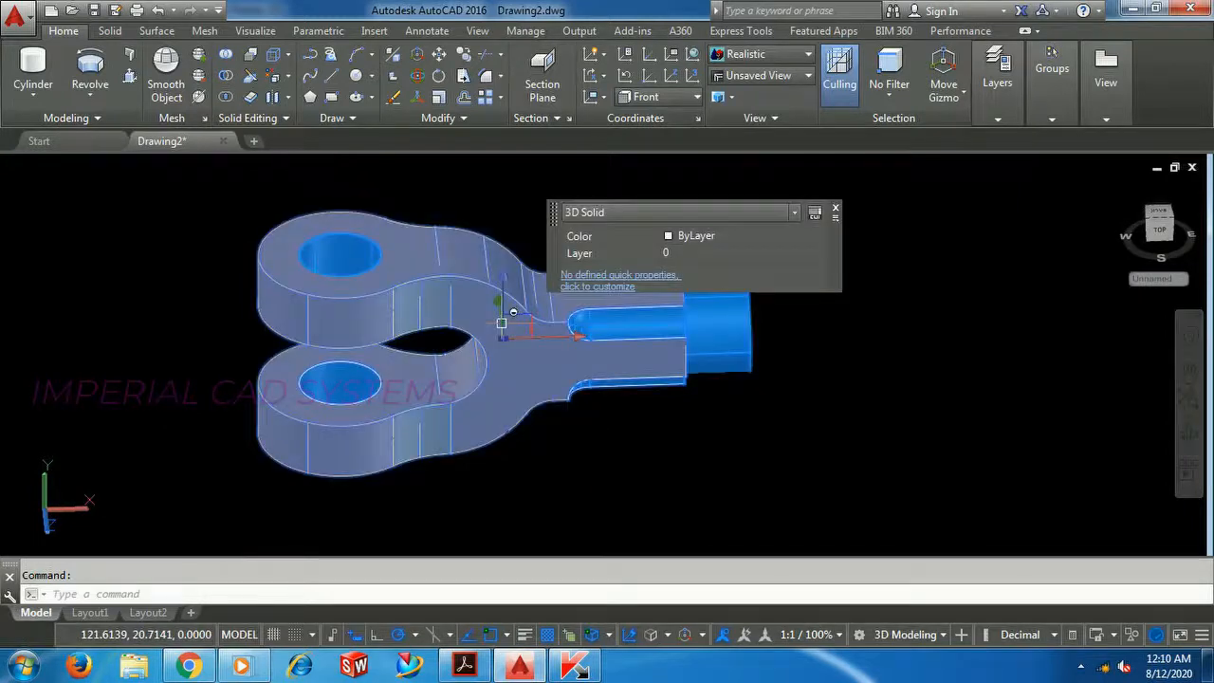
key(Escape)
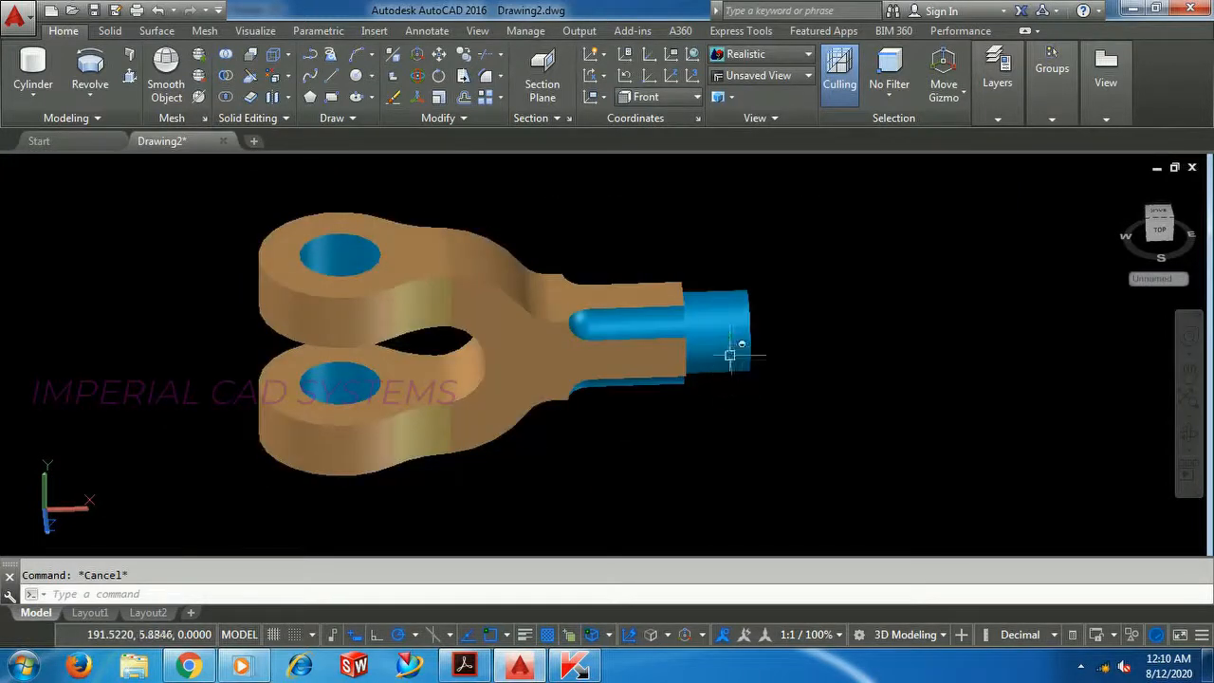
- Colour the curved face of the cylindrical shank end with index colour 40
click(271, 76)
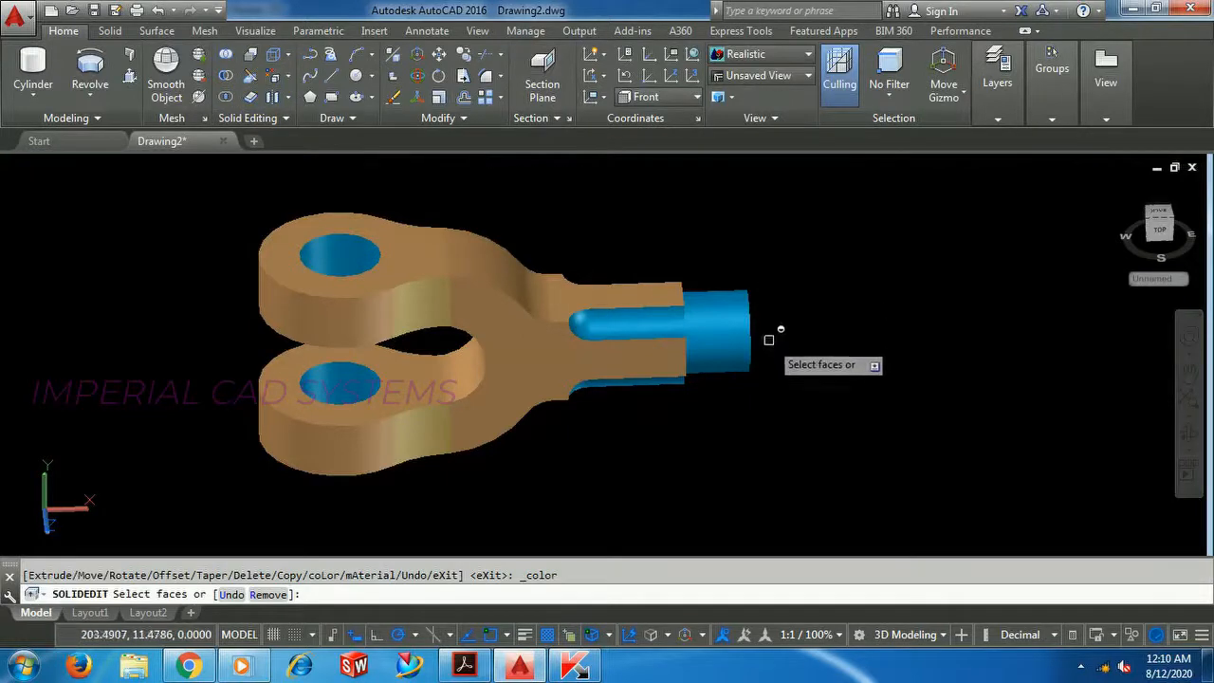
click(709, 333)
right_click(746, 305)
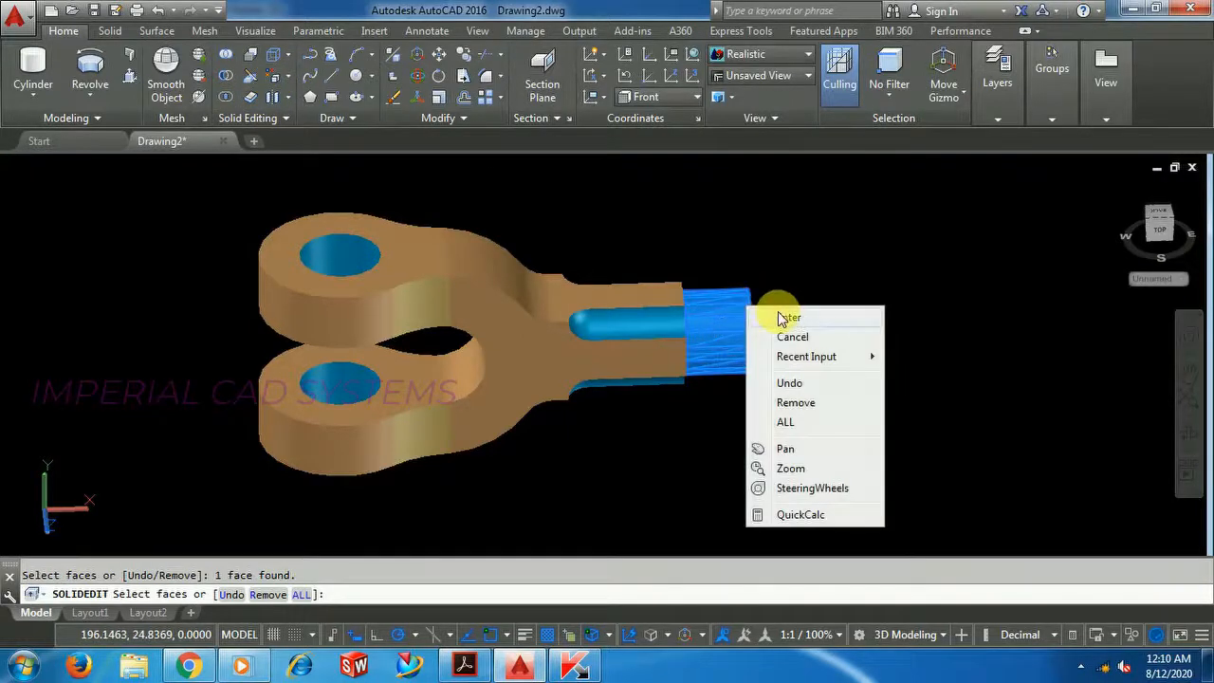
click(843, 320)
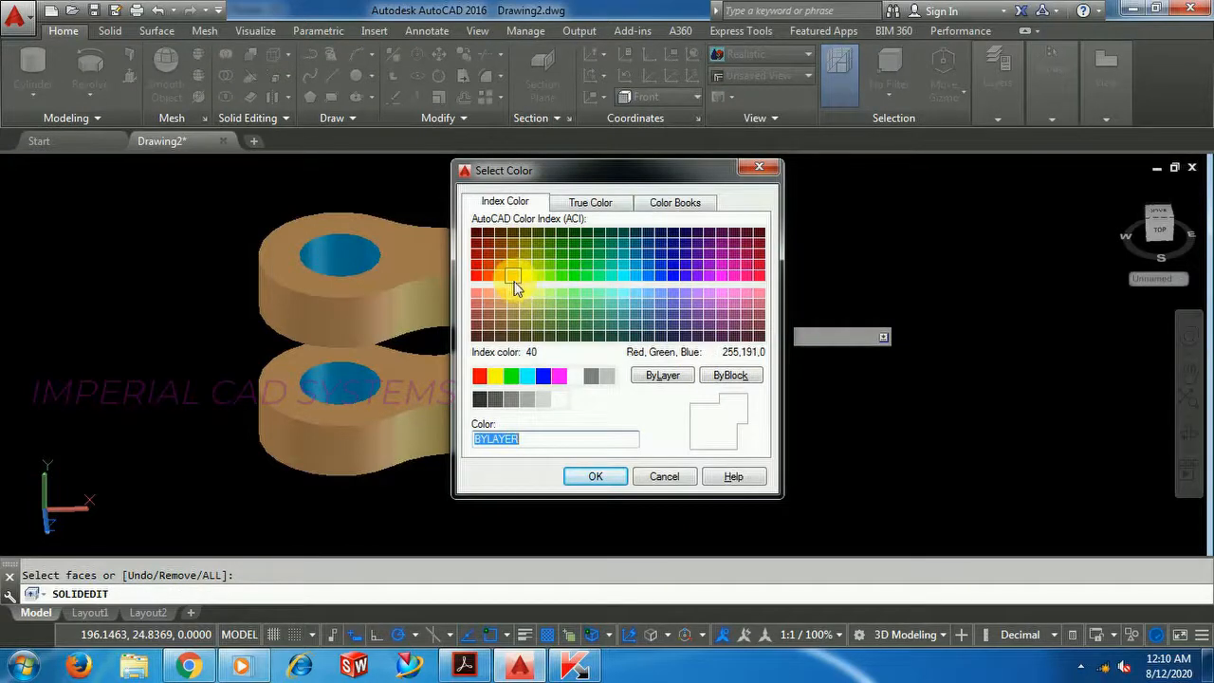
click(513, 281)
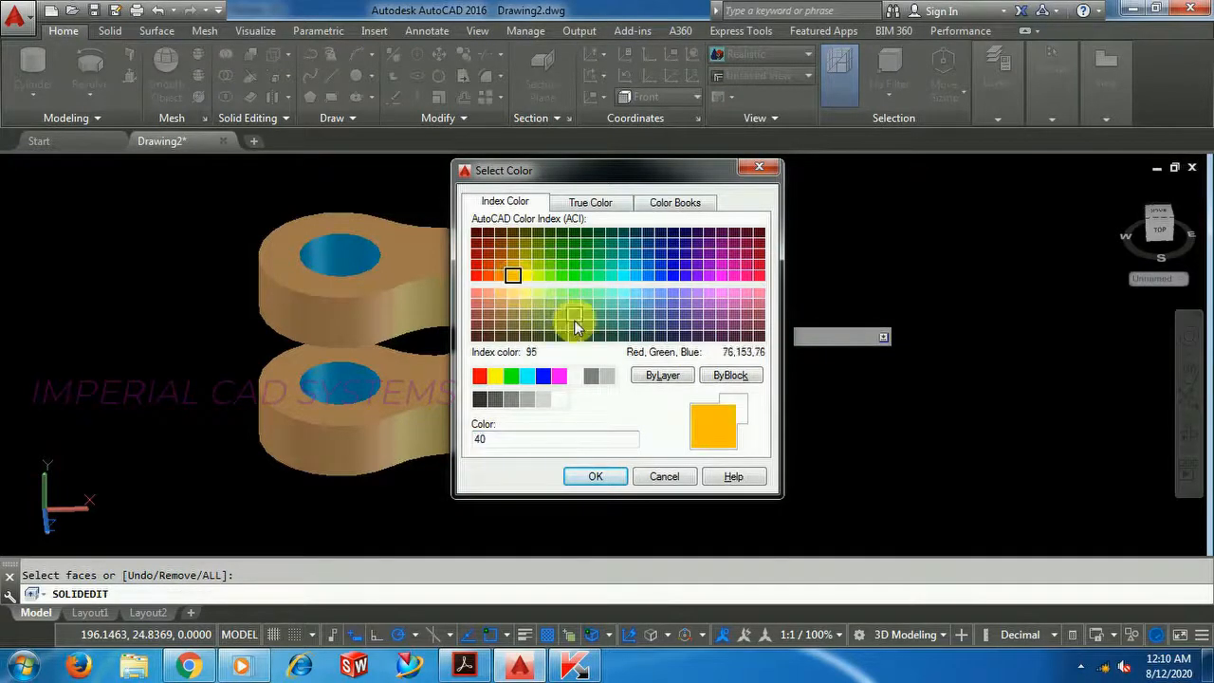
click(593, 476)
key(Escape)
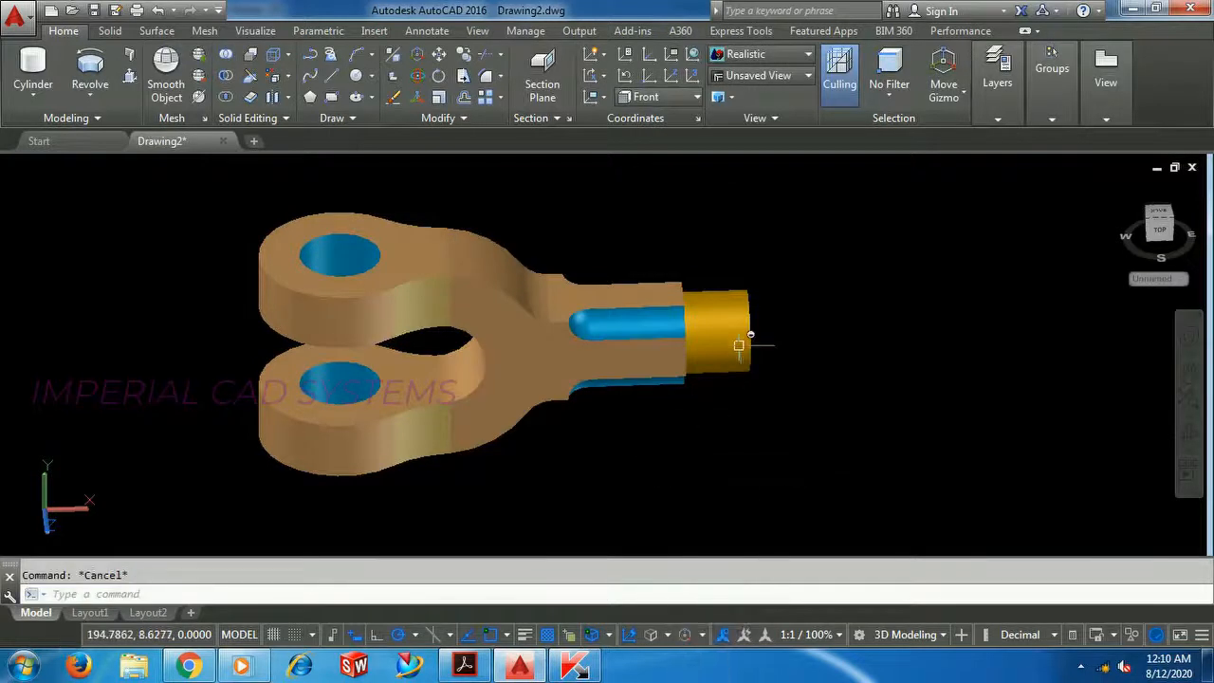
- Recolour the curved face of the cylindrical shank end with index colour 42
click(273, 80)
click(721, 327)
right_click(748, 258)
click(778, 261)
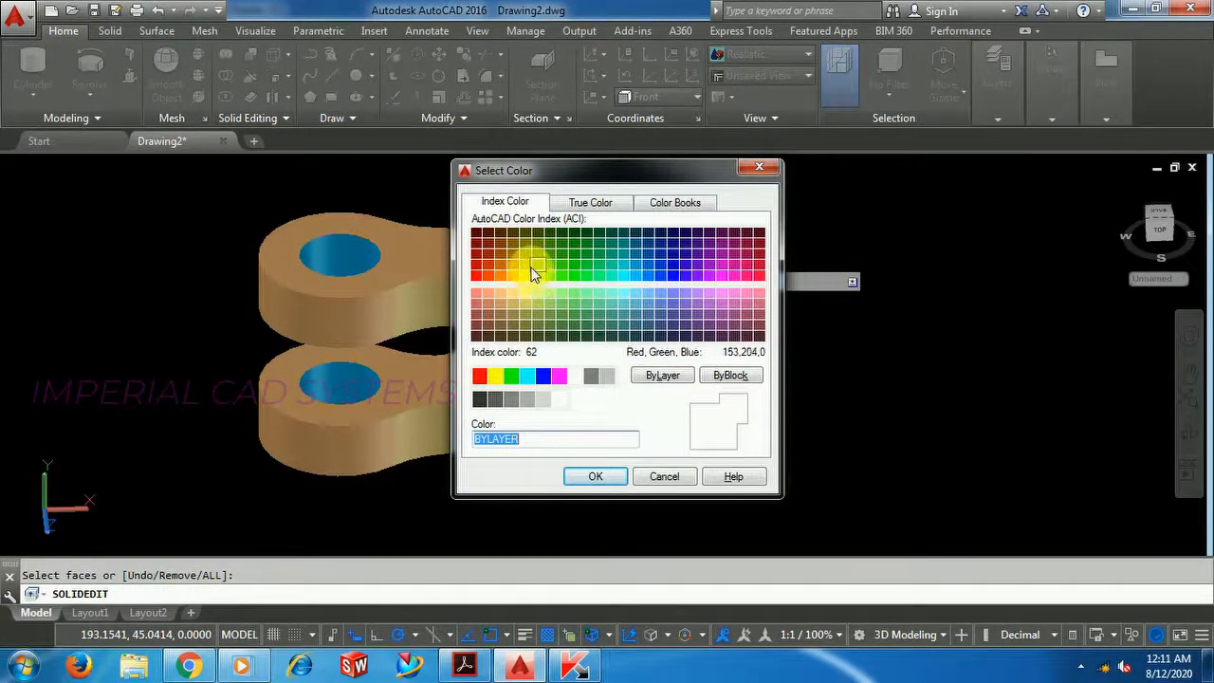
click(528, 268)
click(516, 269)
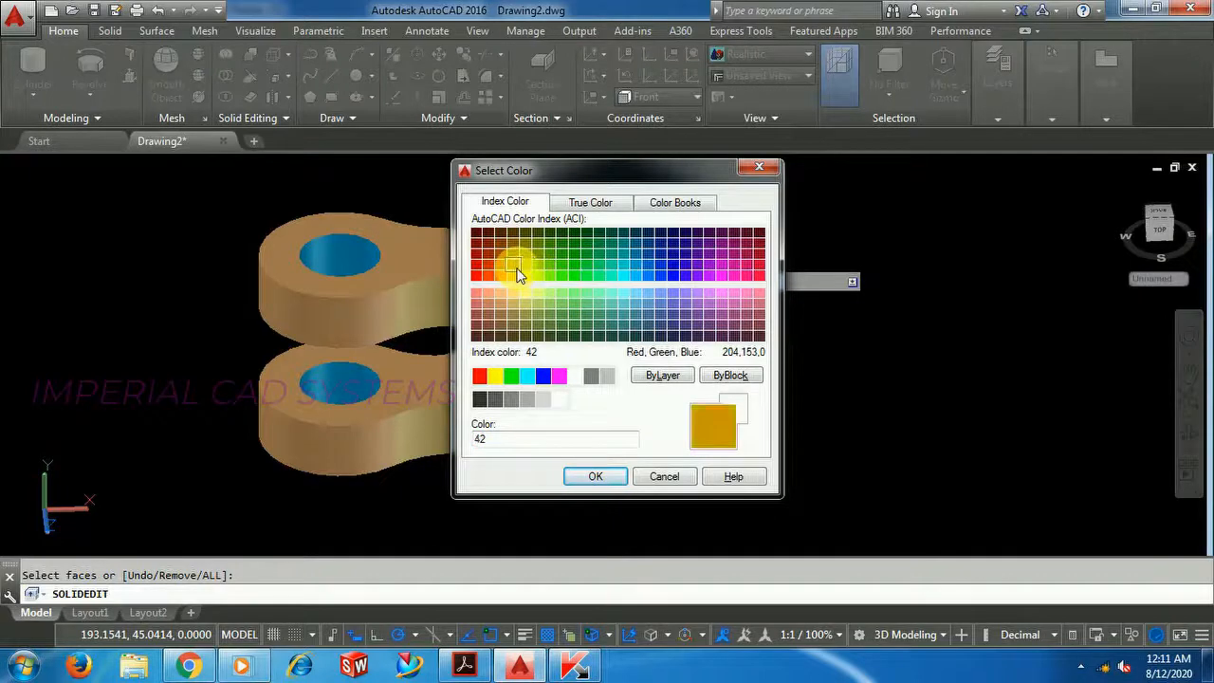
click(607, 477)
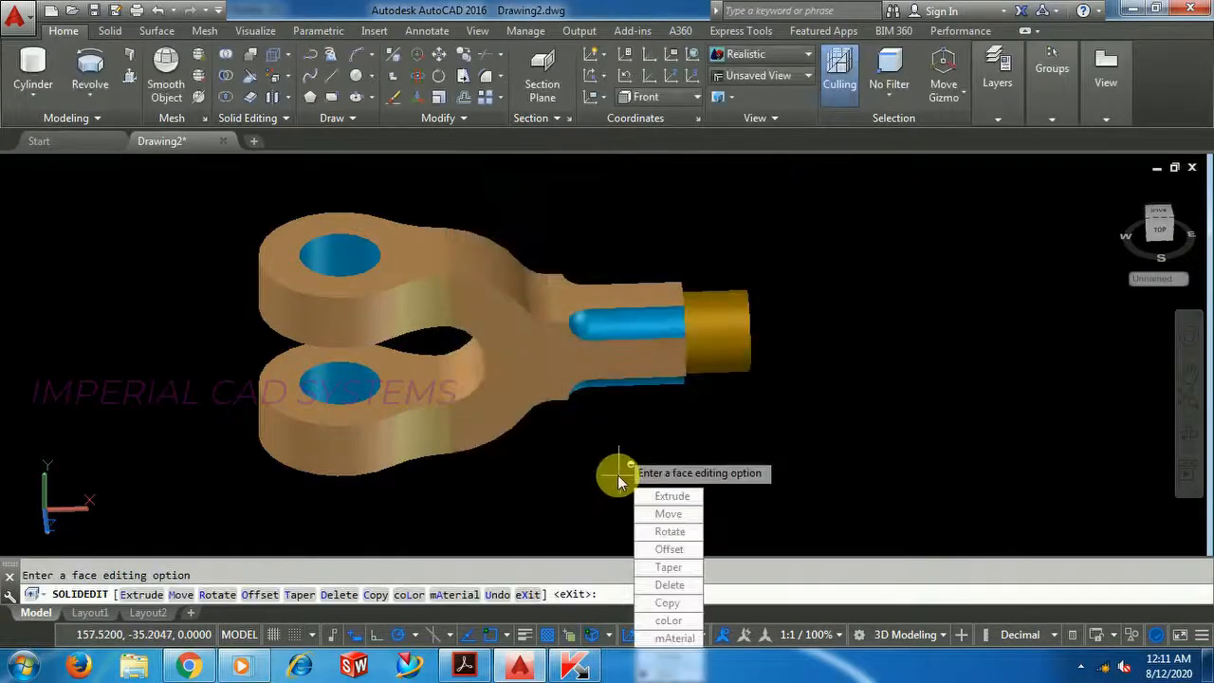
key(Escape)
- Colour the flat circular end face of the shank with index colour 42
shift+middle_drag(693, 406, 526, 232)
shift+middle_drag(582, 490, 740, 442)
shift+middle_drag(620, 233, 505, 202)
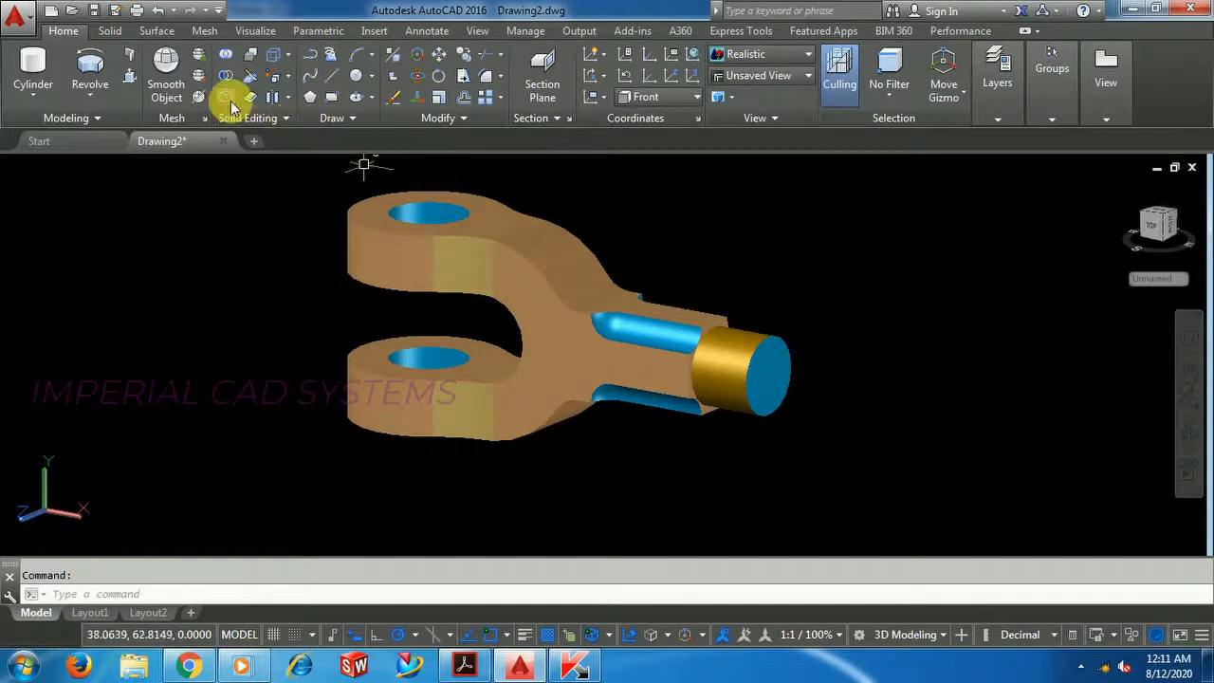
click(274, 80)
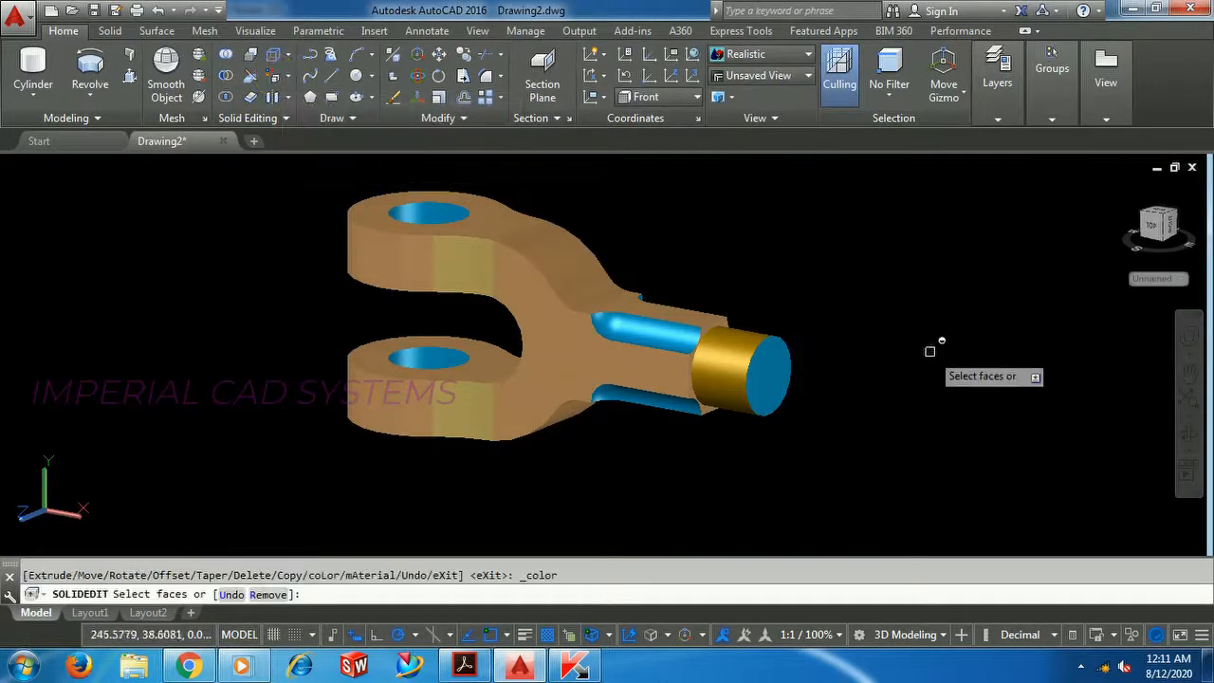
click(775, 374)
right_click(831, 334)
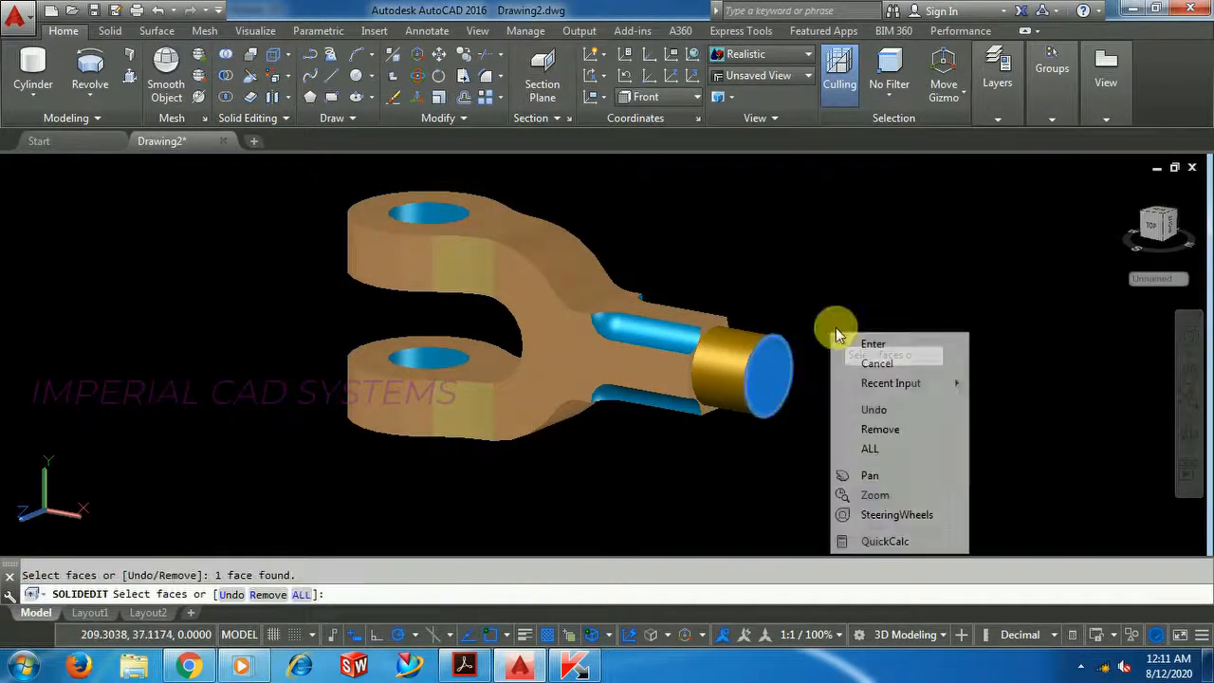
click(869, 345)
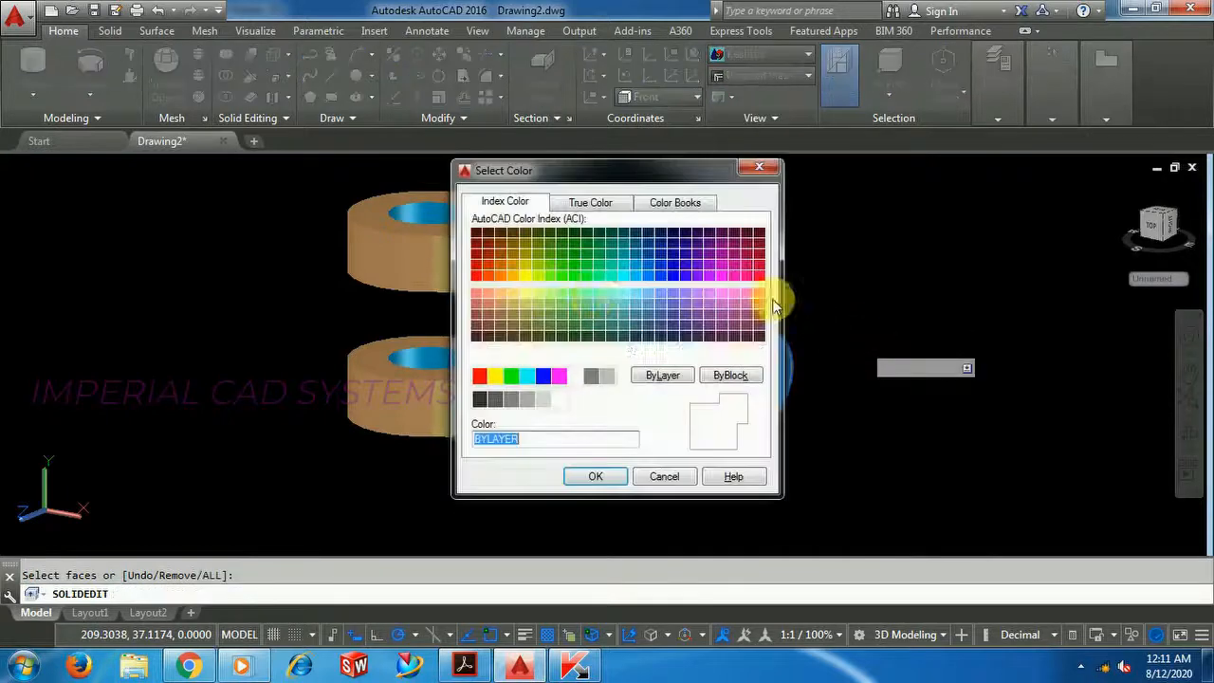
click(512, 263)
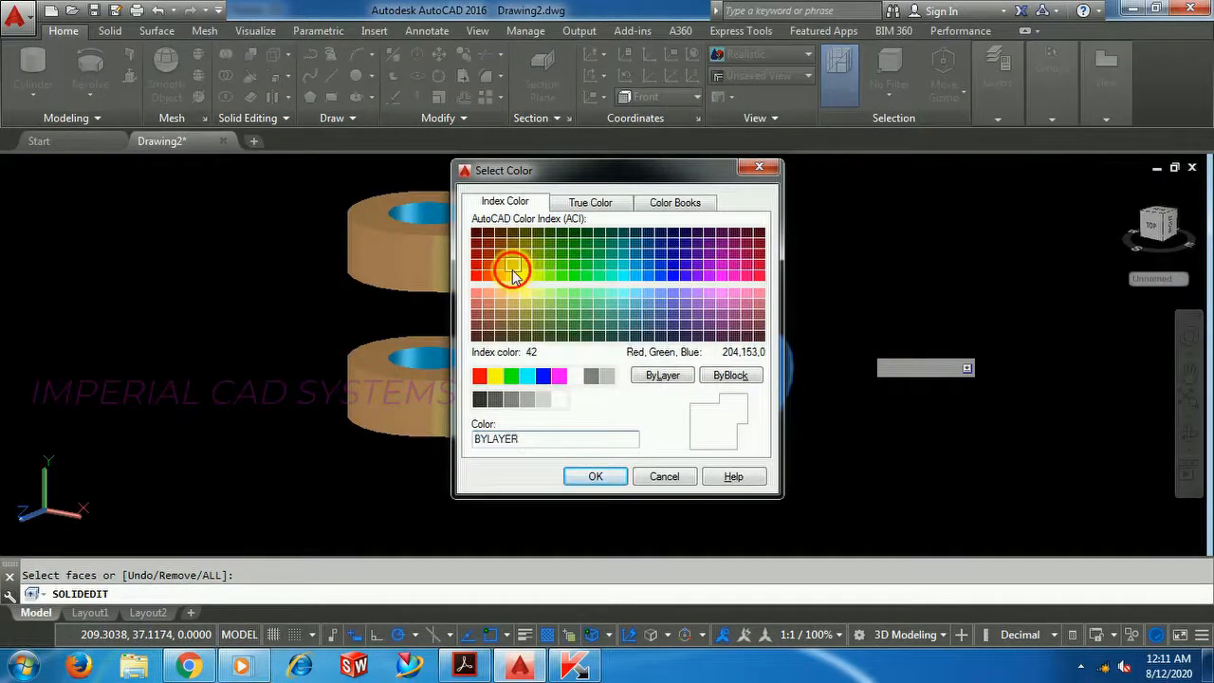
click(599, 477)
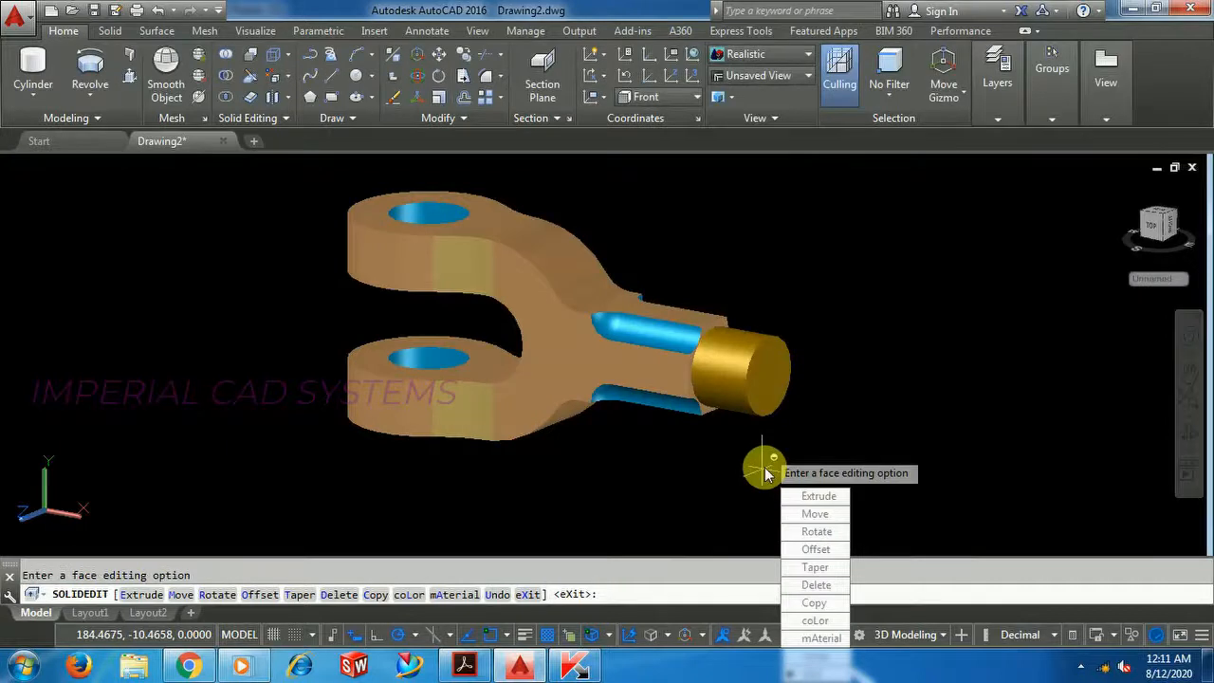
key(Escape)
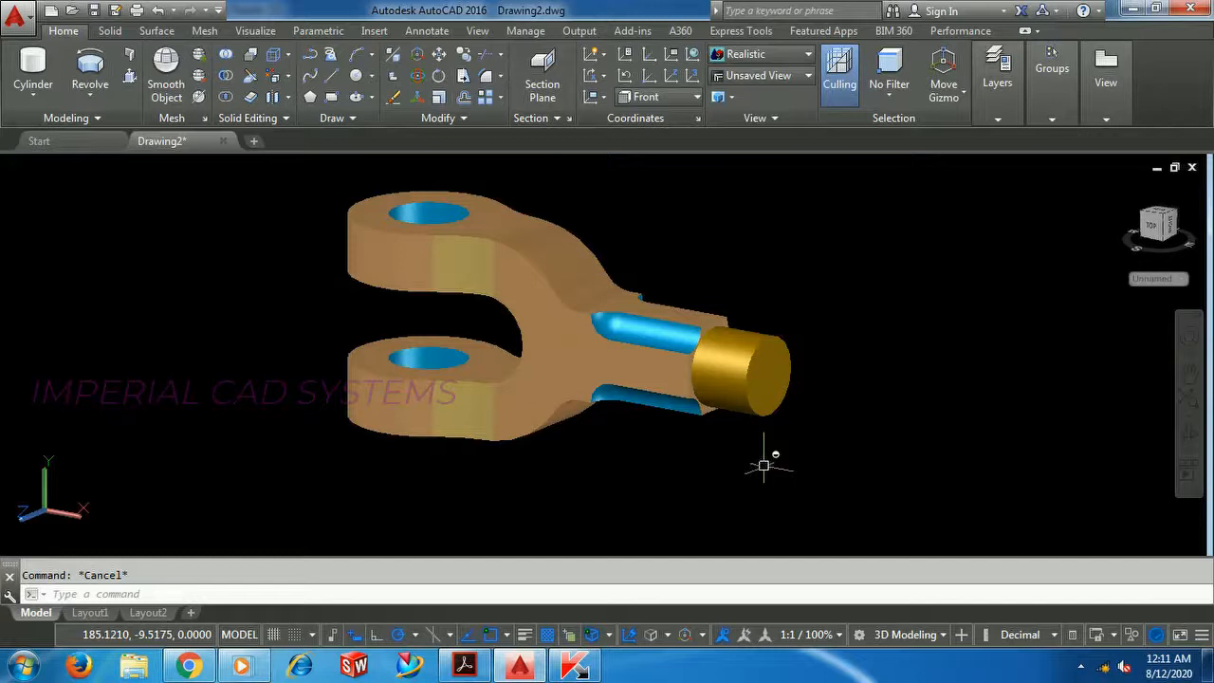
- Set the finished fork end spinning with Continuous Orbit to view it from all sides
click(1188, 450)
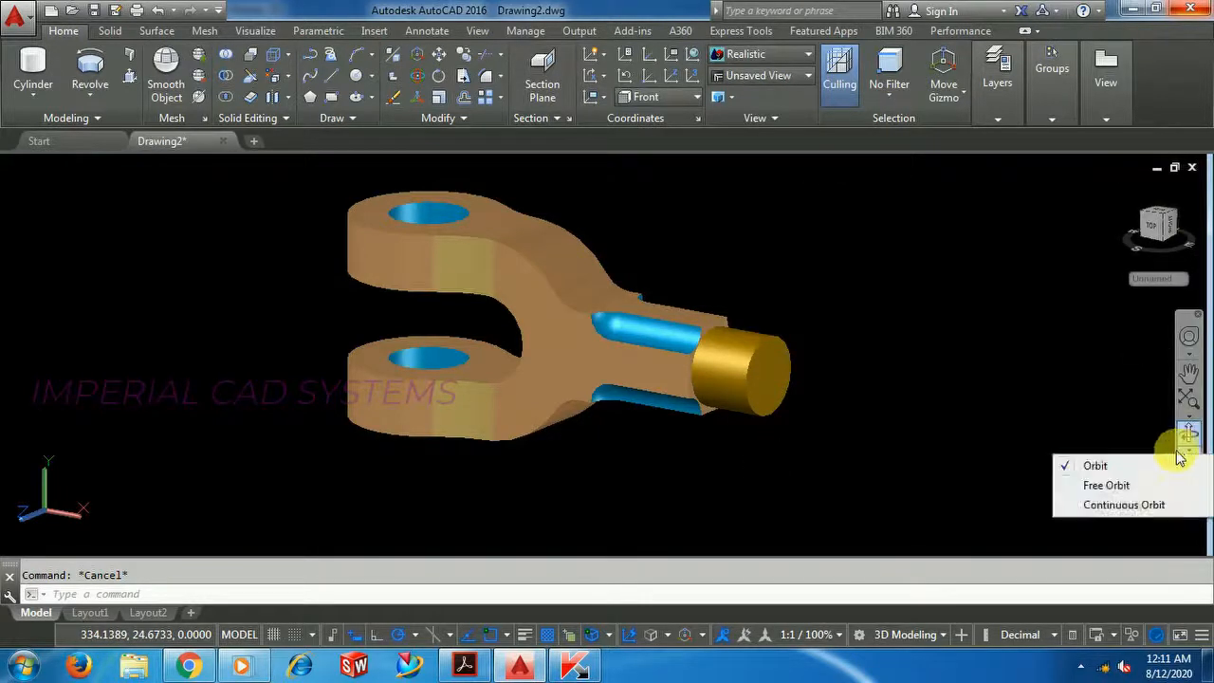
click(1110, 505)
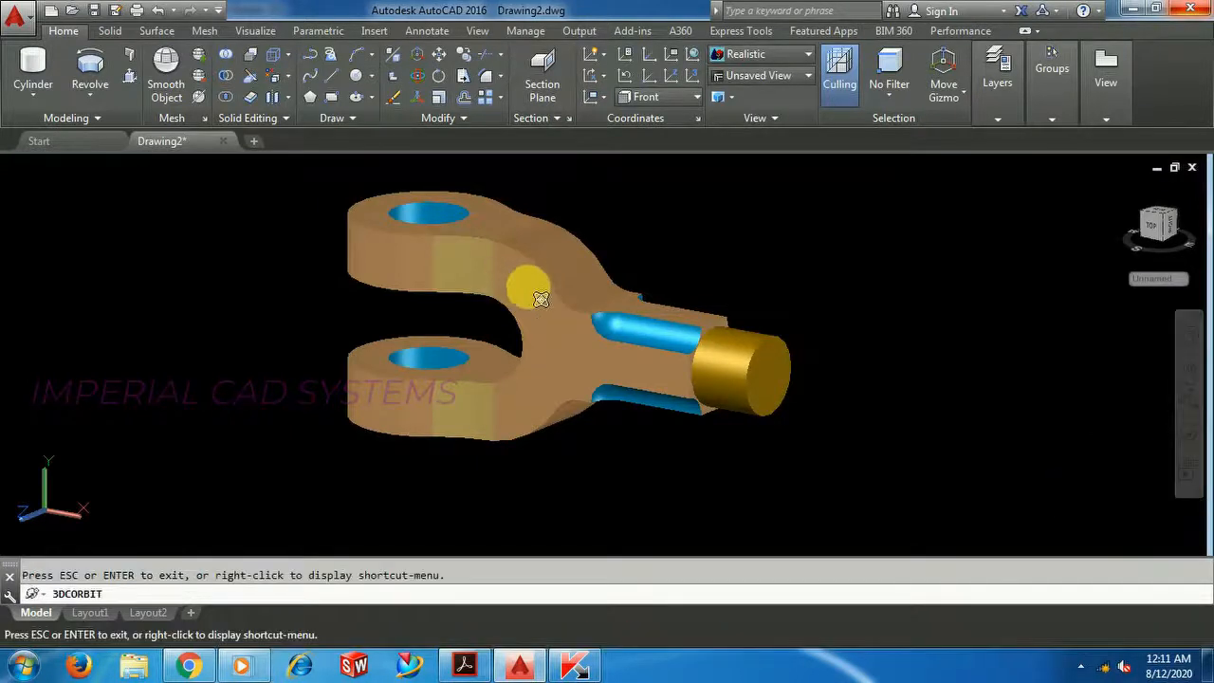
drag(285, 263, 353, 334)
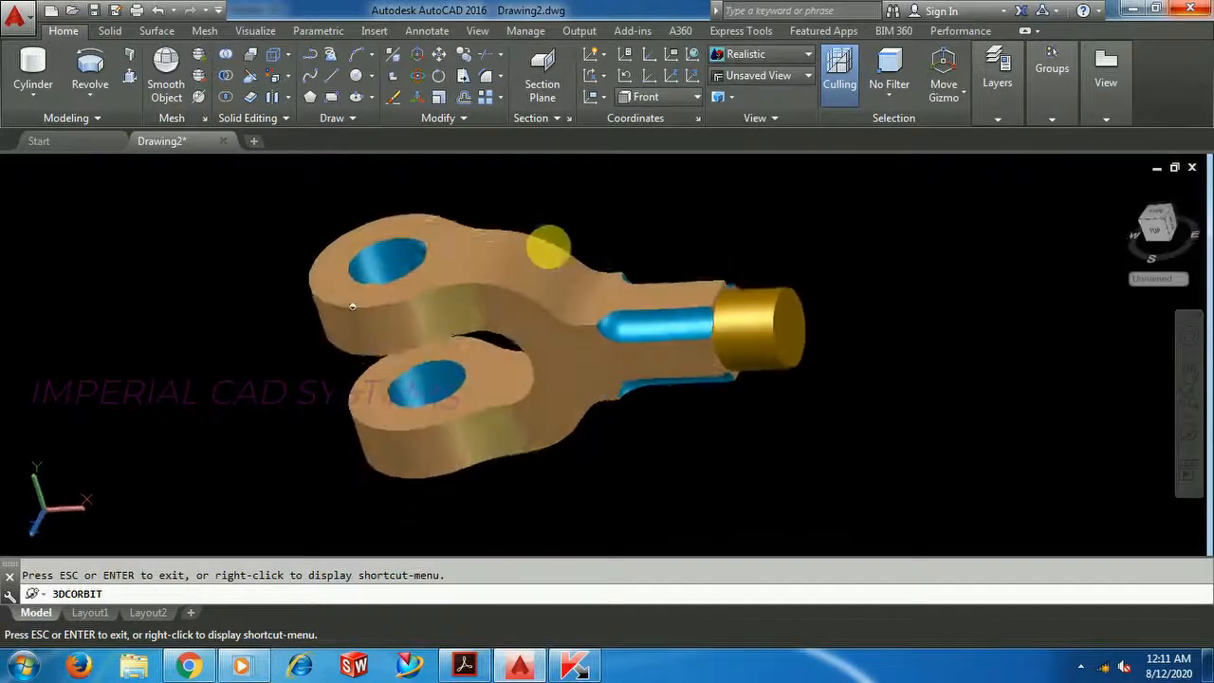